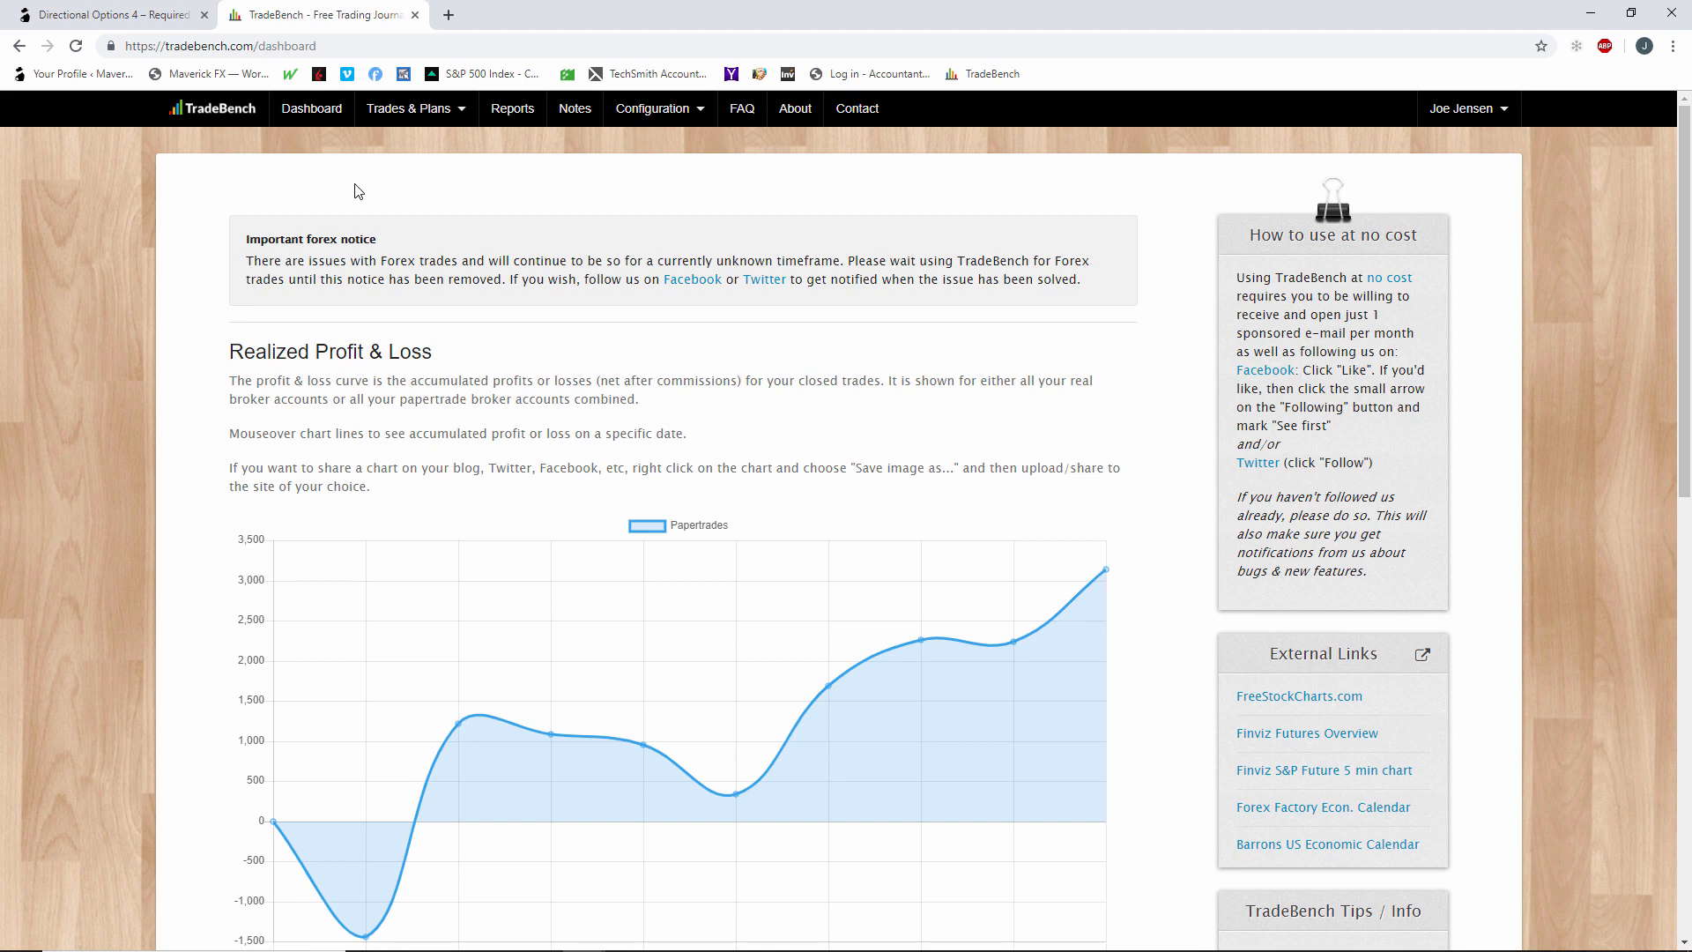
Open the Call Ratio Spread strategy and review its assigned checklist and its description sheet.
{"action": "left_click", "coordinate": [675, 112]}
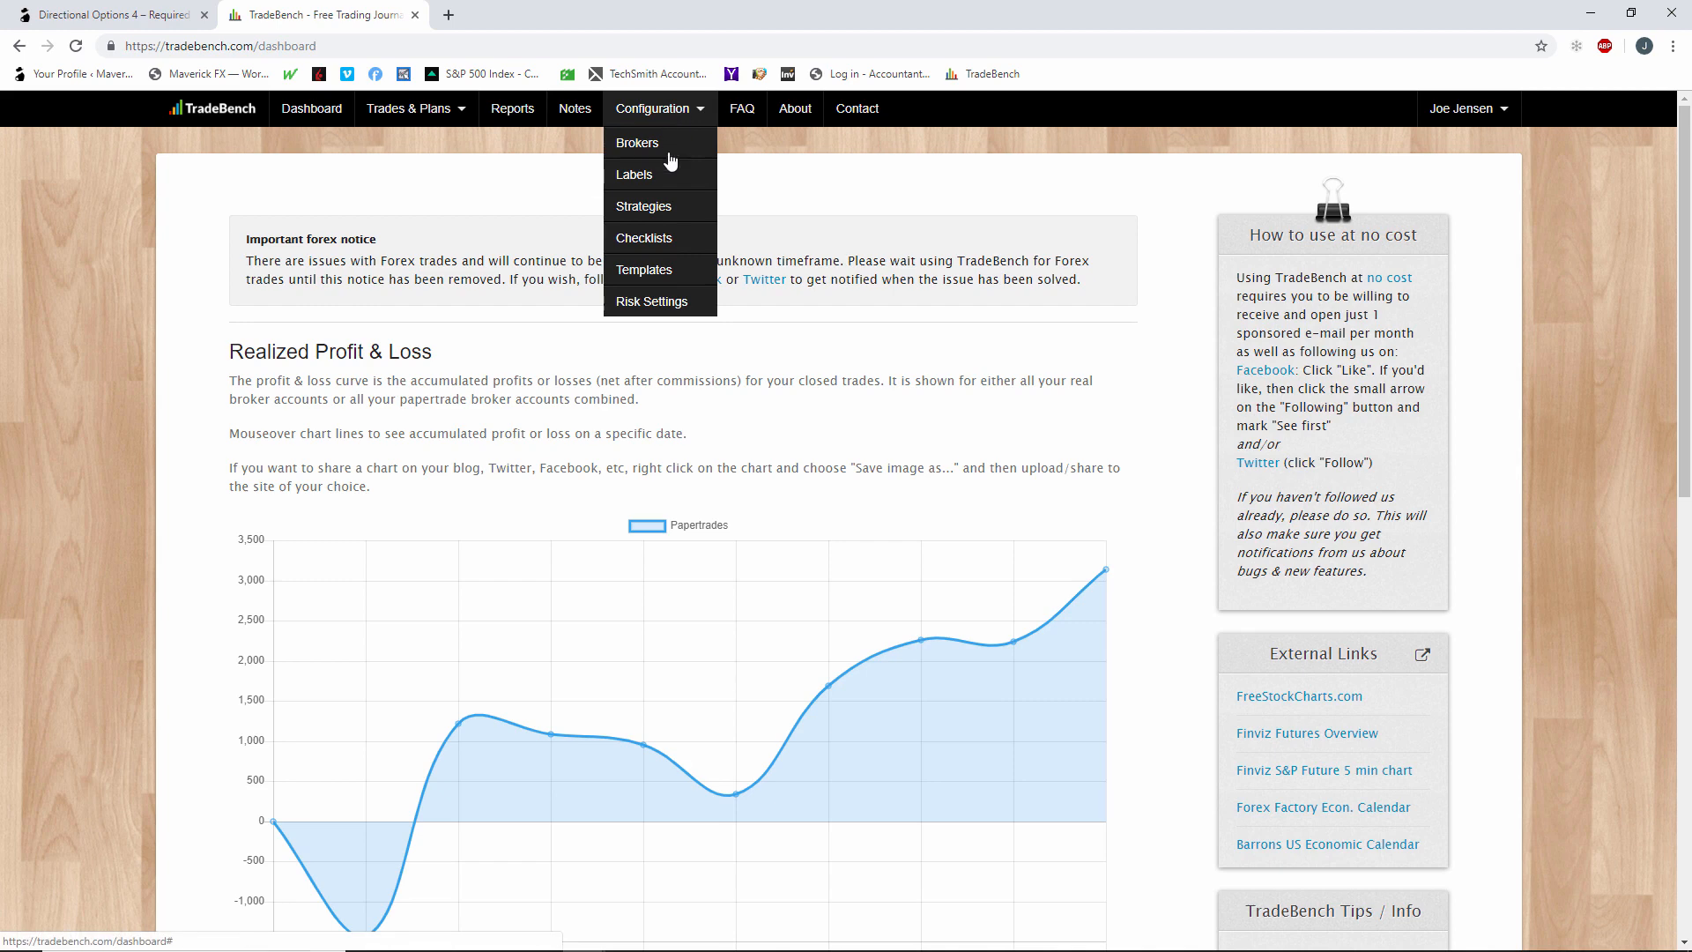
{"action": "left_click", "coordinate": [663, 214]}
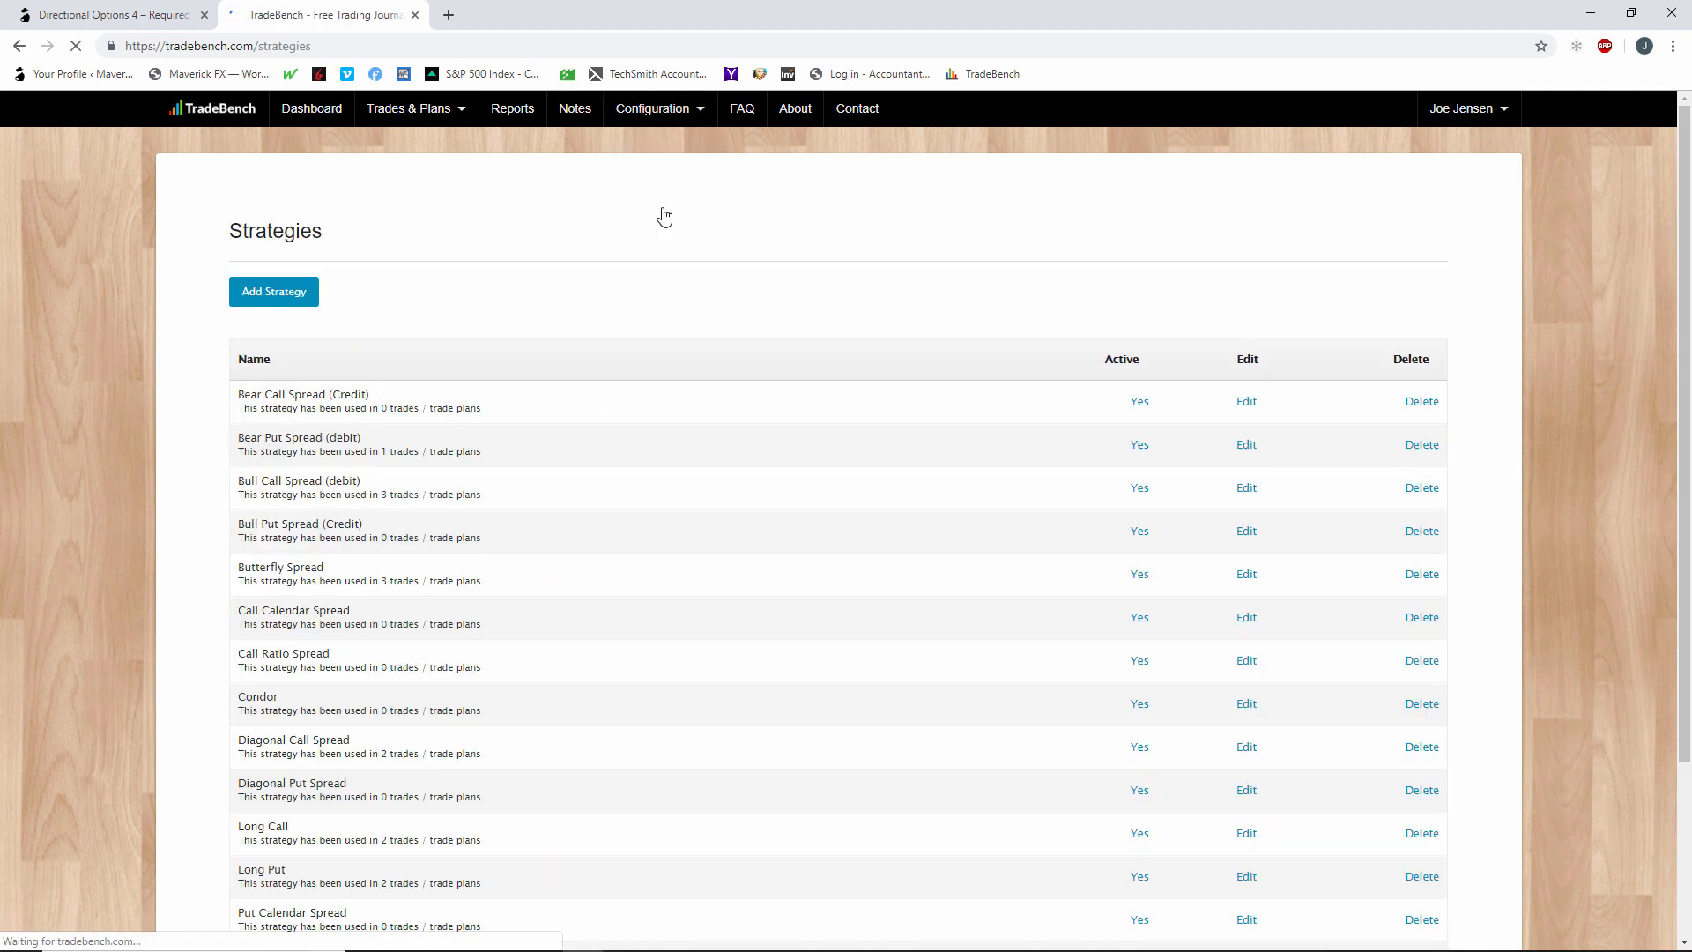
{"action": "scroll", "coordinate": [718, 465], "scroll_direction": "down", "scroll_amount": 2}
{"action": "scroll", "coordinate": [718, 470], "scroll_direction": "down", "scroll_amount": 1}
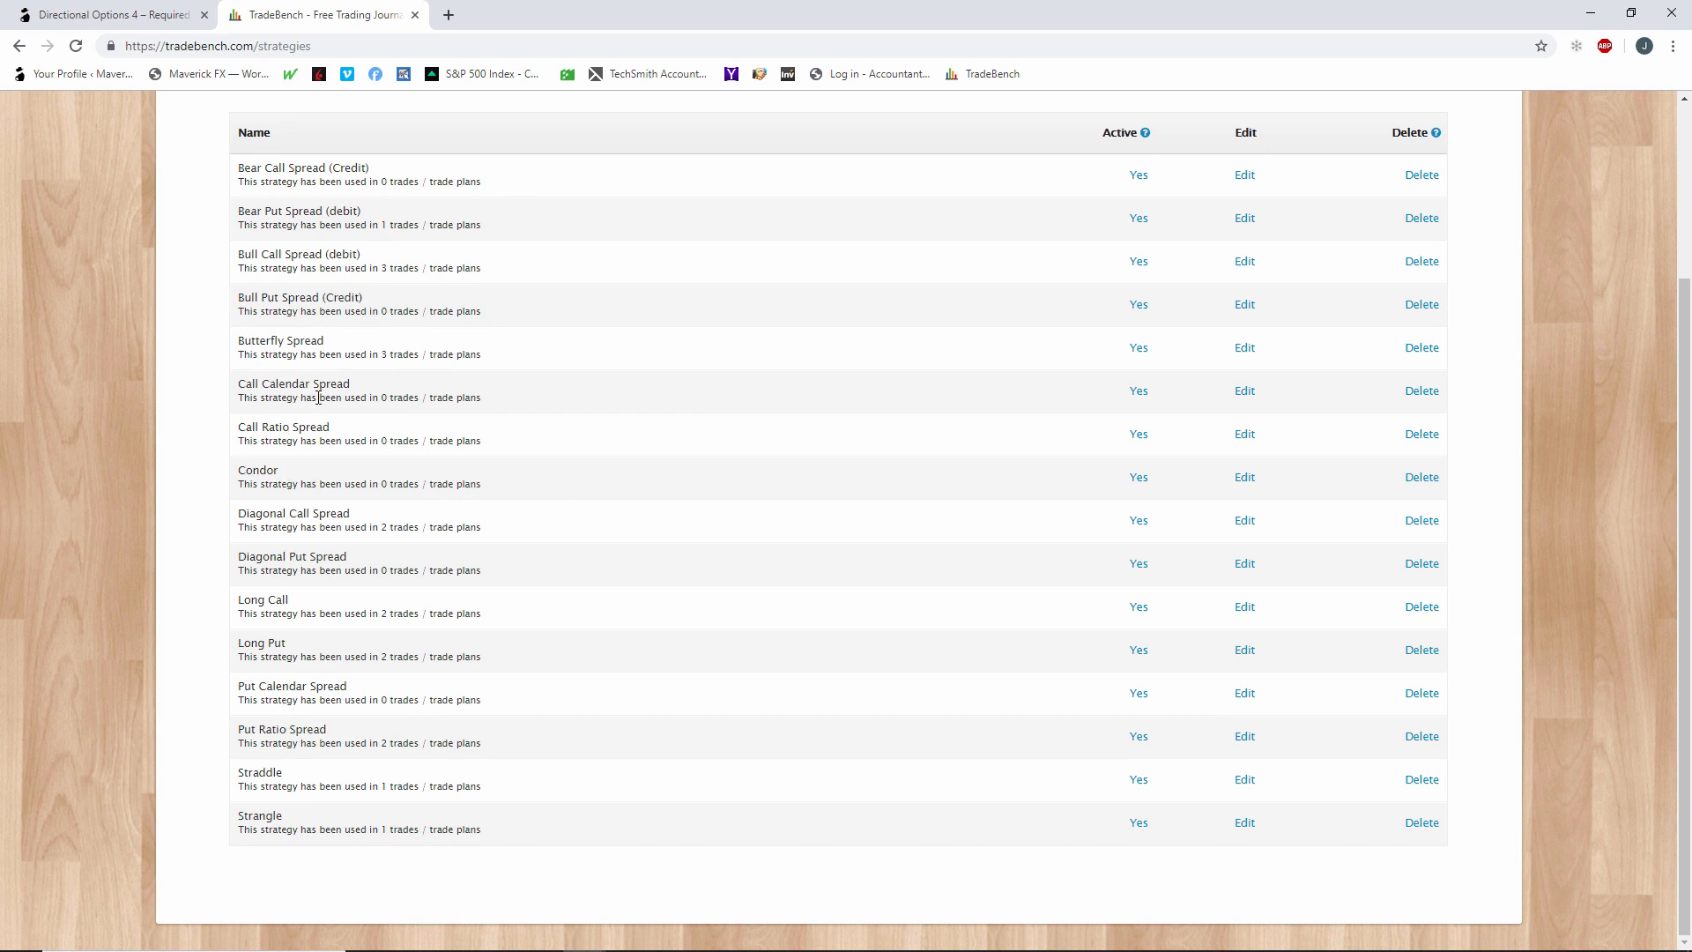
{"action": "left_click", "coordinate": [1244, 441]}
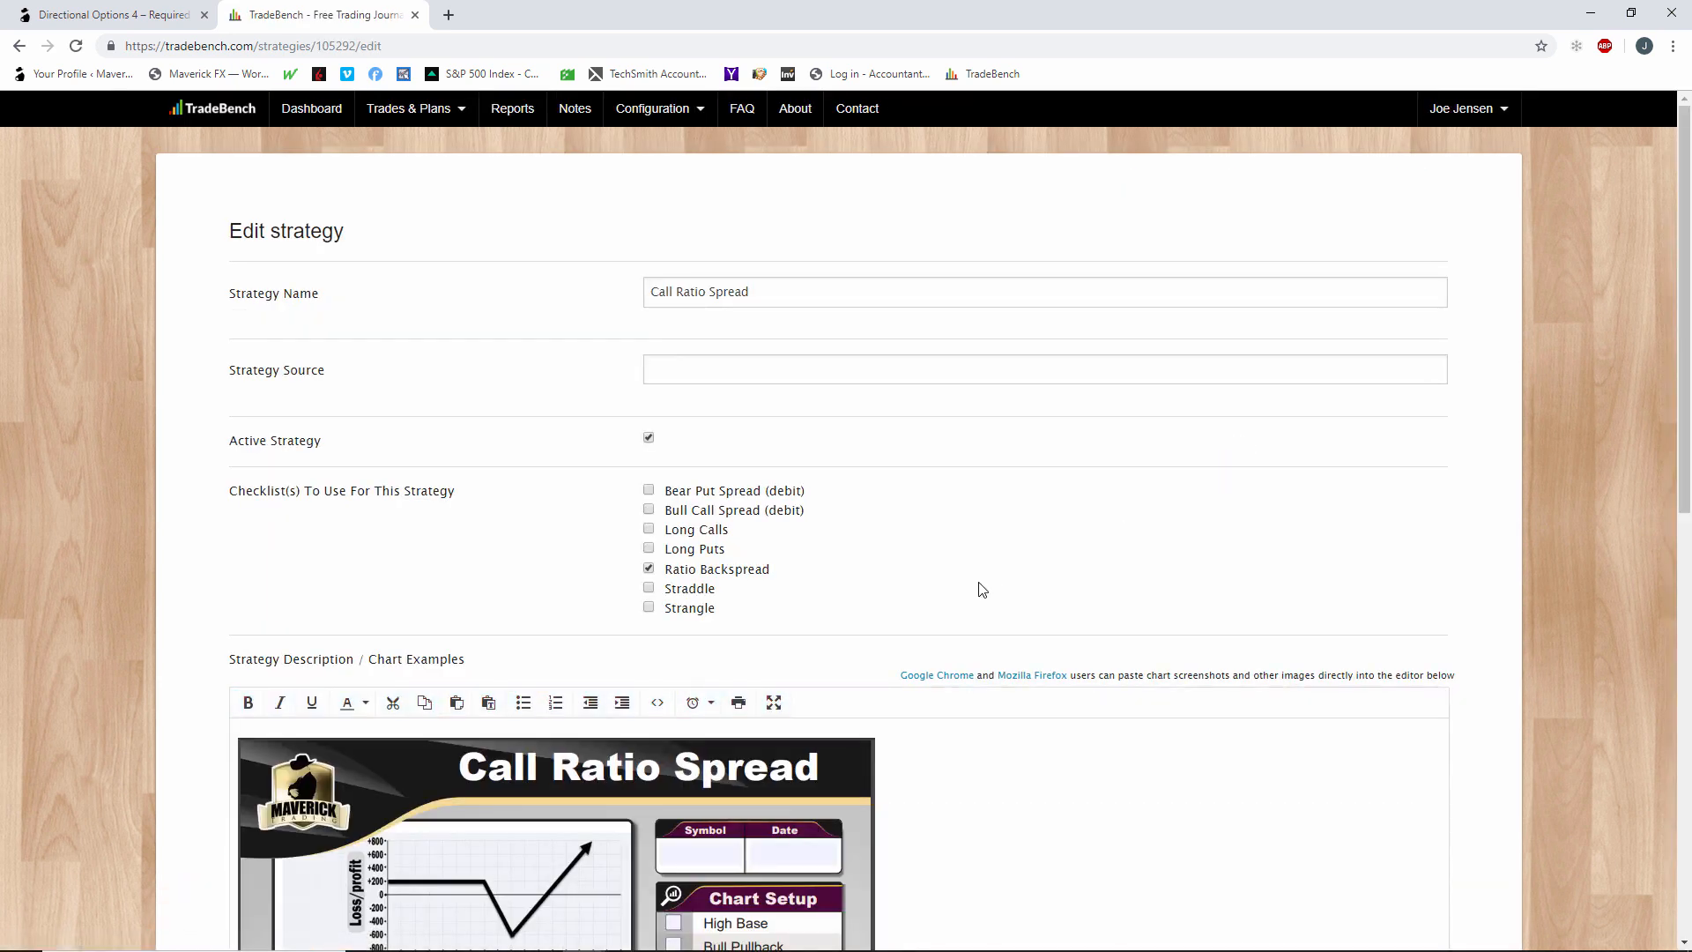
{"action": "scroll", "coordinate": [980, 582], "scroll_direction": "down", "scroll_amount": 2}
{"action": "scroll", "coordinate": [980, 581], "scroll_direction": "down", "scroll_amount": 2}
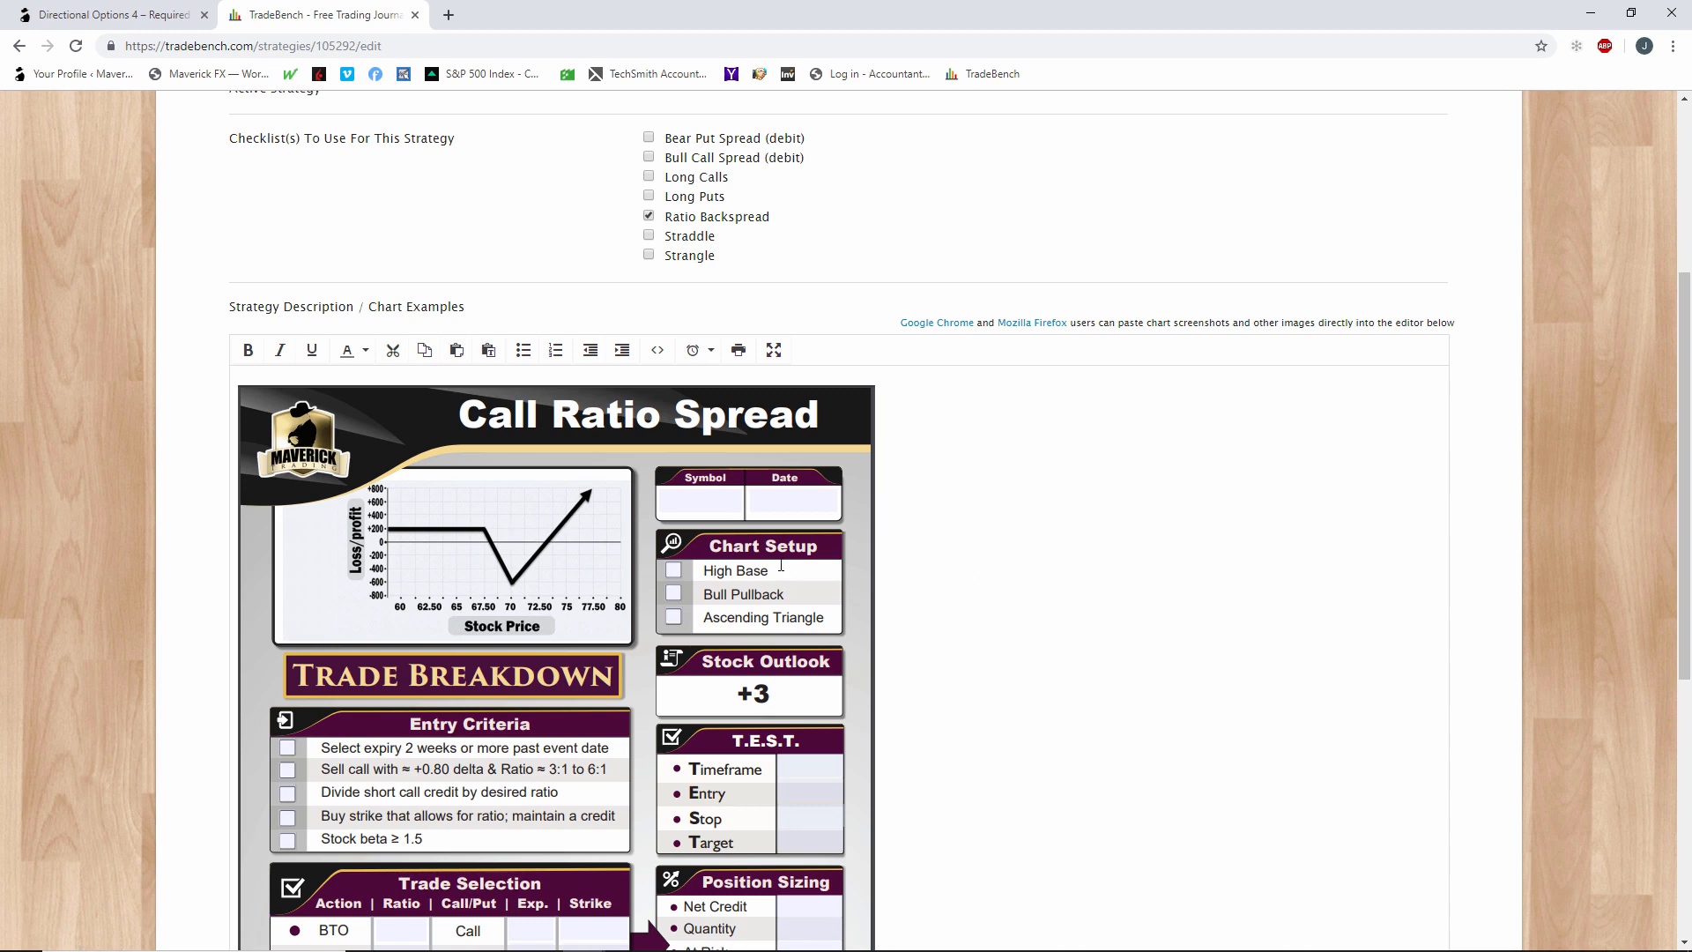
{"action": "scroll", "coordinate": [781, 565], "scroll_direction": "down", "scroll_amount": 3}
{"action": "scroll", "coordinate": [781, 565], "scroll_direction": "up", "scroll_amount": 1}
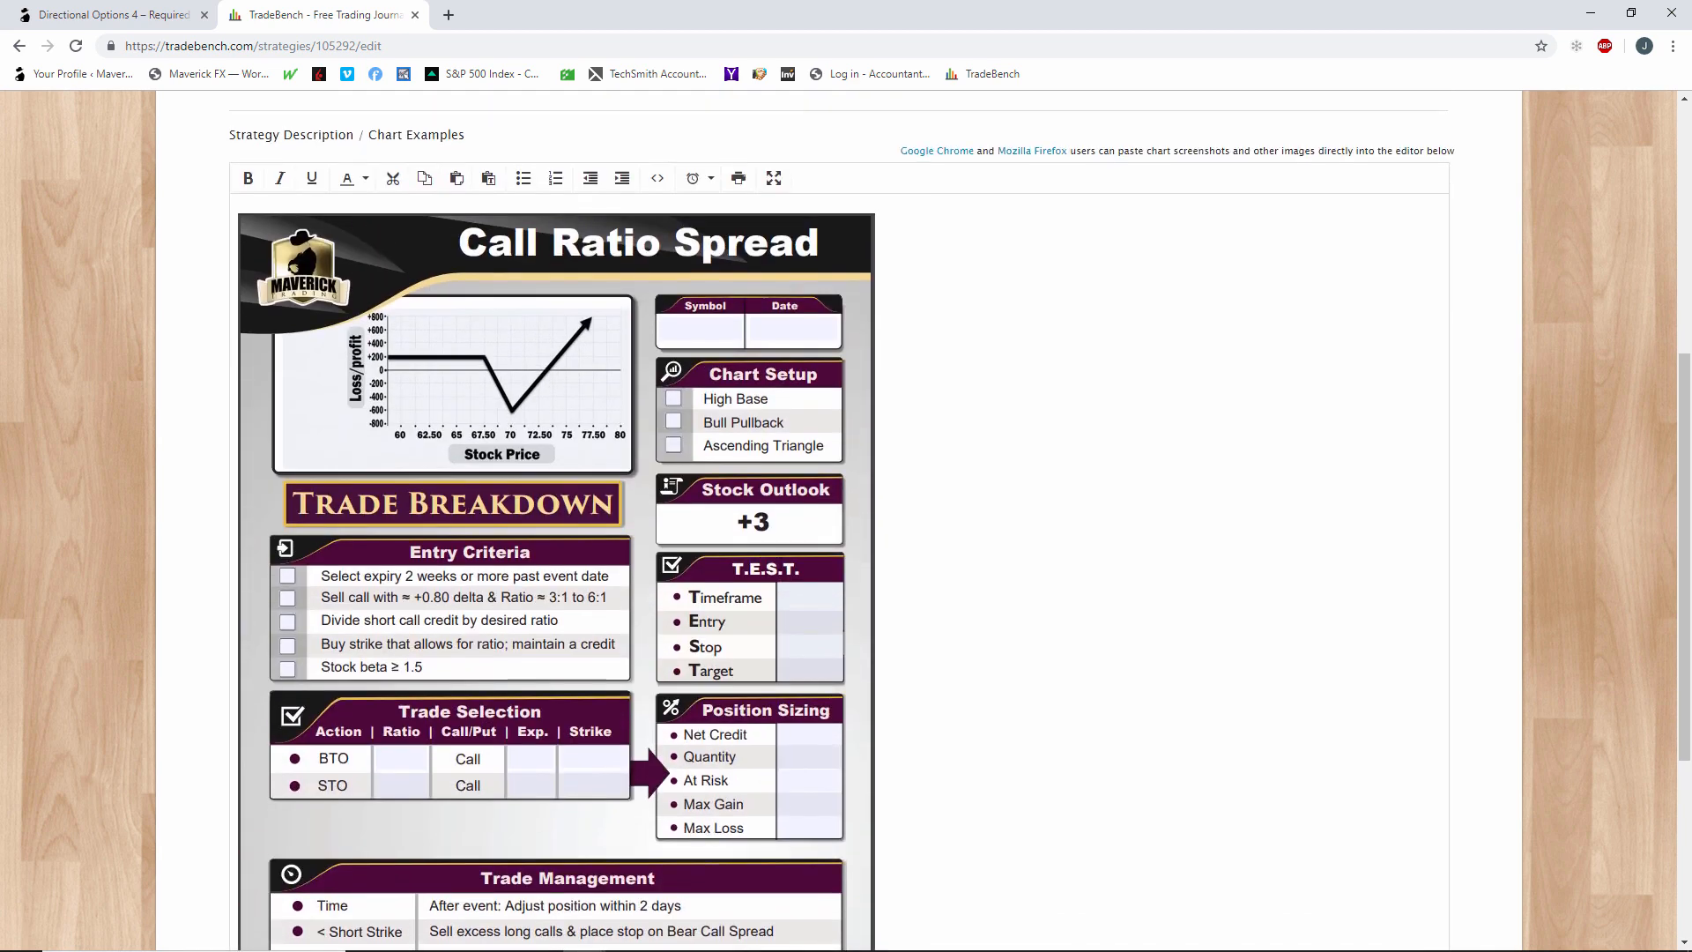
{"action": "scroll", "coordinate": [1281, 653], "scroll_direction": "up", "scroll_amount": 3}
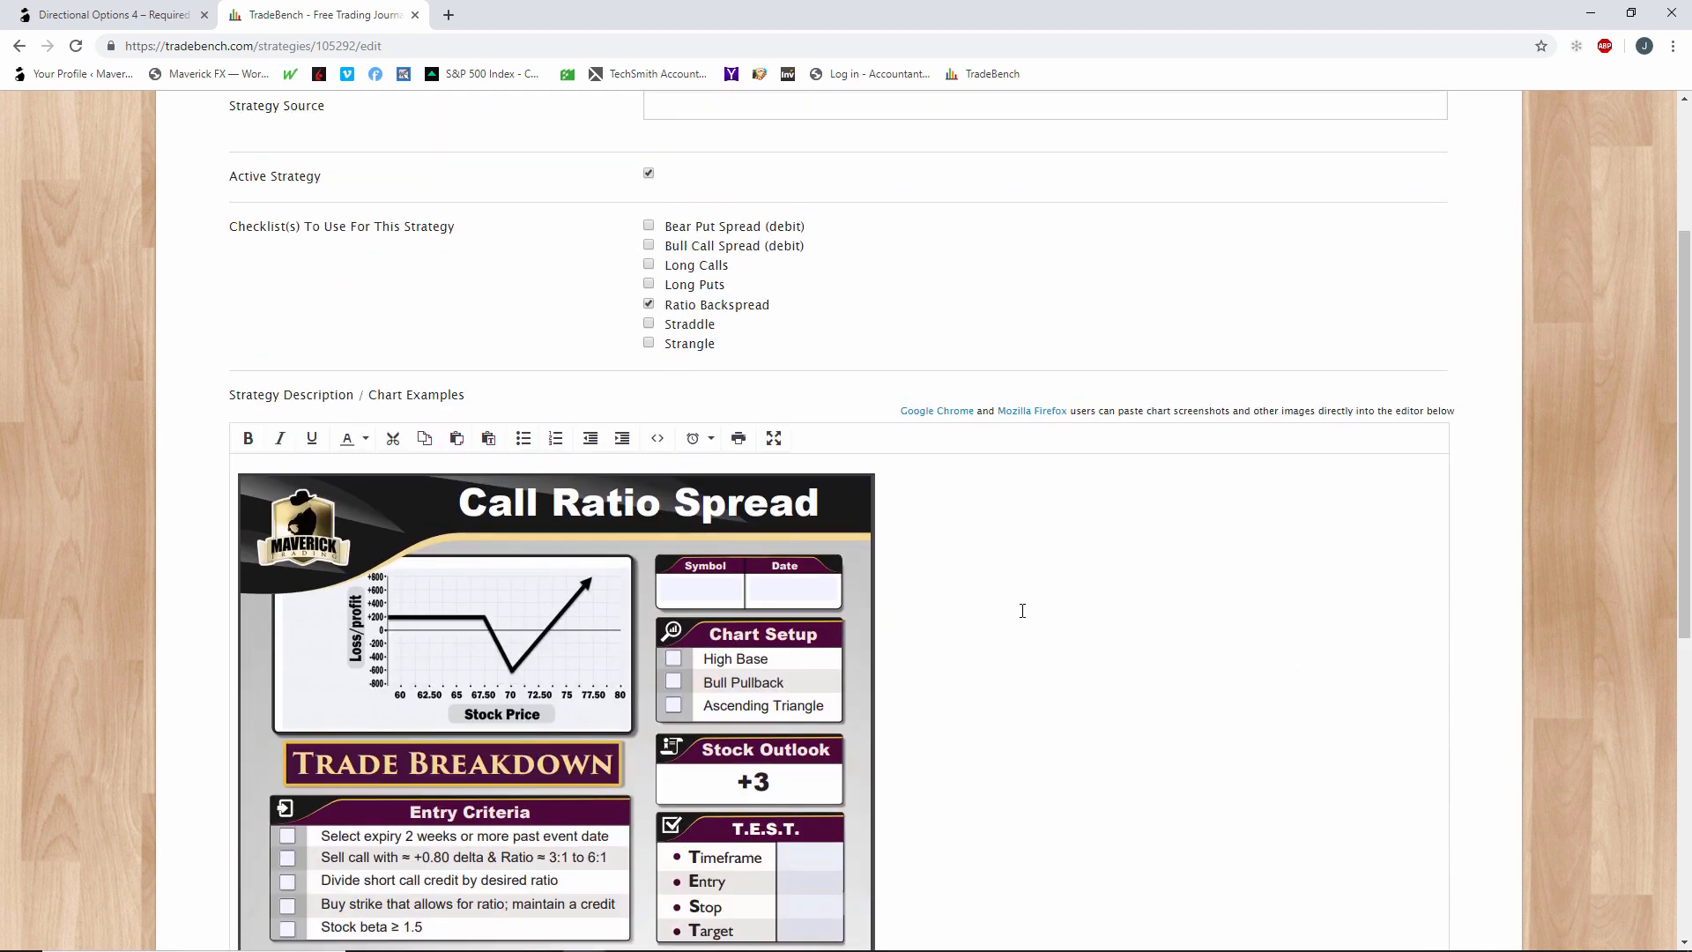
{"action": "scroll", "coordinate": [1013, 626], "scroll_direction": "up", "scroll_amount": 3}
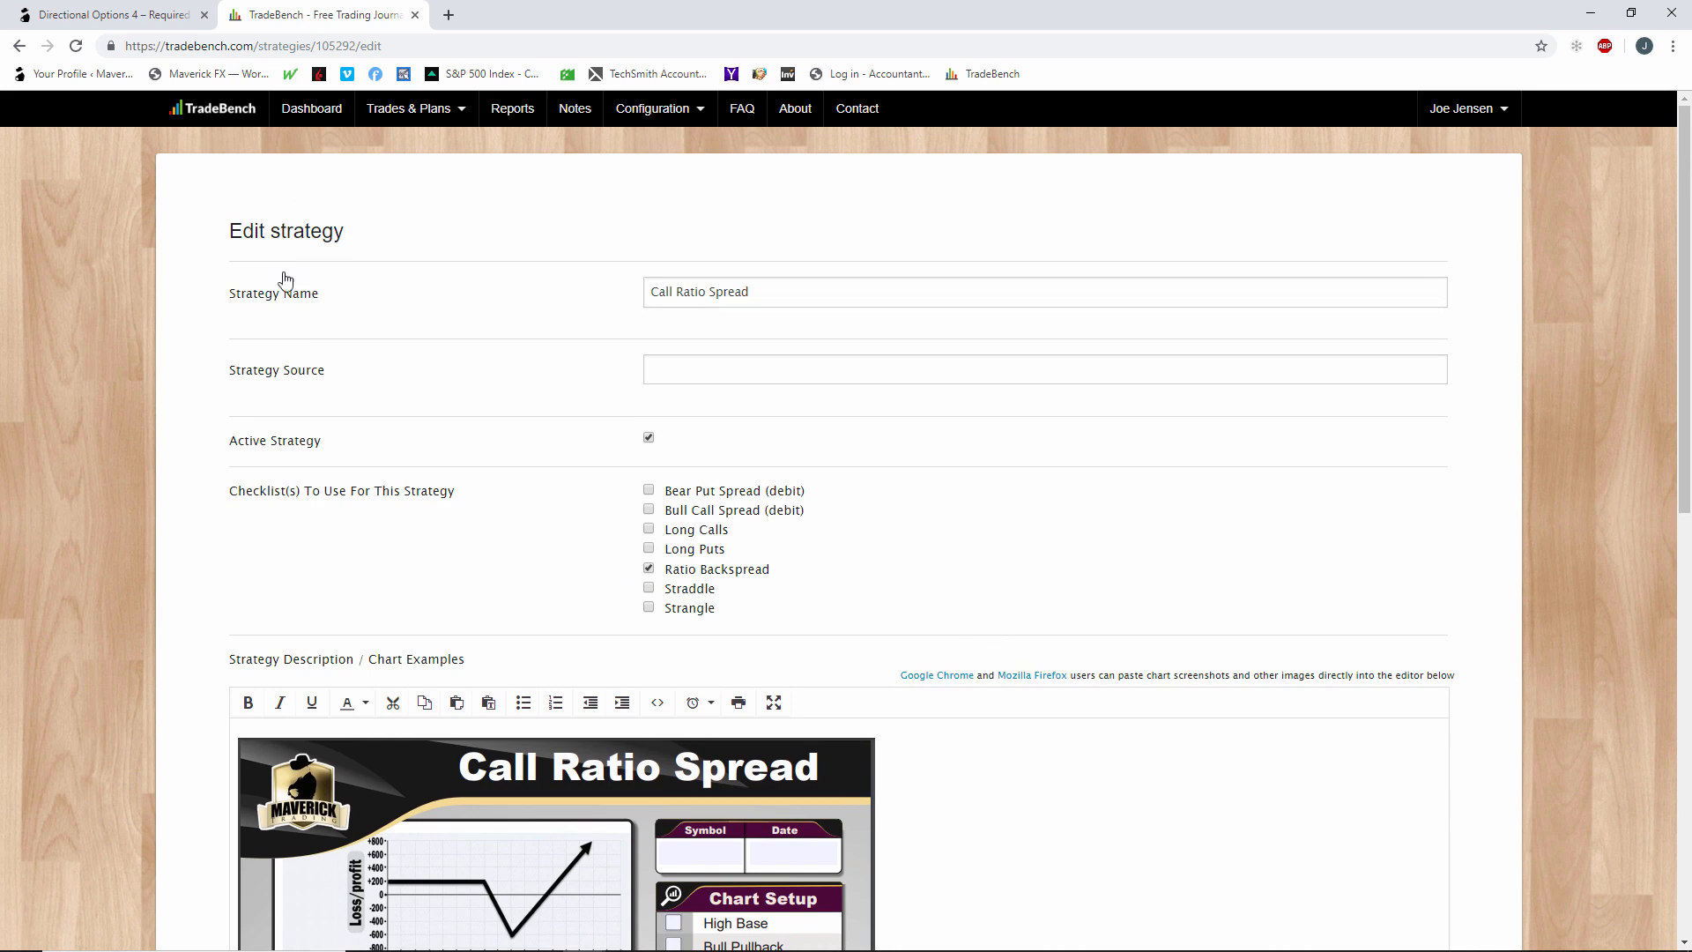
Open the checklist items of the Ratio Backspread checklist.
{"action": "left_click", "coordinate": [656, 108]}
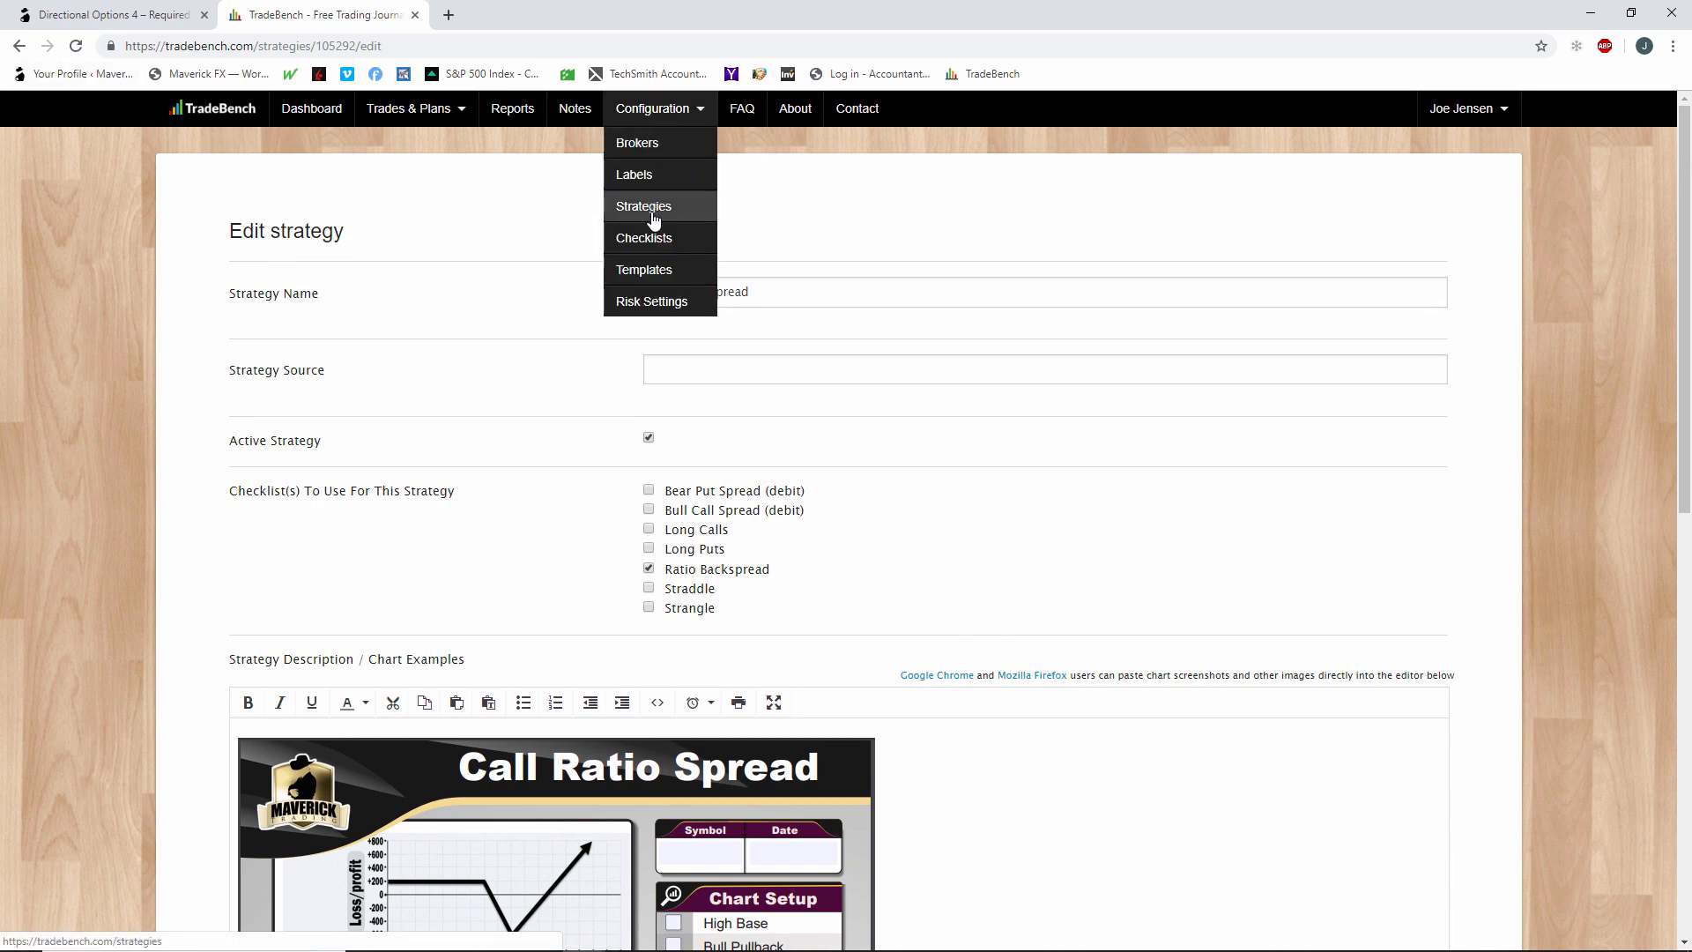
{"action": "left_click", "coordinate": [655, 244]}
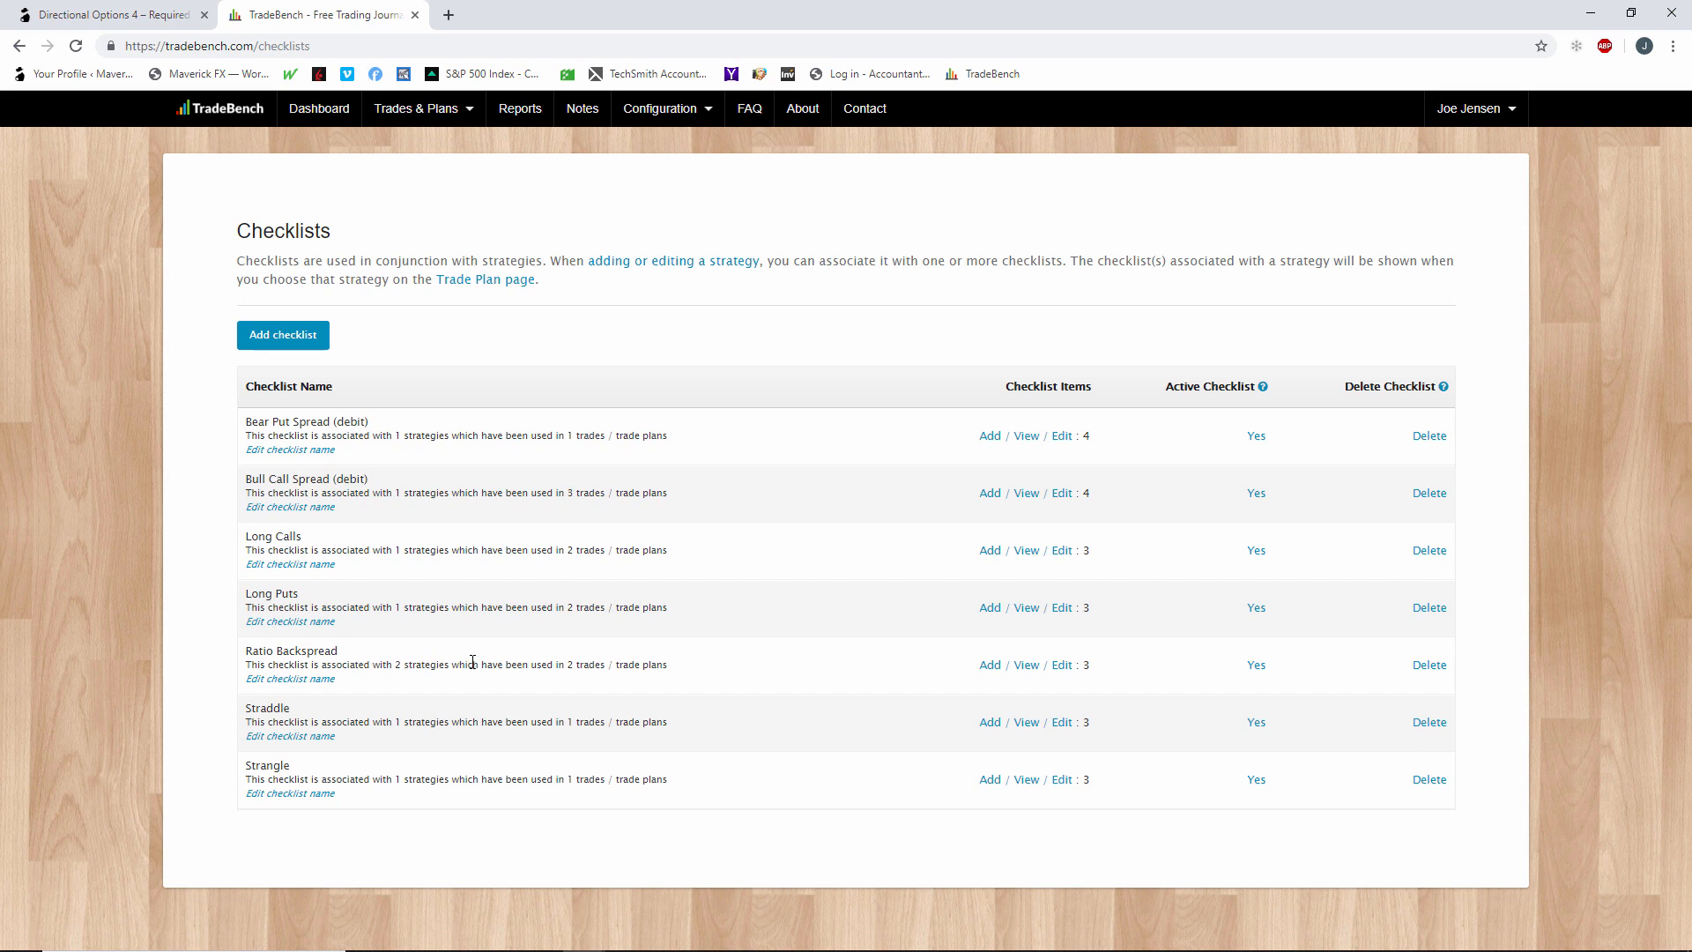
{"action": "left_click", "coordinate": [1063, 667]}
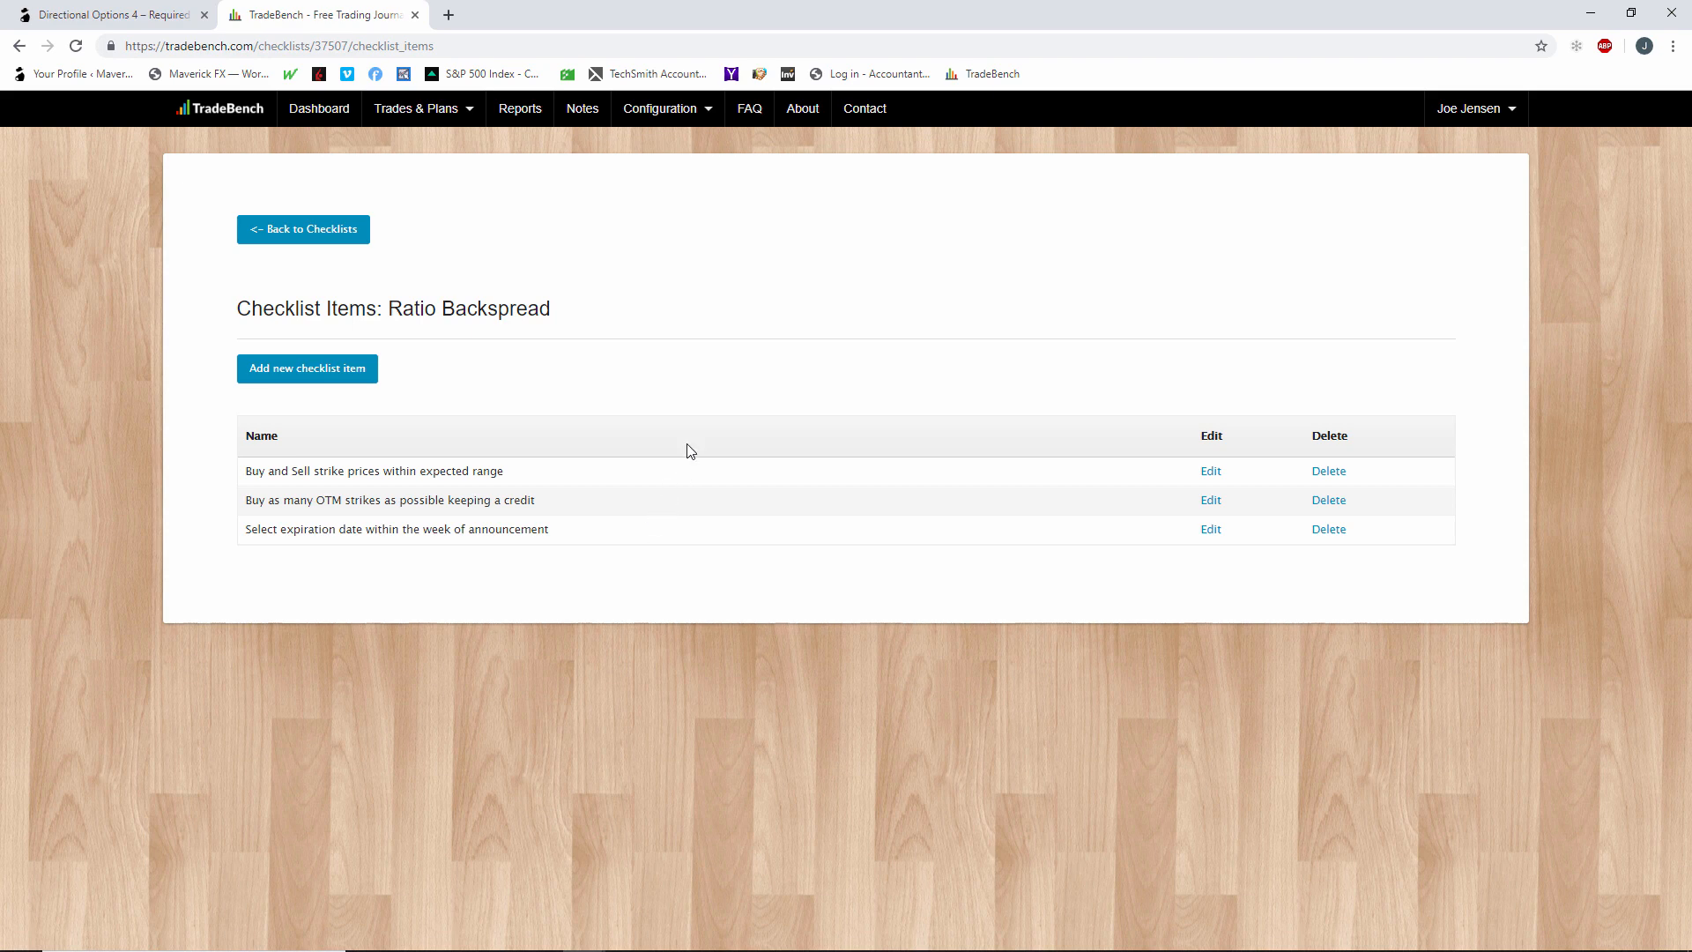
Open a new trade plan from the existing trade plans list and look over the form's sections.
{"action": "left_click", "coordinate": [661, 113]}
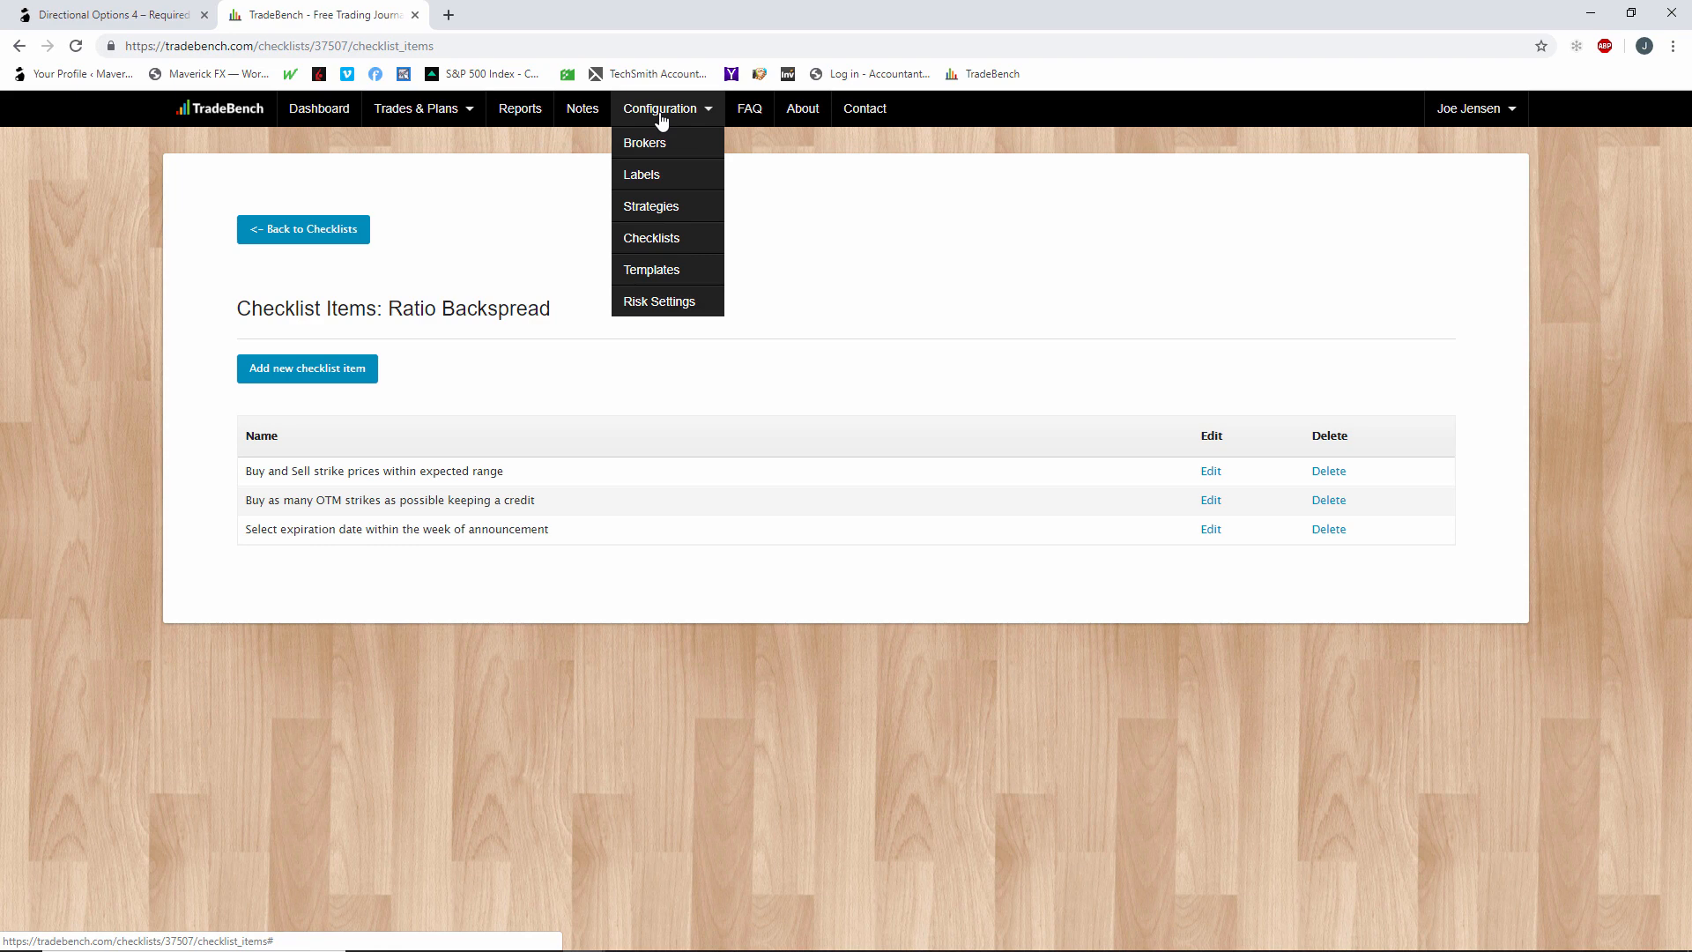
{"action": "mouse_move", "coordinate": [423, 113]}
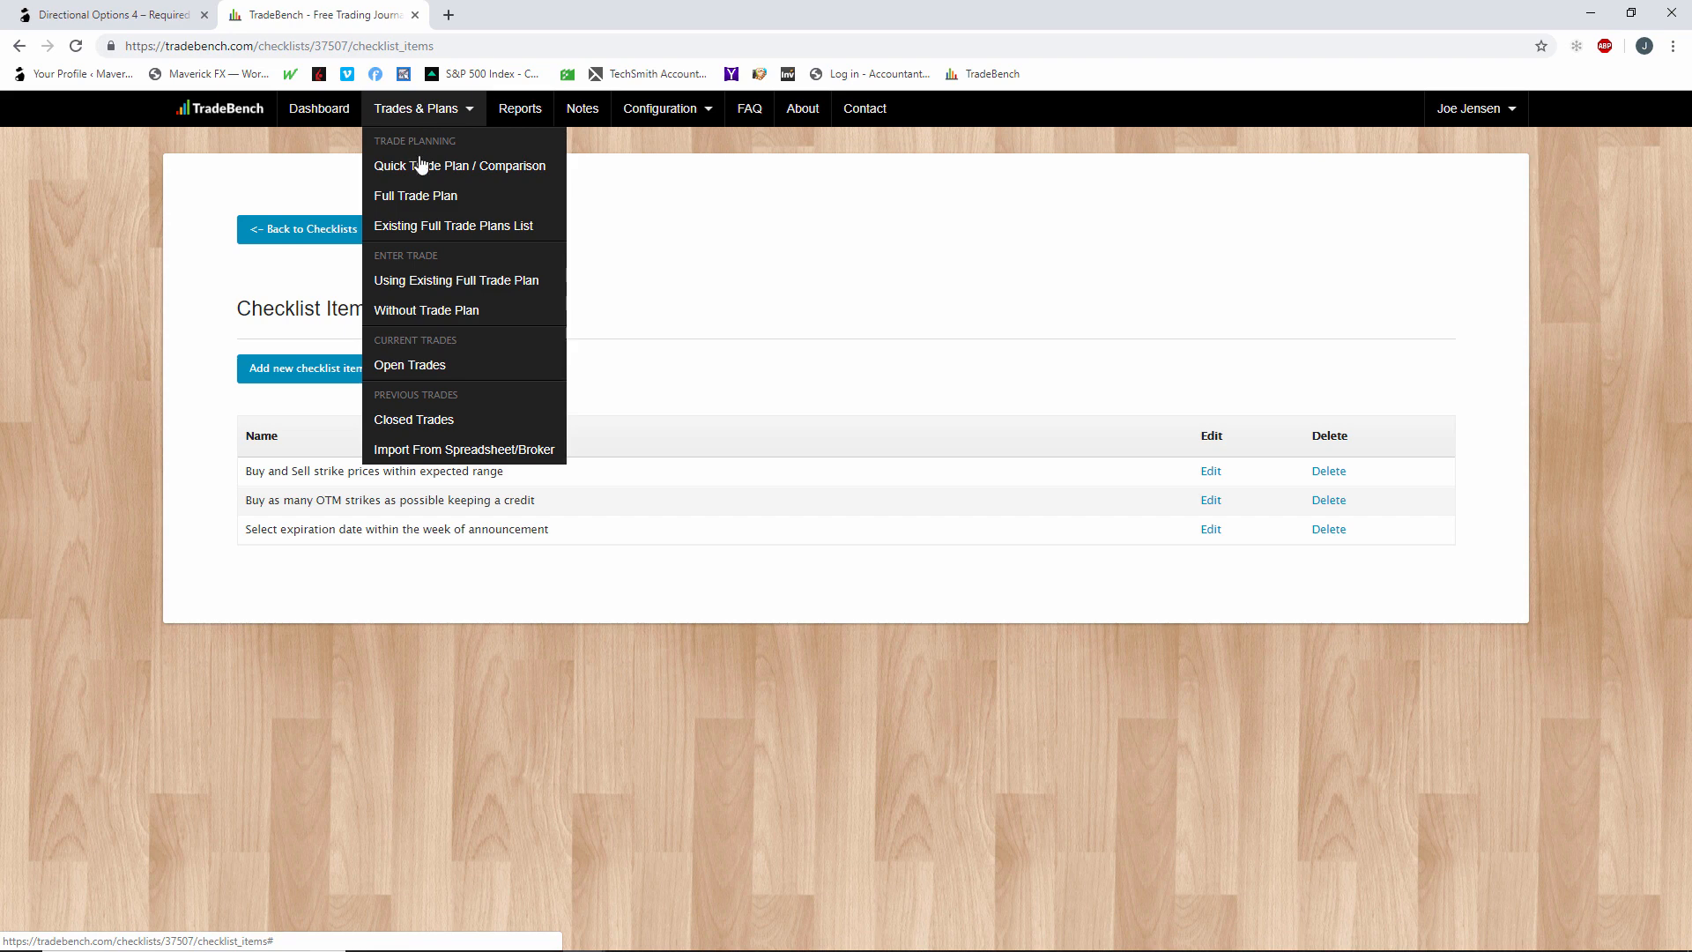
{"action": "left_click", "coordinate": [447, 281]}
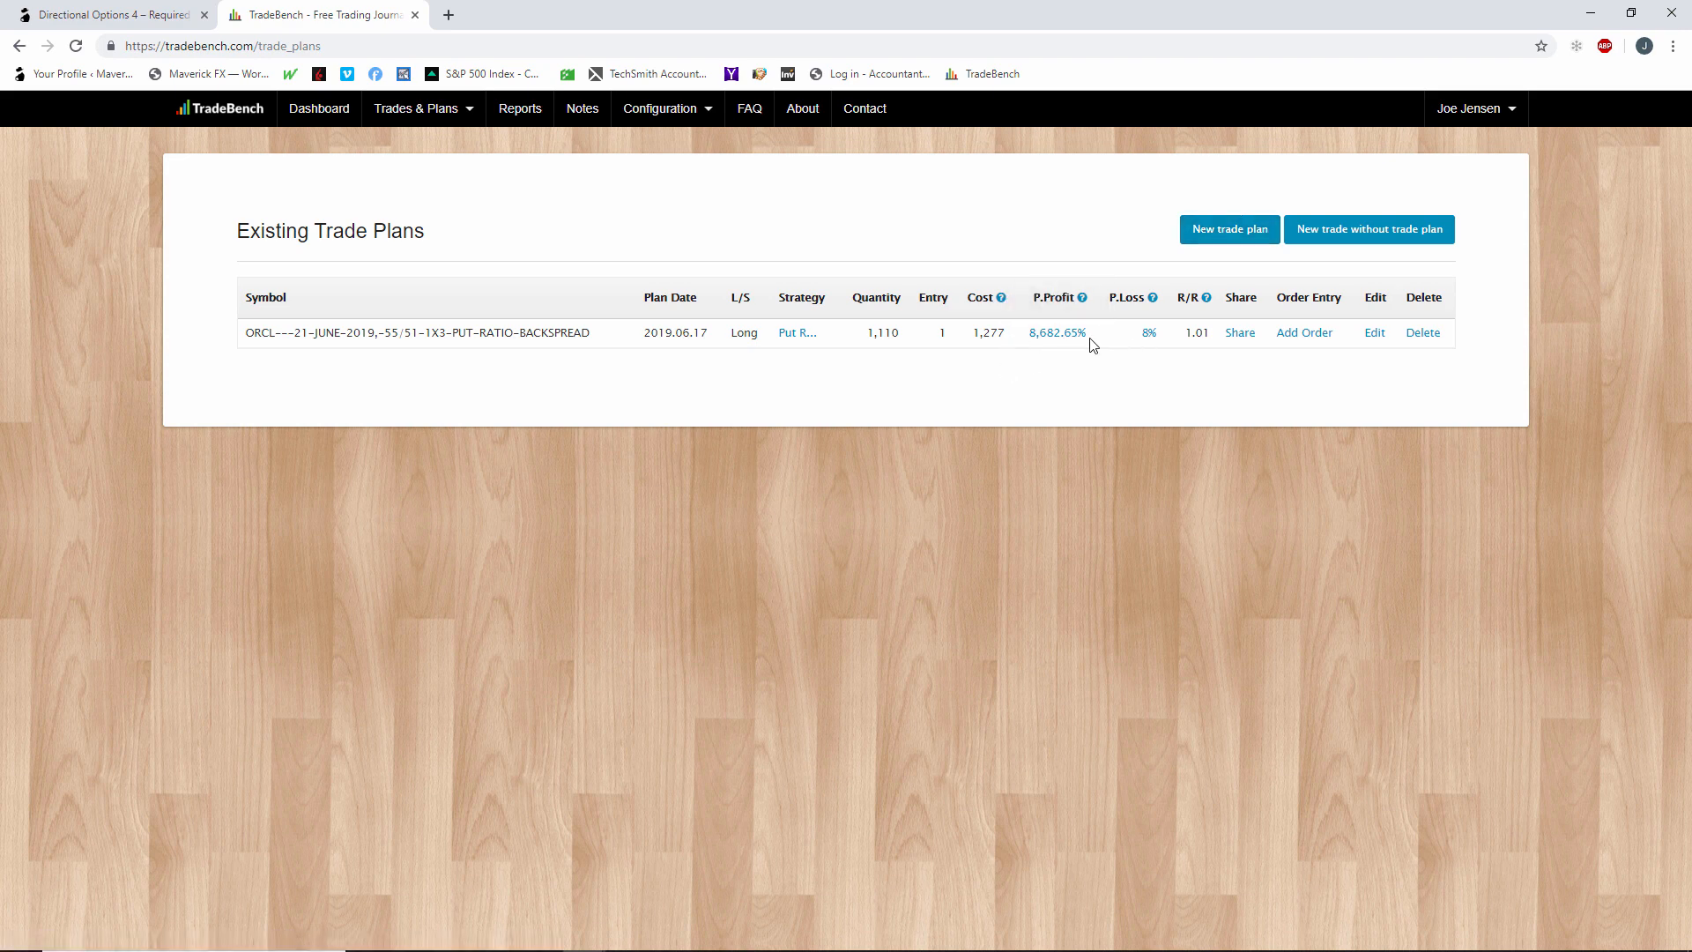
{"action": "left_click", "coordinate": [1204, 236]}
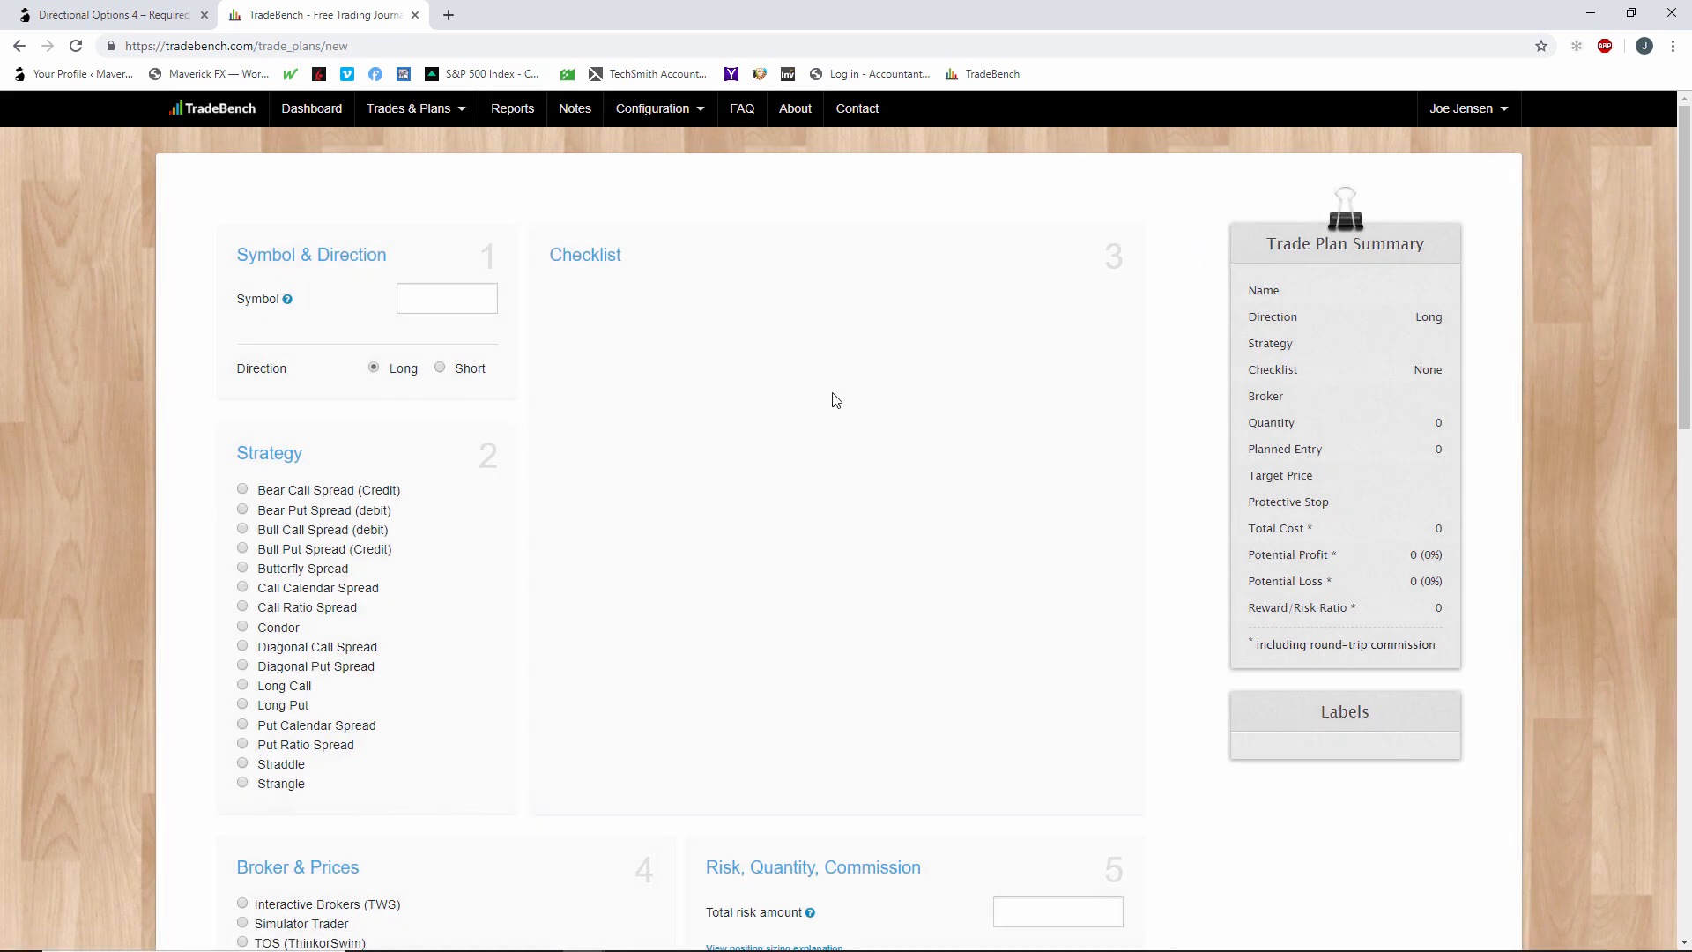
{"action": "scroll", "coordinate": [692, 523], "scroll_direction": "down", "scroll_amount": 6}
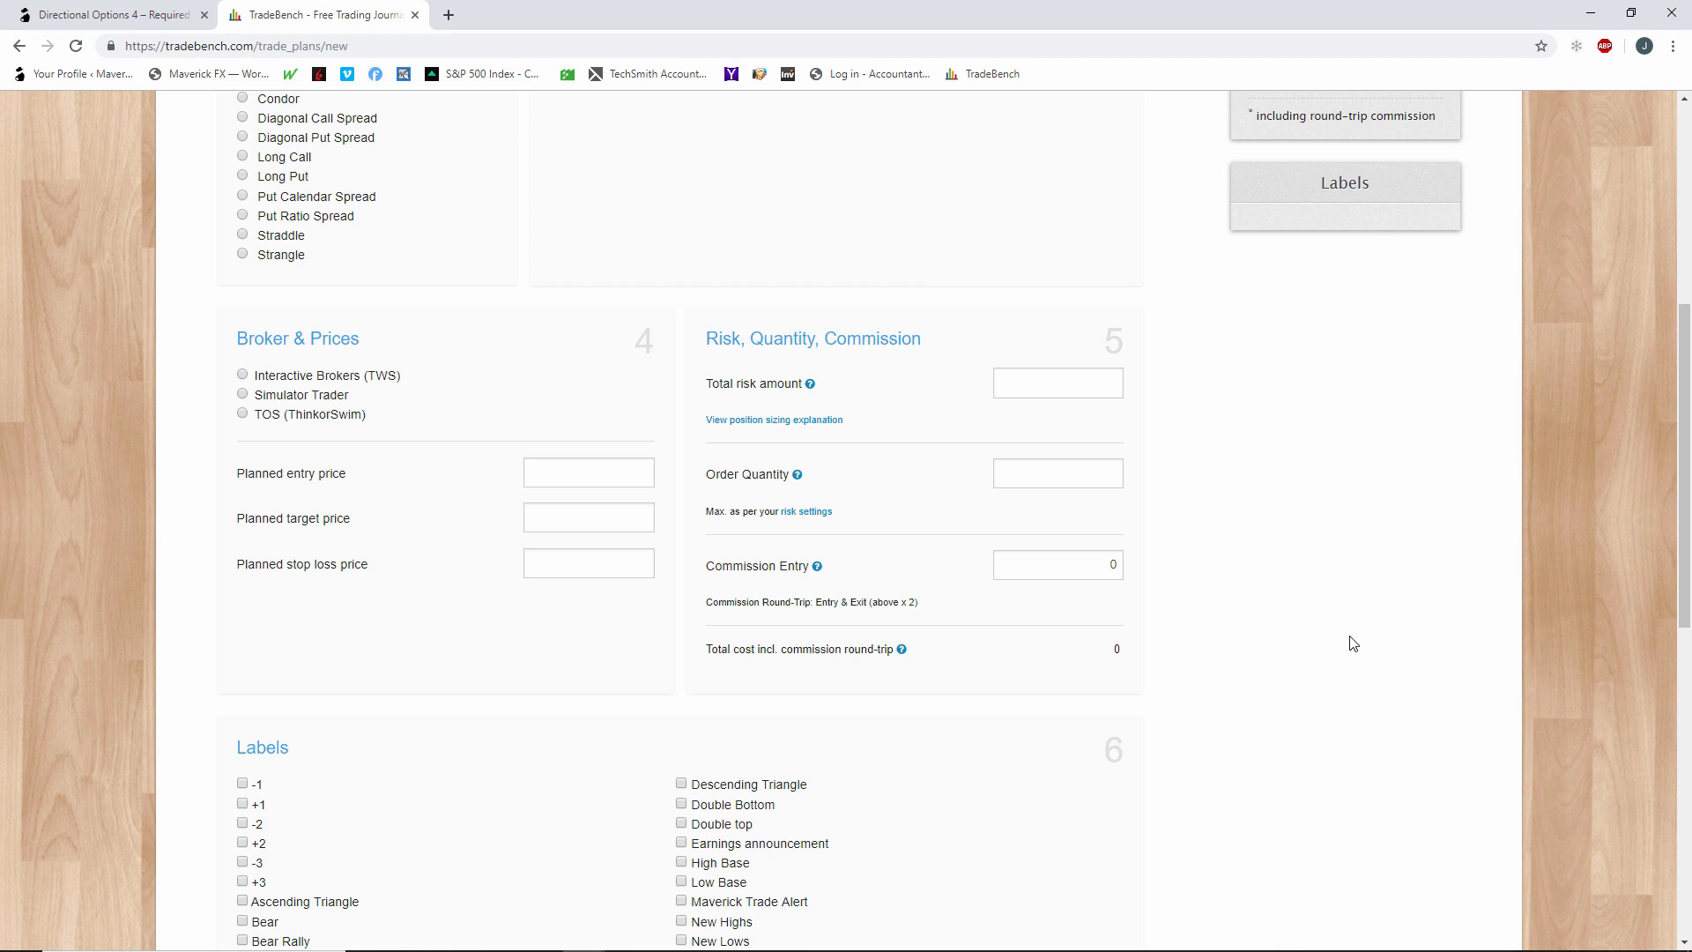
{"action": "scroll", "coordinate": [1347, 642], "scroll_direction": "up", "scroll_amount": 1}
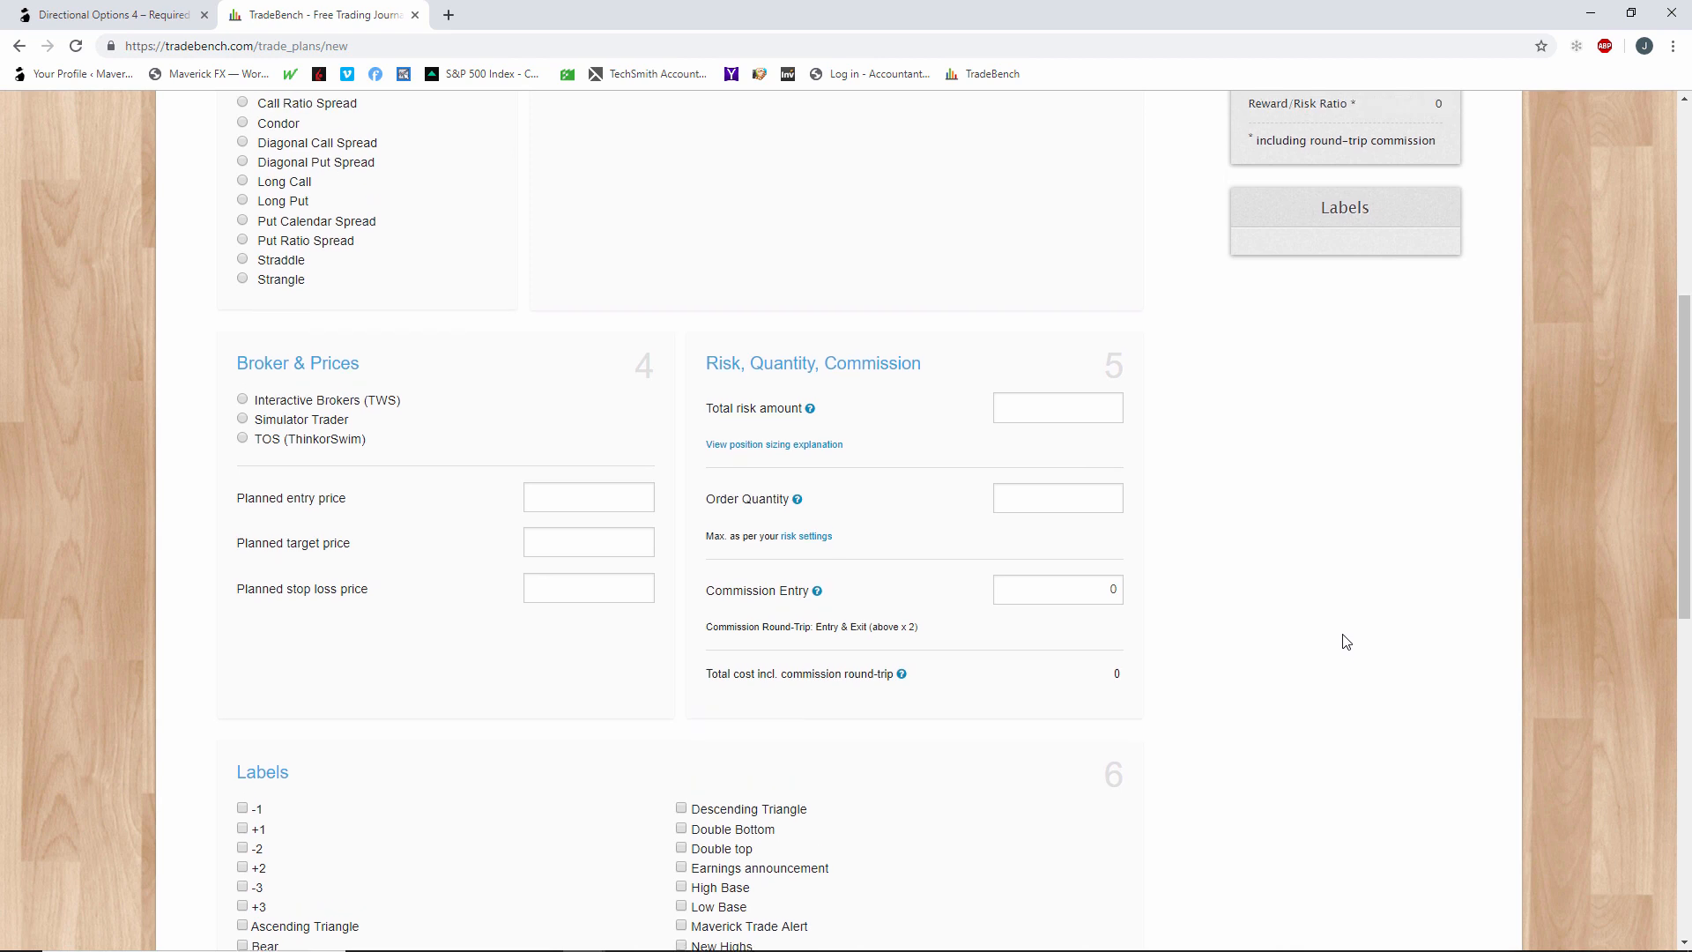
{"action": "scroll", "coordinate": [1343, 641], "scroll_direction": "up", "scroll_amount": 6}
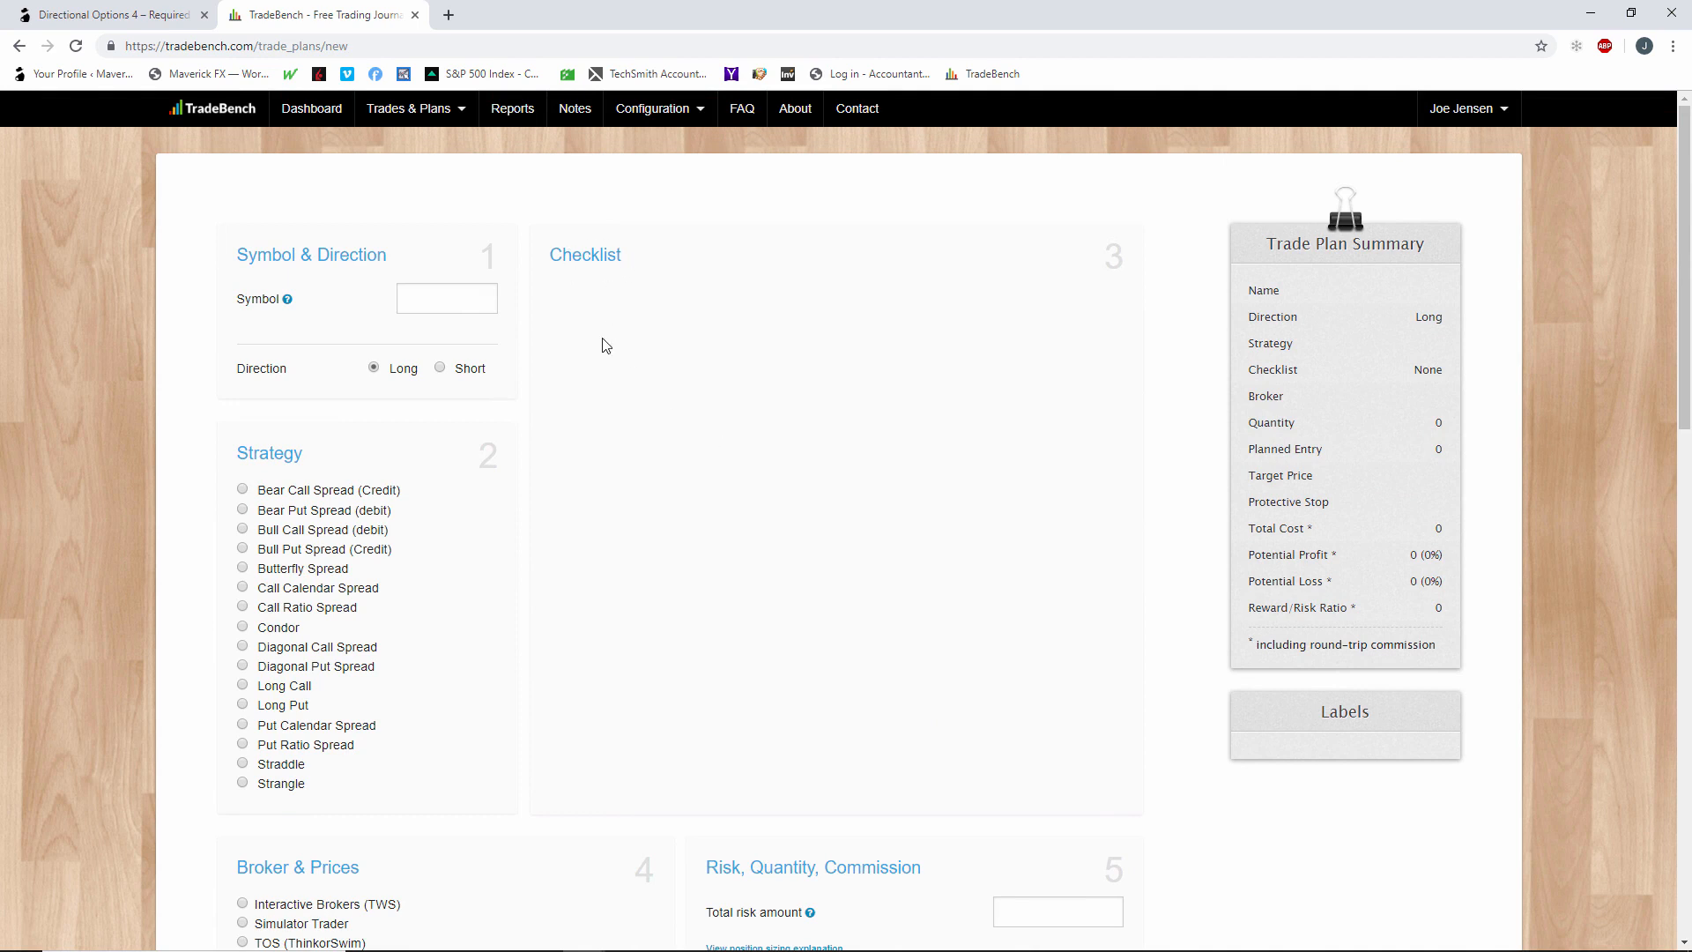
Set the trade plan's symbol to ADBE, Adobe Inc. on NASDAQ.
{"action": "left_click", "coordinate": [437, 305]}
{"action": "type", "text": "adbe"}
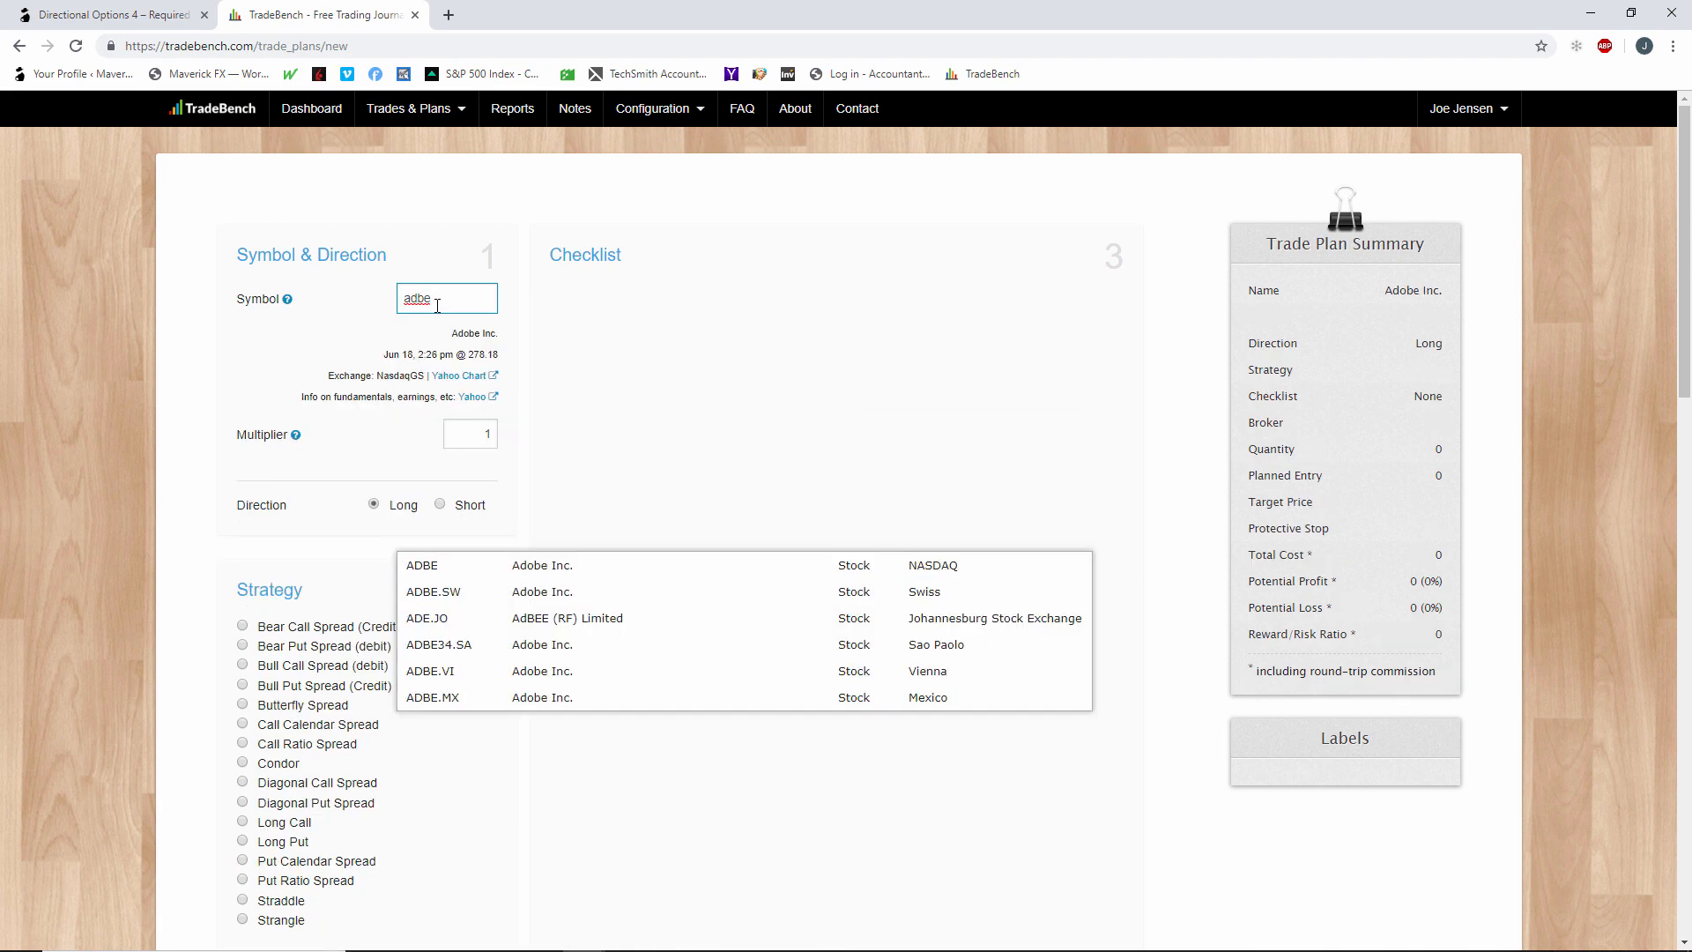
{"action": "left_click", "coordinate": [557, 569]}
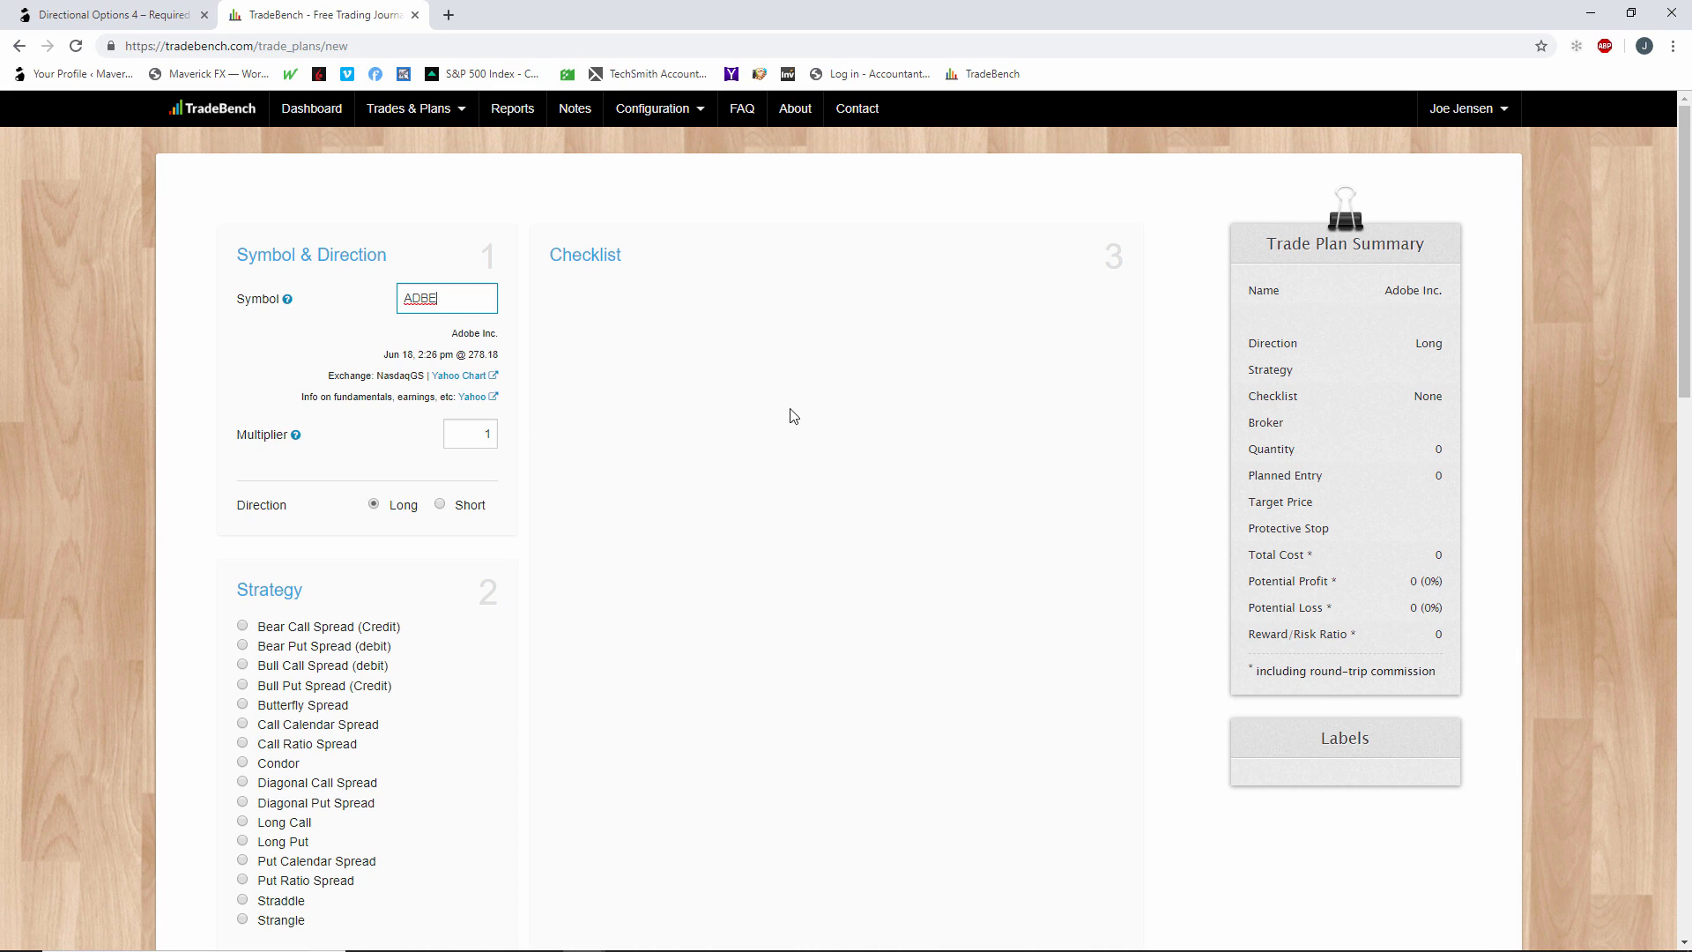
Choose Call Ratio Spread as the trade plan's strategy and review its checklist and the broker, price and risk fields.
{"action": "scroll", "coordinate": [398, 644], "scroll_direction": "down", "scroll_amount": 2}
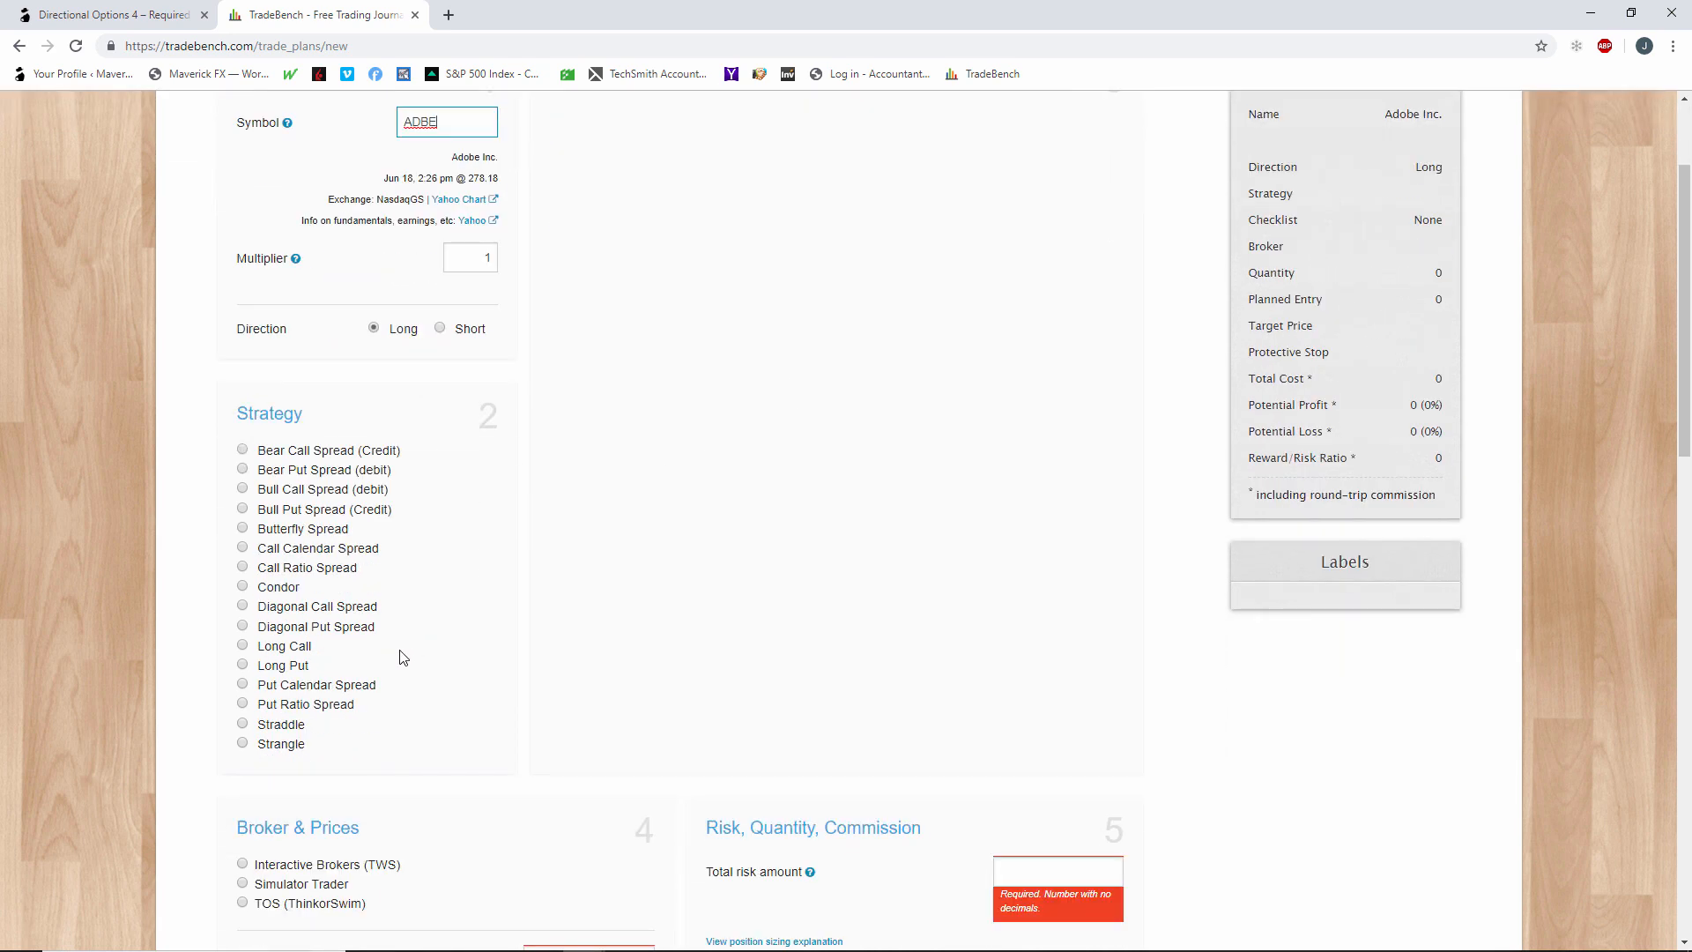
{"action": "left_click", "coordinate": [243, 567]}
{"action": "scroll", "coordinate": [683, 334], "scroll_direction": "up", "scroll_amount": 2}
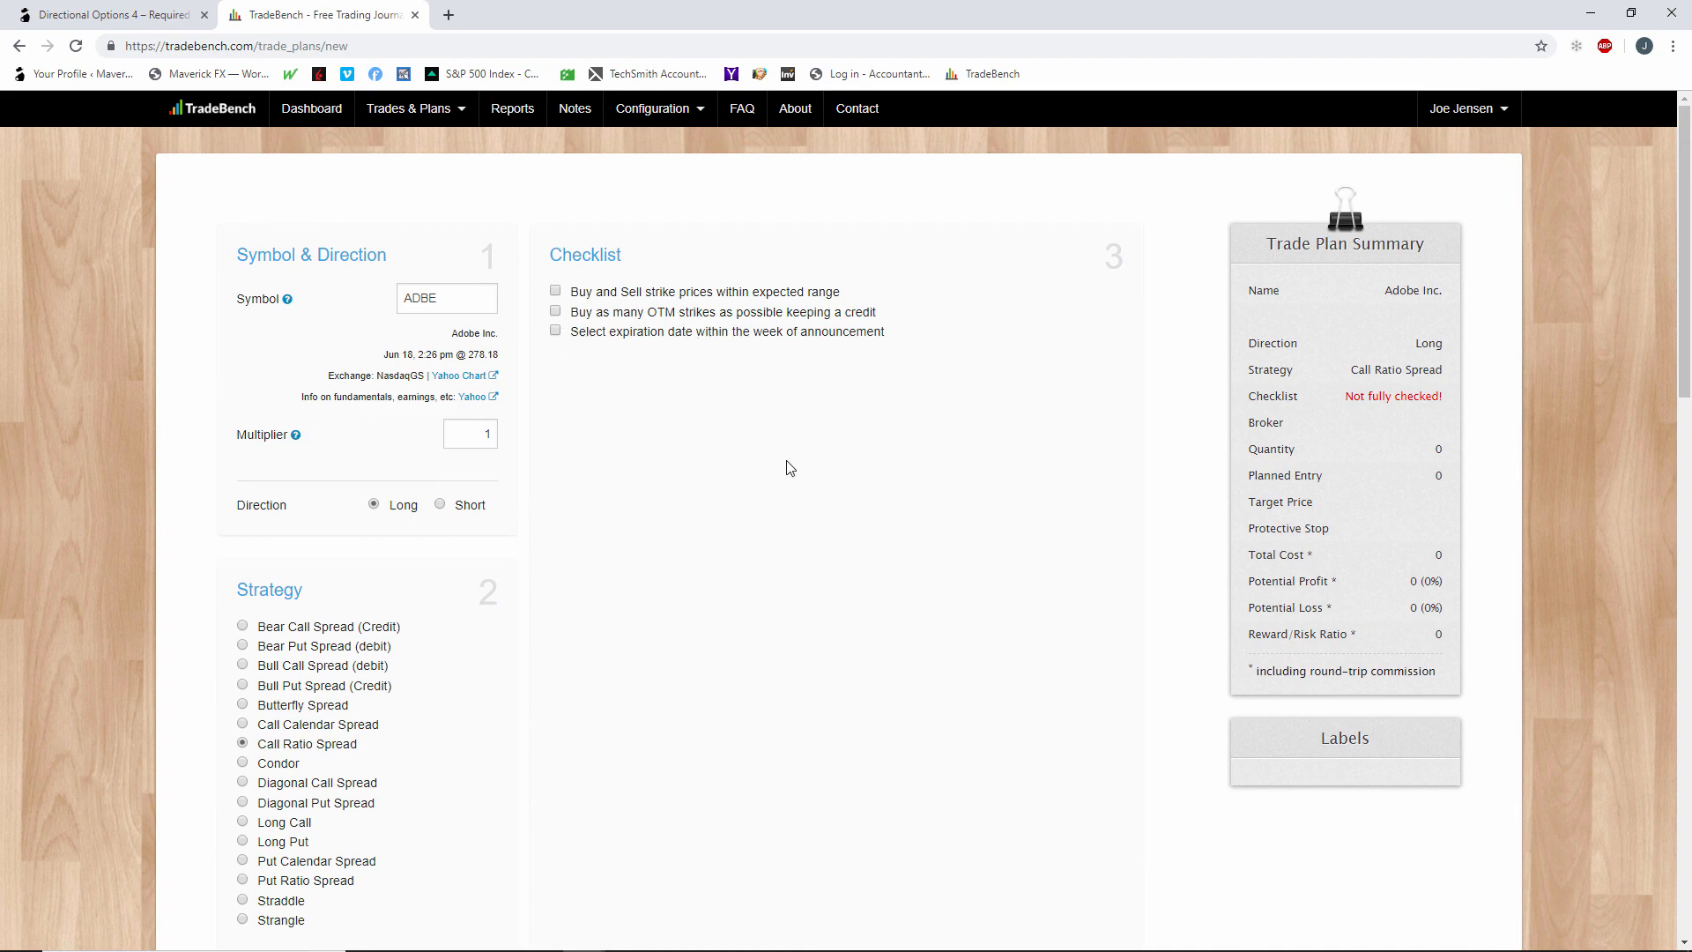
{"action": "scroll", "coordinate": [802, 474], "scroll_direction": "down", "scroll_amount": 8}
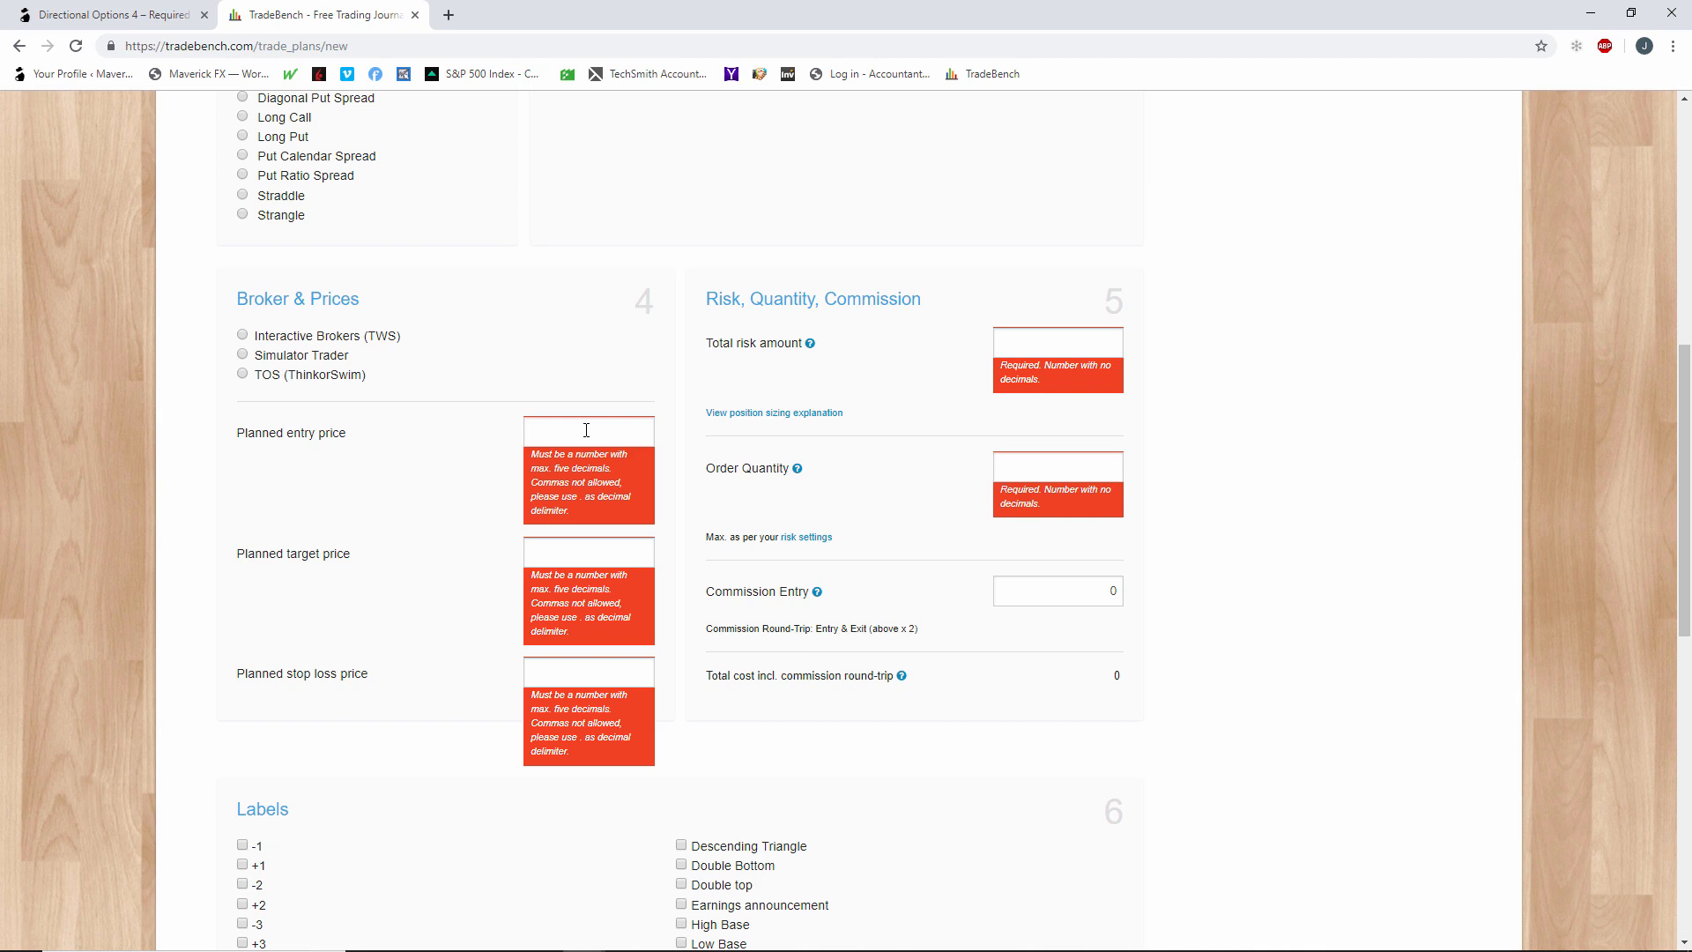
{"action": "scroll", "coordinate": [558, 431], "scroll_direction": "up", "scroll_amount": 6}
{"action": "scroll", "coordinate": [709, 518], "scroll_direction": "up", "scroll_amount": 2}
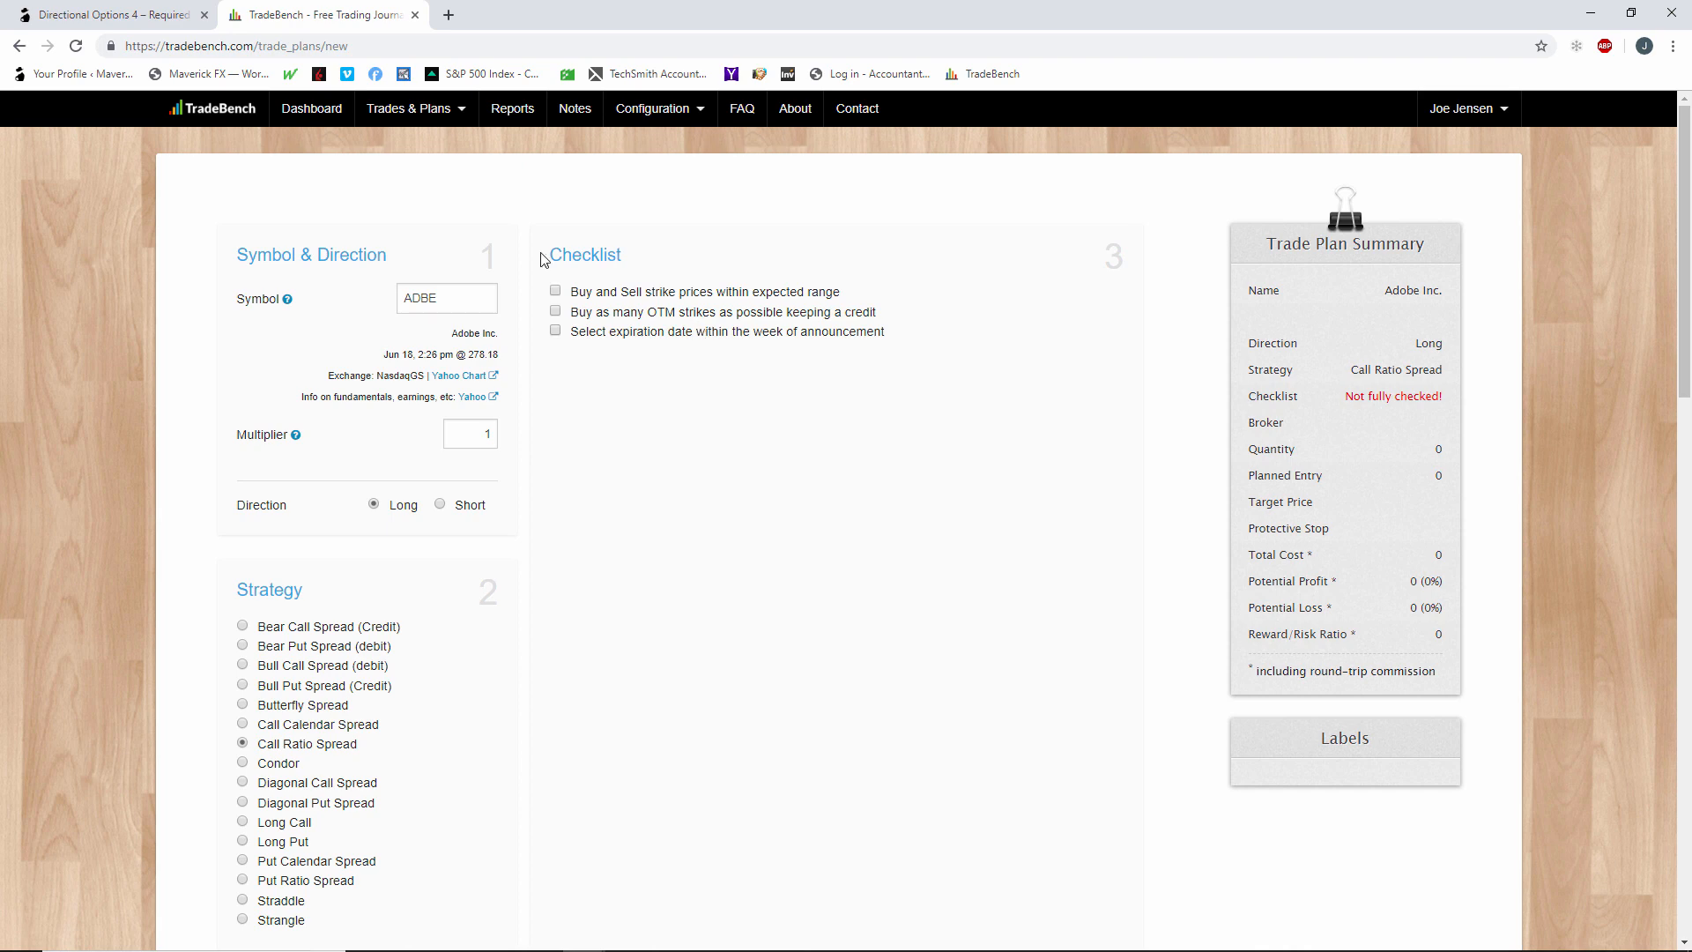
Open a new trade entry form without a trade plan.
{"action": "left_click", "coordinate": [417, 109]}
{"action": "left_click", "coordinate": [414, 311]}
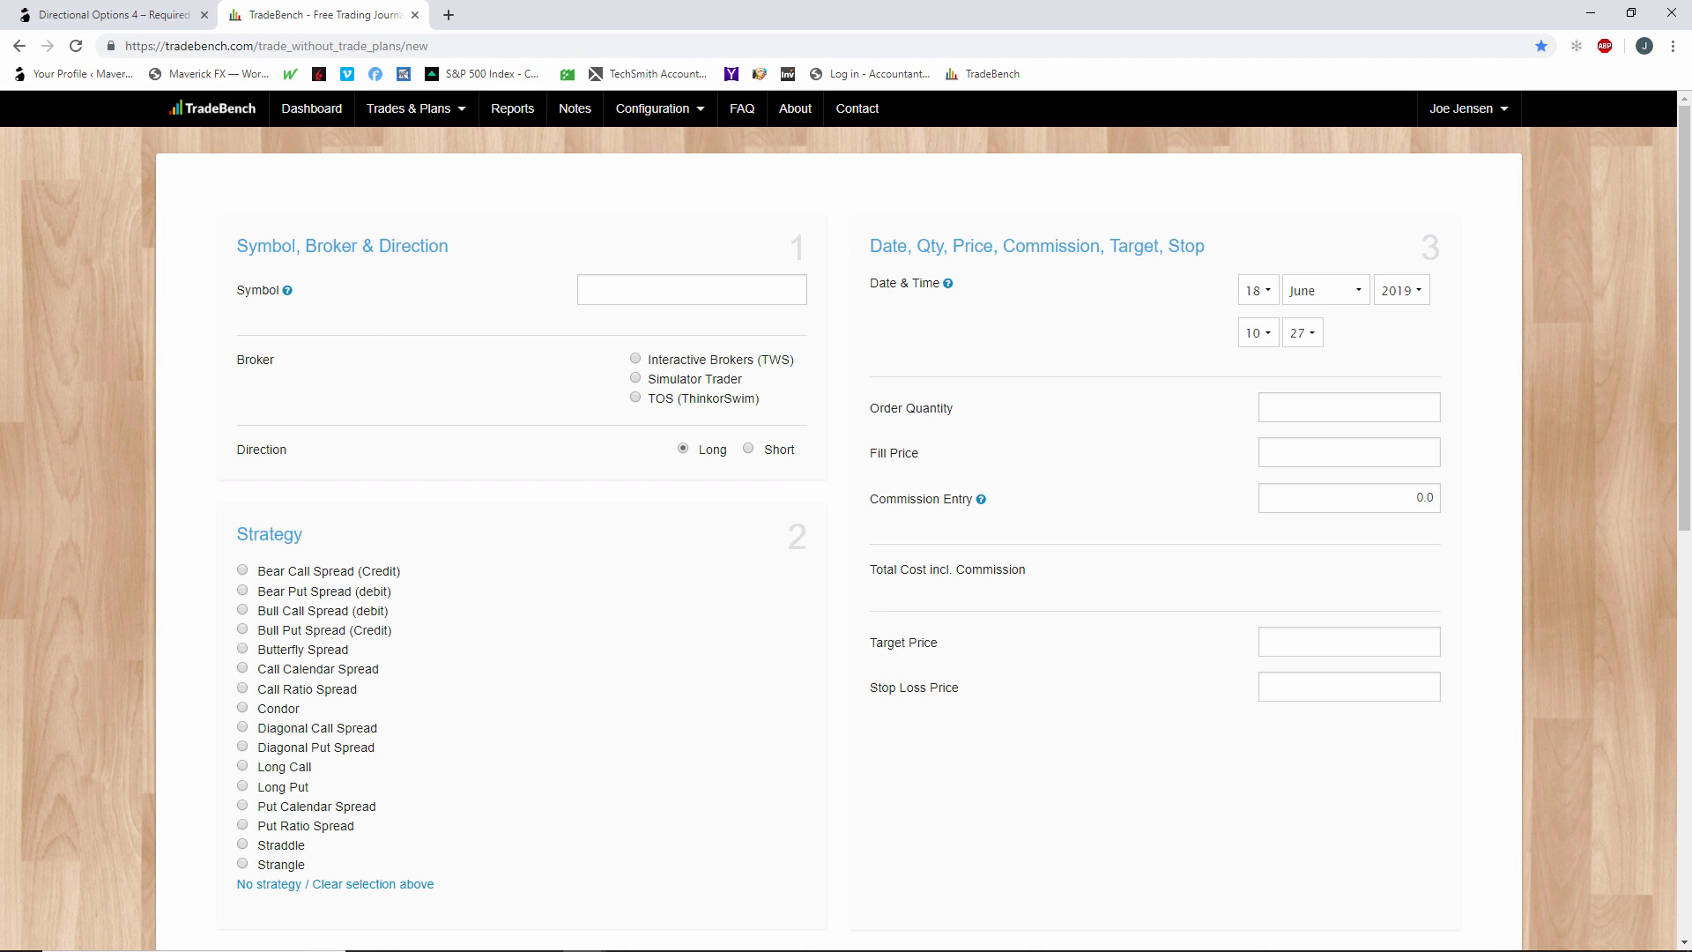
Switch to thinkorswim and examine the ADBE risk profile, simulated 265/285 call spread and 21 JUN 19 option chain.
{"action": "key", "text": "alt+Tab"}
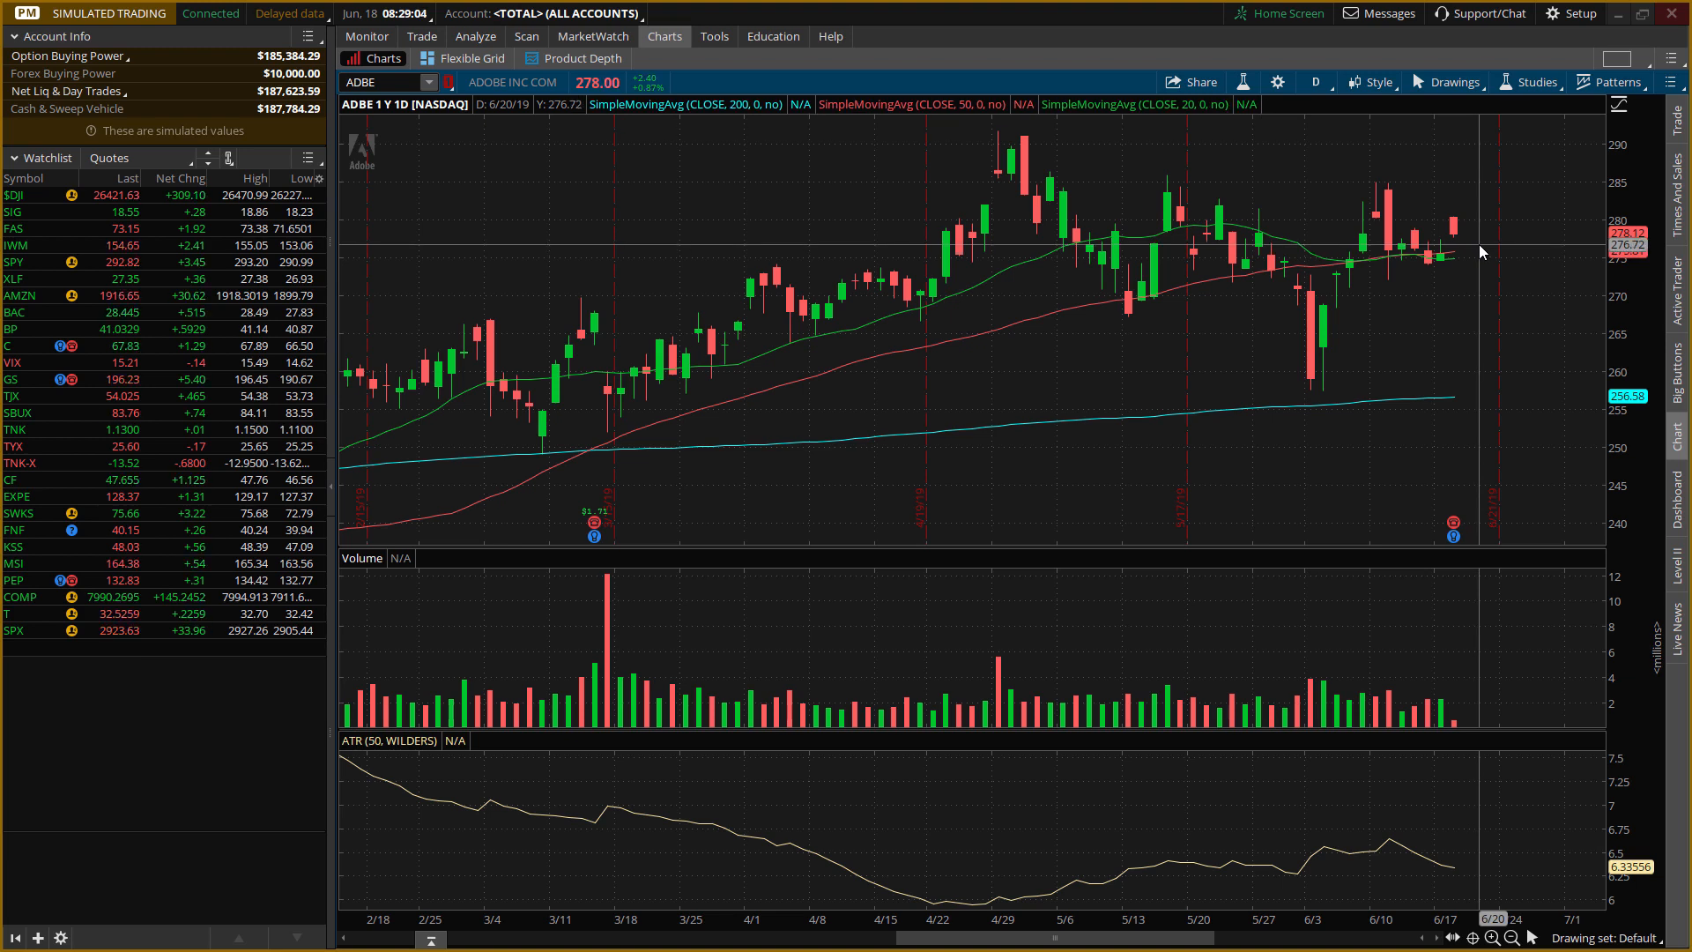
{"action": "left_click", "coordinate": [474, 36]}
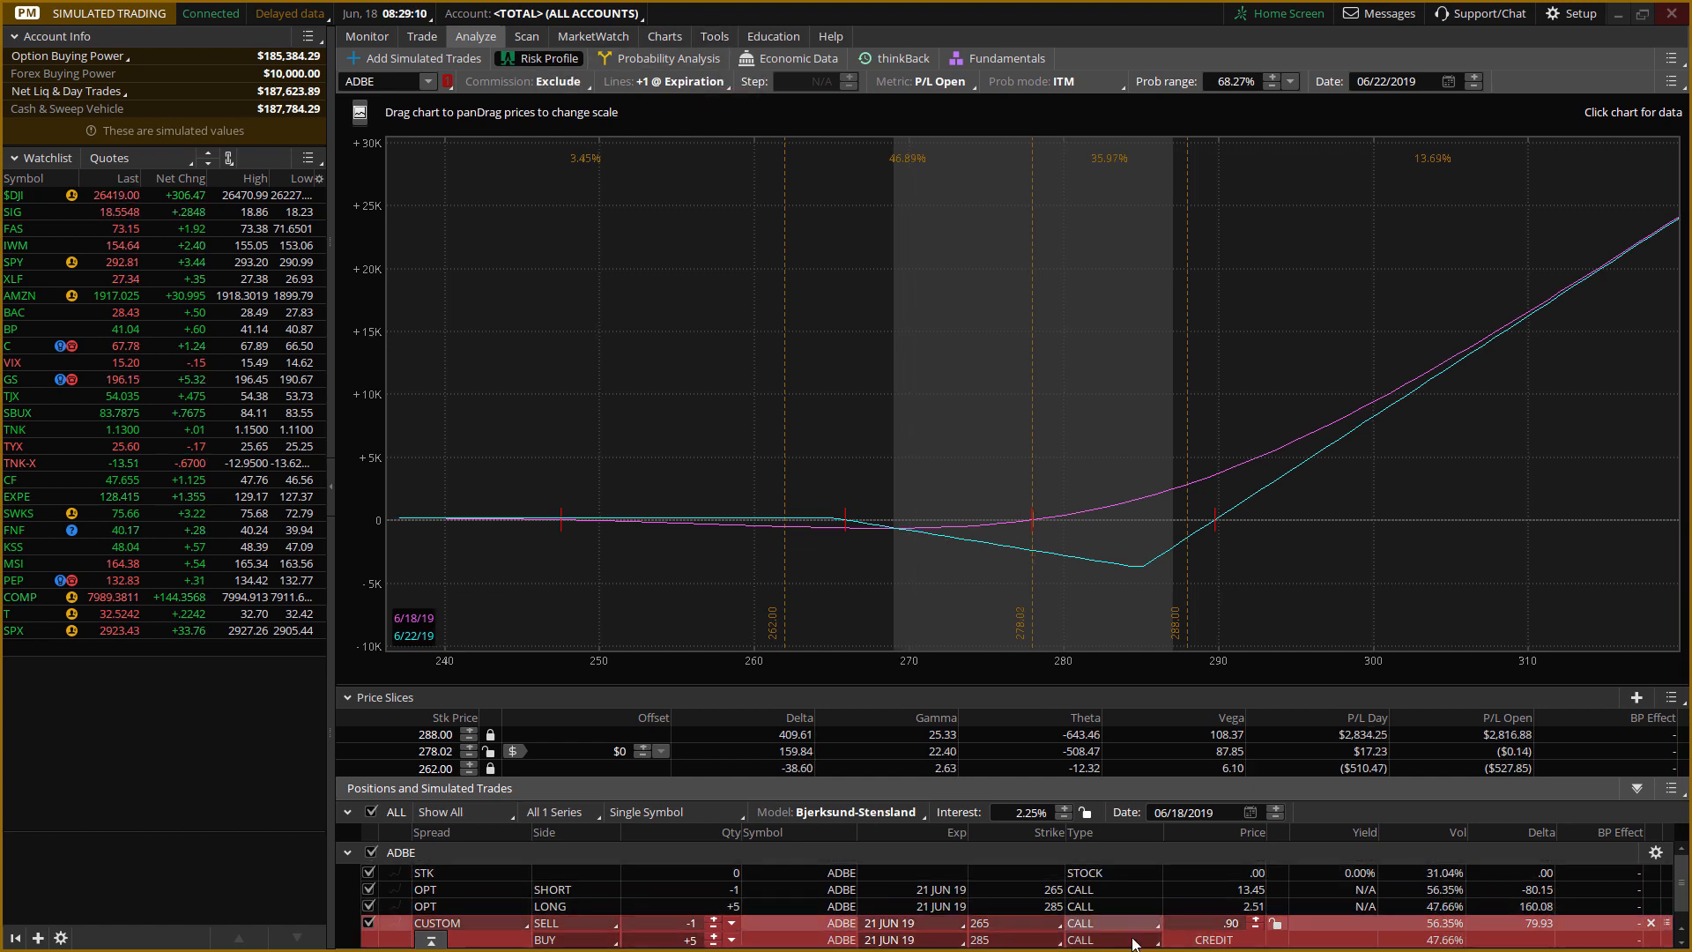
{"action": "scroll", "coordinate": [1314, 917], "scroll_direction": "down", "scroll_amount": 1}
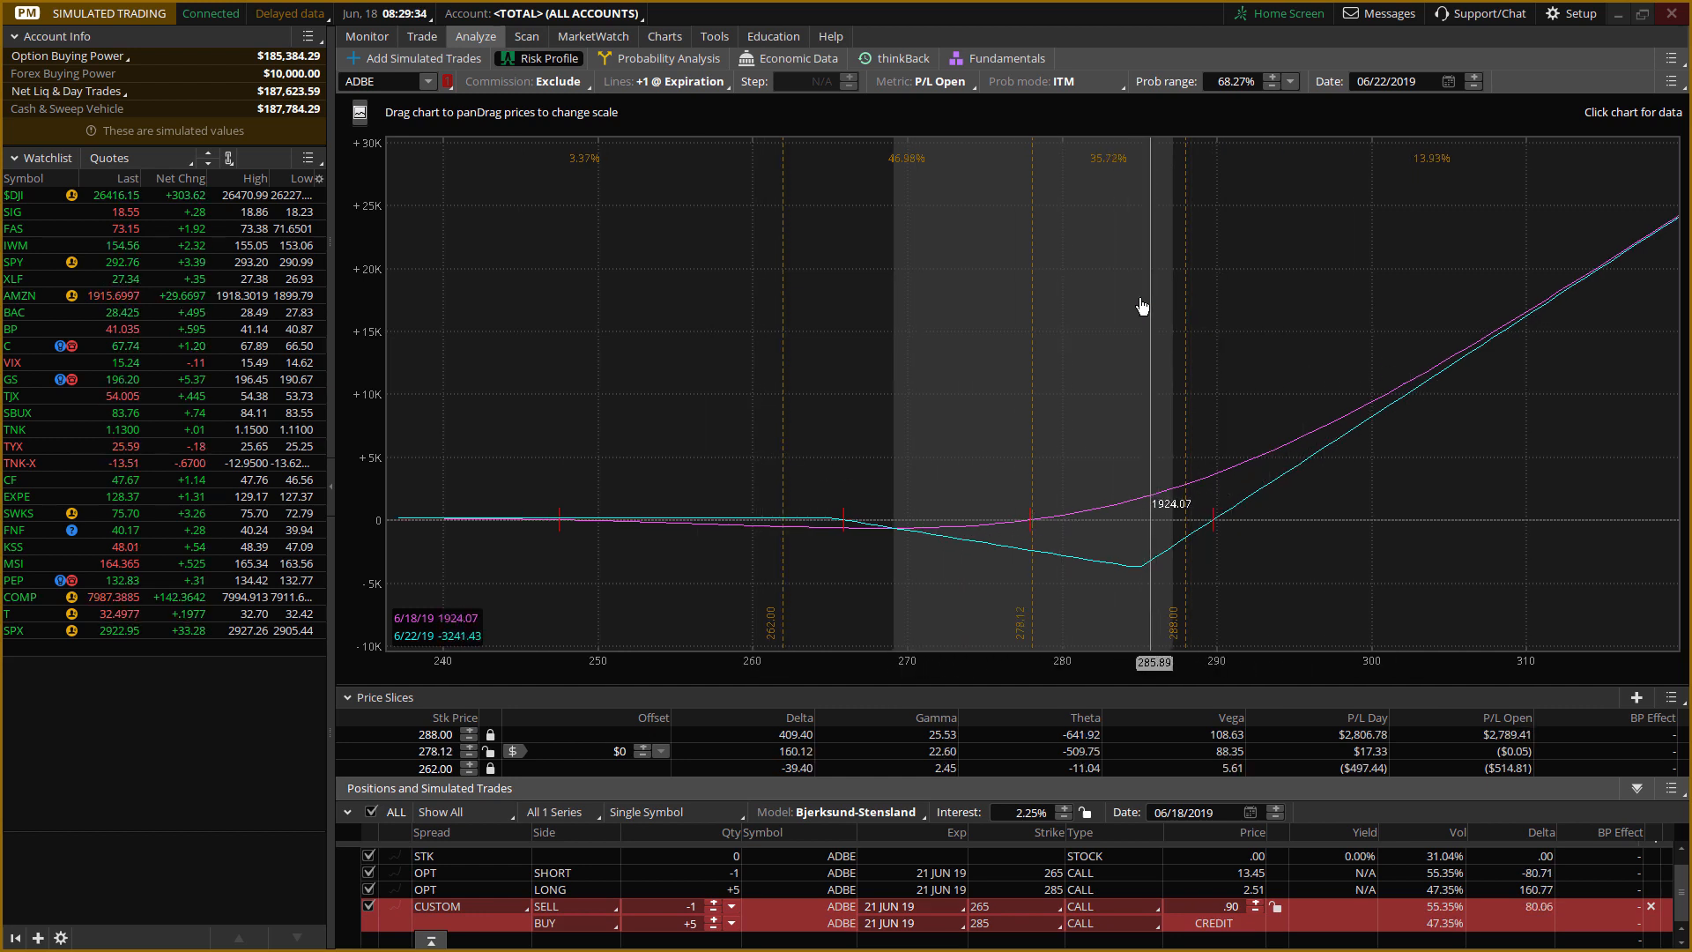
{"action": "left_click", "coordinate": [450, 62]}
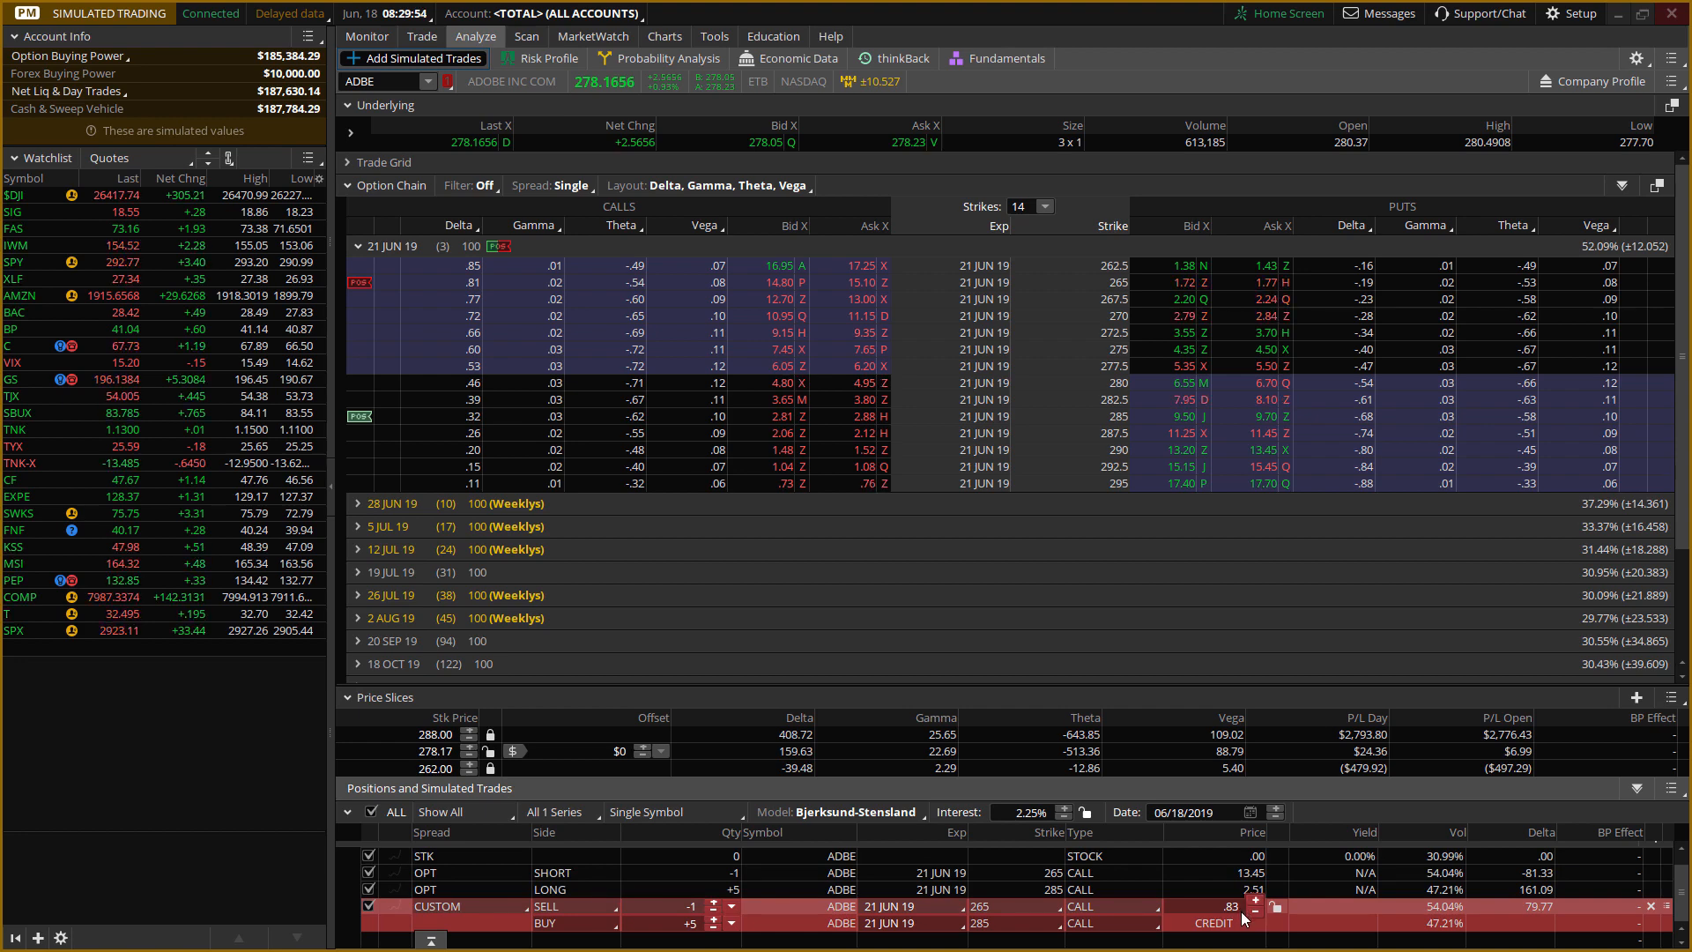
Review the account's filled orders and open ADBE and ORCL positions, collapsing the filled orders list.
{"action": "mouse_move", "coordinate": [379, 40]}
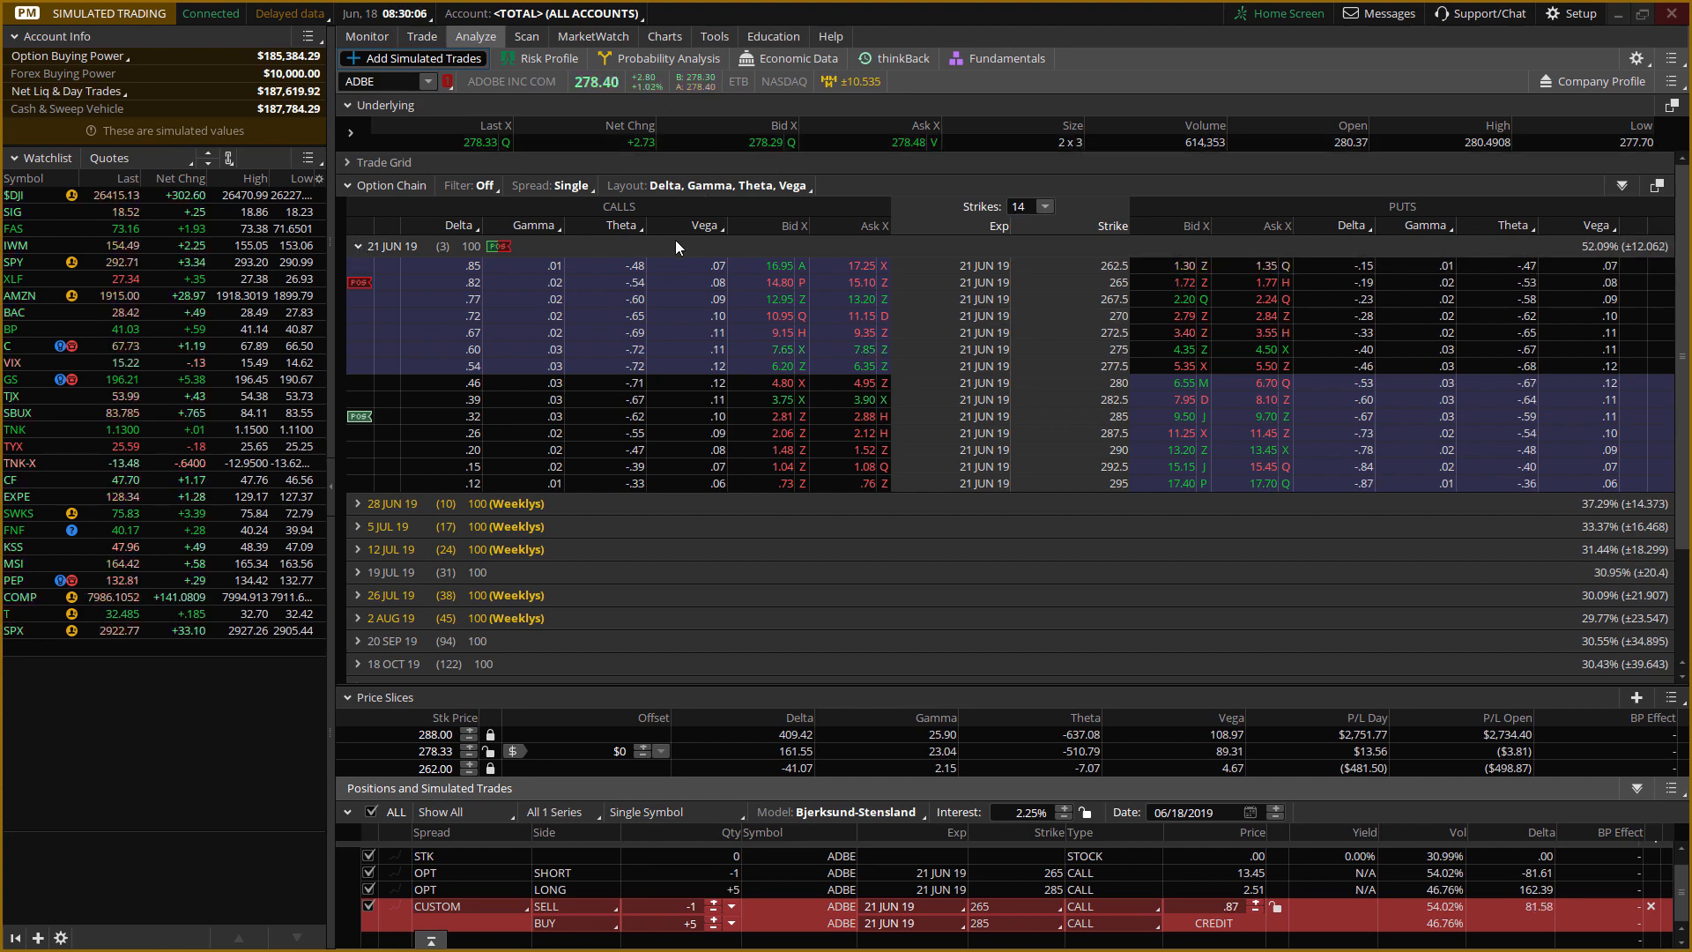
{"action": "left_click", "coordinate": [378, 39]}
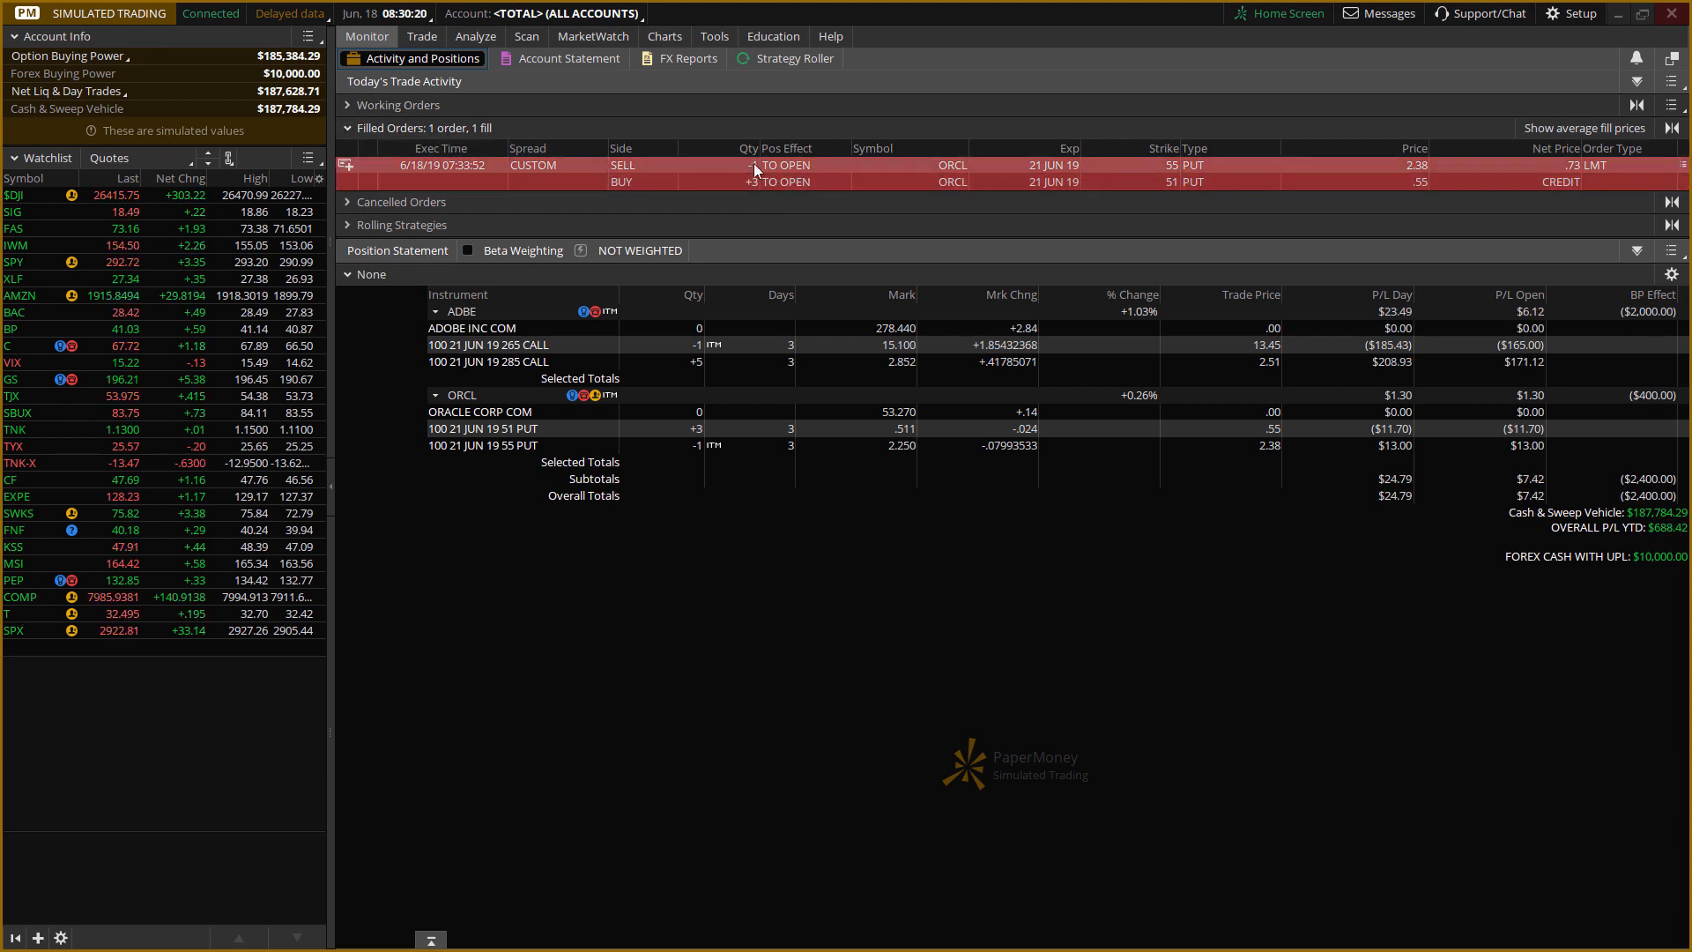
{"action": "left_click", "coordinate": [347, 128]}
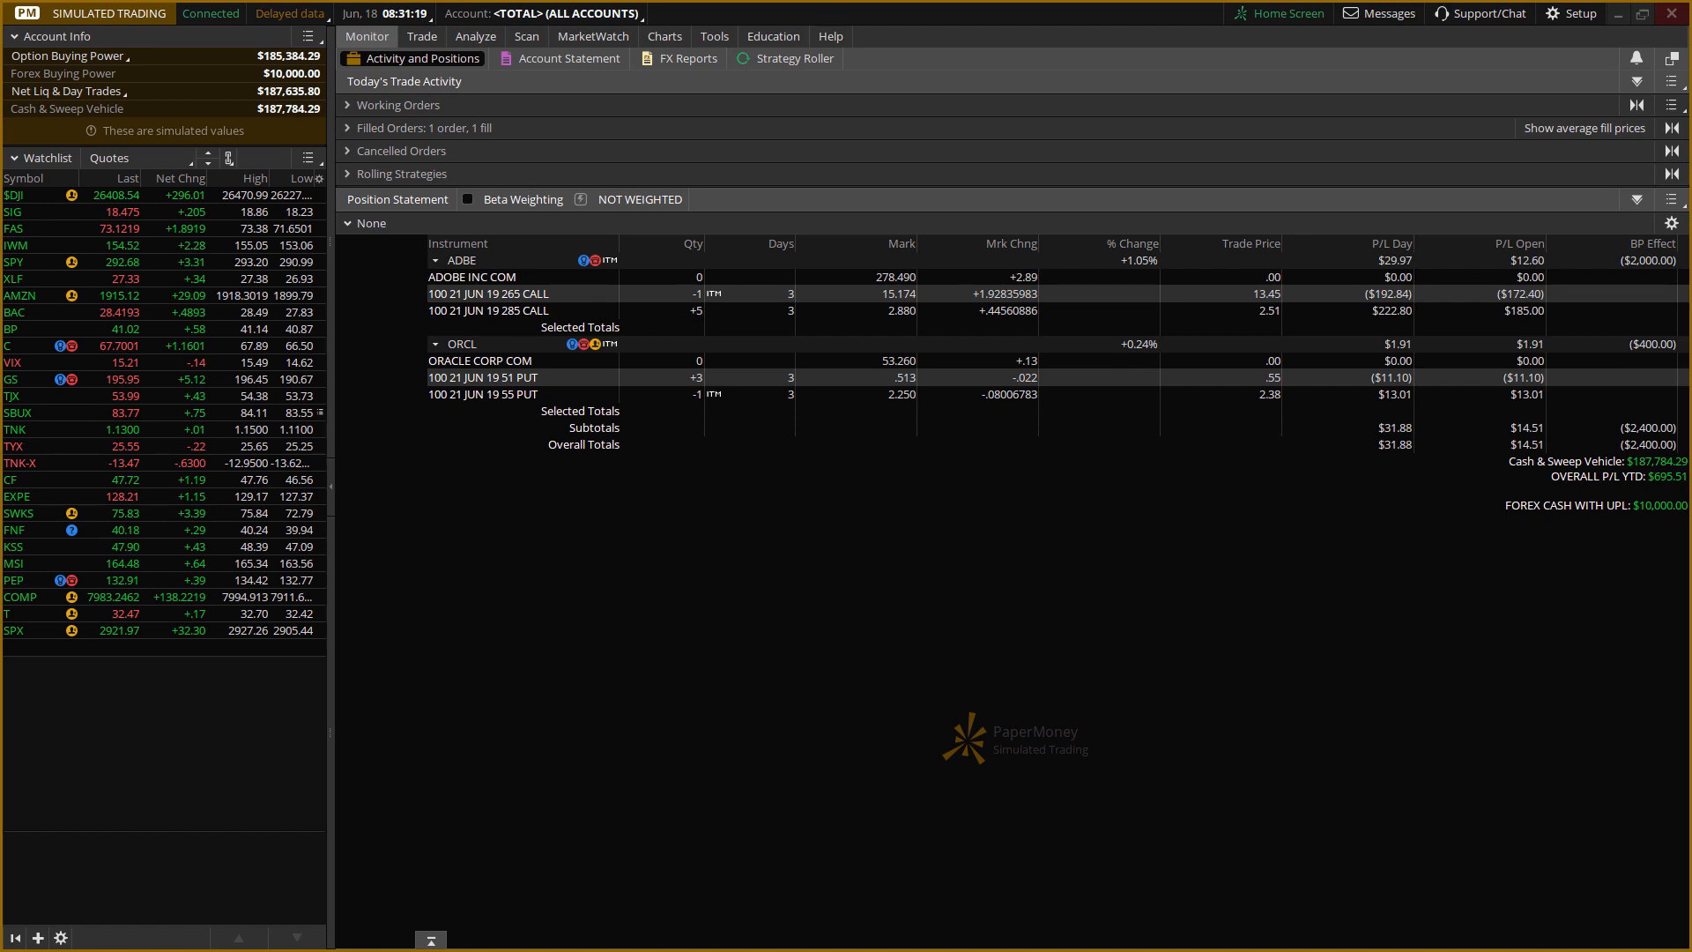
Switch to TradeBench and enter "ADBE - 21 June, 2019 265/285 1x5 Call Ratio Backspread" as the trade's symbol.
{"action": "key", "text": "alt+Tab"}
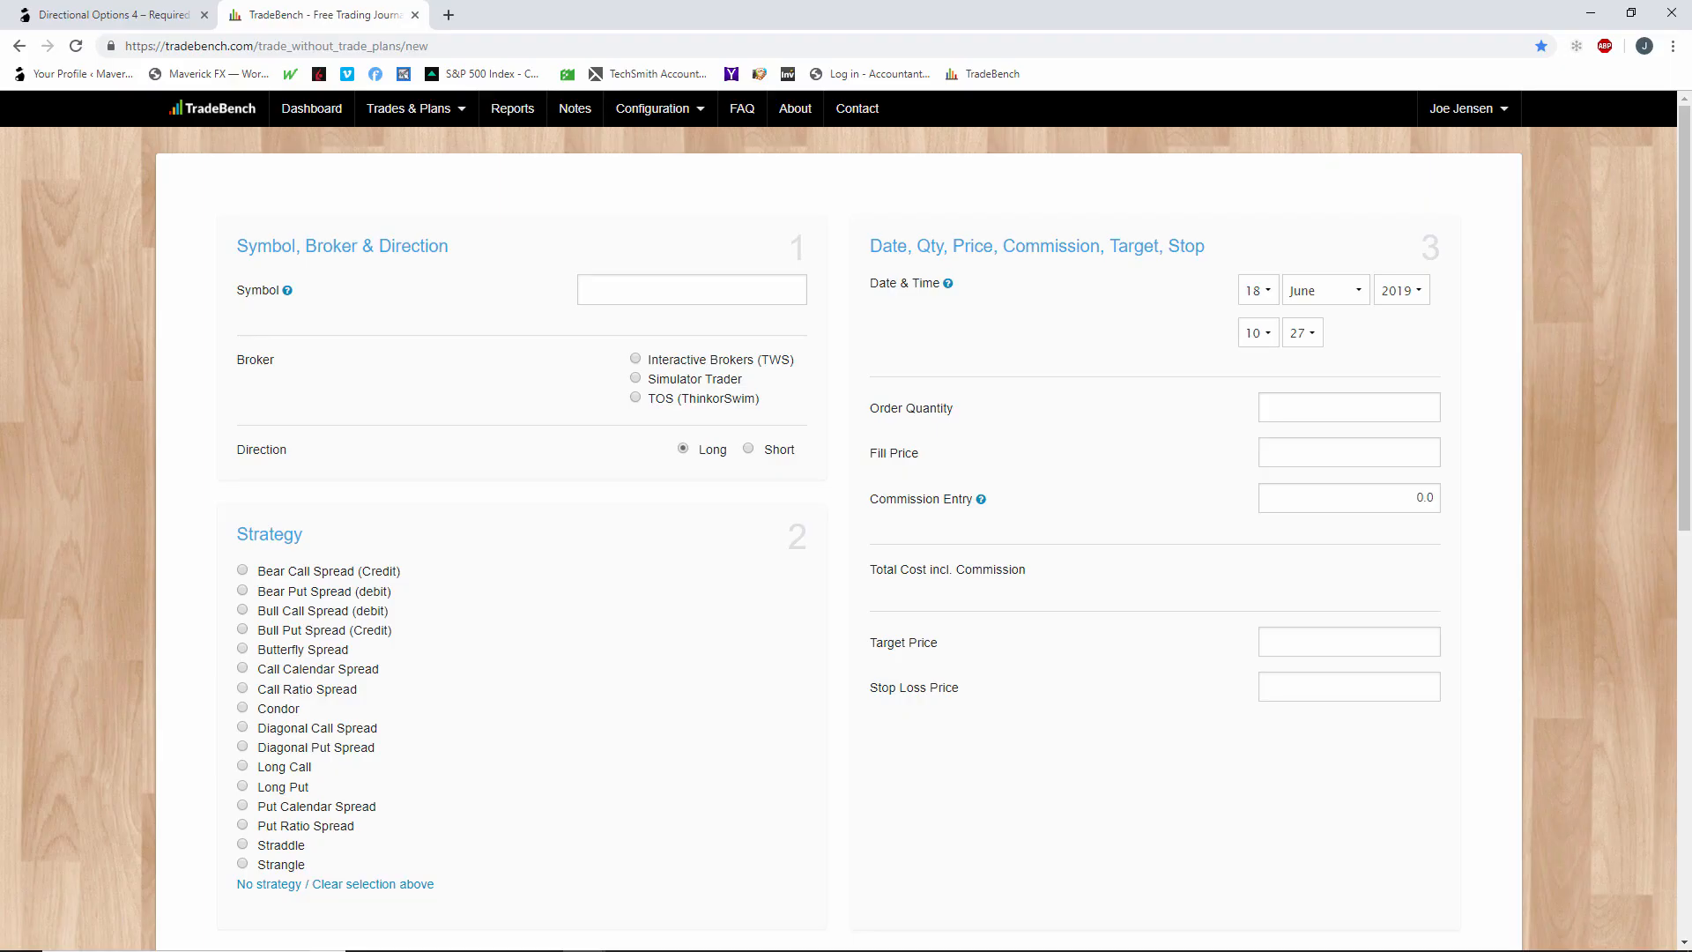
{"action": "left_click", "coordinate": [629, 292]}
{"action": "type", "text": "ADB"}
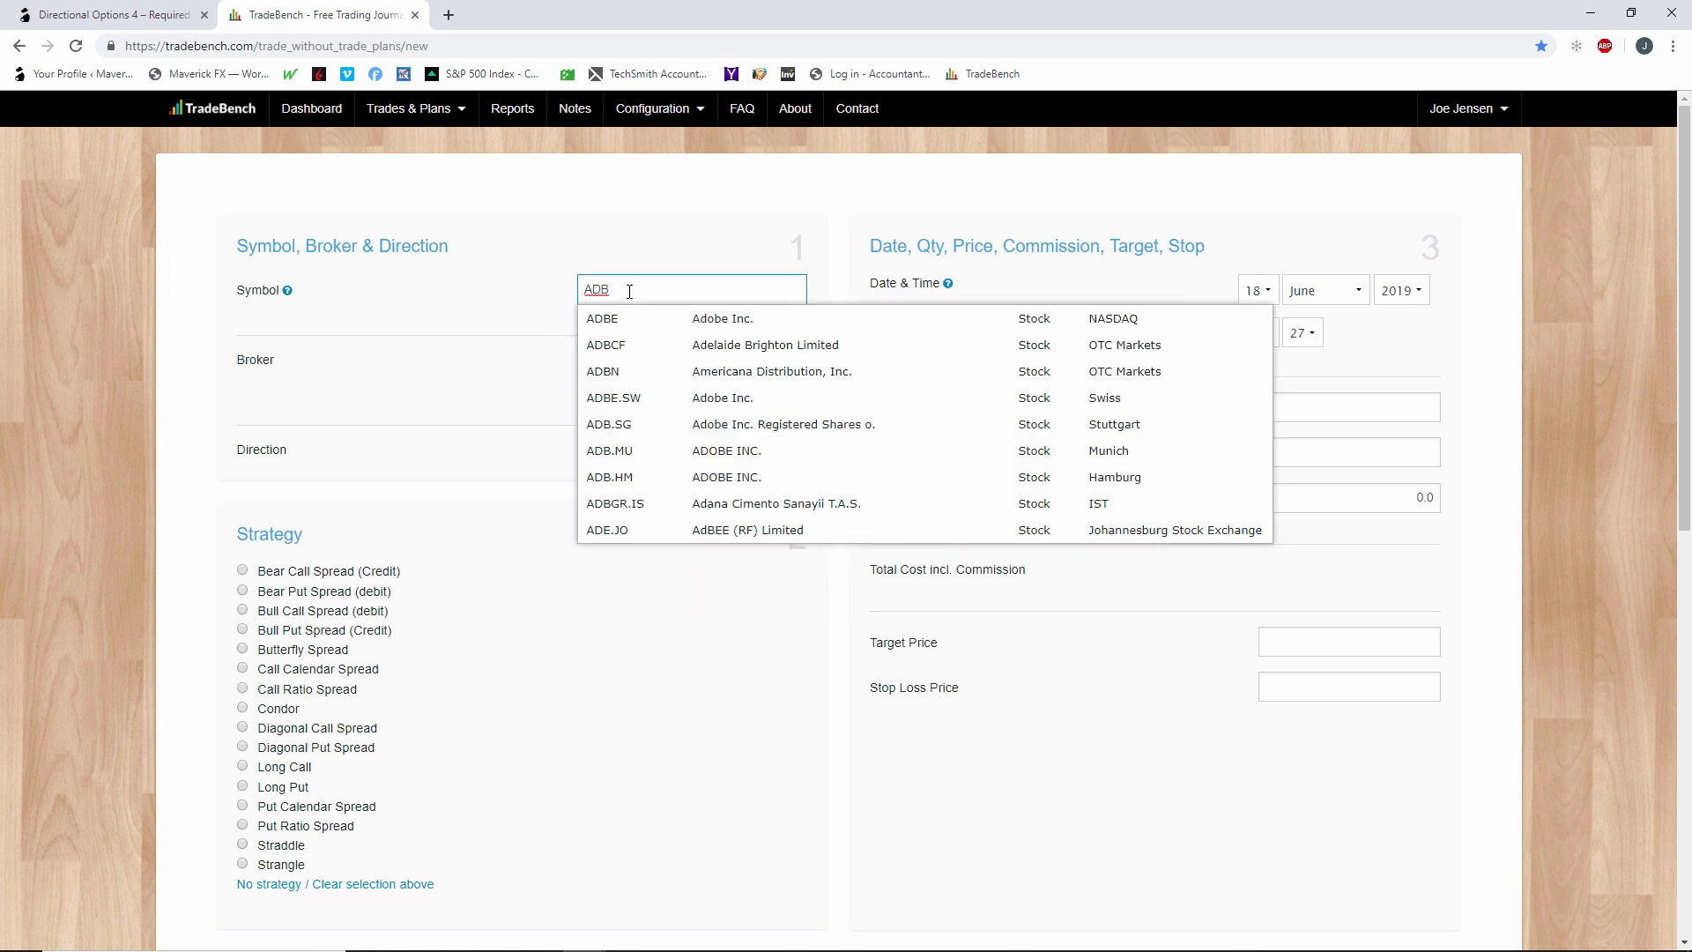
{"action": "type", "text": "E -"}
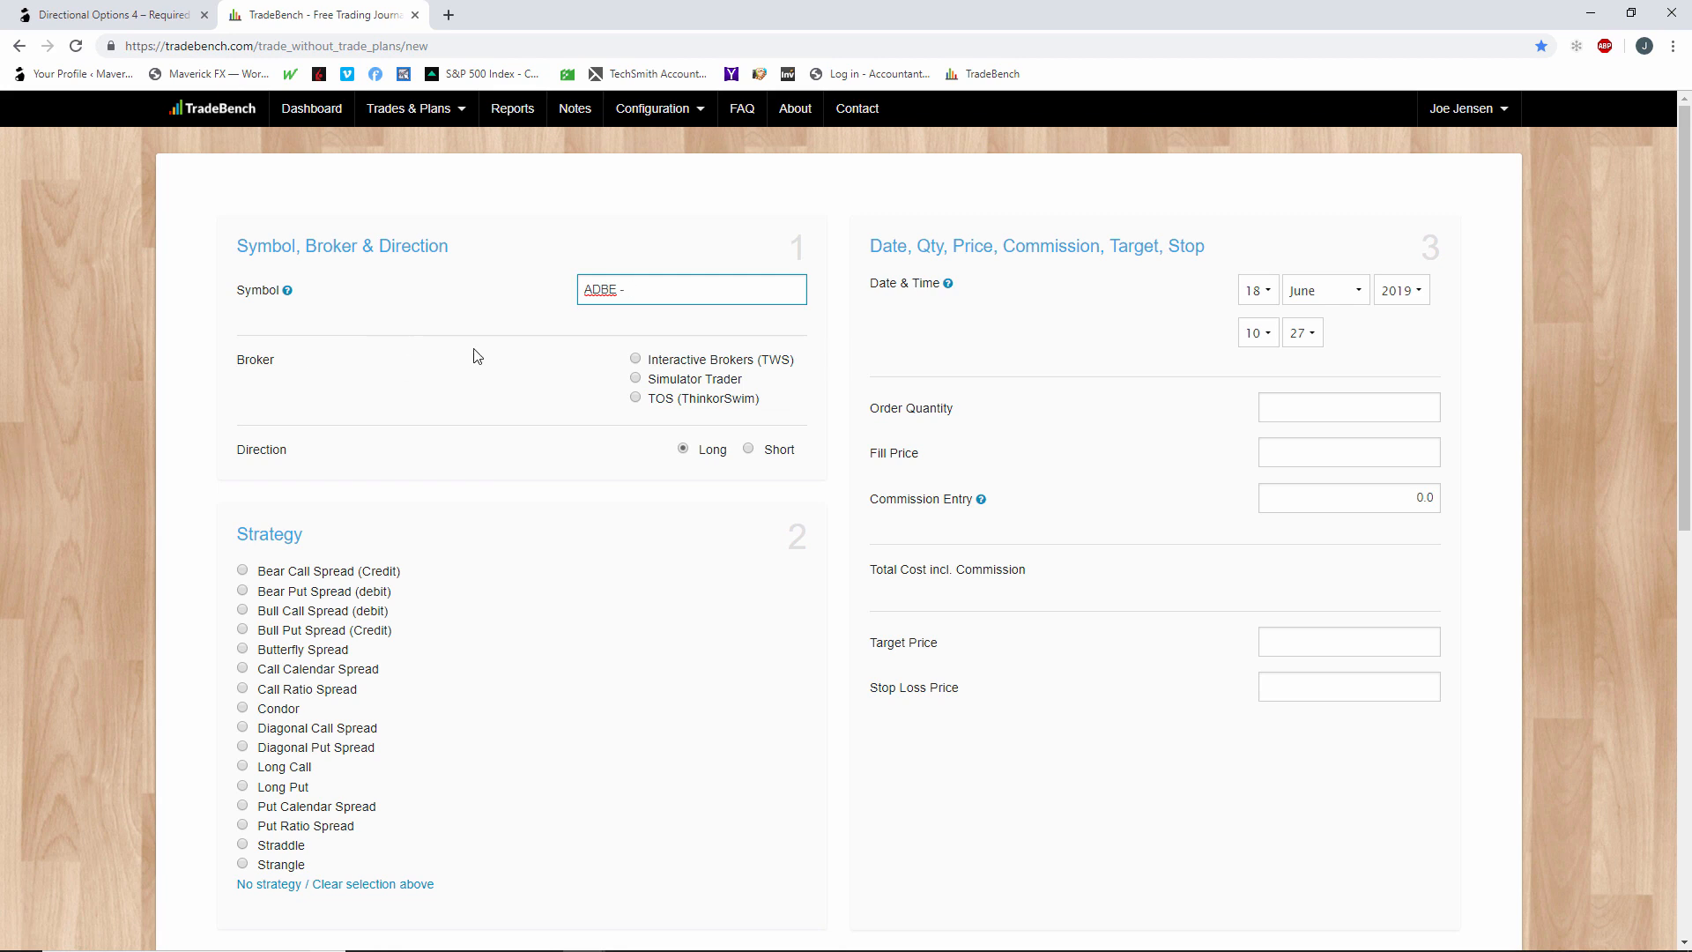
{"action": "type", "text": "1 June, 2019 265/285 1x5 Call Ra"}
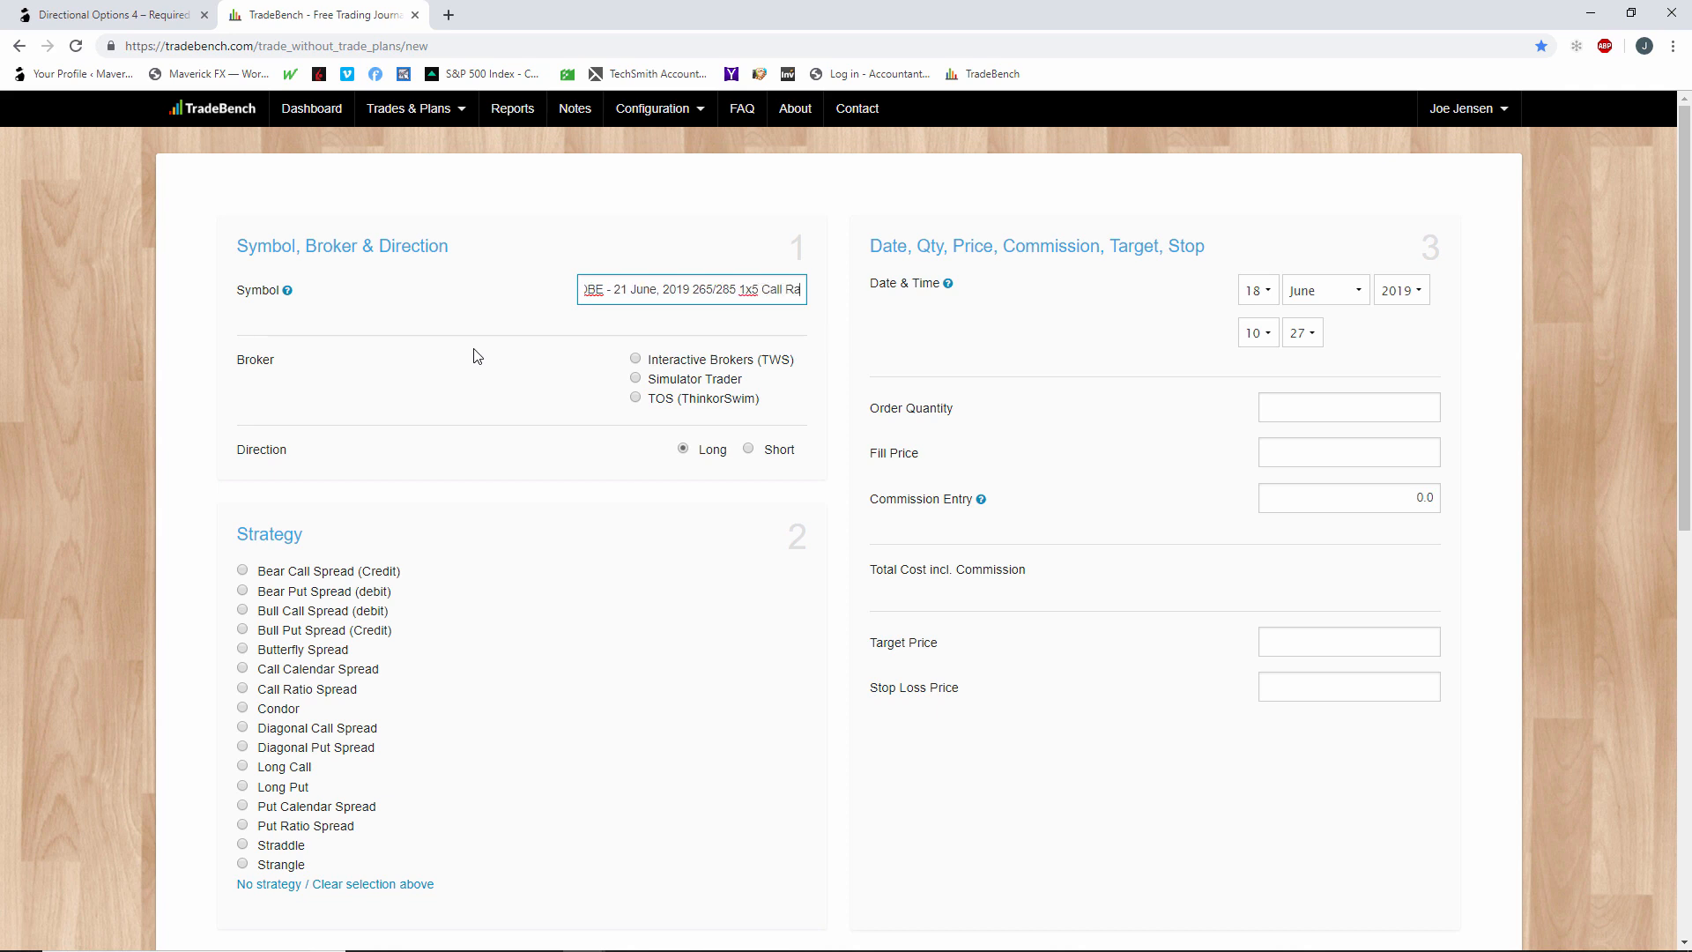
{"action": "type", "text": "tio Bac"}
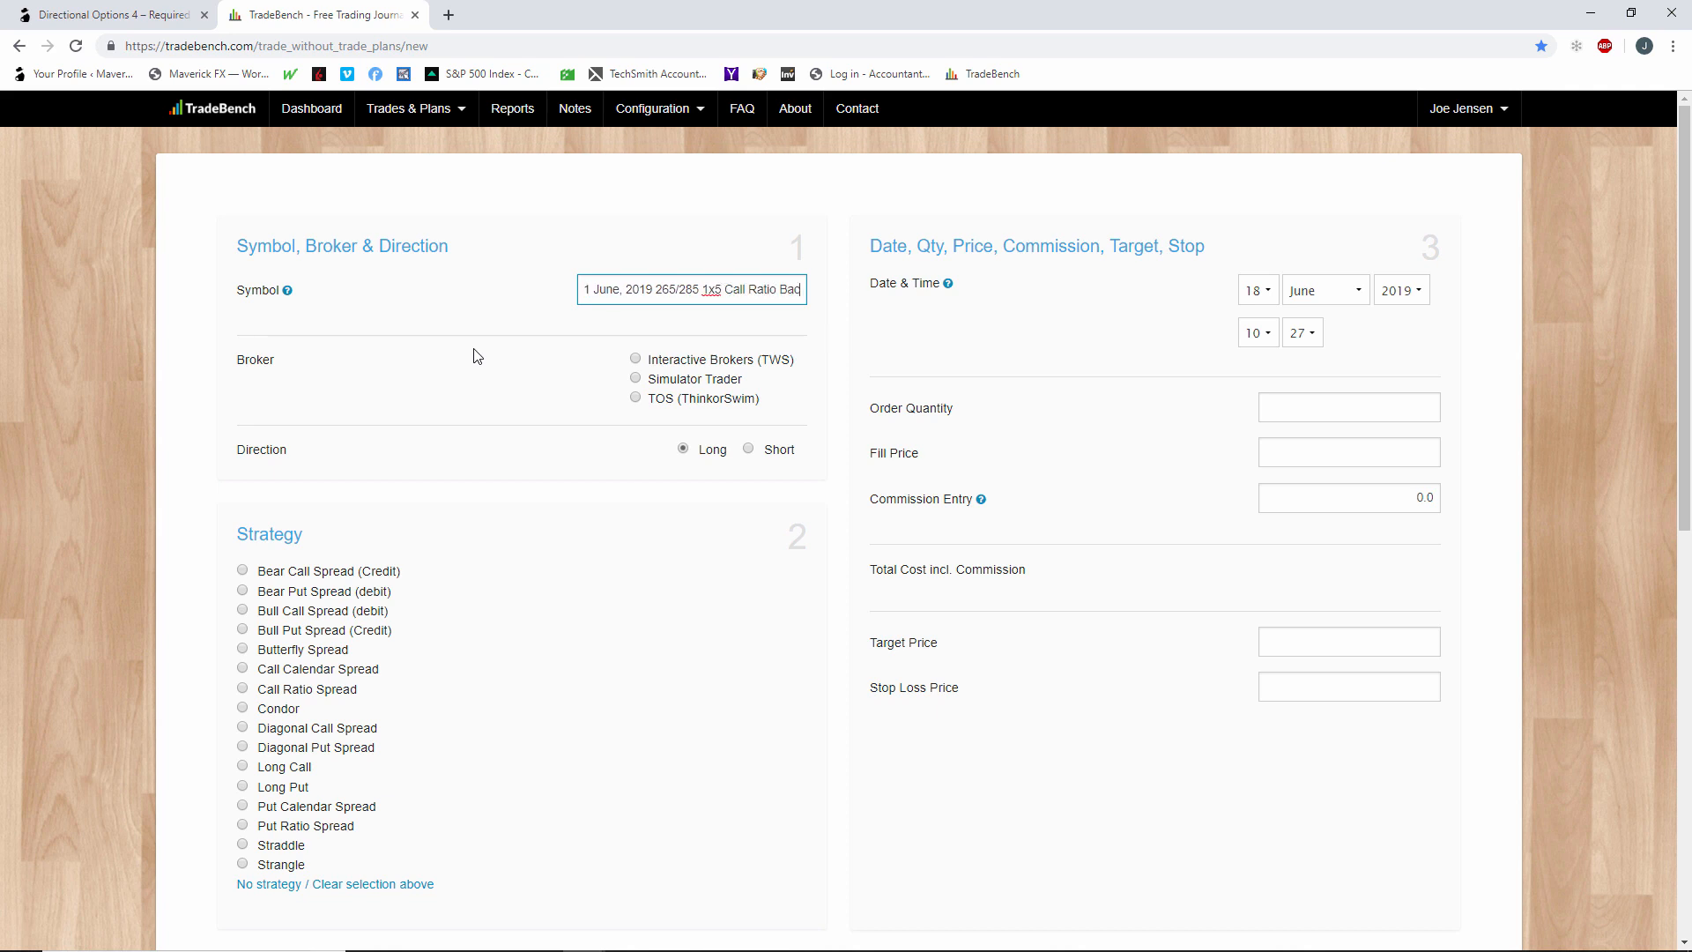
{"action": "type", "text": "kspread"}
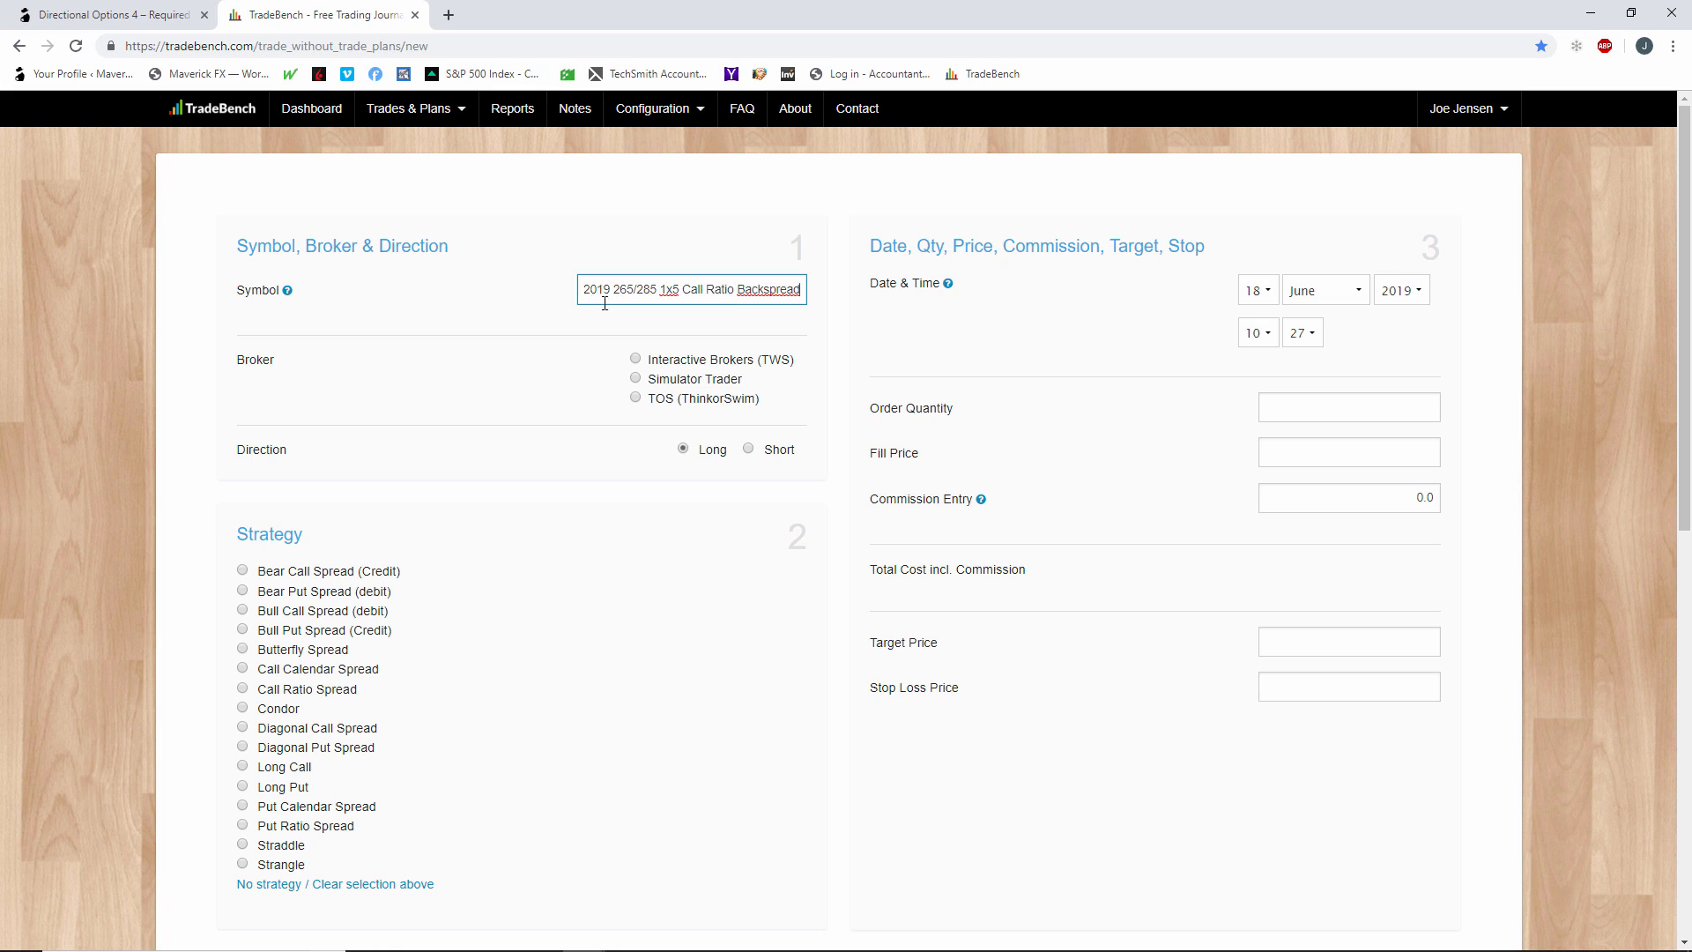
Choose TOS (ThinkorSwim) as the broker and set the multiplier to 100.
{"action": "left_click", "coordinate": [635, 398]}
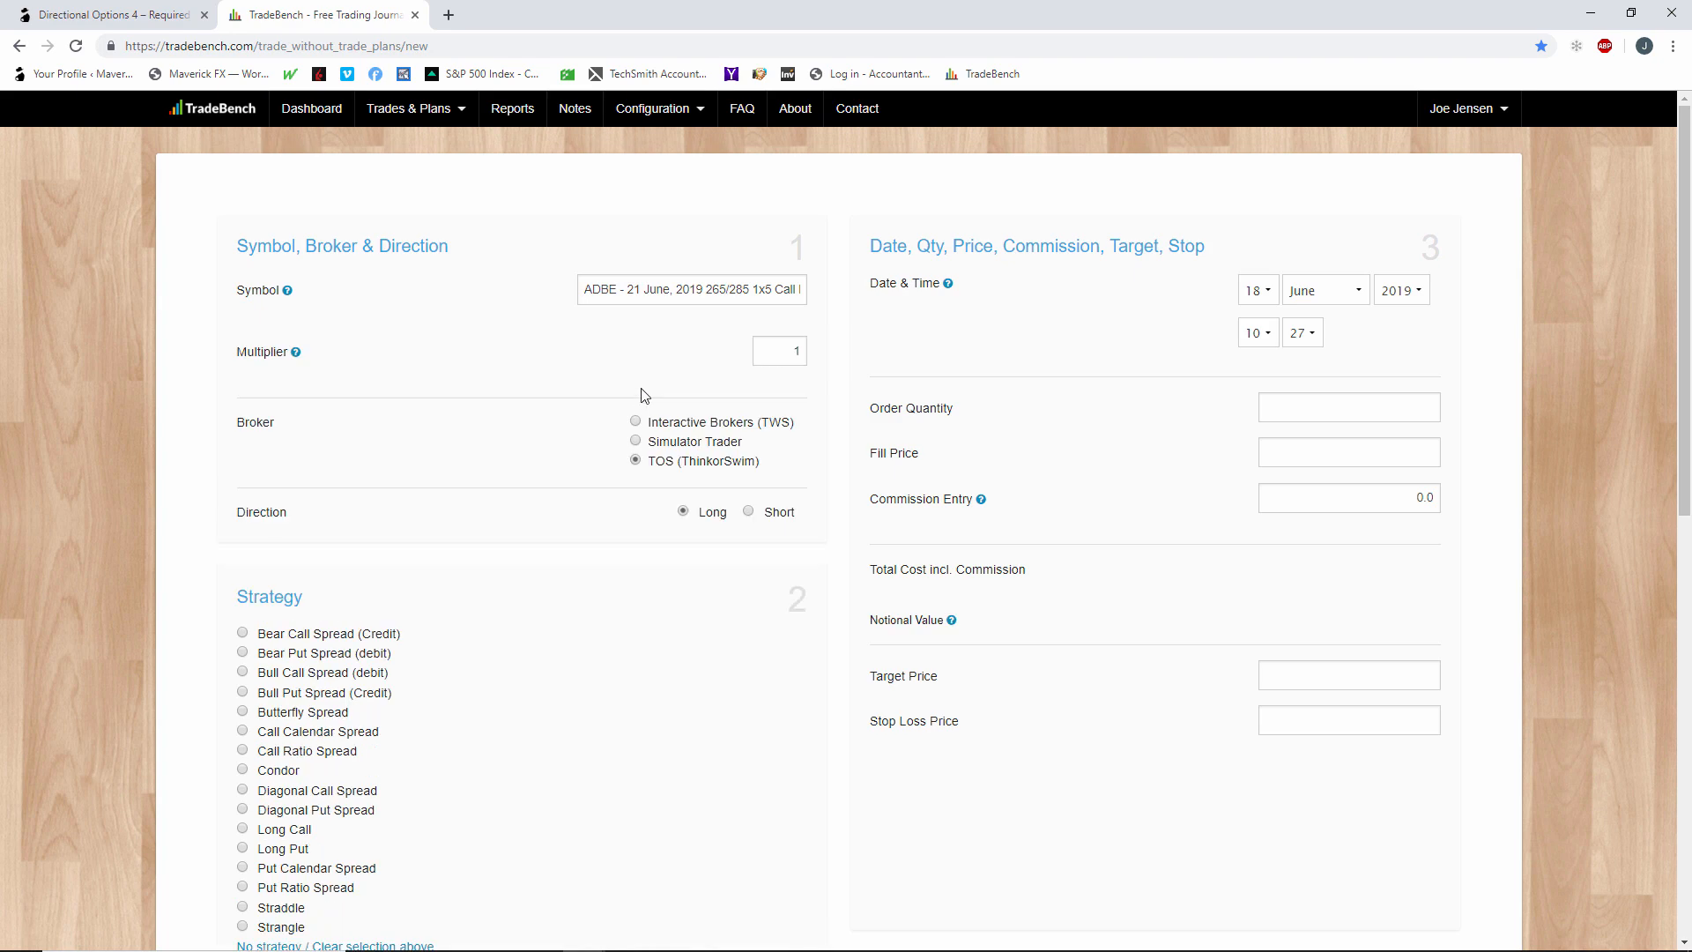
{"action": "left_click", "coordinate": [803, 357]}
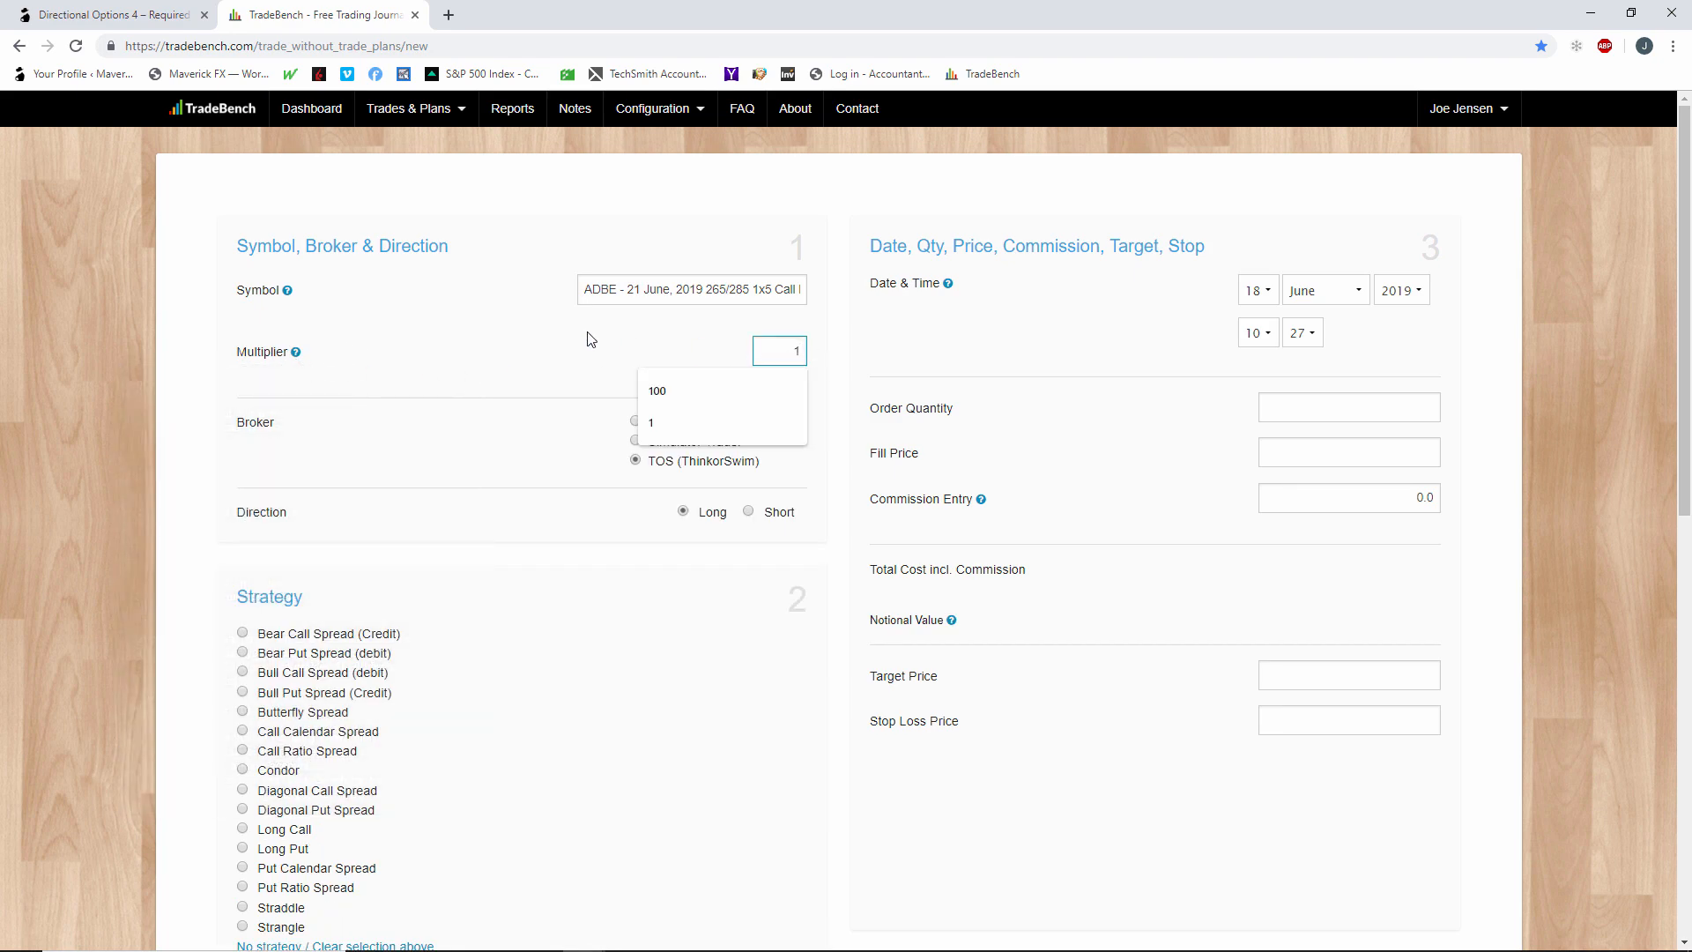
{"action": "type", "text": "100"}
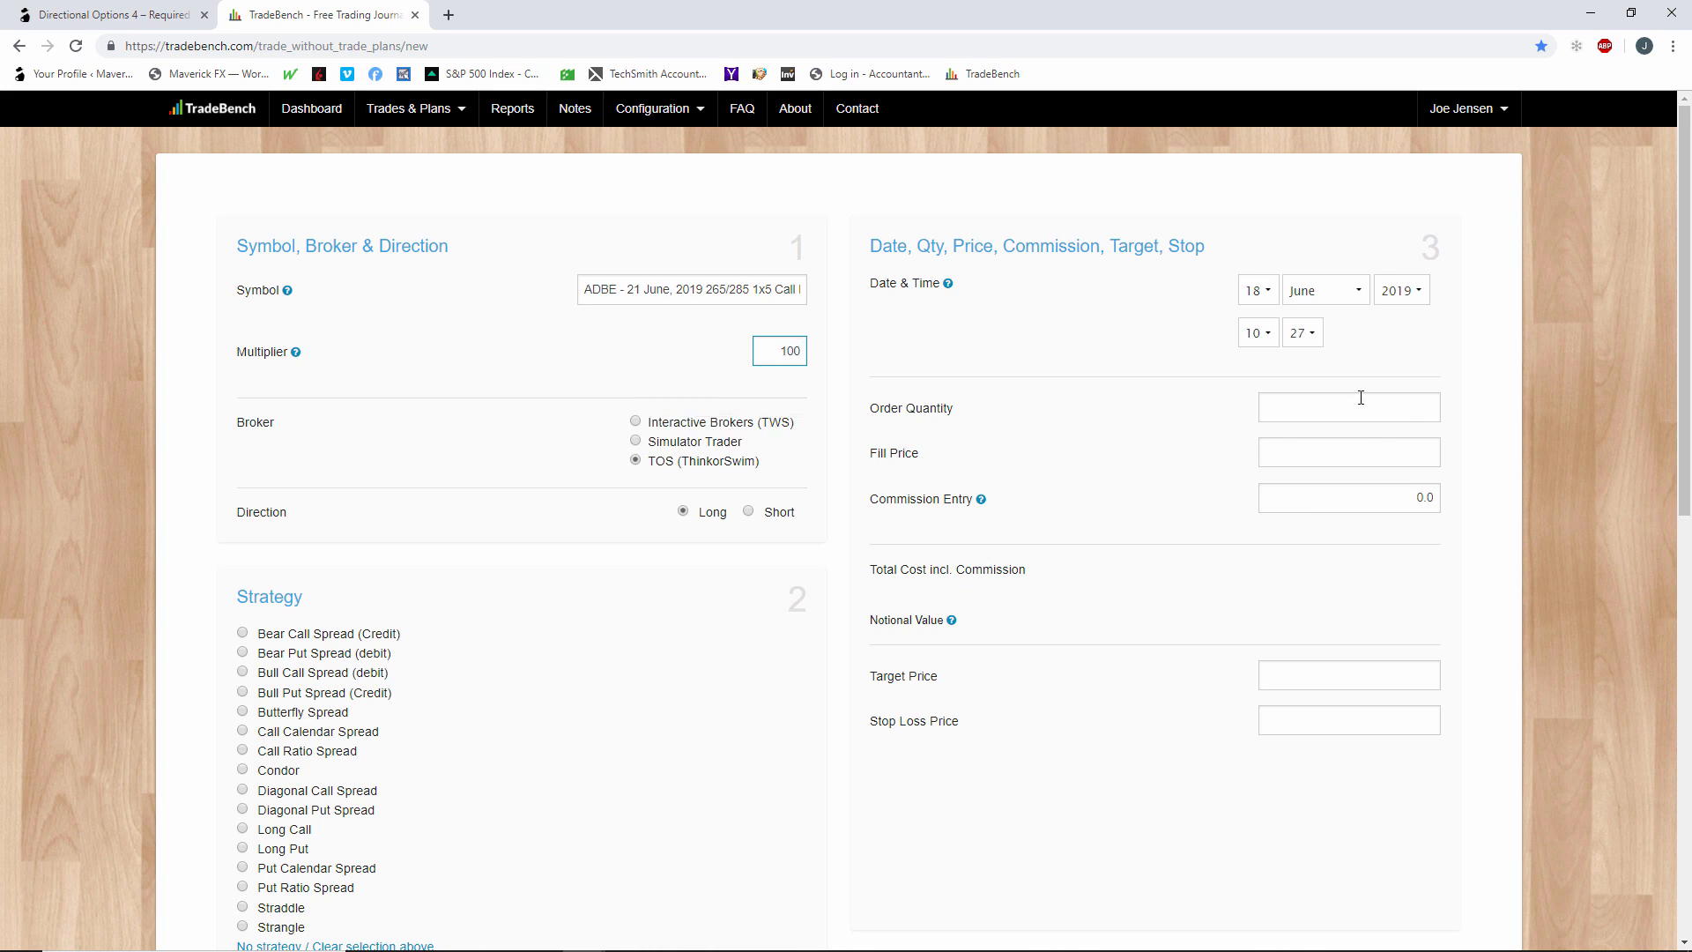
{"action": "left_click", "coordinate": [508, 387]}
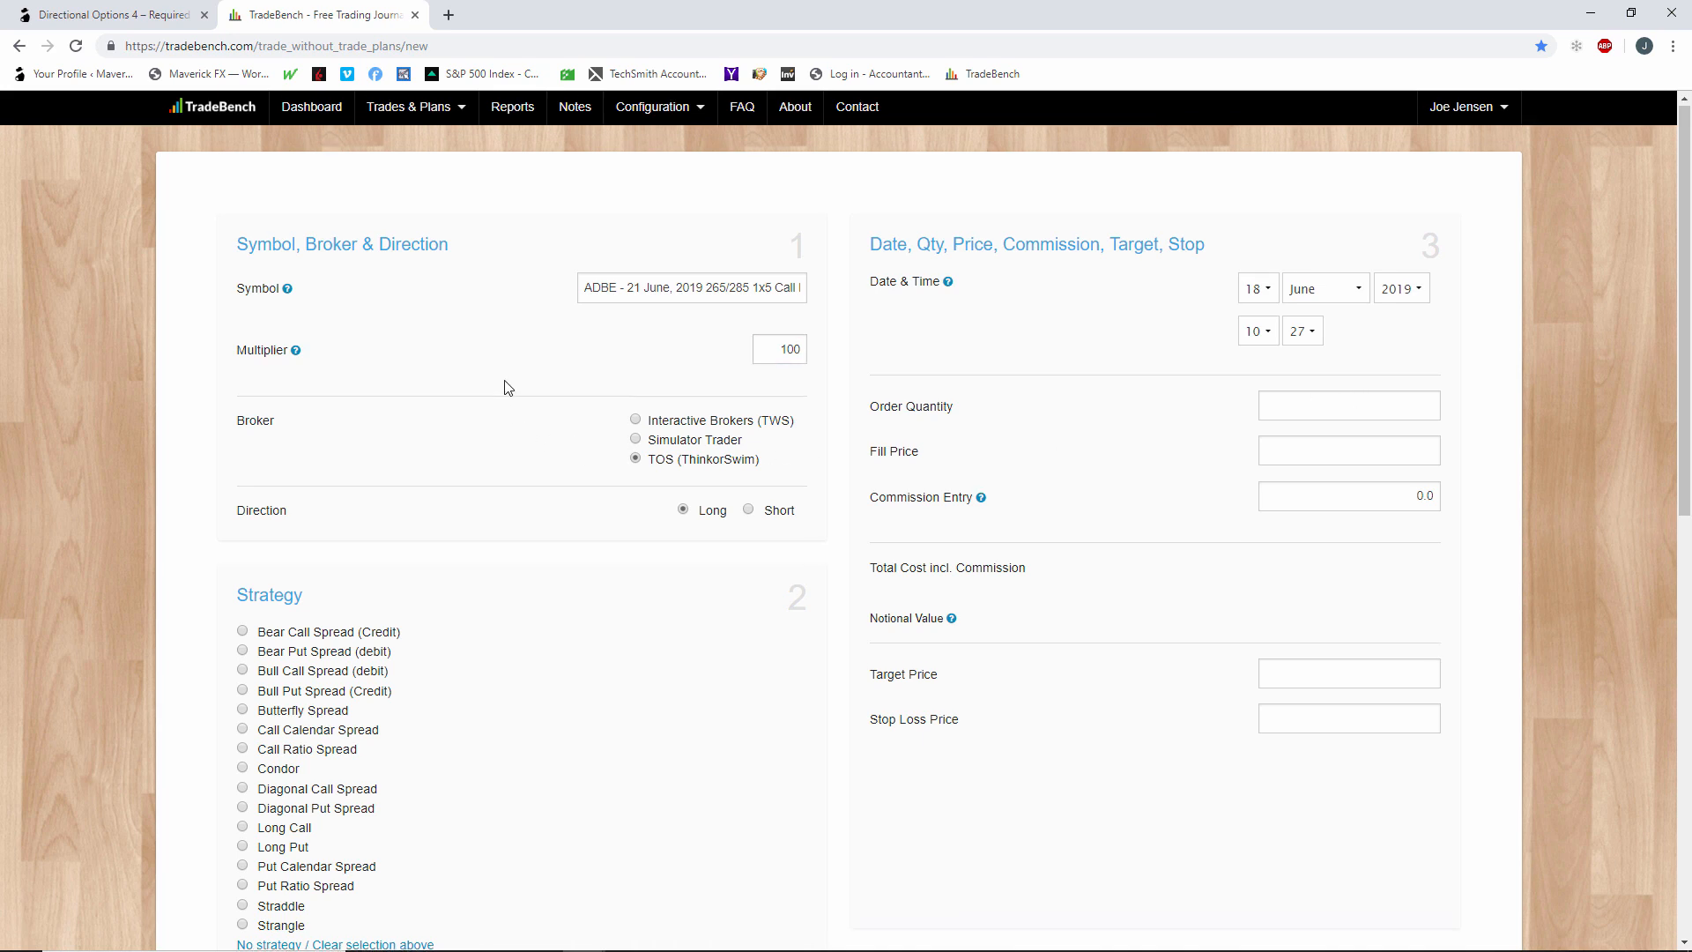
Select the Call Ratio Spread strategy and apply the labels Earnings announcement and +3.
{"action": "scroll", "coordinate": [508, 387], "scroll_direction": "down", "scroll_amount": 3}
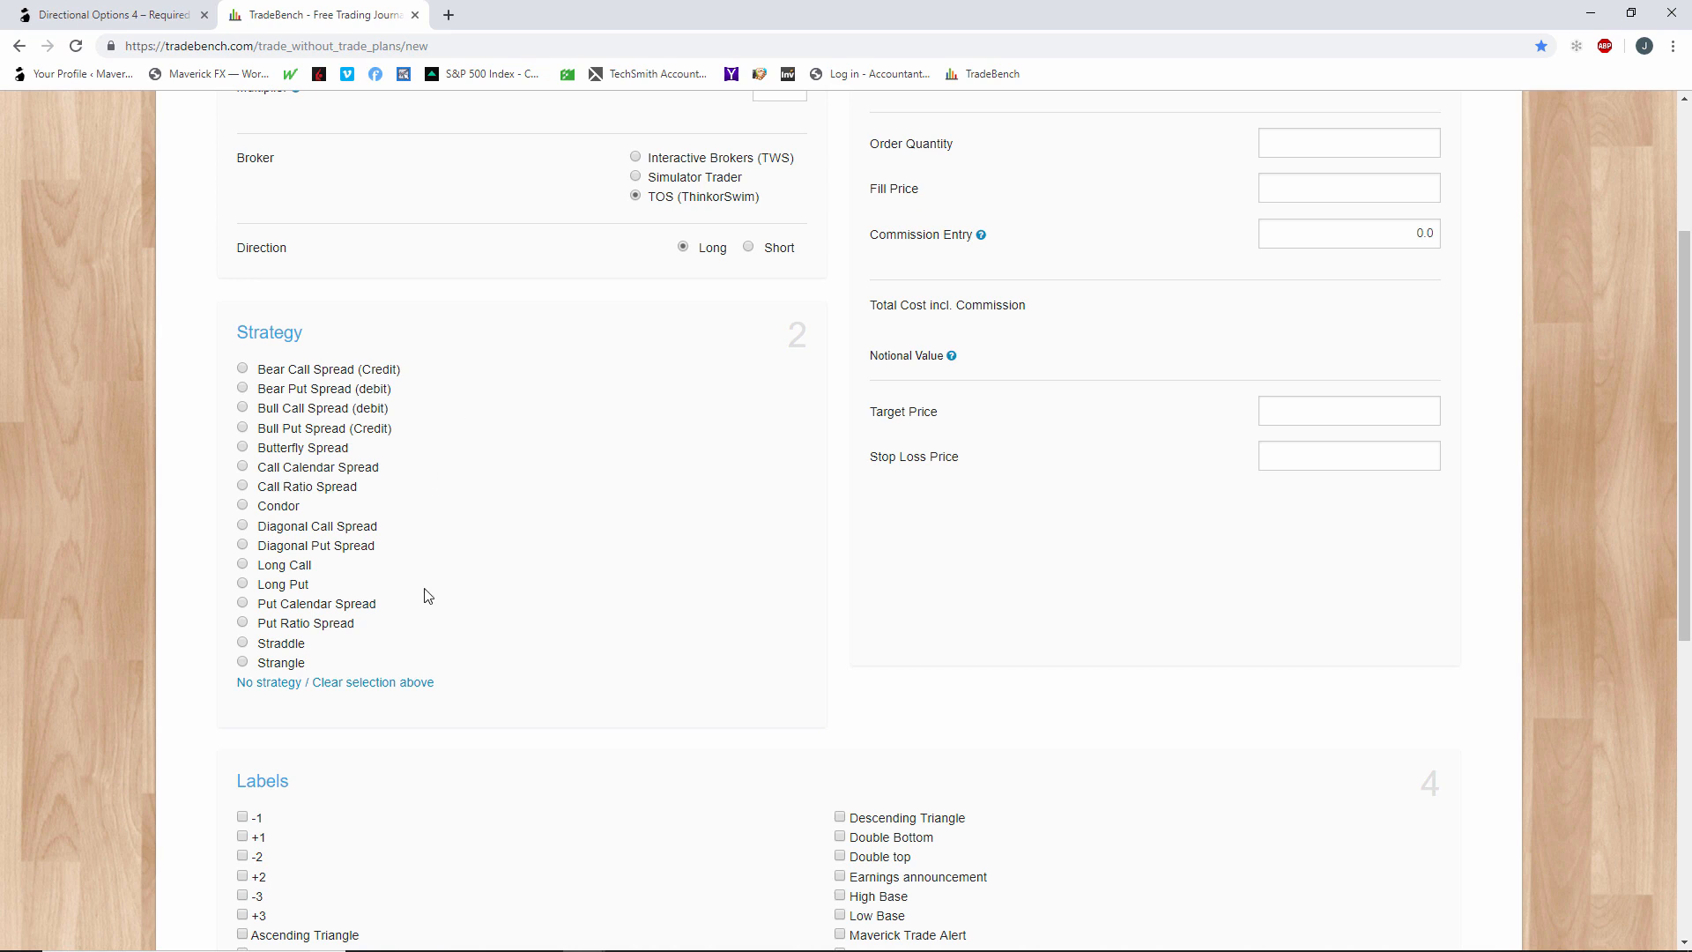
{"action": "left_click", "coordinate": [242, 484]}
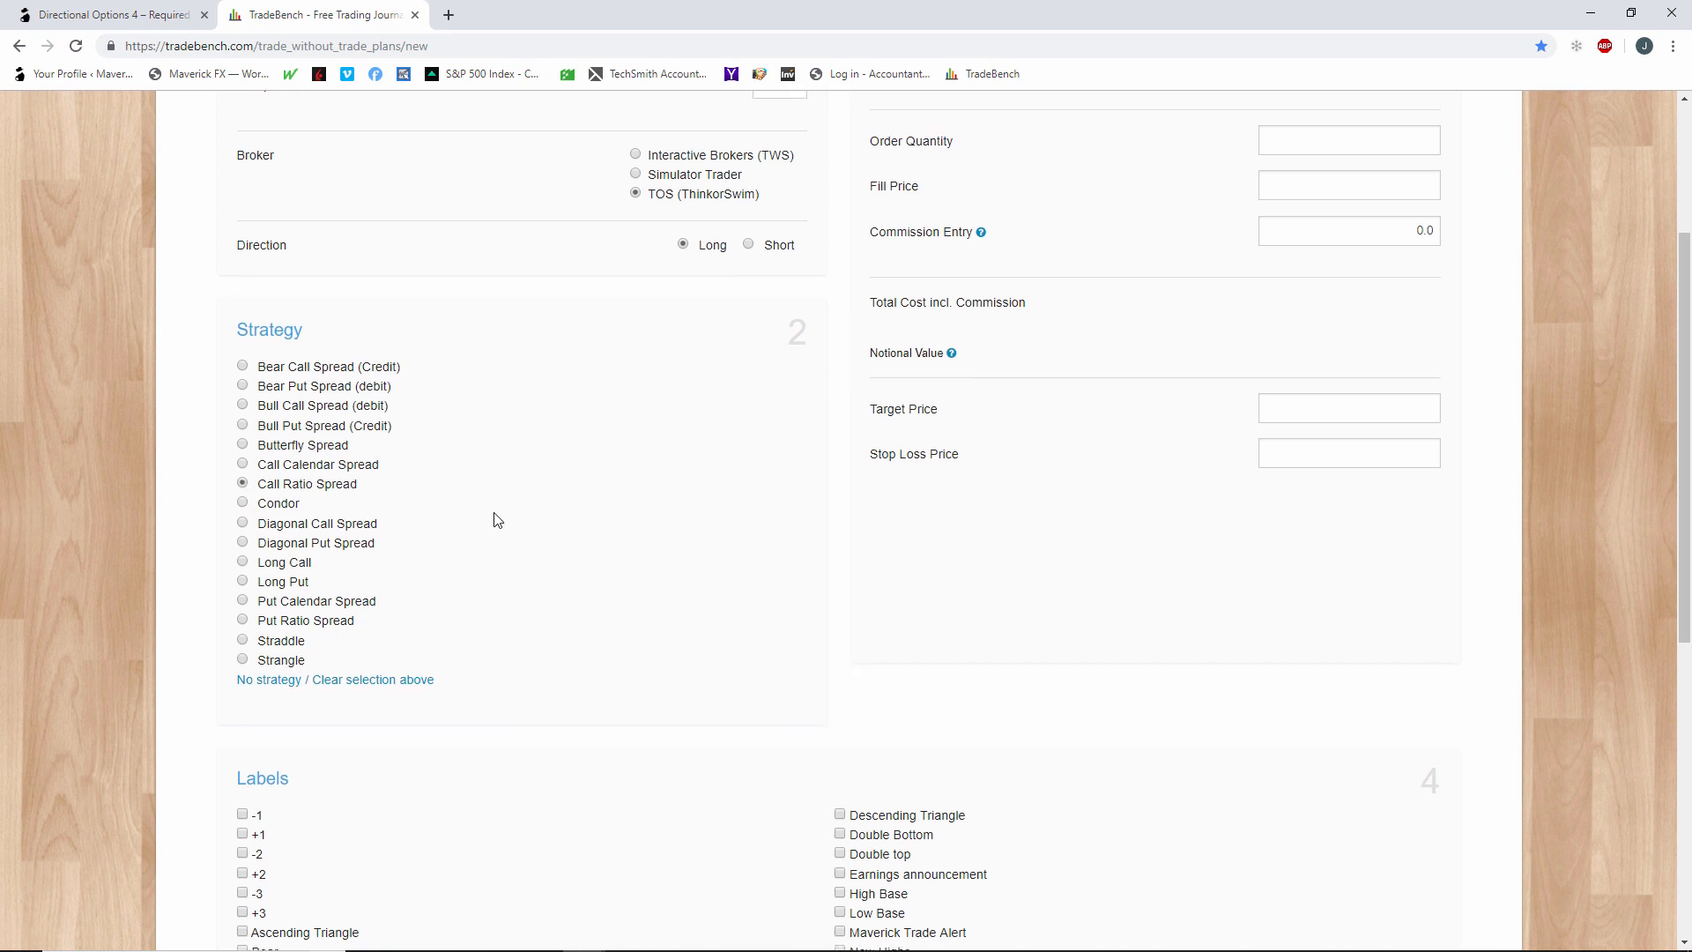
{"action": "scroll", "coordinate": [493, 518], "scroll_direction": "down", "scroll_amount": 5}
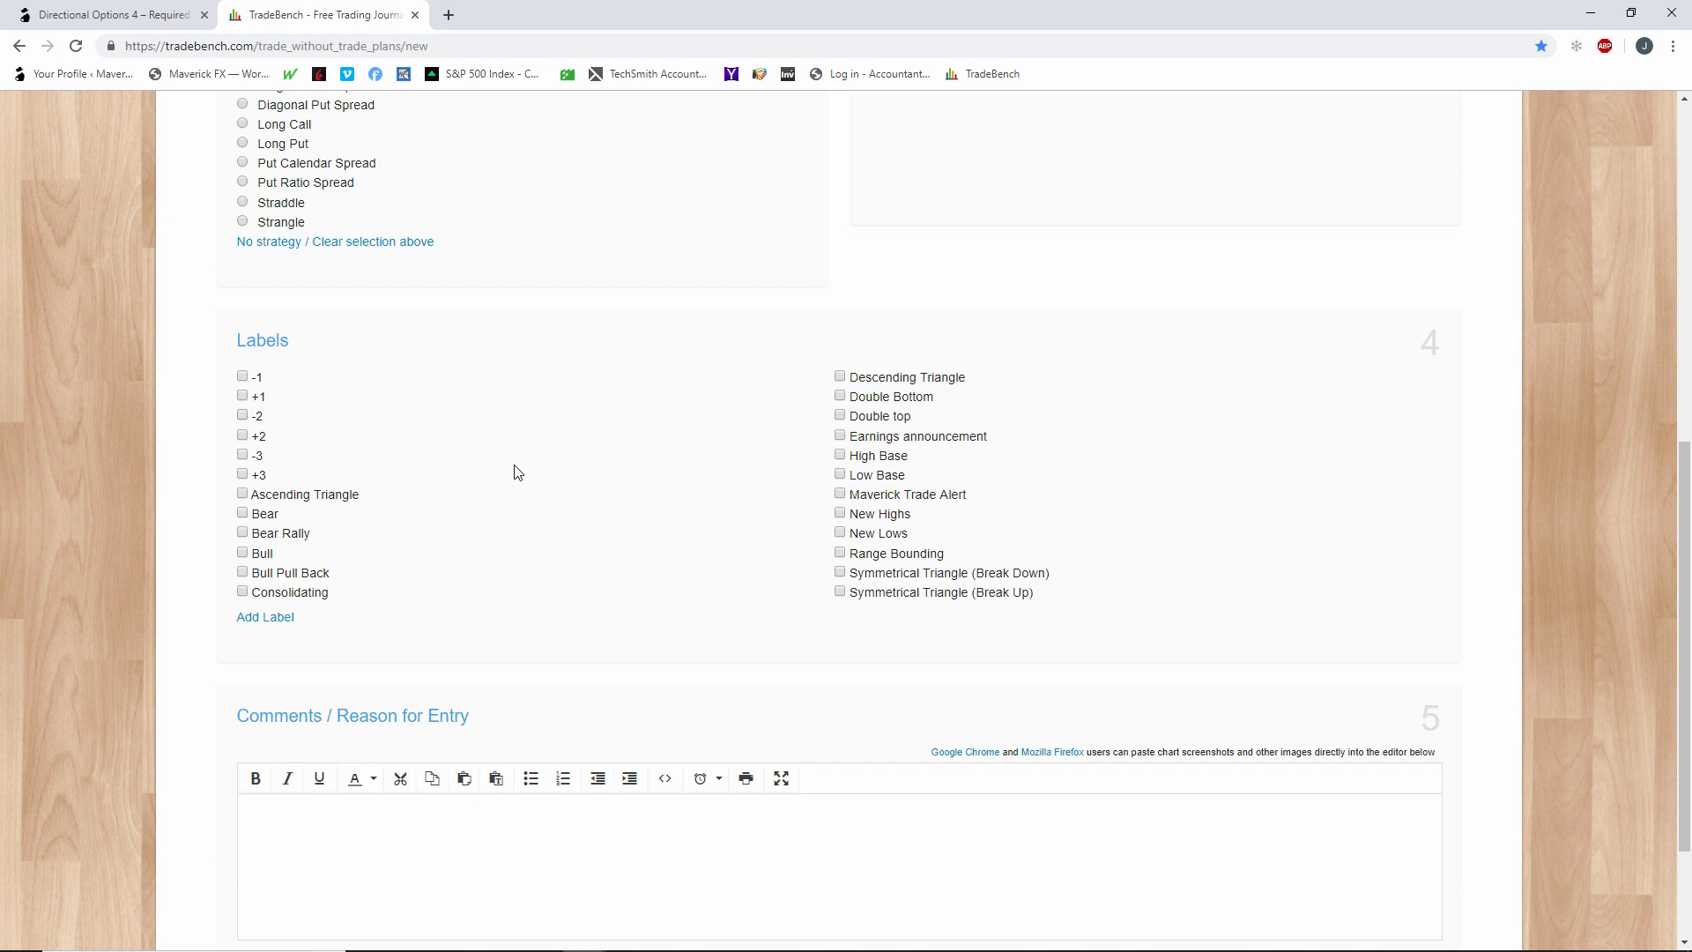
{"action": "left_click", "coordinate": [840, 437]}
{"action": "left_click", "coordinate": [242, 475]}
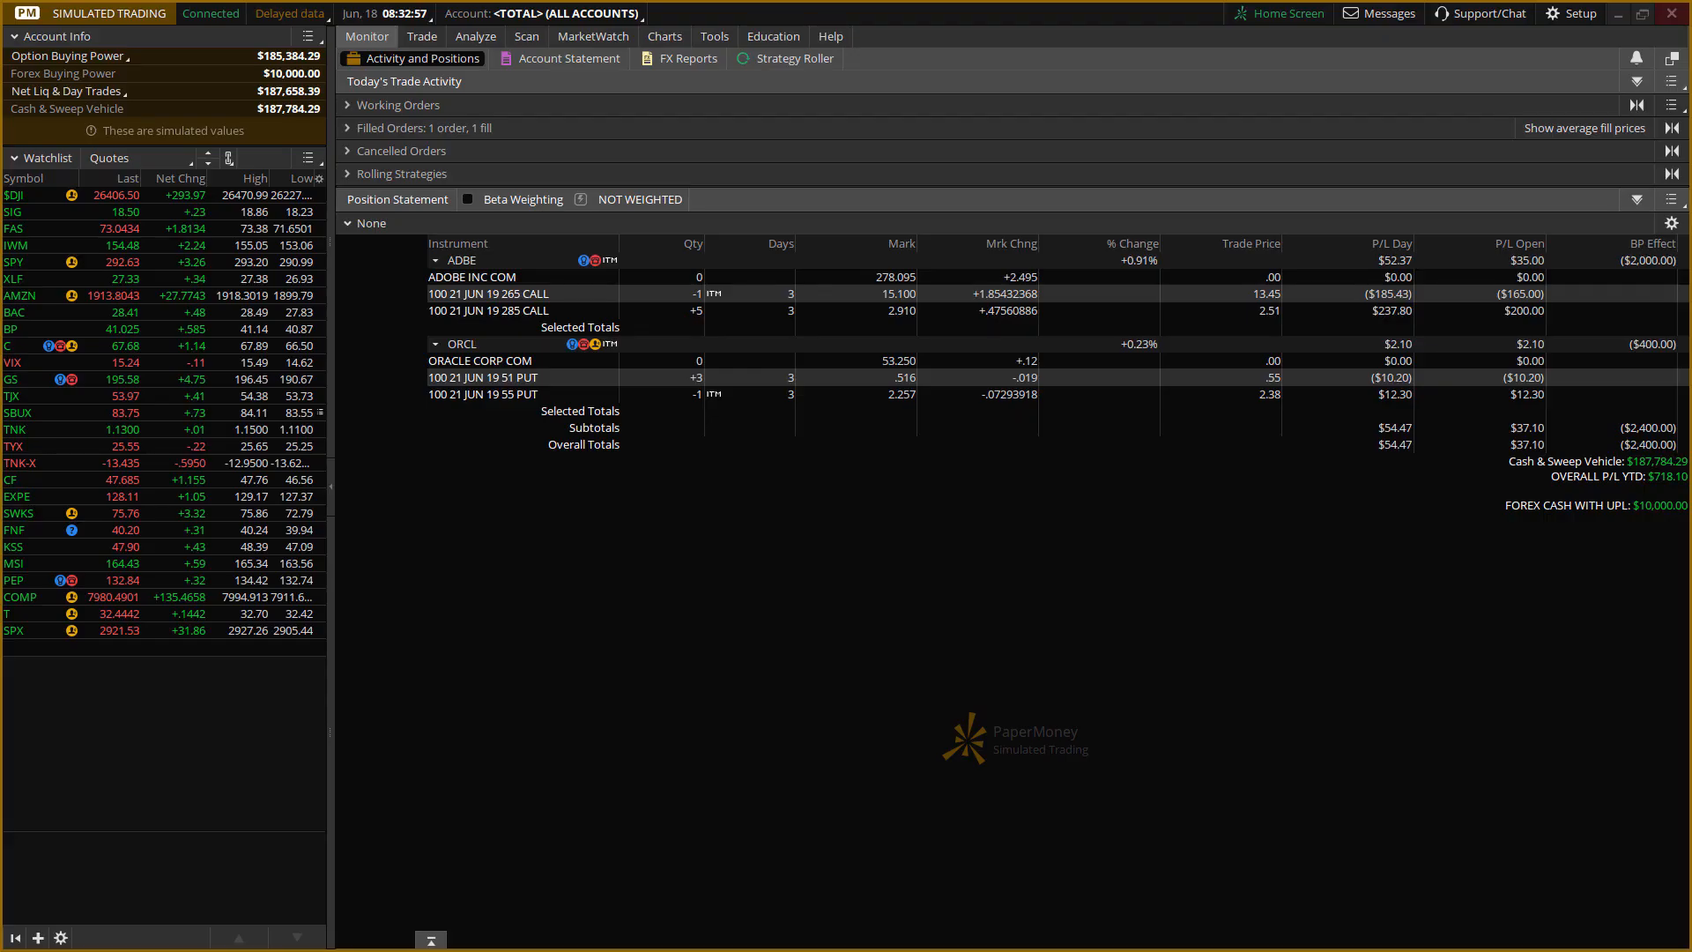
Check the ADBE daily chart in thinkorswim, and in TradeBench add the labels Consolidating and Symmetrical Triangle (Break Up).
{"action": "left_click", "coordinate": [663, 39]}
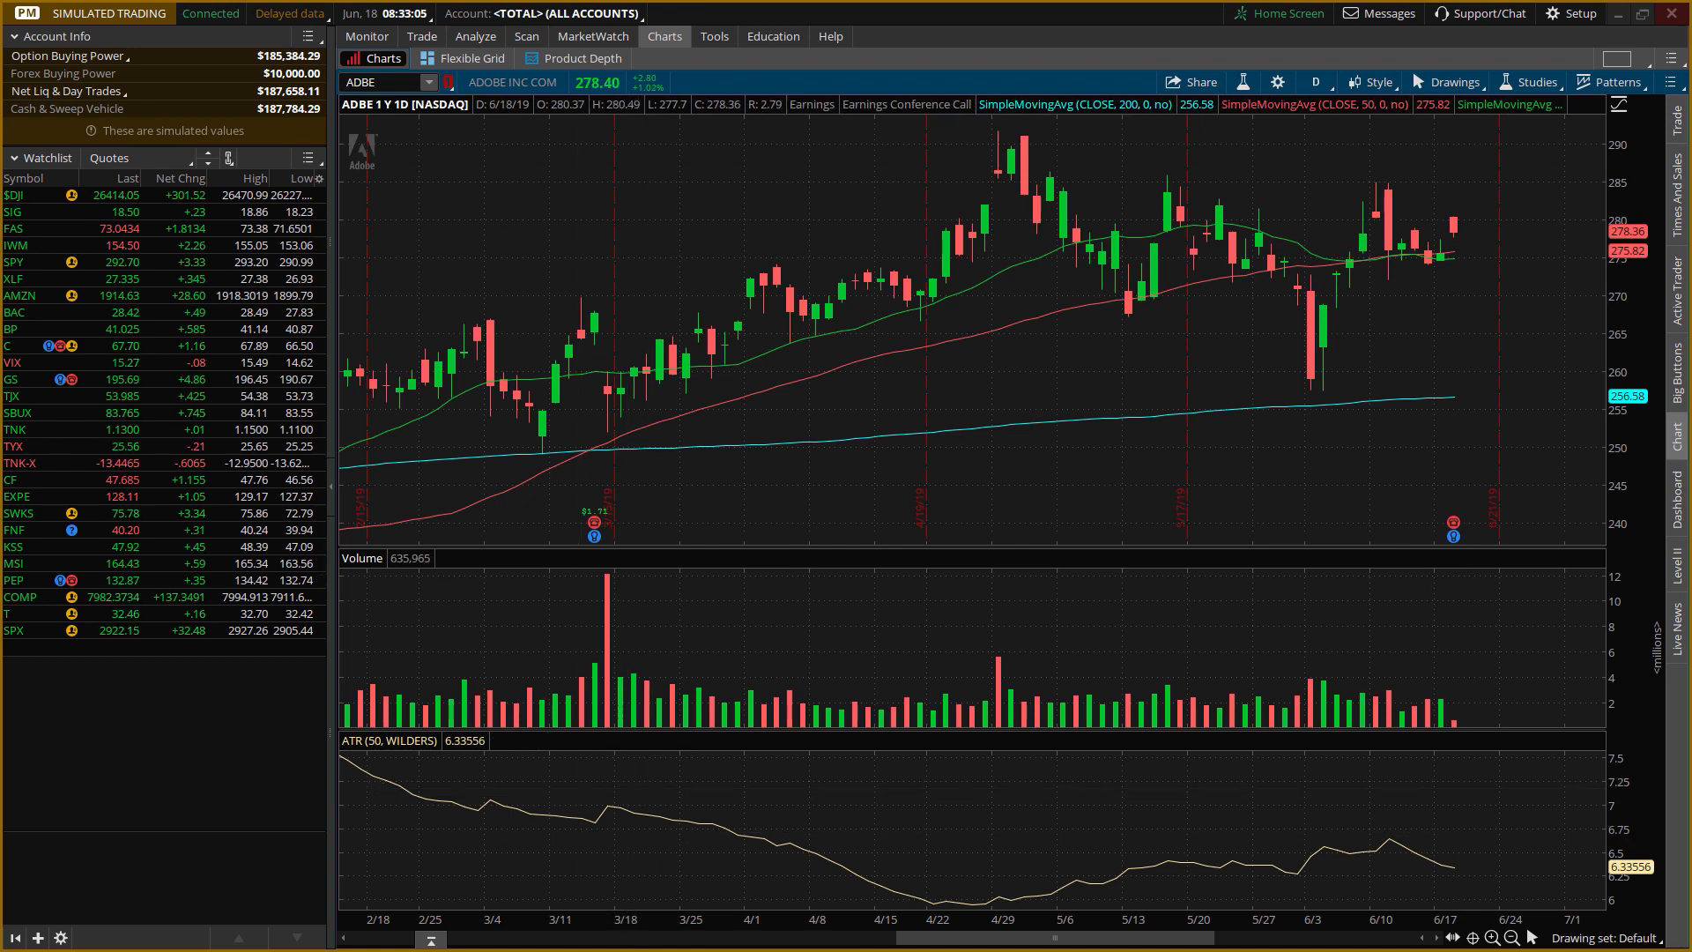
{"action": "key", "text": "alt+Tab"}
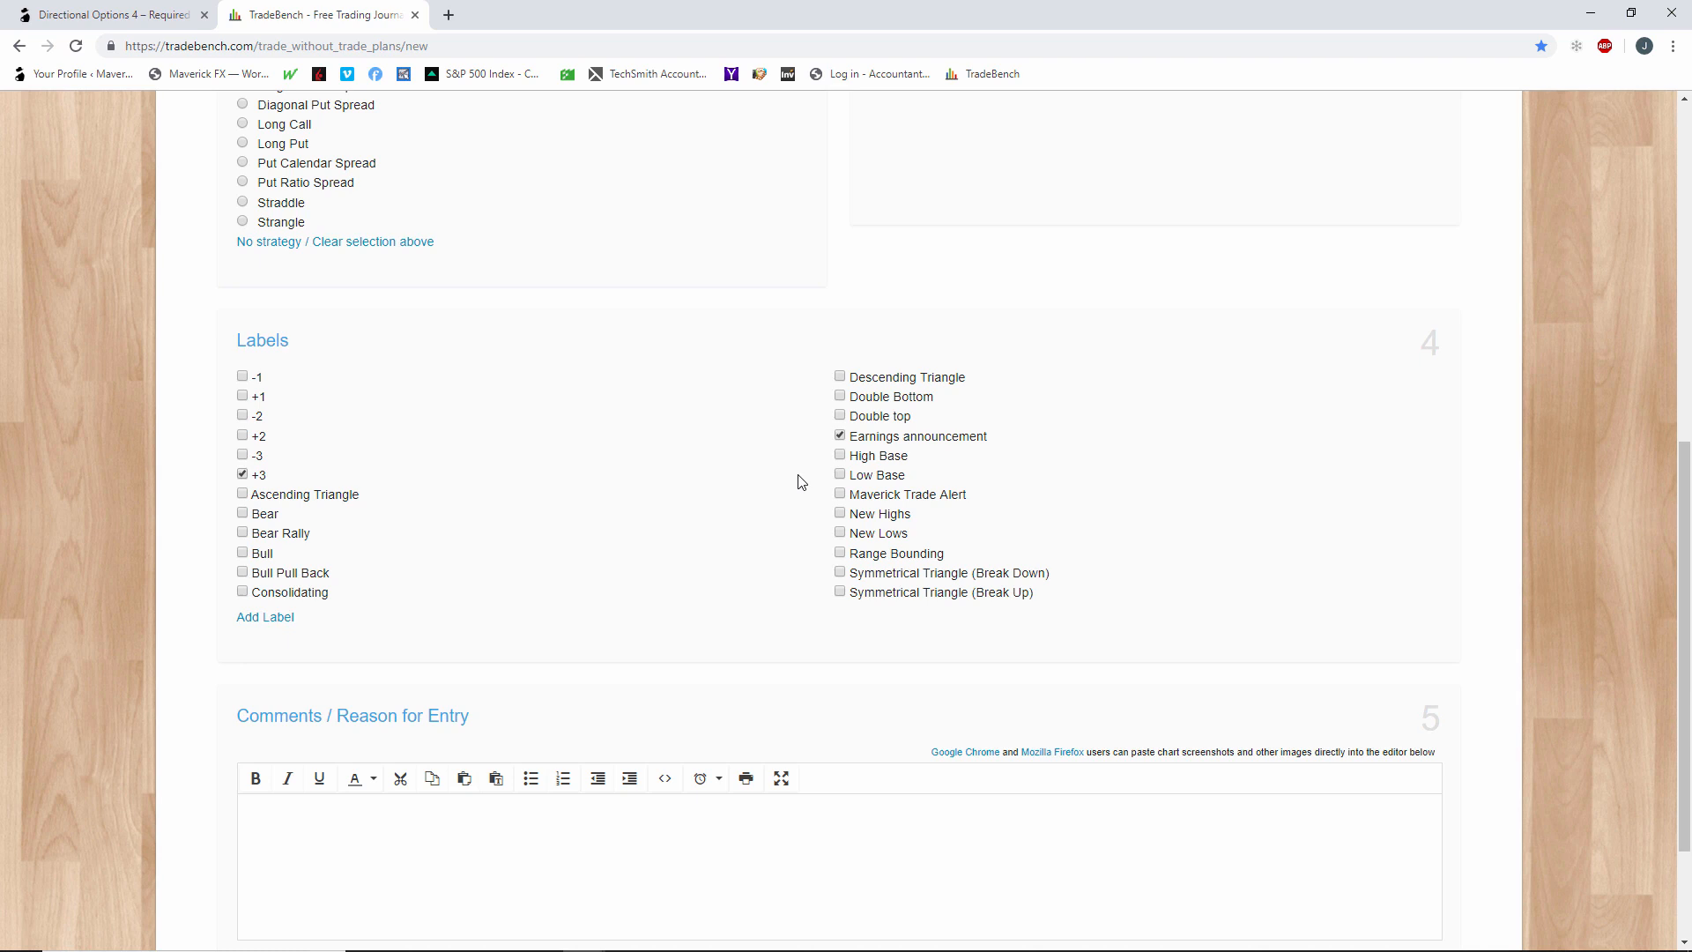
{"action": "left_click", "coordinate": [242, 591]}
{"action": "left_click", "coordinate": [840, 592]}
Write "Earnings play - expected move of +/- 12.00" as the first line of the reason for entry.
{"action": "left_click", "coordinate": [501, 823]}
{"action": "scroll", "coordinate": [484, 857], "scroll_direction": "down", "scroll_amount": 2}
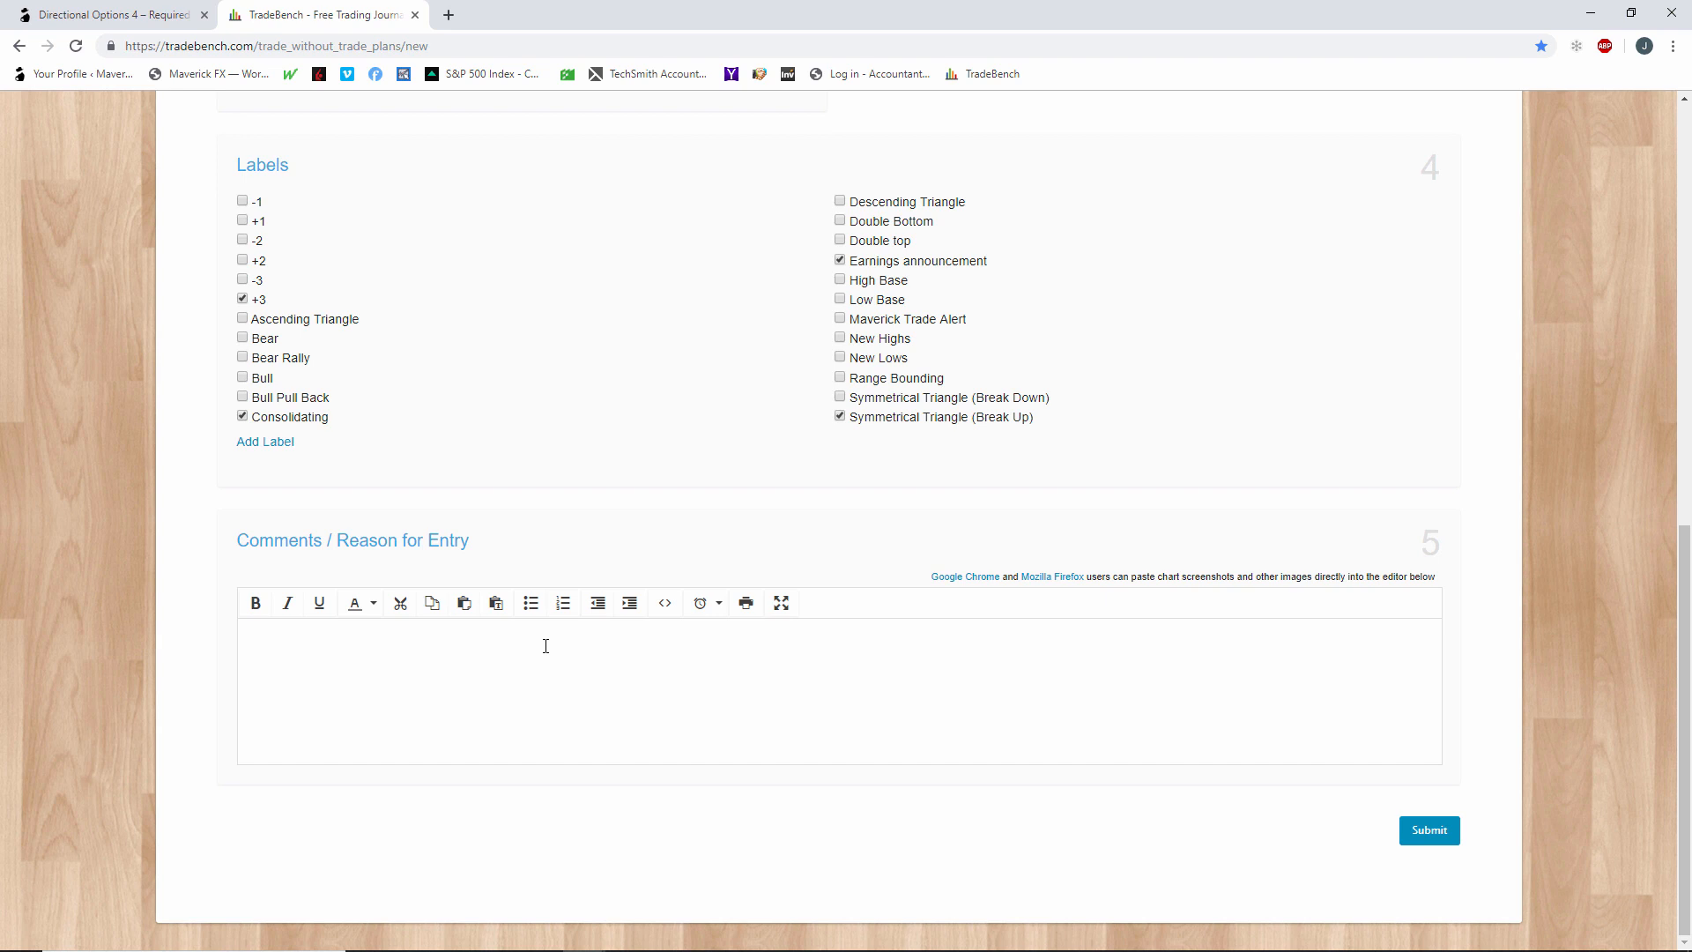
{"action": "type", "text": "Earnings plao"}
{"action": "key", "text": "BackSpace"}
{"action": "type", "text": "y - expected move of "}
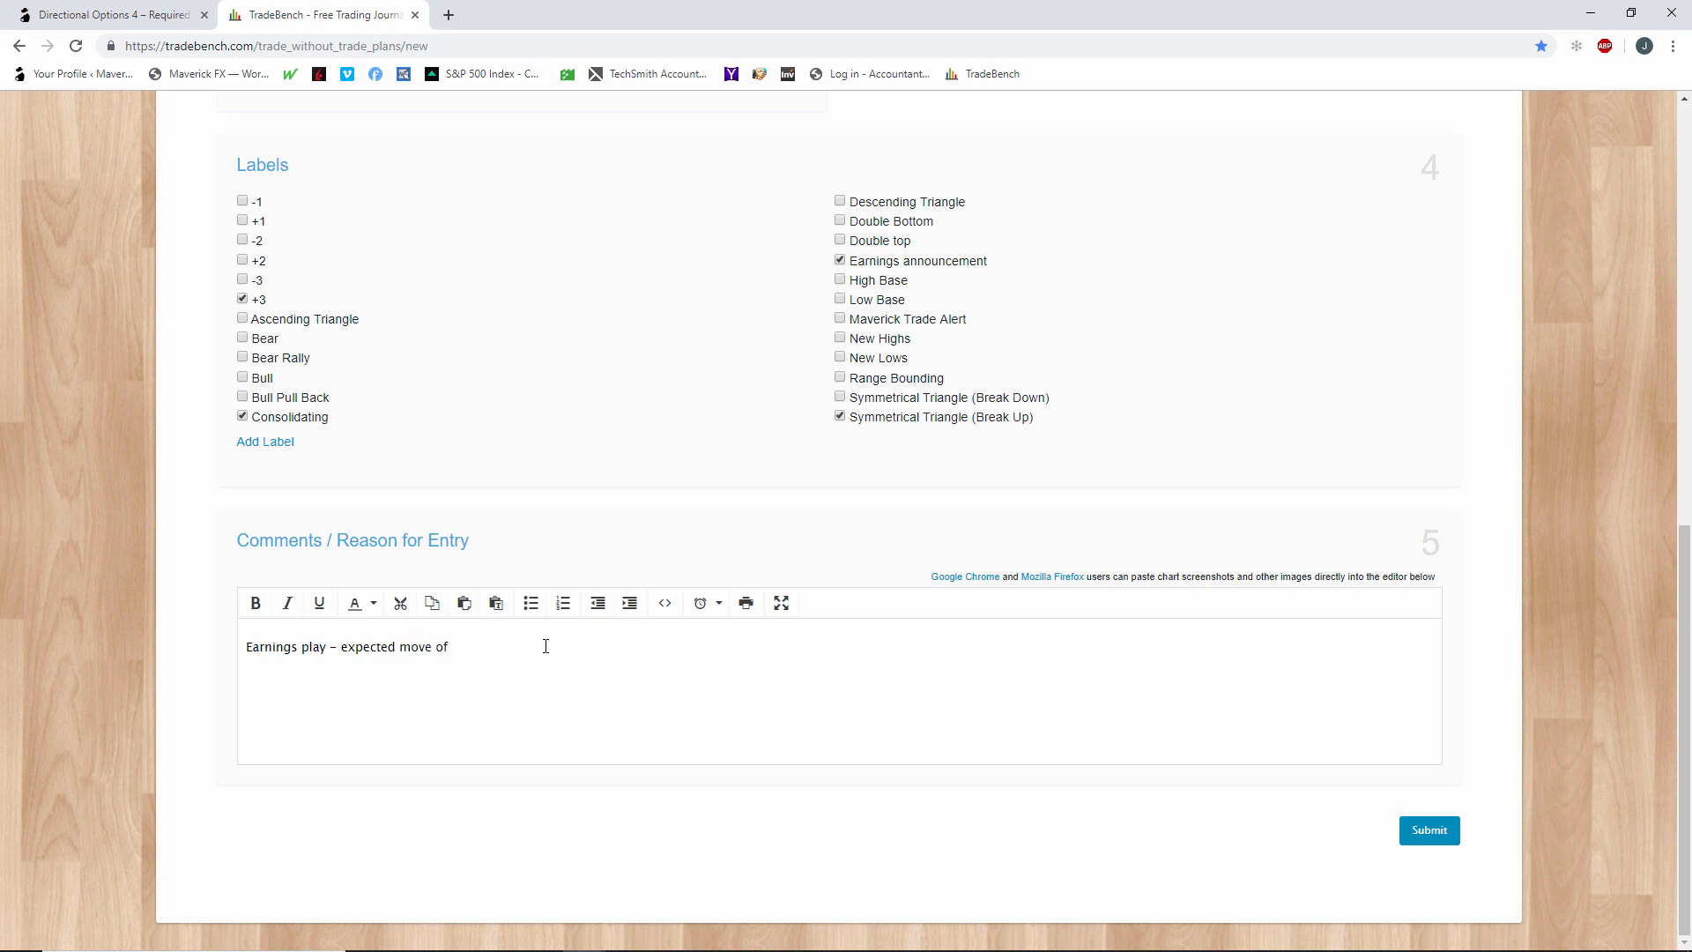
{"action": "type", "text": "+/- 12.00"}
{"action": "key", "text": "Return"}
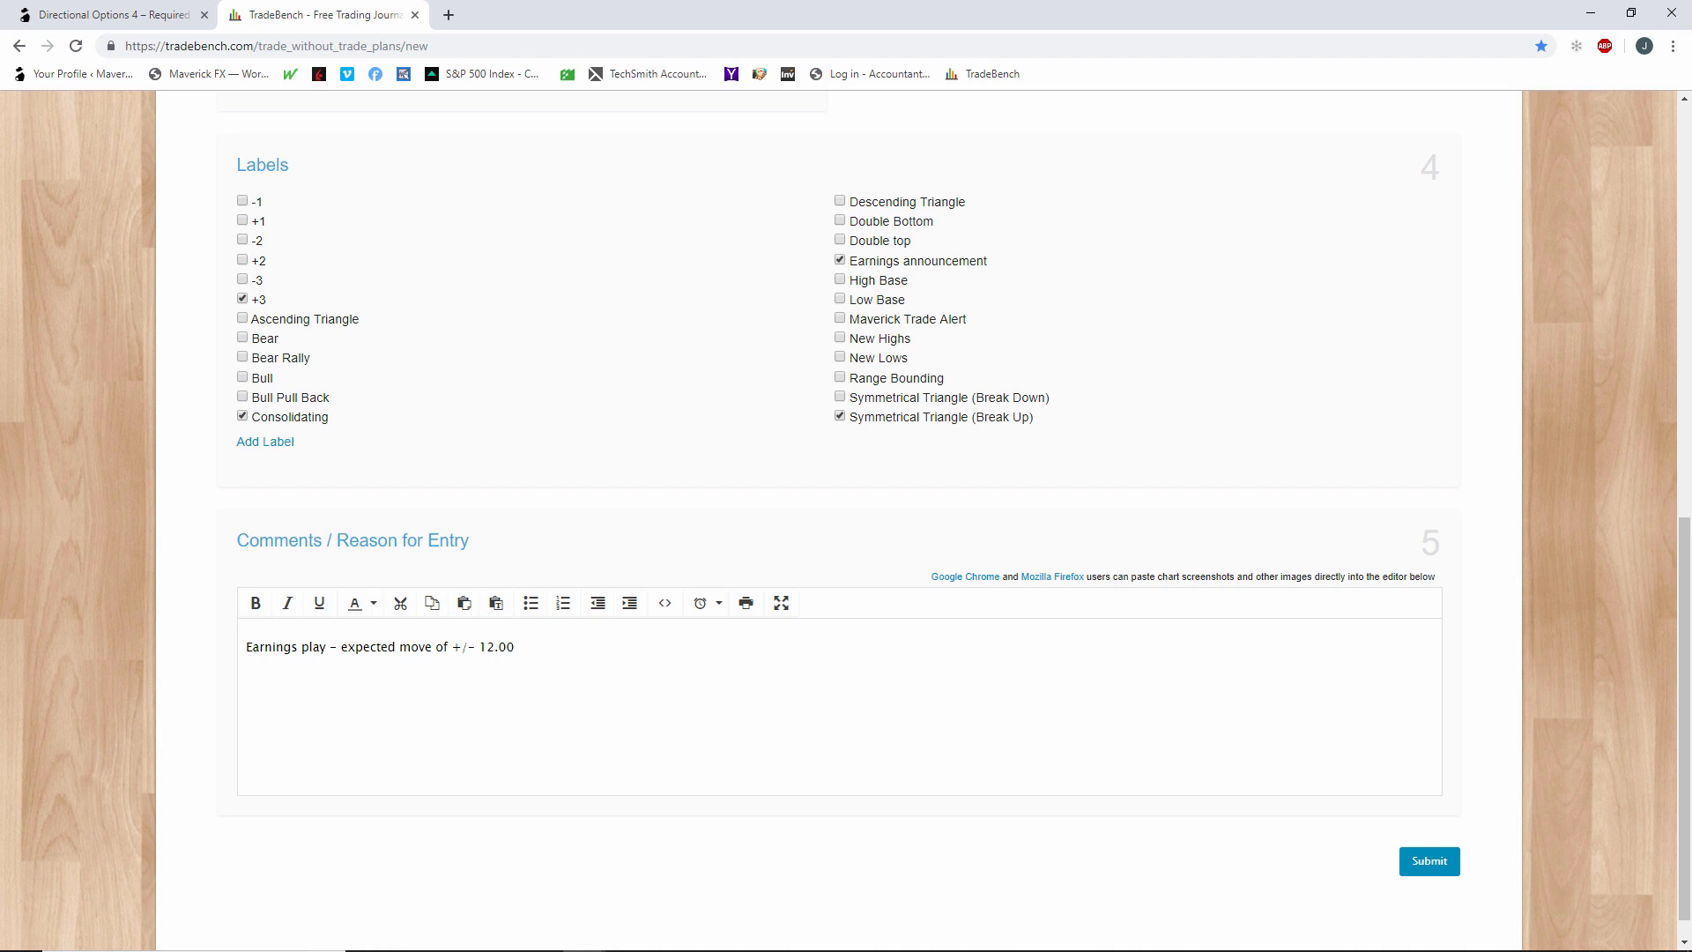
Check the ADBE price chart in thinkorswim and add the comment line "Upper target of 290" in TradeBench.
{"action": "key", "text": "alt+Tab"}
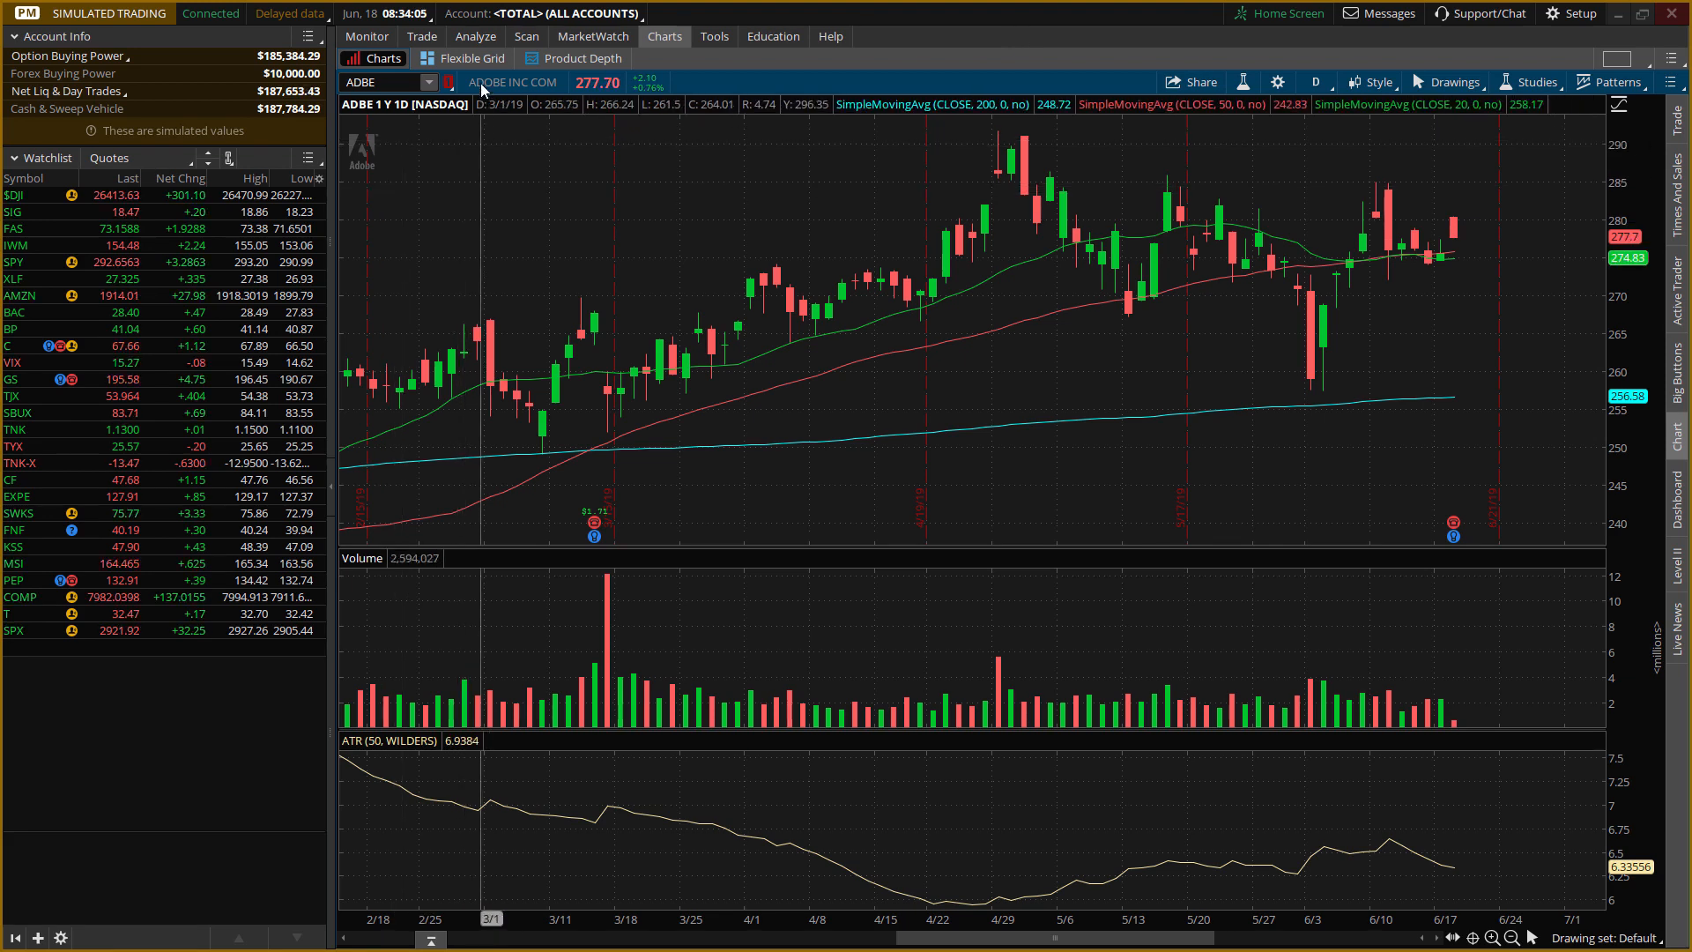
{"action": "left_click", "coordinate": [1619, 15]}
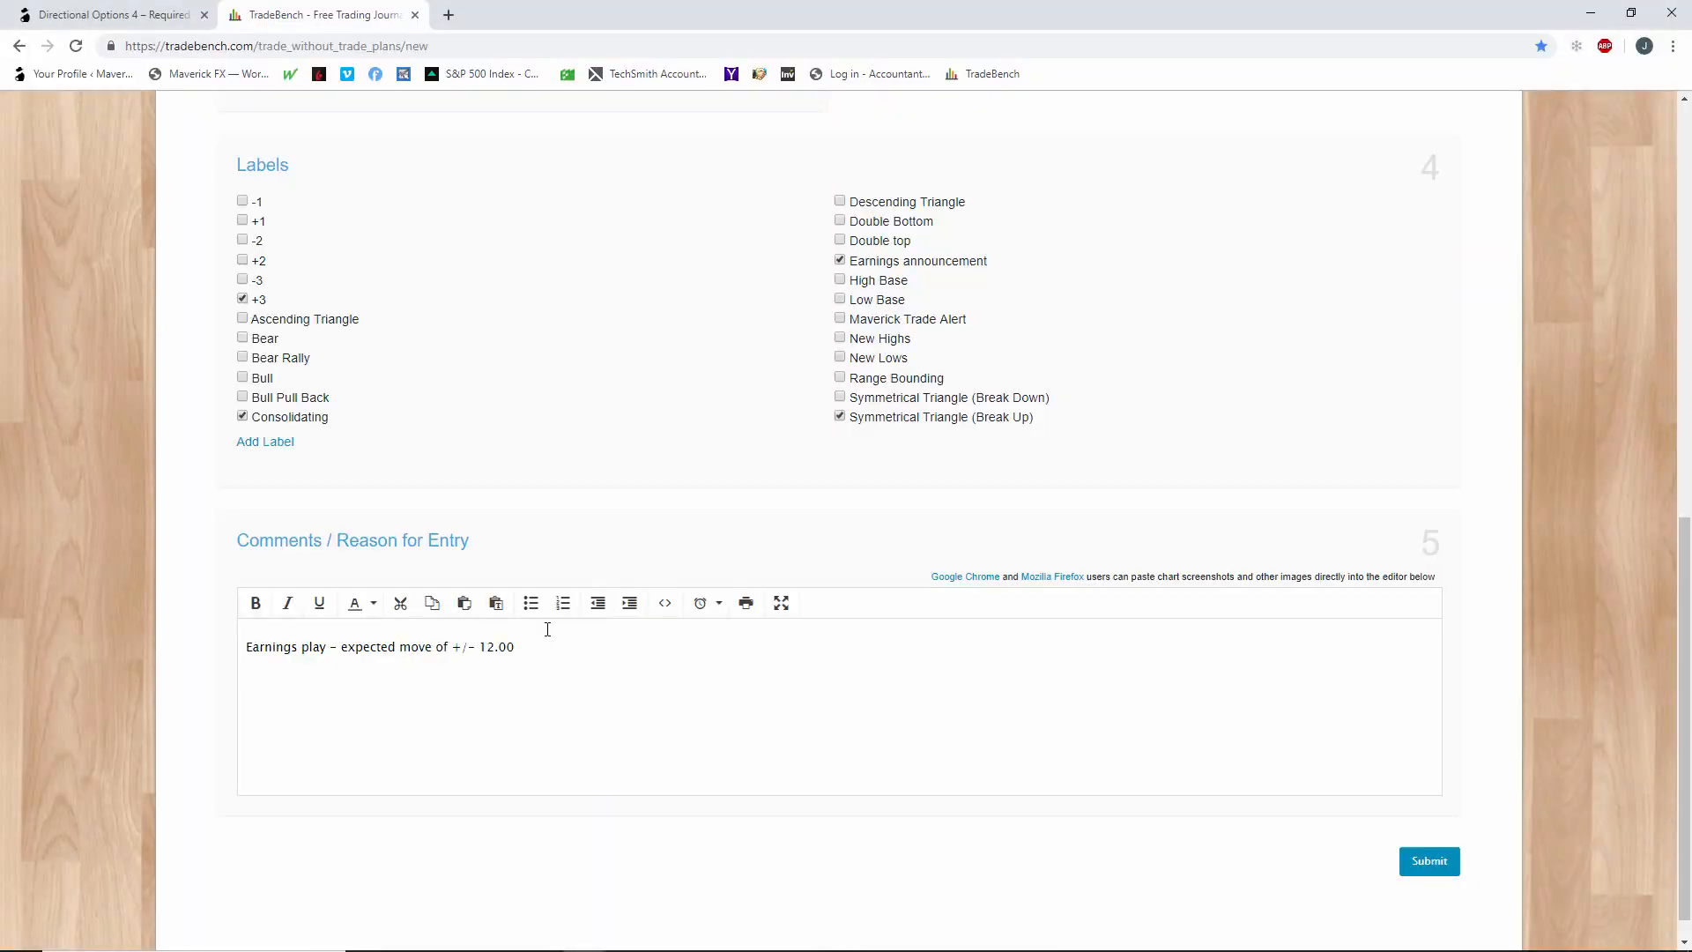
{"action": "type", "text": "Upper target of 290"}
{"action": "key", "text": "Return"}
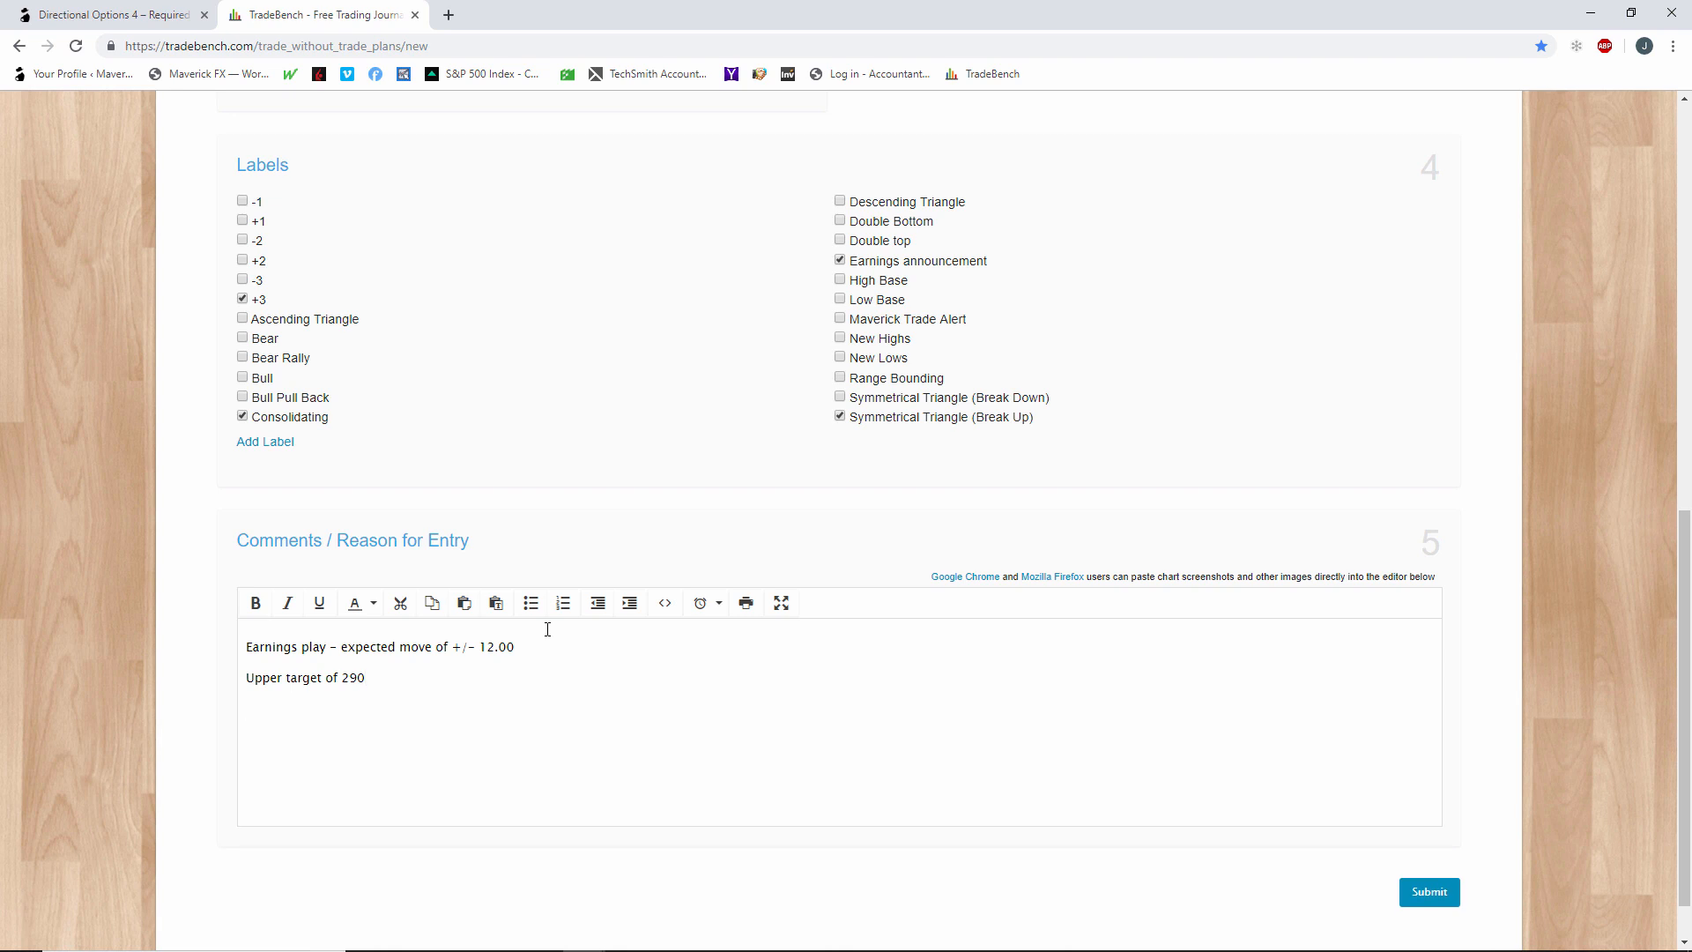
Add the comment line "lower target of 266", consulting the ADBE chart in thinkorswim for the level.
{"action": "type", "text": "lower target of"}
{"action": "key", "text": "alt+Tab"}
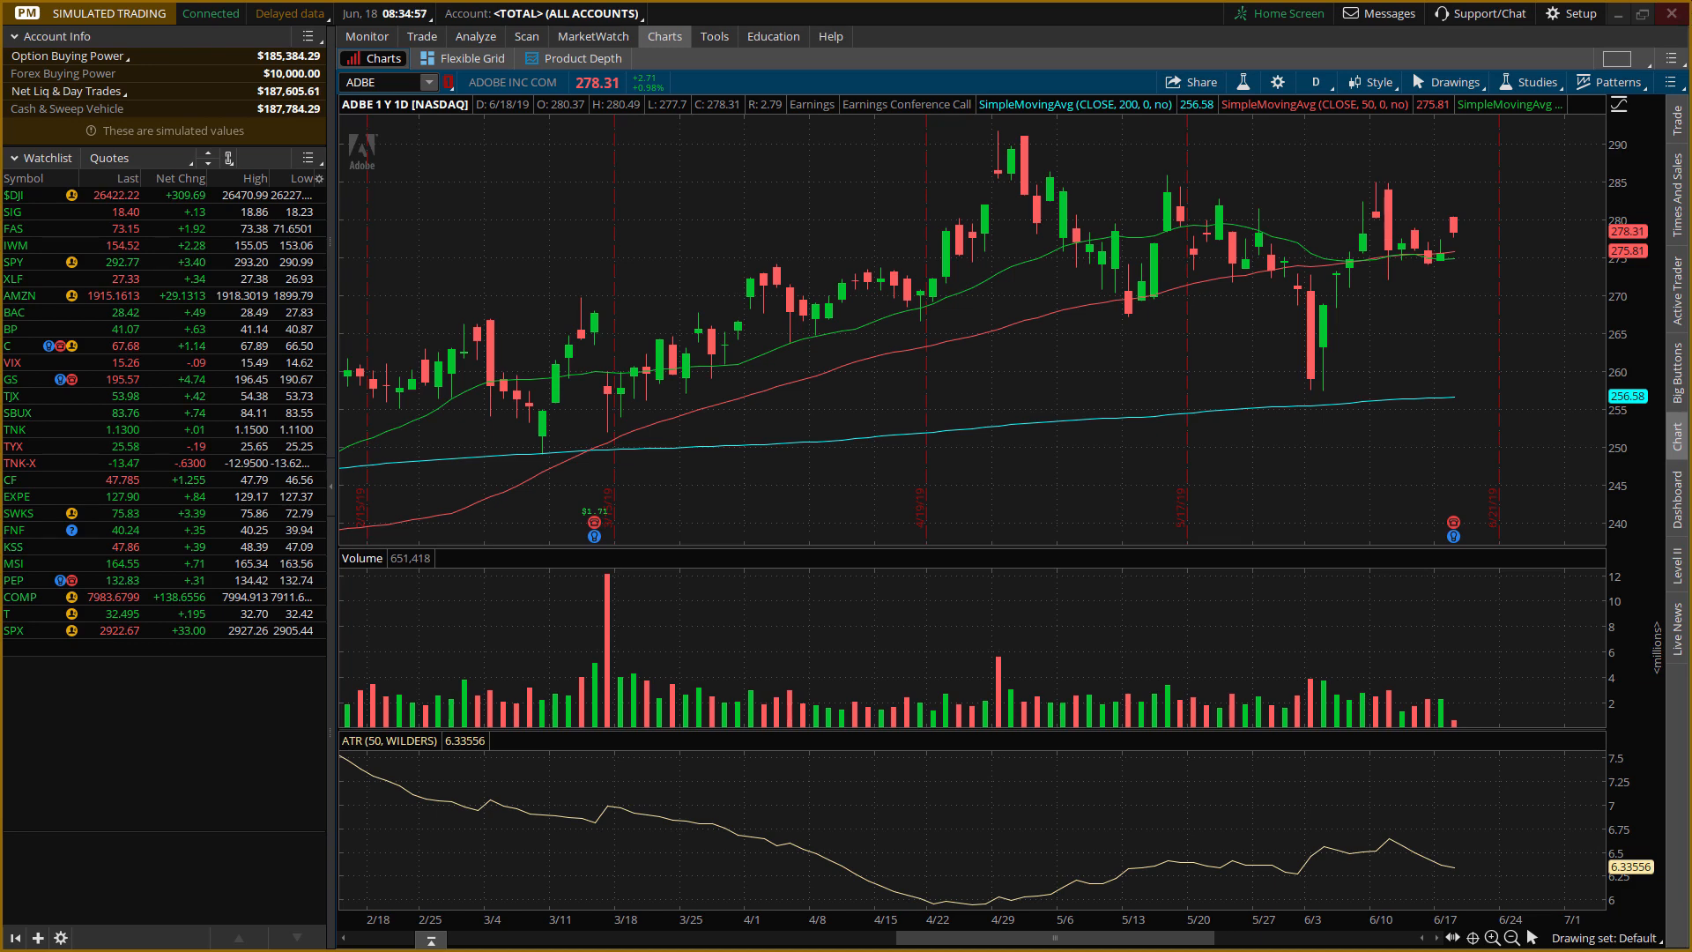
{"action": "left_click", "coordinate": [1618, 14]}
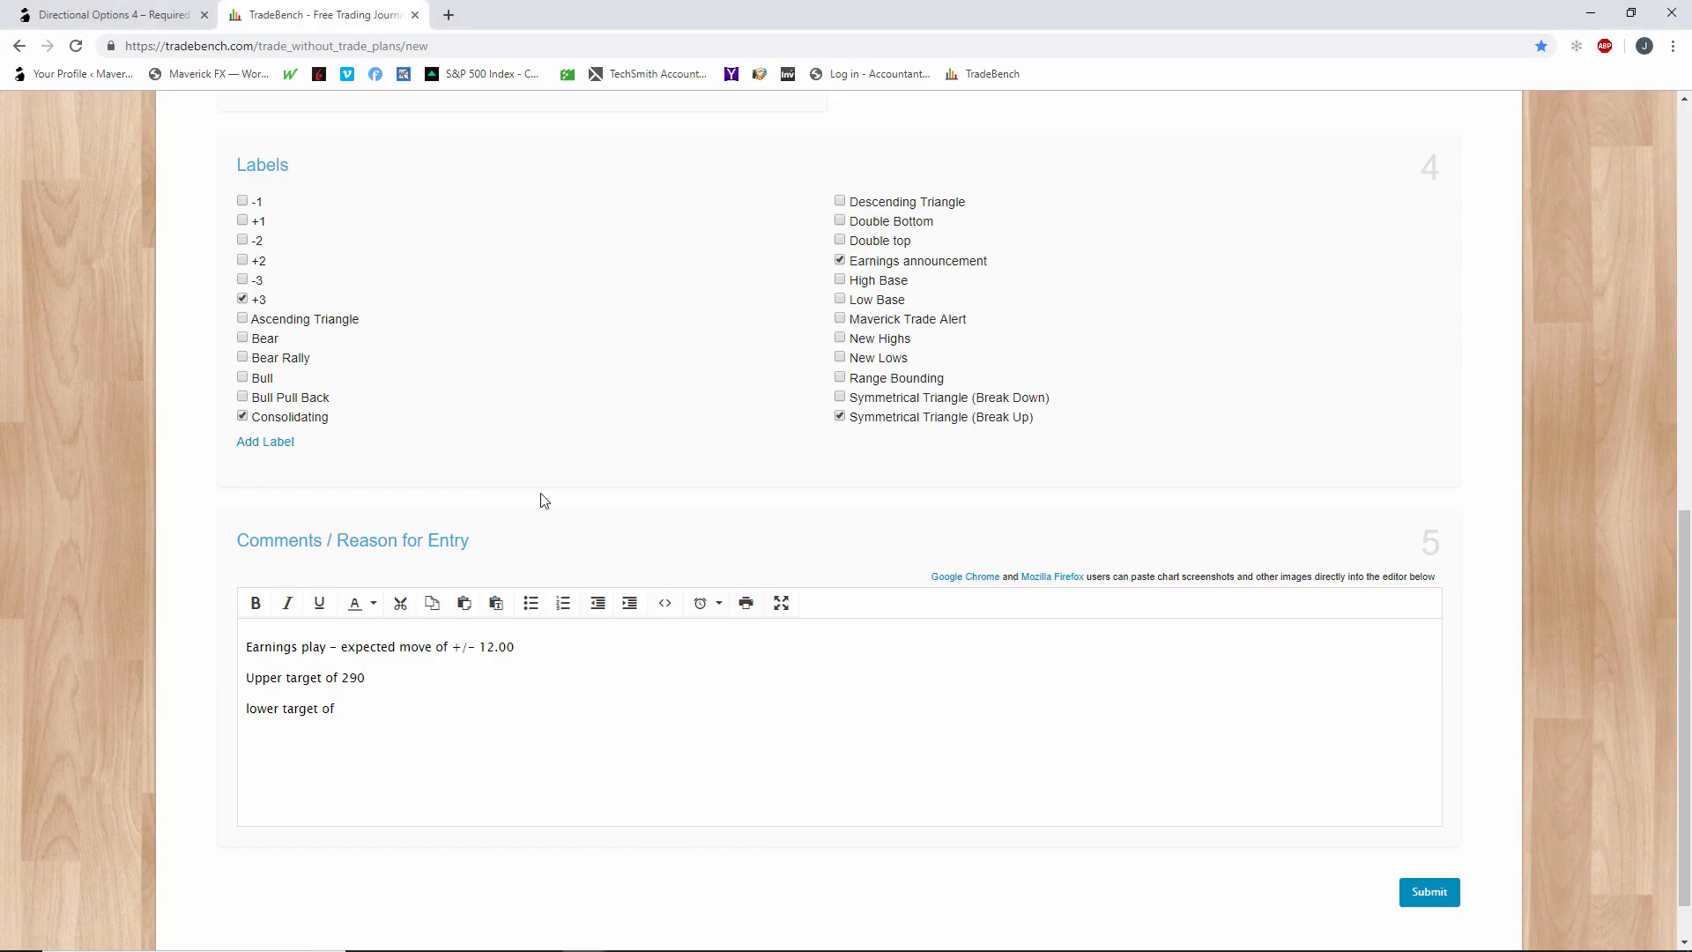
{"action": "left_click", "coordinate": [448, 745]}
{"action": "type", "text": "266"}
{"action": "key", "text": "Return"}
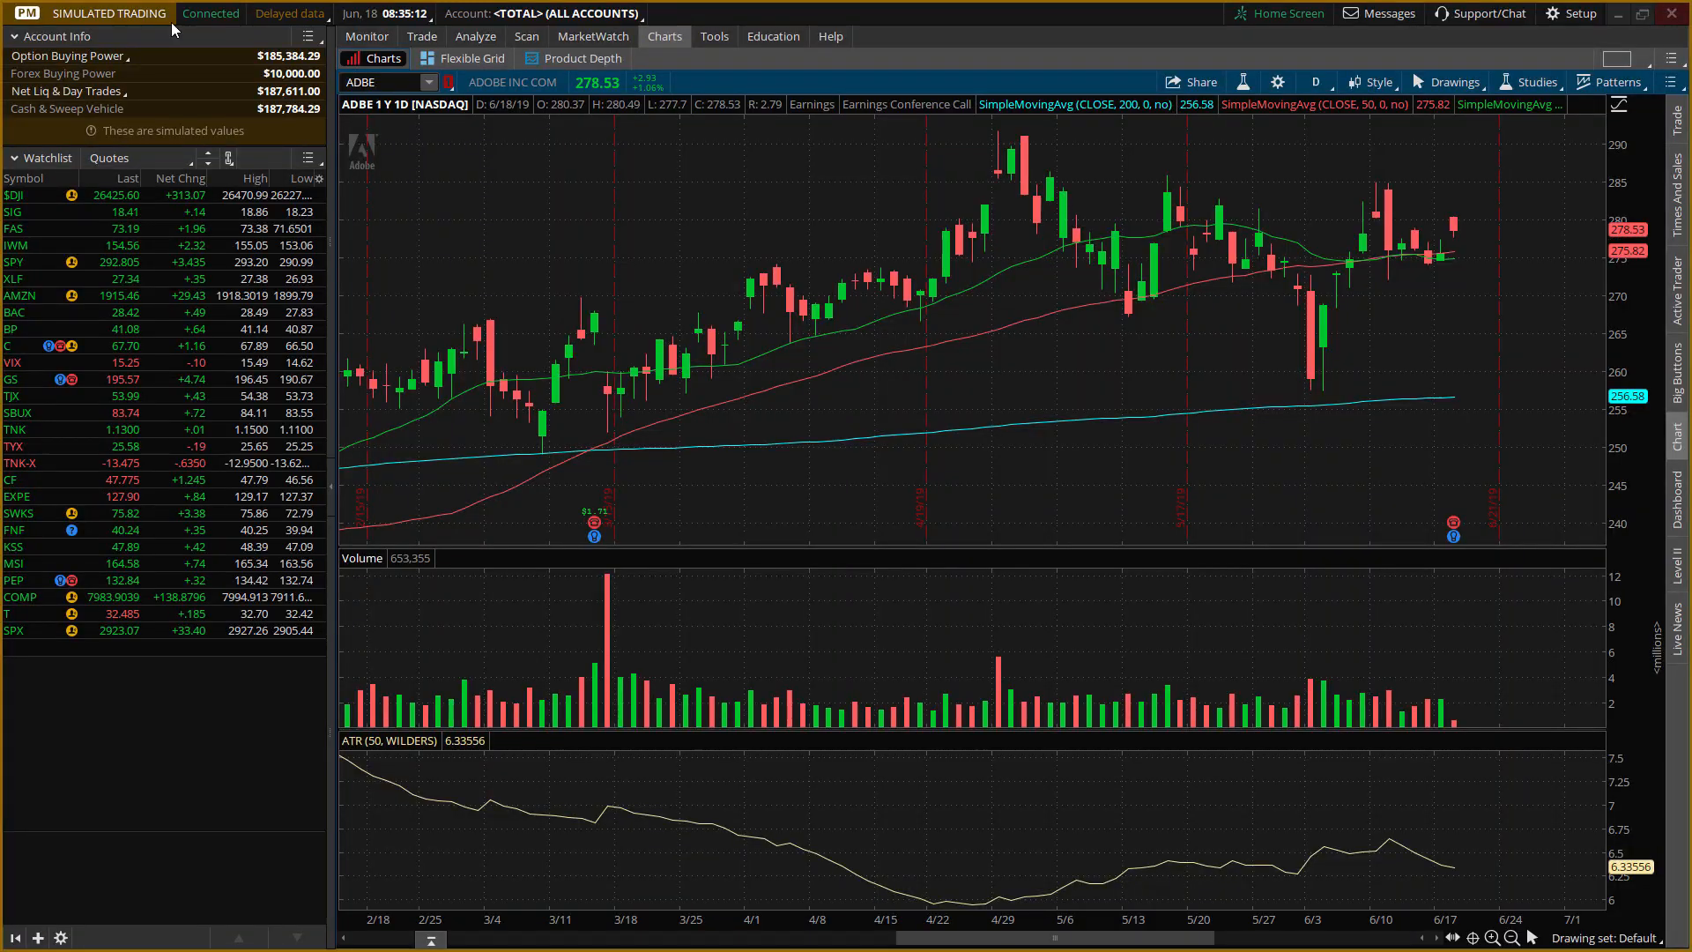
Check the ADBE trade prices in thinkorswim's positions and add "The 265/285 Bear Call spread credit was 10.94" to the TradeBench comments.
{"action": "left_click", "coordinate": [363, 37]}
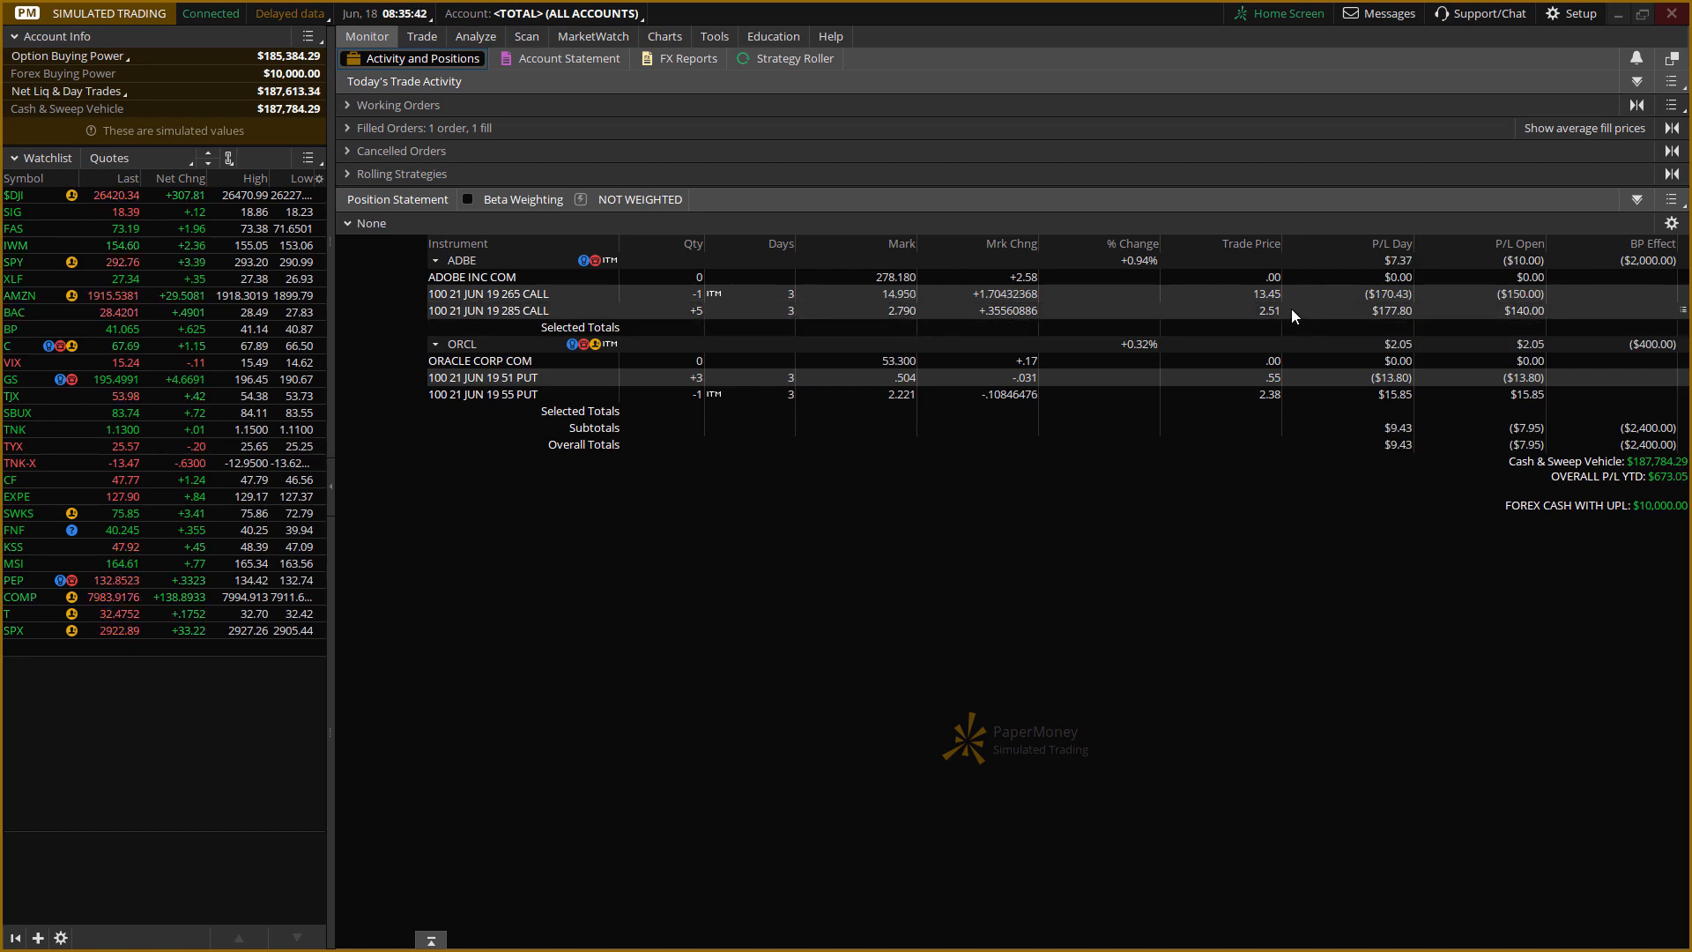
{"action": "left_click", "coordinate": [1619, 15]}
{"action": "type", "text": "The "}
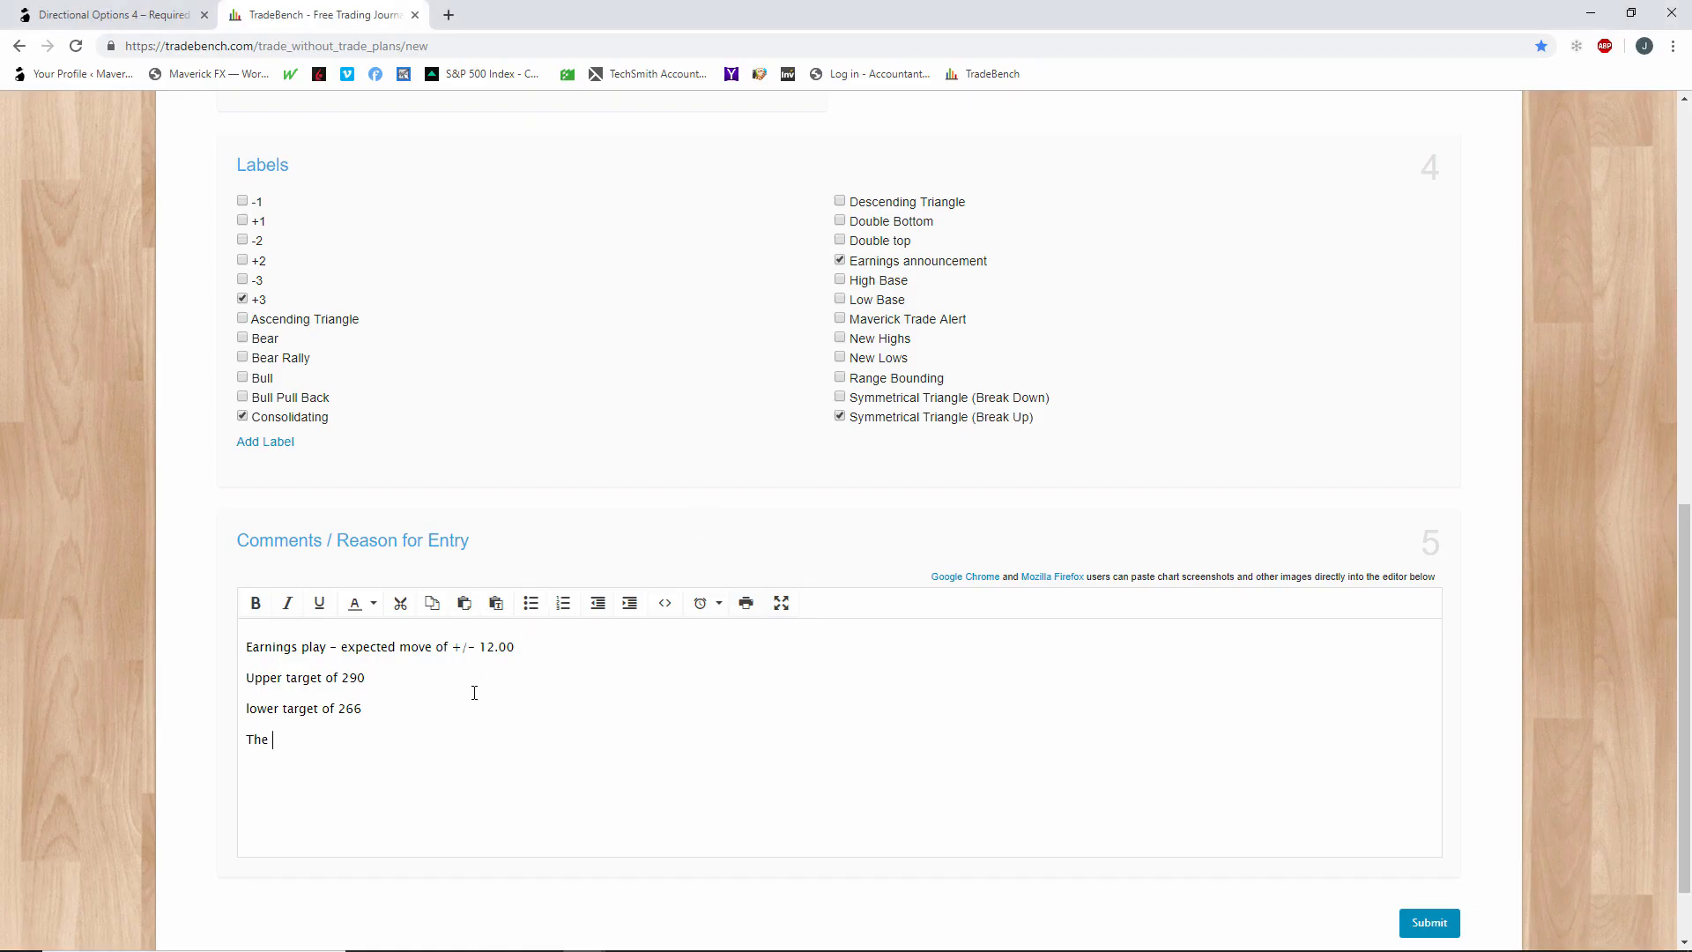
{"action": "type", "text": "265/285 Bear Call spread credit w"}
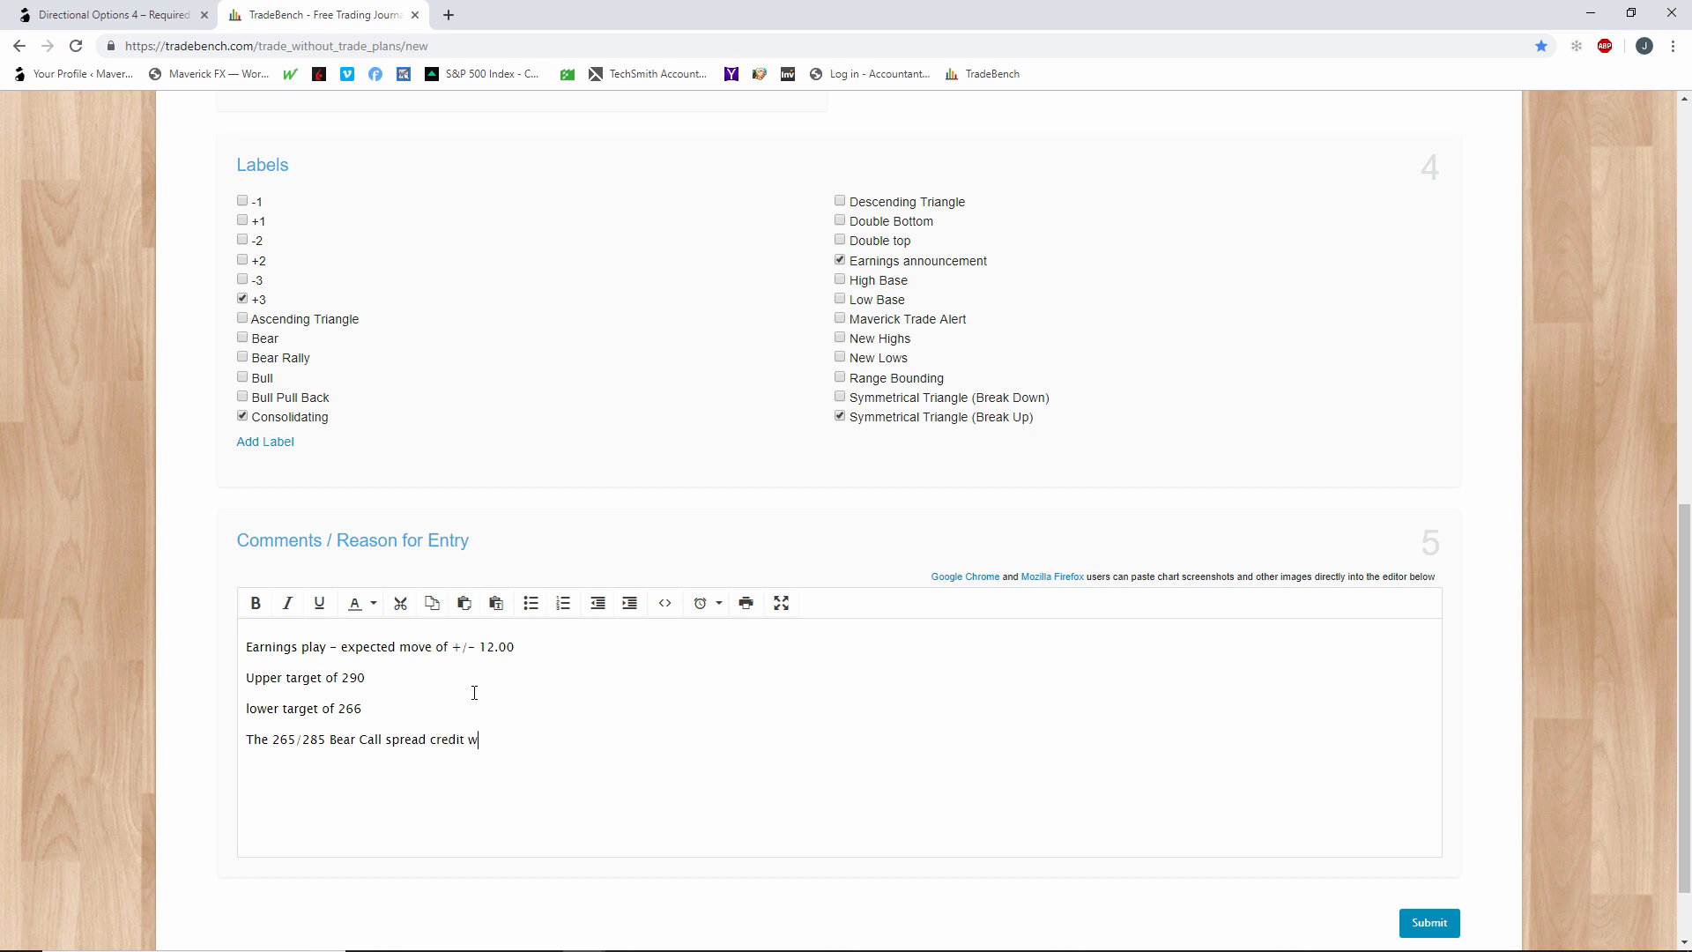
{"action": "type", "text": "as 10.94"}
{"action": "key", "text": "Return"}
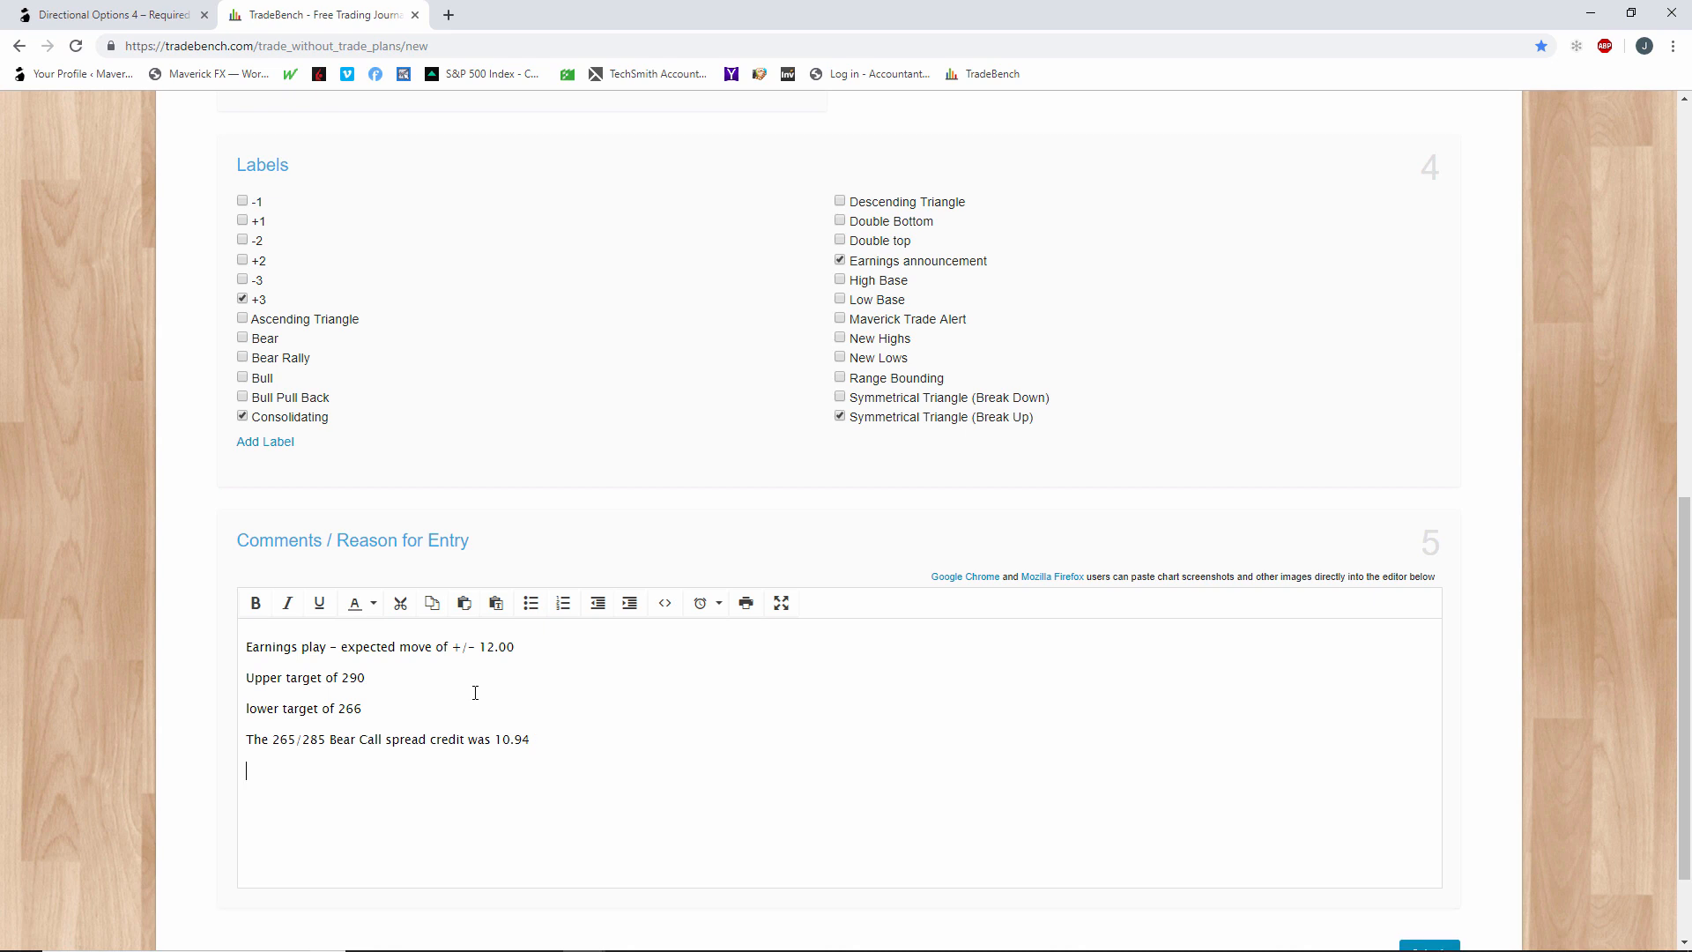
Add the comment line "The 285 calls 2.51 per contract".
{"action": "type", "text": "The"}
{"action": "type", "text": "285 calls 2.51 per contract"}
{"action": "key", "text": "Return"}
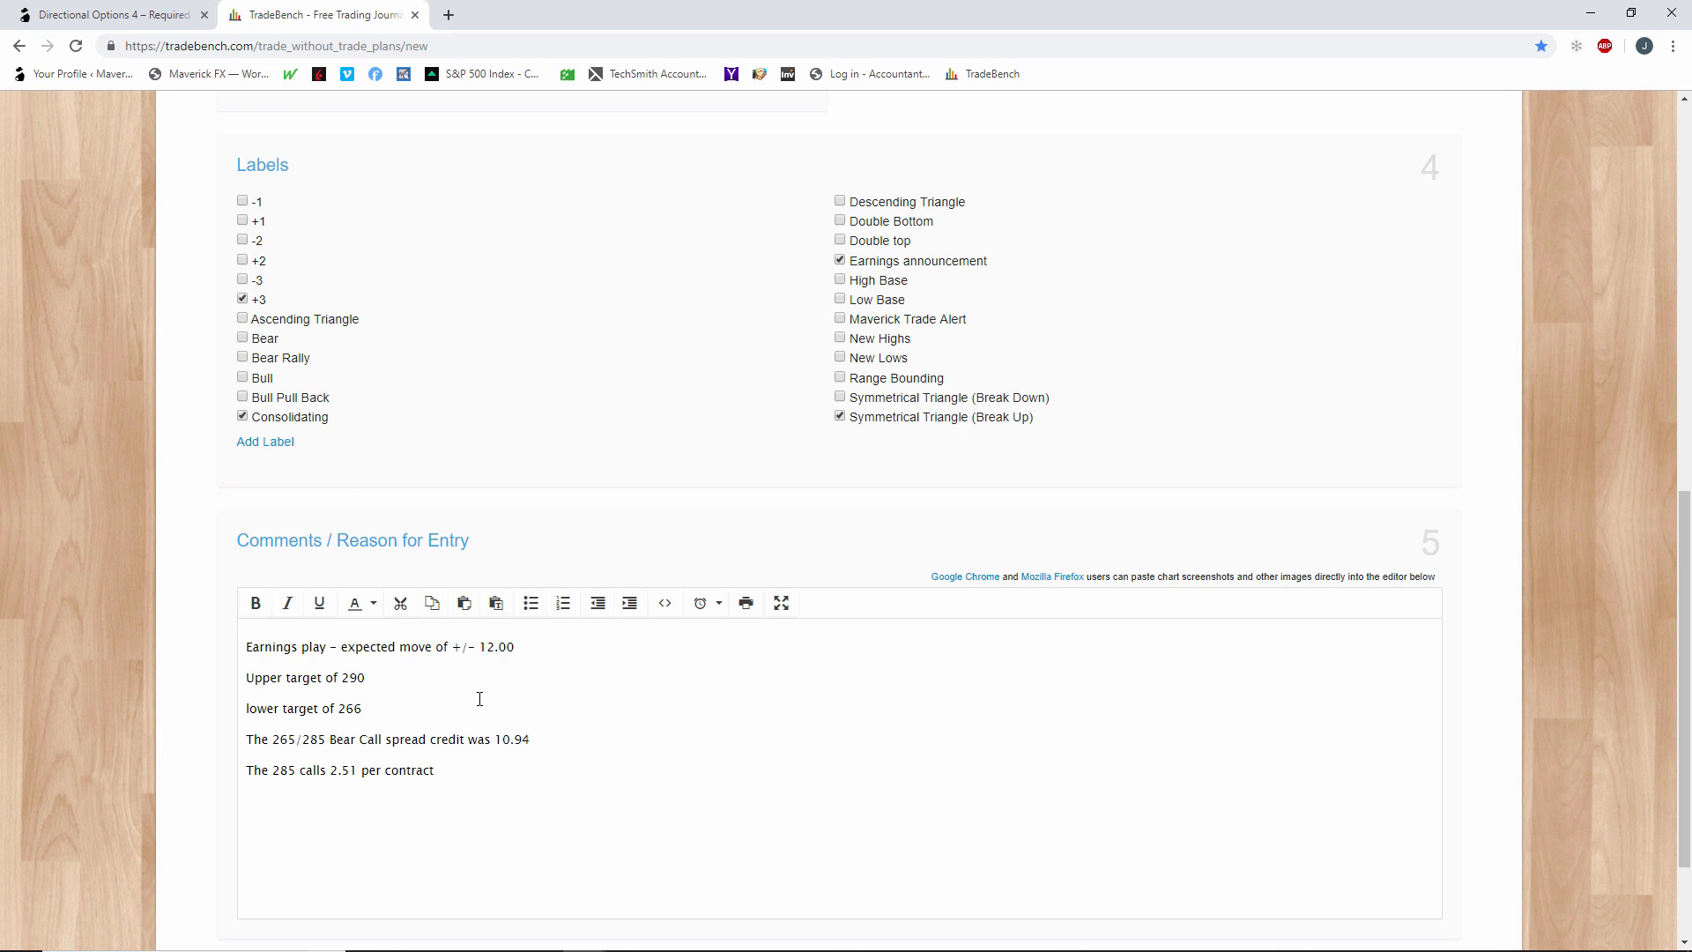
Finish the reason for entry with the line "Total credit of .90".
{"action": "type", "text": "Total credit of .90"}
{"action": "scroll", "coordinate": [1537, 695], "scroll_direction": "down", "scroll_amount": 2}
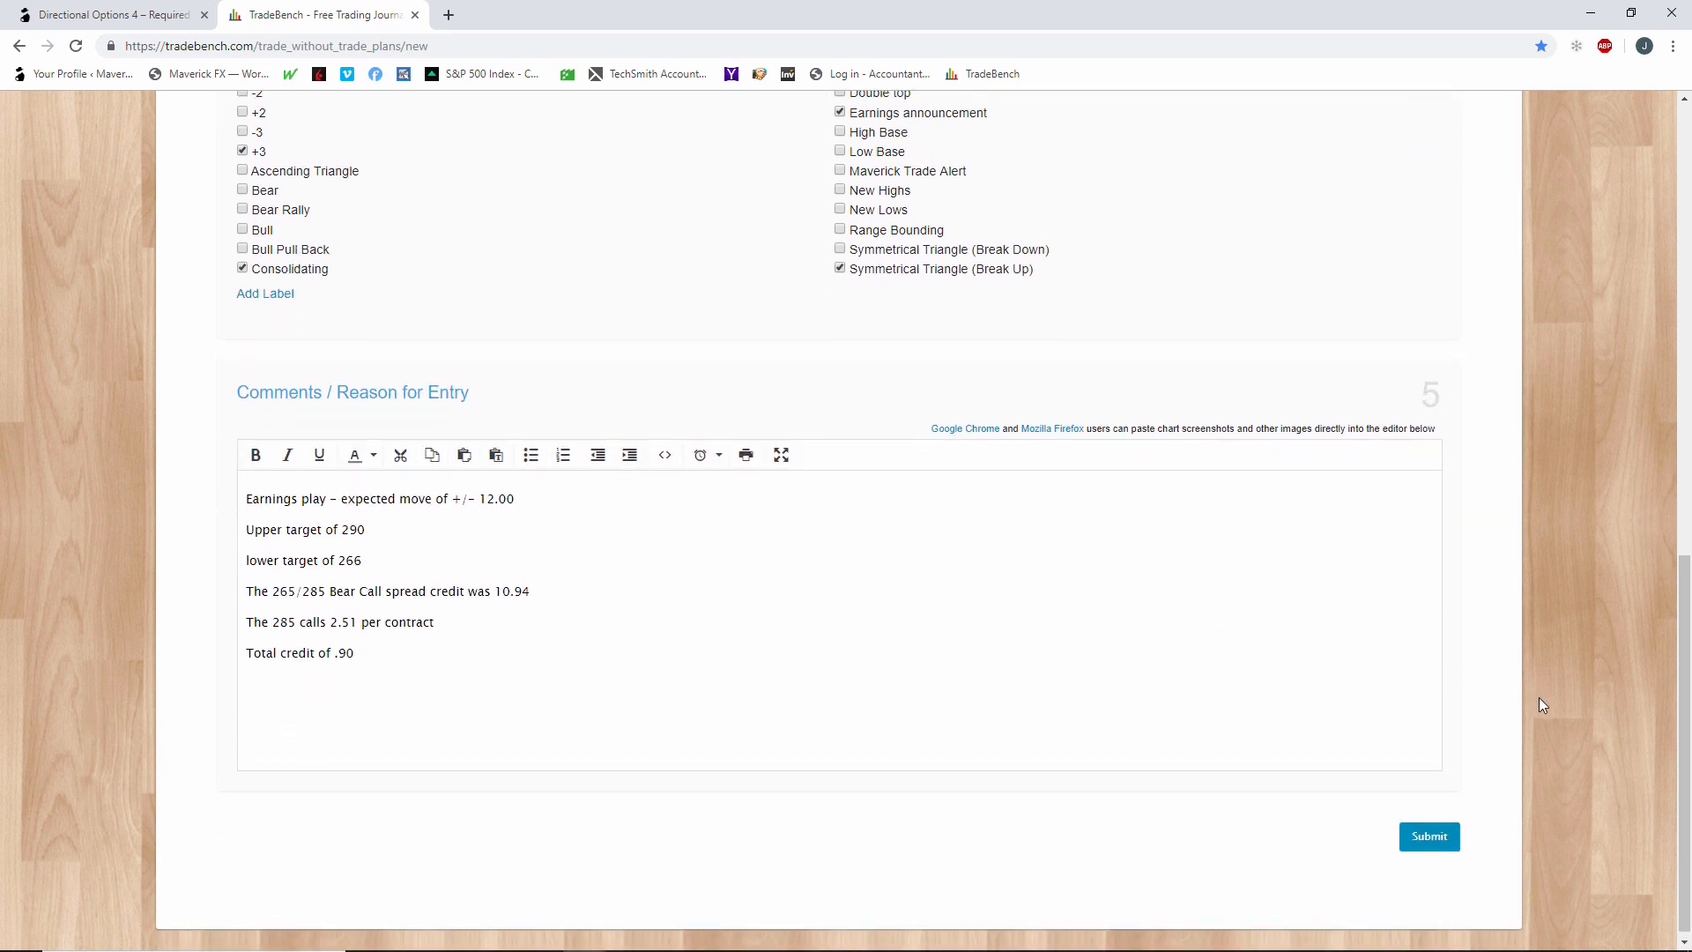
Set the trade's order quantity to 5 and review the written entry comments.
{"action": "scroll", "coordinate": [1538, 696], "scroll_direction": "up", "scroll_amount": 7}
{"action": "scroll", "coordinate": [1539, 705], "scroll_direction": "up", "scroll_amount": 4}
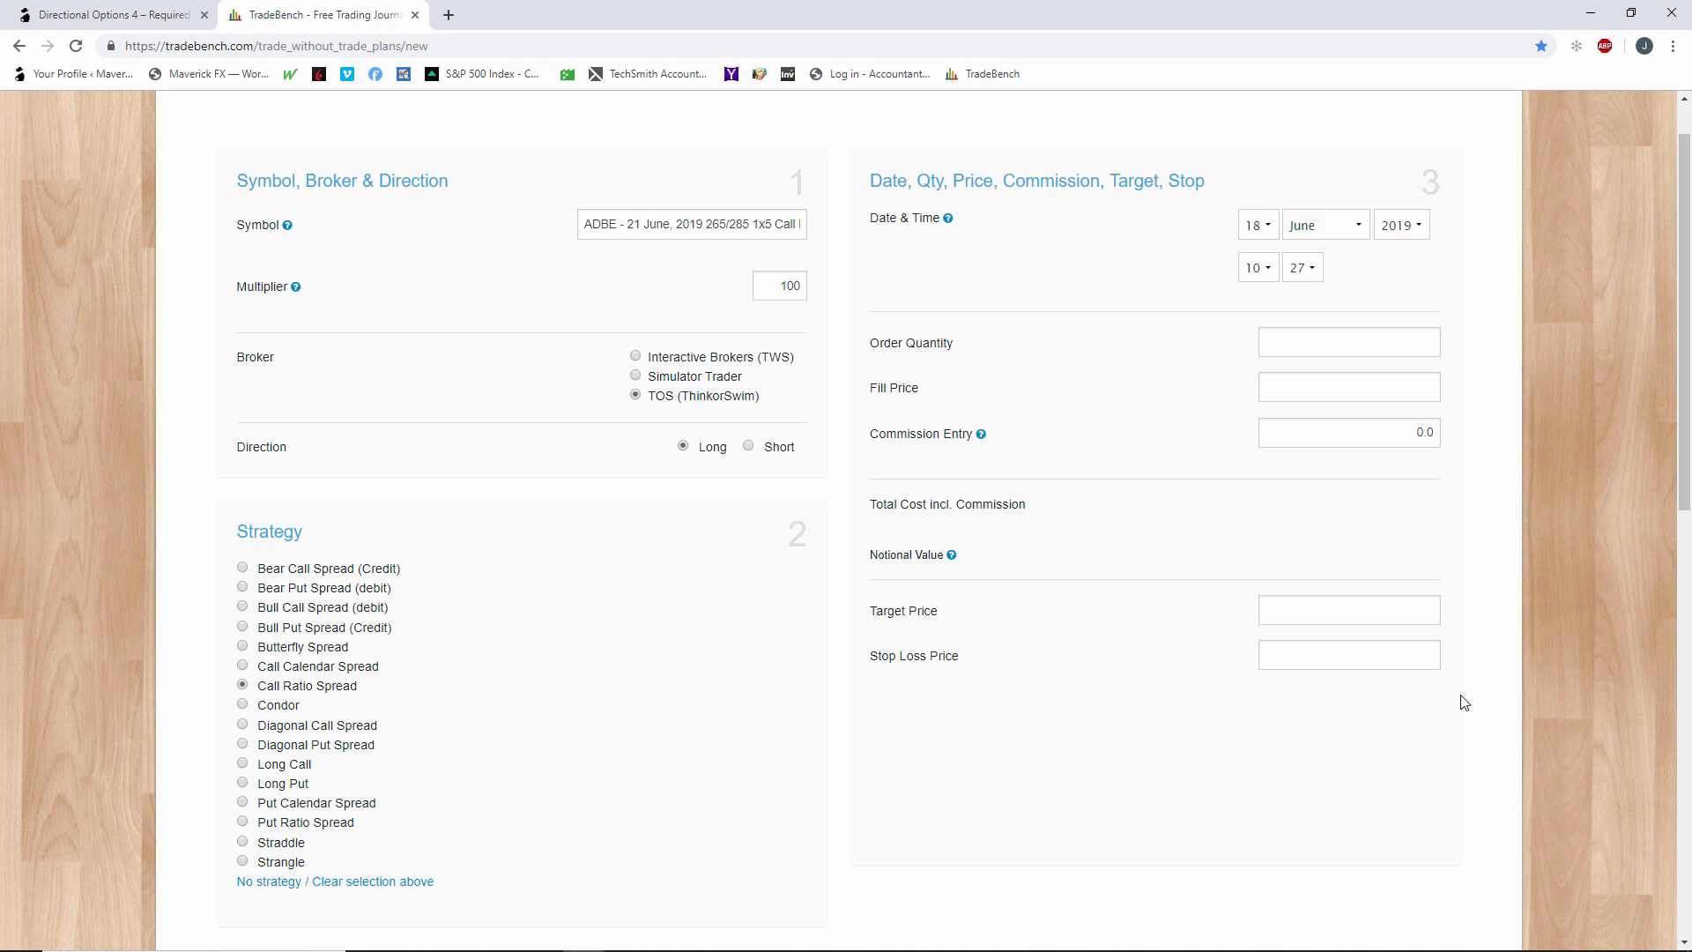
{"action": "left_click", "coordinate": [1383, 345]}
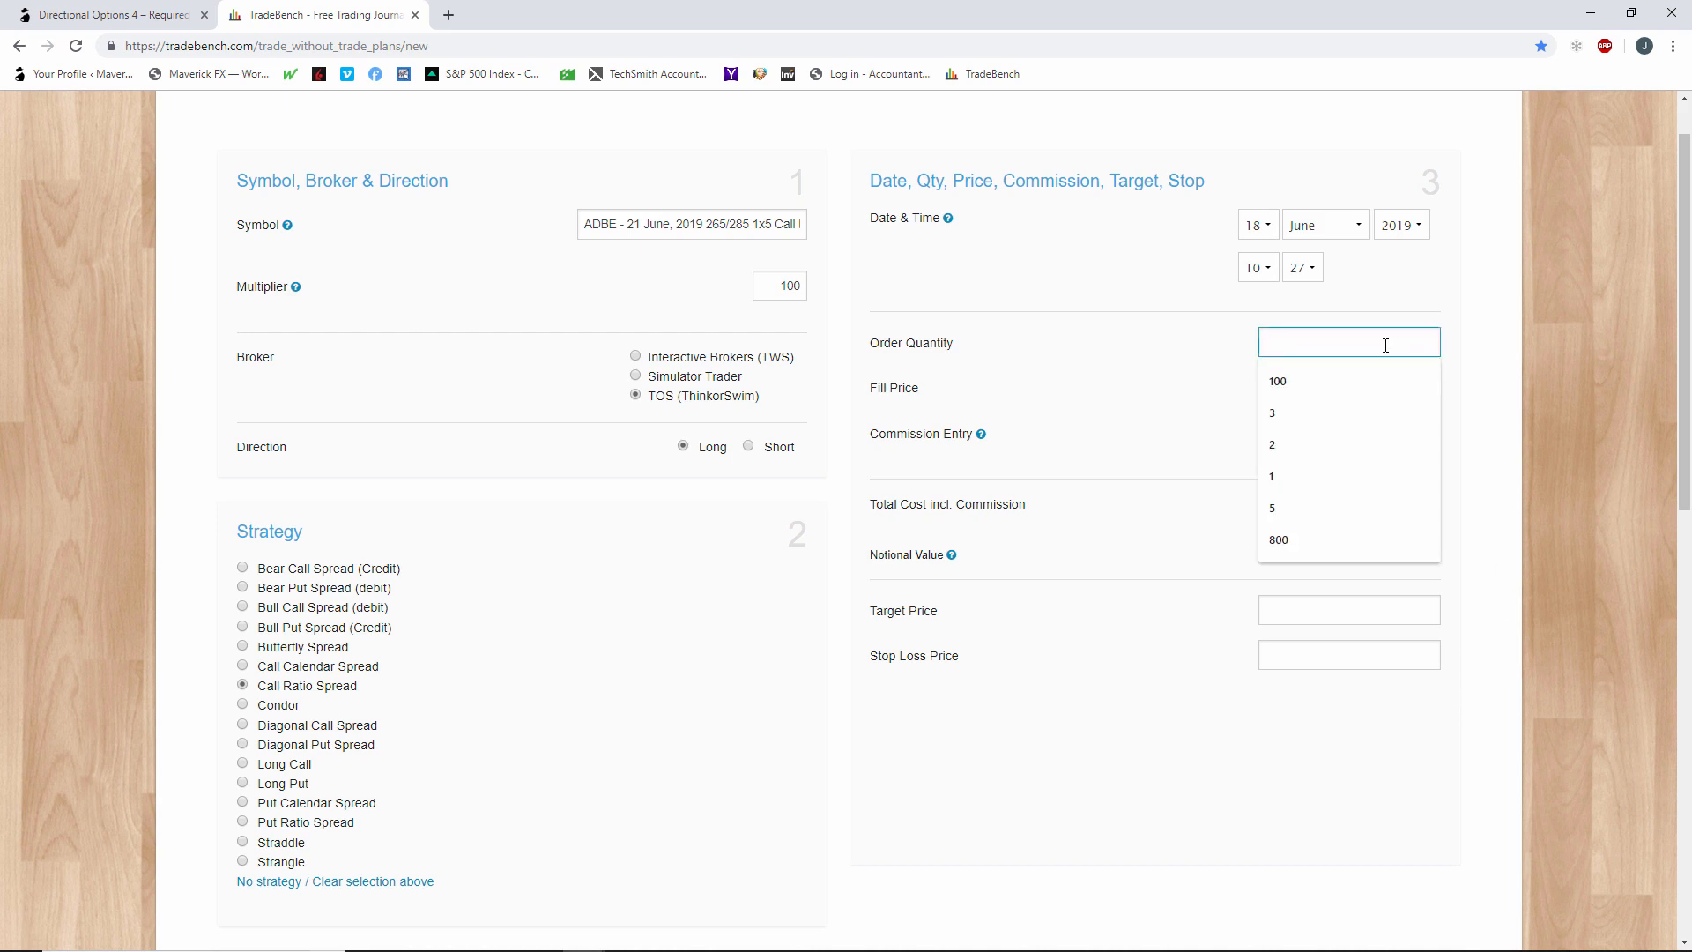
{"action": "type", "text": "5"}
{"action": "left_click", "coordinate": [1183, 388]}
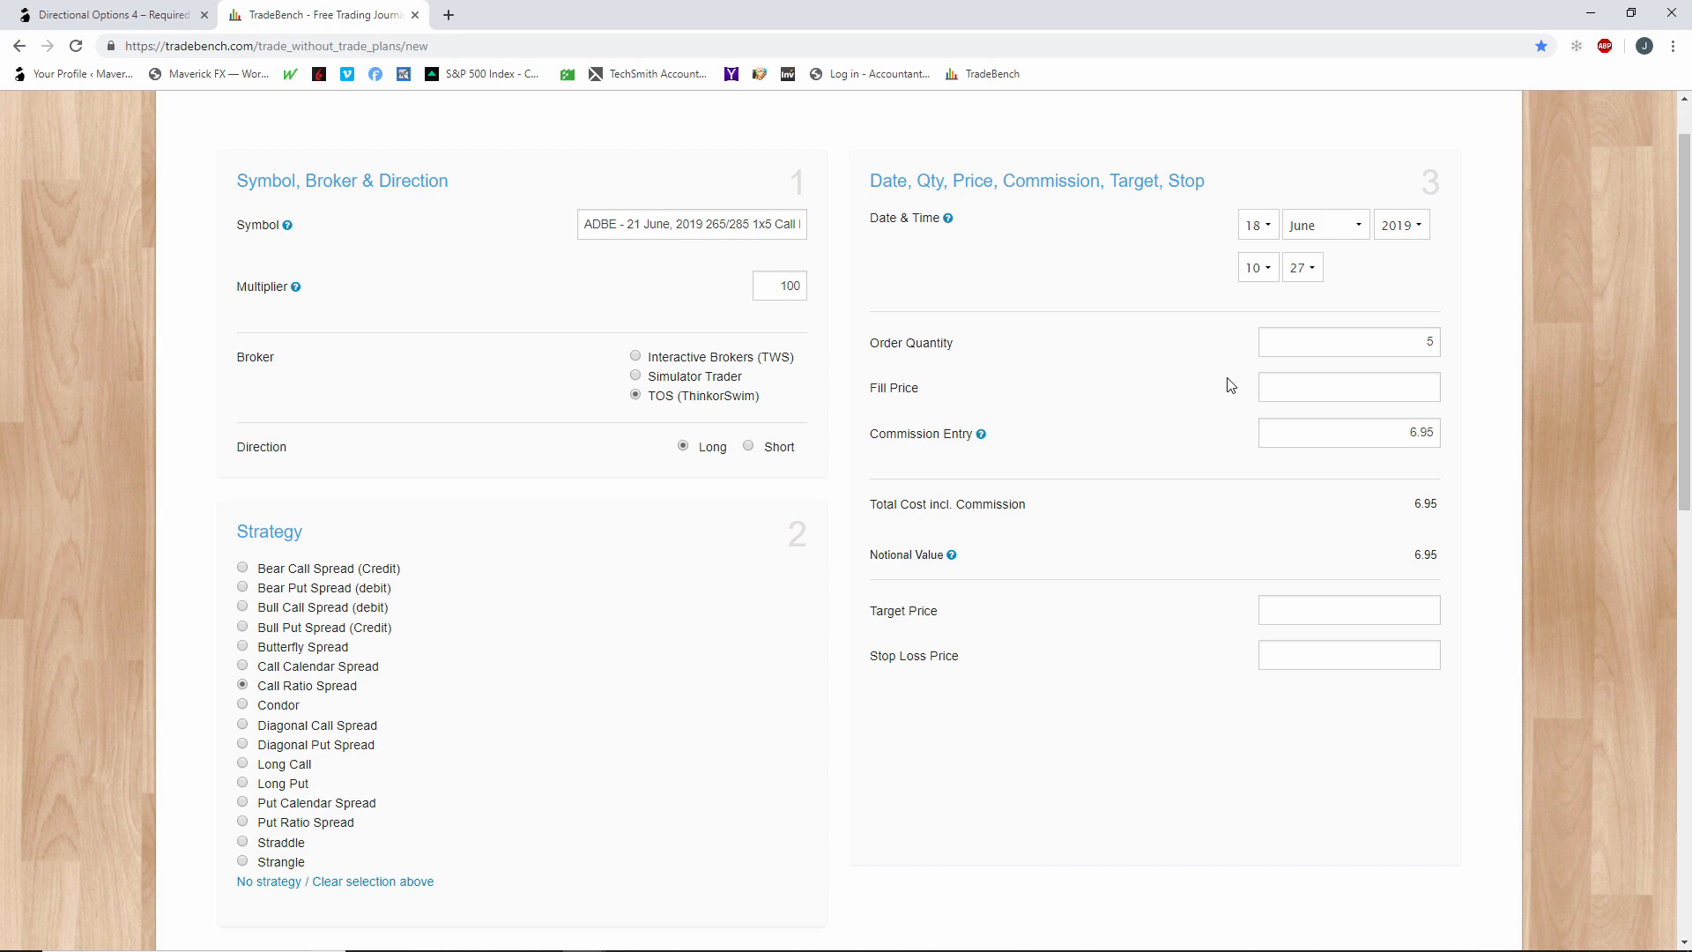
{"action": "scroll", "coordinate": [1224, 384], "scroll_direction": "down", "scroll_amount": 10}
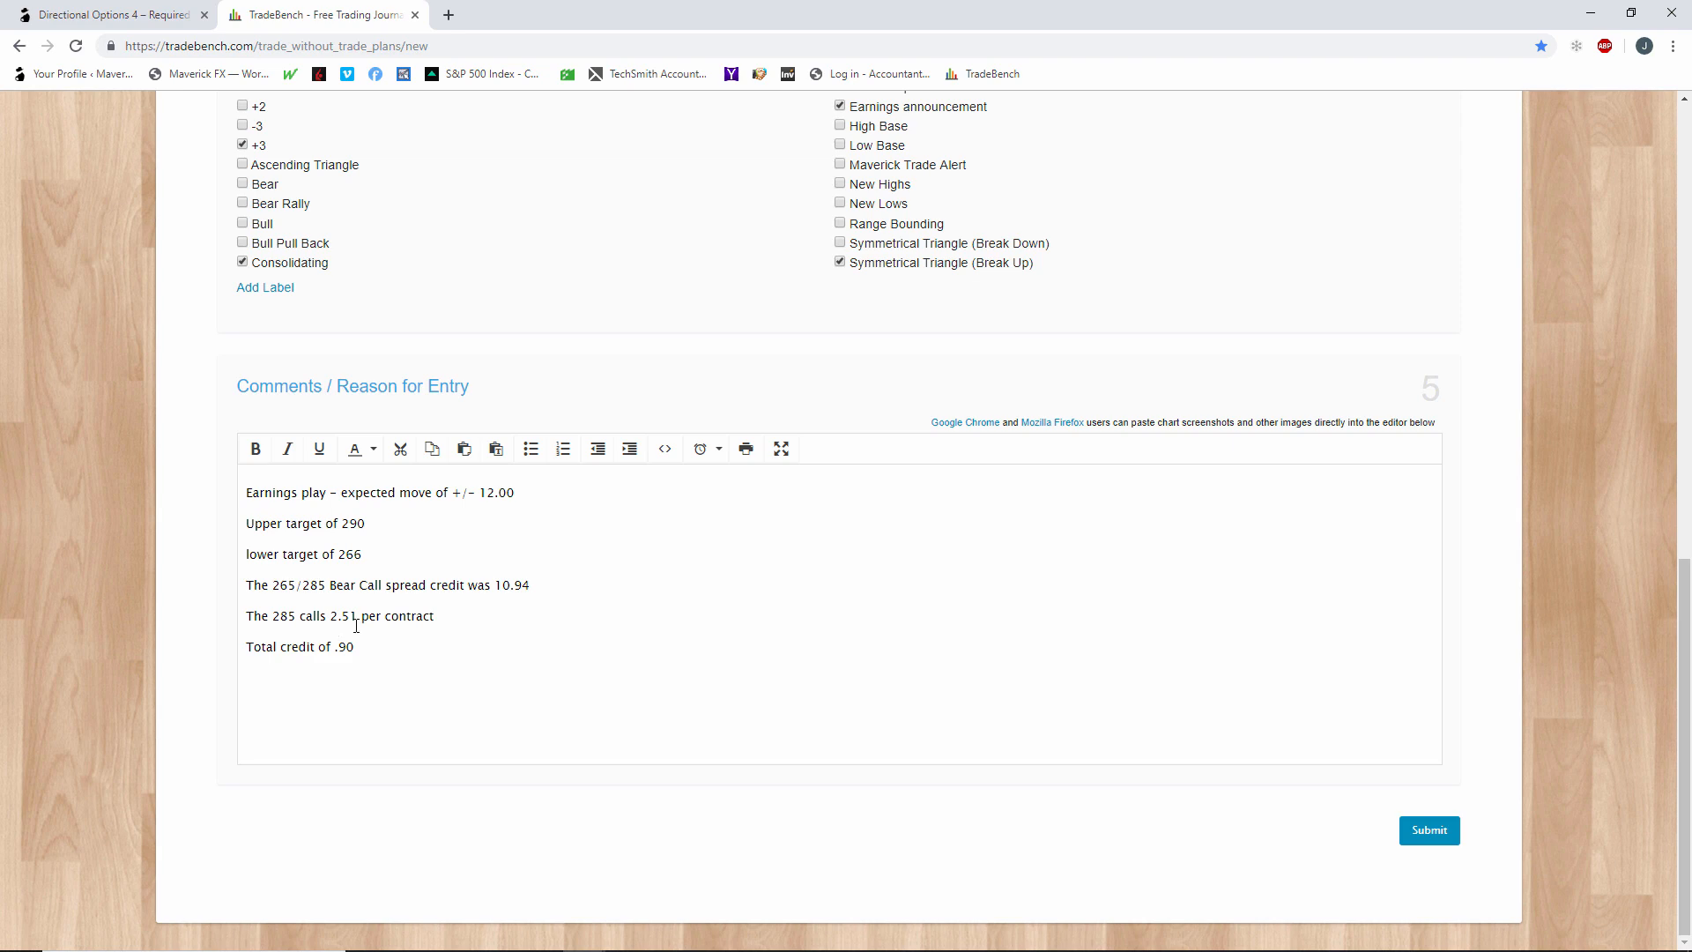
Set the fill price of the ADBE call ratio backspread trade to 2.51.
{"action": "scroll", "coordinate": [901, 687], "scroll_direction": "up", "scroll_amount": 10}
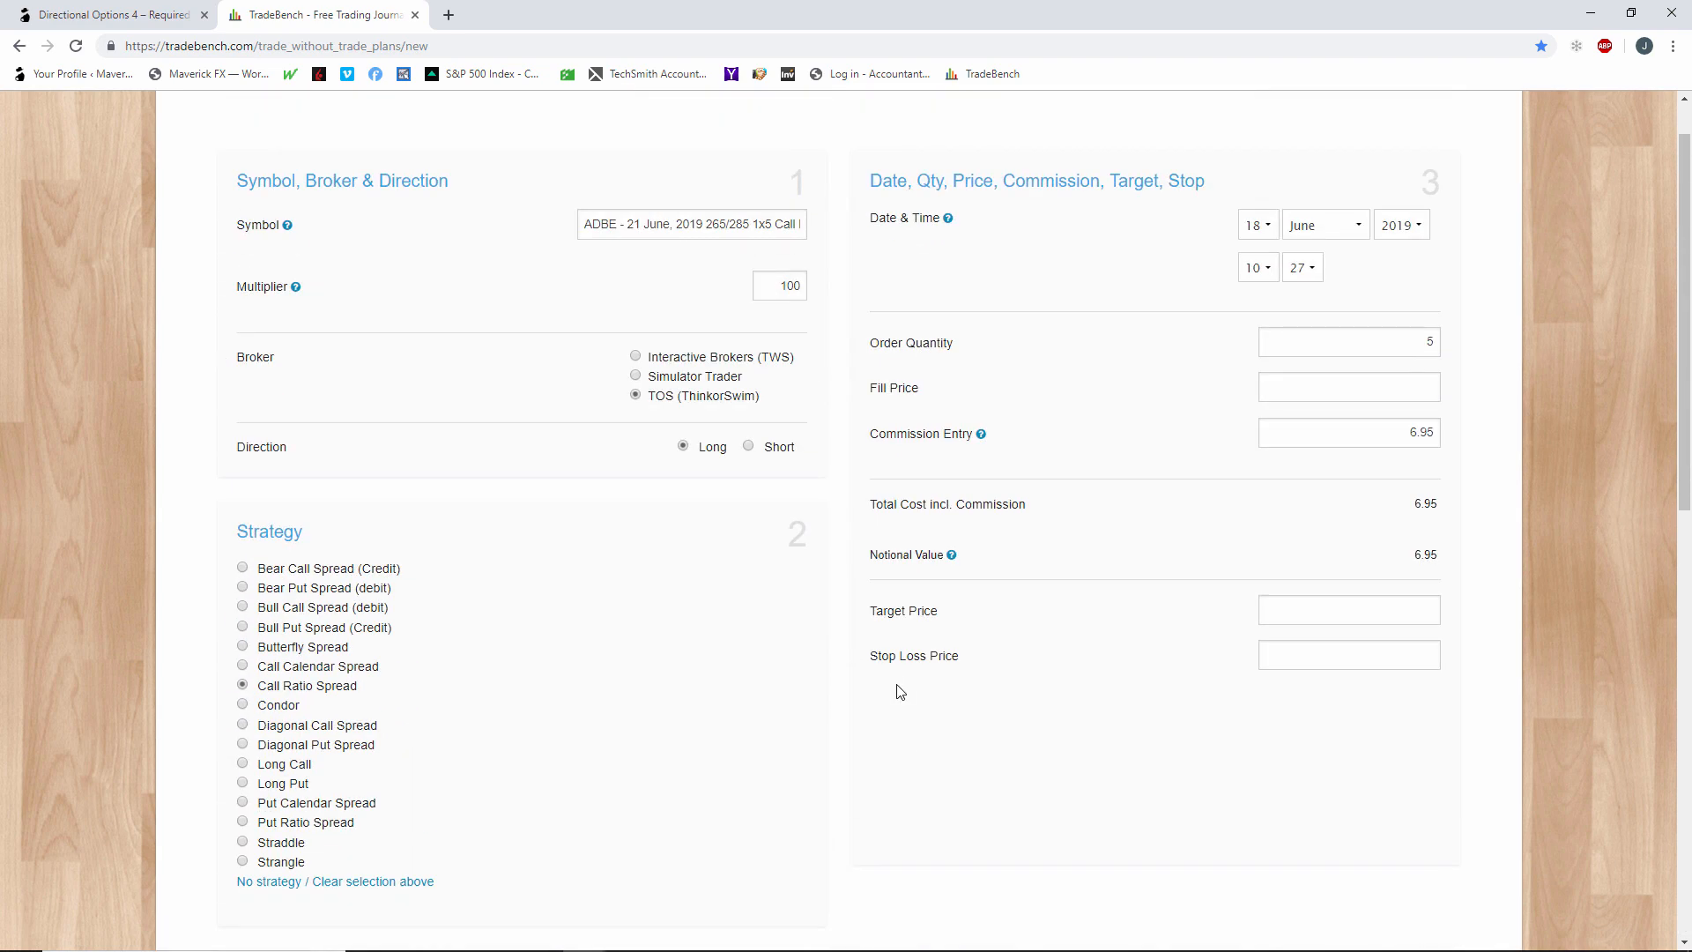
{"action": "left_click", "coordinate": [1331, 388]}
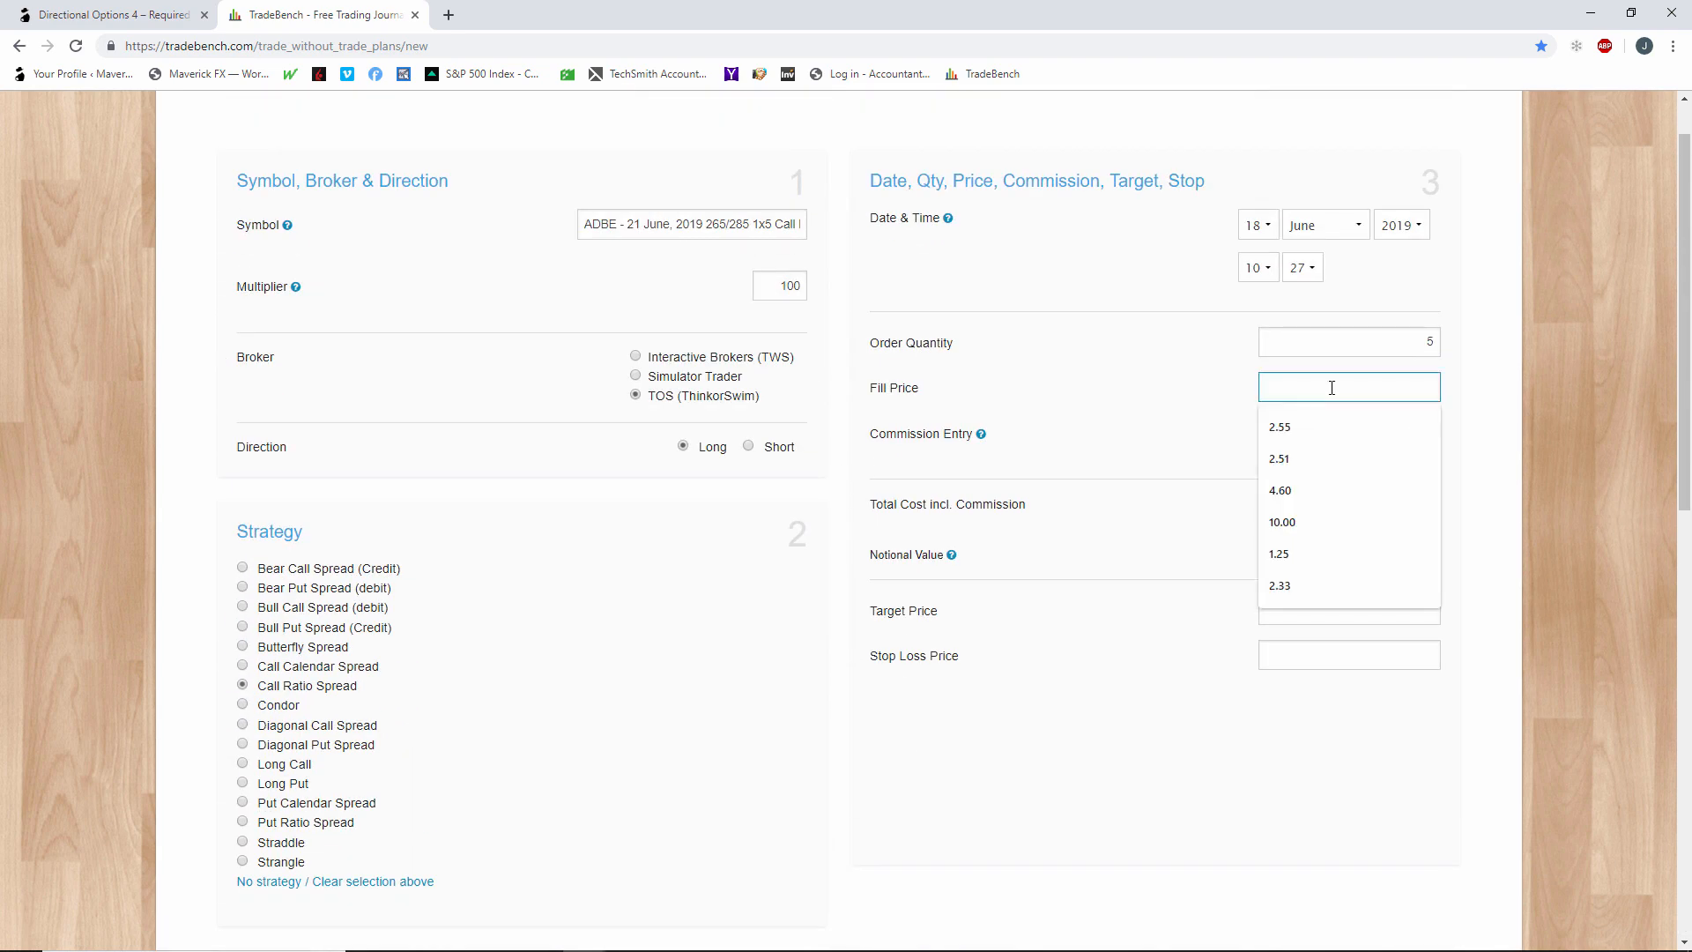
{"action": "type", "text": "2.51"}
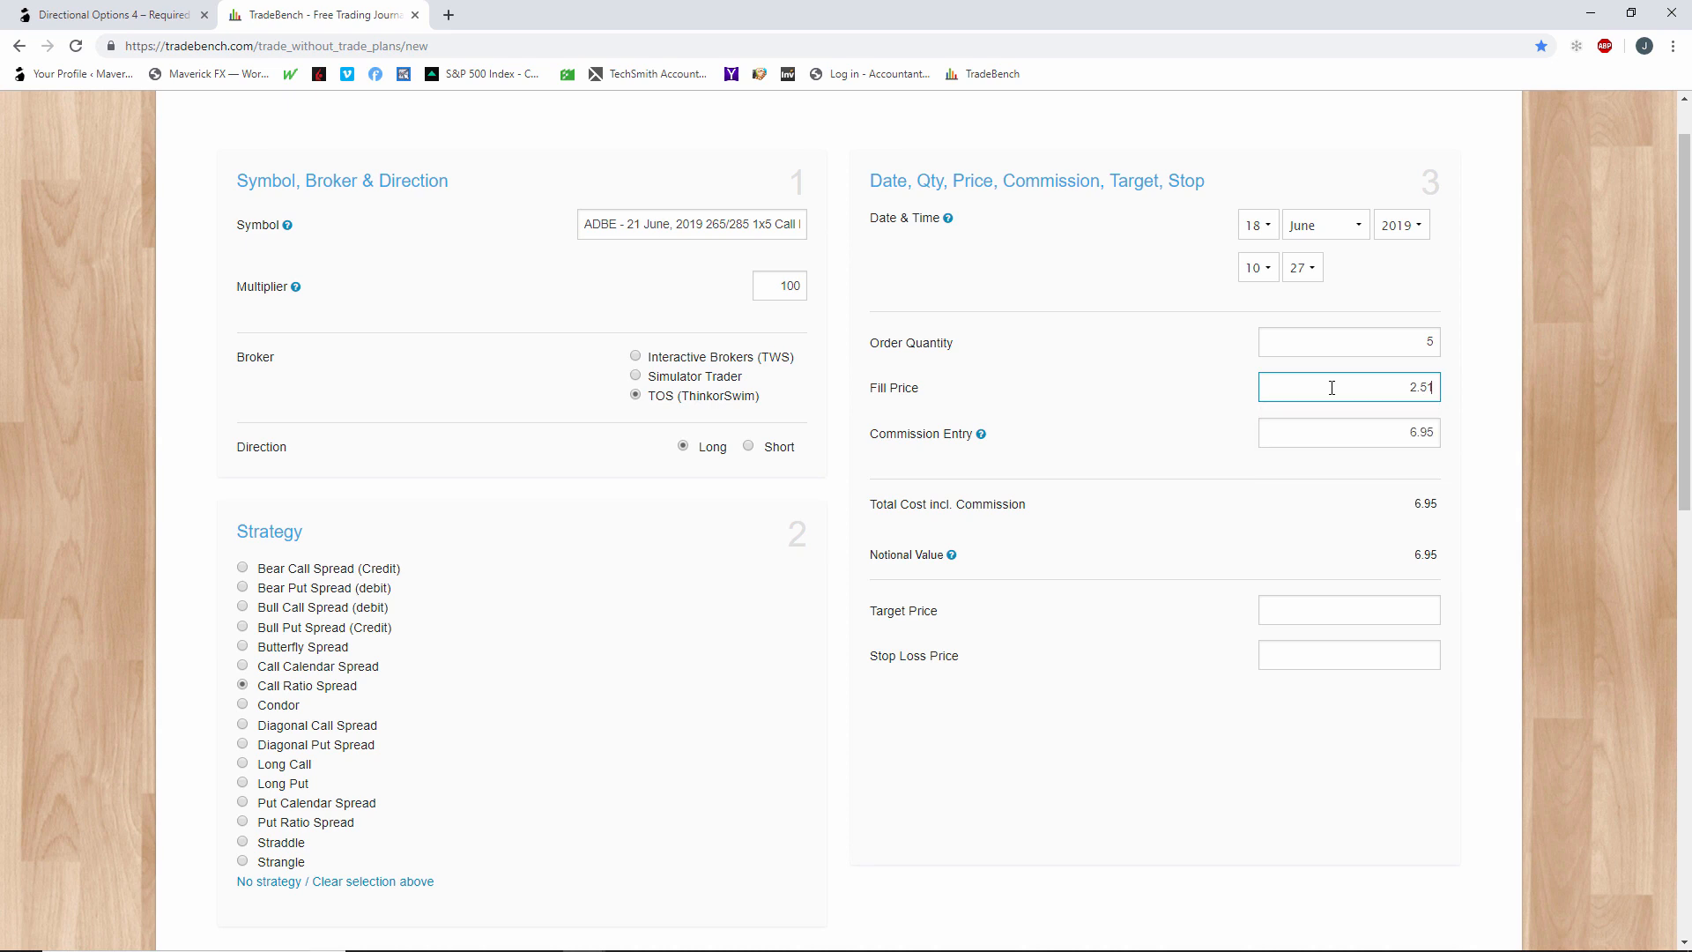
{"action": "left_click", "coordinate": [1222, 454]}
Review the completed trade form, submit it, and check the ADBE 265/285 backspread in the open trades list.
{"action": "scroll", "coordinate": [1013, 608], "scroll_direction": "down", "scroll_amount": 2}
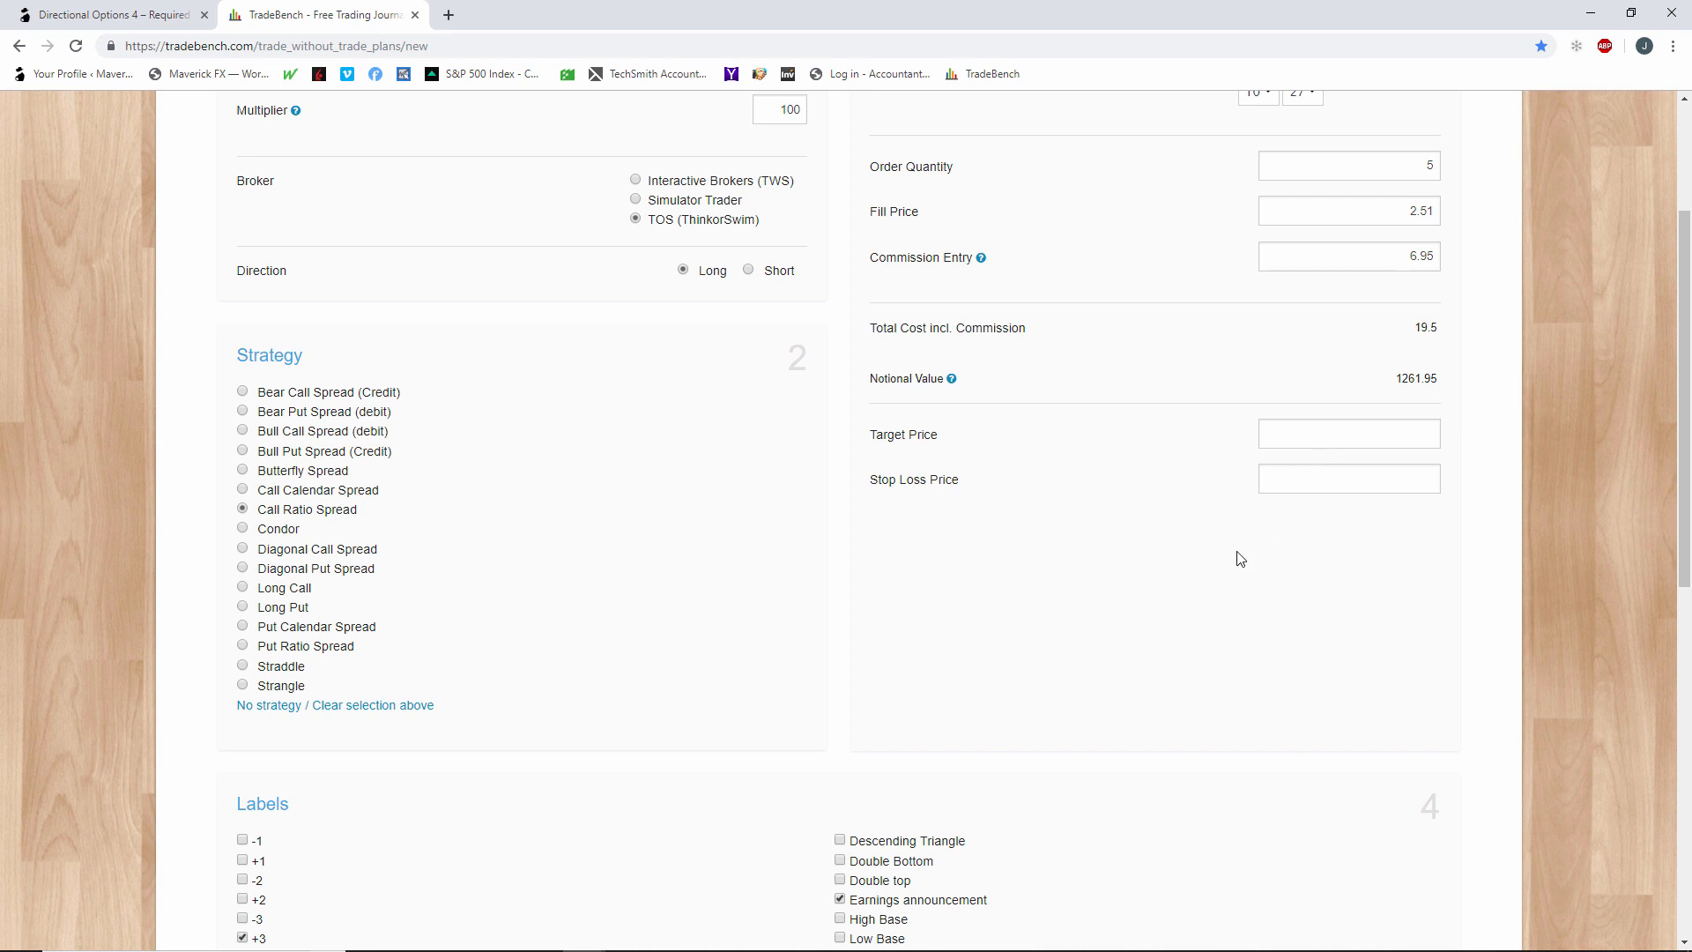
{"action": "scroll", "coordinate": [1236, 553], "scroll_direction": "down", "scroll_amount": 9}
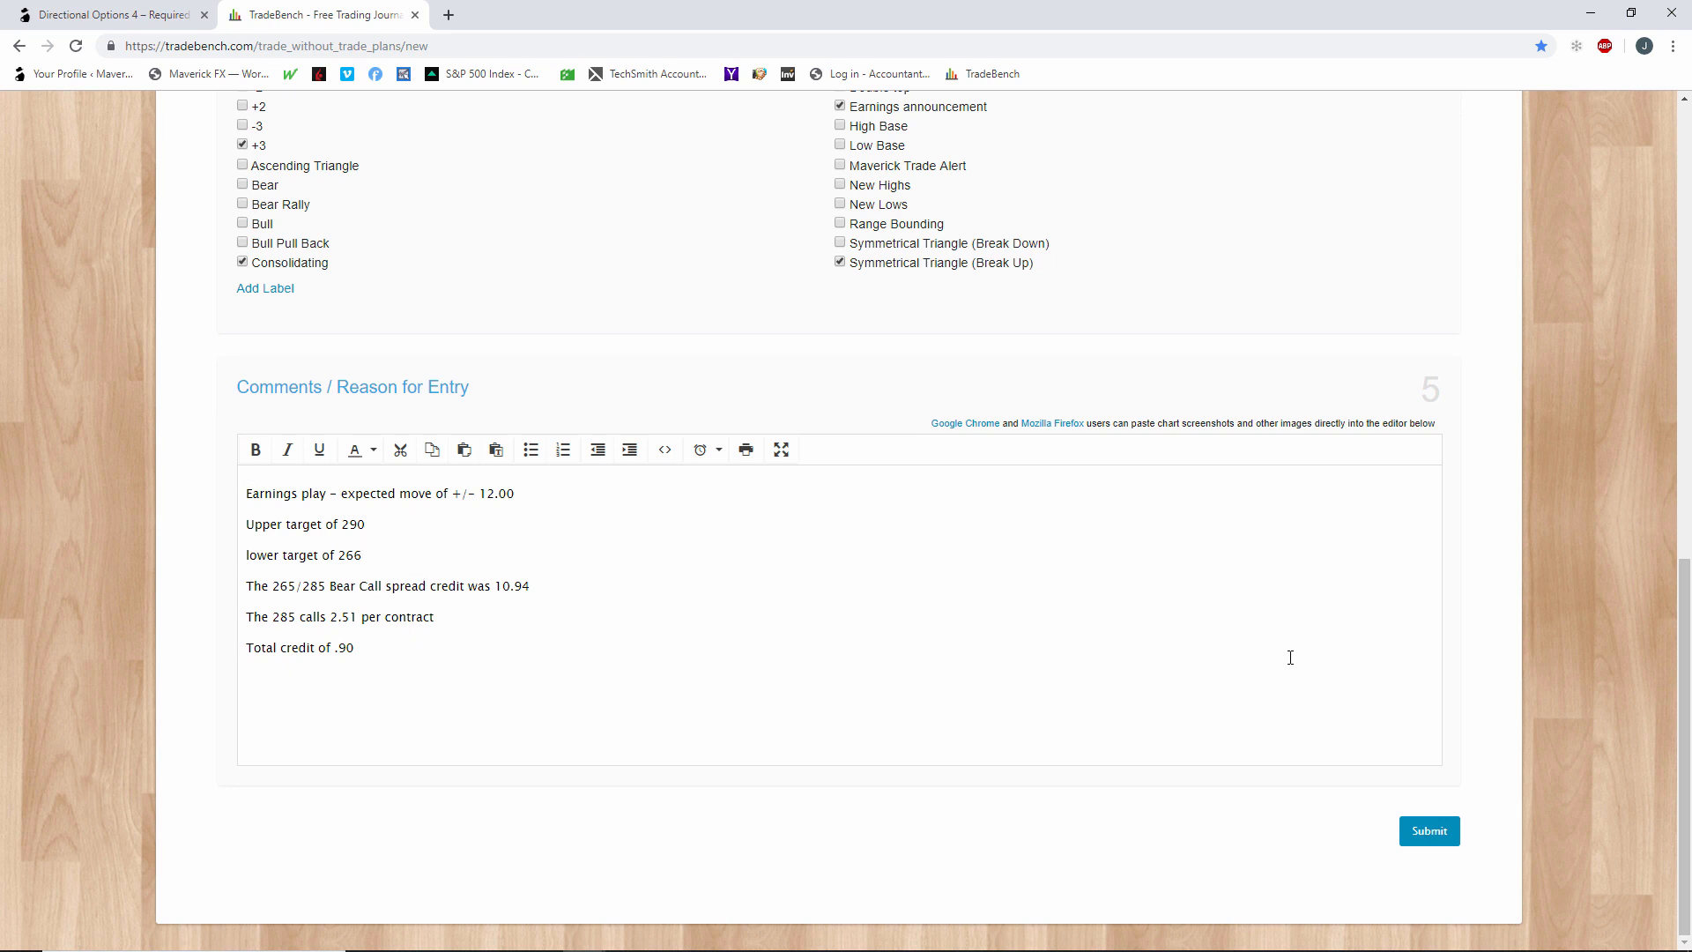
{"action": "scroll", "coordinate": [1290, 658], "scroll_direction": "up", "scroll_amount": 8}
{"action": "scroll", "coordinate": [1269, 649], "scroll_direction": "down", "scroll_amount": 8}
{"action": "left_click", "coordinate": [1405, 833]}
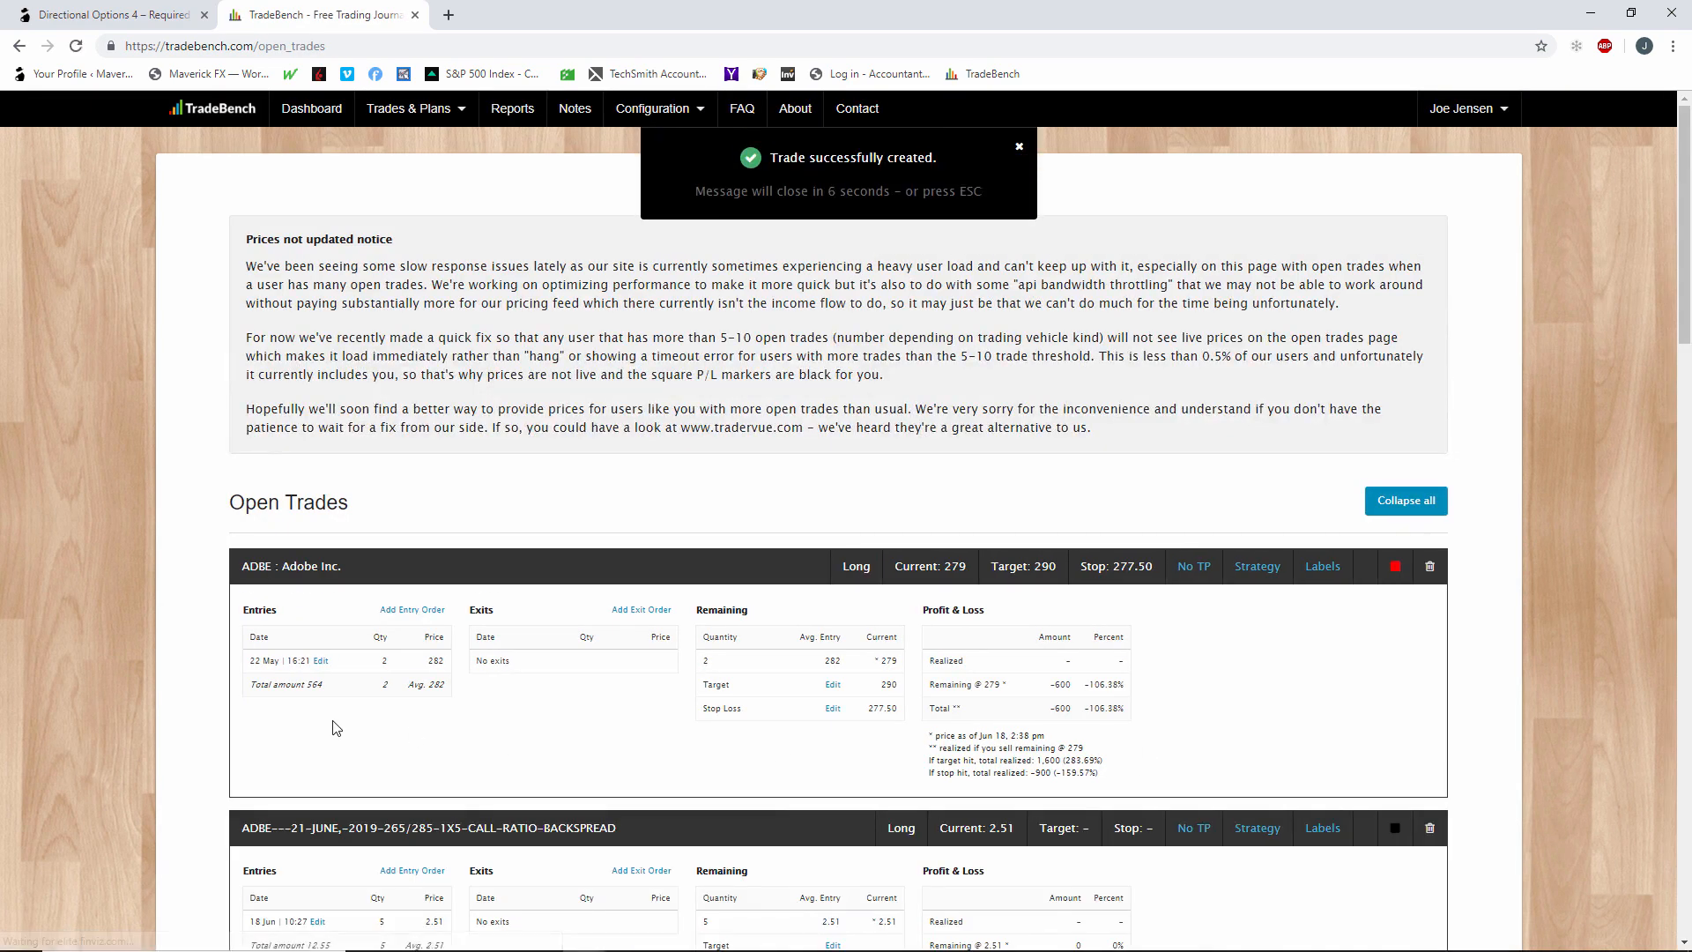
{"action": "scroll", "coordinate": [338, 709], "scroll_direction": "down", "scroll_amount": 3}
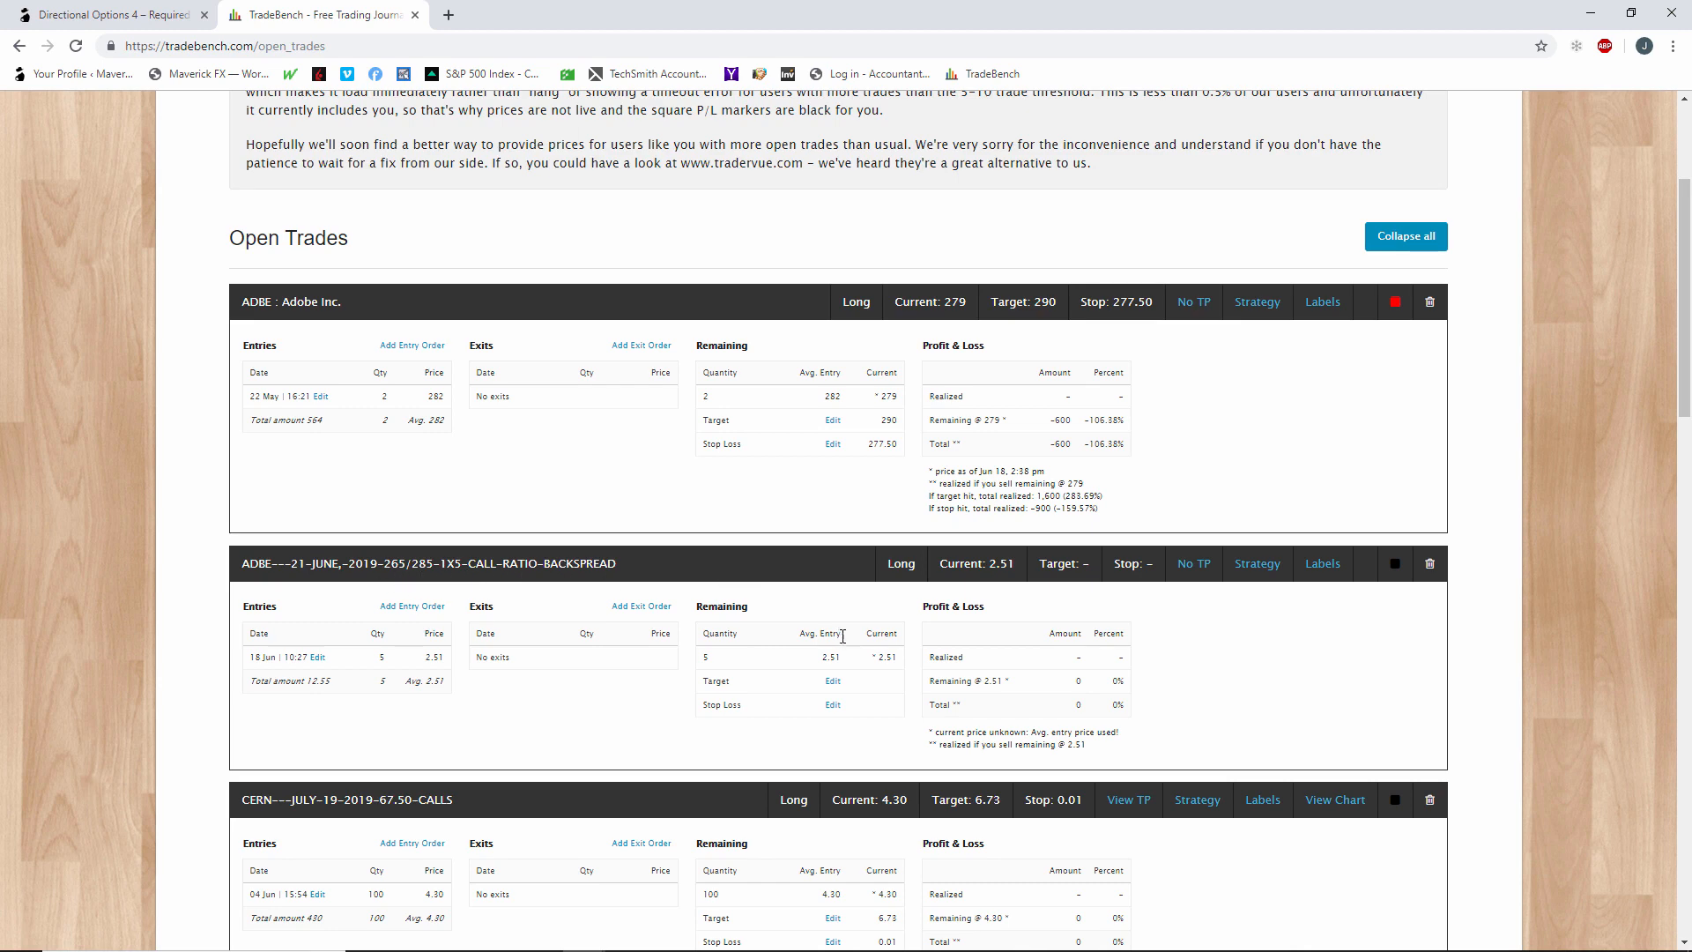
{"action": "scroll", "coordinate": [843, 636], "scroll_direction": "down", "scroll_amount": 3}
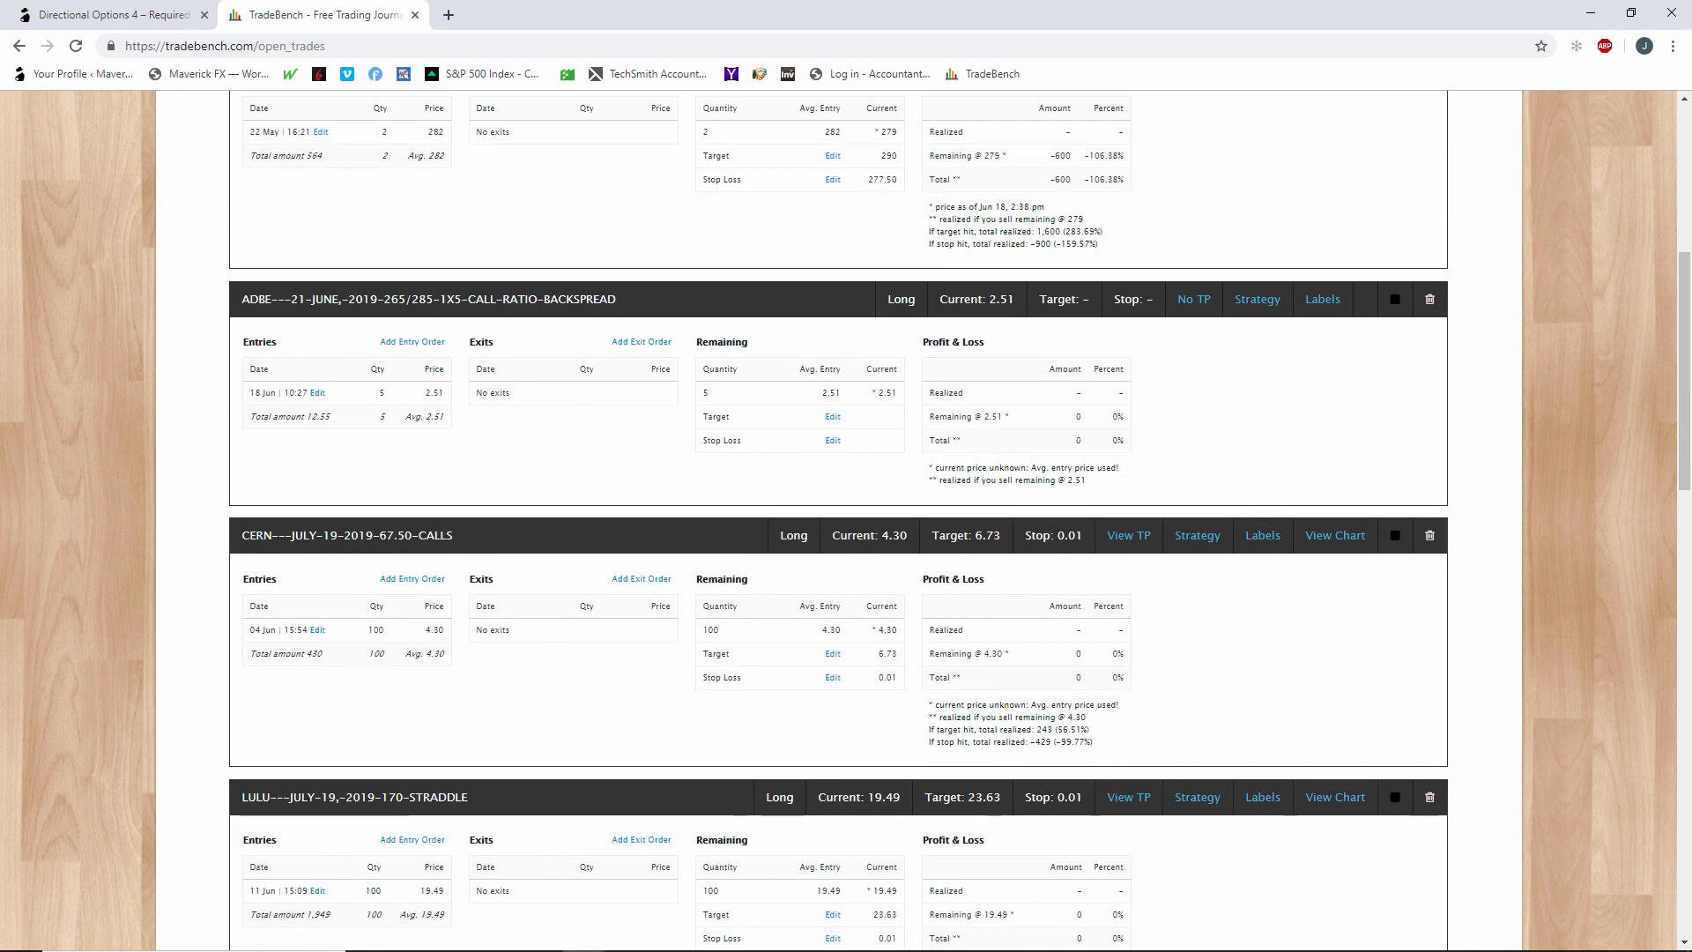
Switch to thinkorswim and examine the ADBE analysis, option chain and position statement.
{"action": "key", "text": "alt+Tab"}
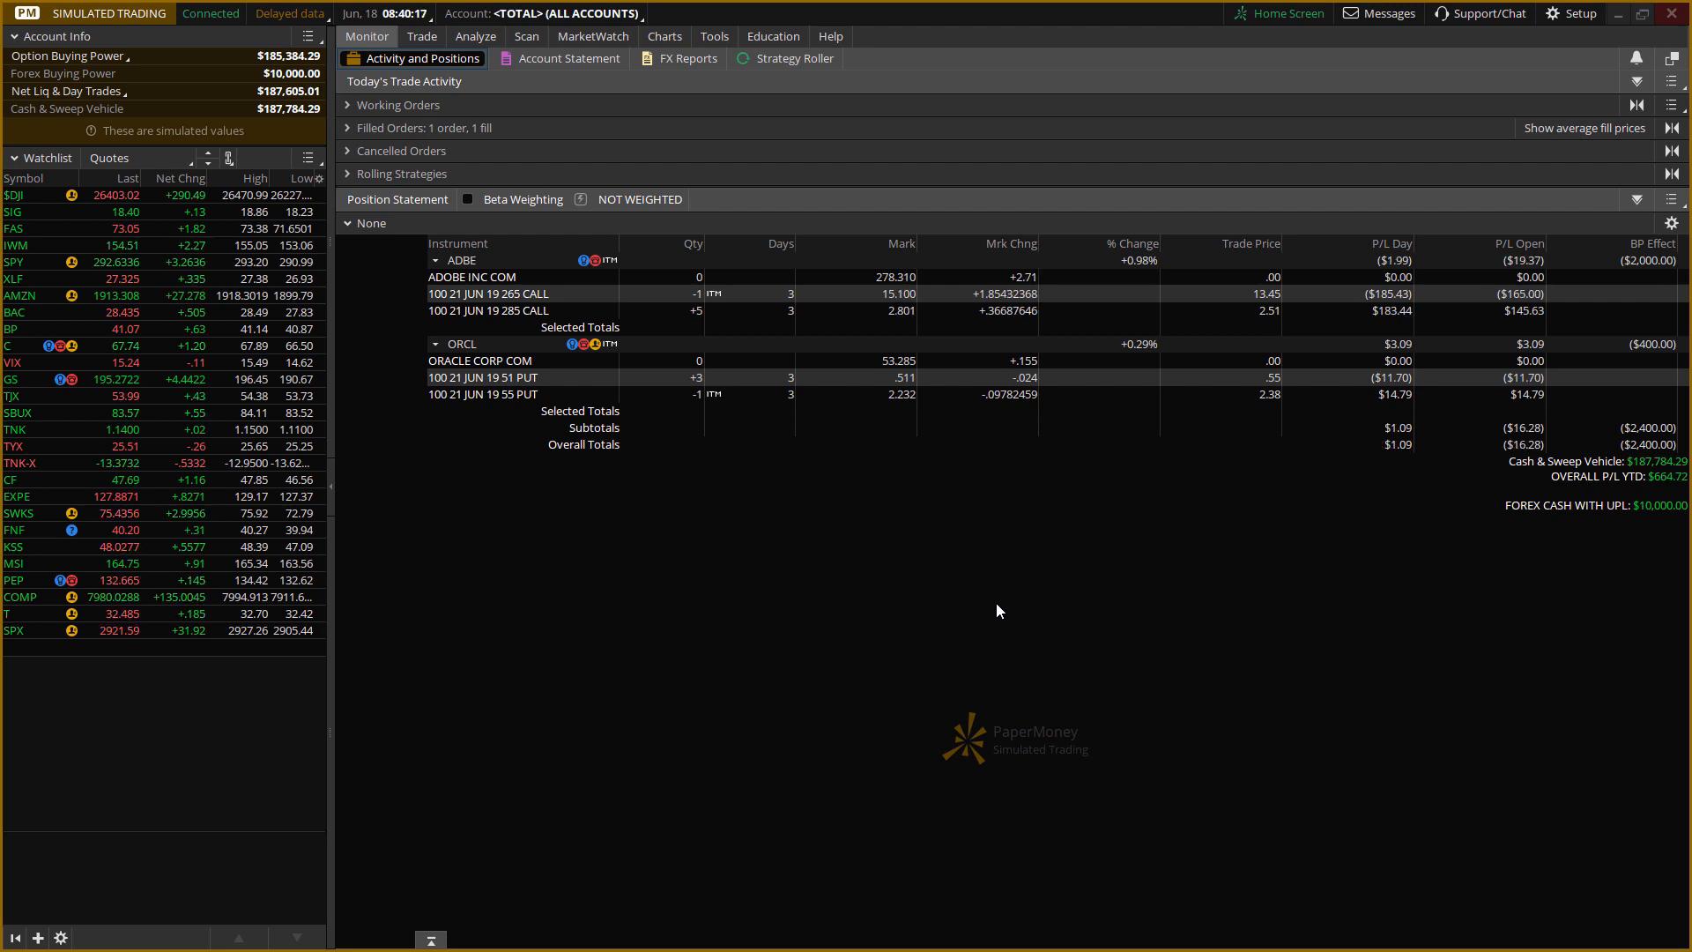
{"action": "left_click", "coordinate": [469, 43]}
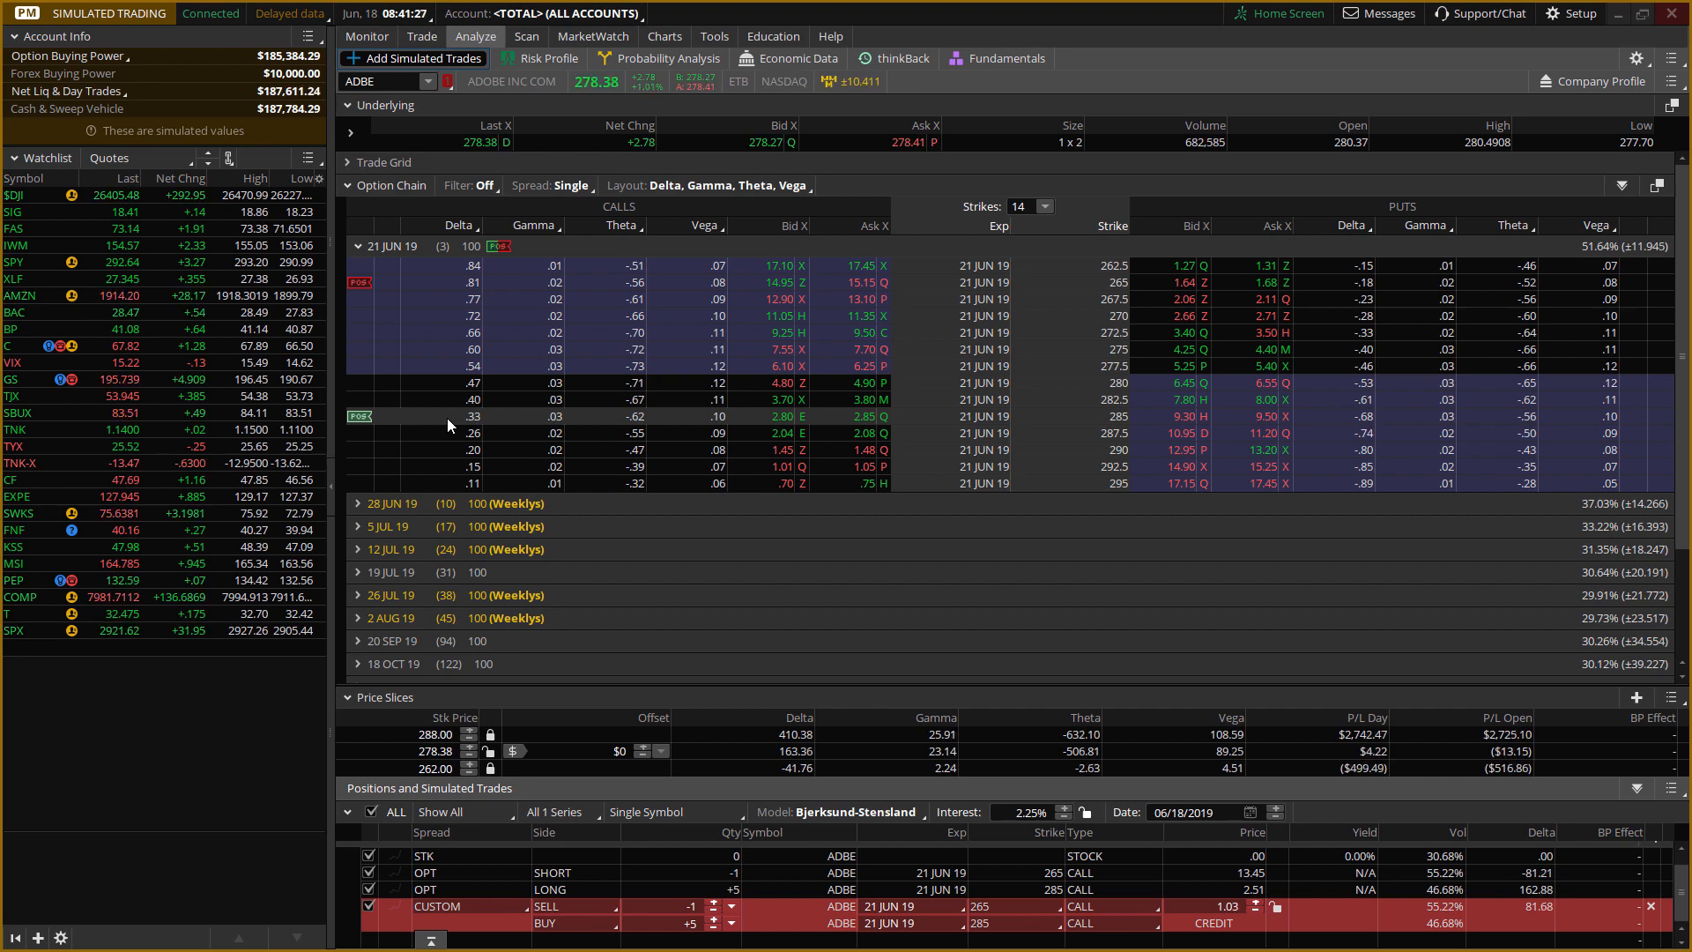
{"action": "left_click", "coordinate": [368, 38]}
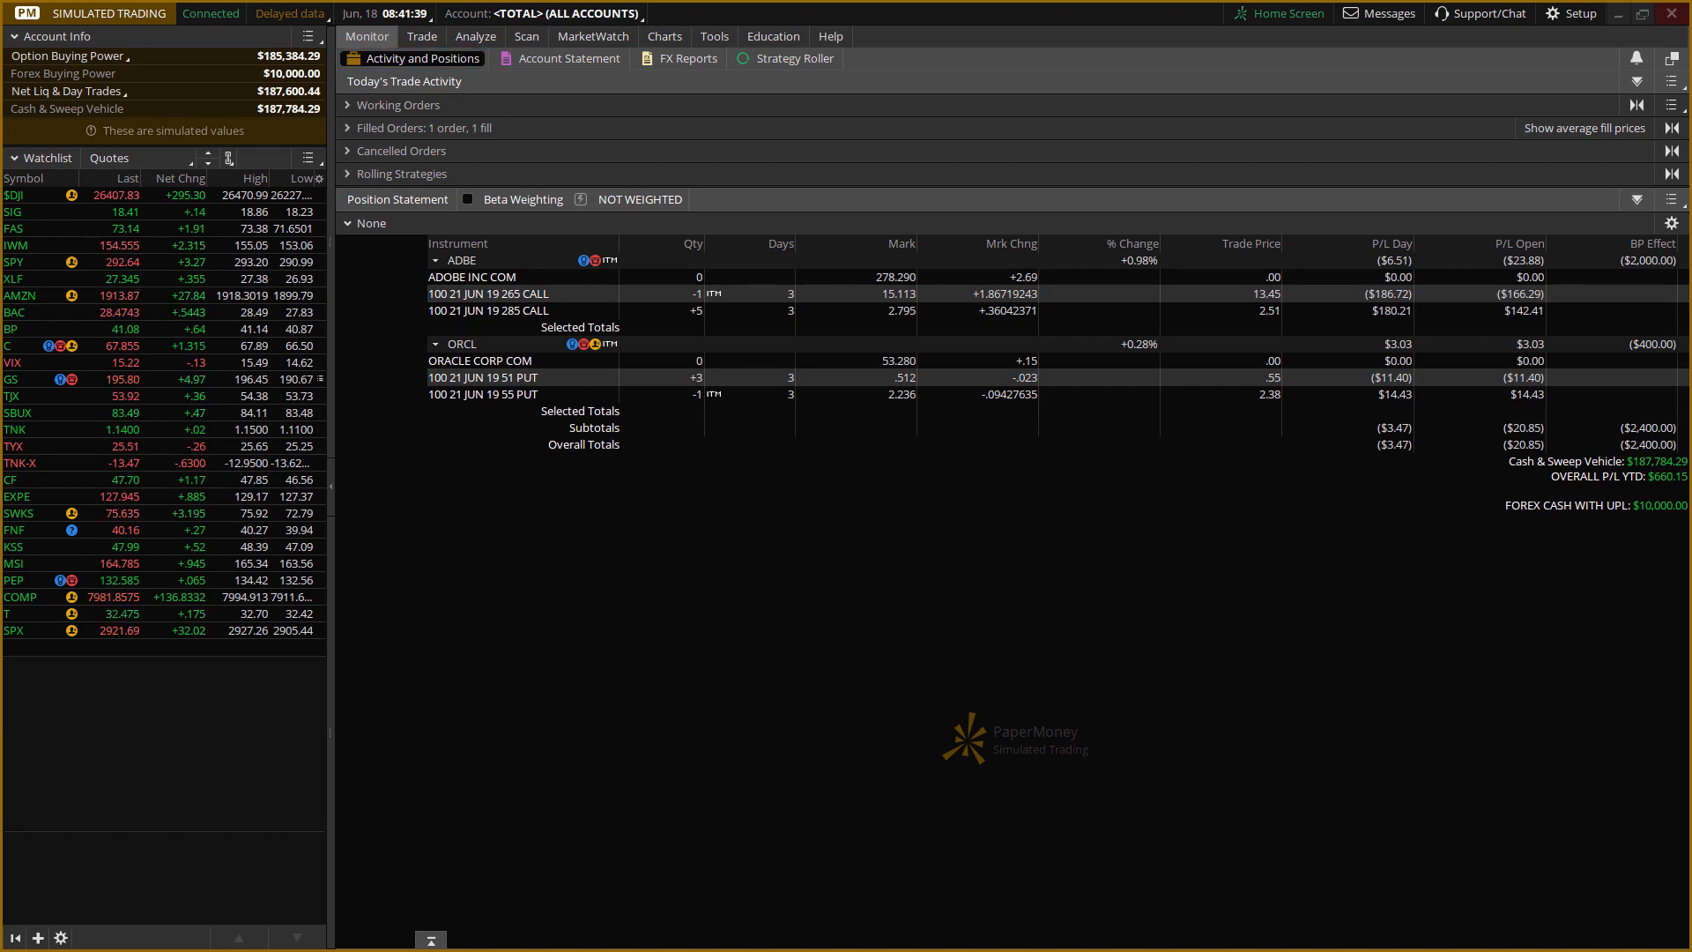
Bring up the Word document on calculating the credit side and clear the figures after "Mark Price:".
{"action": "left_click_drag", "start_coordinate": [0, 274], "coordinate": [1214, 346]}
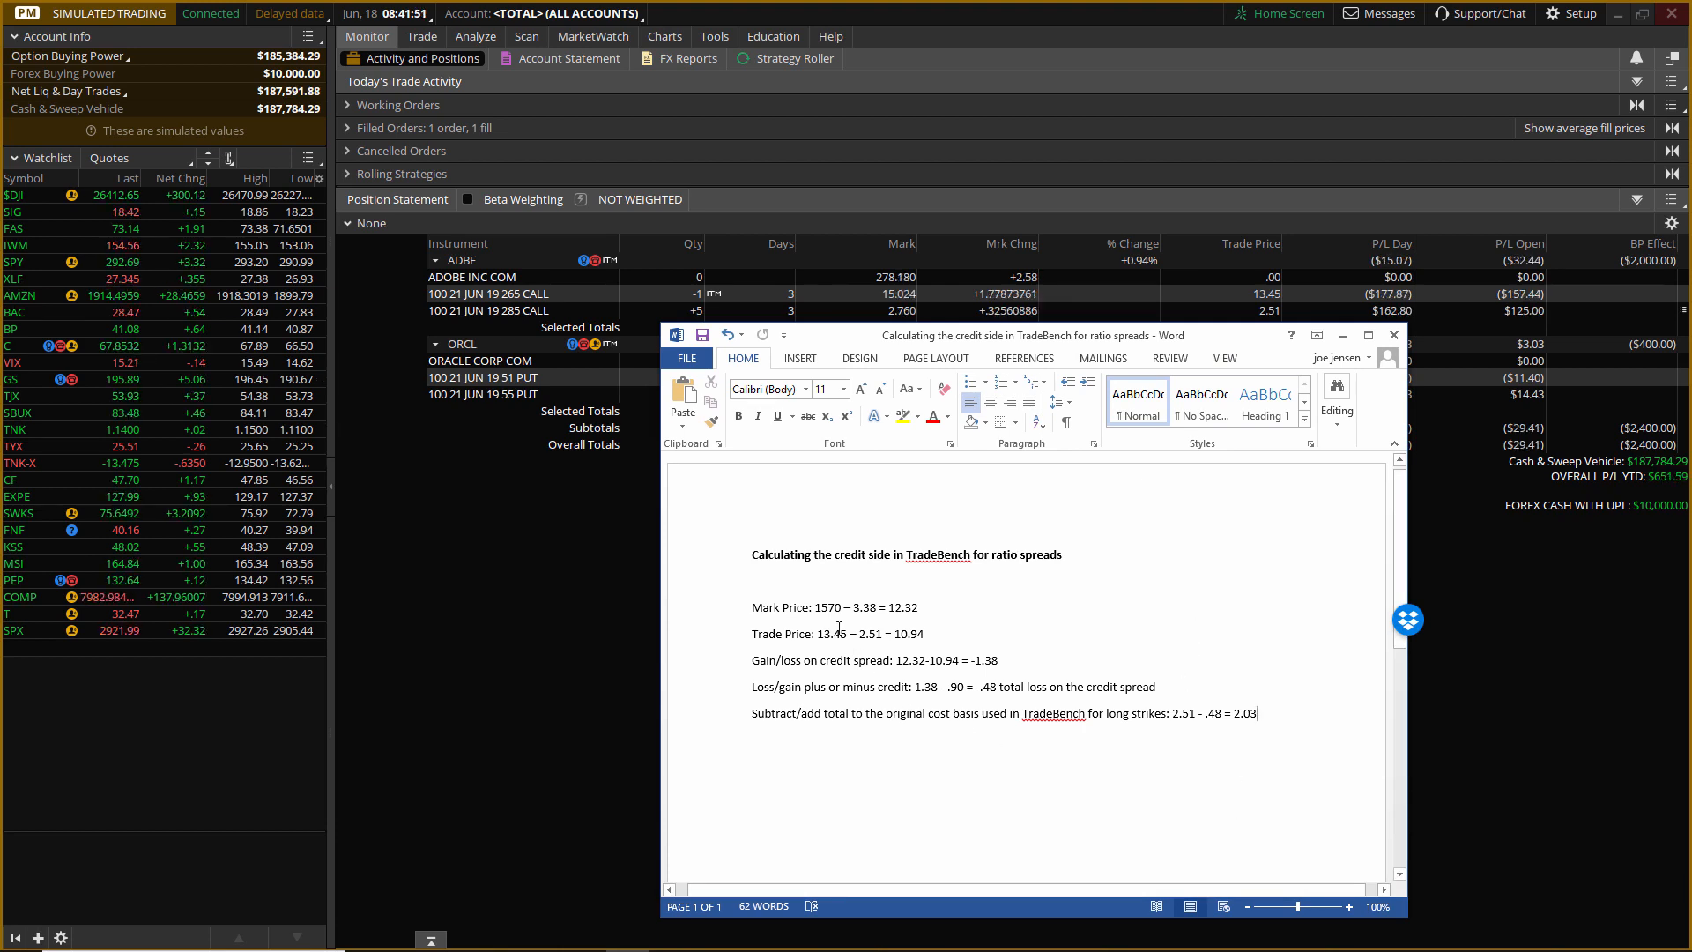
{"action": "left_click", "coordinate": [919, 607]}
{"action": "key", "text": "BackSpace"}
{"action": "key", "text": "BackSpace"}
{"action": "key", "text": "BackSpace"}
{"action": "key", "text": "BackSpace"}
{"action": "key", "text": "BackSpace"}
{"action": "key", "text": "BackSpace"}
{"action": "key", "text": "BackSpace"}
{"action": "key", "text": "BackSpace"}
{"action": "key", "text": "BackSpace"}
{"action": "key", "text": "BackSpace"}
{"action": "key", "text": "BackSpace"}
{"action": "key", "text": "BackSpace"}
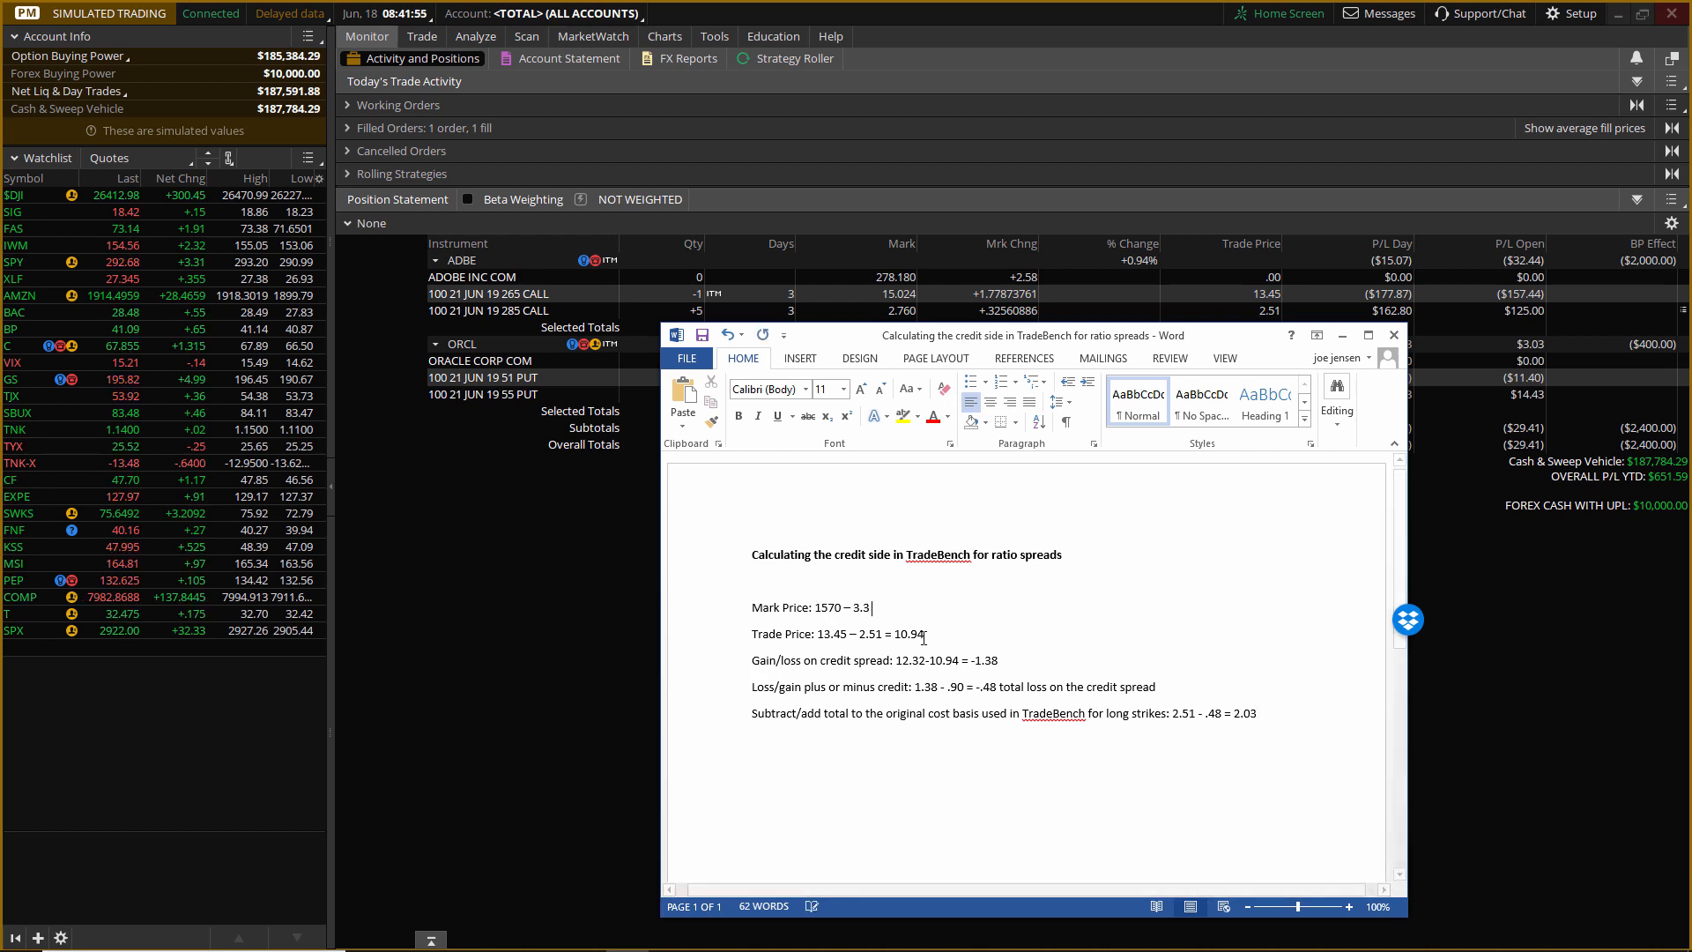
{"action": "key", "text": "BackSpace"}
{"action": "key", "text": "BackSpace"}
{"action": "key", "text": "BackSpace"}
{"action": "key", "text": "BackSpace"}
{"action": "key", "text": "BackSpace"}
{"action": "key", "text": "BackSpace"}
{"action": "key", "text": "BackSpace"}
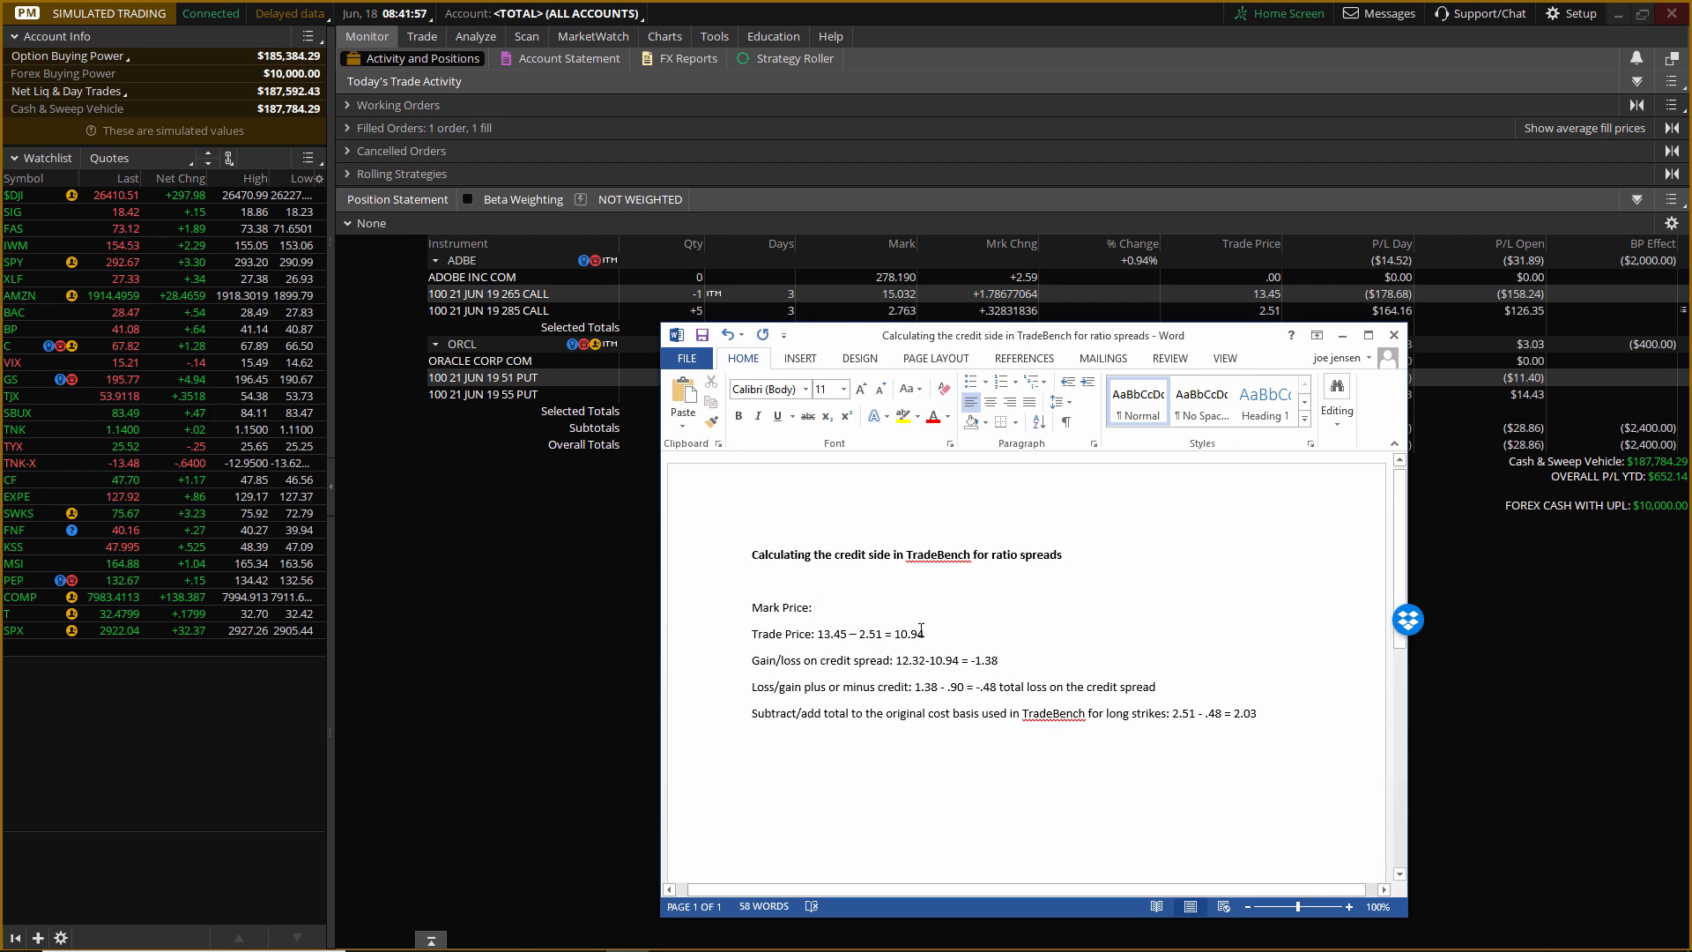
Clear the calculation after "Trade Price:" so only the label is left.
{"action": "left_click", "coordinate": [924, 637]}
{"action": "key", "text": "BackSpace"}
{"action": "key", "text": "BackSpace"}
{"action": "key", "text": "BackSpace"}
{"action": "key", "text": "BackSpace"}
{"action": "key", "text": "BackSpace"}
{"action": "key", "text": "BackSpace"}
{"action": "key", "text": "BackSpace"}
{"action": "key", "text": "BackSpace"}
{"action": "key", "text": "BackSpace"}
{"action": "key", "text": "BackSpace"}
{"action": "key", "text": "BackSpace"}
{"action": "key", "text": "BackSpace"}
{"action": "key", "text": "BackSpace"}
{"action": "key", "text": "BackSpace"}
{"action": "key", "text": "BackSpace"}
{"action": "key", "text": "BackSpace"}
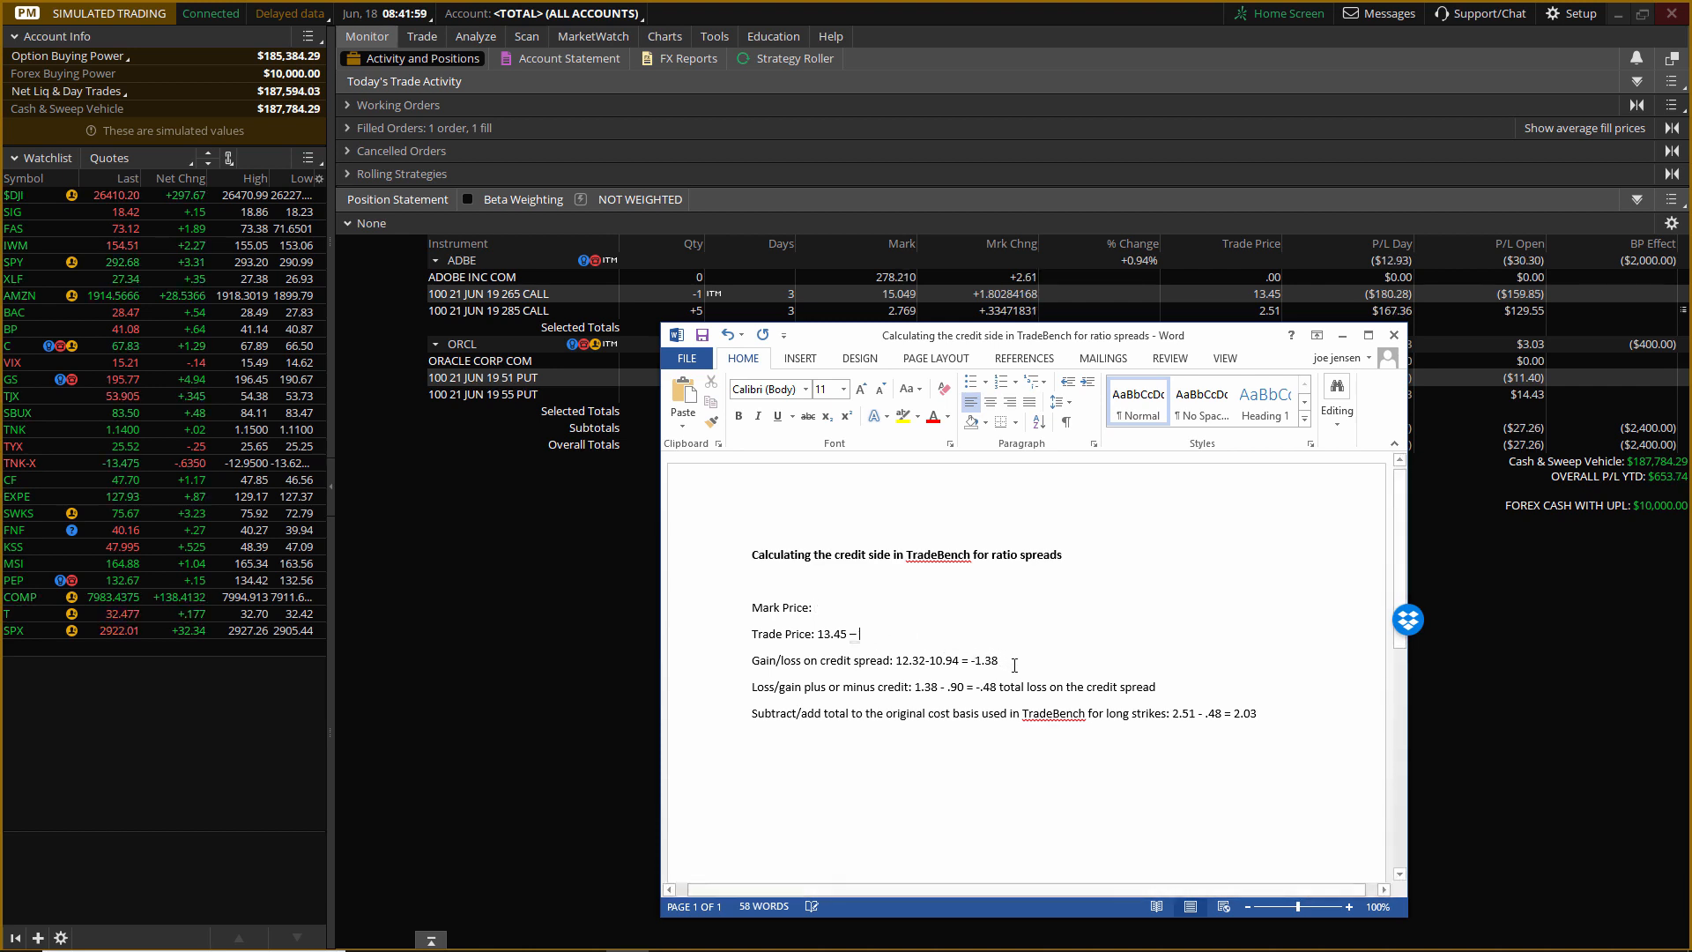
{"action": "key", "text": "BackSpace"}
{"action": "key", "text": "BackSpace"}
{"action": "key", "text": "BackSpace"}
{"action": "key", "text": "BackSpace"}
Remove the calculation after "Gain/loss on credit spread:", keeping the label.
{"action": "left_click", "coordinate": [1000, 660]}
{"action": "key", "text": "BackSpace"}
{"action": "key", "text": "BackSpace"}
{"action": "key", "text": "BackSpace"}
{"action": "key", "text": "BackSpace"}
{"action": "key", "text": "BackSpace"}
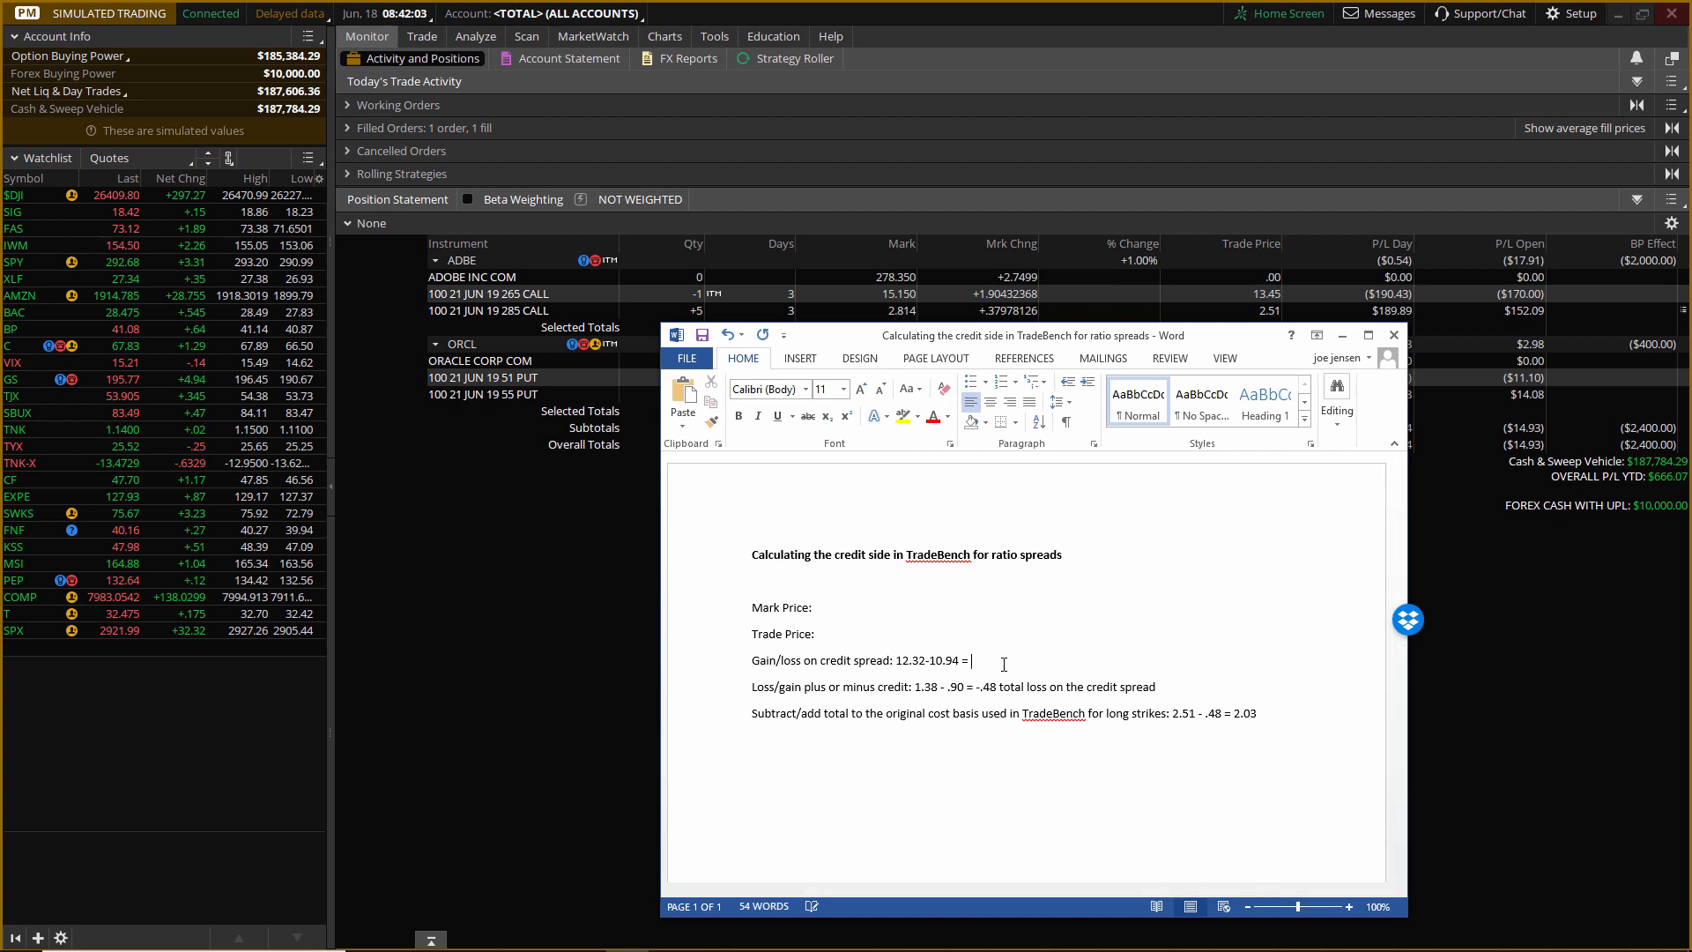
{"action": "key", "text": "BackSpace"}
{"action": "key", "text": "BackSpace"}
{"action": "key", "text": "BackSpace"}
{"action": "key", "text": "BackSpace"}
{"action": "key", "text": "BackSpace"}
{"action": "key", "text": "BackSpace"}
{"action": "key", "text": "BackSpace"}
{"action": "key", "text": "BackSpace"}
{"action": "key", "text": "BackSpace"}
{"action": "key", "text": "BackSpace"}
{"action": "key", "text": "BackSpace"}
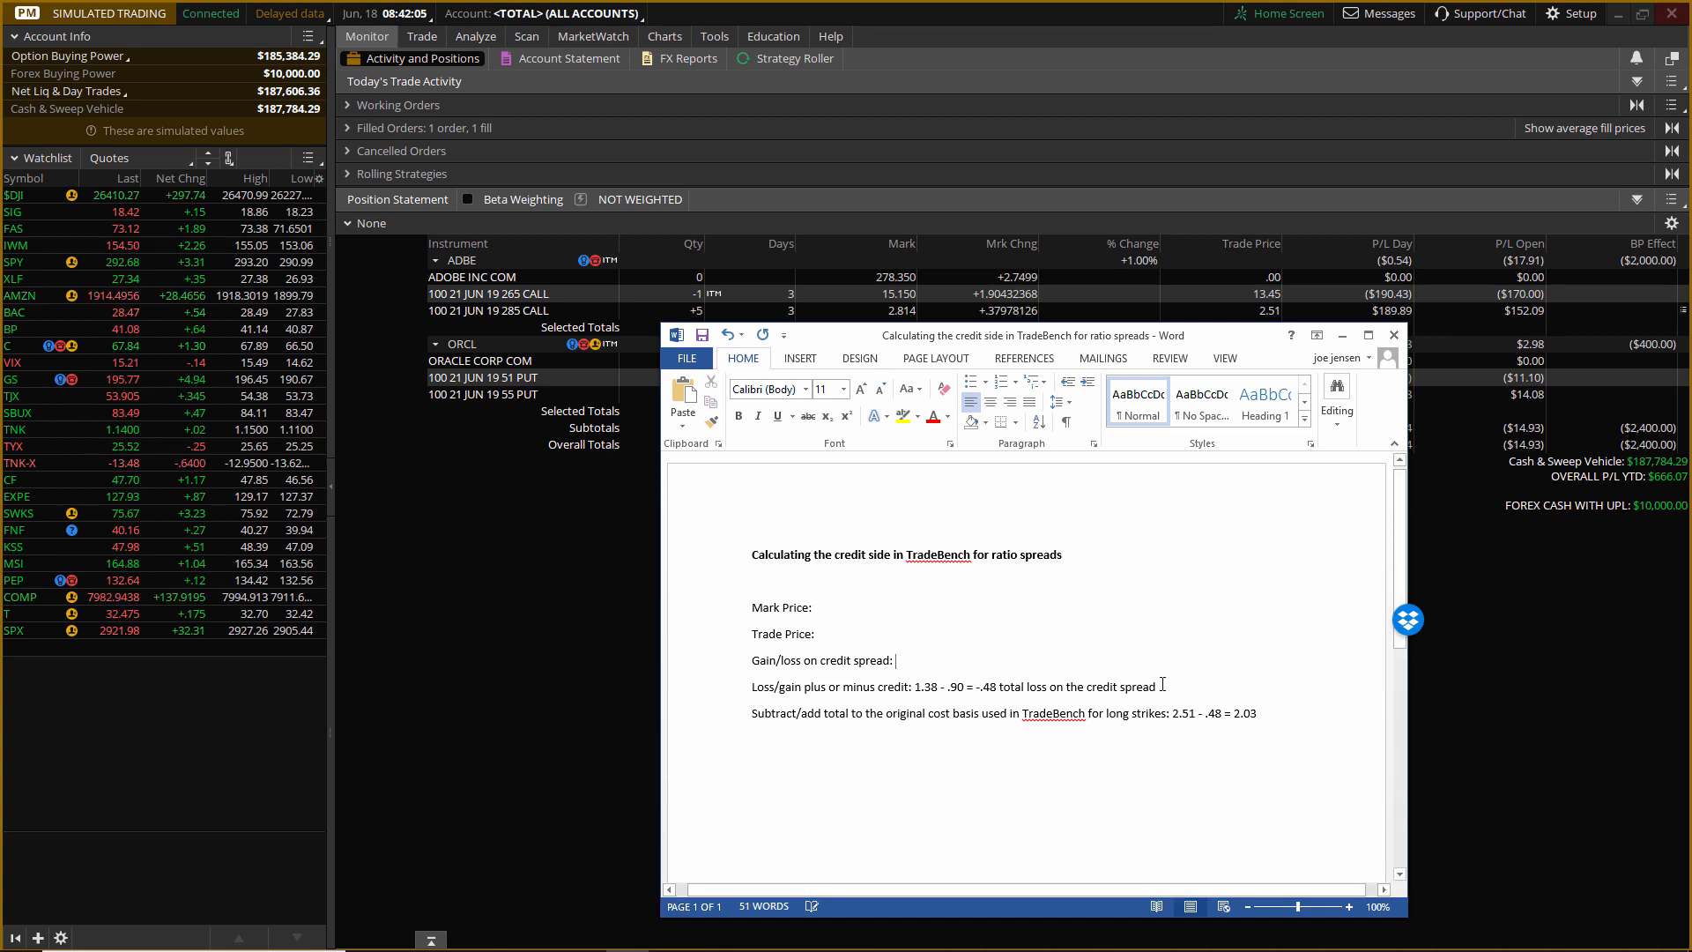
Delete the calculation and the remark about total loss after "Loss/gain plus or minus credit:".
{"action": "key", "text": "BackSpace"}
{"action": "key", "text": "BackSpace"}
{"action": "key", "text": "BackSpace"}
{"action": "key", "text": "BackSpace"}
{"action": "key", "text": "BackSpace"}
{"action": "key", "text": "BackSpace"}
{"action": "key", "text": "BackSpace"}
{"action": "key", "text": "BackSpace"}
{"action": "key", "text": "BackSpace"}
{"action": "key", "text": "BackSpace"}
{"action": "key", "text": "BackSpace"}
{"action": "key", "text": "BackSpace"}
{"action": "key", "text": "BackSpace"}
{"action": "key", "text": "BackSpace"}
{"action": "key", "text": "BackSpace"}
{"action": "key", "text": "BackSpace"}
{"action": "key", "text": "BackSpace"}
{"action": "key", "text": "BackSpace"}
{"action": "key", "text": "BackSpace"}
{"action": "key", "text": "BackSpace"}
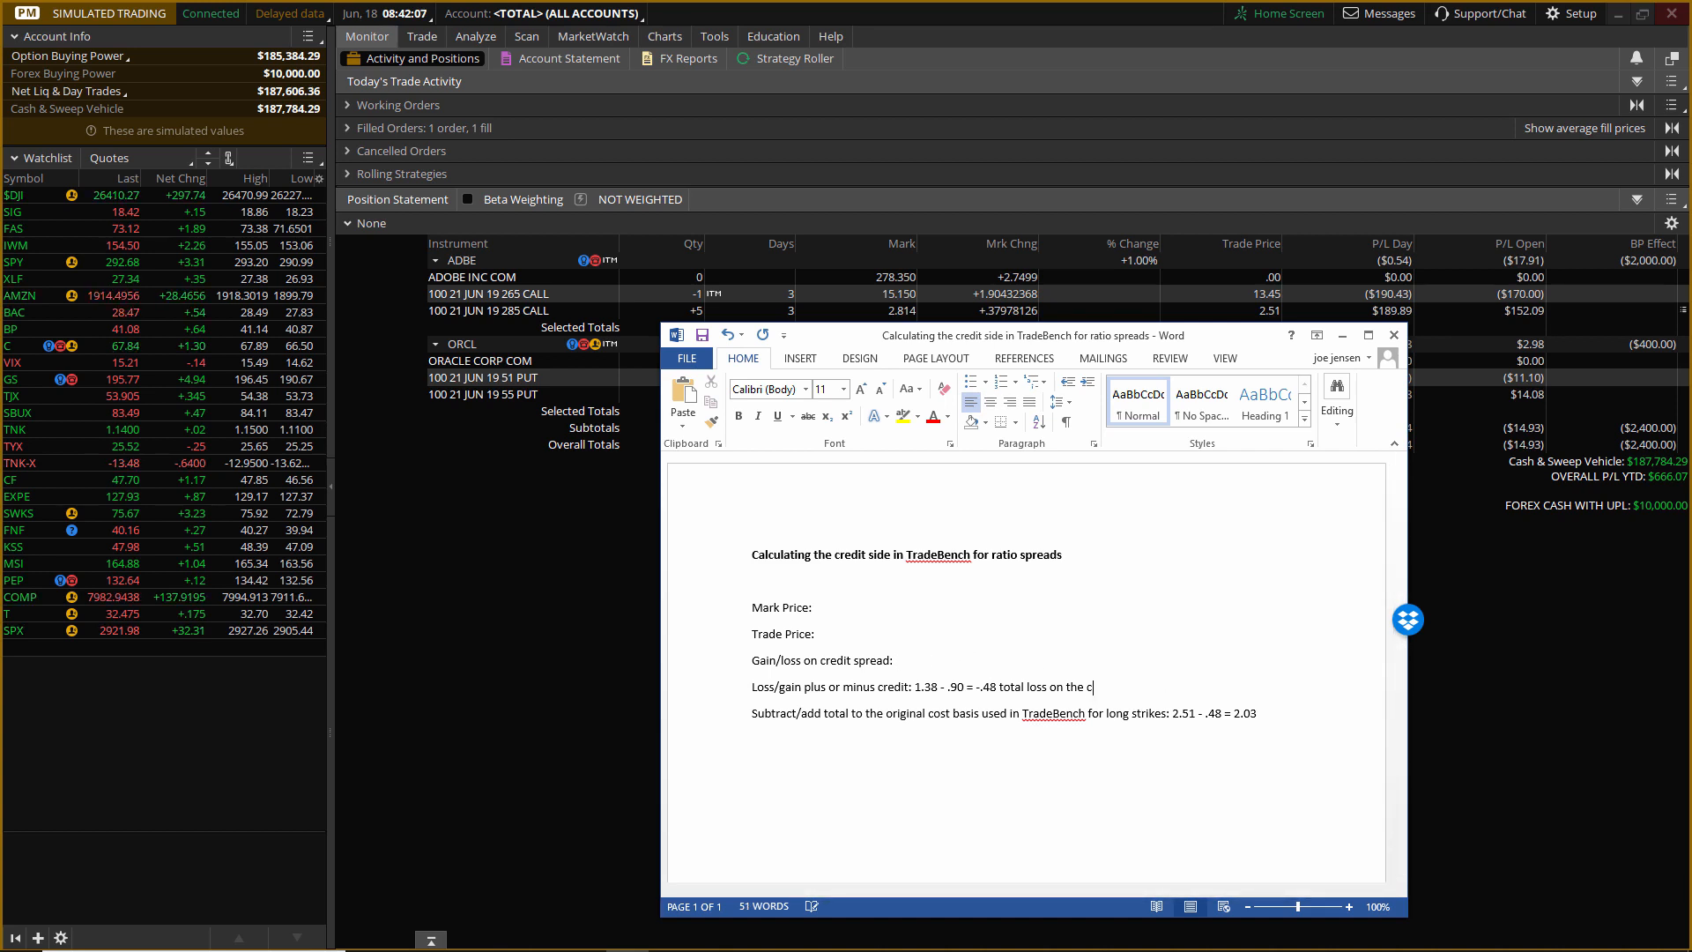
{"action": "key", "text": "BackSpace"}
{"action": "key", "text": "BackSpace"}
{"action": "key", "text": "BackSpace"}
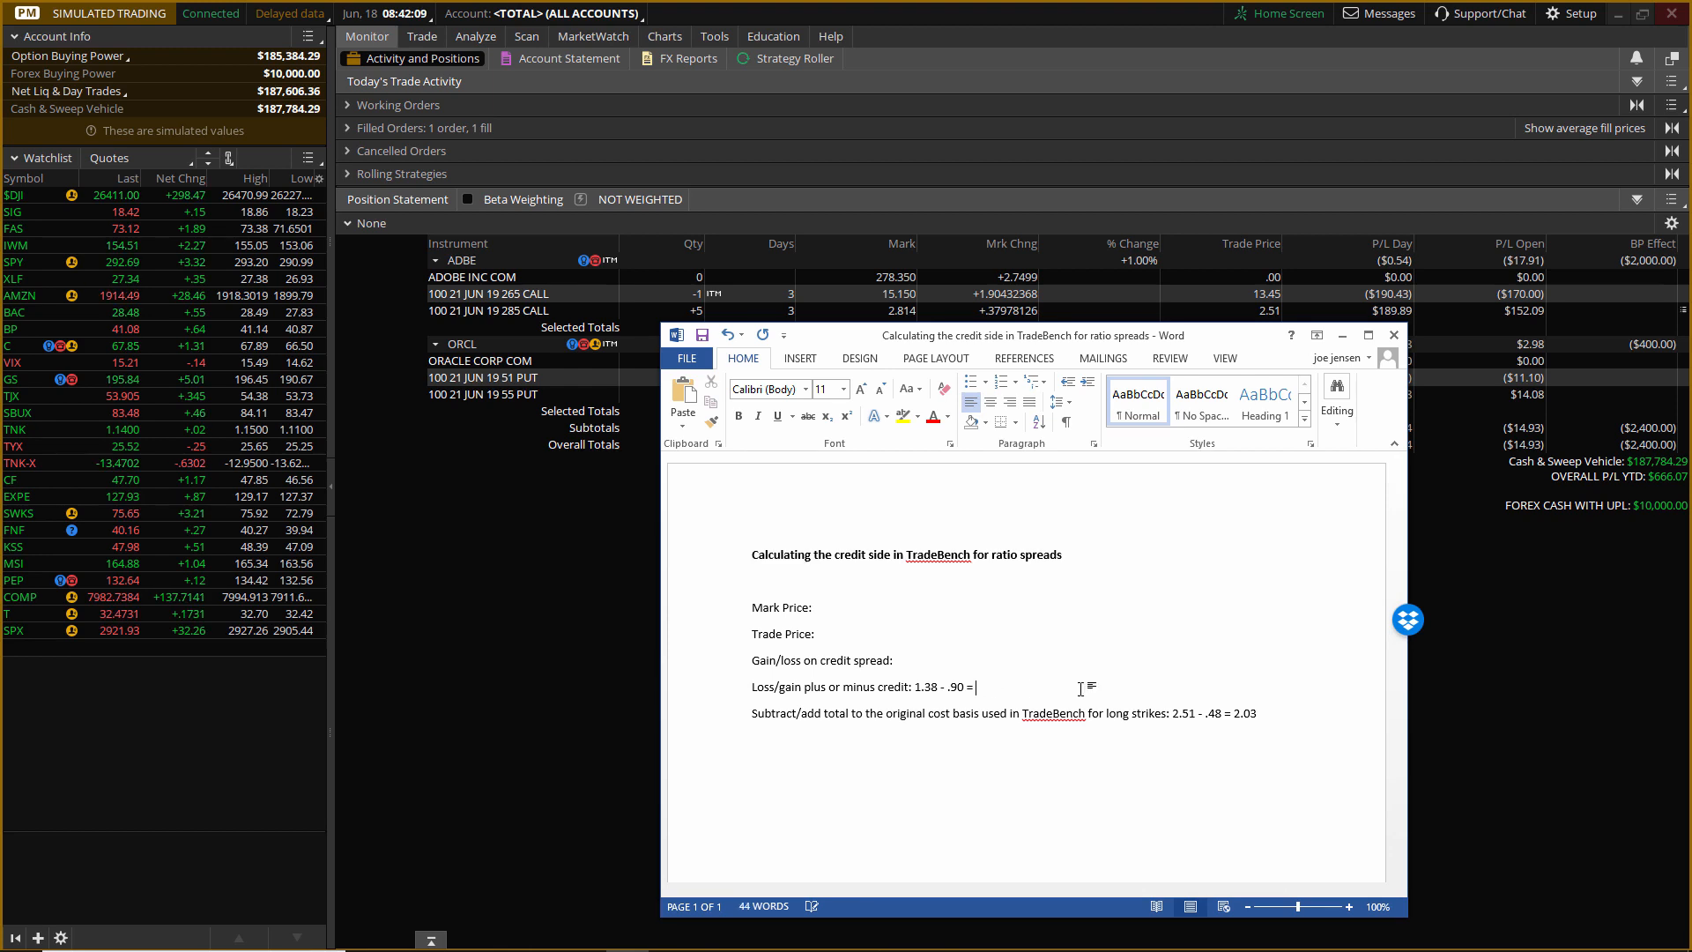
{"action": "left_click", "coordinate": [963, 687]}
{"action": "key", "text": "BackSpace"}
{"action": "key", "text": "BackSpace"}
{"action": "key", "text": "BackSpace"}
{"action": "key", "text": "BackSpace"}
{"action": "key", "text": "BackSpace"}
{"action": "key", "text": "BackSpace"}
{"action": "key", "text": "BackSpace"}
{"action": "key", "text": "BackSpace"}
{"action": "key", "text": "BackSpace"}
{"action": "key", "text": "BackSpace"}
{"action": "key", "text": "BackSpace"}
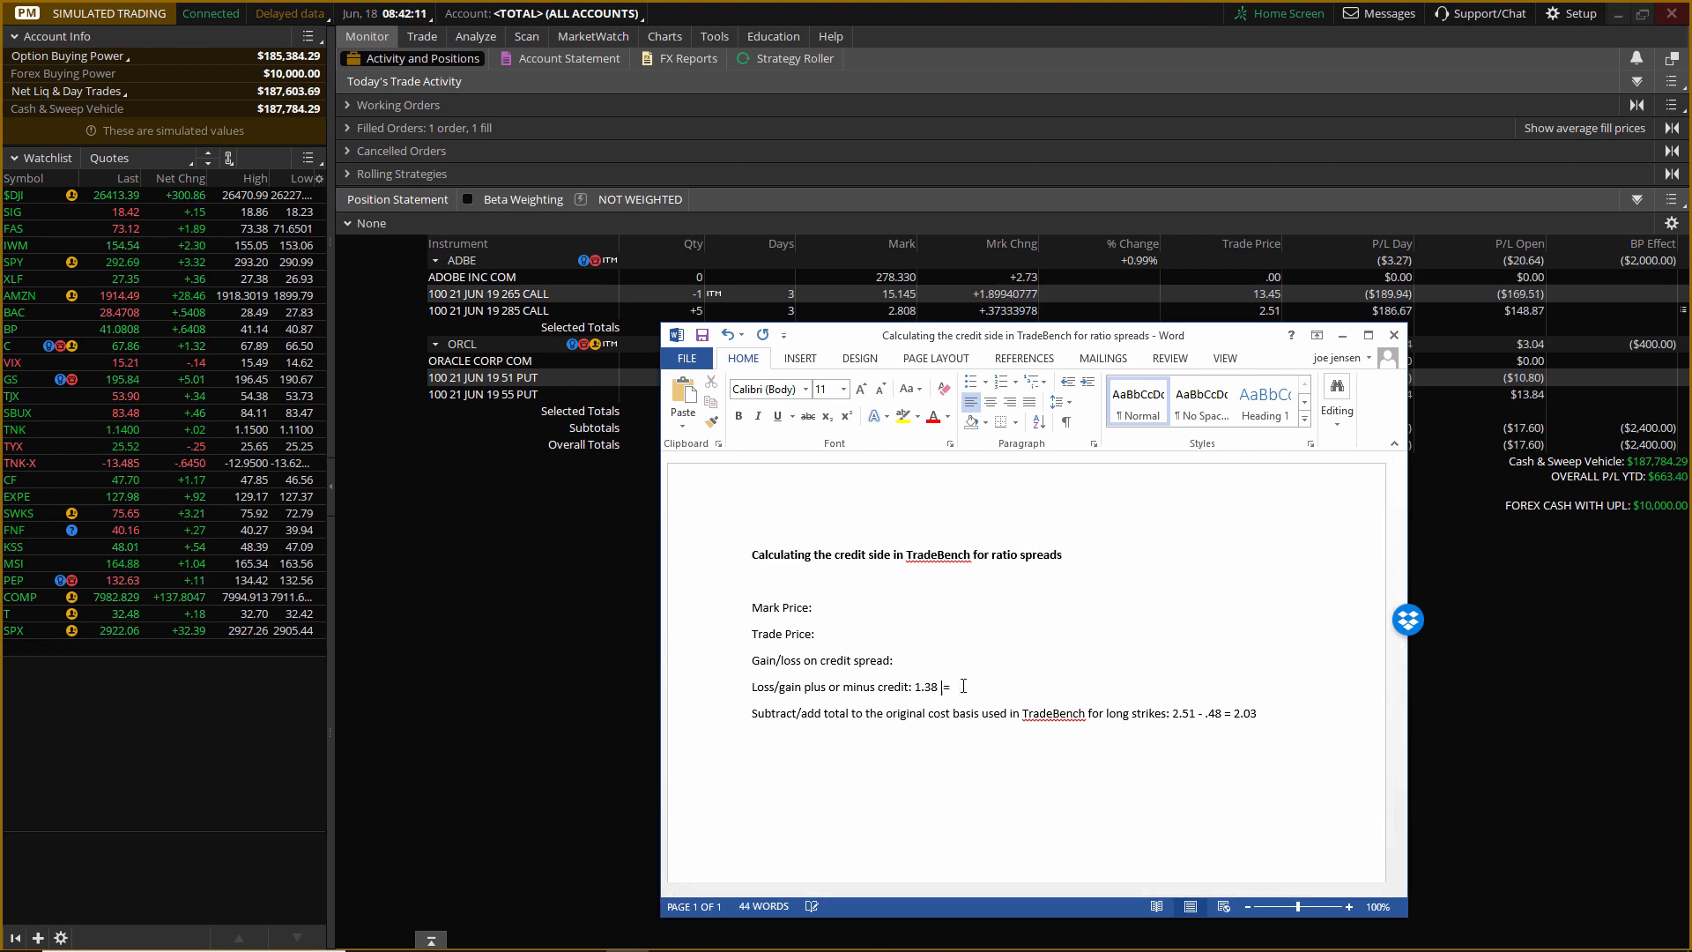
{"action": "key", "text": "Delete"}
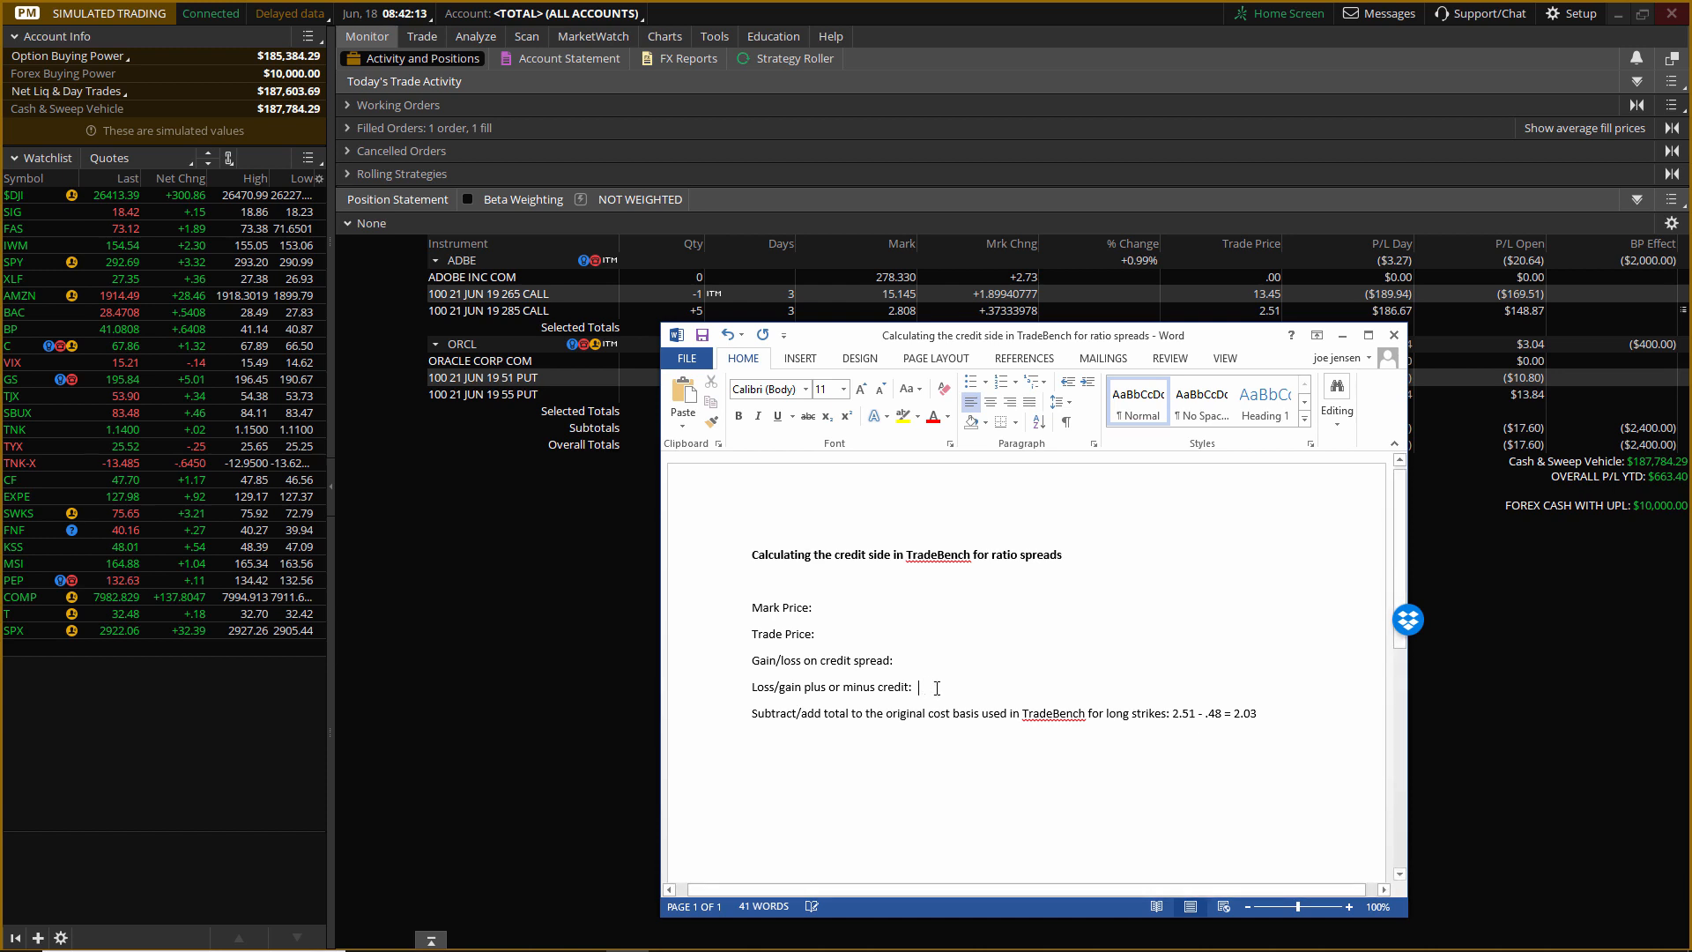
Erase the cost basis calculation at the end of the "Subtract/add total" line for long strikes.
{"action": "left_click", "coordinate": [1257, 713]}
{"action": "key", "text": "BackSpace"}
{"action": "key", "text": "BackSpace"}
{"action": "key", "text": "BackSpace"}
{"action": "key", "text": "BackSpace"}
{"action": "key", "text": "BackSpace"}
{"action": "key", "text": "BackSpace"}
{"action": "key", "text": "BackSpace"}
{"action": "key", "text": "BackSpace"}
{"action": "key", "text": "BackSpace"}
{"action": "key", "text": "BackSpace"}
{"action": "key", "text": "BackSpace"}
{"action": "key", "text": "BackSpace"}
{"action": "key", "text": "BackSpace"}
{"action": "key", "text": "BackSpace"}
{"action": "key", "text": "BackSpace"}
{"action": "key", "text": "BackSpace"}
{"action": "key", "text": "BackSpace"}
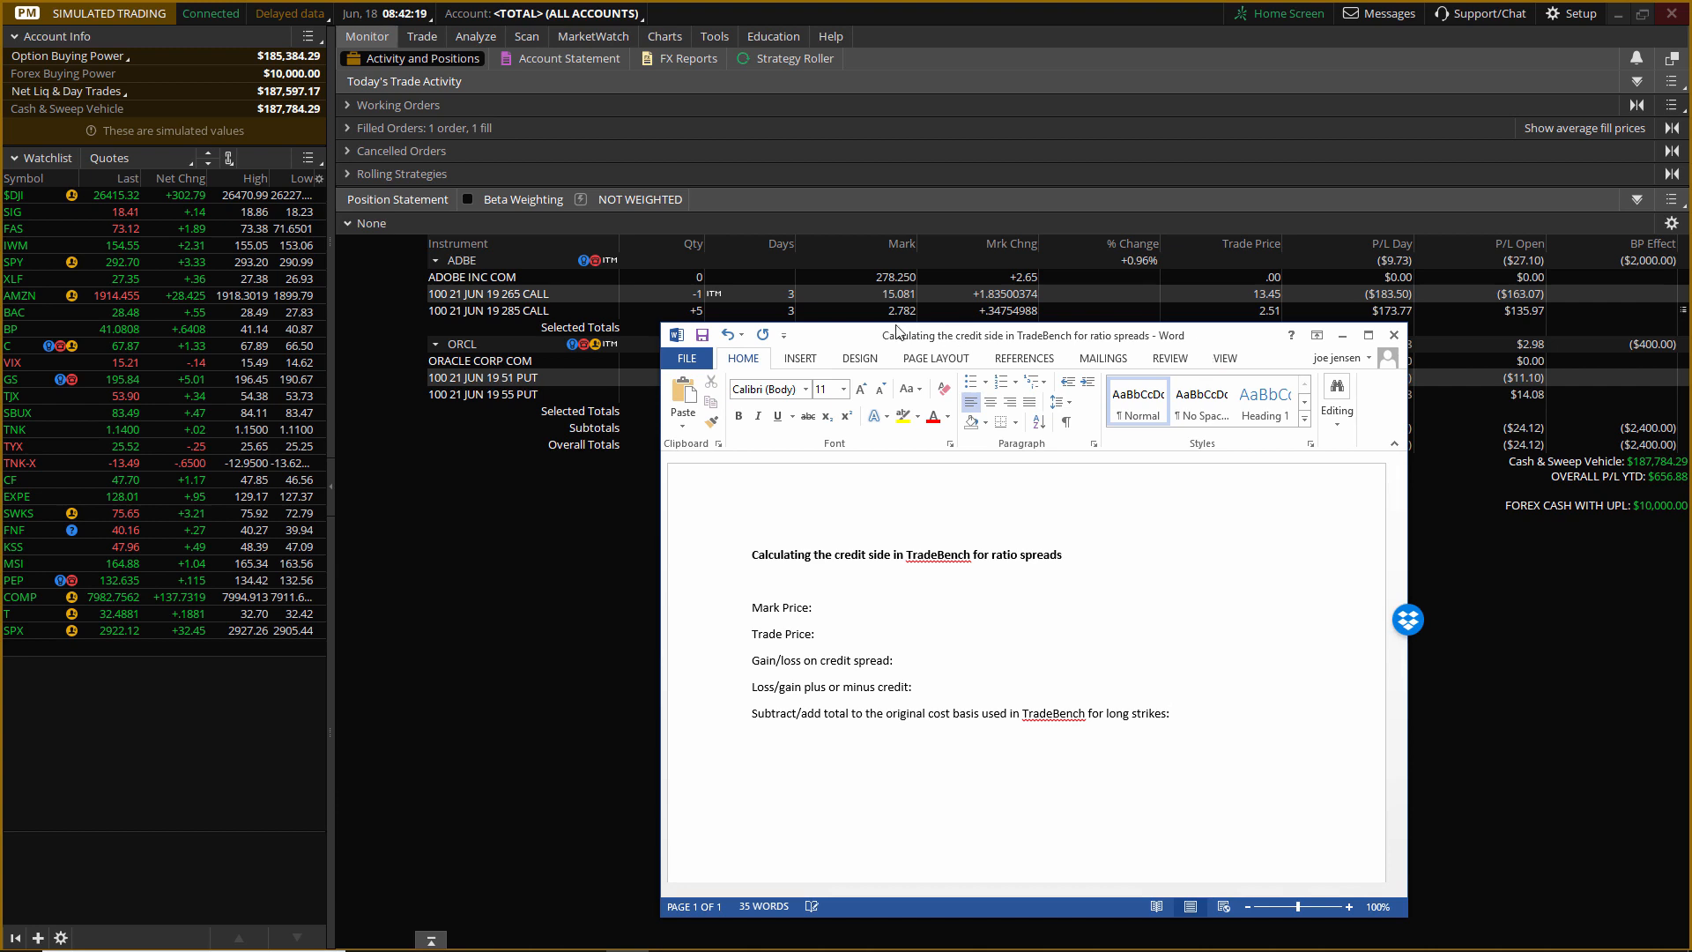
Move the Word window clear of the ADBE rows and add "265 call is now worth – 21.55" above the document's heading.
{"action": "left_click_drag", "start_coordinate": [1223, 347], "coordinate": [1226, 357]}
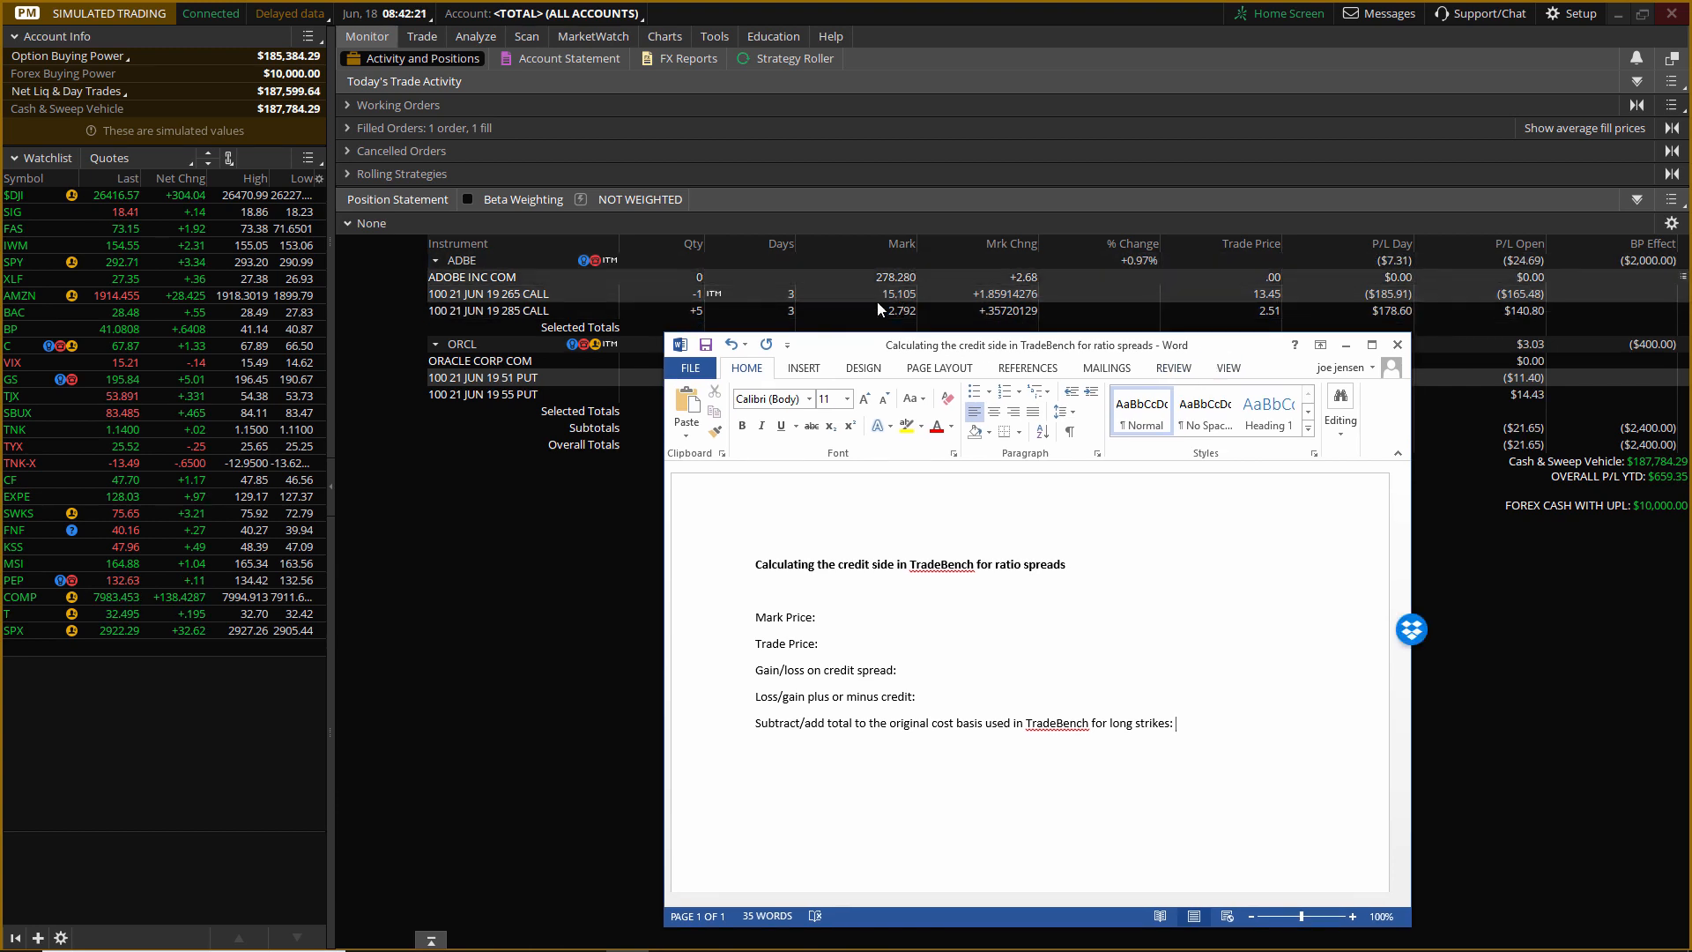
{"action": "left_click", "coordinate": [754, 564]}
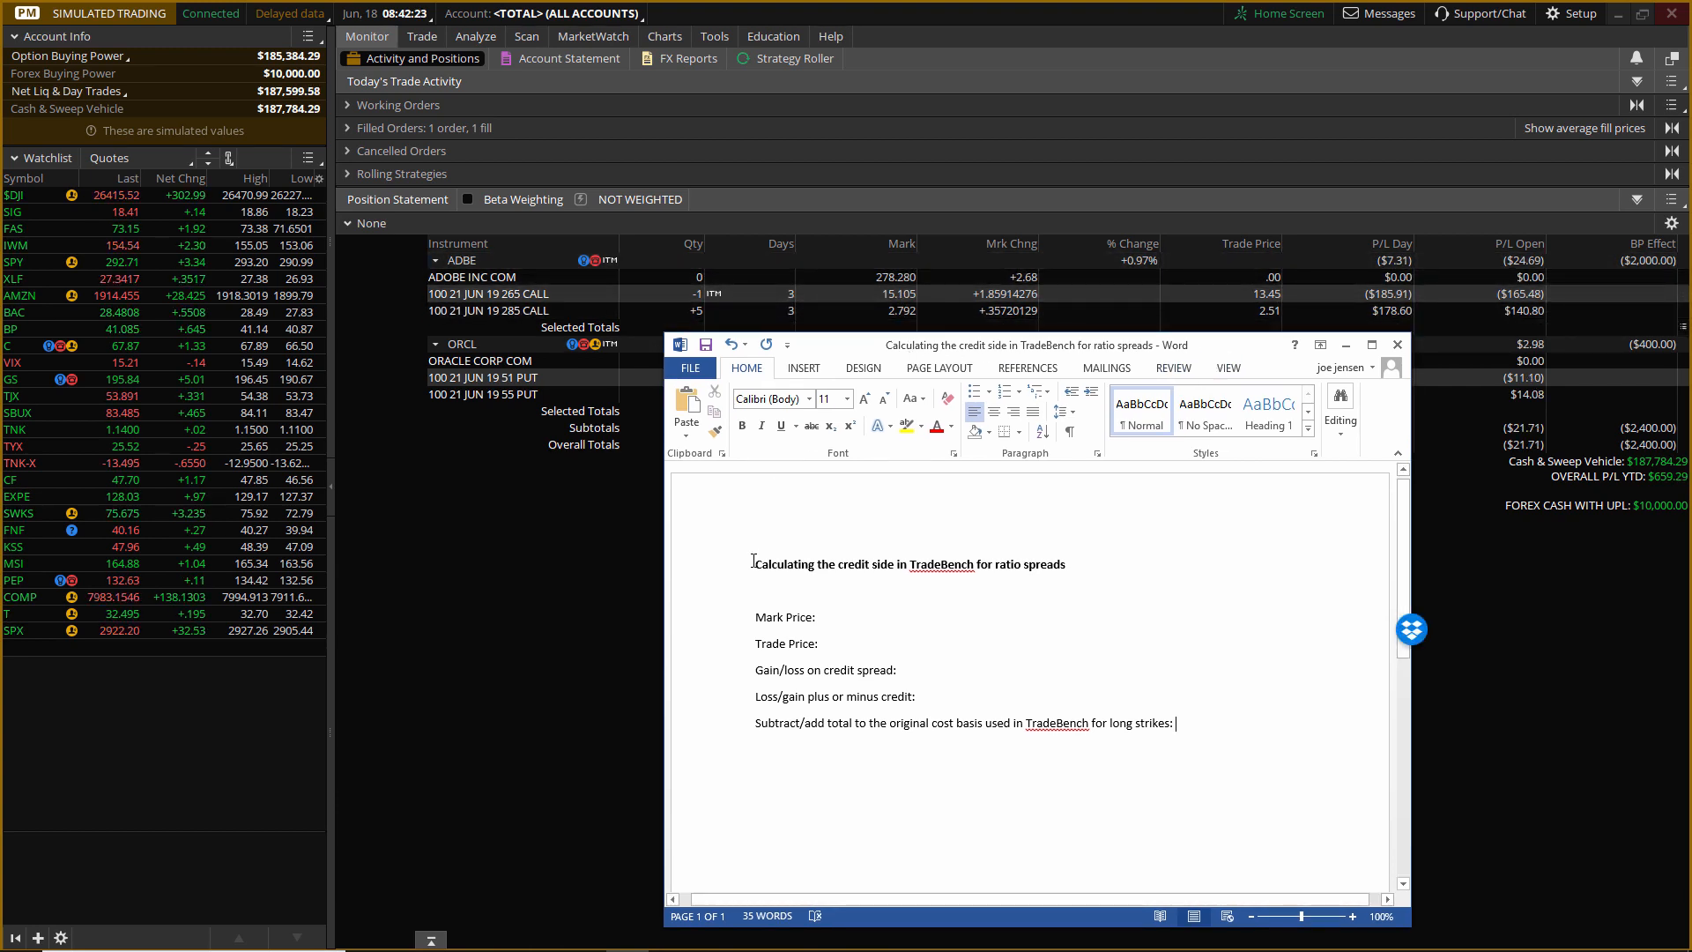
{"action": "key", "text": "Return"}
{"action": "key", "text": "Return"}
{"action": "left_click", "coordinate": [771, 561]}
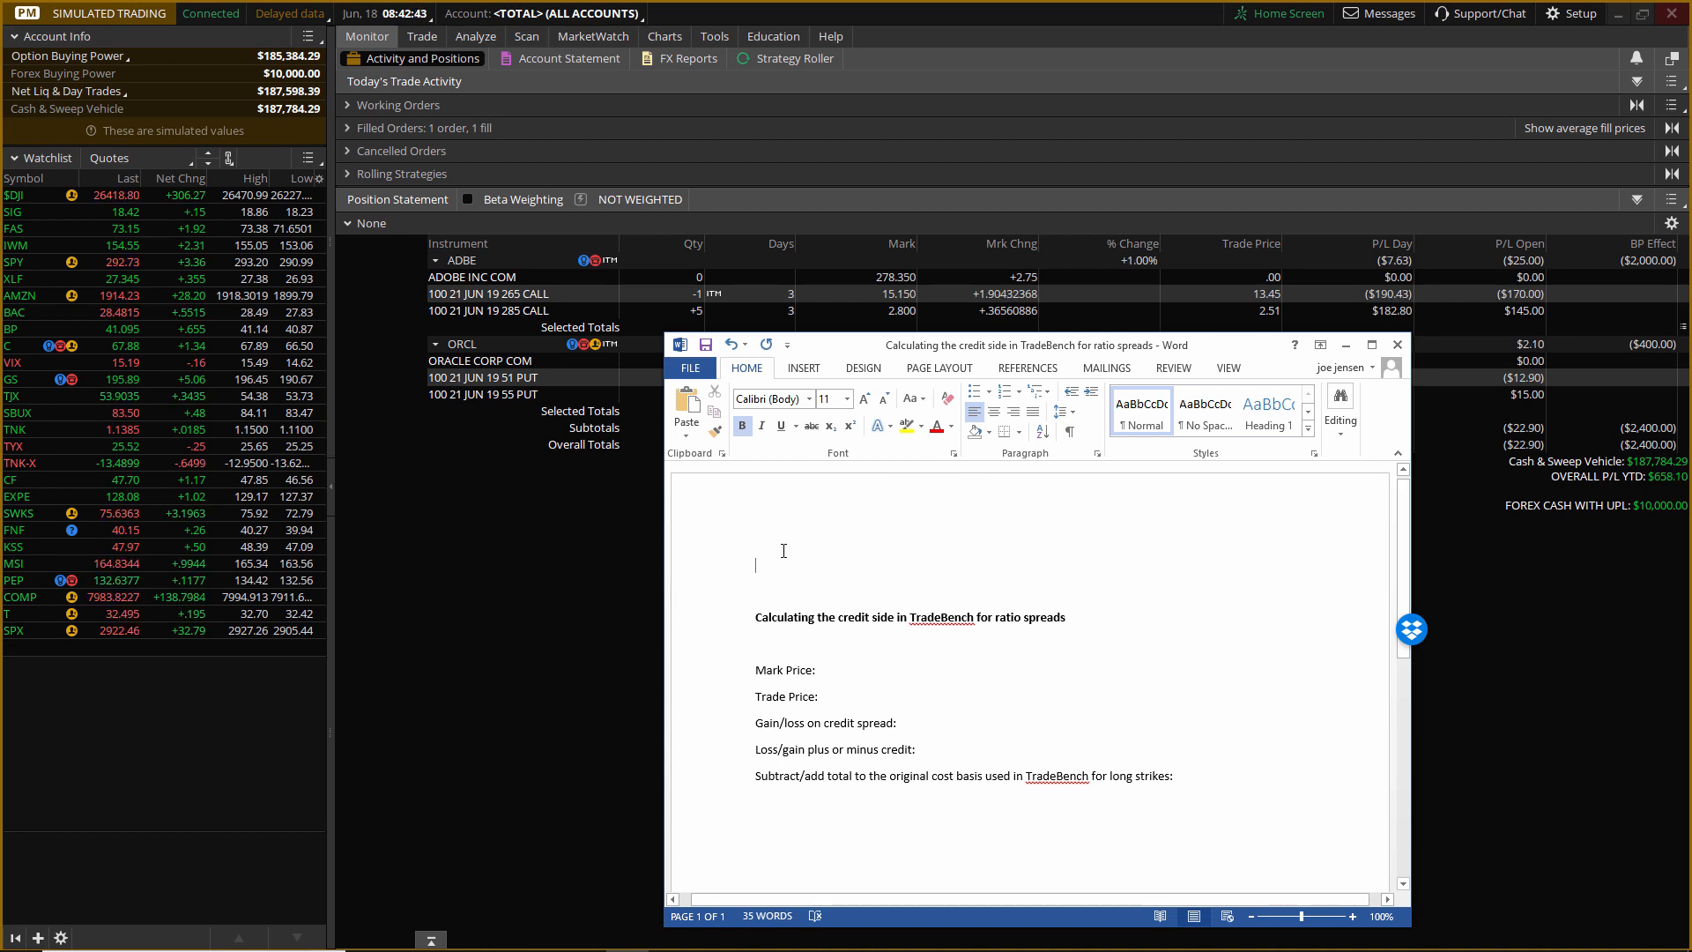
{"action": "type", "text": "265 call"}
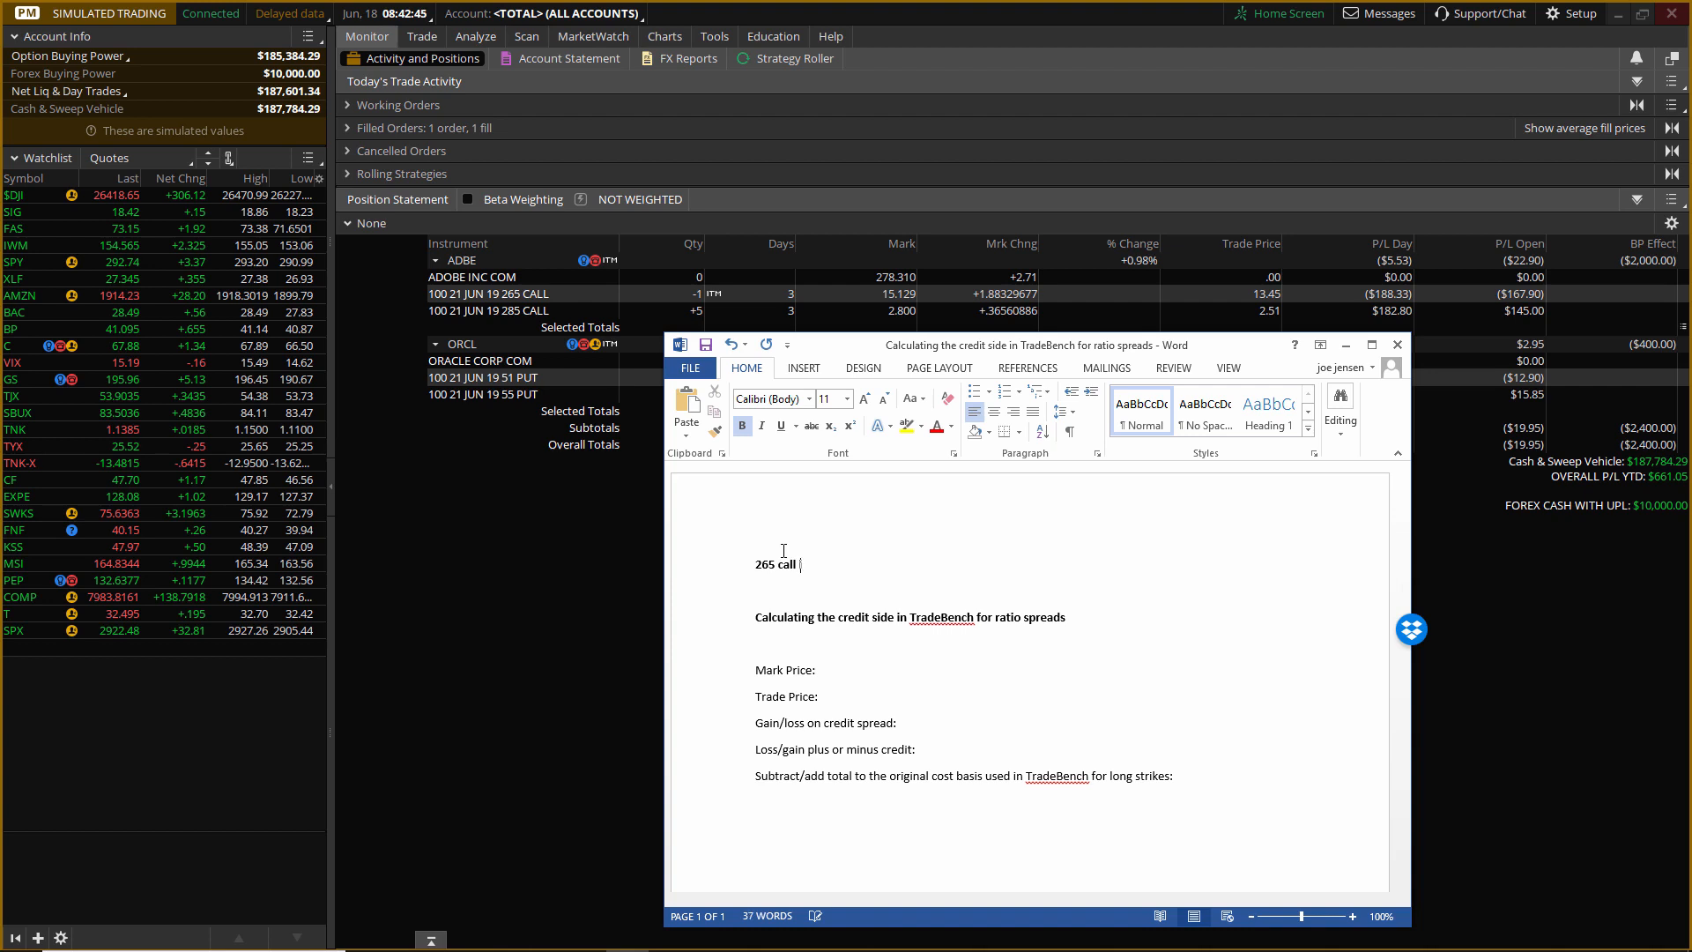
{"action": "type", "text": "is now worth"}
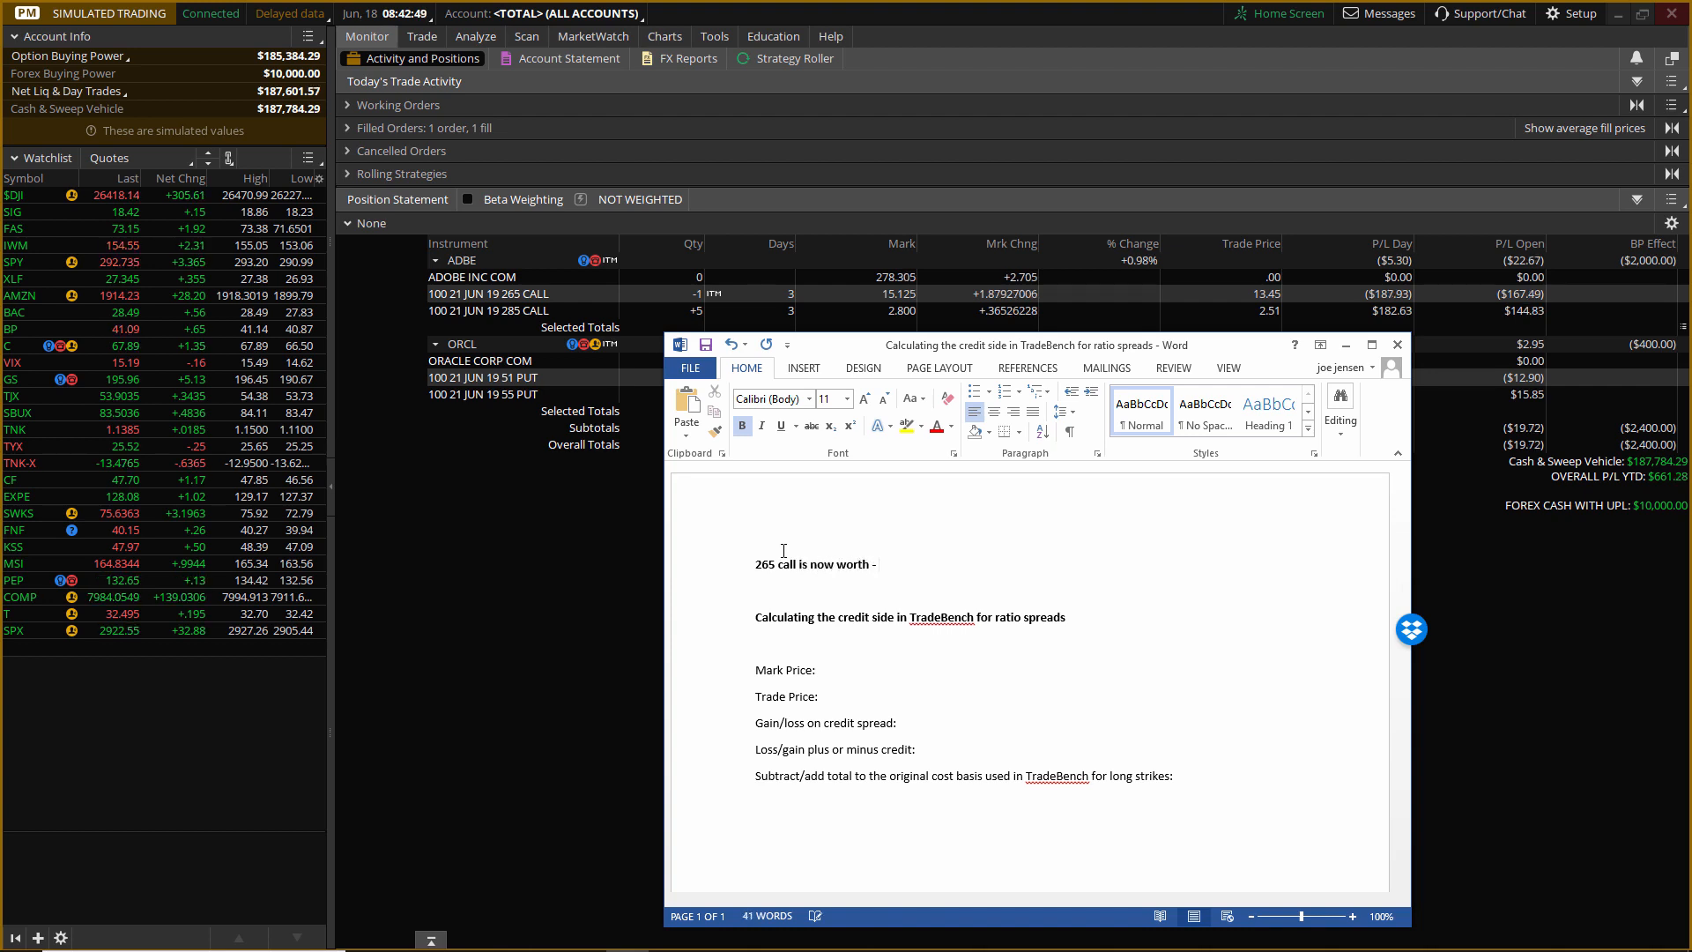
{"action": "type", "text": " - 21.55"}
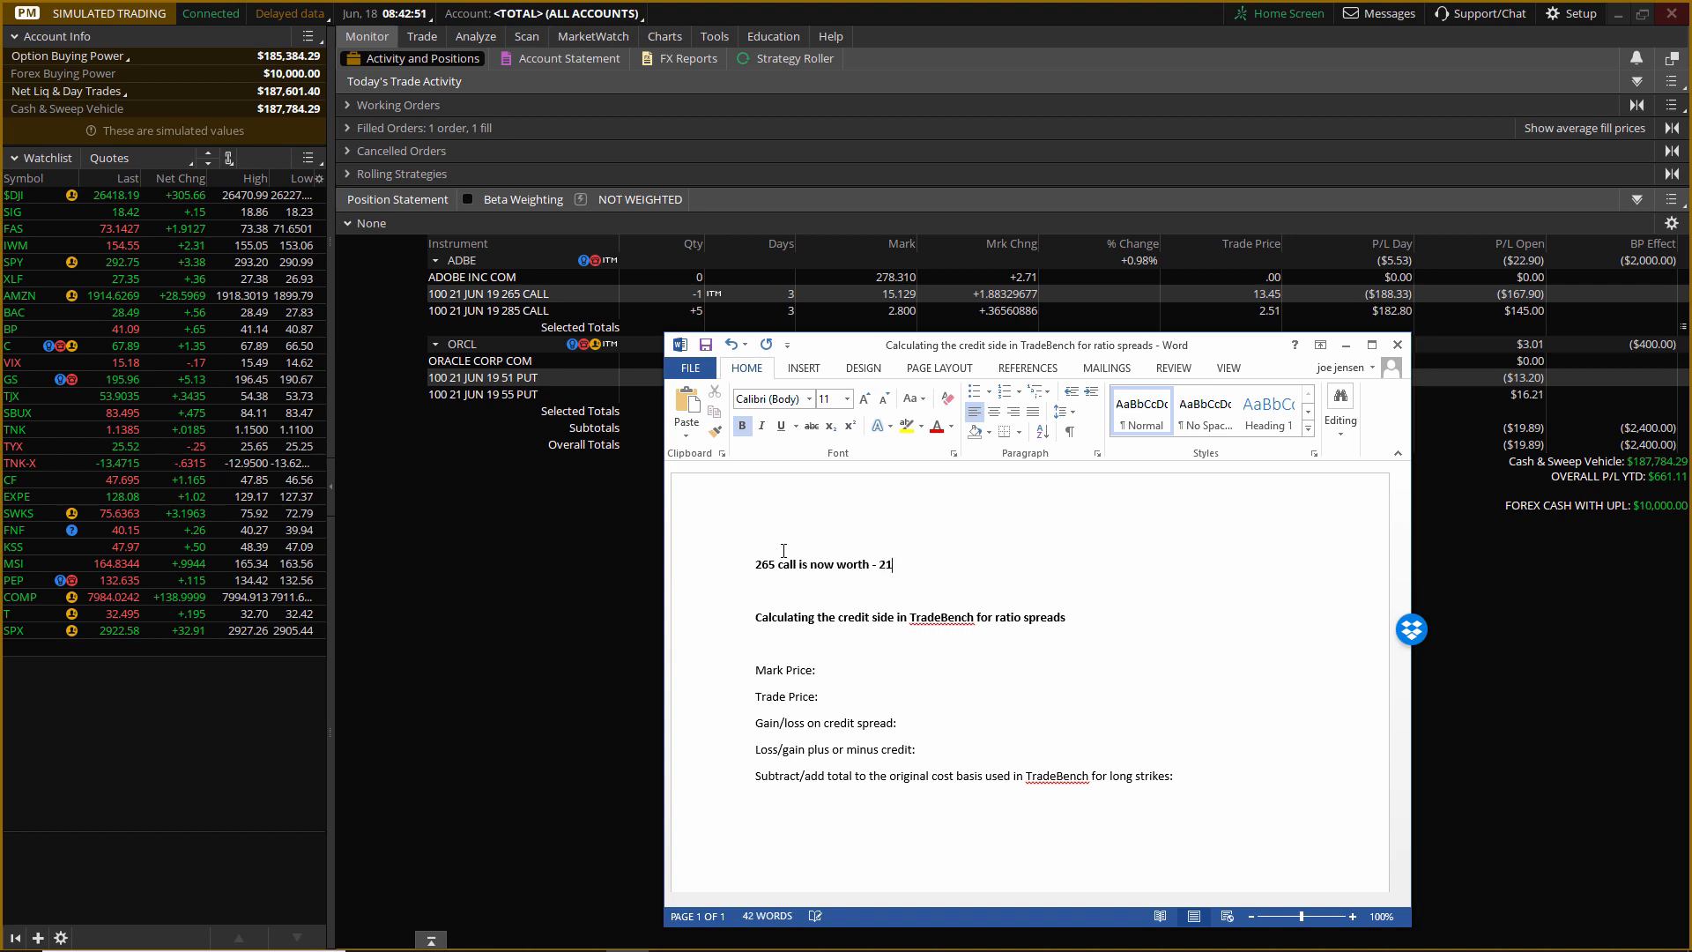
Add the line "285 call is now worth – 5.71" below the 265 call line.
{"action": "key", "text": "Return"}
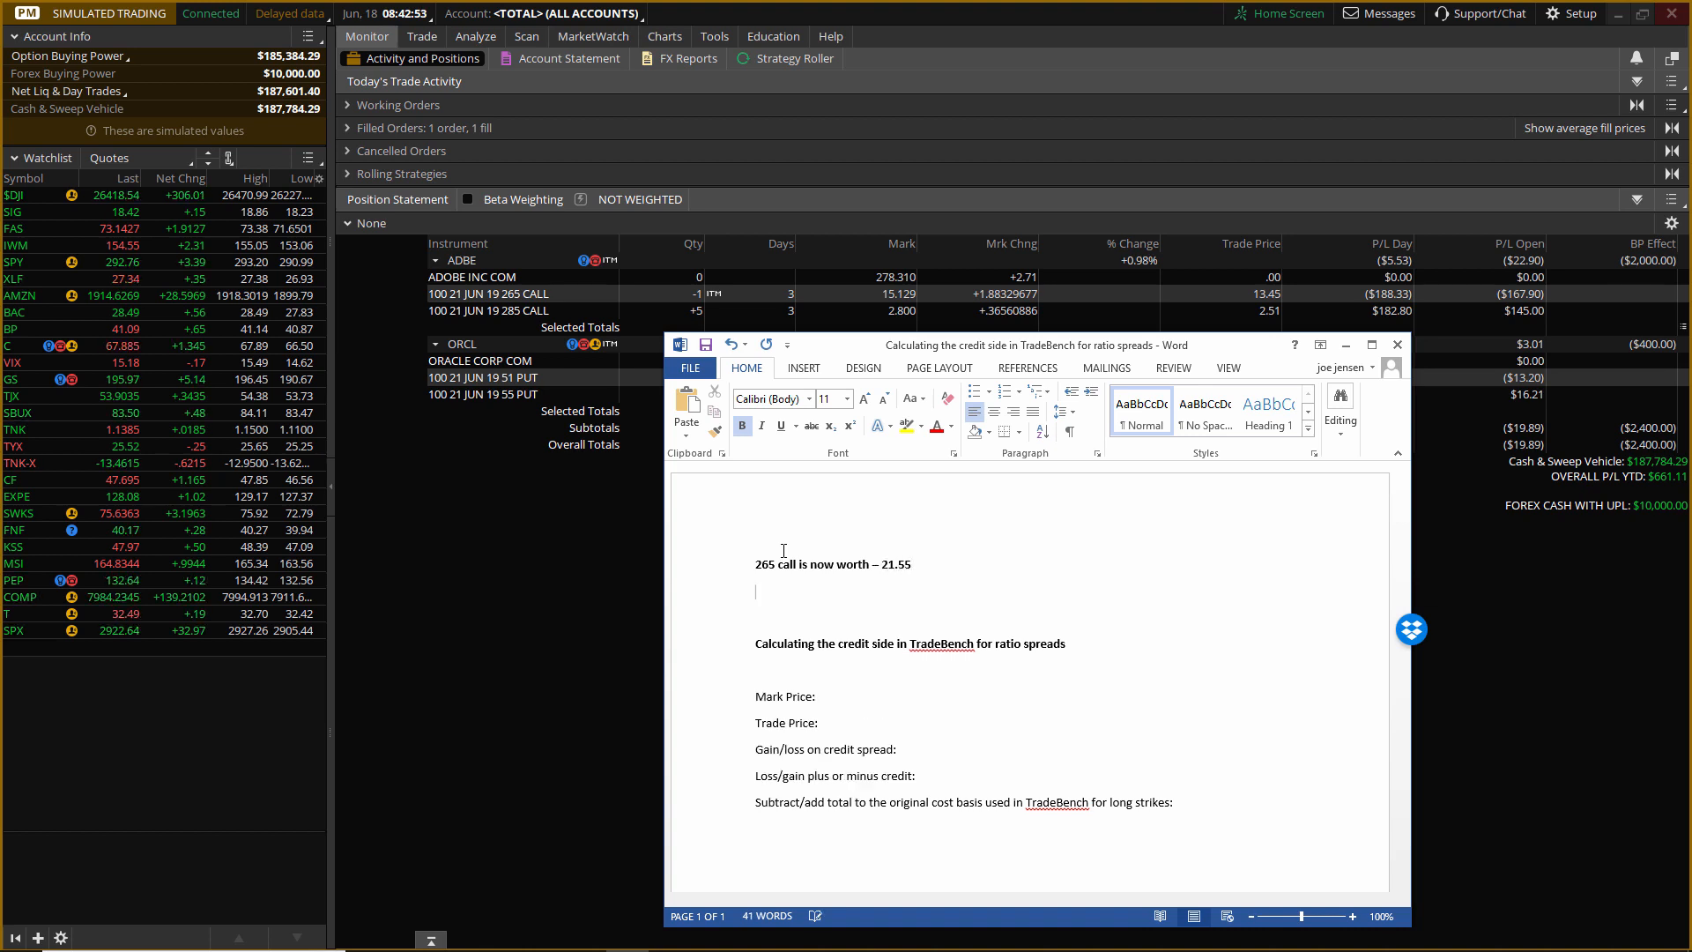
{"action": "type", "text": "285 call is now wo"}
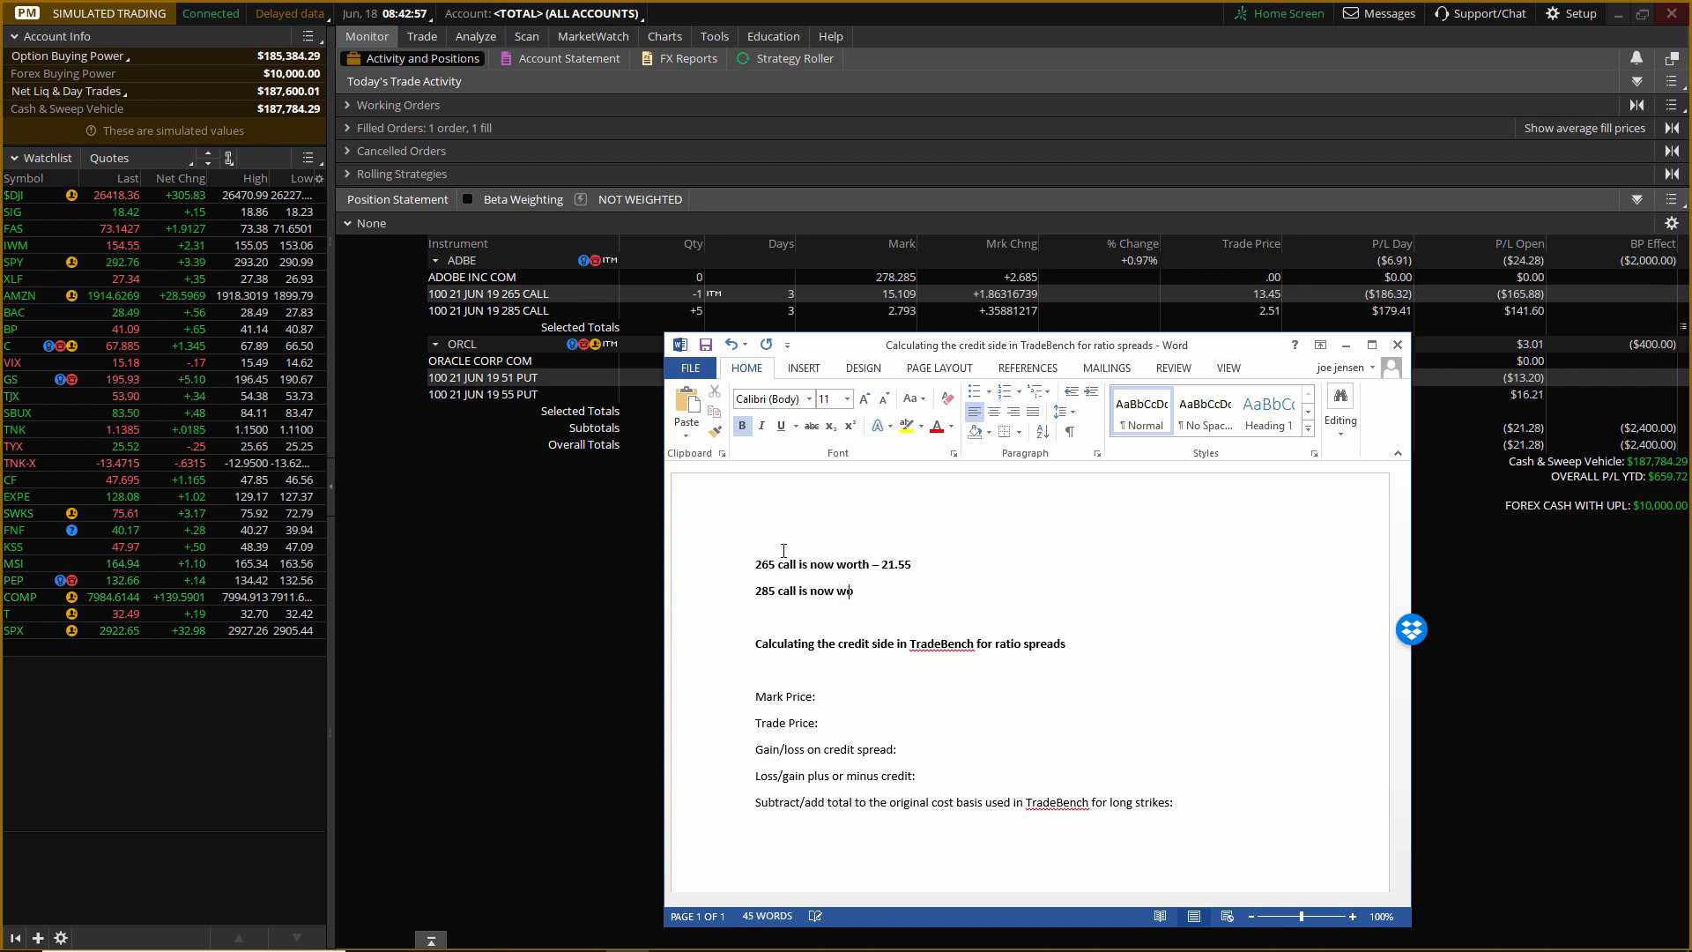
{"action": "type", "text": "rth -"}
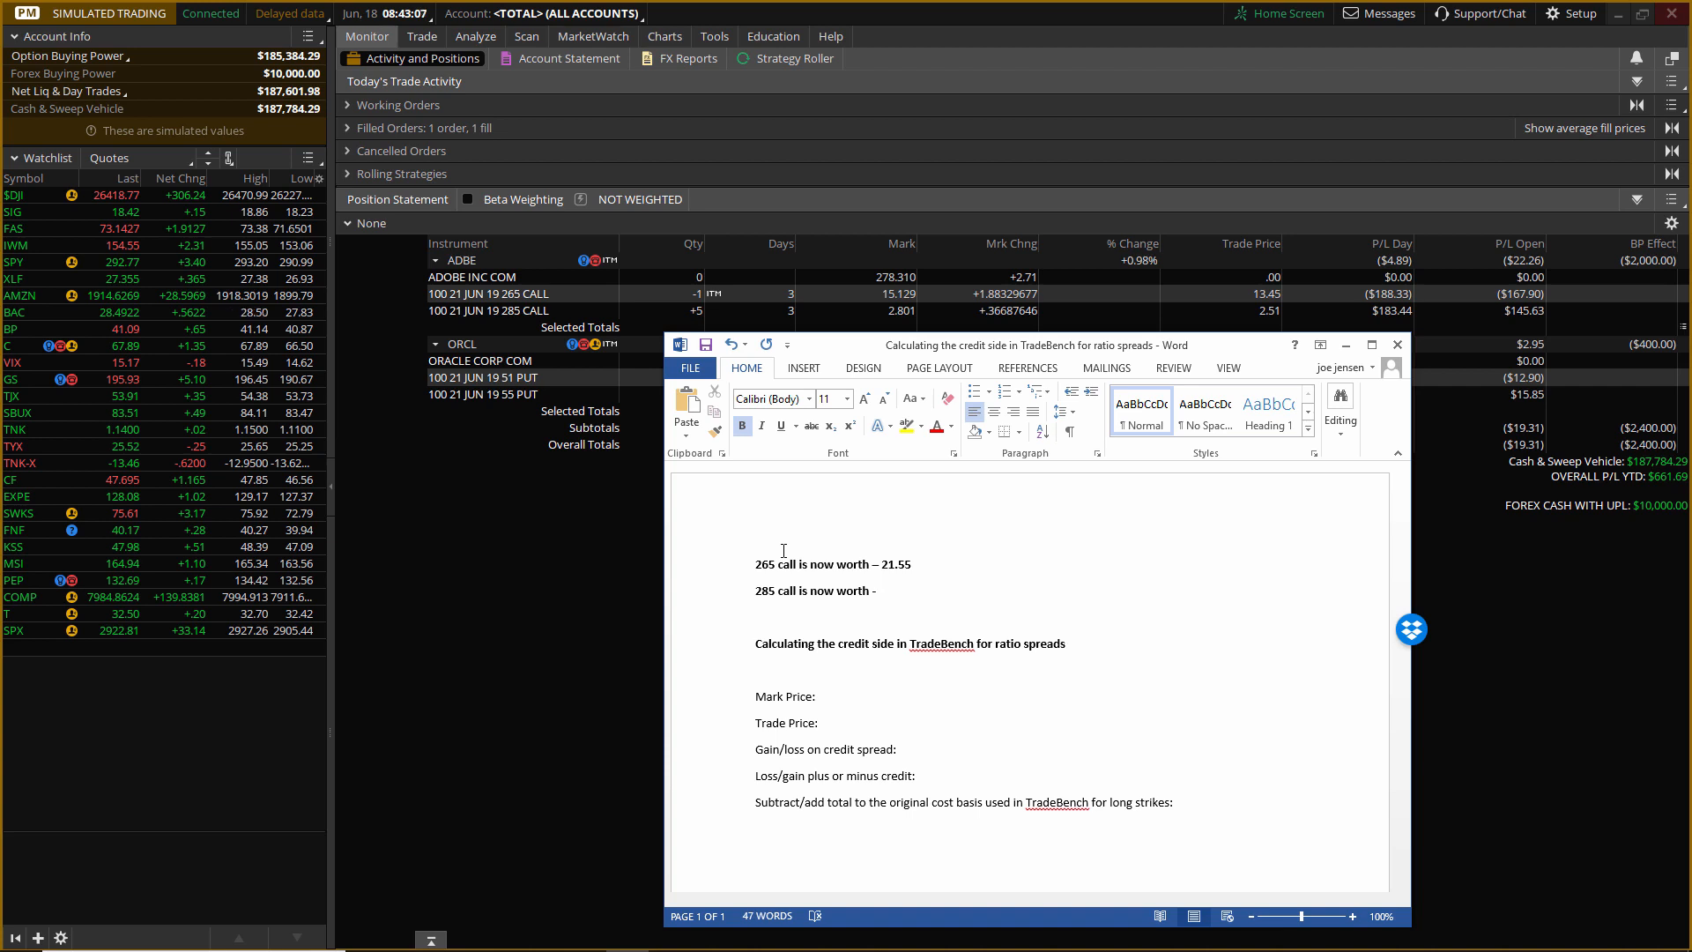
{"action": "type", "text": "5.71"}
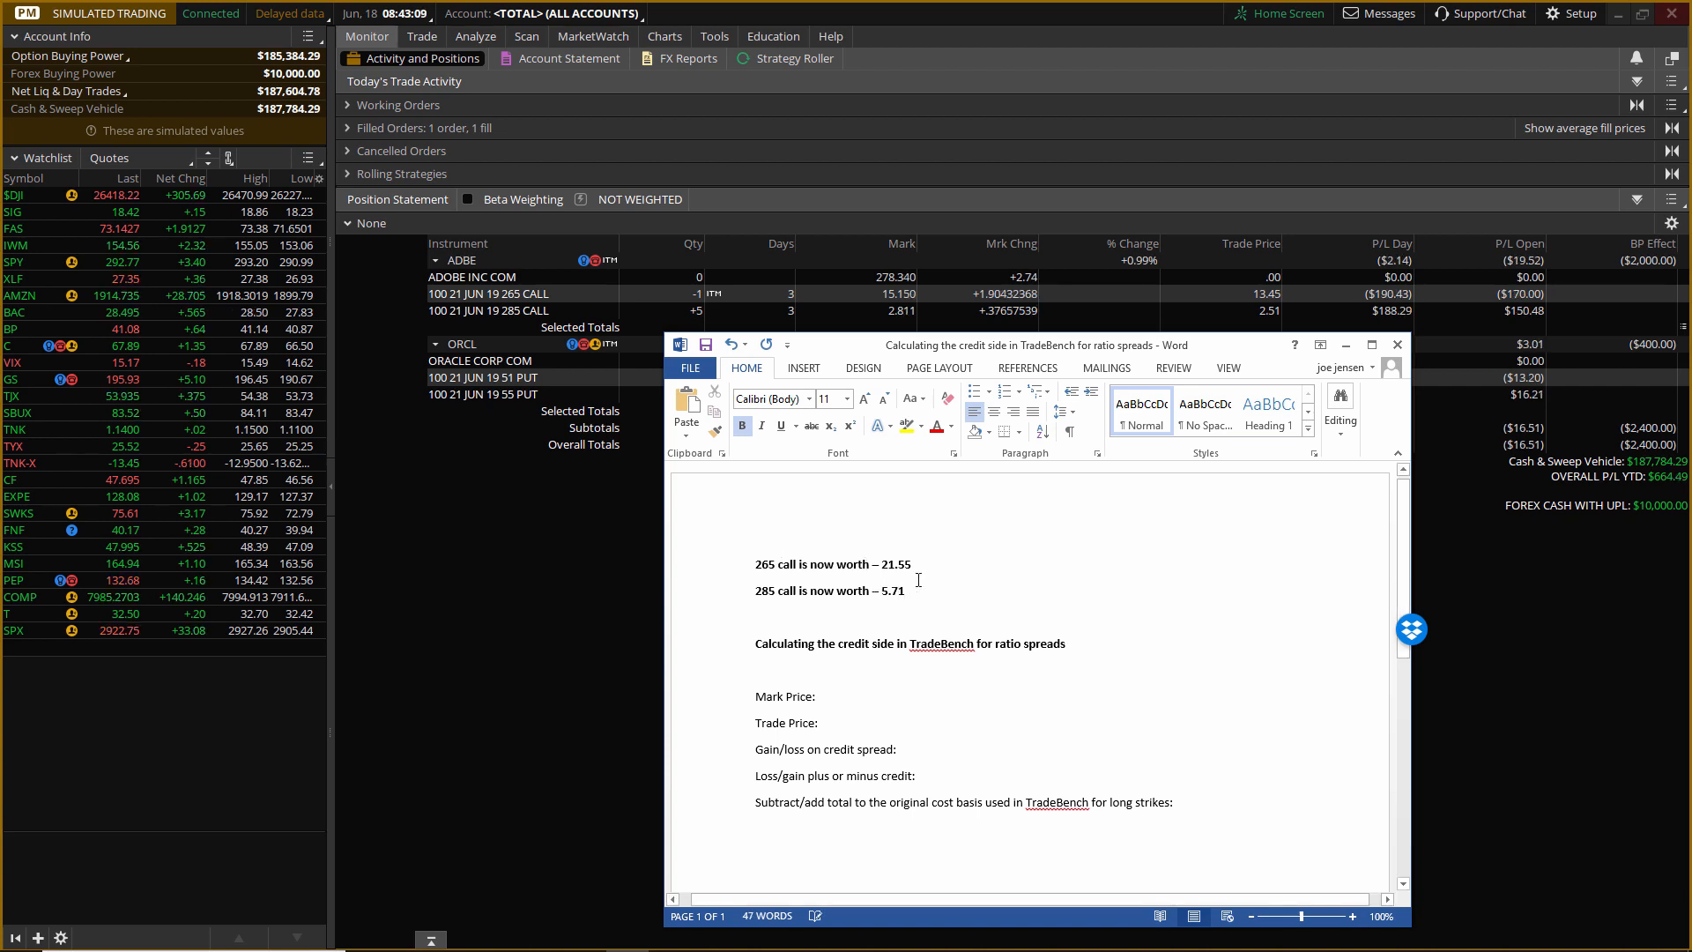
Add the line "Combo is now worth – 15.84" below the 285 call line.
{"action": "key", "text": "Return"}
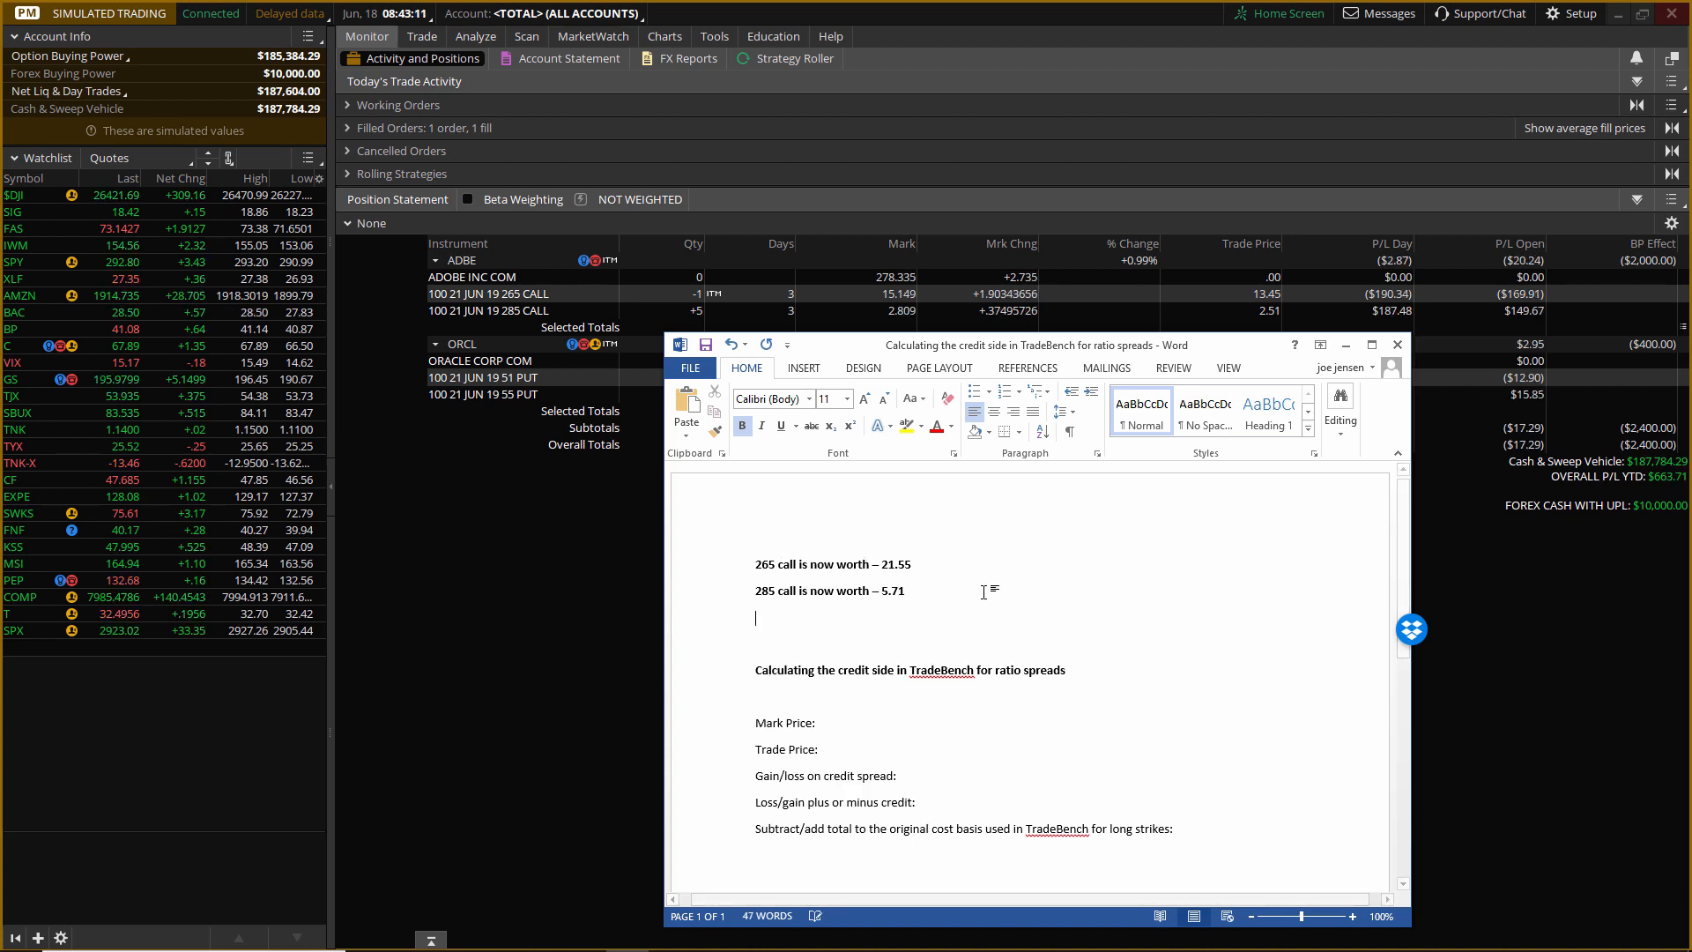
{"action": "type", "text": "co"}
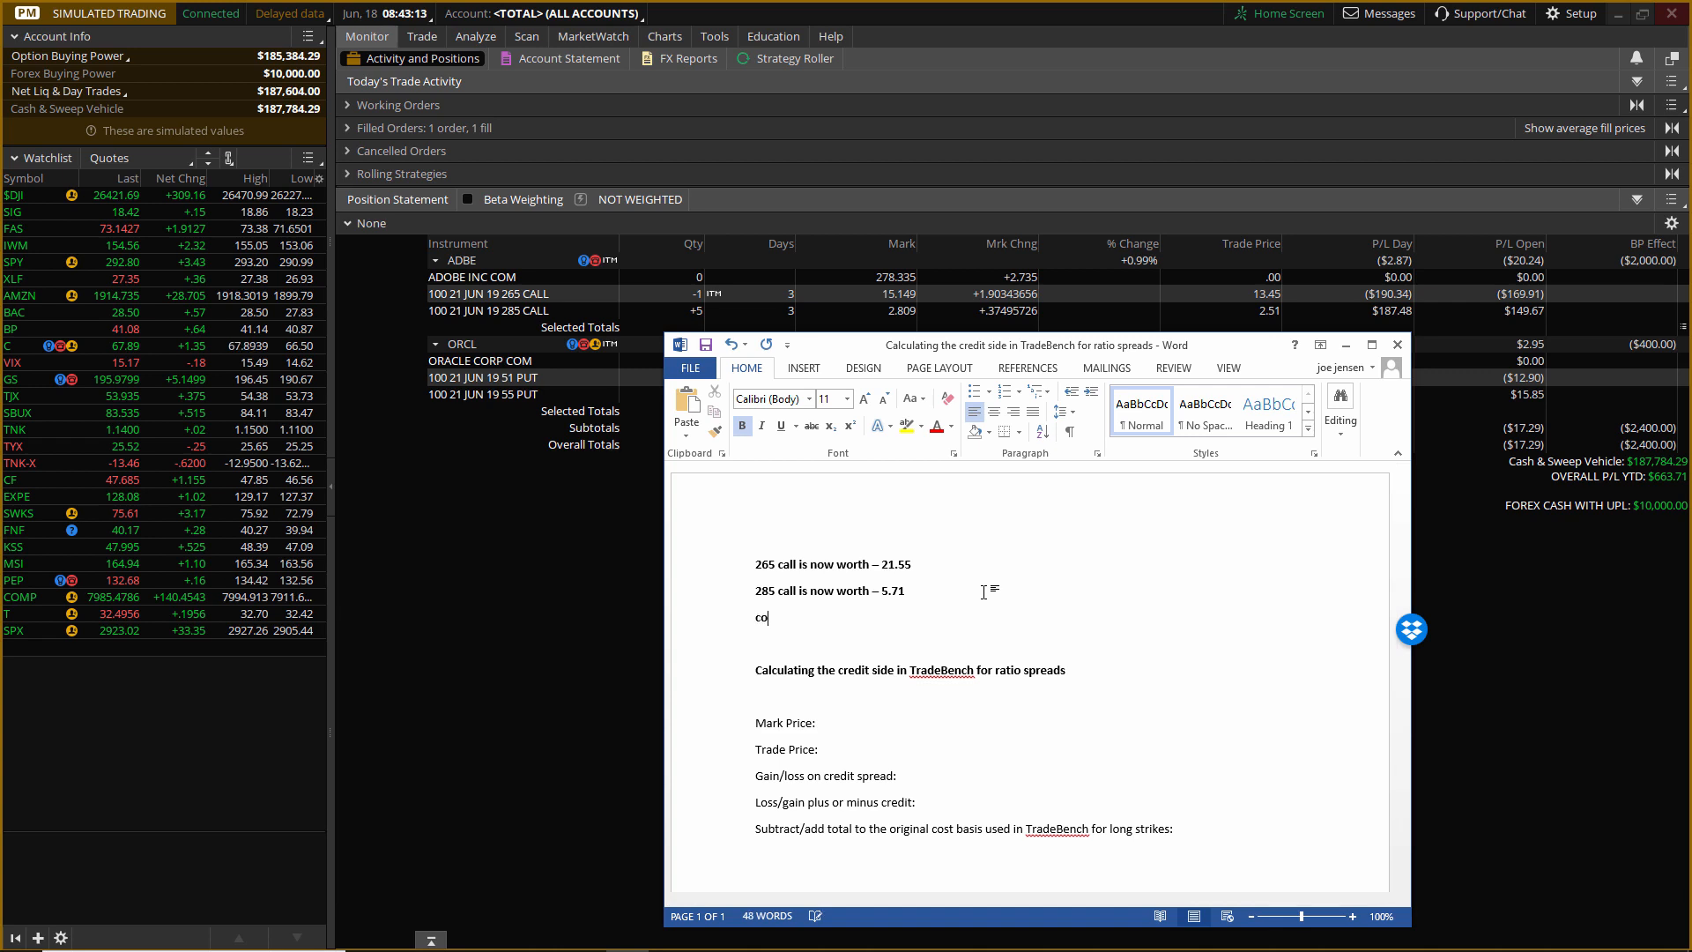
{"action": "type", "text": "Co"}
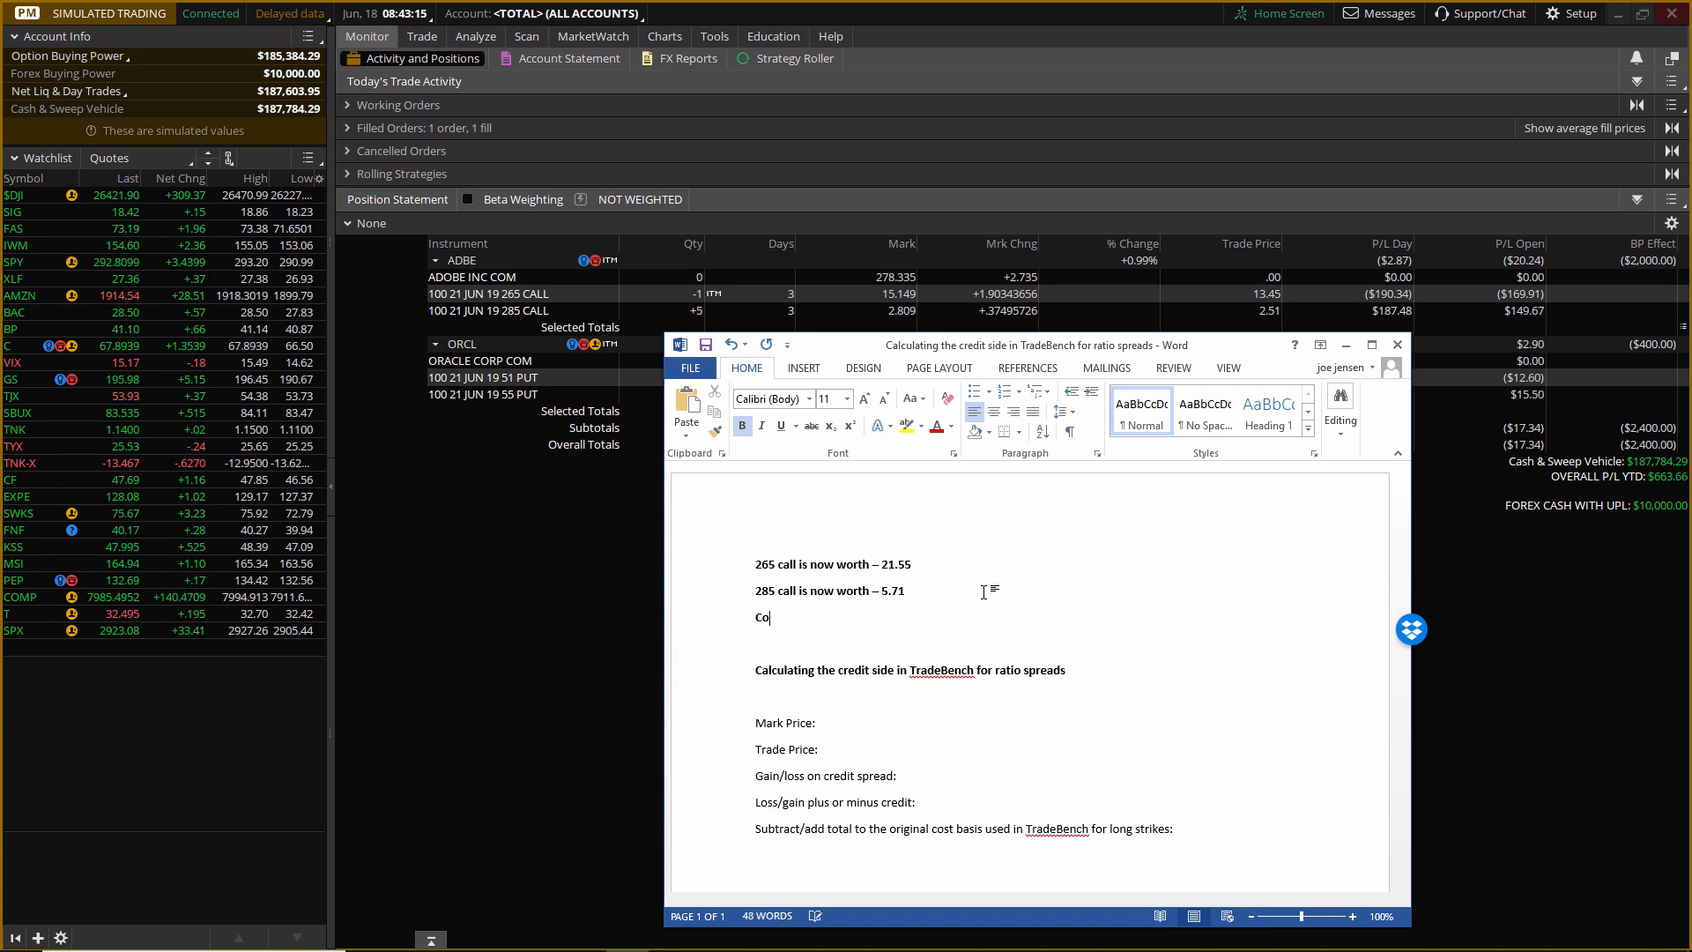
{"action": "type", "text": "mbo is n"}
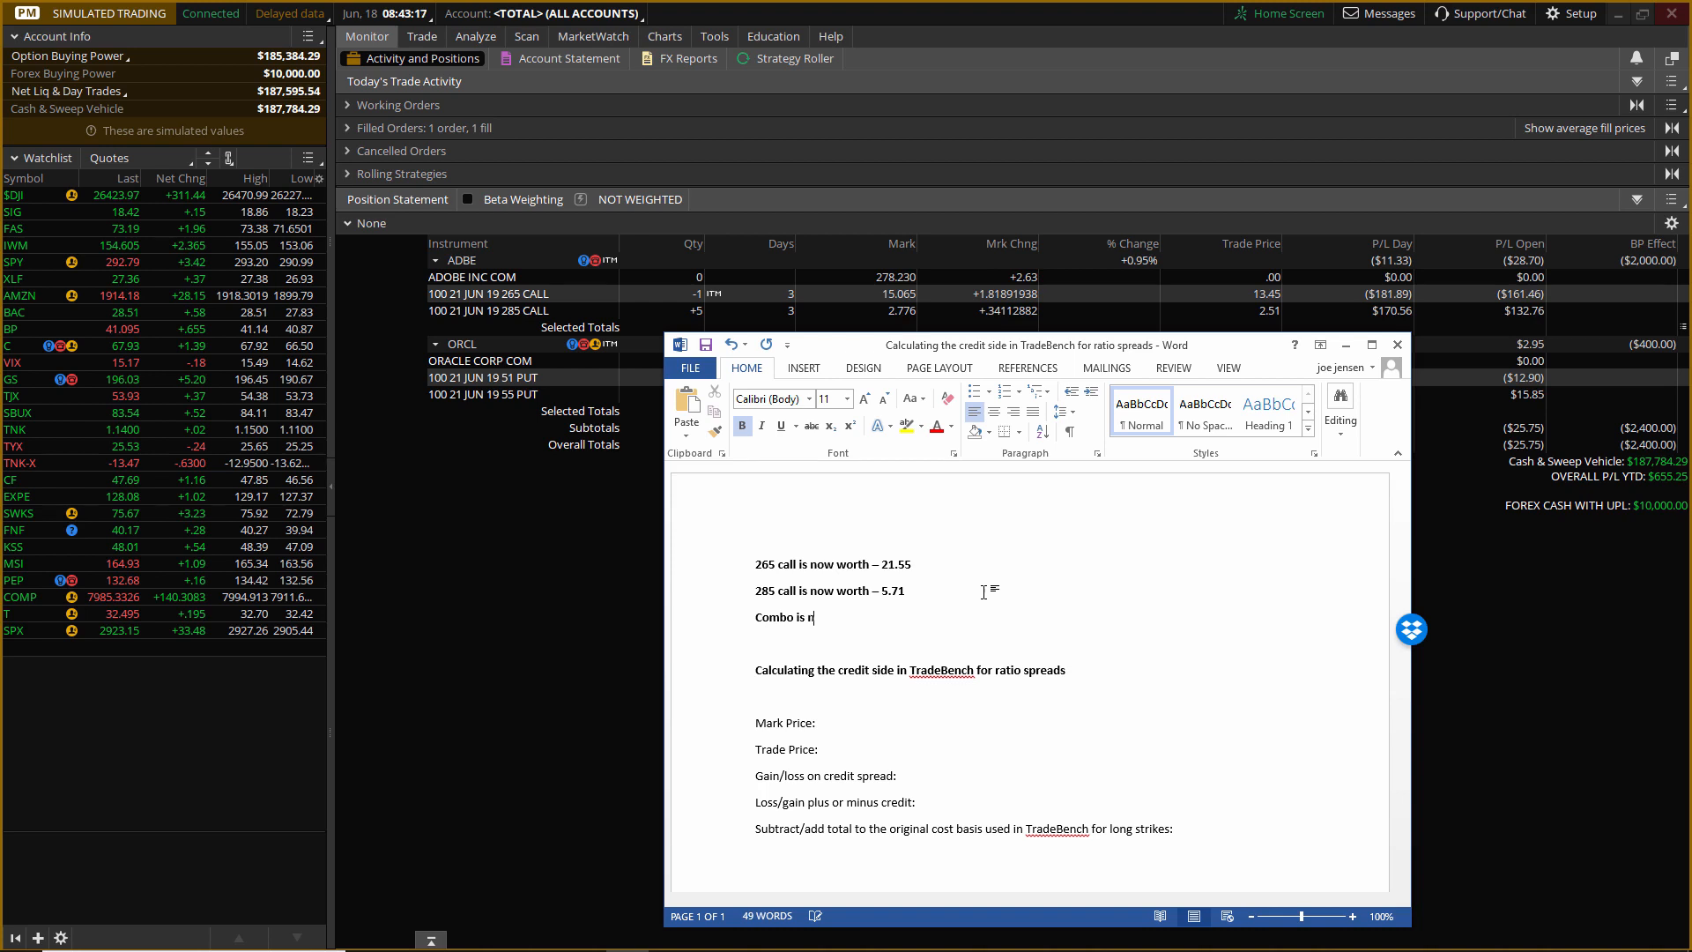
{"action": "type", "text": "ow worth -"}
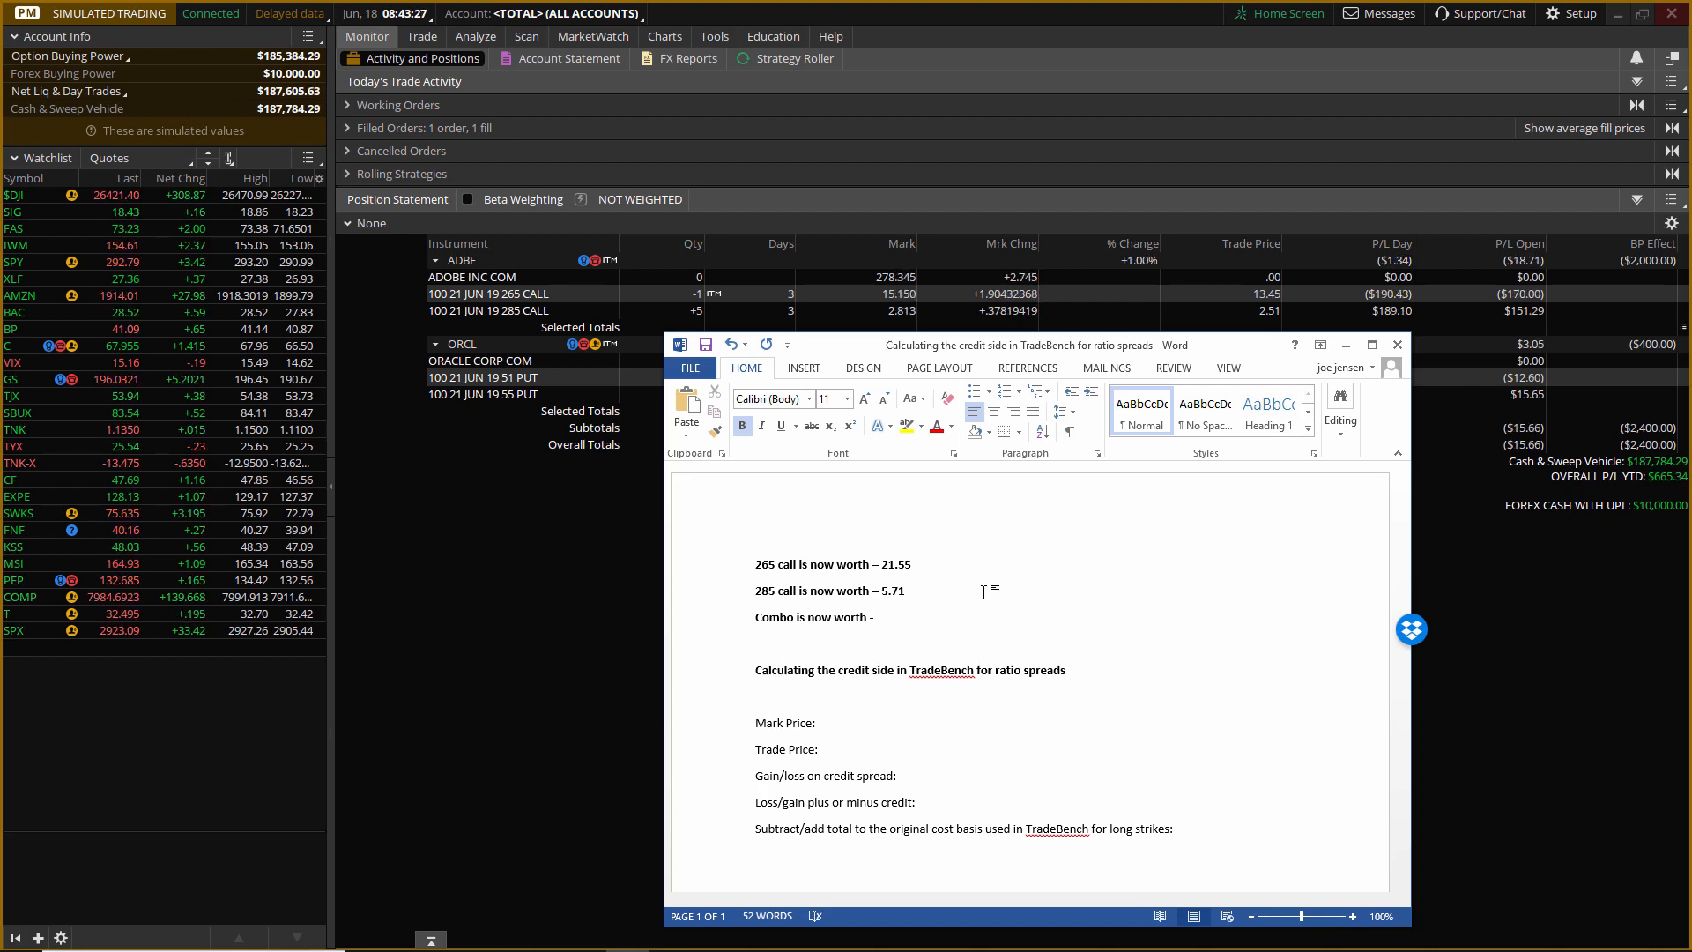
{"action": "type", "text": ".84"}
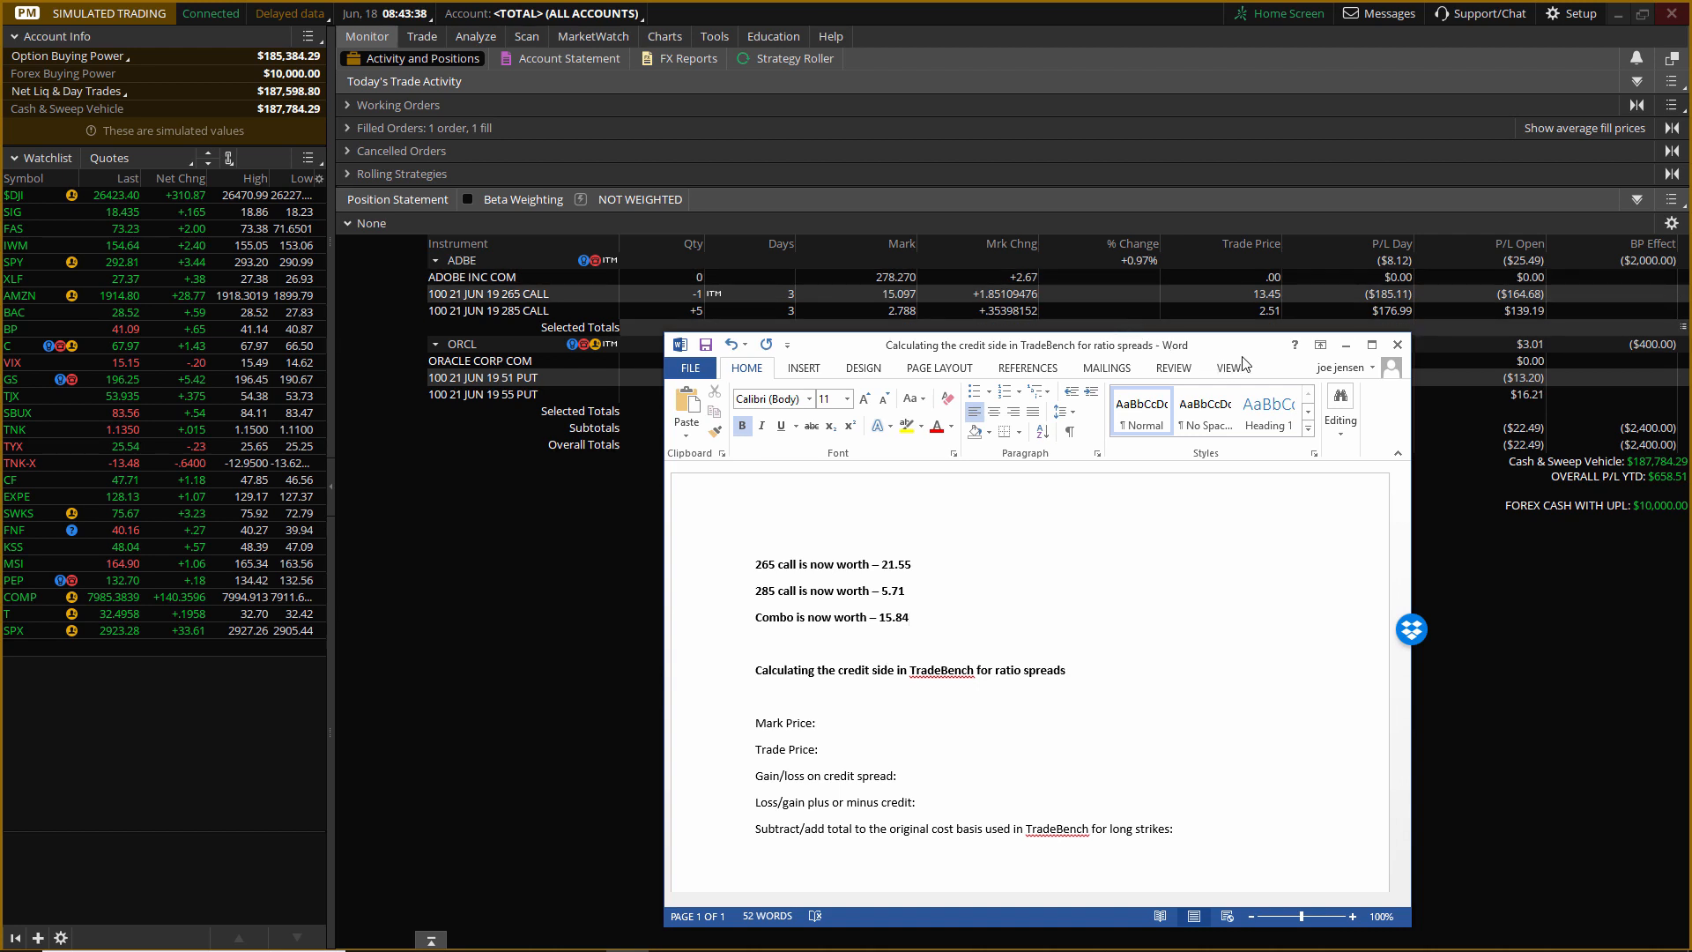
Fill in 10.94 as the trade price and 15.84 as the mark price in the credit side calculation.
{"action": "left_click_drag", "start_coordinate": [1267, 364], "coordinate": [1057, 292]}
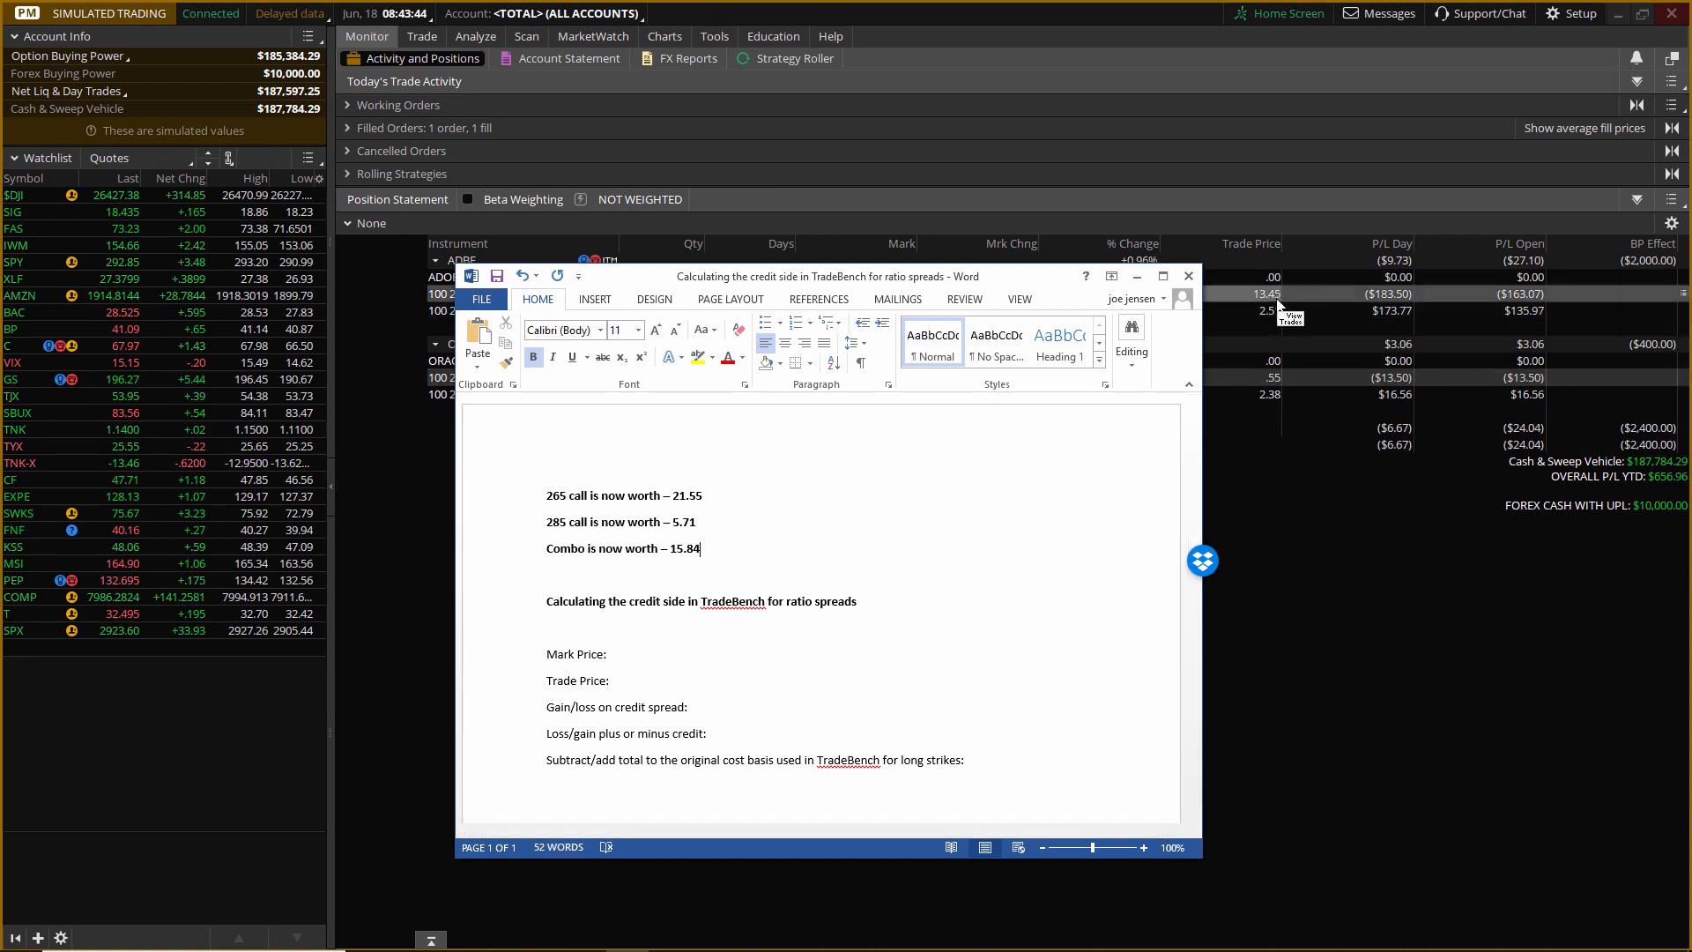
{"action": "left_click", "coordinate": [673, 655]}
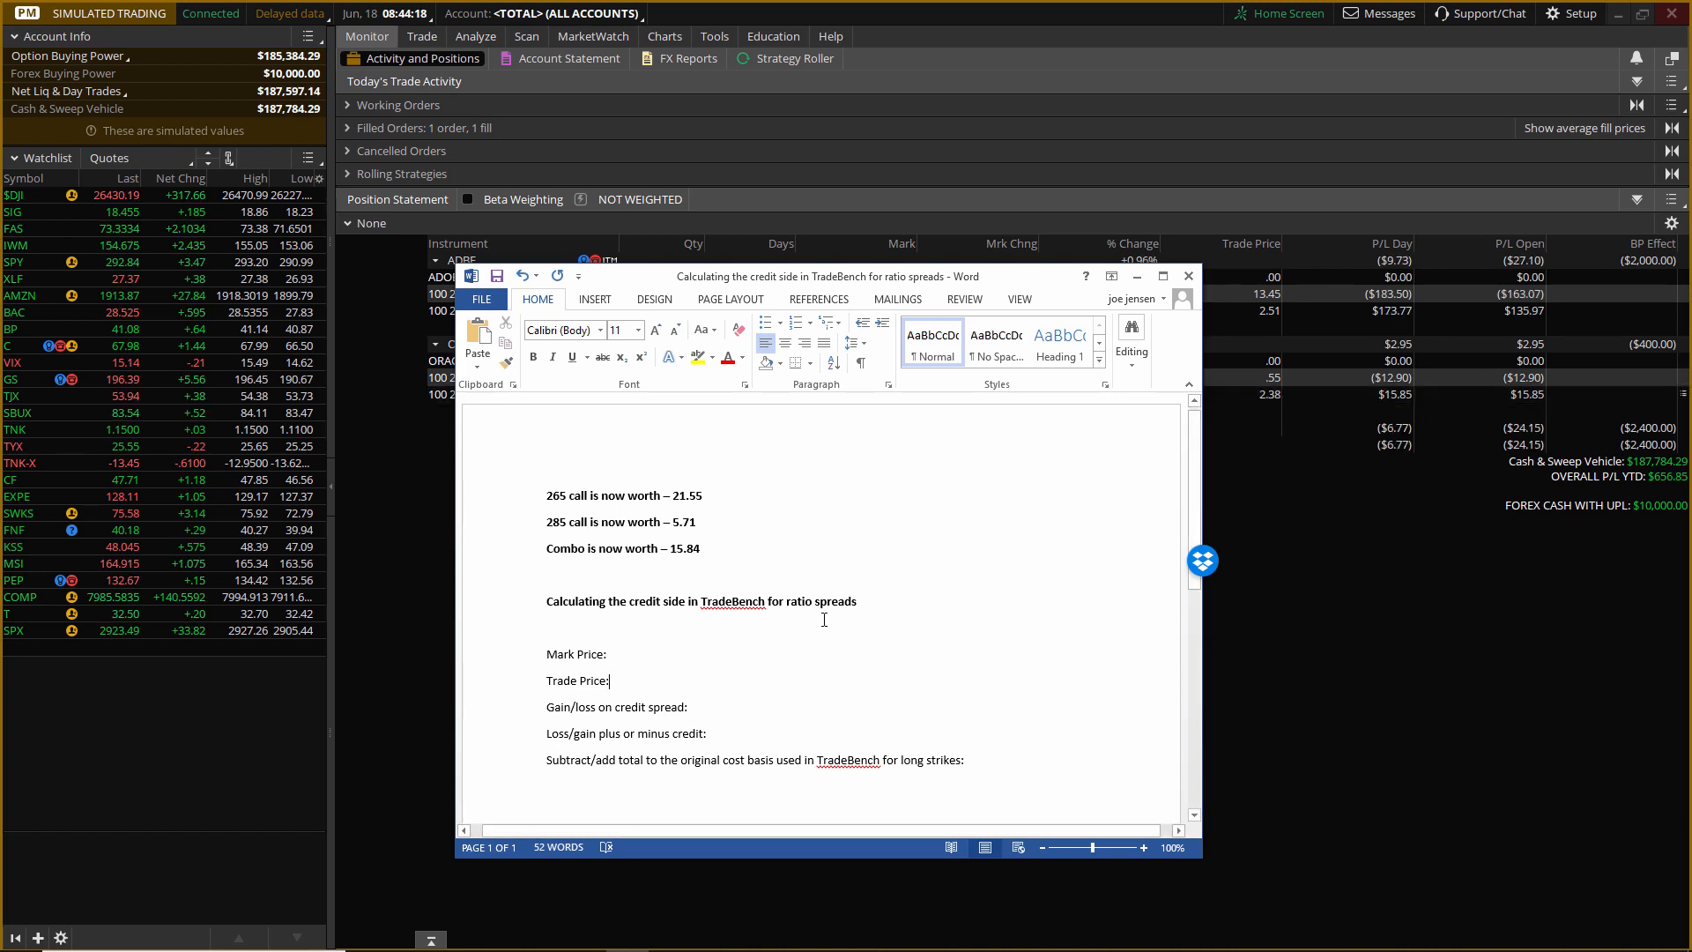
{"action": "type", "text": "10"}
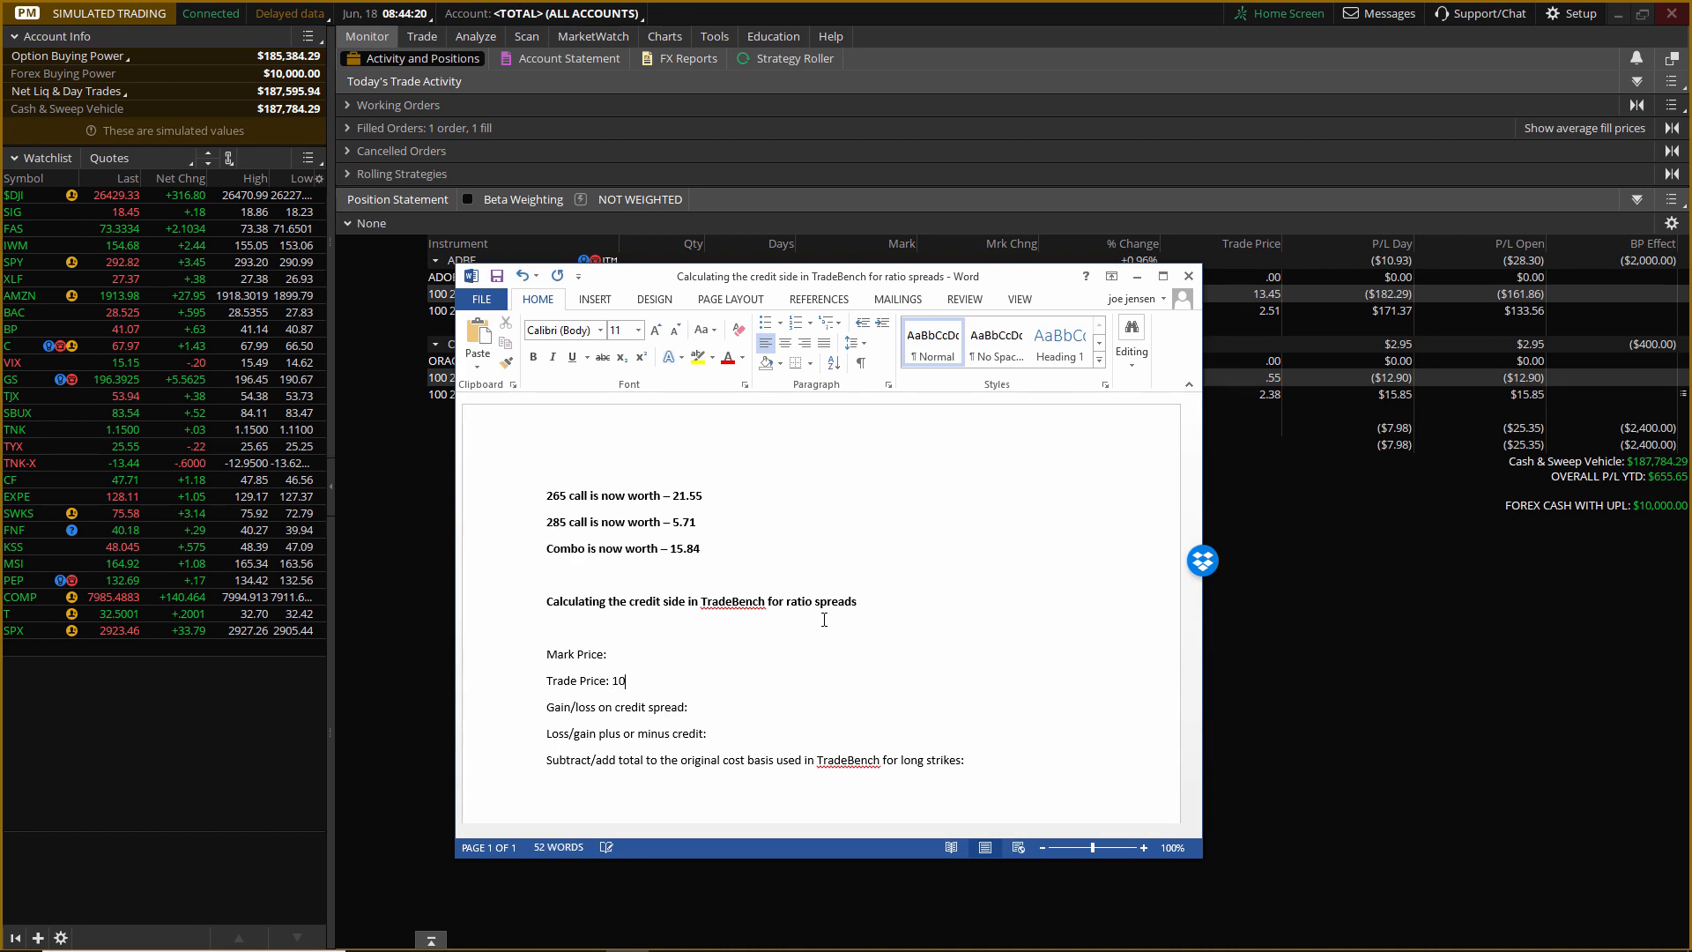
{"action": "type", "text": ".94"}
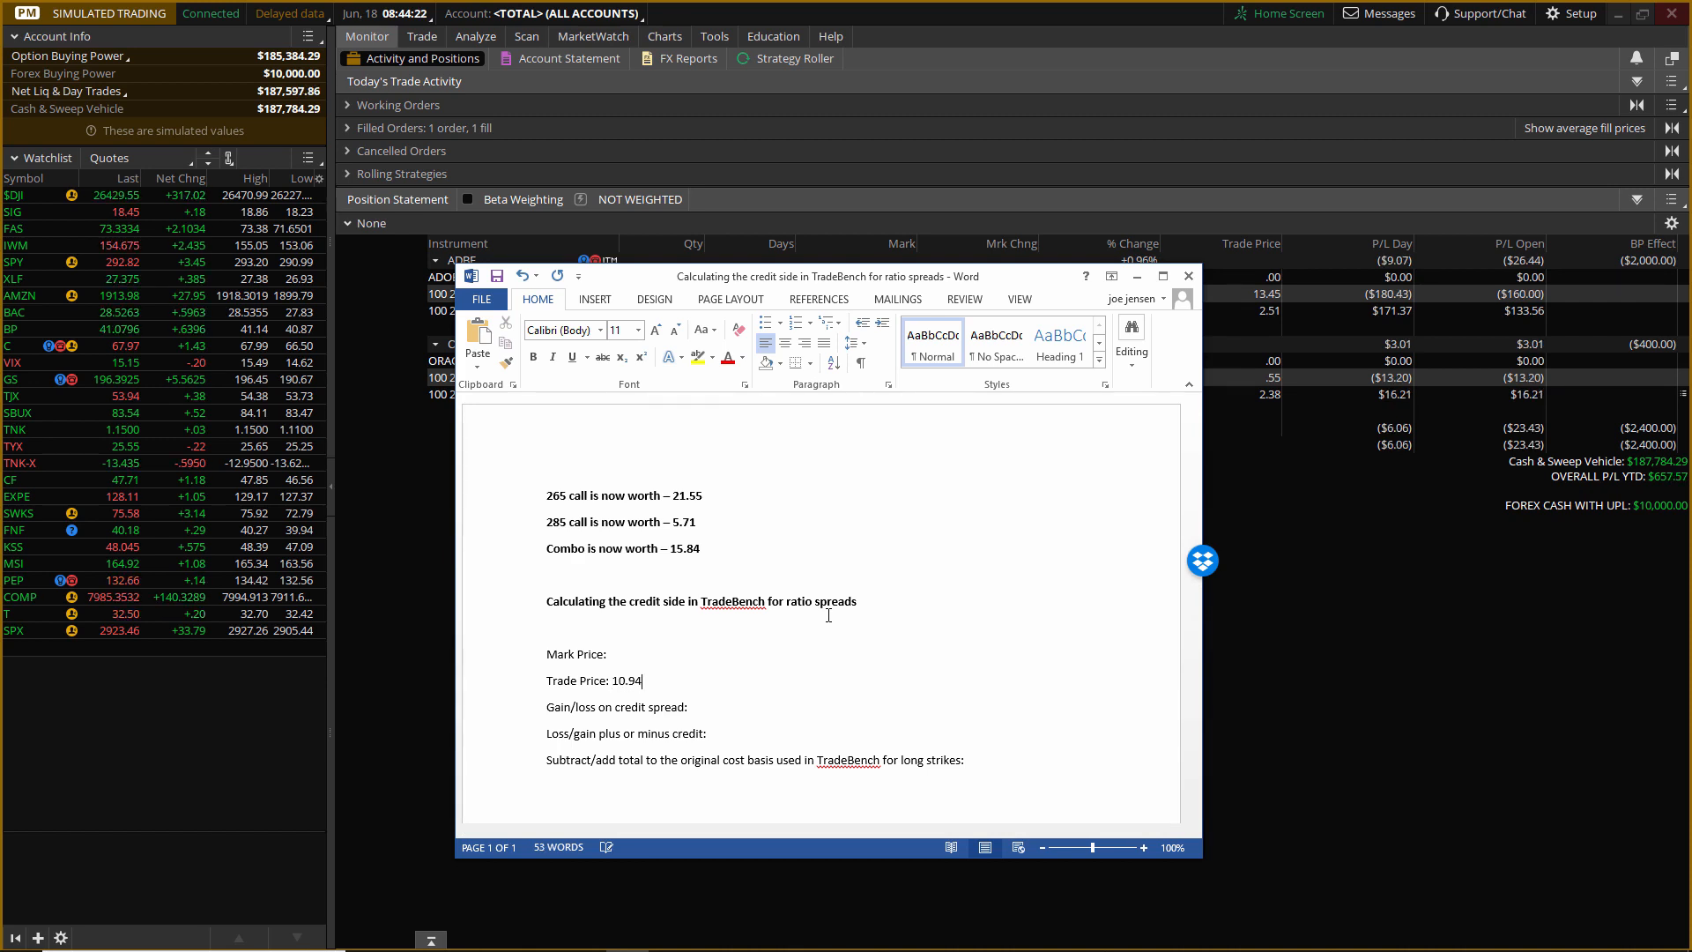
{"action": "left_click", "coordinate": [665, 649]}
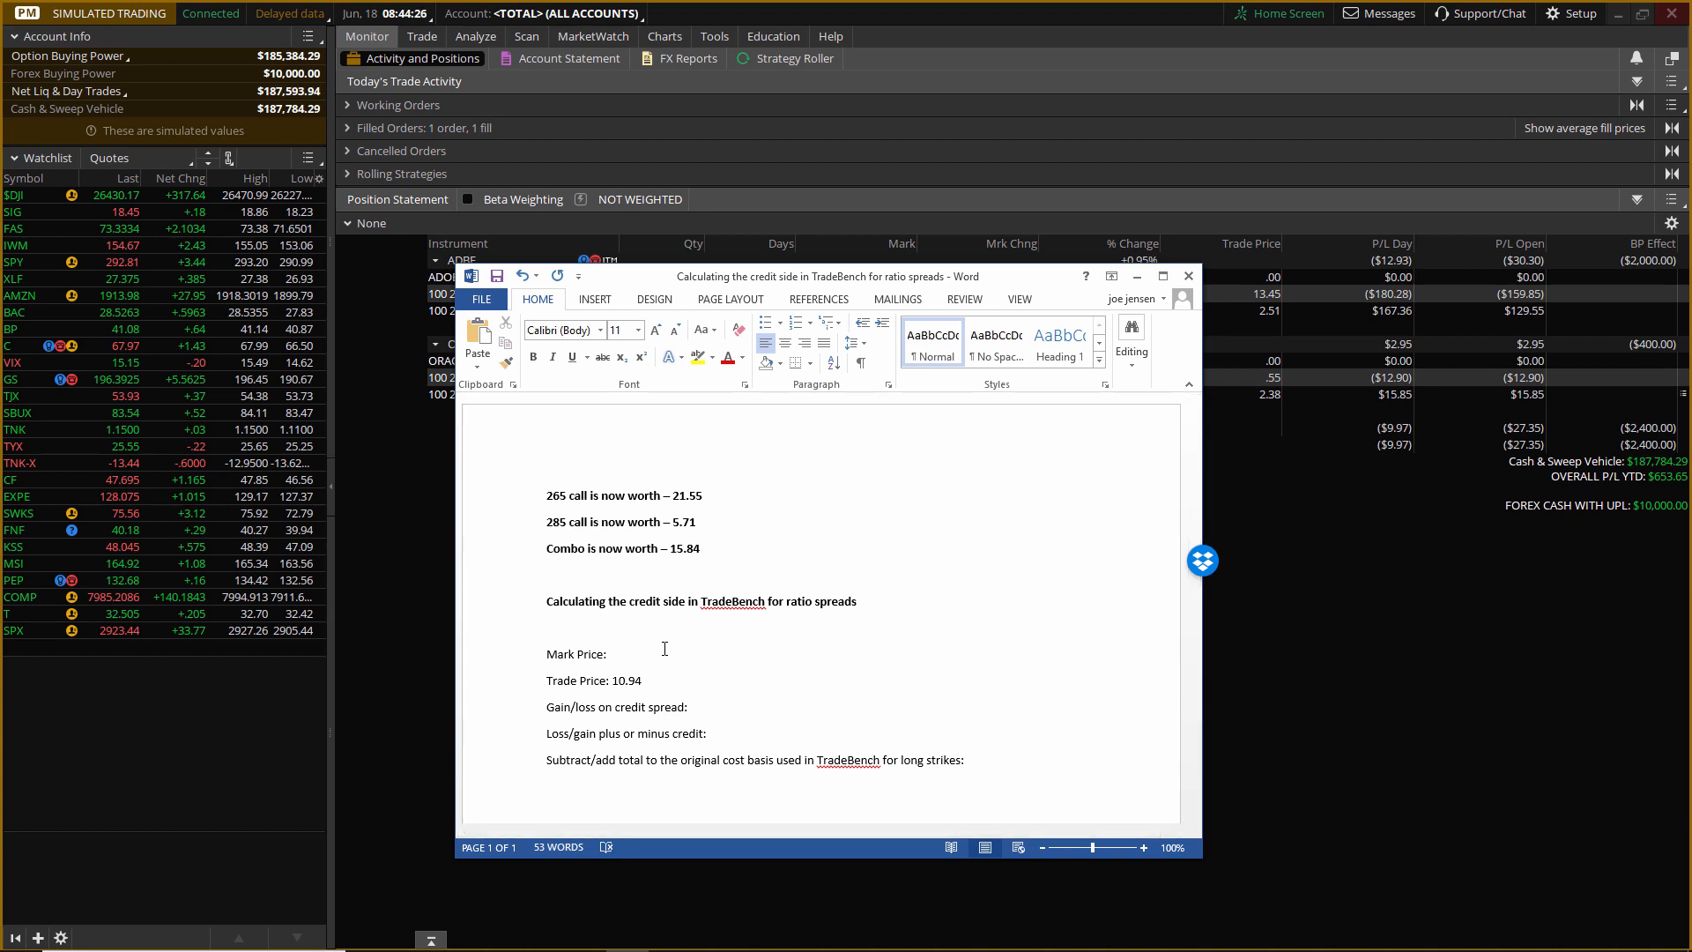
{"action": "type", "text": "15"}
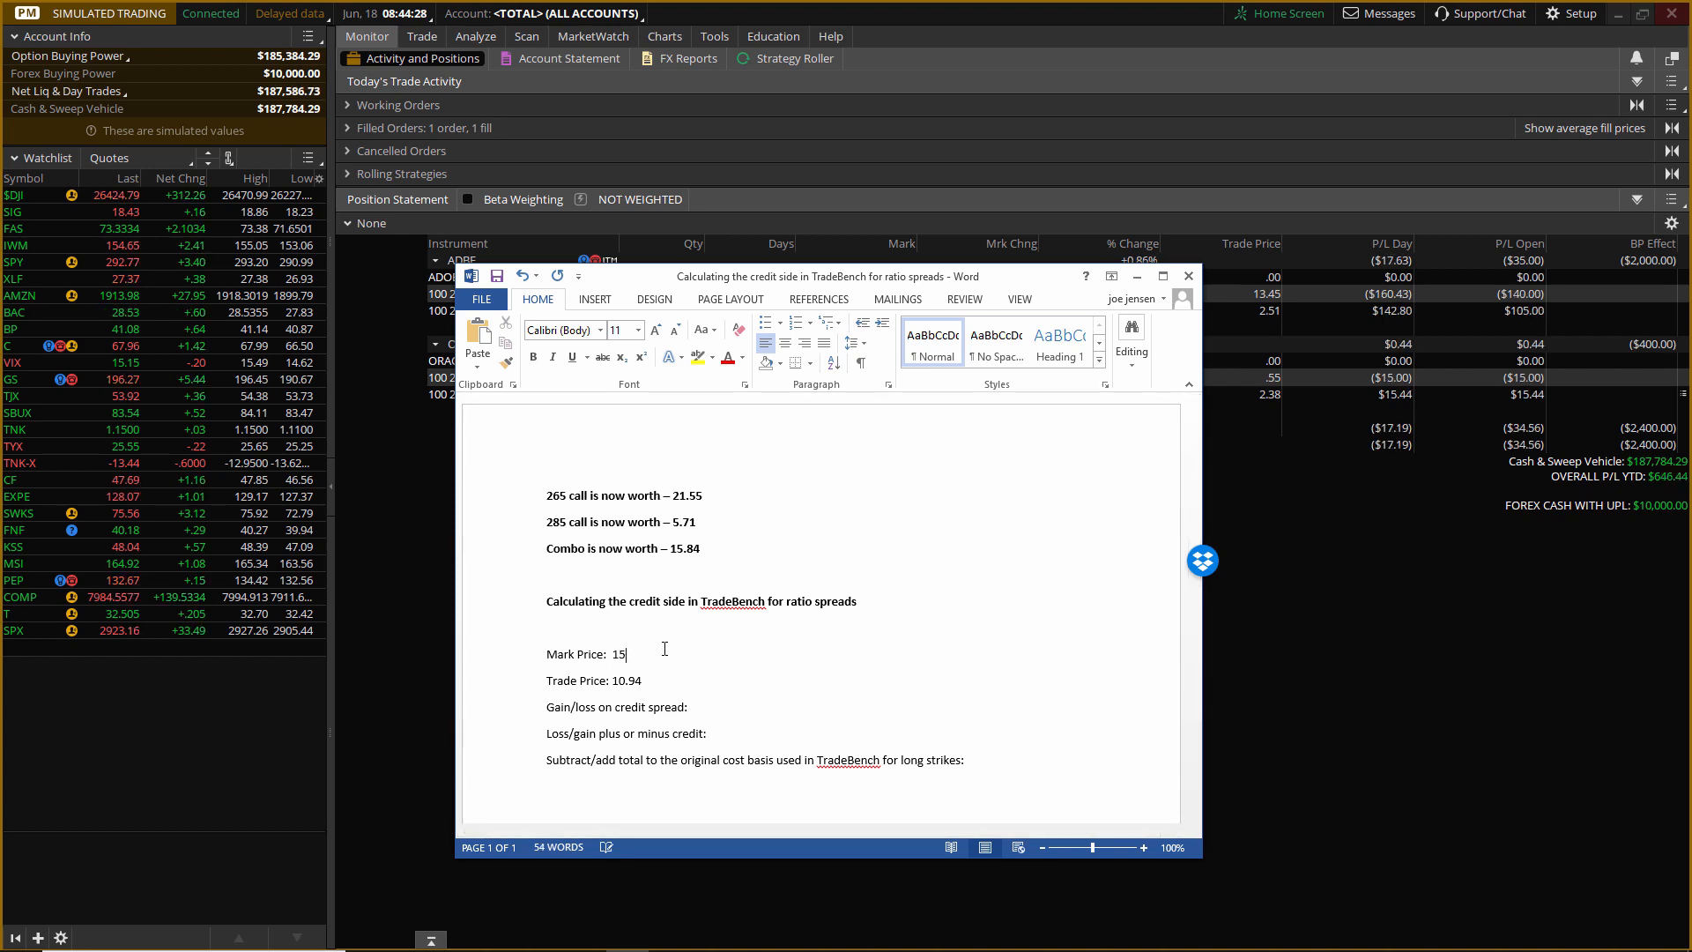
{"action": "type", "text": ".84"}
{"action": "left_click", "coordinate": [740, 679]}
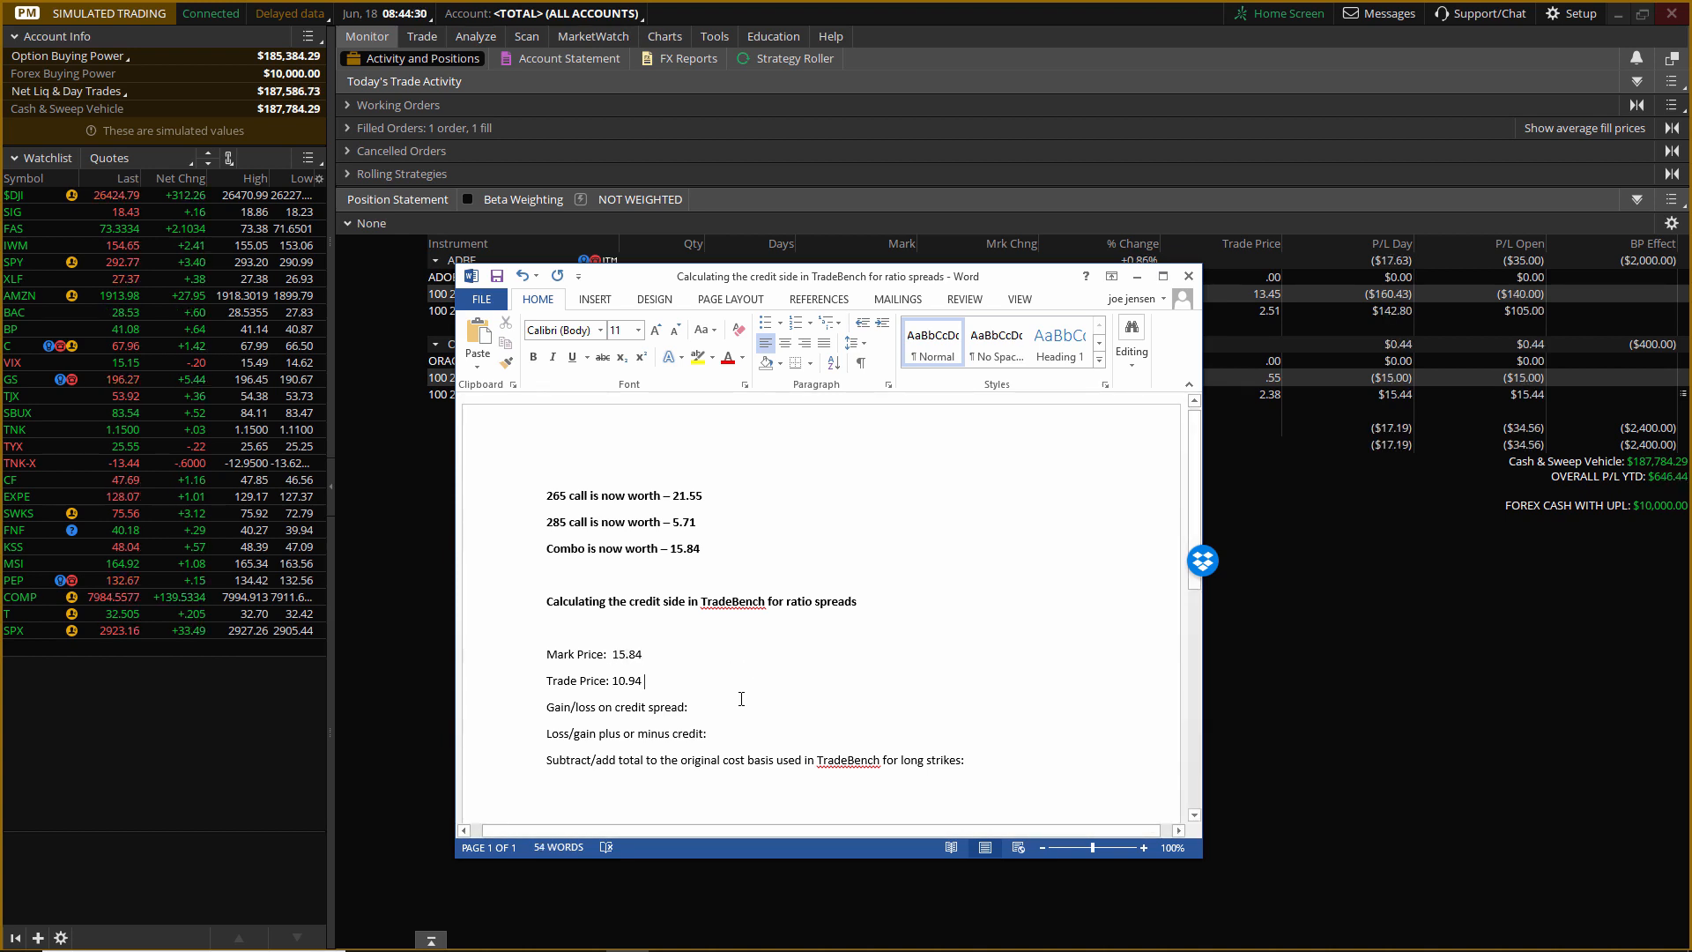
Enter -4.90 as the gain/loss on the credit spread and -4.00 as the loss/gain plus or minus credit.
{"action": "left_click", "coordinate": [723, 704]}
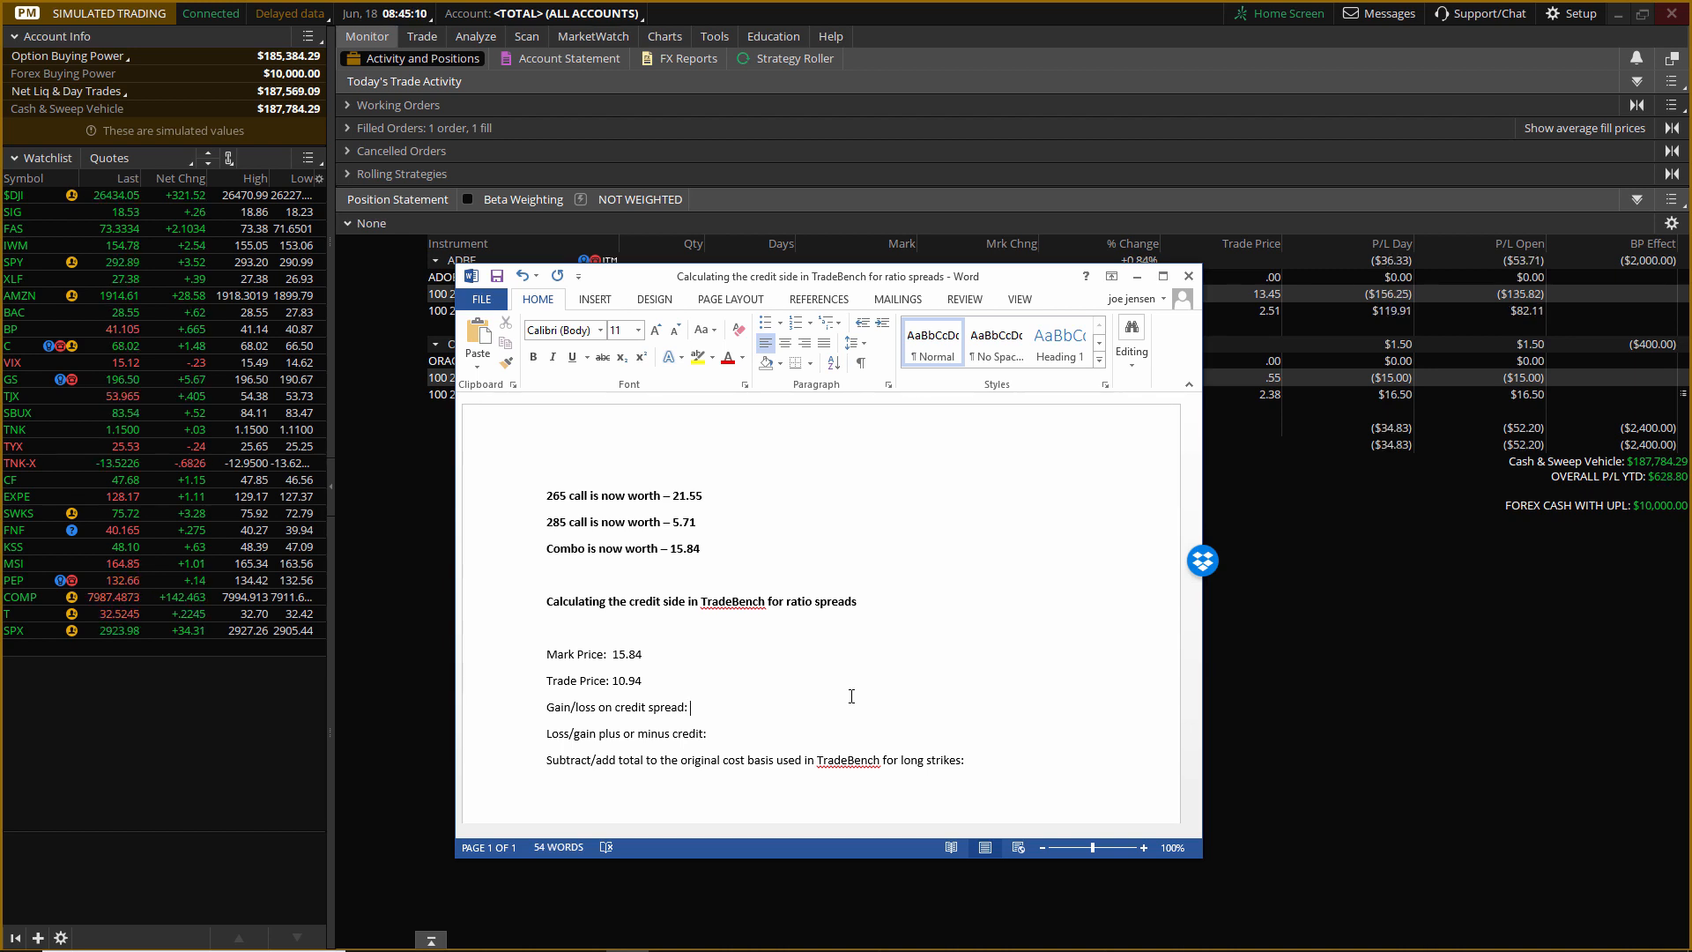
{"action": "type", "text": "-"}
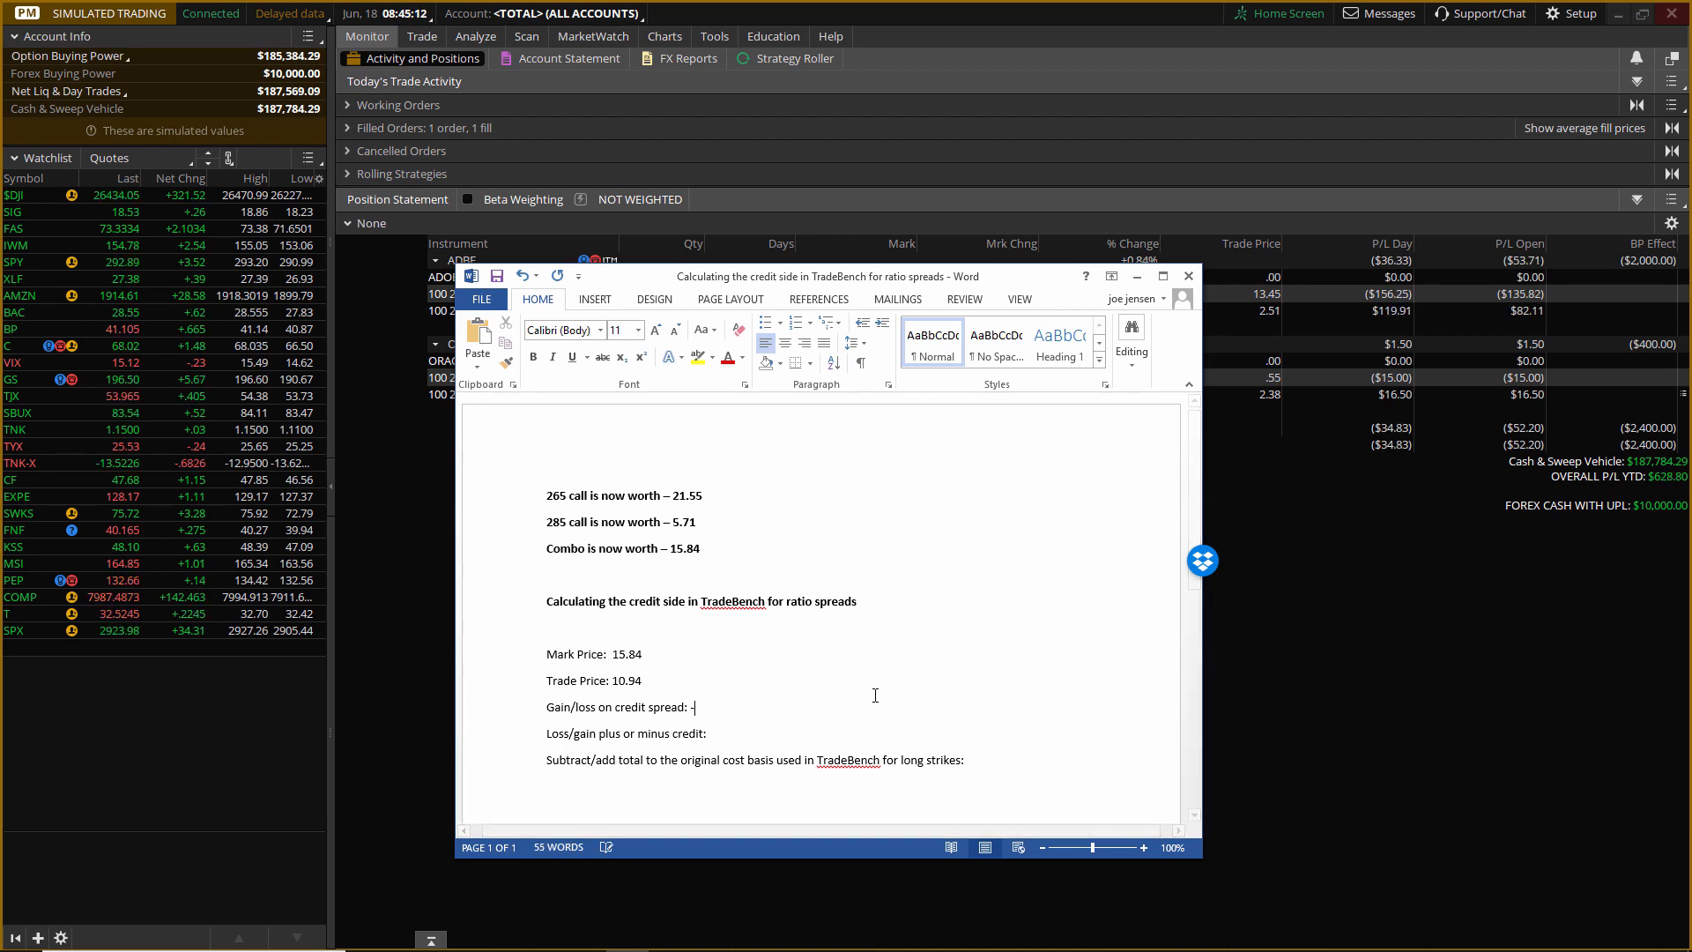
{"action": "type", "text": "4.90"}
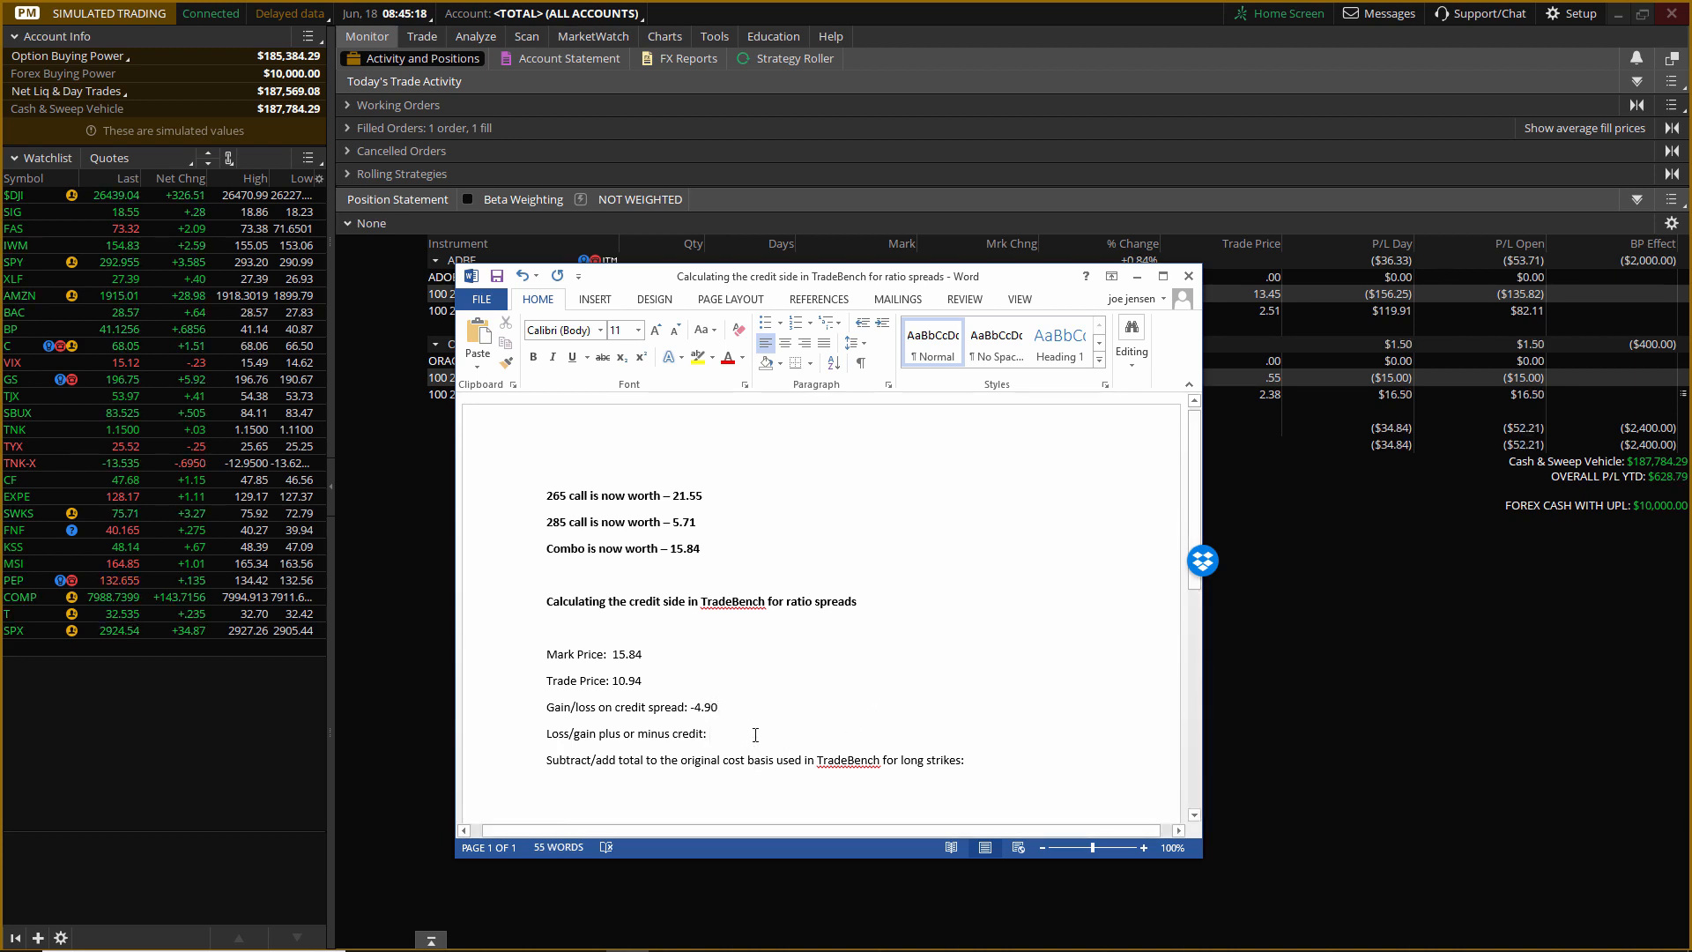
{"action": "left_click", "coordinate": [755, 734]}
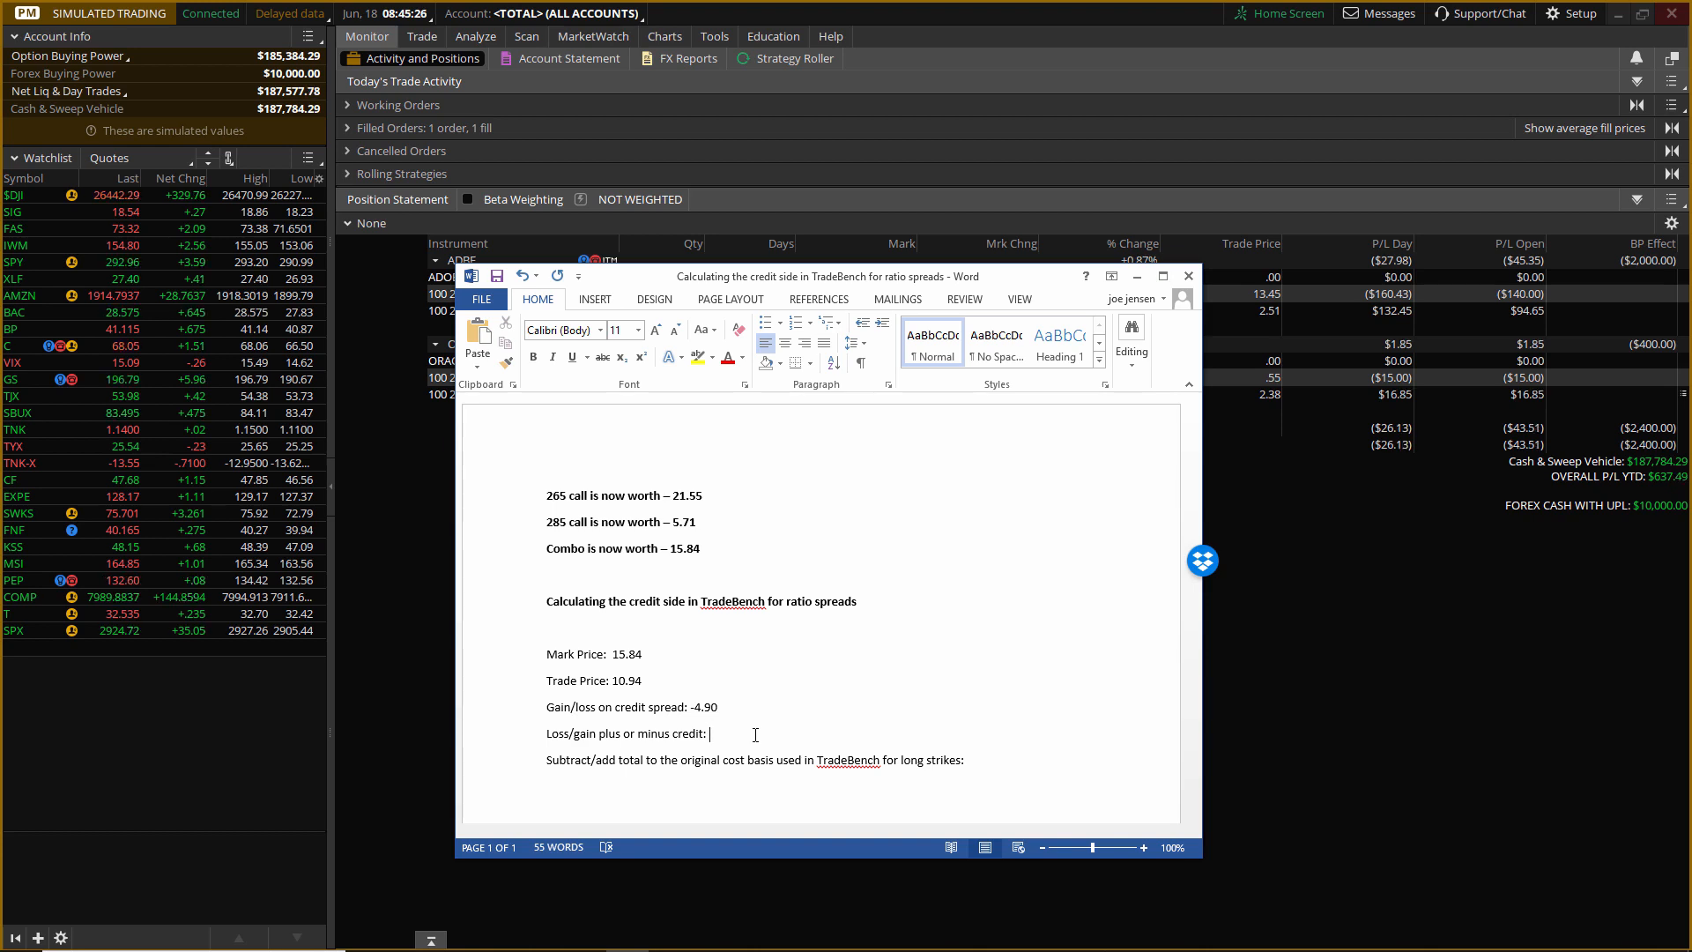
{"action": "type", "text": "4.00"}
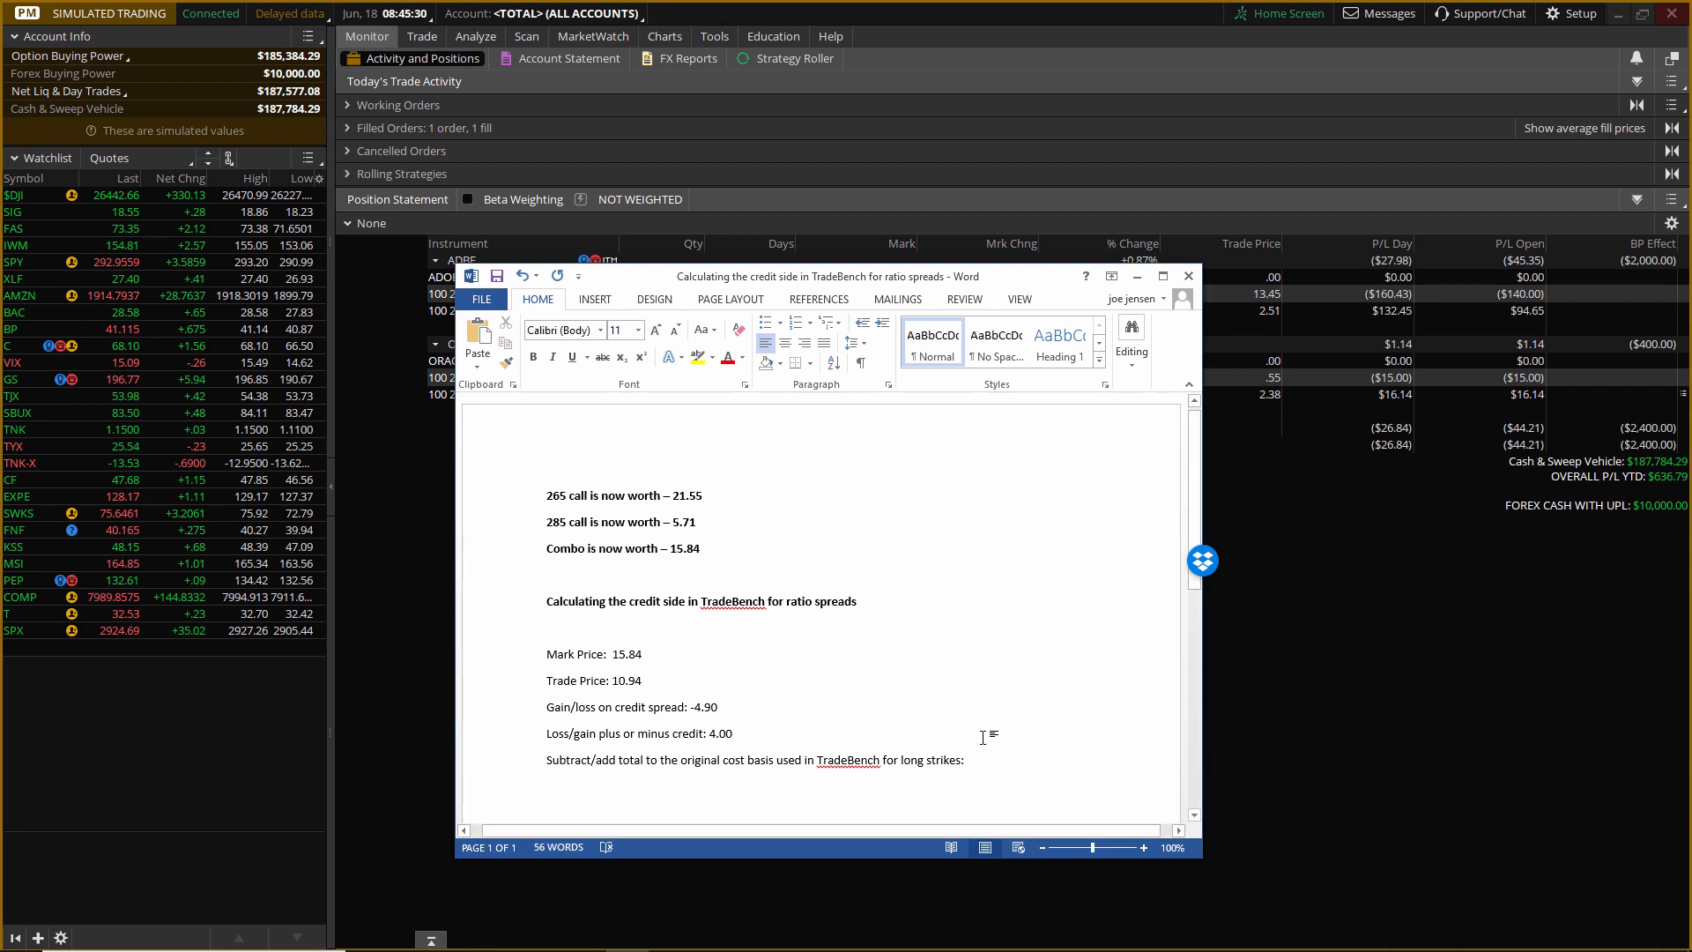
{"action": "left_click", "coordinate": [710, 734]}
{"action": "type", "text": "-"}
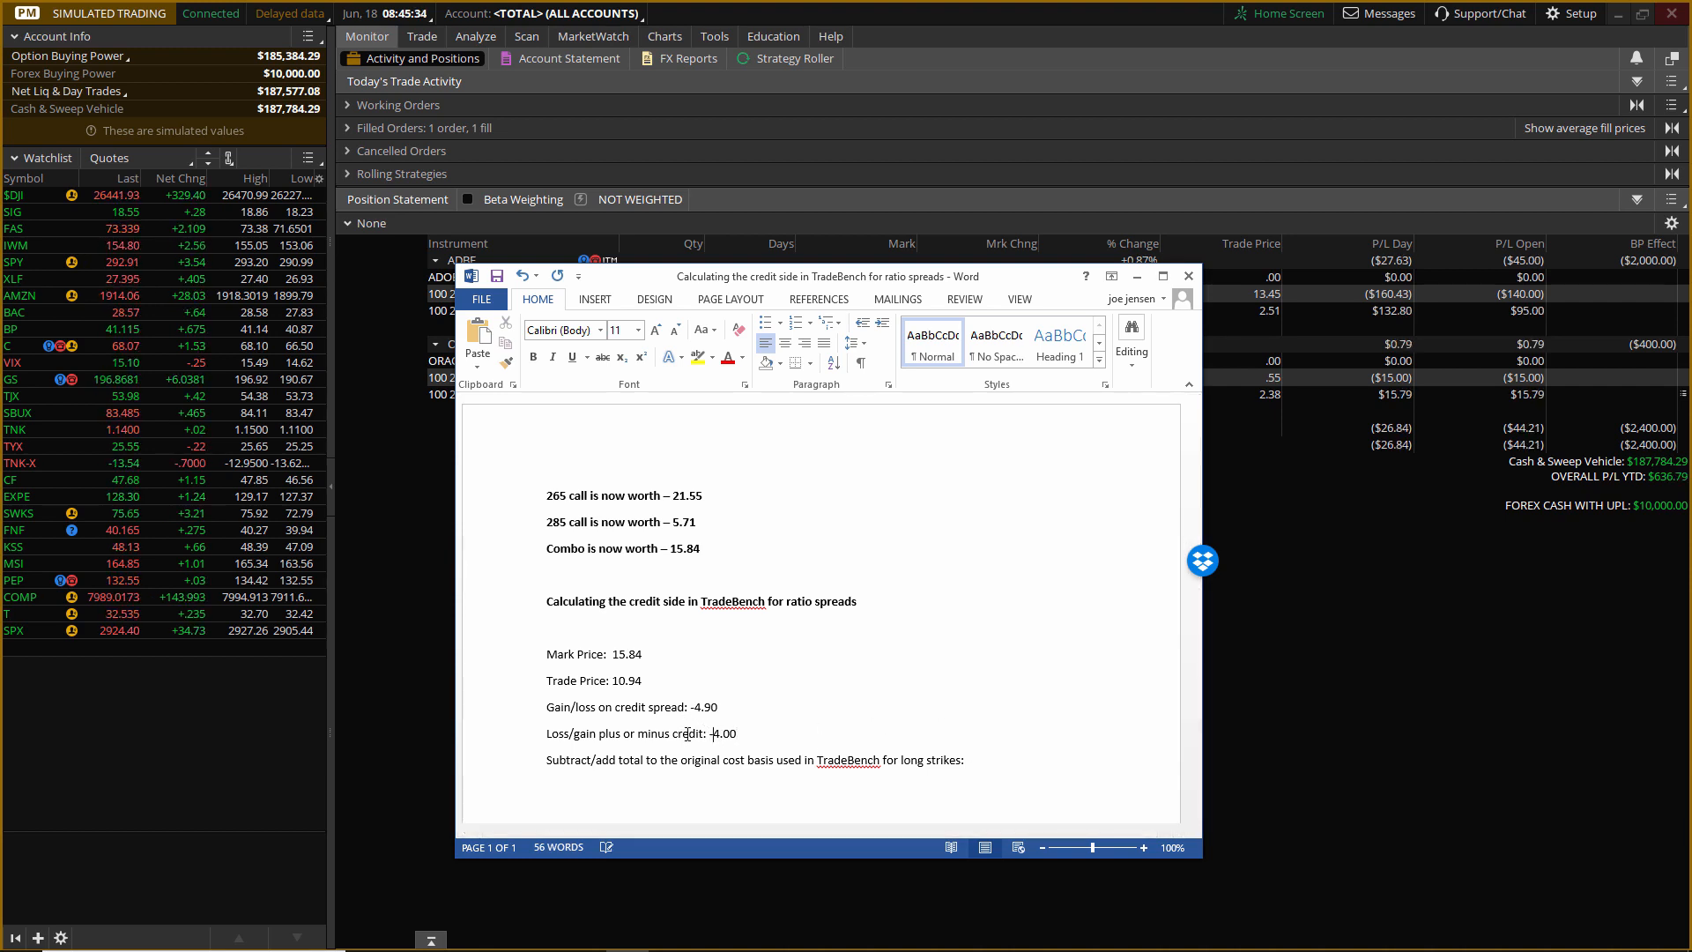
{"action": "left_click", "coordinate": [1001, 764]}
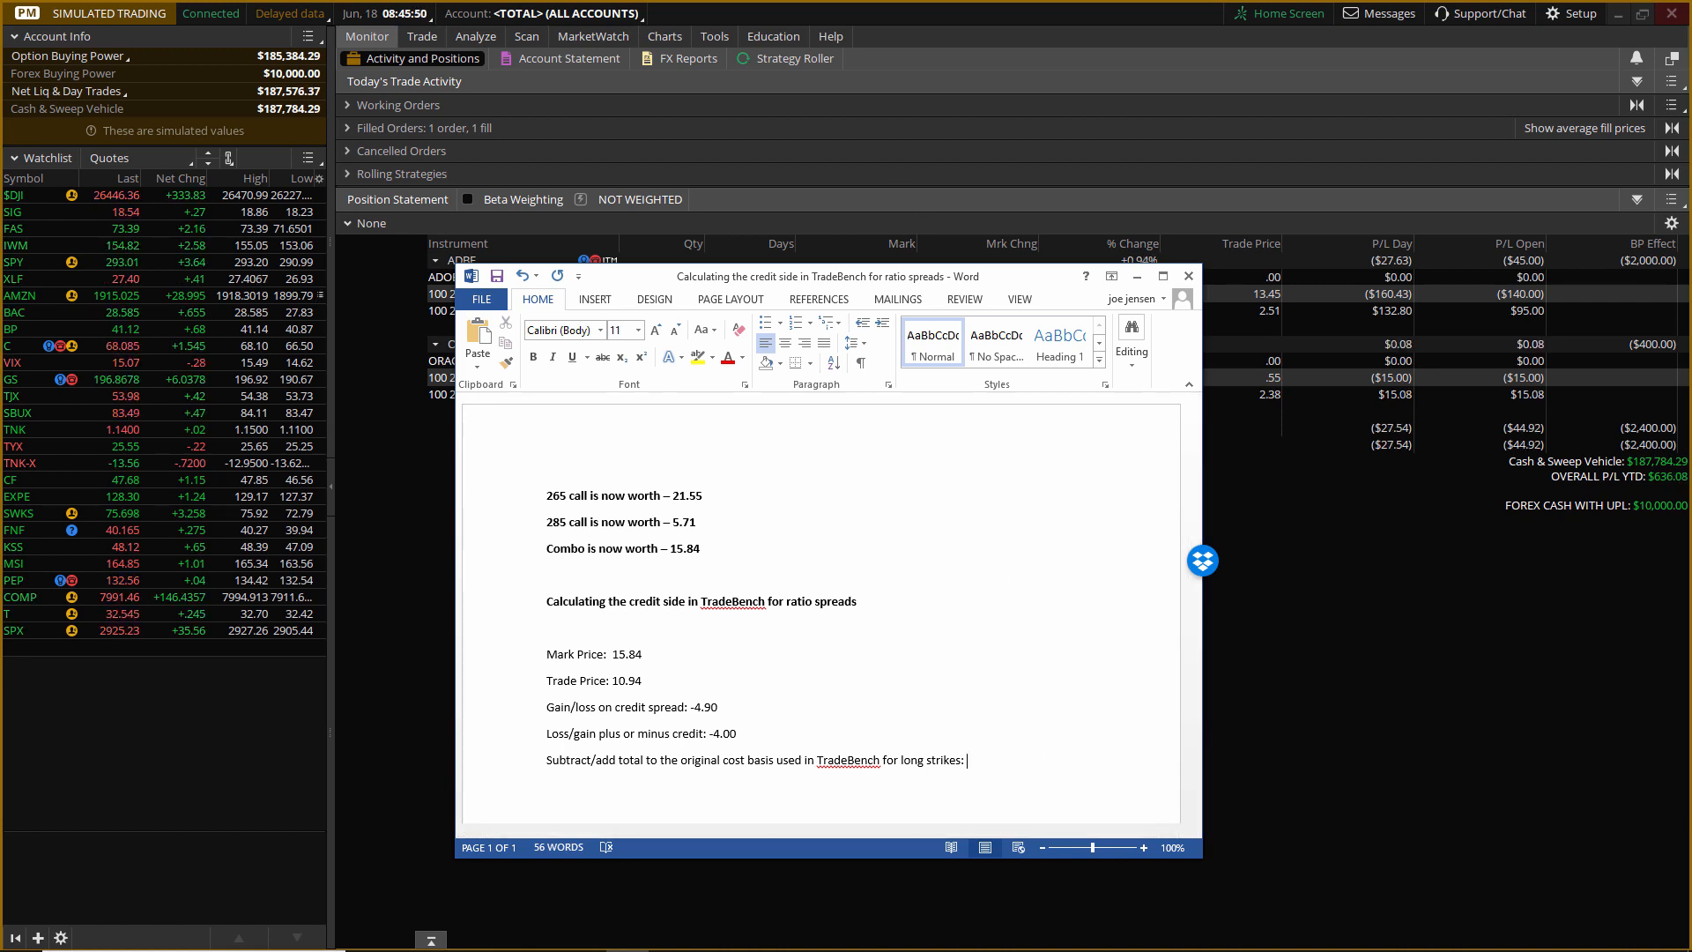
Switch to TradeBench and start an exit order for the ADBE 265/285 call ratio backspread with an order quantity of 4.
{"action": "key", "text": "alt+Tab"}
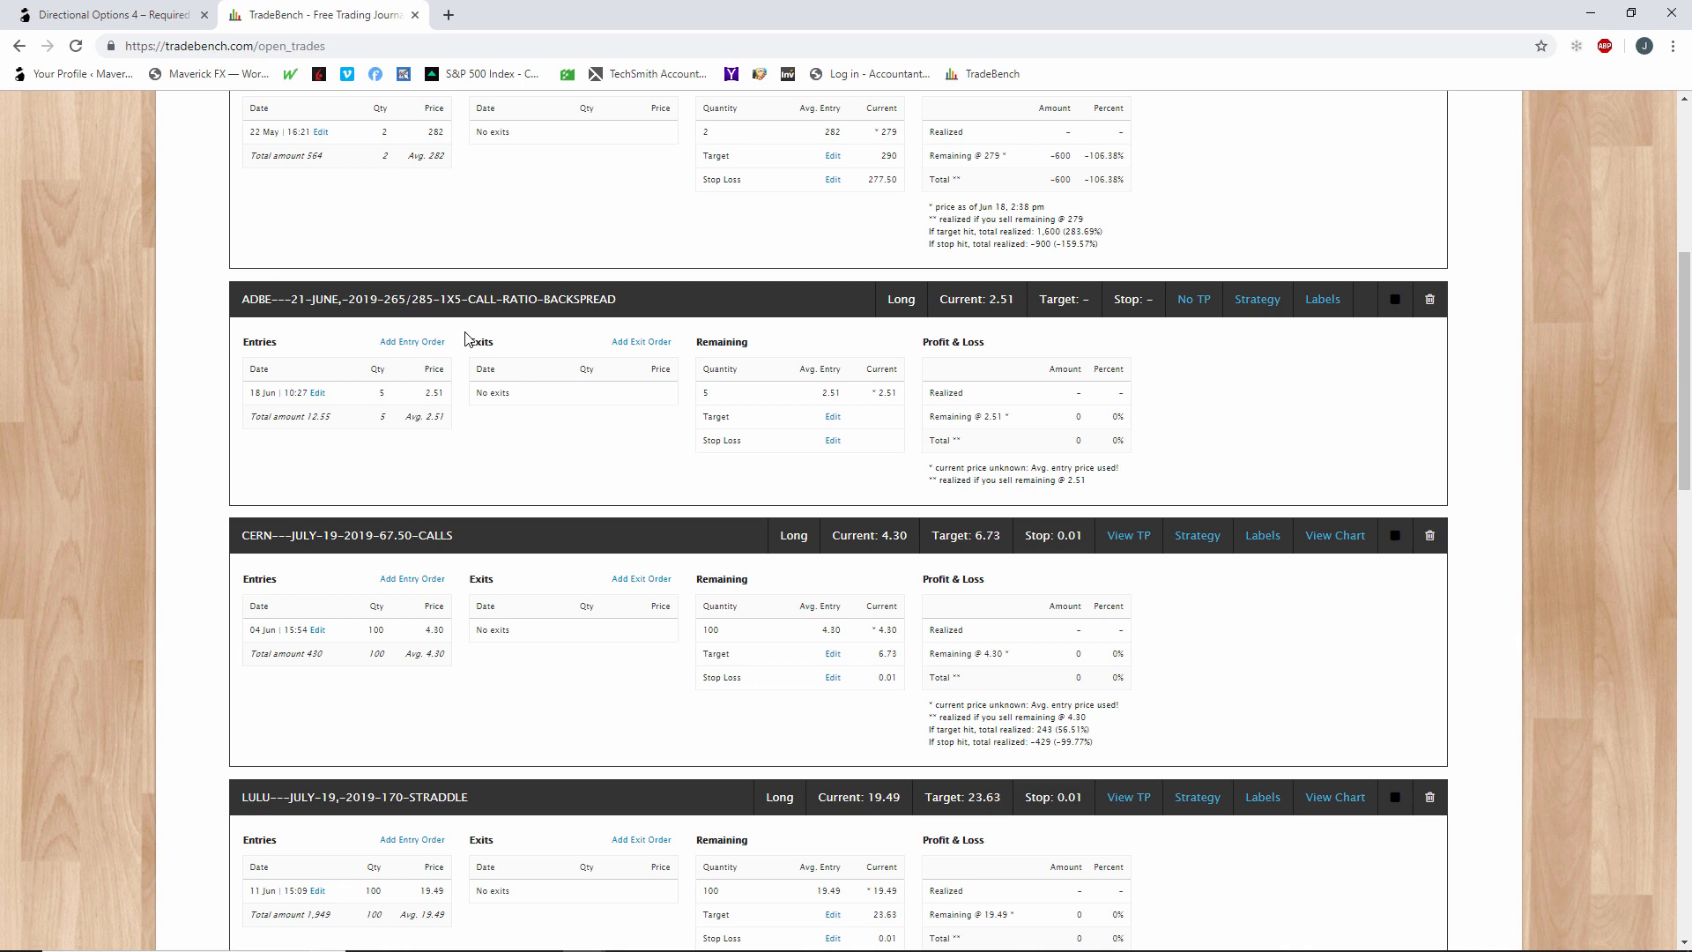
{"action": "left_click", "coordinate": [626, 351]}
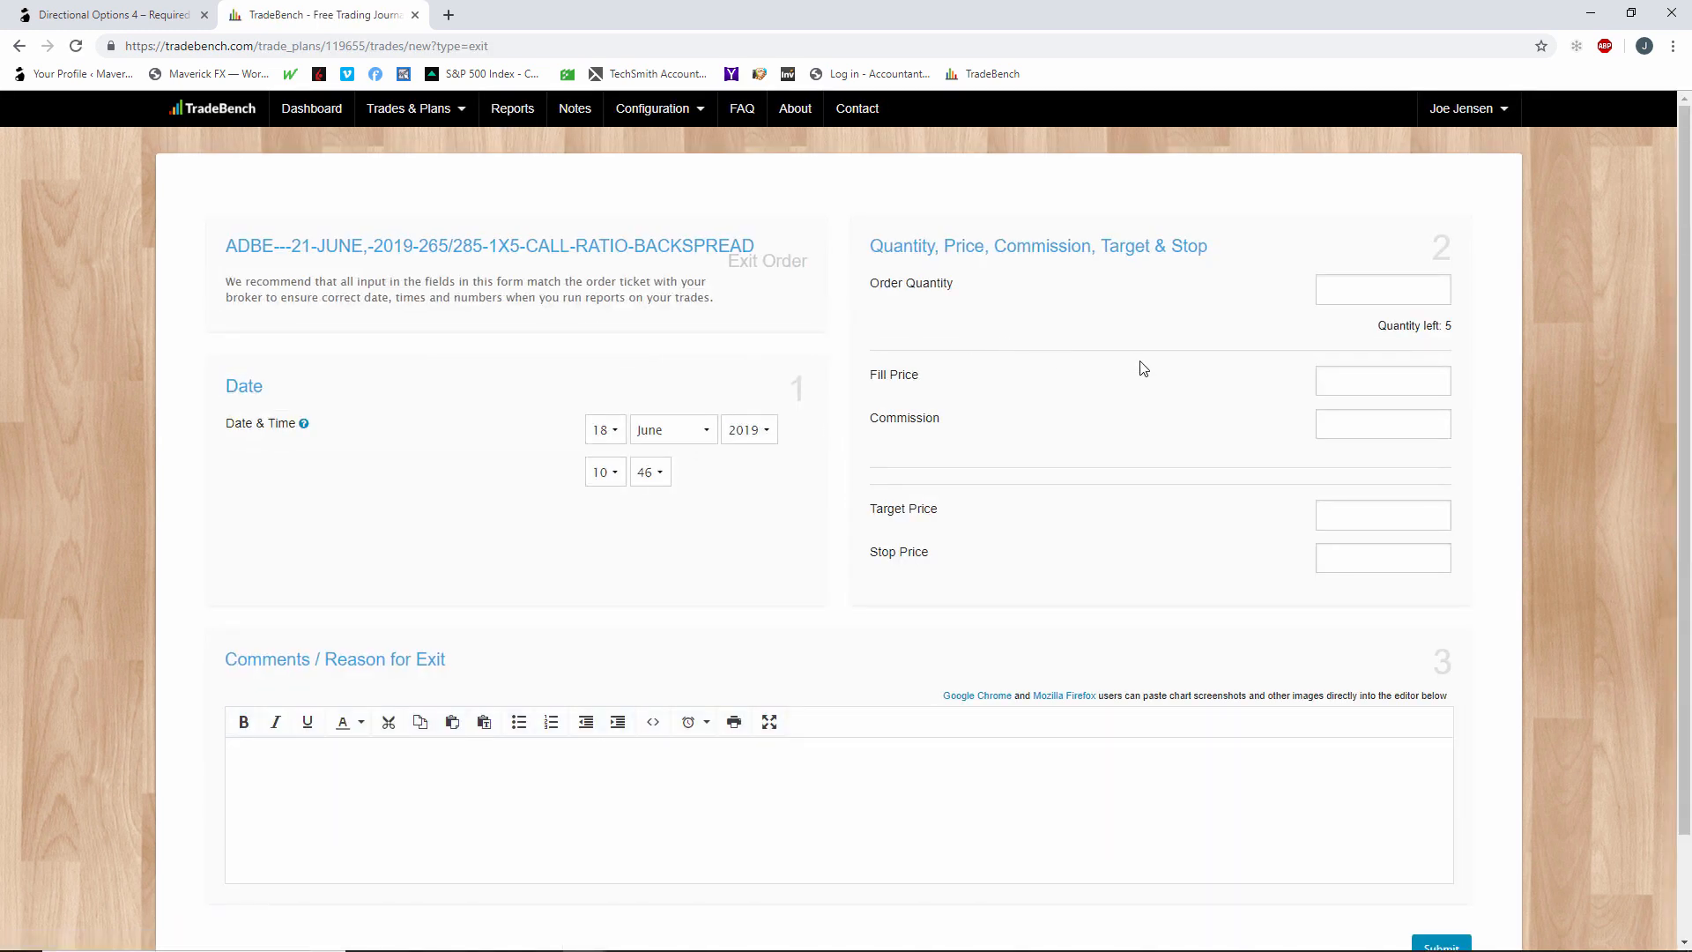
{"action": "left_click", "coordinate": [1381, 287]}
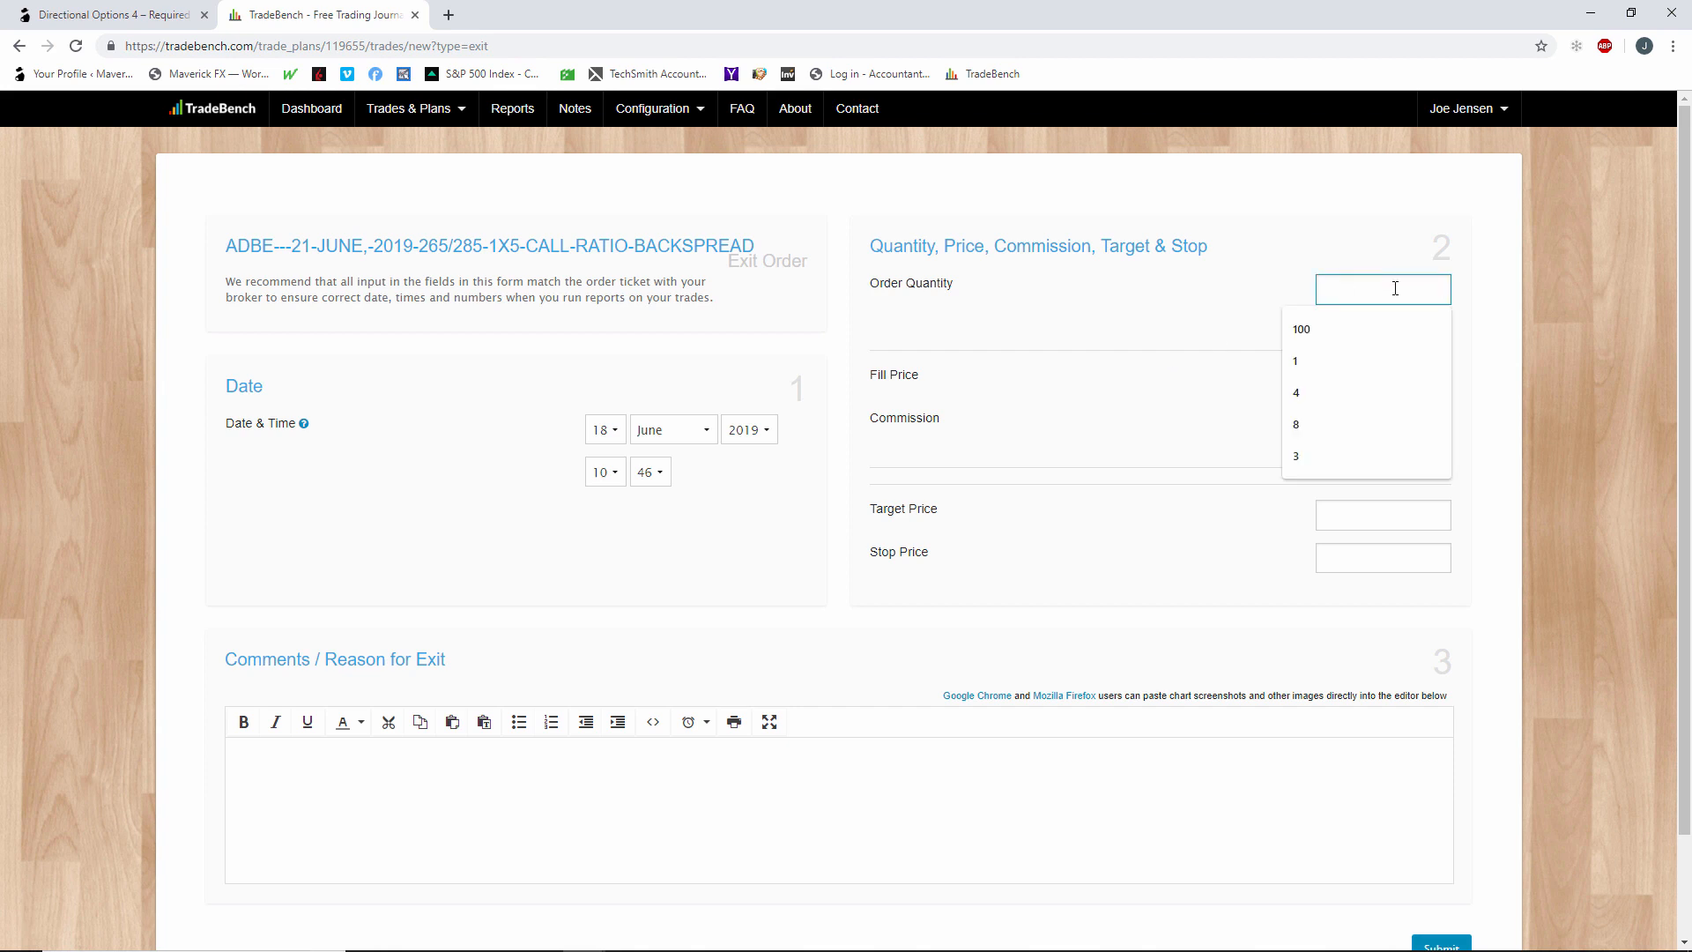
{"action": "type", "text": "4"}
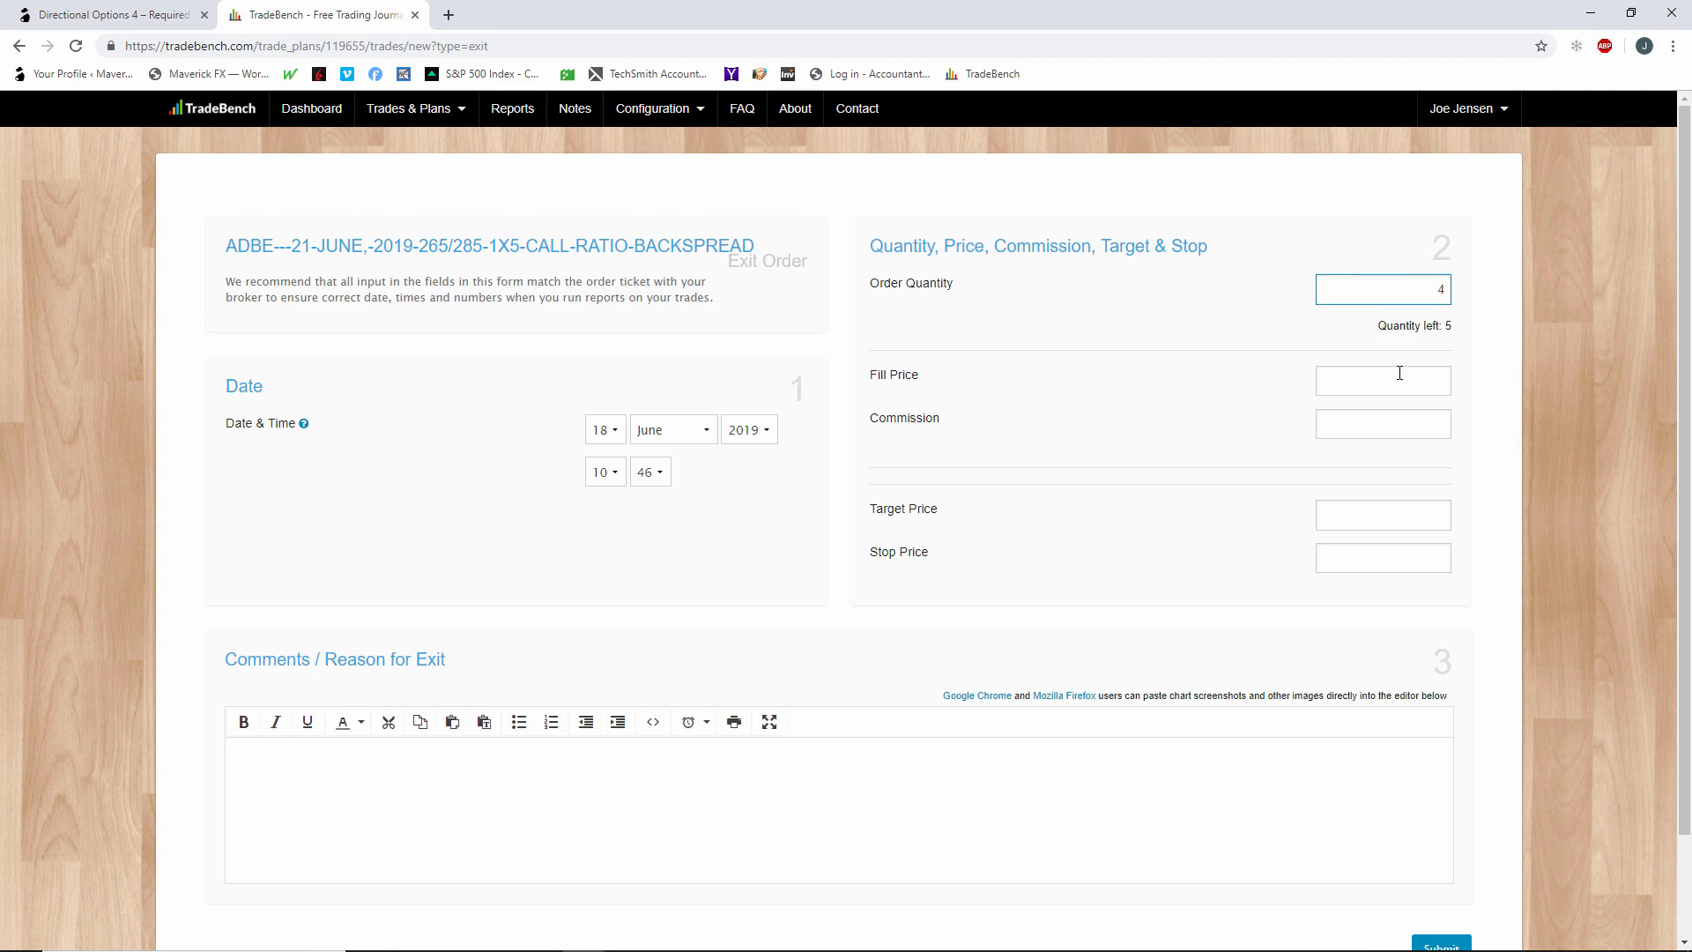
Look up the 285 call's value in the Word notes and set the exit order's fill price to 5.71.
{"action": "left_click", "coordinate": [1401, 374]}
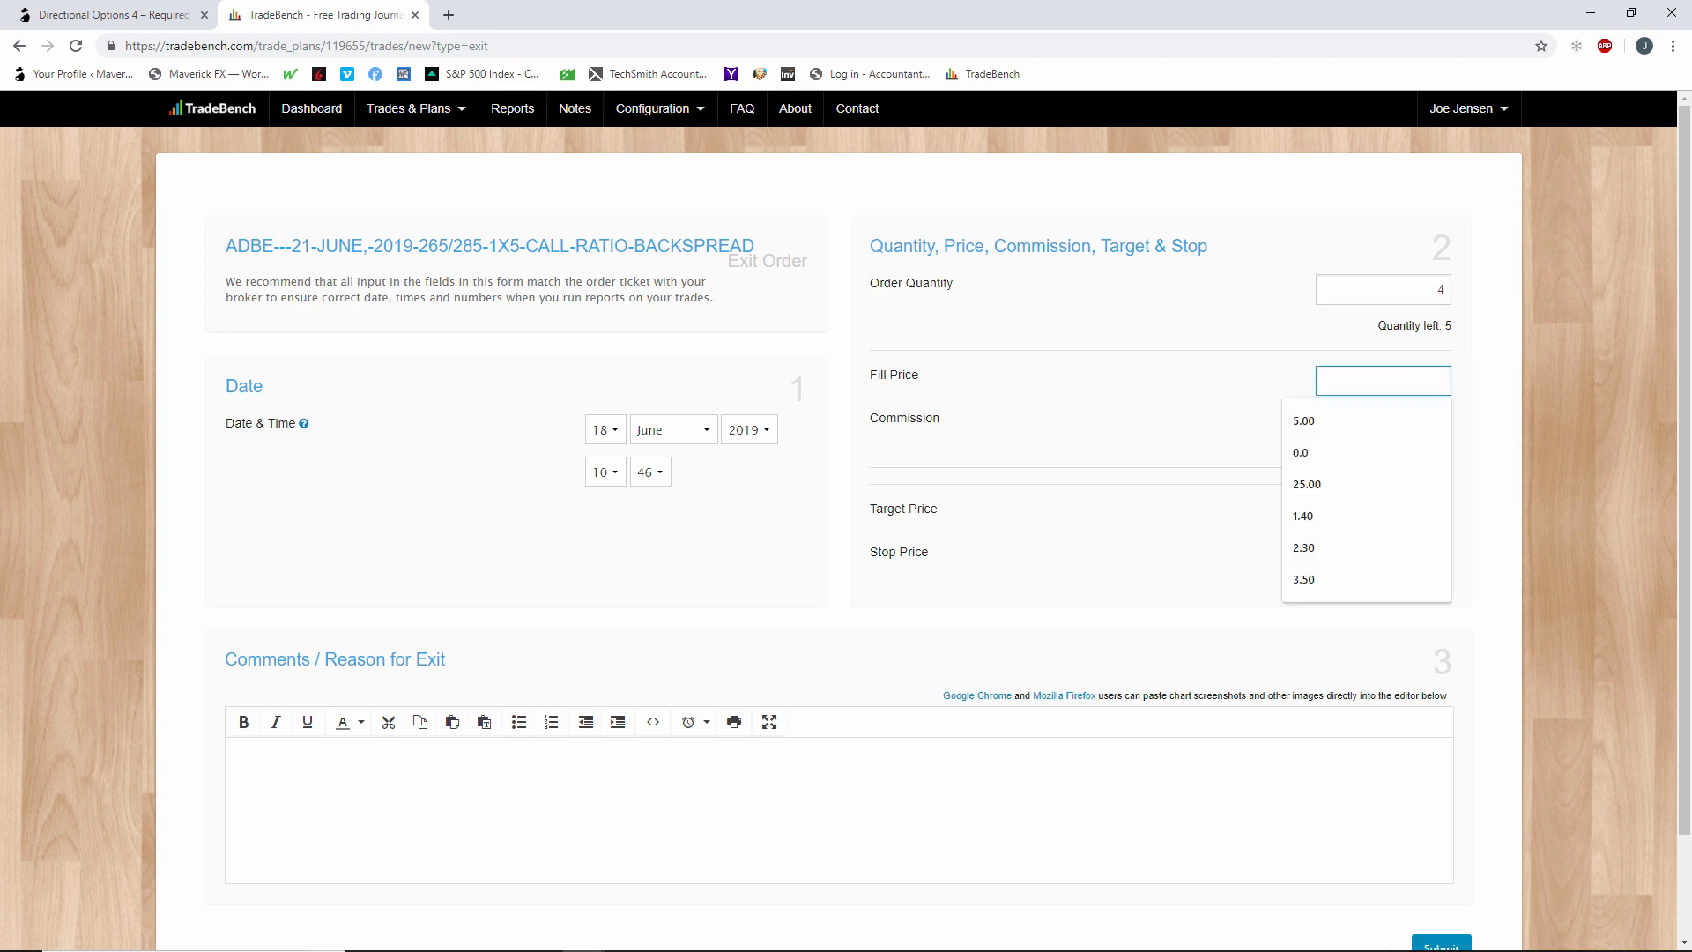
{"action": "key", "text": "alt+Tab"}
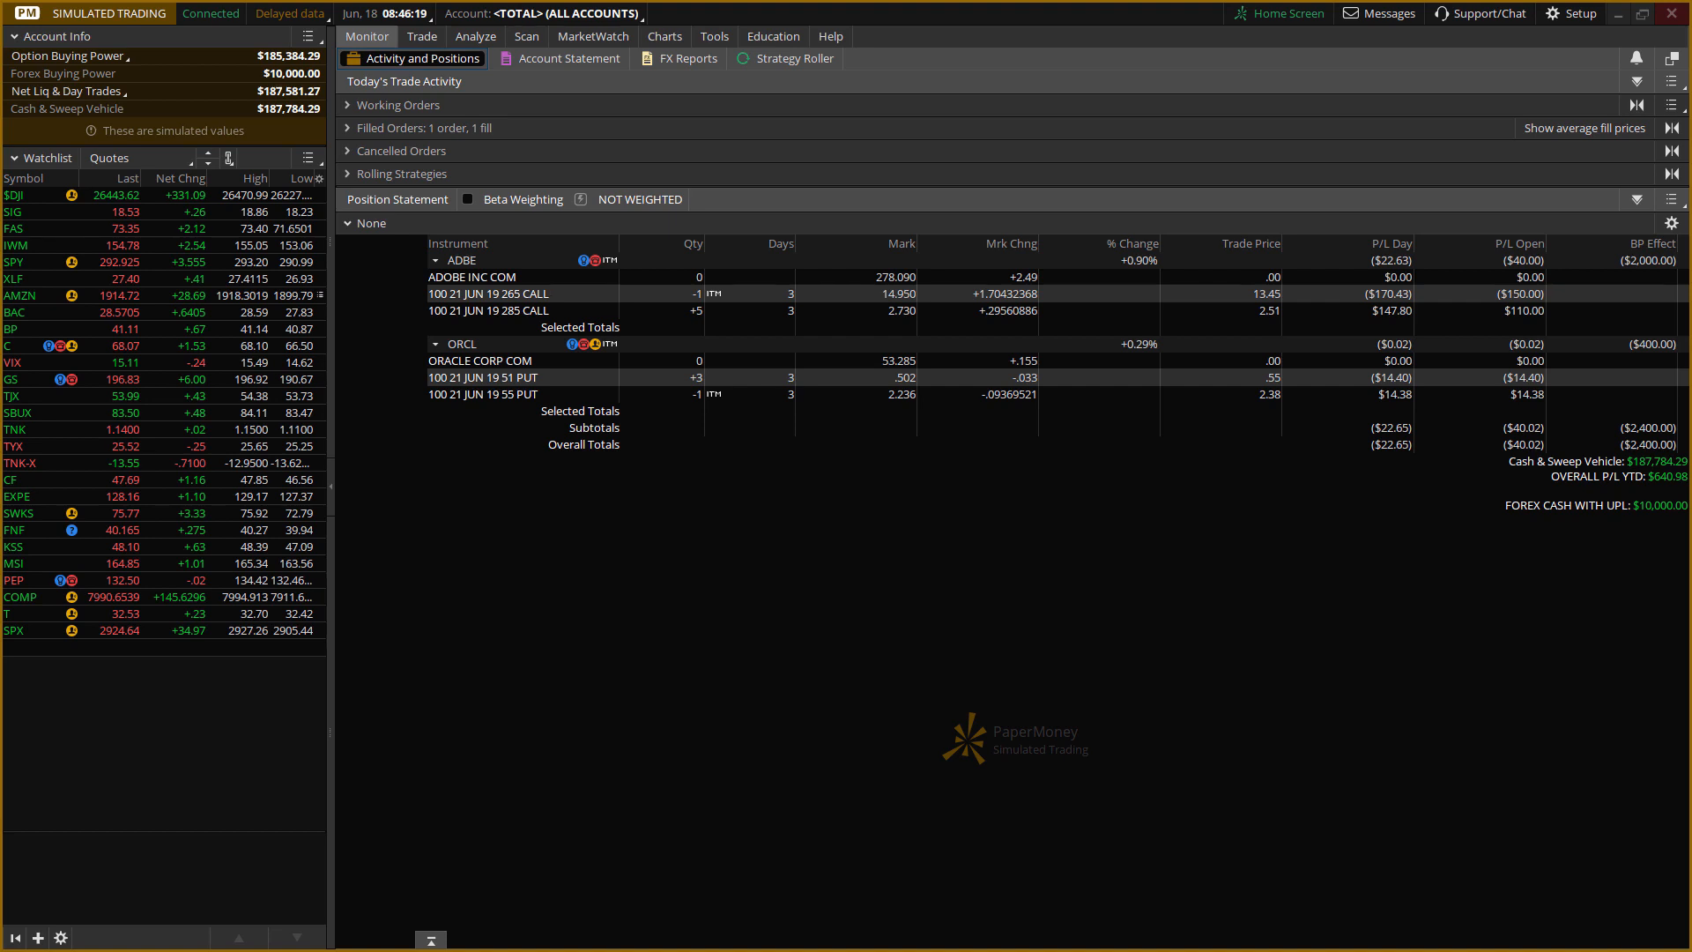
{"action": "key", "text": "alt+Tab"}
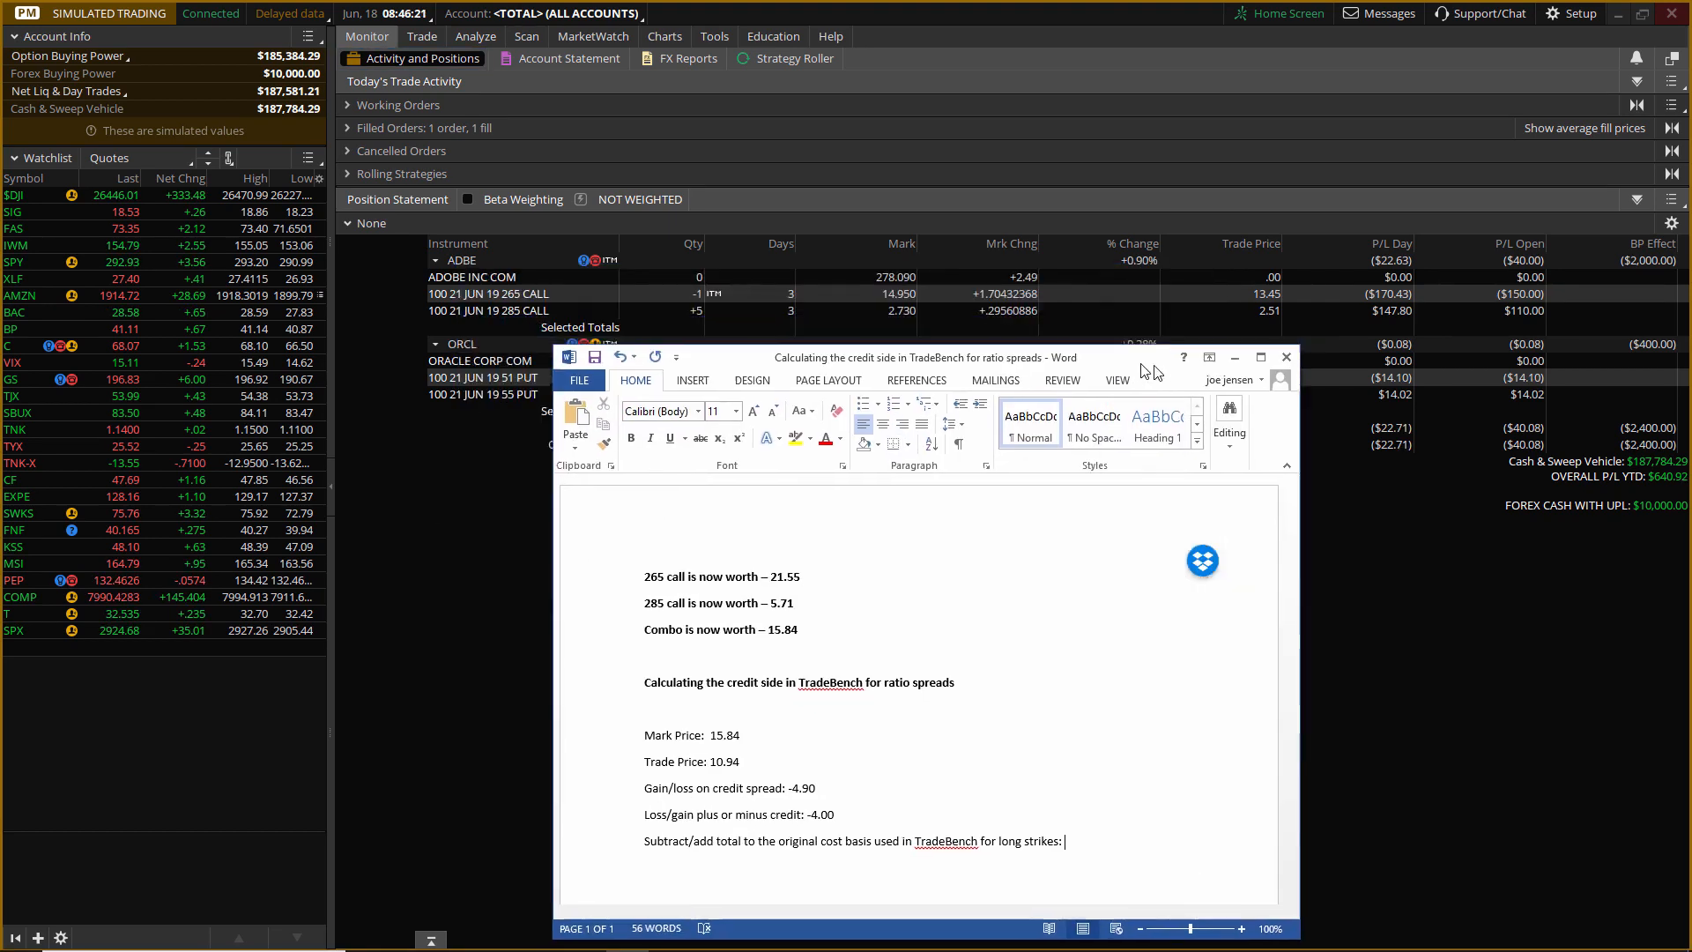
{"action": "left_click_drag", "start_coordinate": [1143, 364], "coordinate": [1212, 386]}
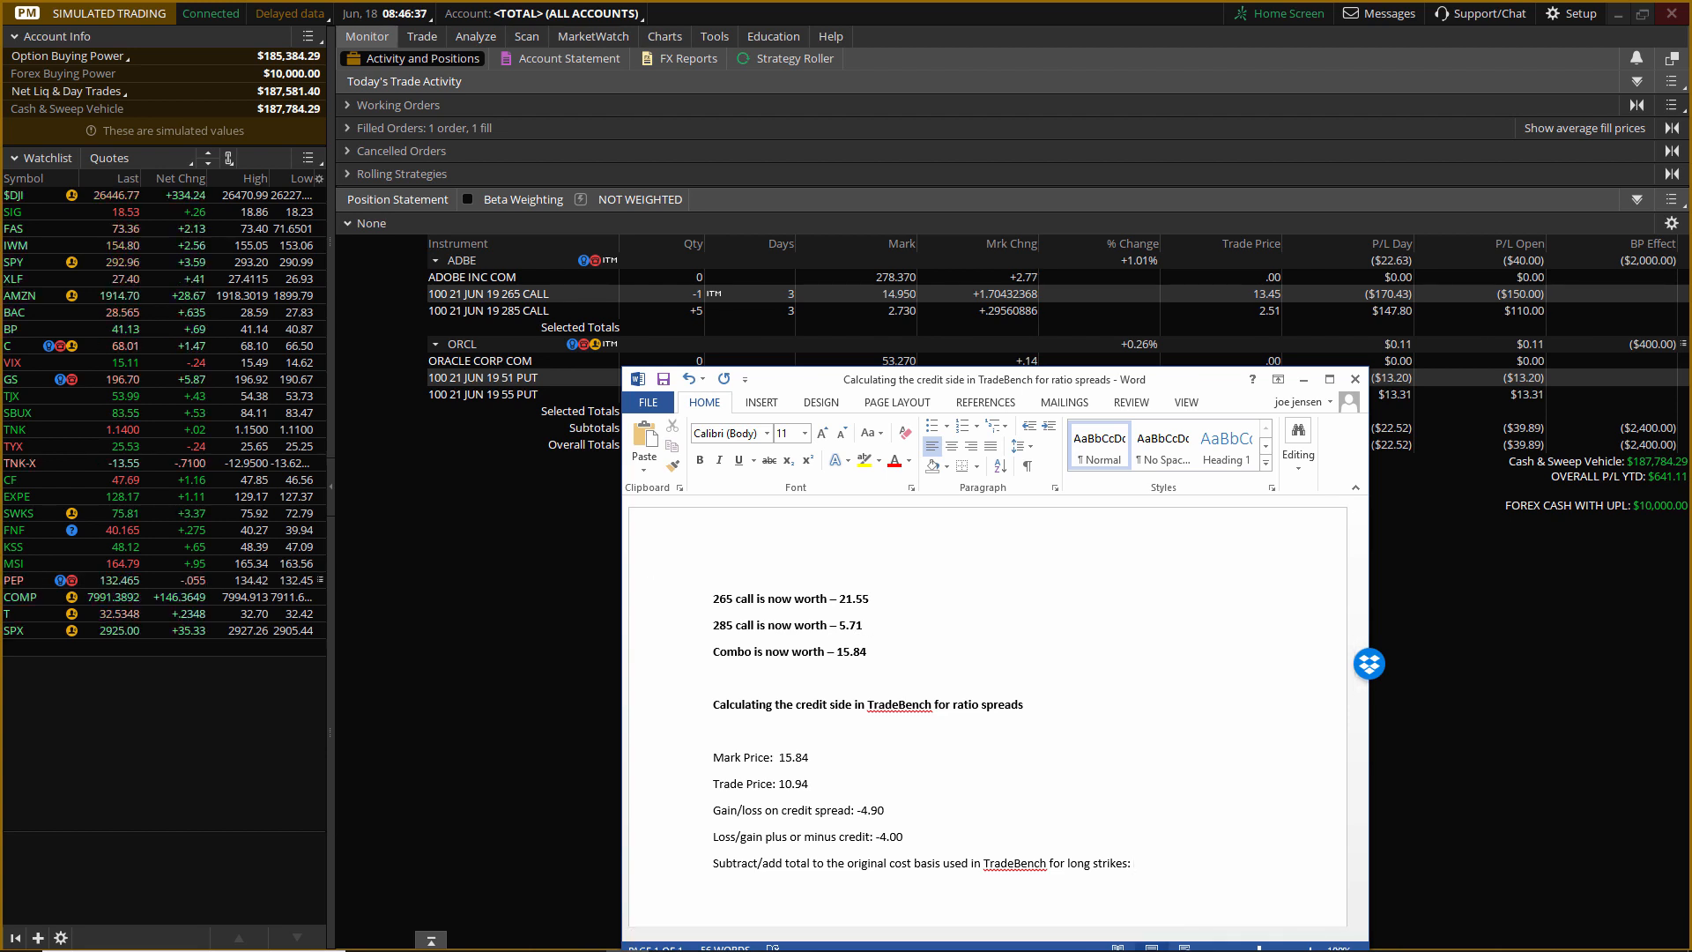
{"action": "key", "text": "alt+Tab"}
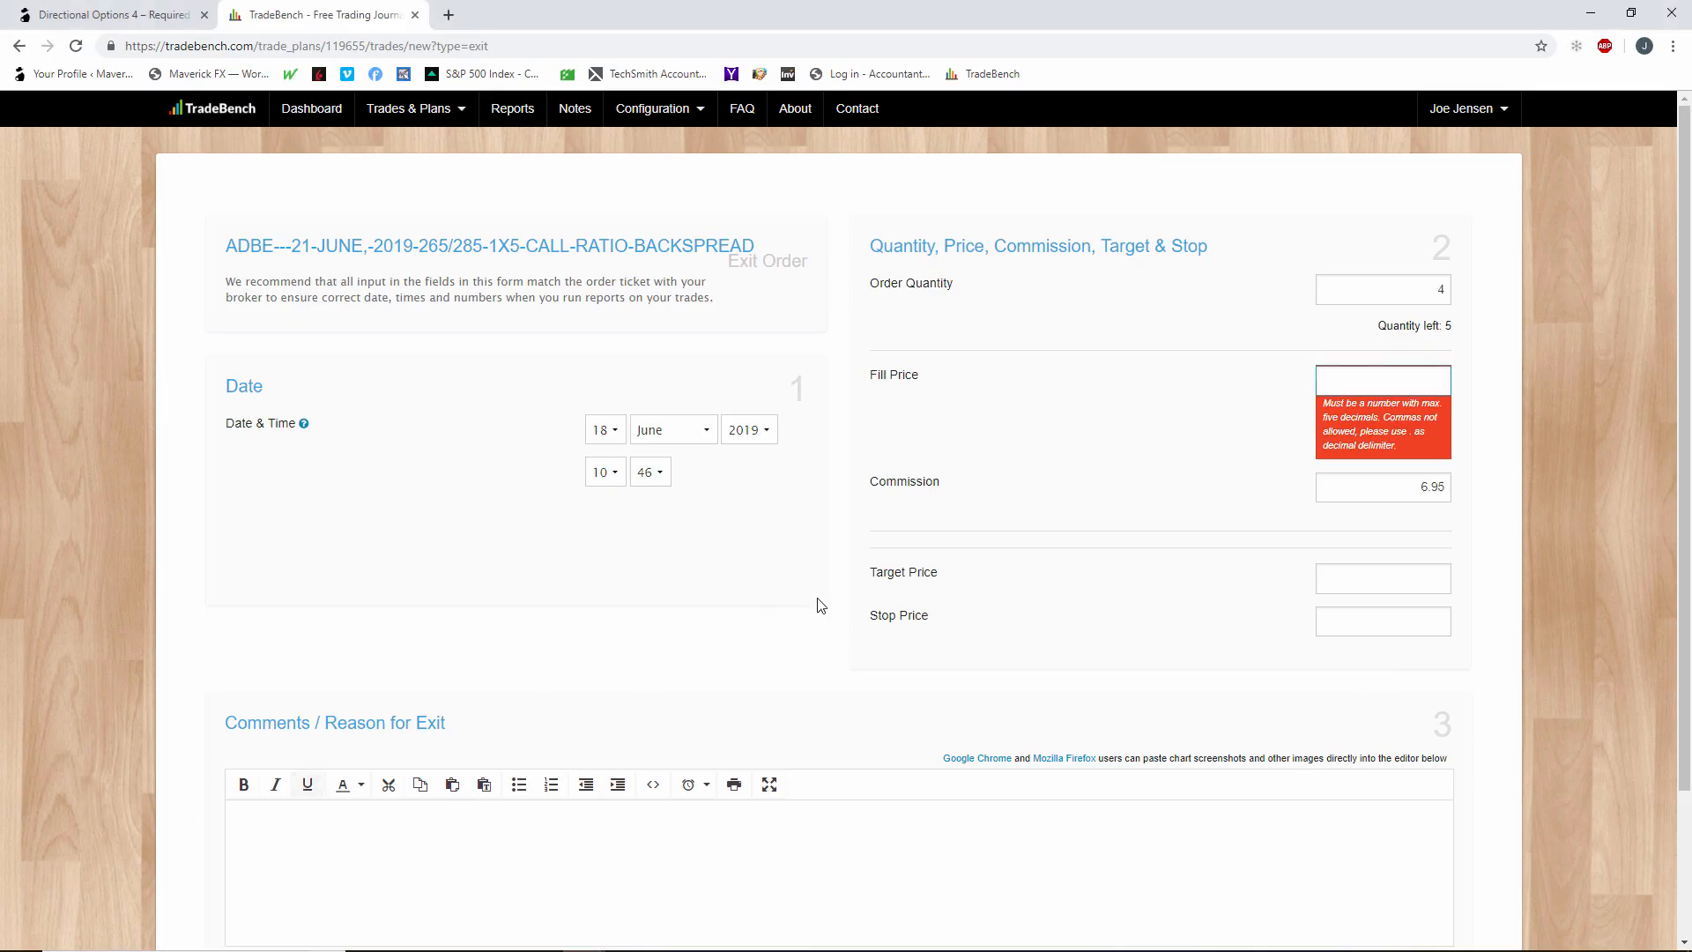
{"action": "type", "text": "5.71"}
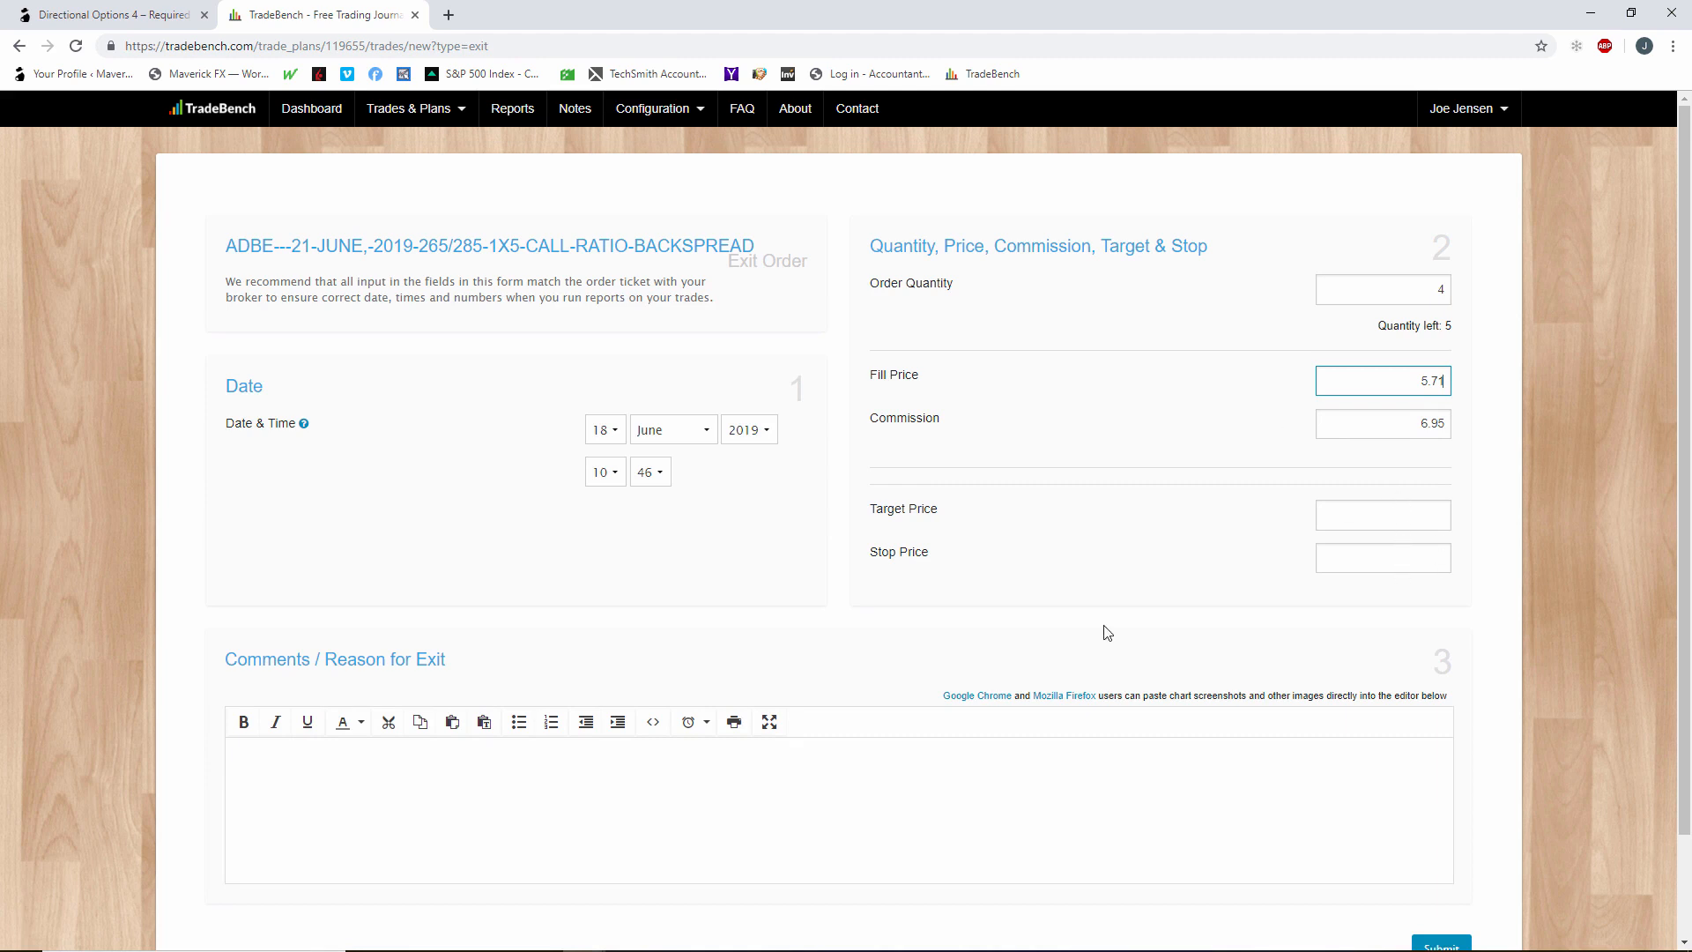
Add the exit comment "Sold extra calls after favorable move, still holding the bear call spread" and submit the exit order.
{"action": "scroll", "coordinate": [790, 679], "scroll_direction": "down", "scroll_amount": 1}
{"action": "left_click", "coordinate": [761, 666]}
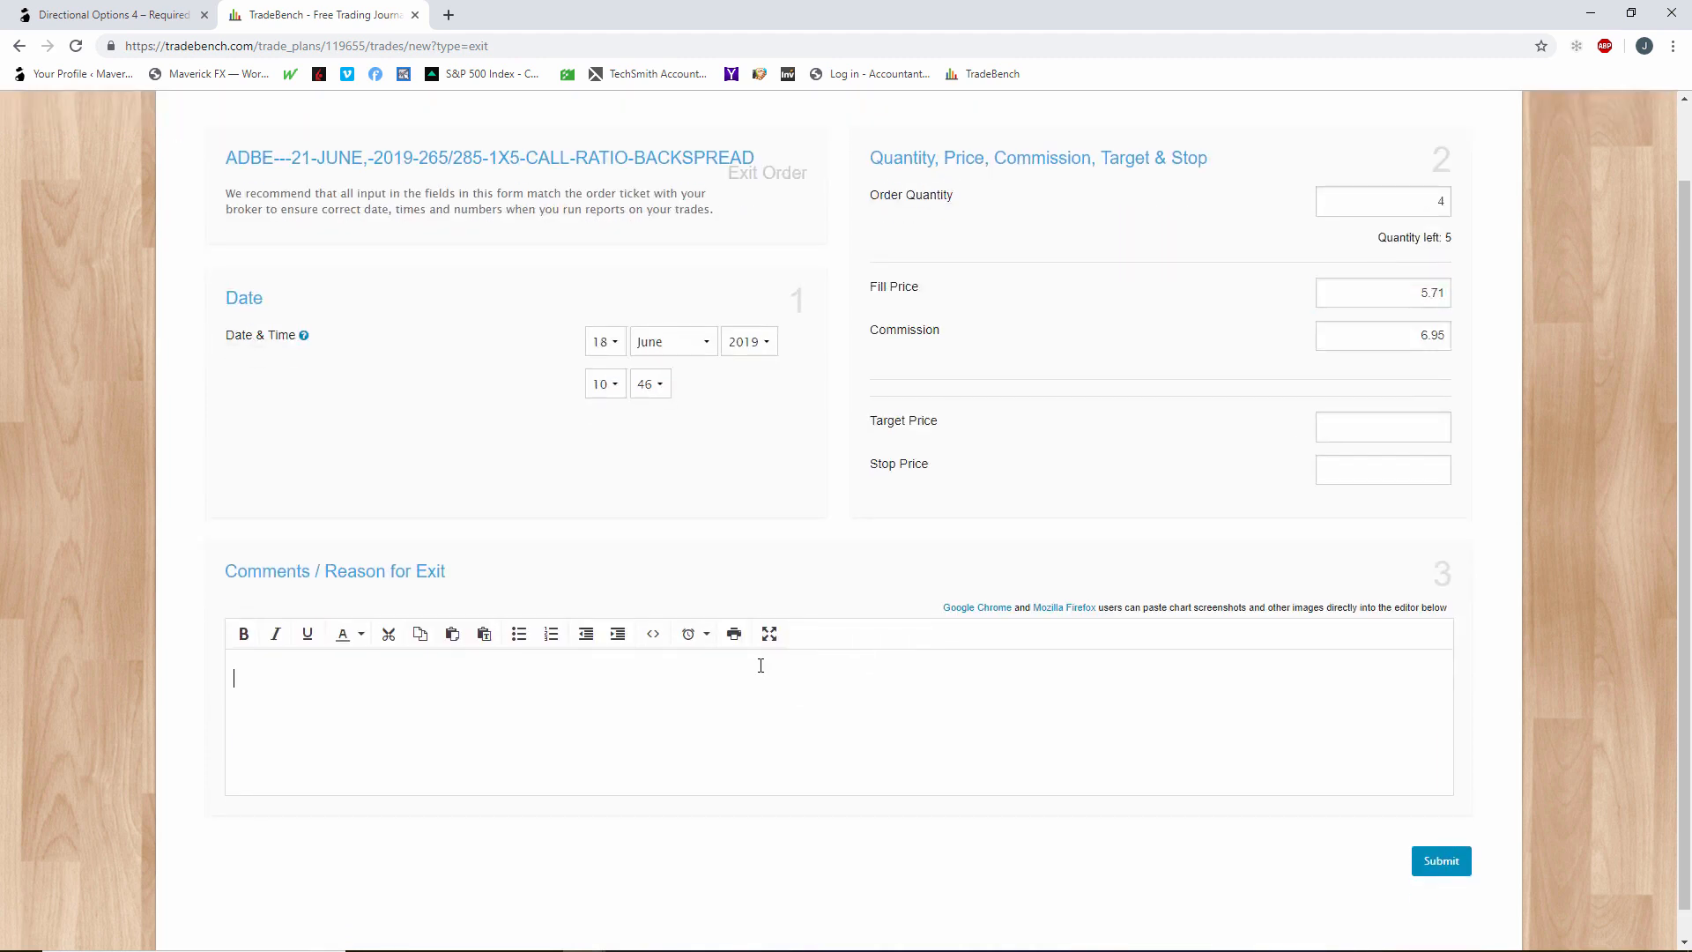
{"action": "type", "text": "Sold extra calls after favorable move, stil"}
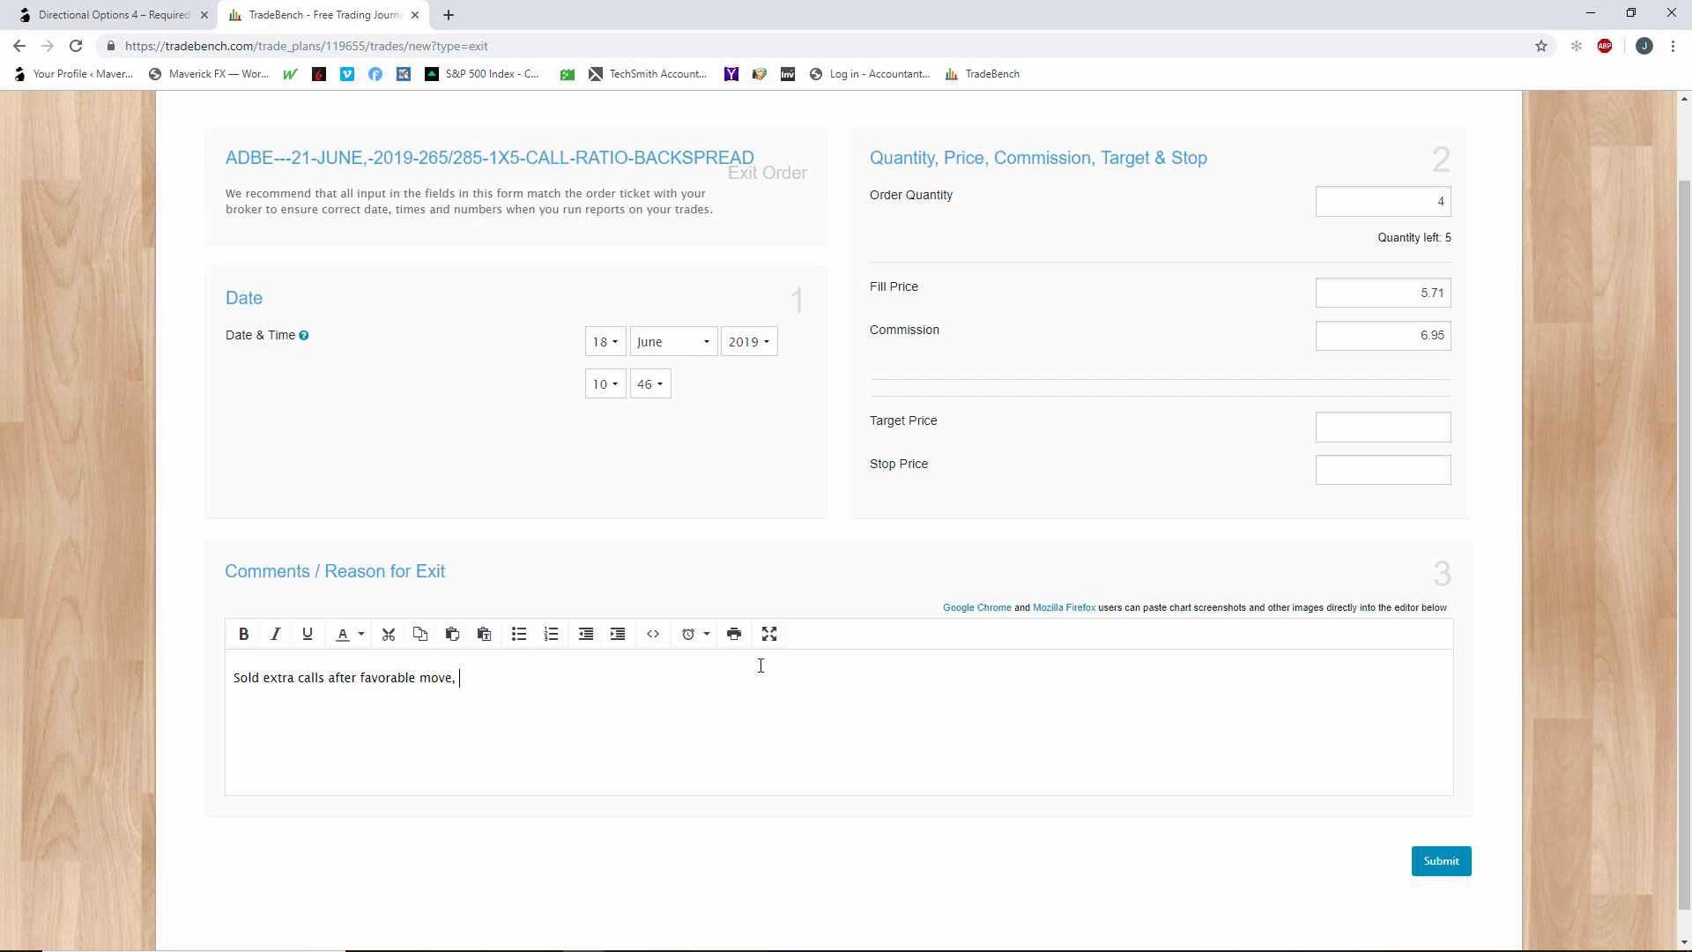
{"action": "type", "text": "l holding the bear call spread"}
{"action": "left_click", "coordinate": [1445, 862]}
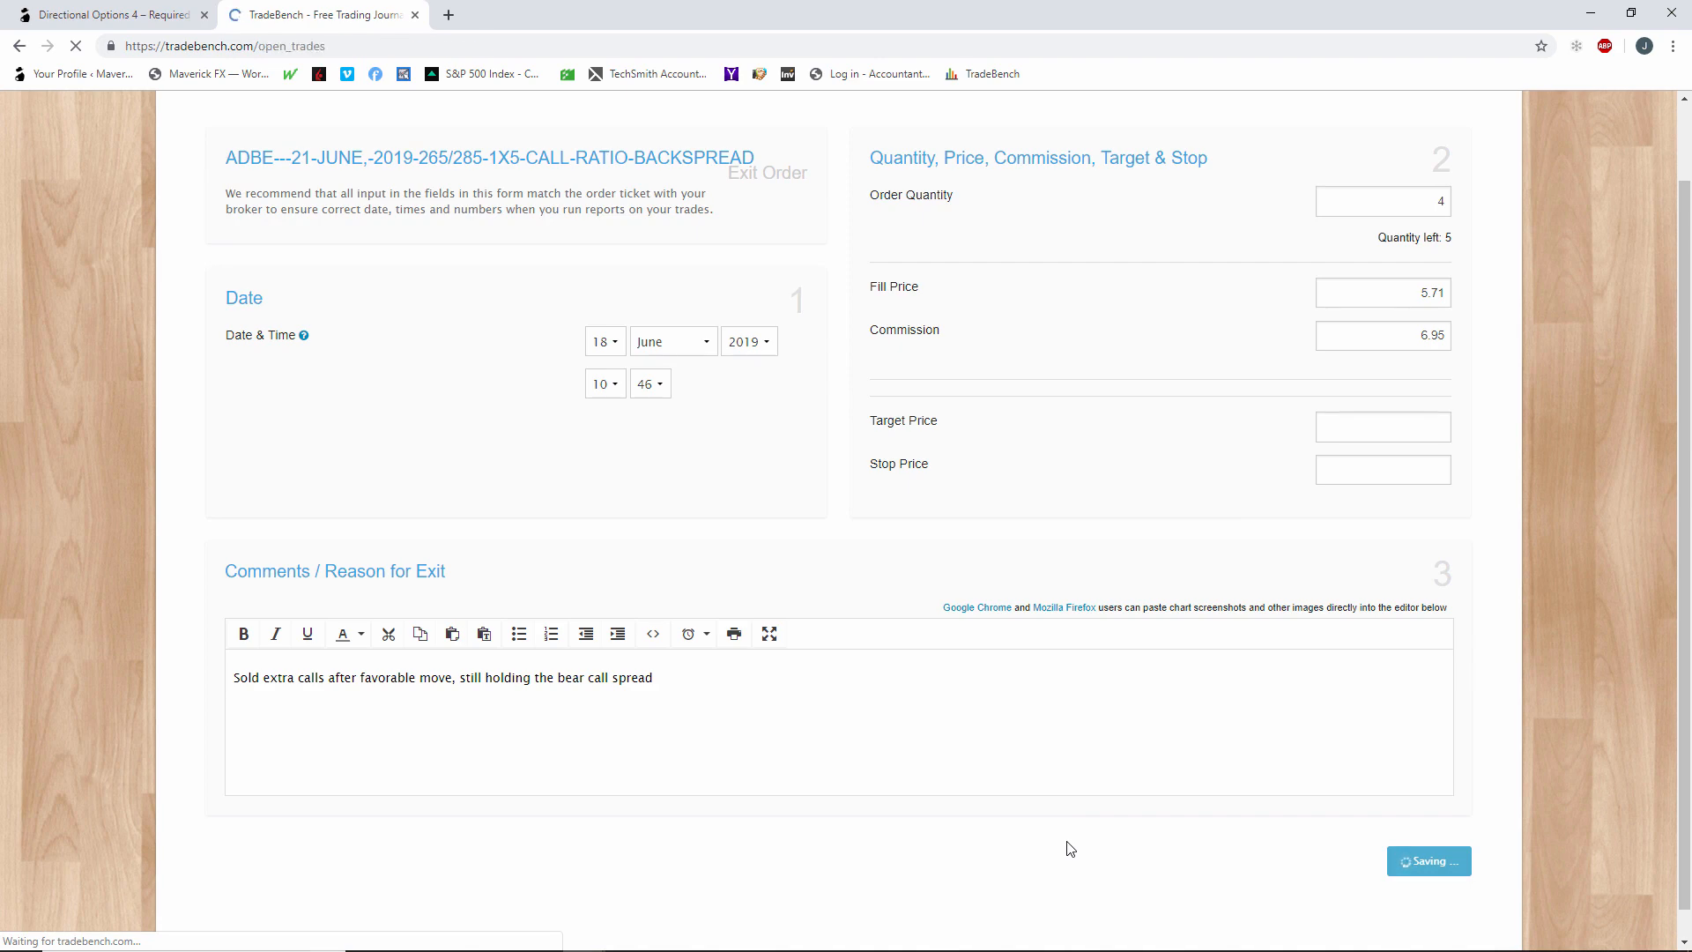
Review the ADBE backspread's exit and profit in the open trades, and switch back to the thinkorswim position statement.
{"action": "scroll", "coordinate": [1195, 788], "scroll_direction": "down", "scroll_amount": 4}
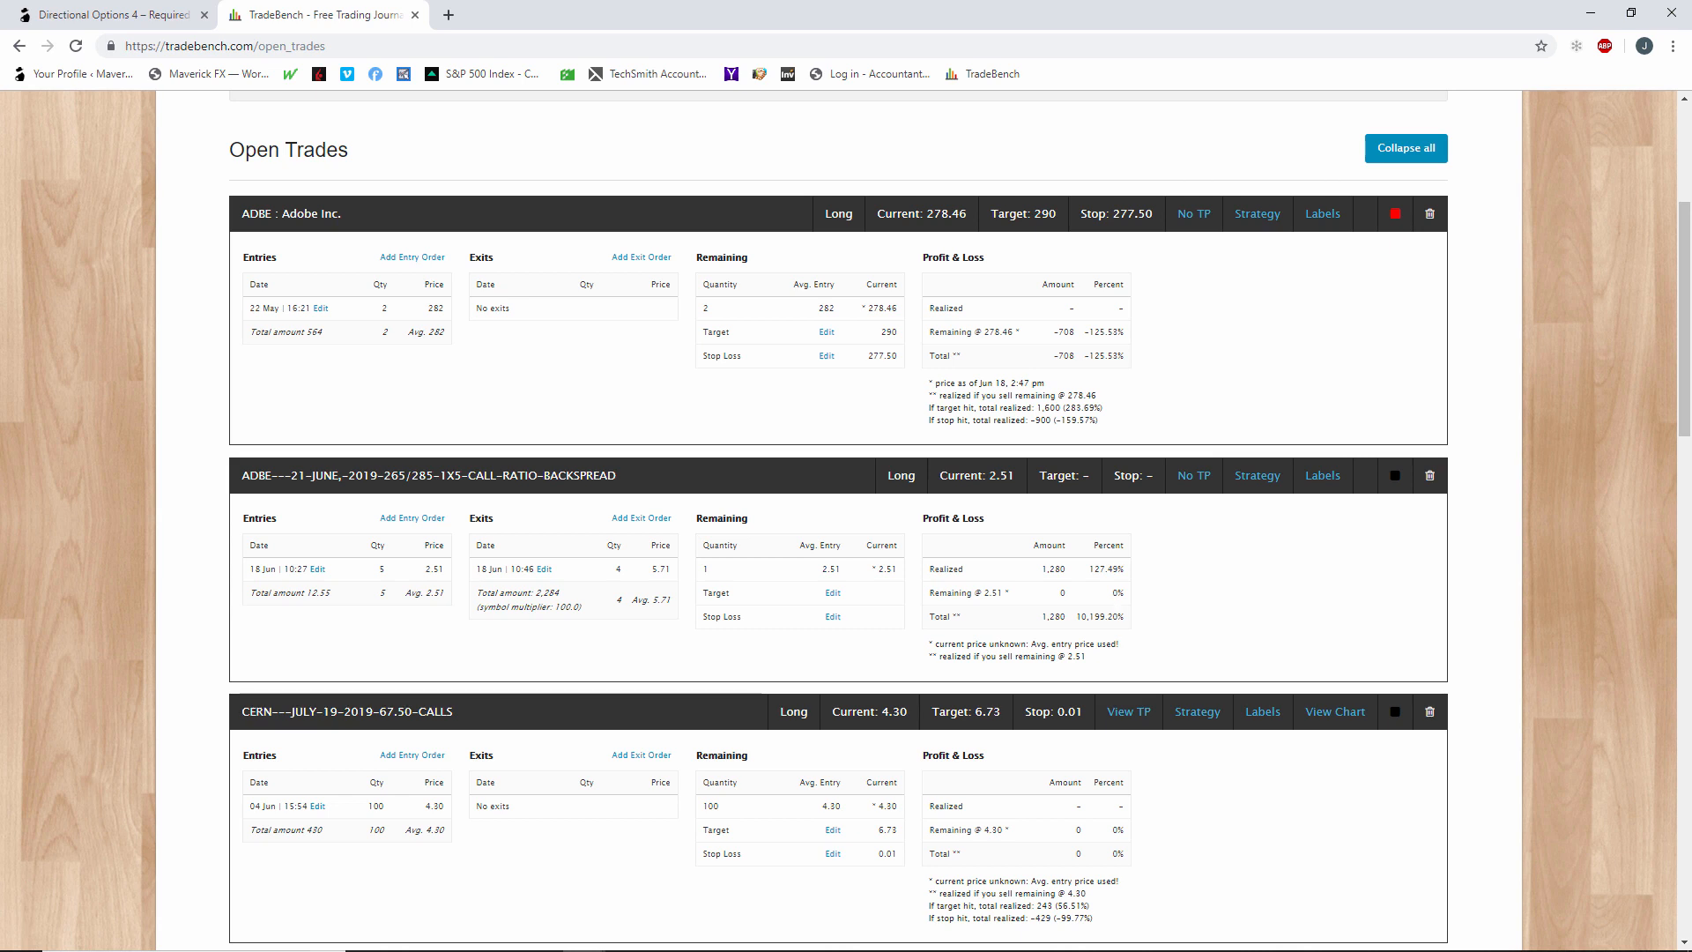
{"action": "key", "text": "alt+Tab"}
Switch to the Word notes and complete the long-strikes cost basis line with "2.51 -4.00 = 1.49".
{"action": "key", "text": "alt+Tab"}
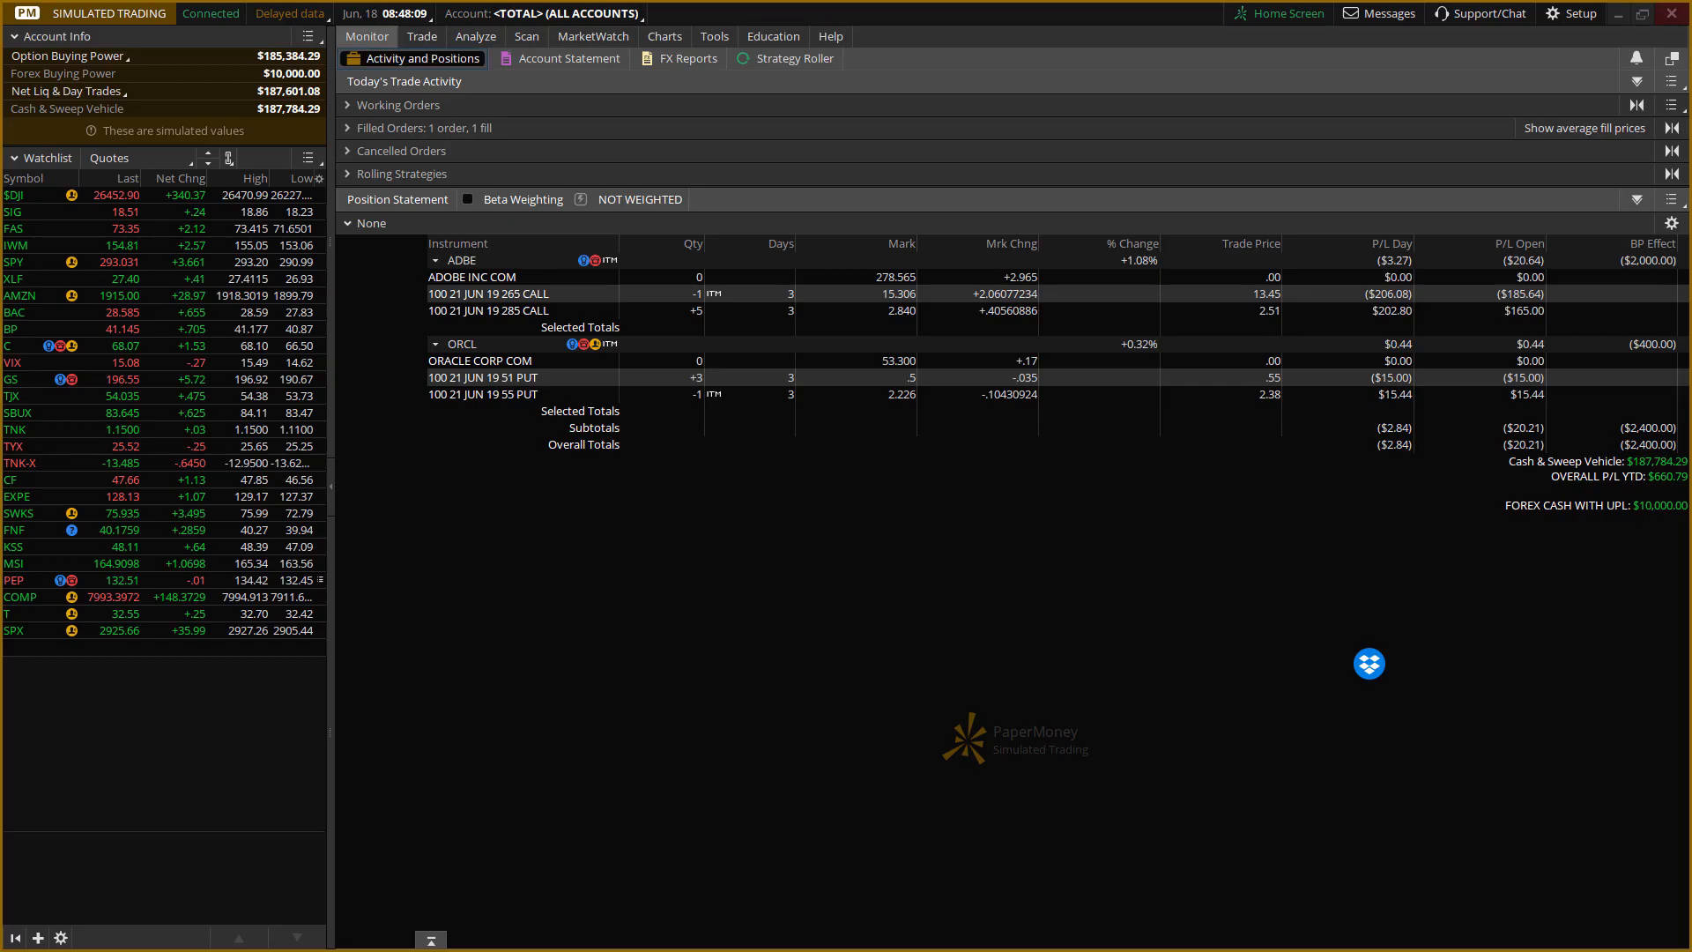
{"action": "key", "text": "alt+Tab"}
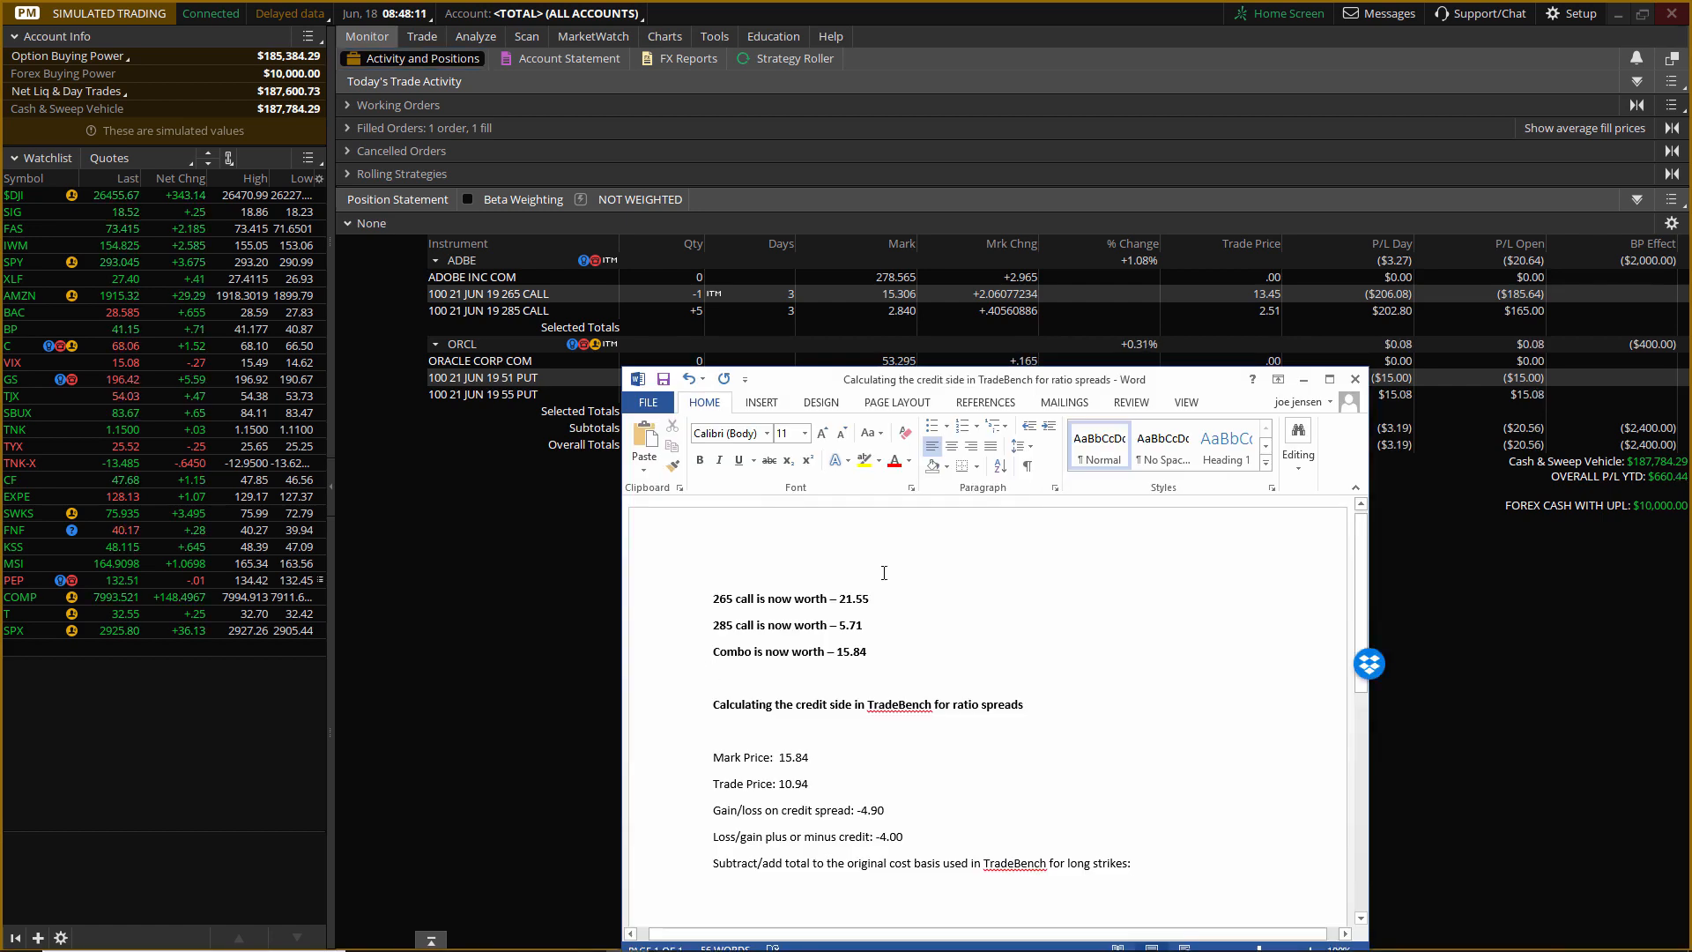
{"action": "left_click_drag", "start_coordinate": [1177, 389], "coordinate": [1149, 359]}
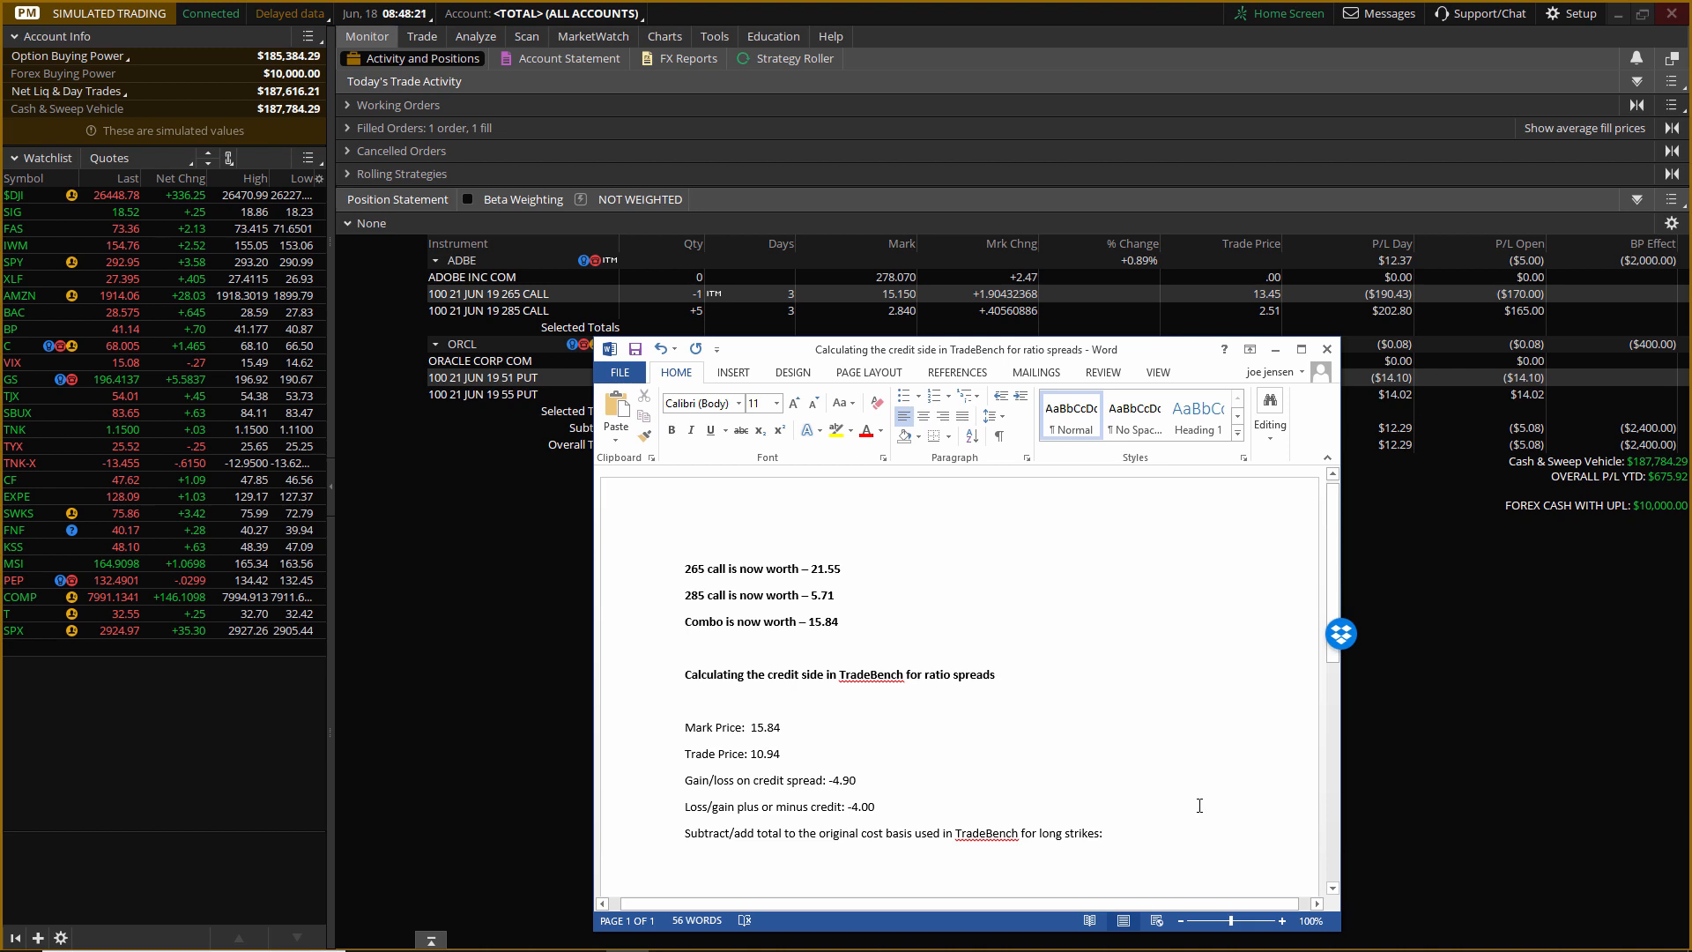
{"action": "type", "text": "2"}
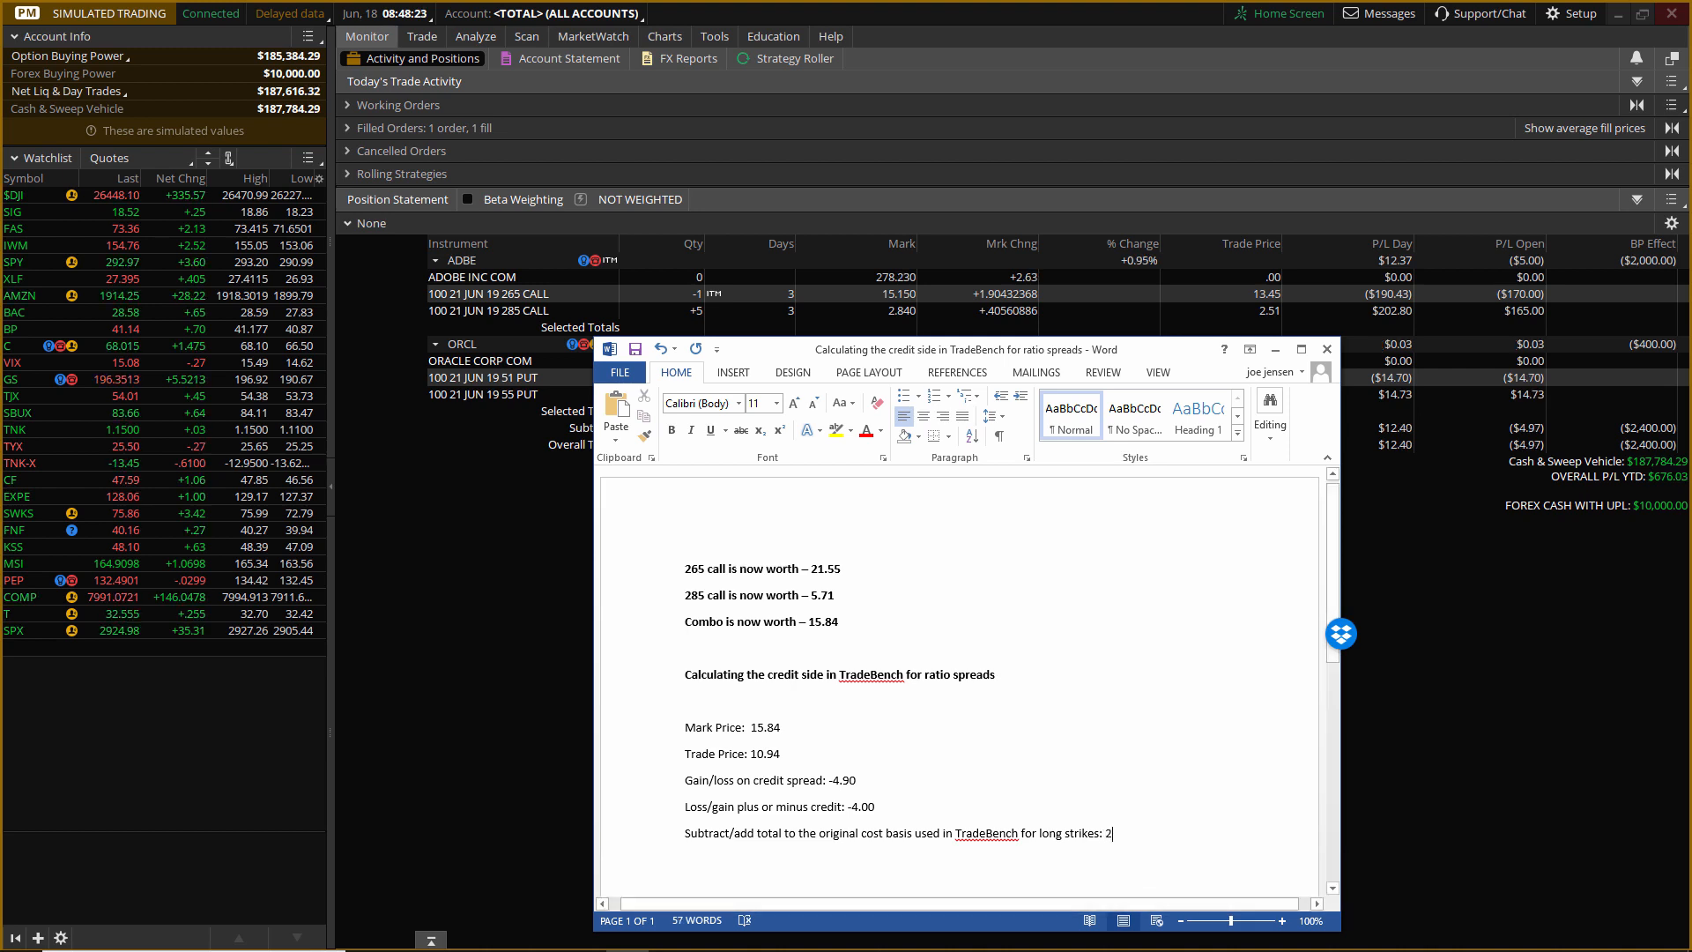
{"action": "type", "text": ".51"}
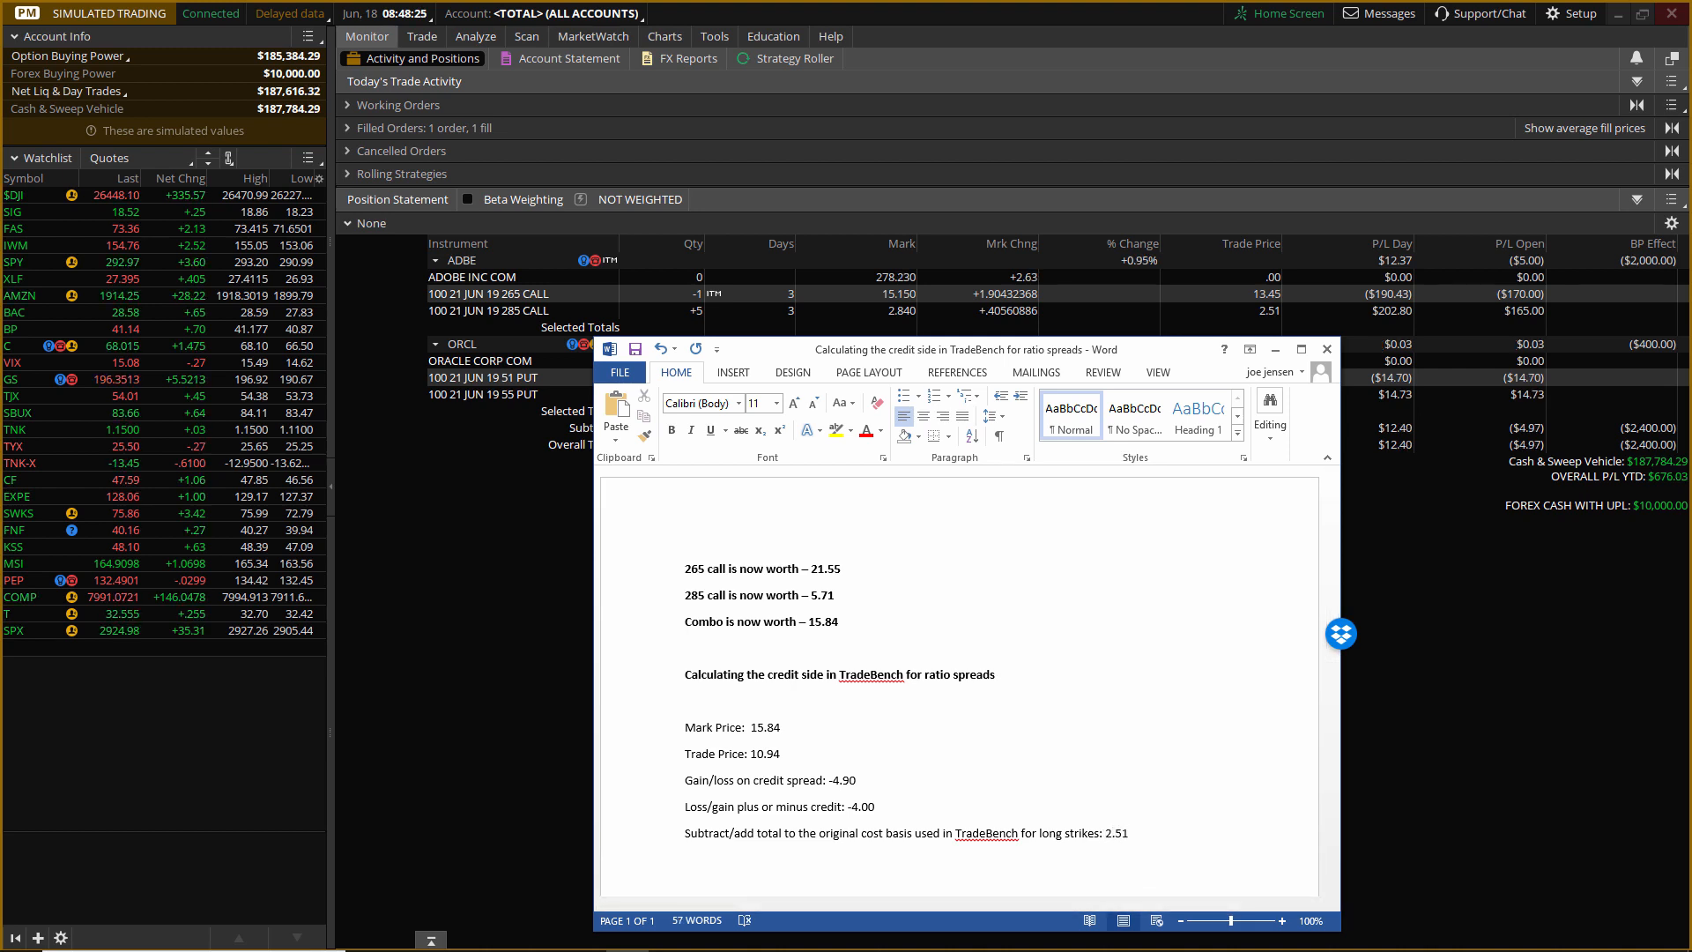
{"action": "type", "text": "0"}
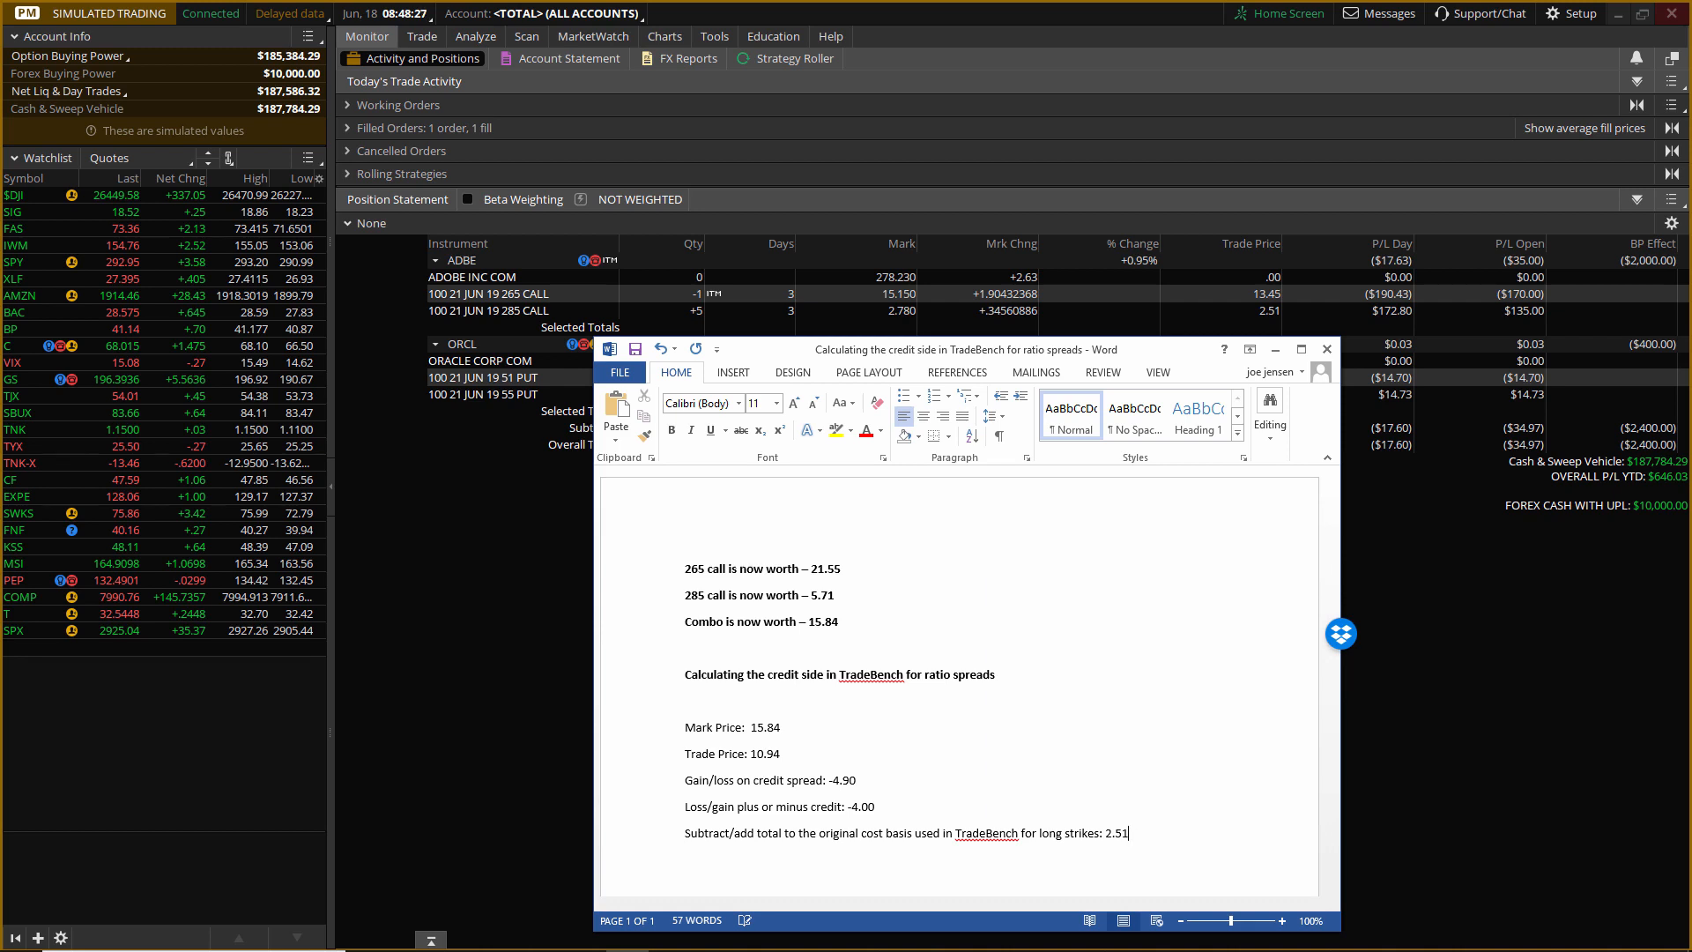
{"action": "type", "text": " -"}
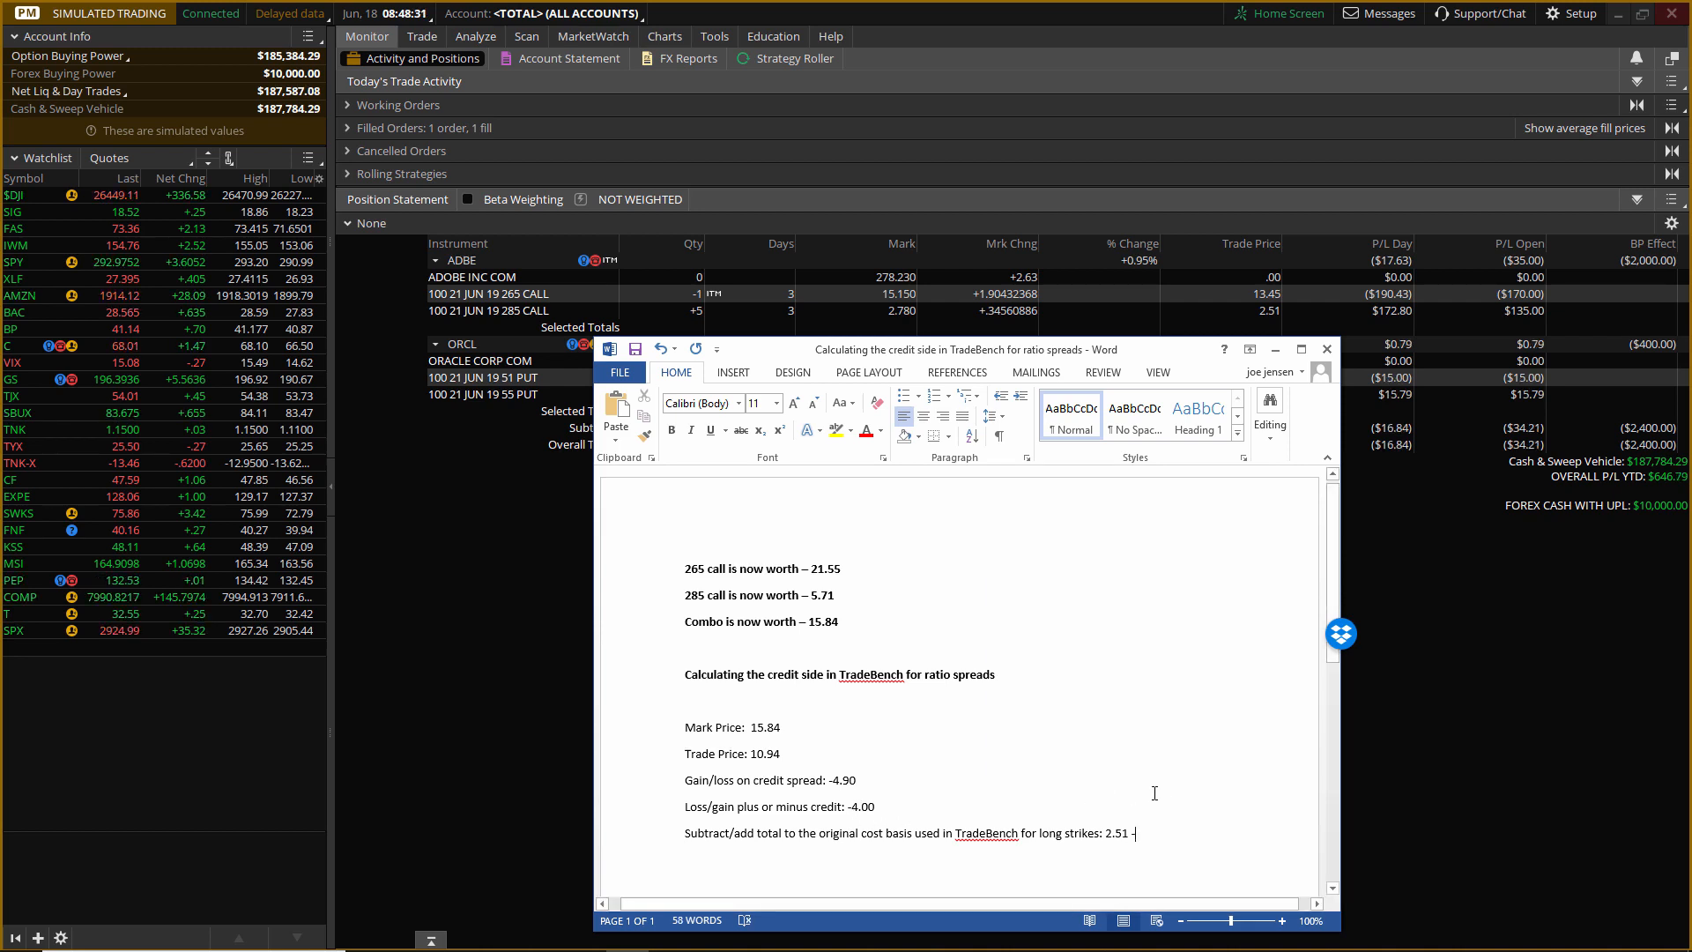
{"action": "type", "text": "4.00"}
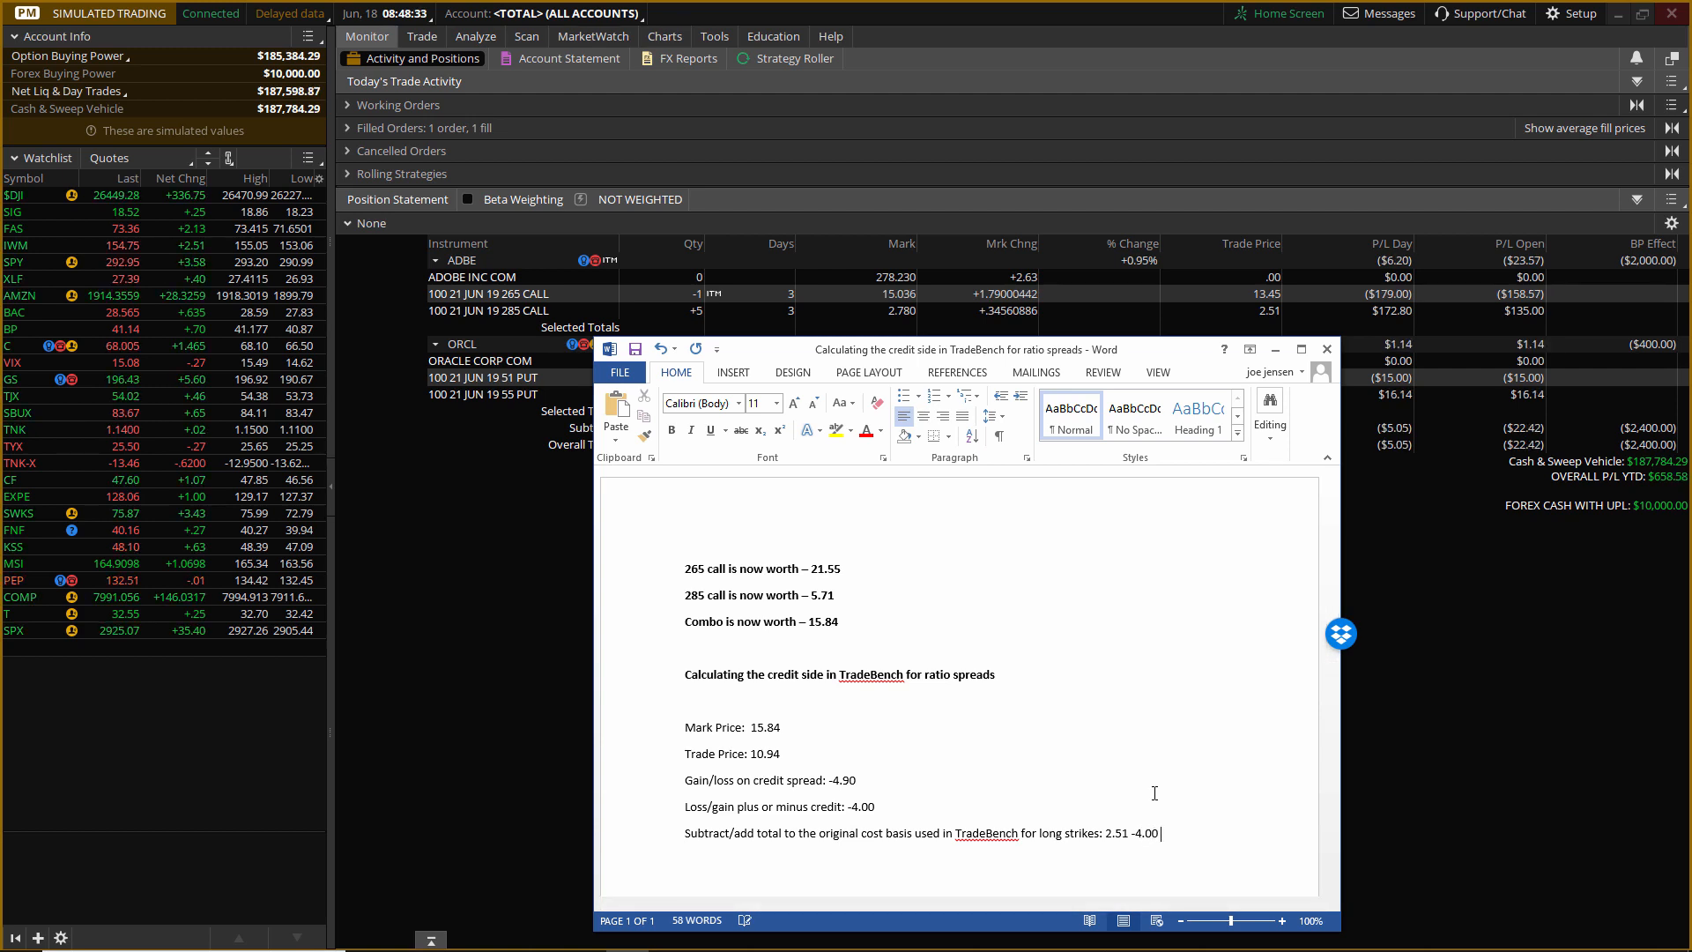
{"action": "type", "text": " ="}
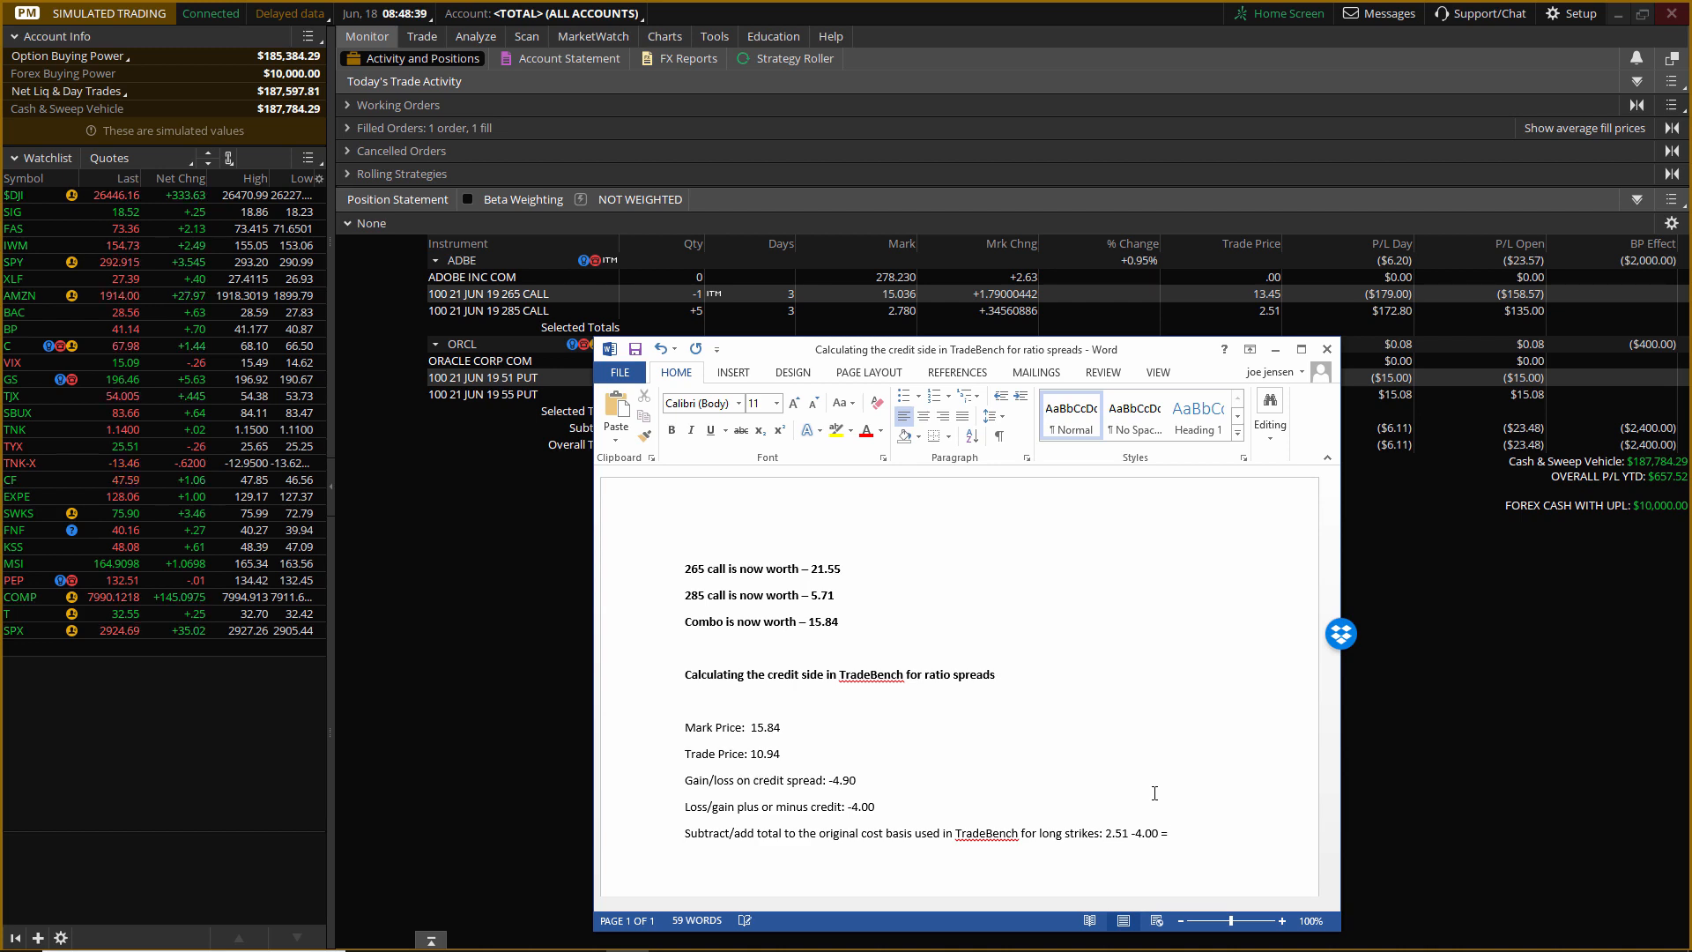
{"action": "type", "text": "1.49"}
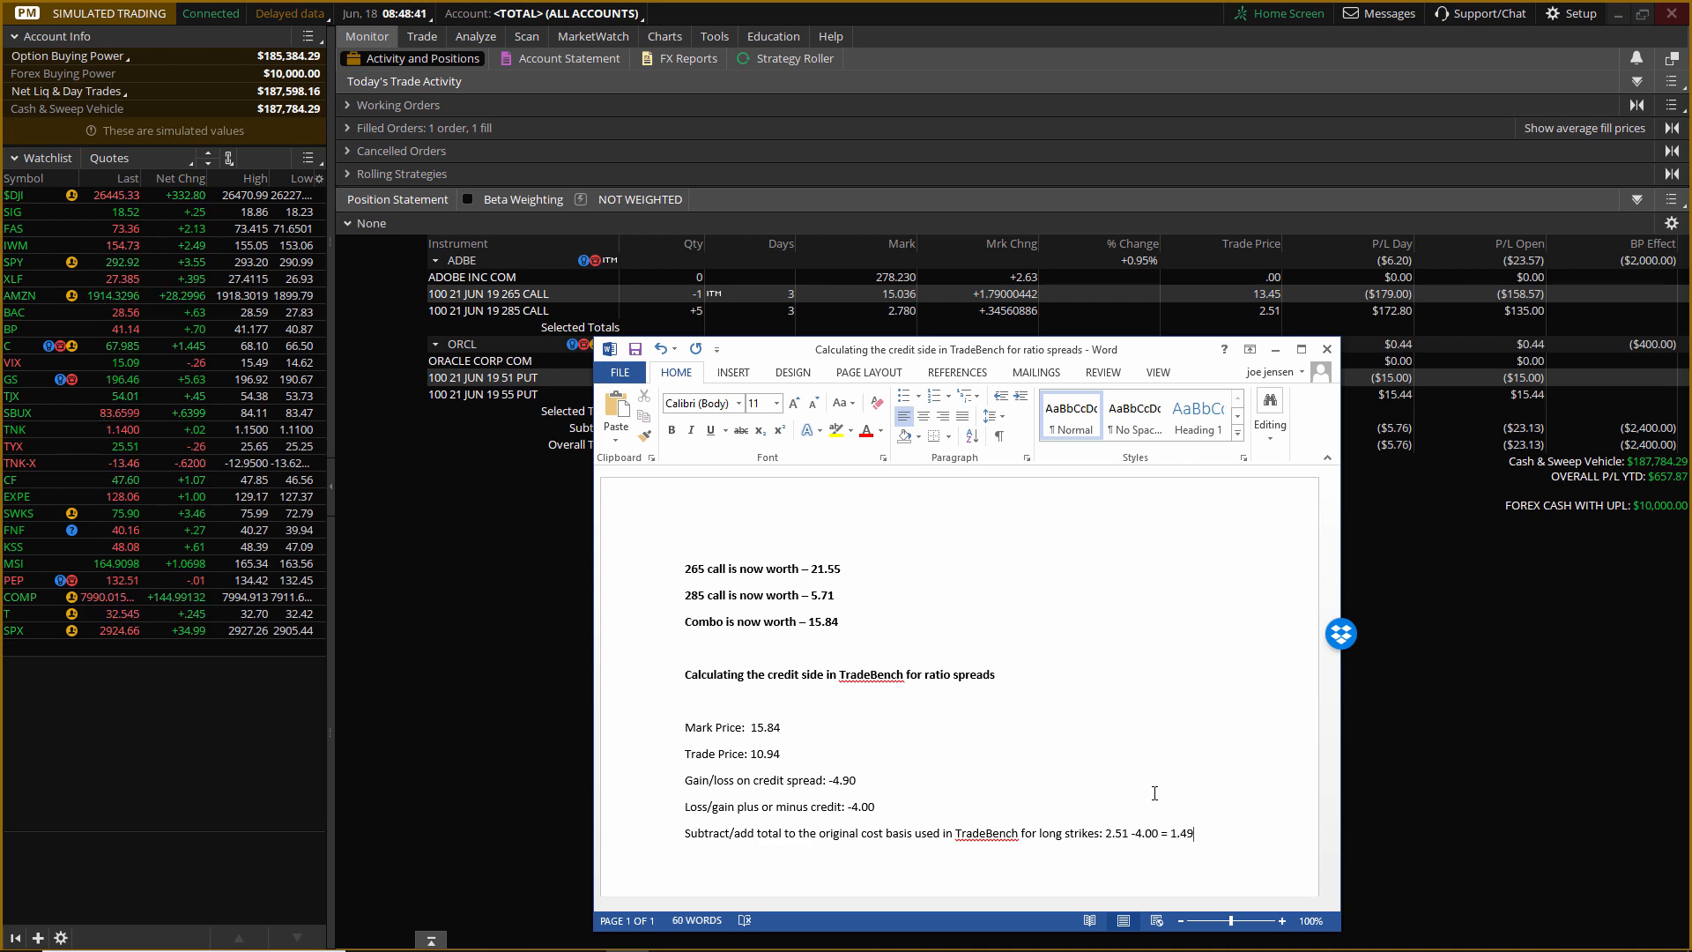
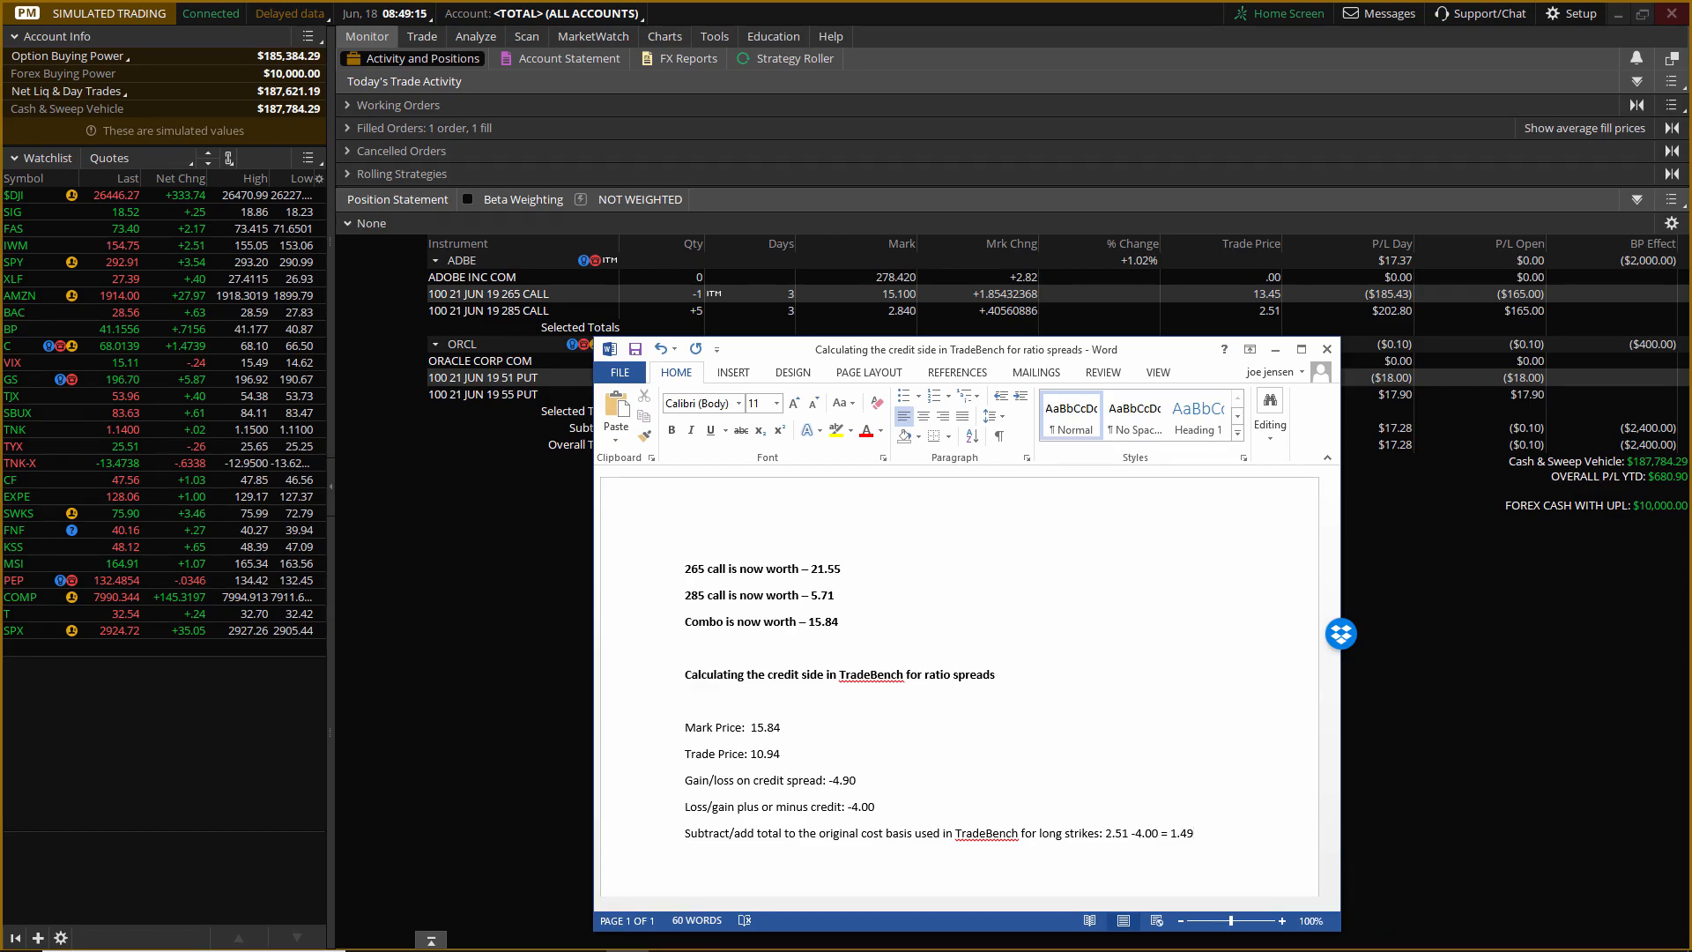
Switch to TradeBench and start an exit order for the ADBE 265/285 backspread with quantity 1 and fill price 1.49.
{"action": "left_click", "coordinate": [583, 950]}
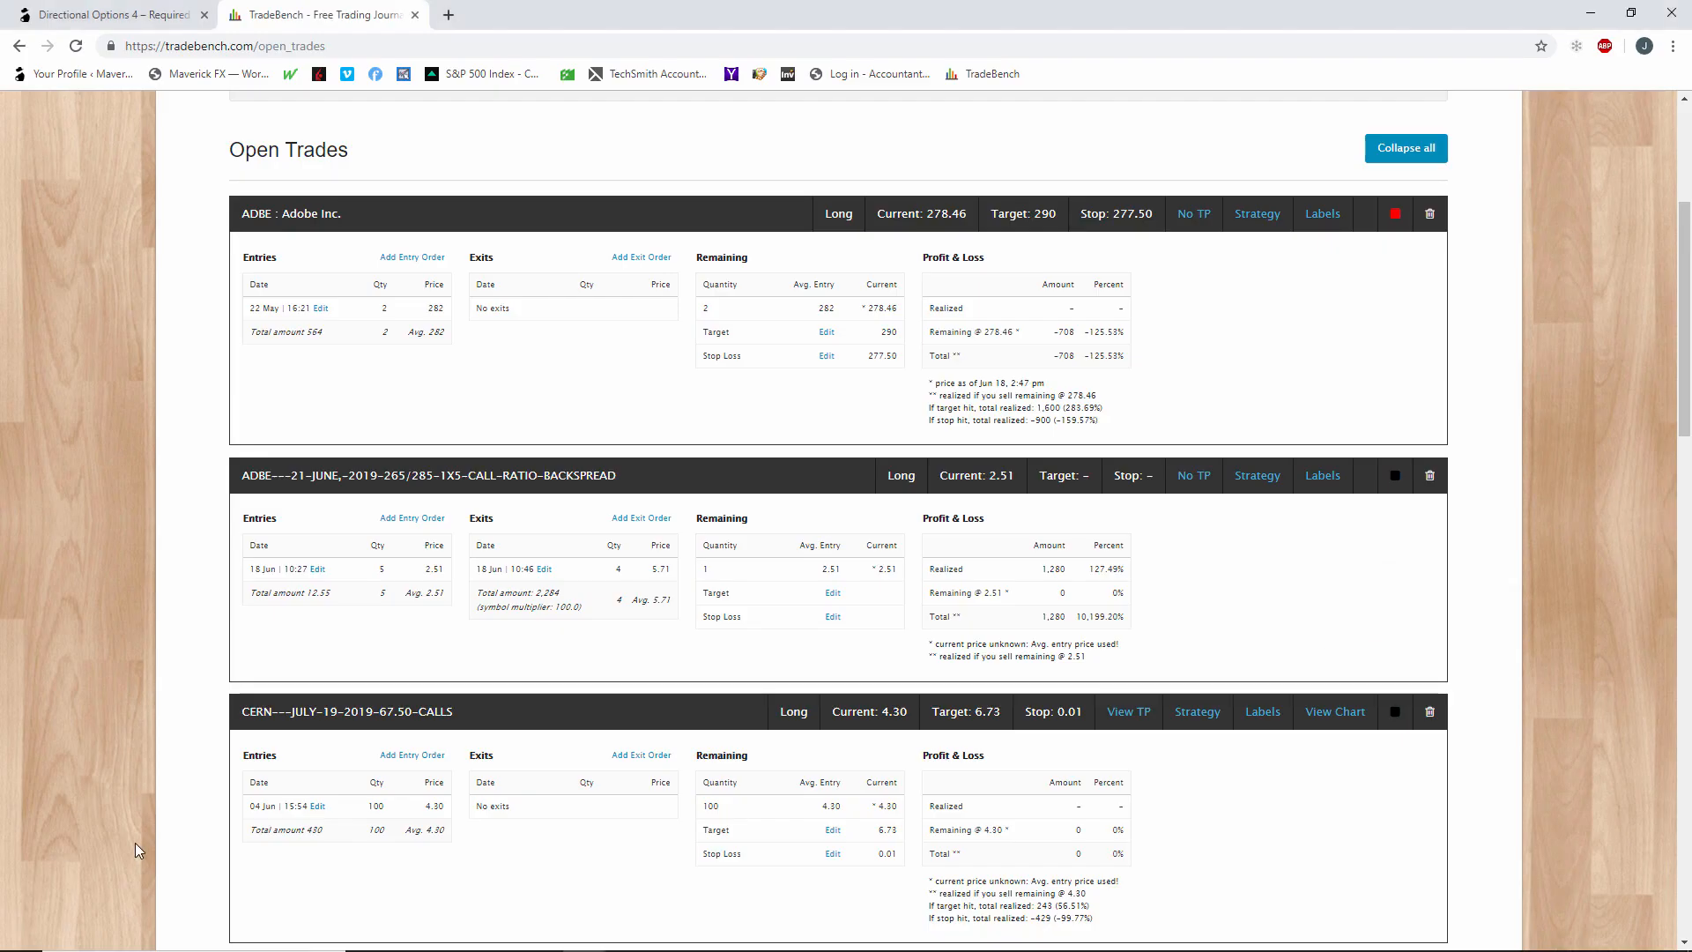
{"action": "left_click", "coordinate": [650, 519]}
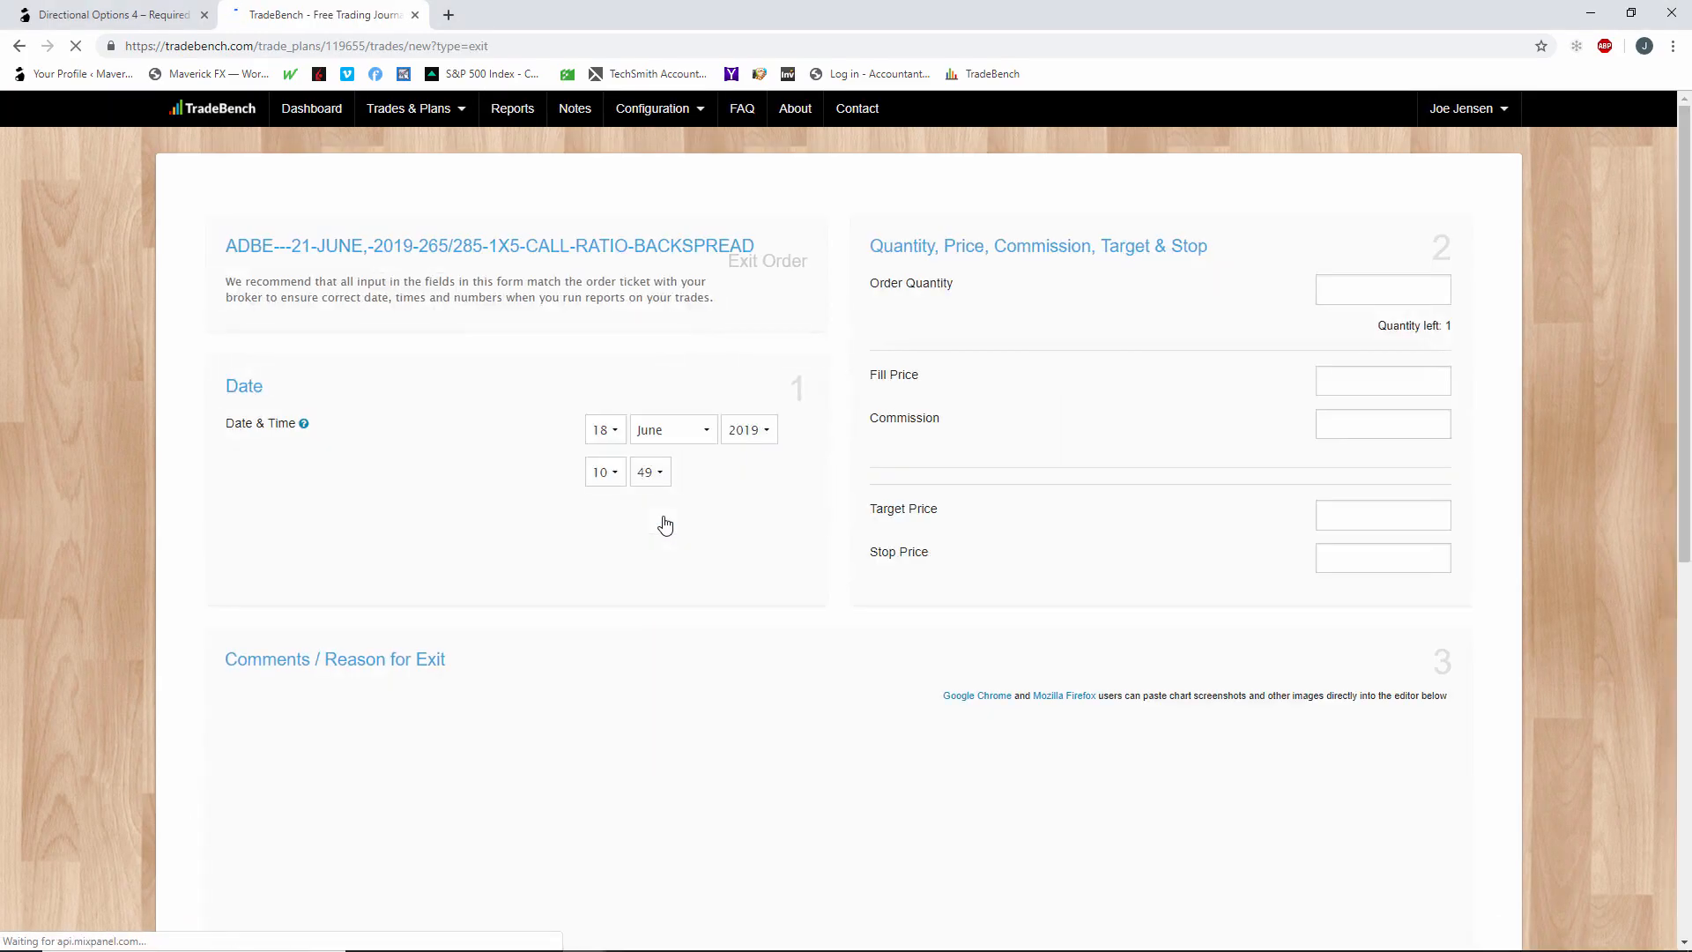
{"action": "left_click", "coordinate": [1417, 294]}
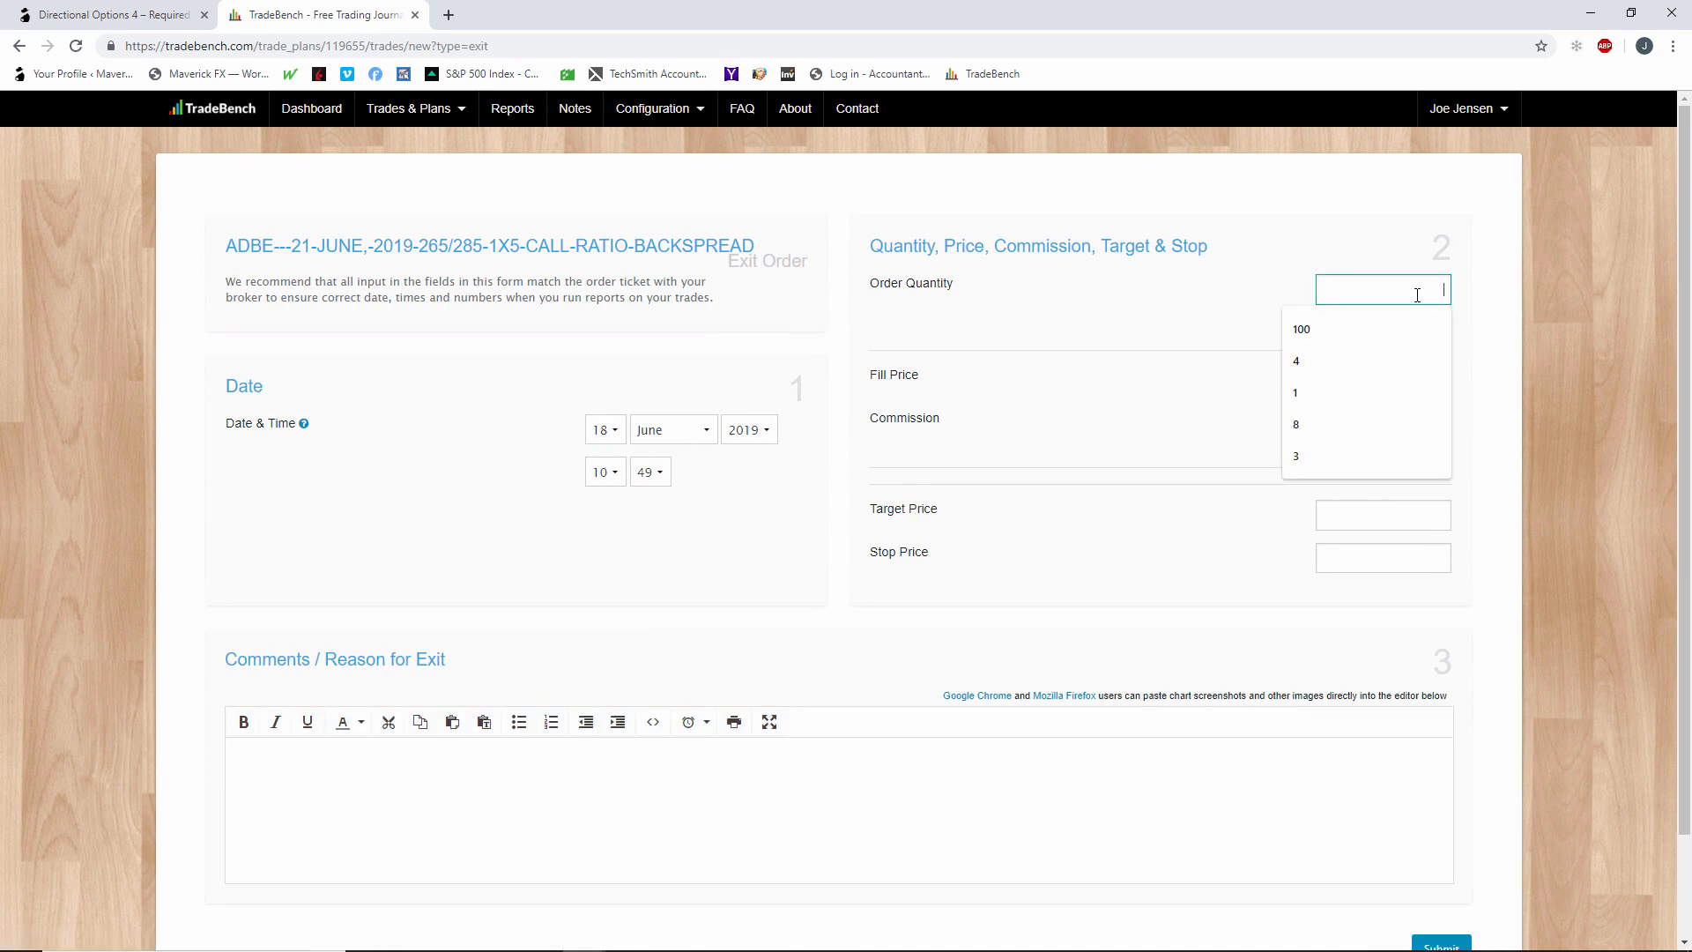
{"action": "type", "text": "1"}
{"action": "left_click", "coordinate": [1223, 310]}
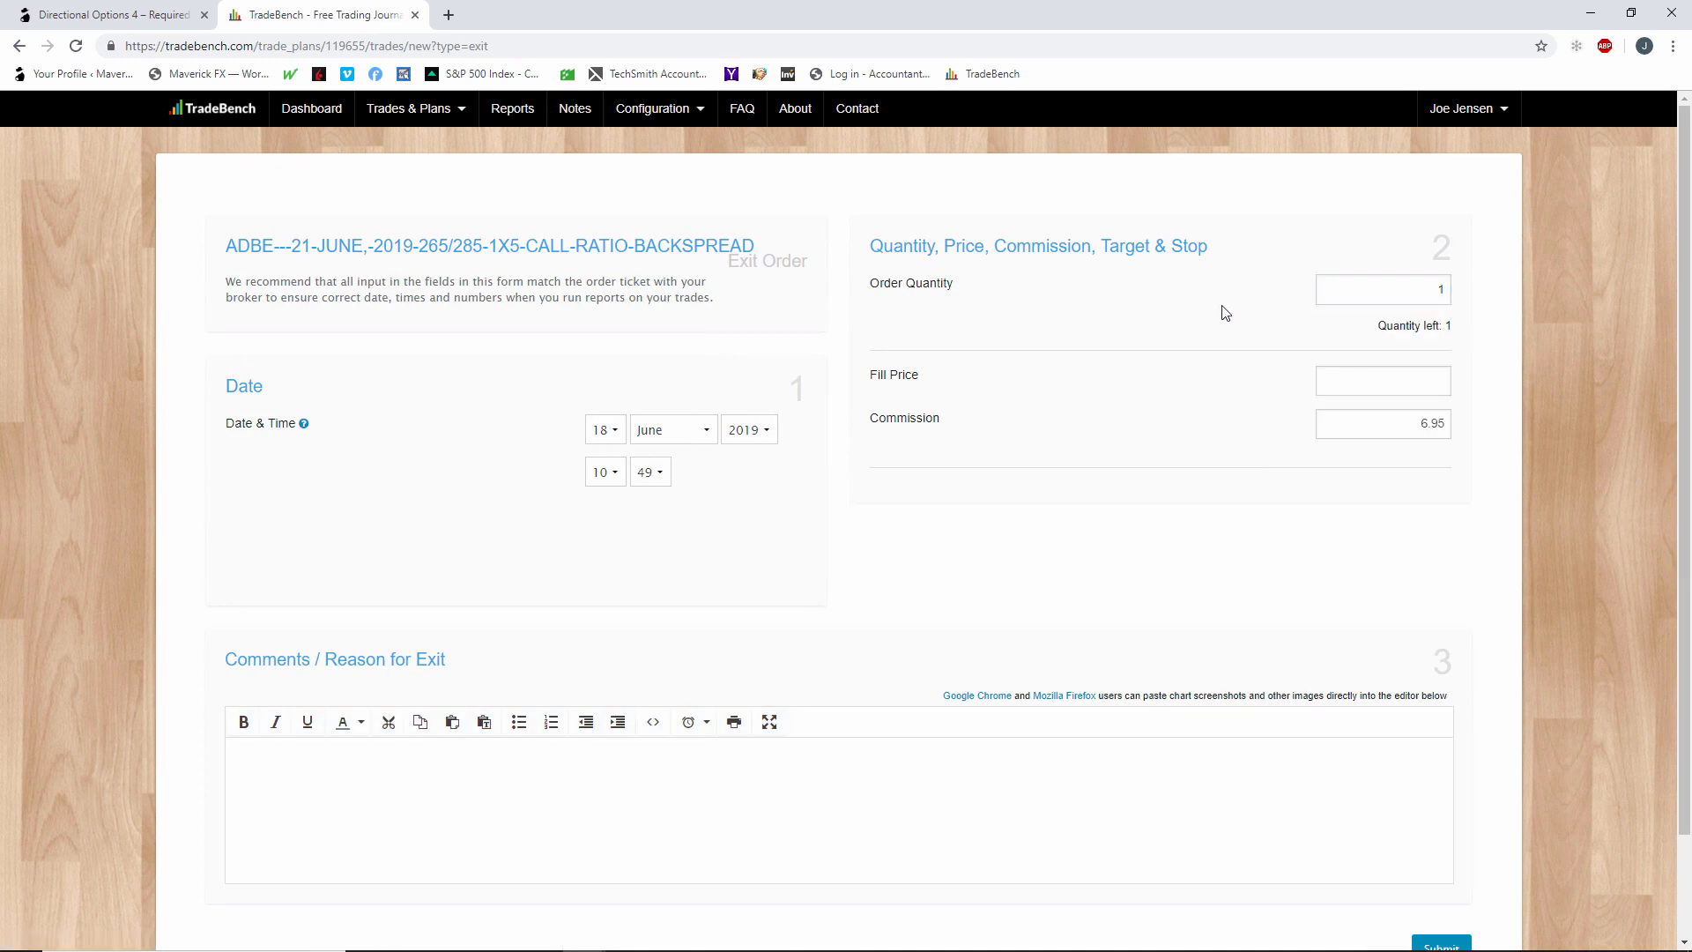
{"action": "left_click", "coordinate": [1378, 373]}
{"action": "type", "text": "1.49"}
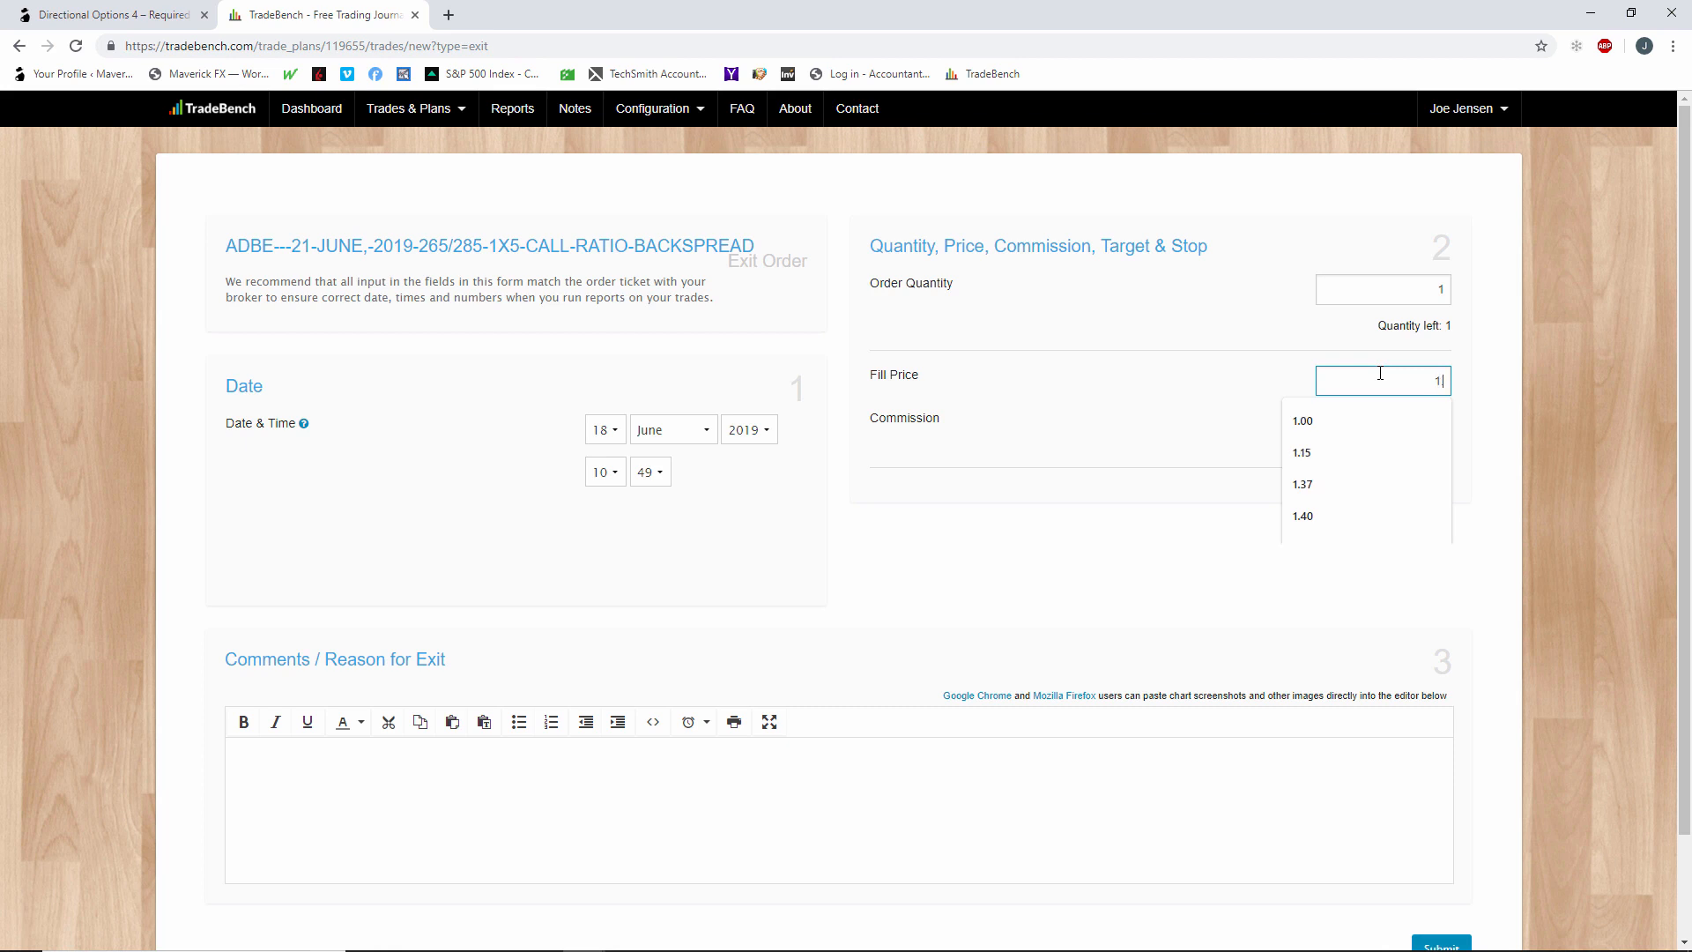
{"action": "left_click", "coordinate": [1478, 539]}
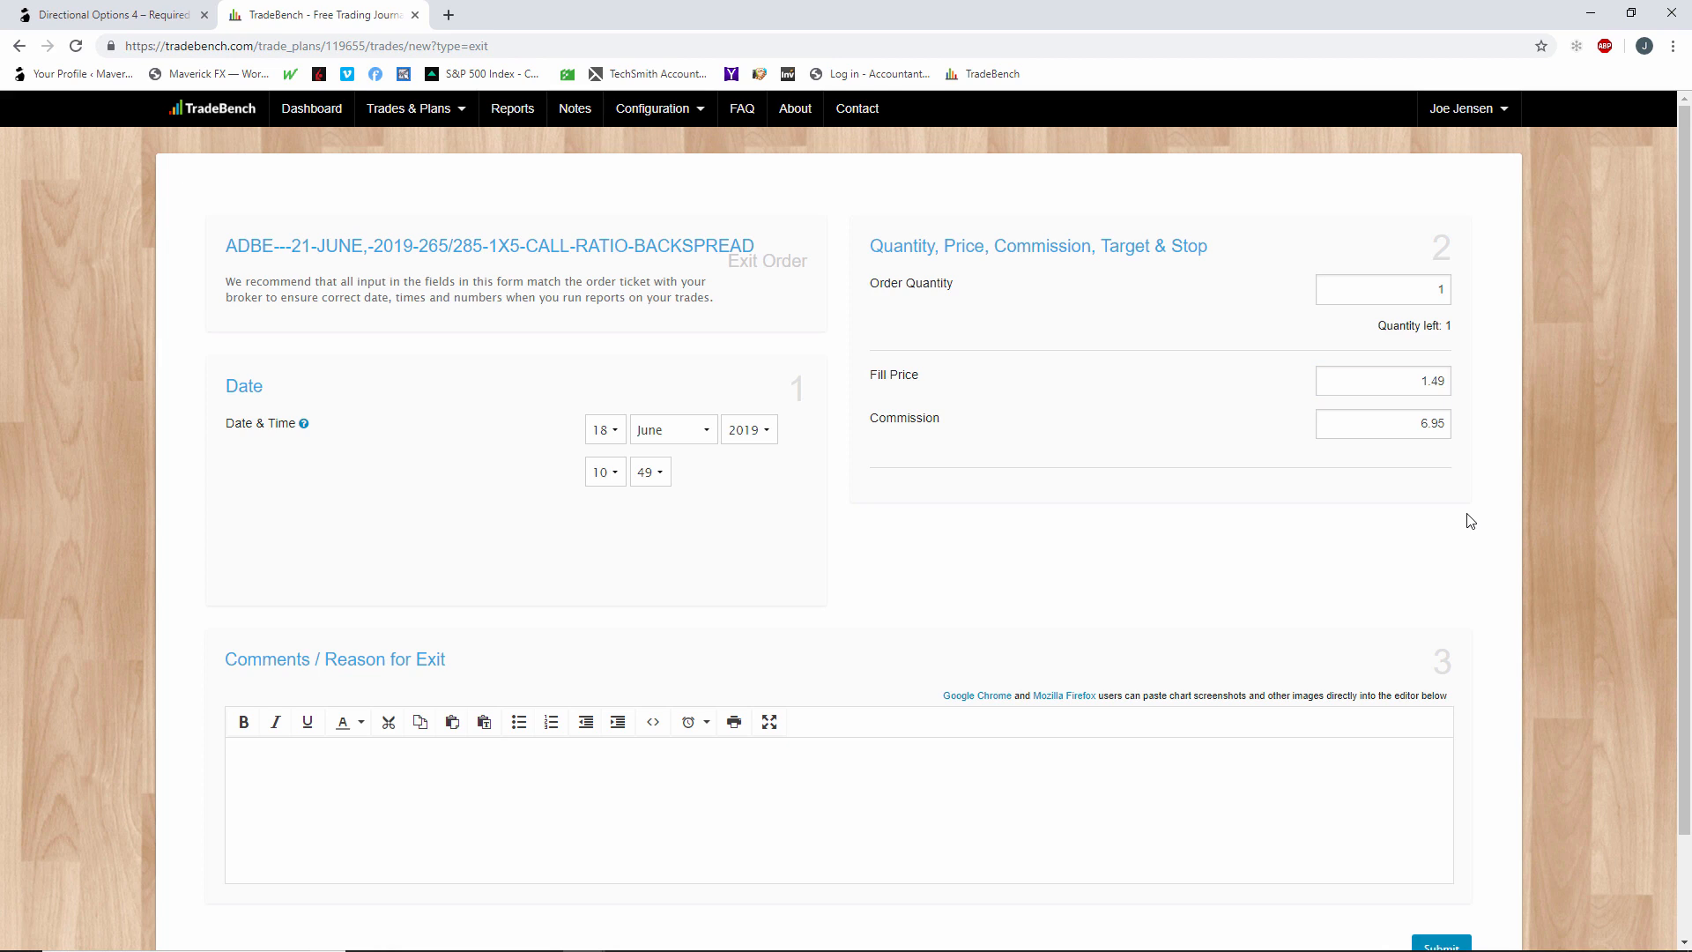
Add the exit comment "total on remaining credit" and submit the exit order.
{"action": "left_click", "coordinate": [508, 759]}
{"action": "type", "text": "totla"}
{"action": "key", "text": "BackSpace"}
{"action": "key", "text": "BackSpace"}
{"action": "type", "text": "al on remaining credit"}
{"action": "scroll", "coordinate": [1284, 845], "scroll_direction": "down", "scroll_amount": 2}
{"action": "left_click", "coordinate": [1435, 829]}
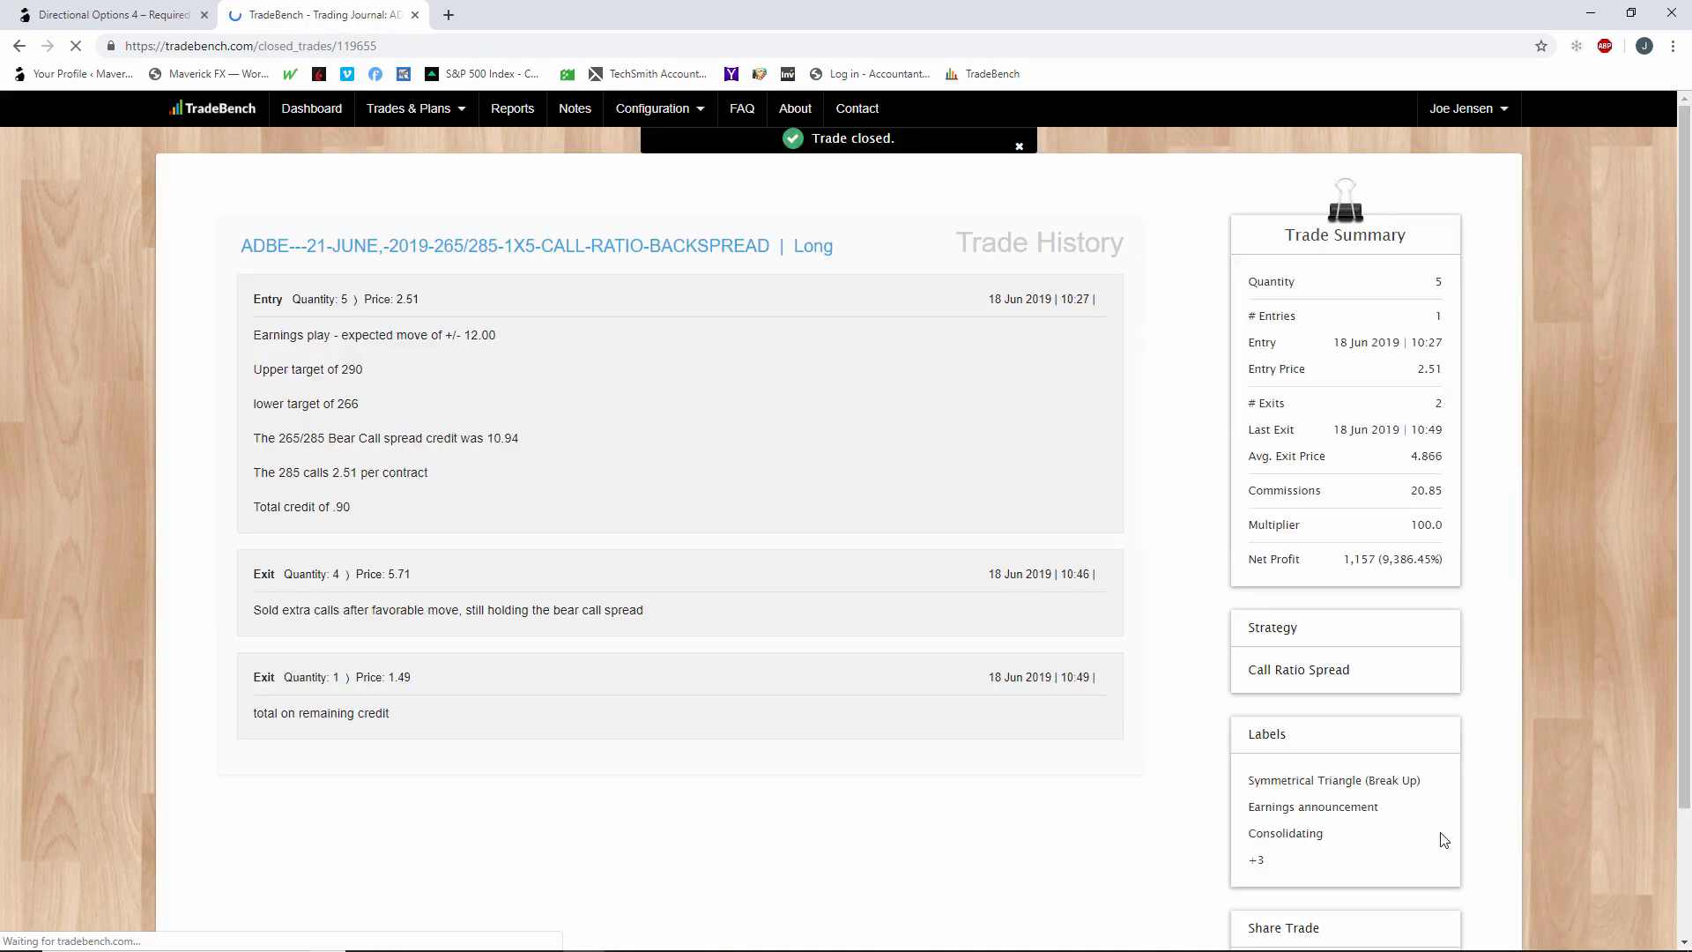
Dismiss the notice and review the closed ADBE backspread's trade history and summary.
{"action": "left_click", "coordinate": [1018, 146]}
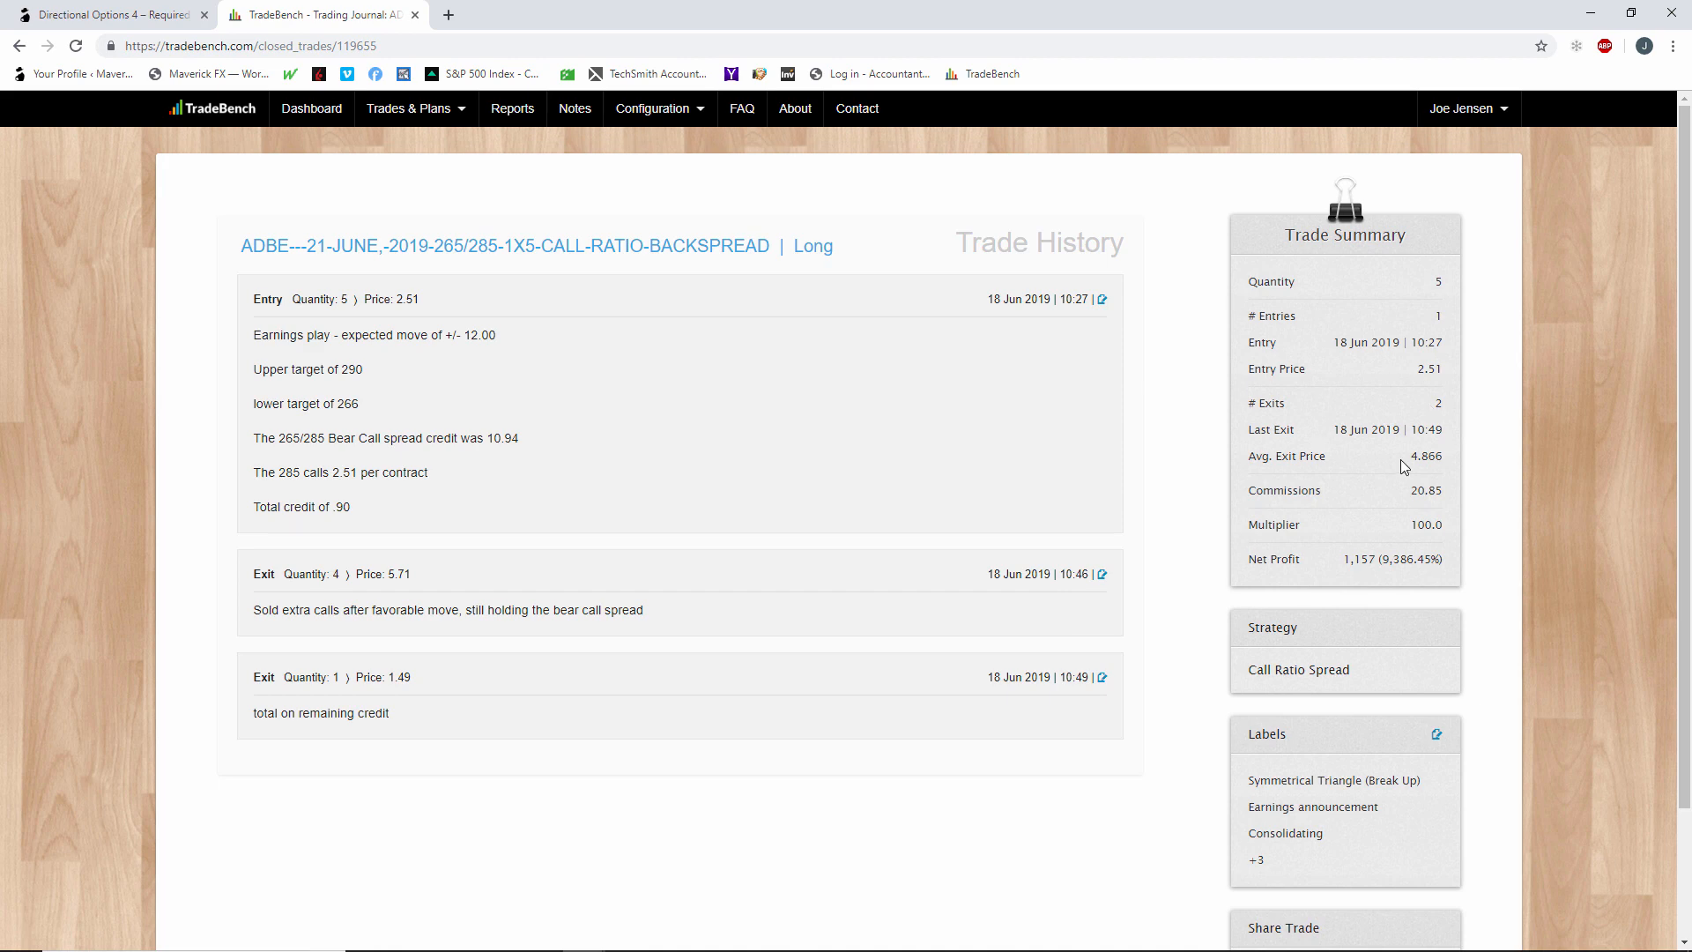
{"action": "scroll", "coordinate": [1404, 466], "scroll_direction": "down", "scroll_amount": 2}
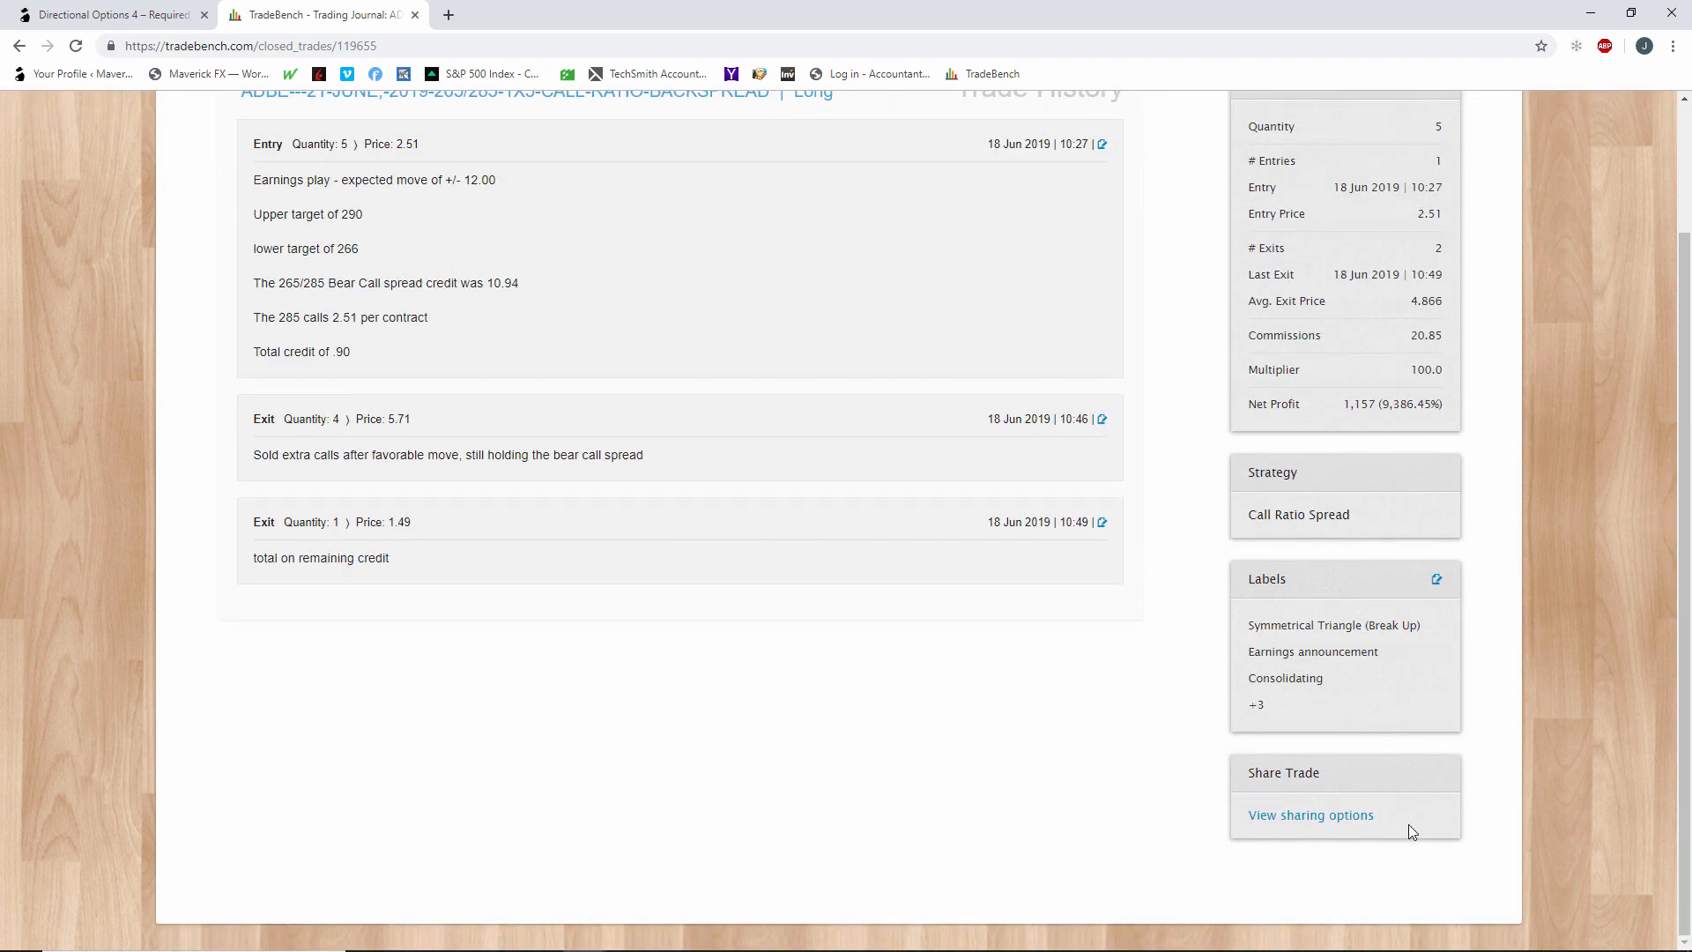
{"action": "scroll", "coordinate": [1408, 825], "scroll_direction": "up", "scroll_amount": 2}
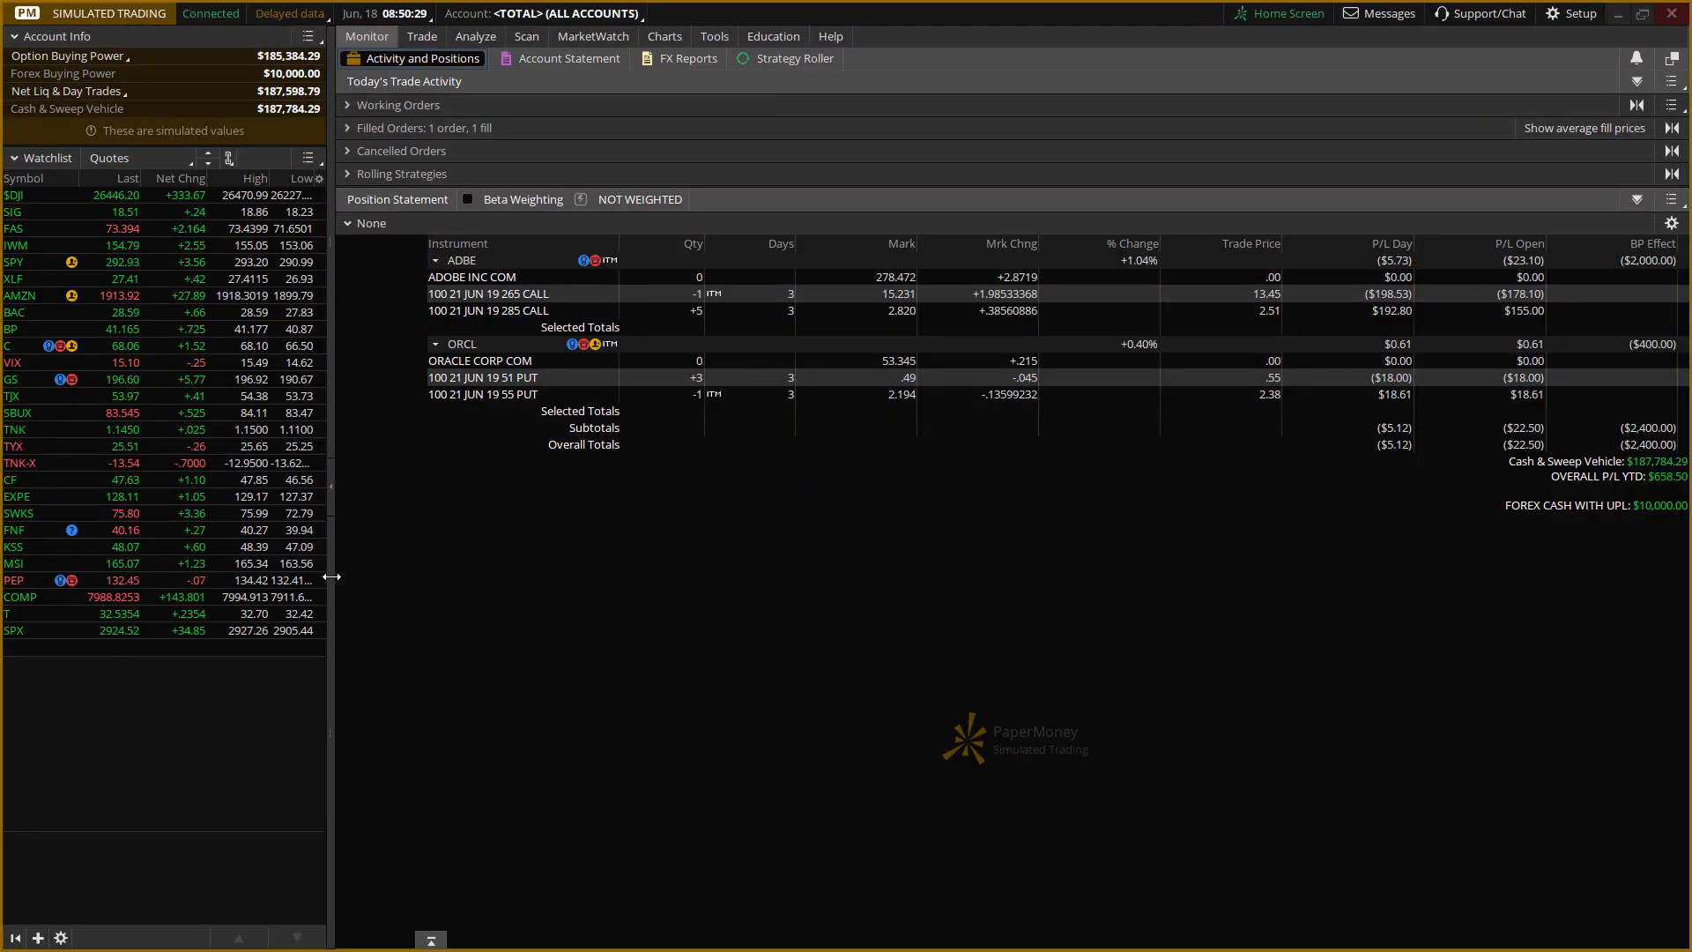
Switch to thinkorswim and display the price chart for ORCL.
{"action": "left_click", "coordinate": [657, 36]}
{"action": "left_click", "coordinate": [399, 82]}
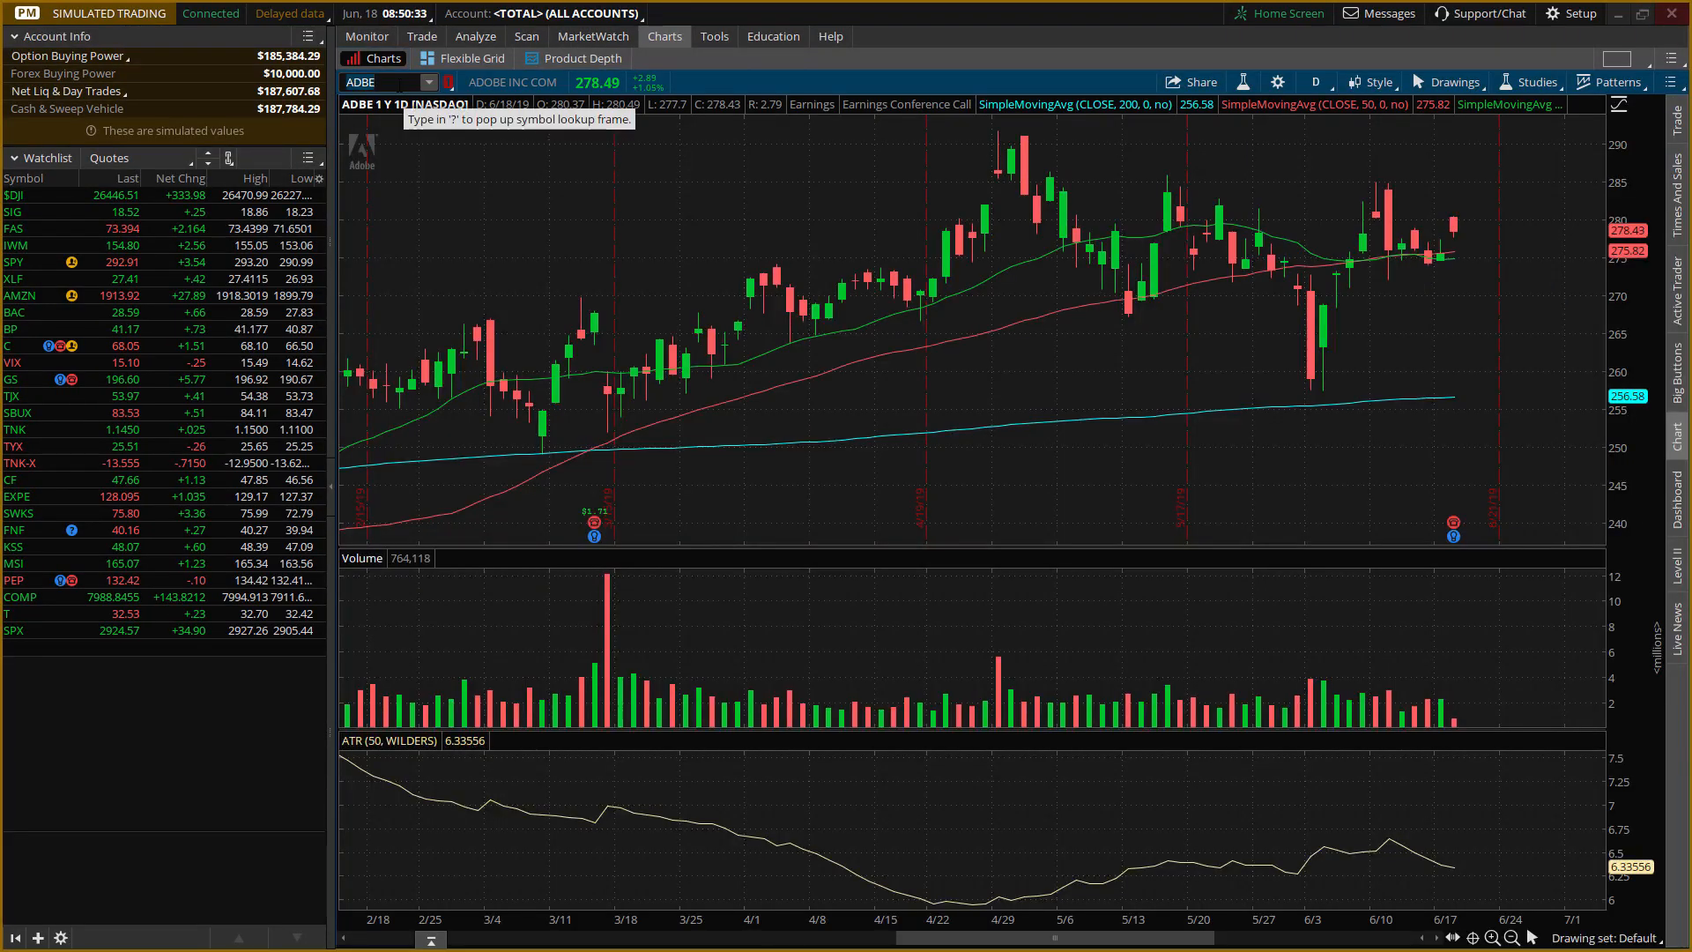
{"action": "type", "text": "ORCL"}
{"action": "key", "text": "Return"}
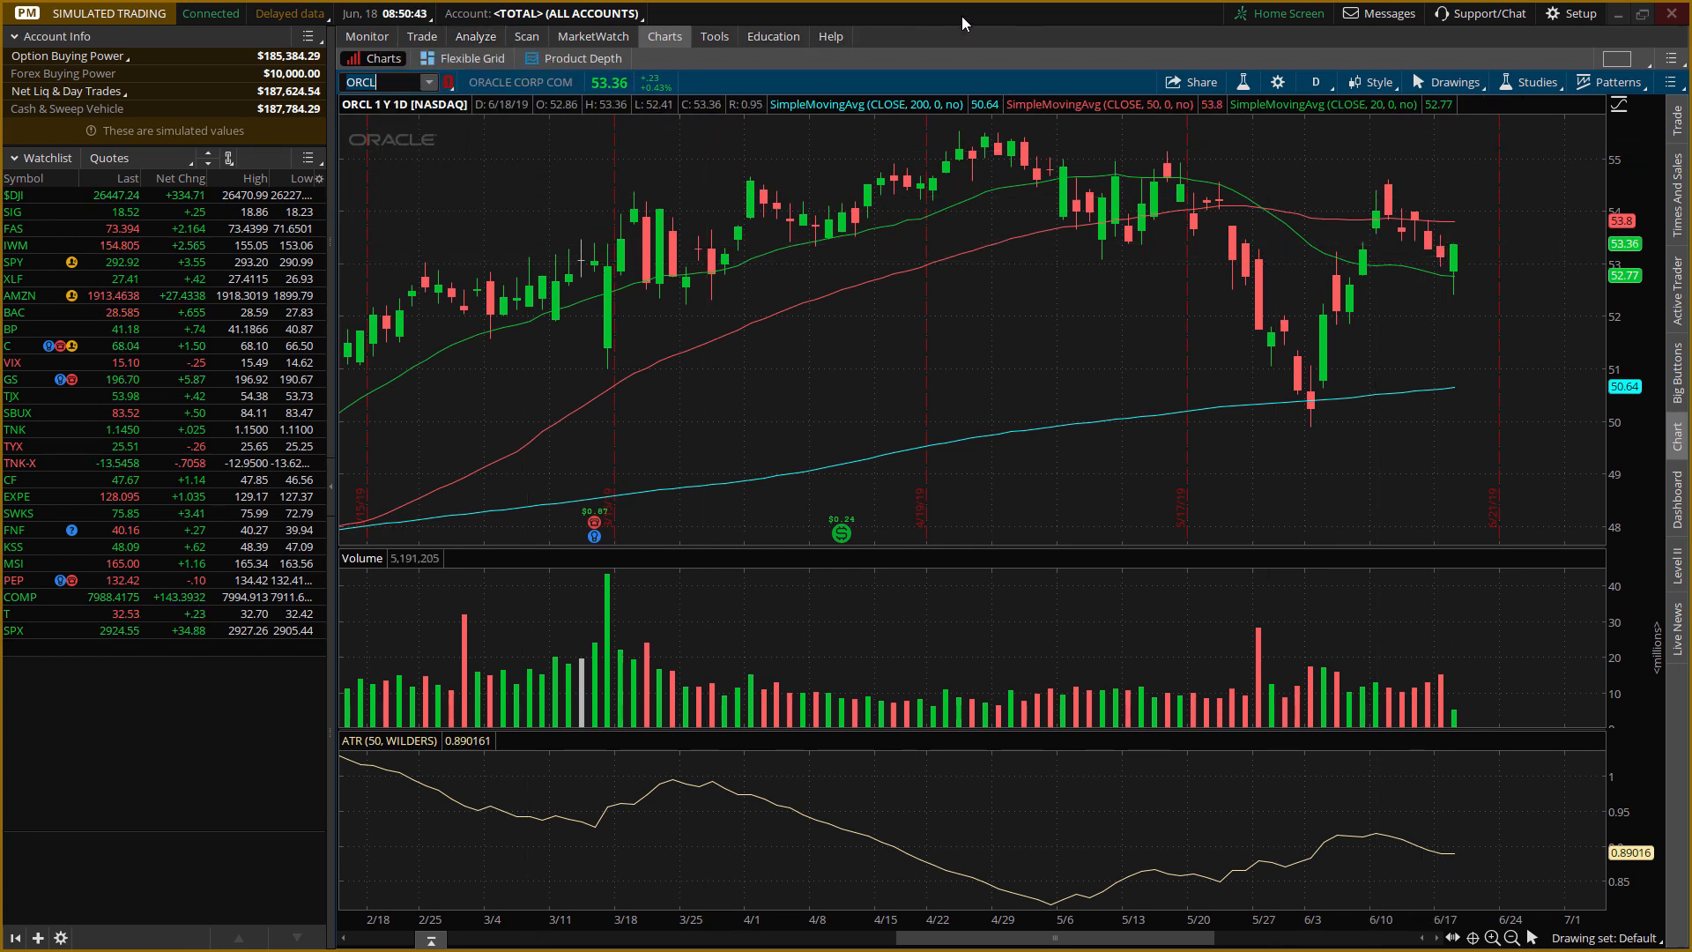
Examine the ORCL option chain and the risk profile of its put ratio backspread, then check the position statement and filled orders.
{"action": "left_click", "coordinate": [476, 35]}
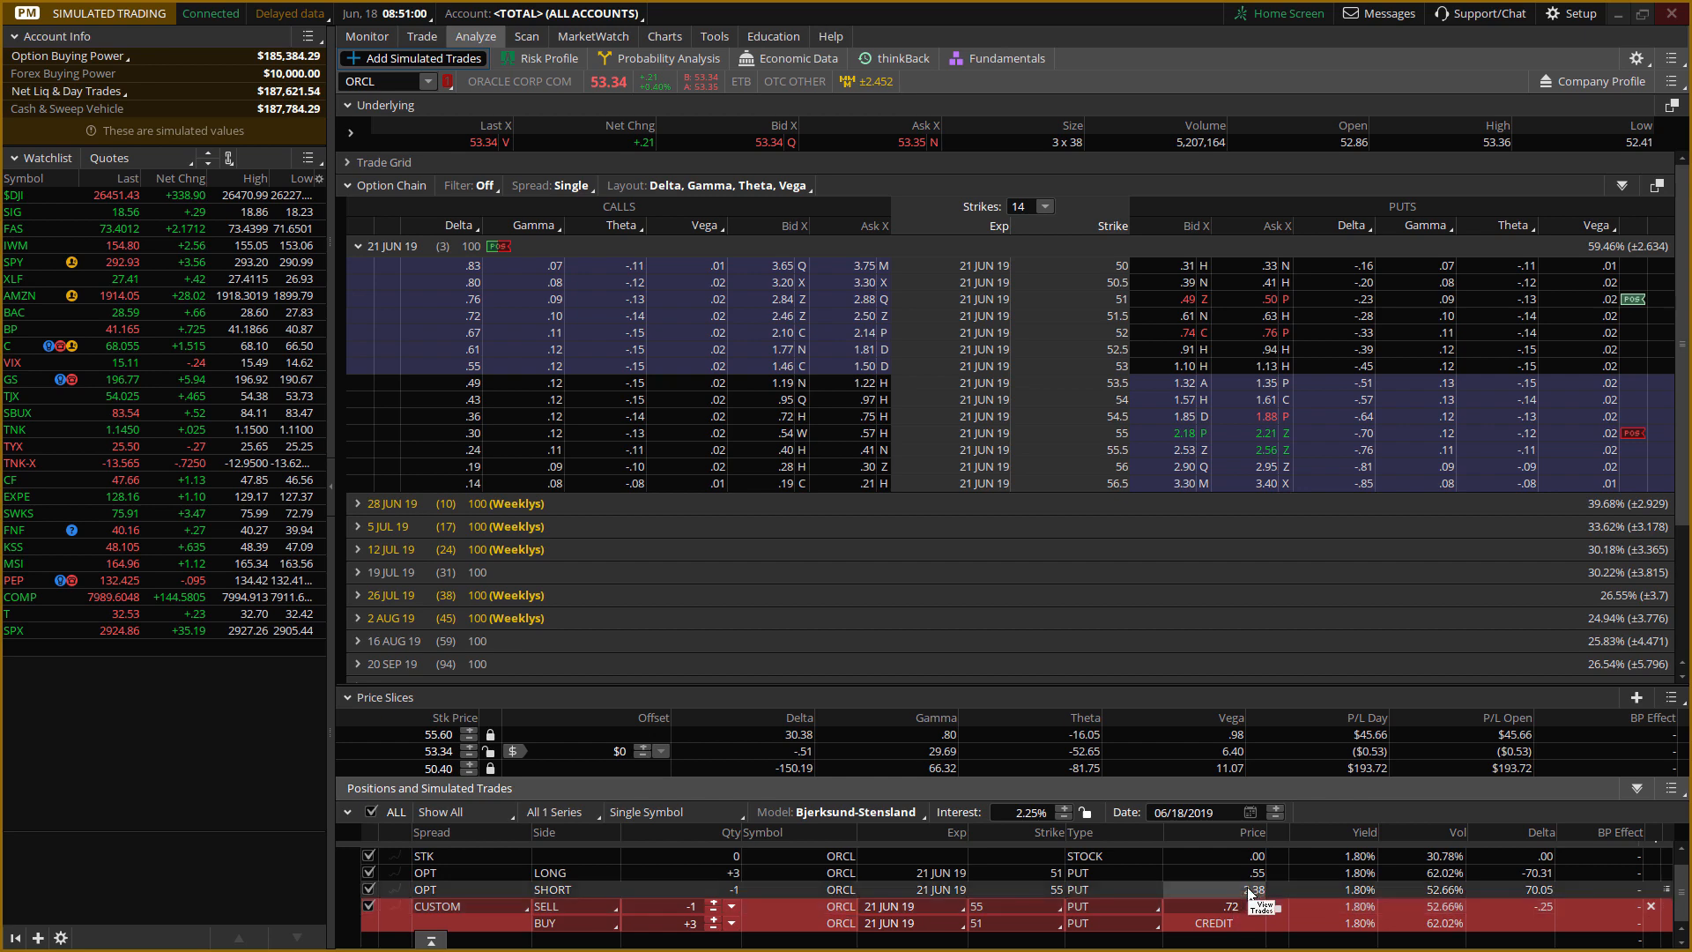
{"action": "left_click", "coordinate": [537, 62]}
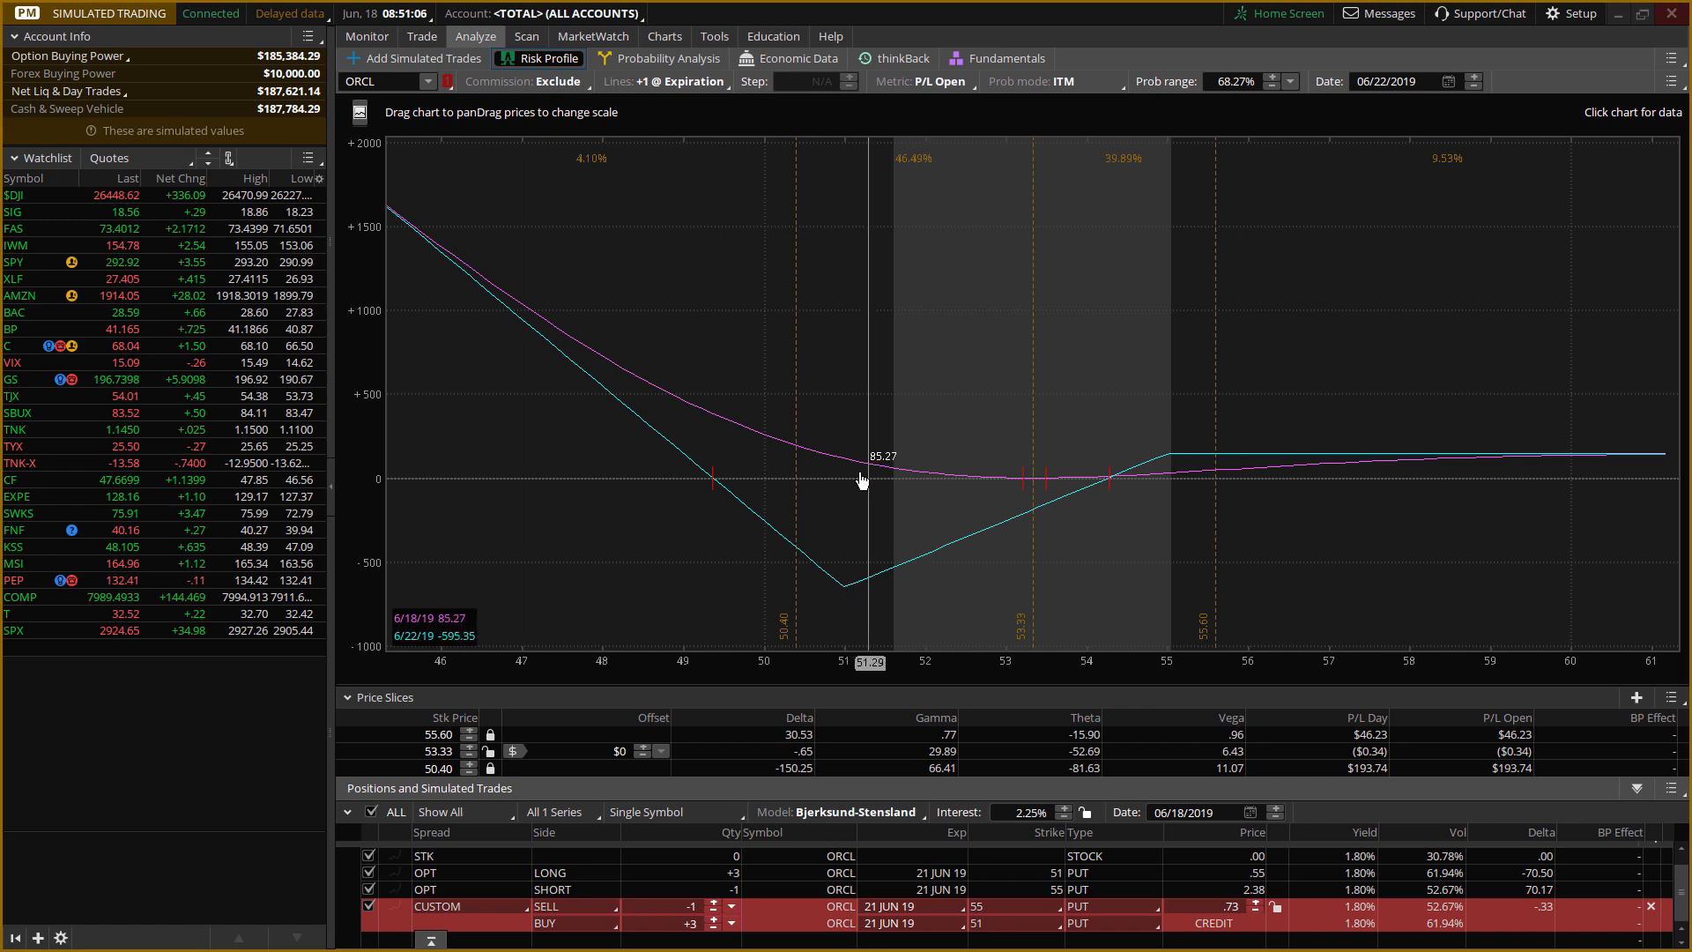
{"action": "left_click", "coordinate": [413, 63]}
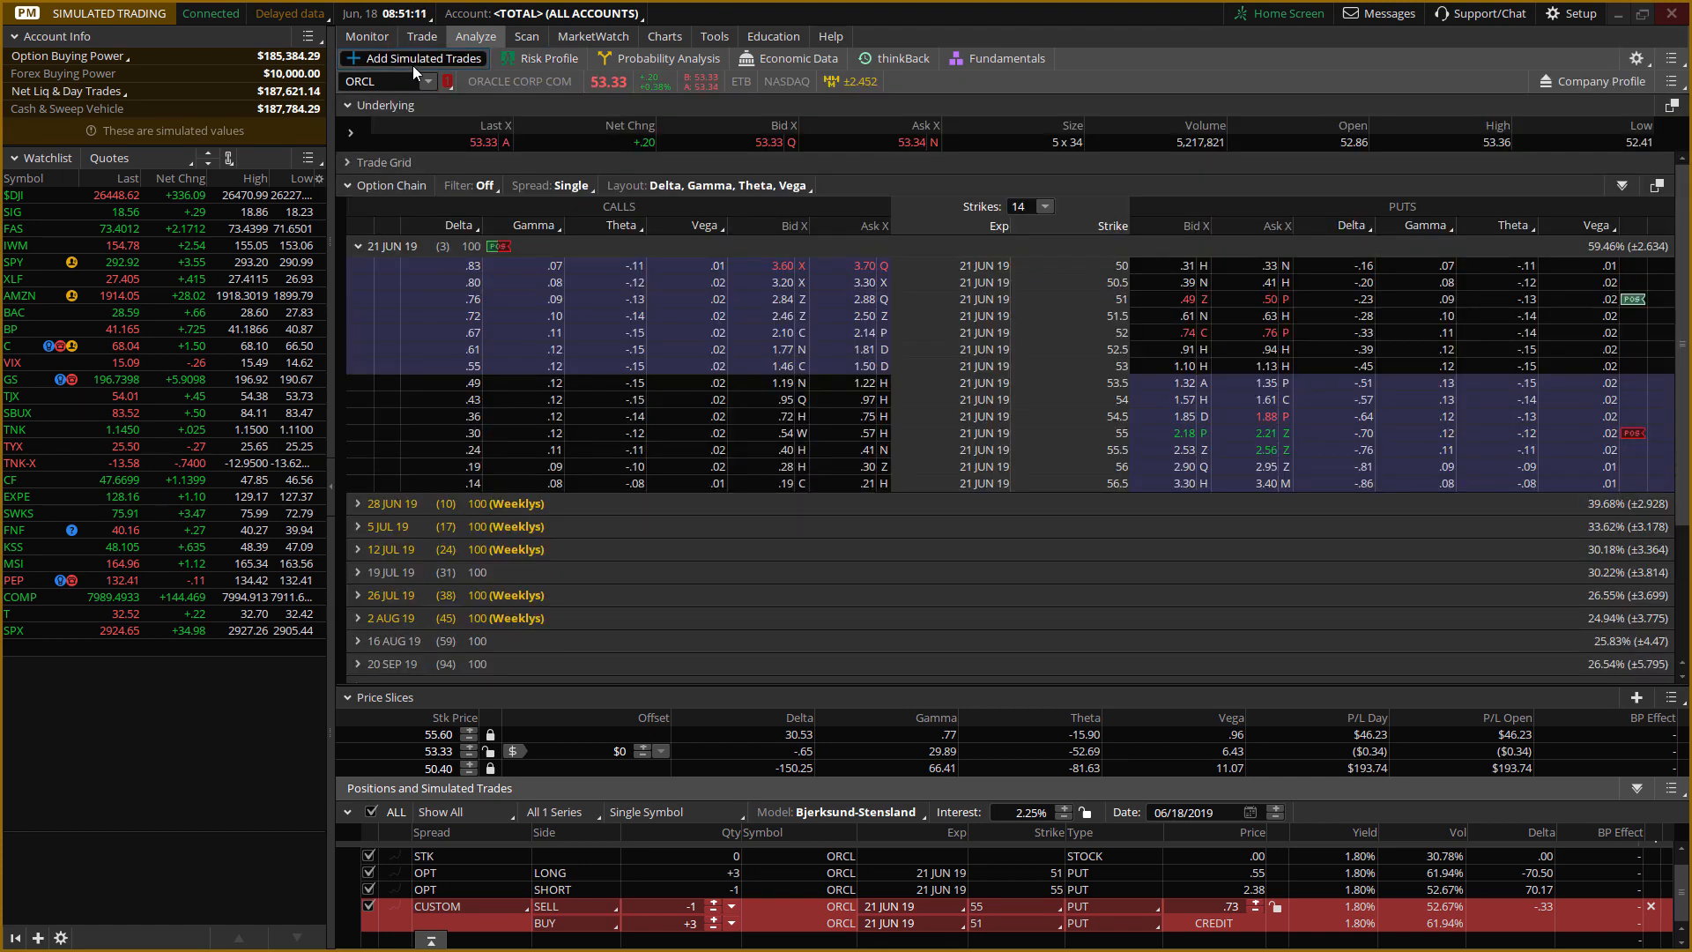
{"action": "left_click", "coordinate": [372, 35]}
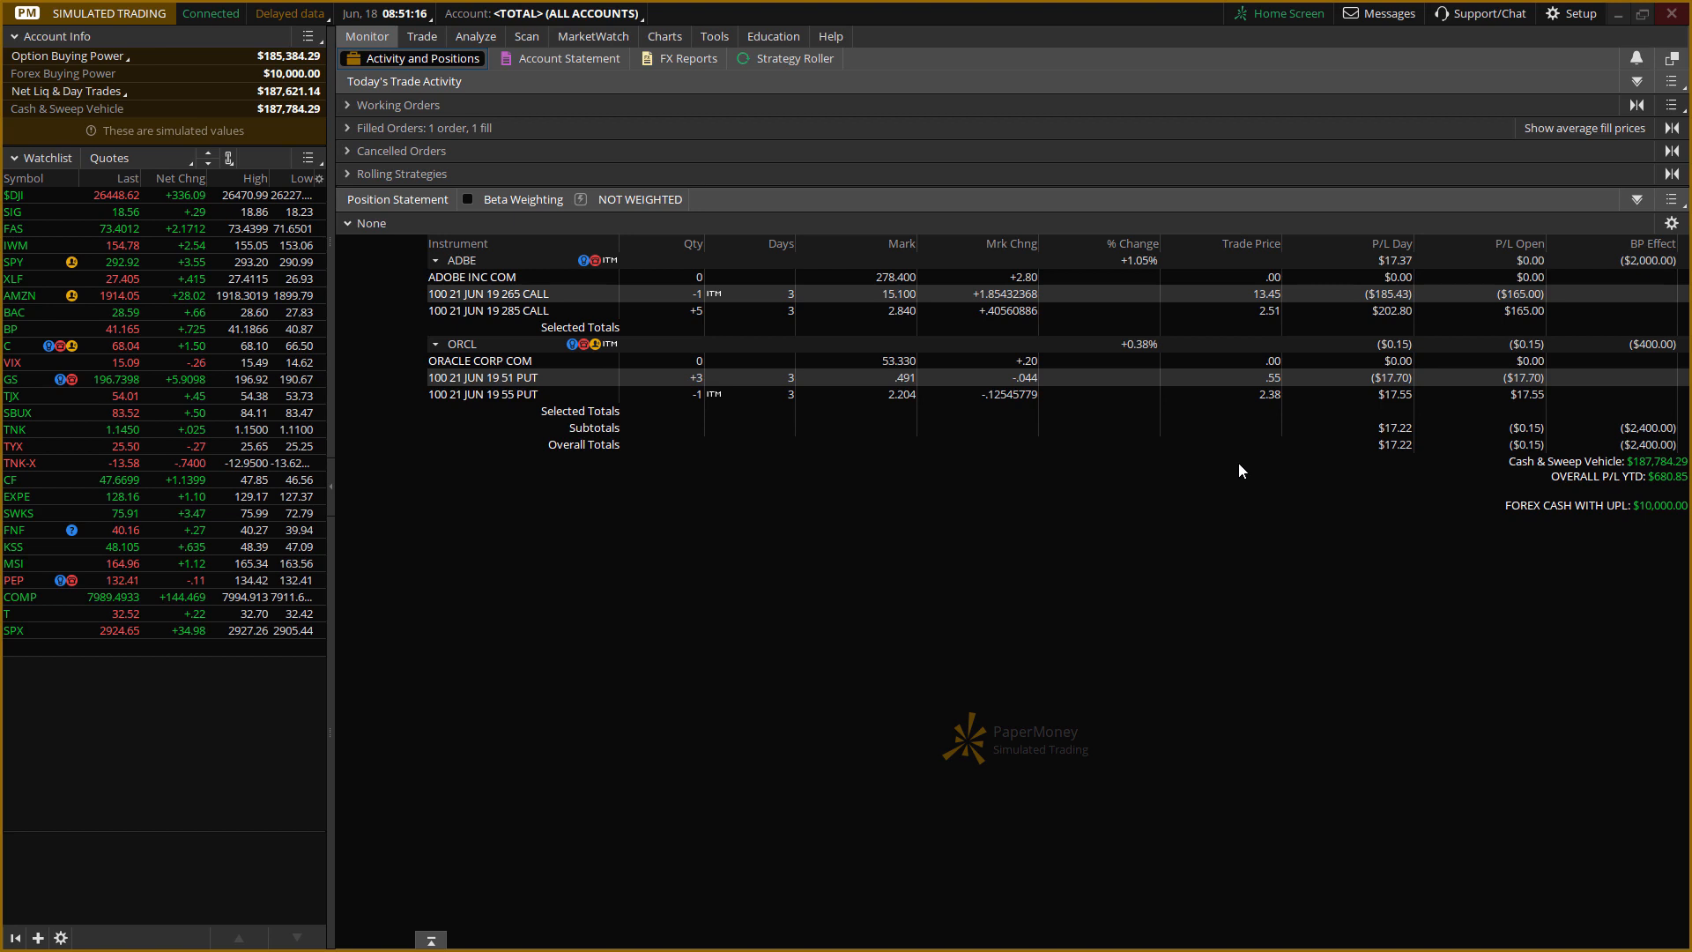
{"action": "left_click", "coordinate": [351, 128]}
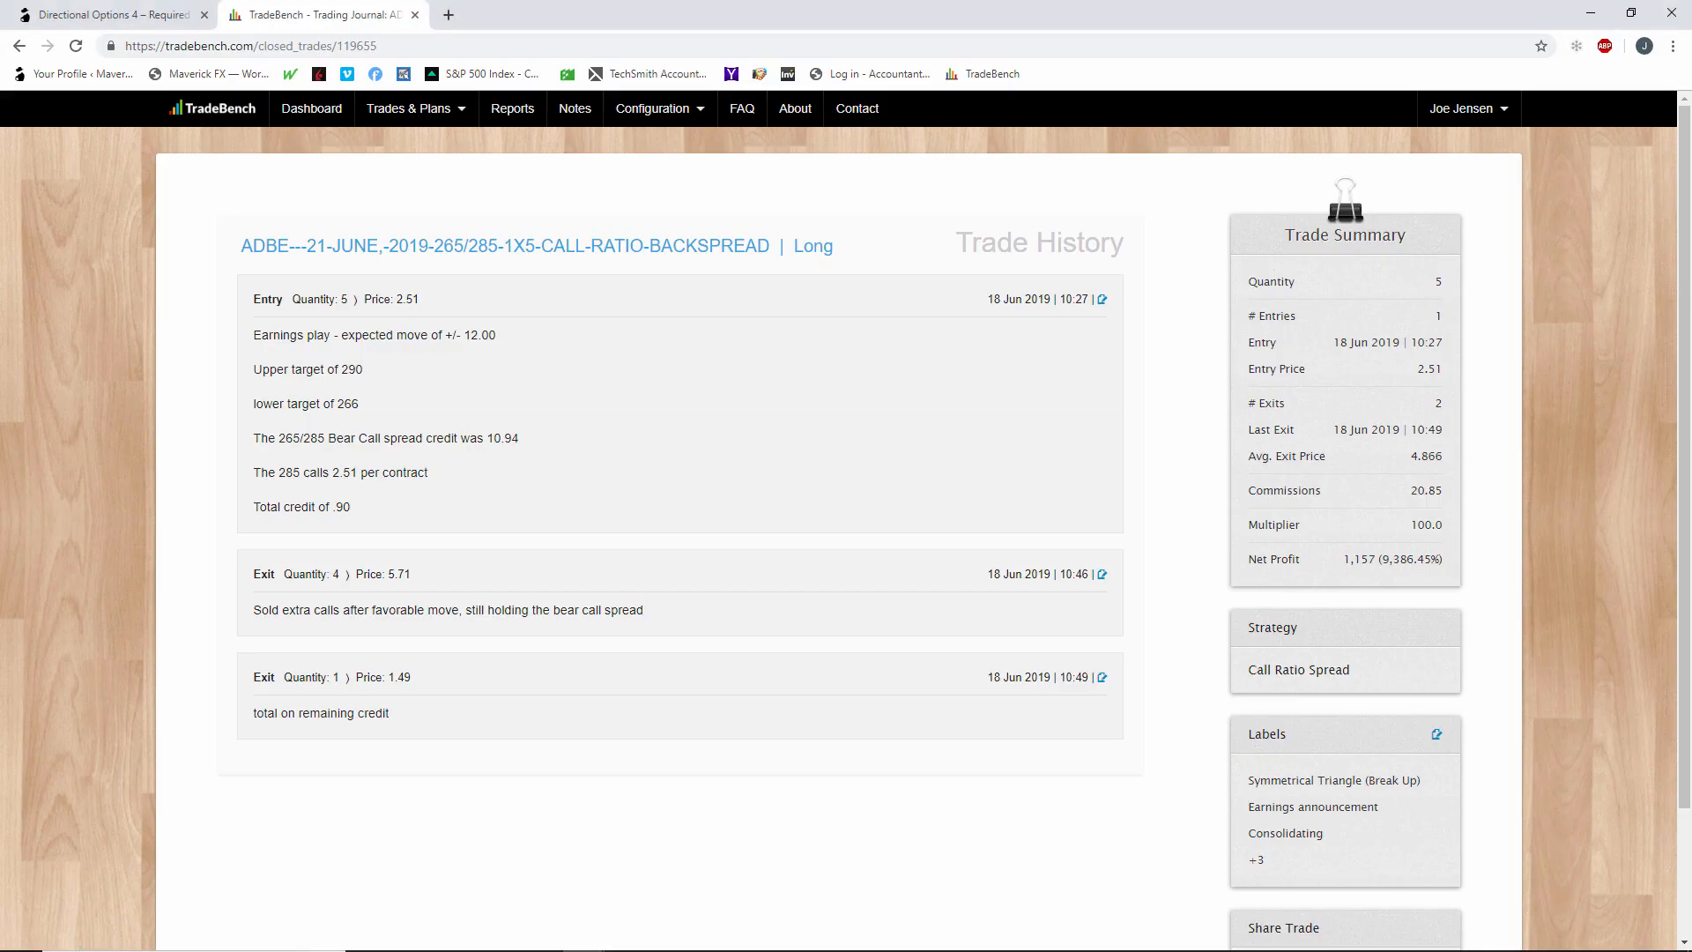
Switch to TradeBench and open the list of existing full trade plans.
{"action": "mouse_move", "coordinate": [427, 117]}
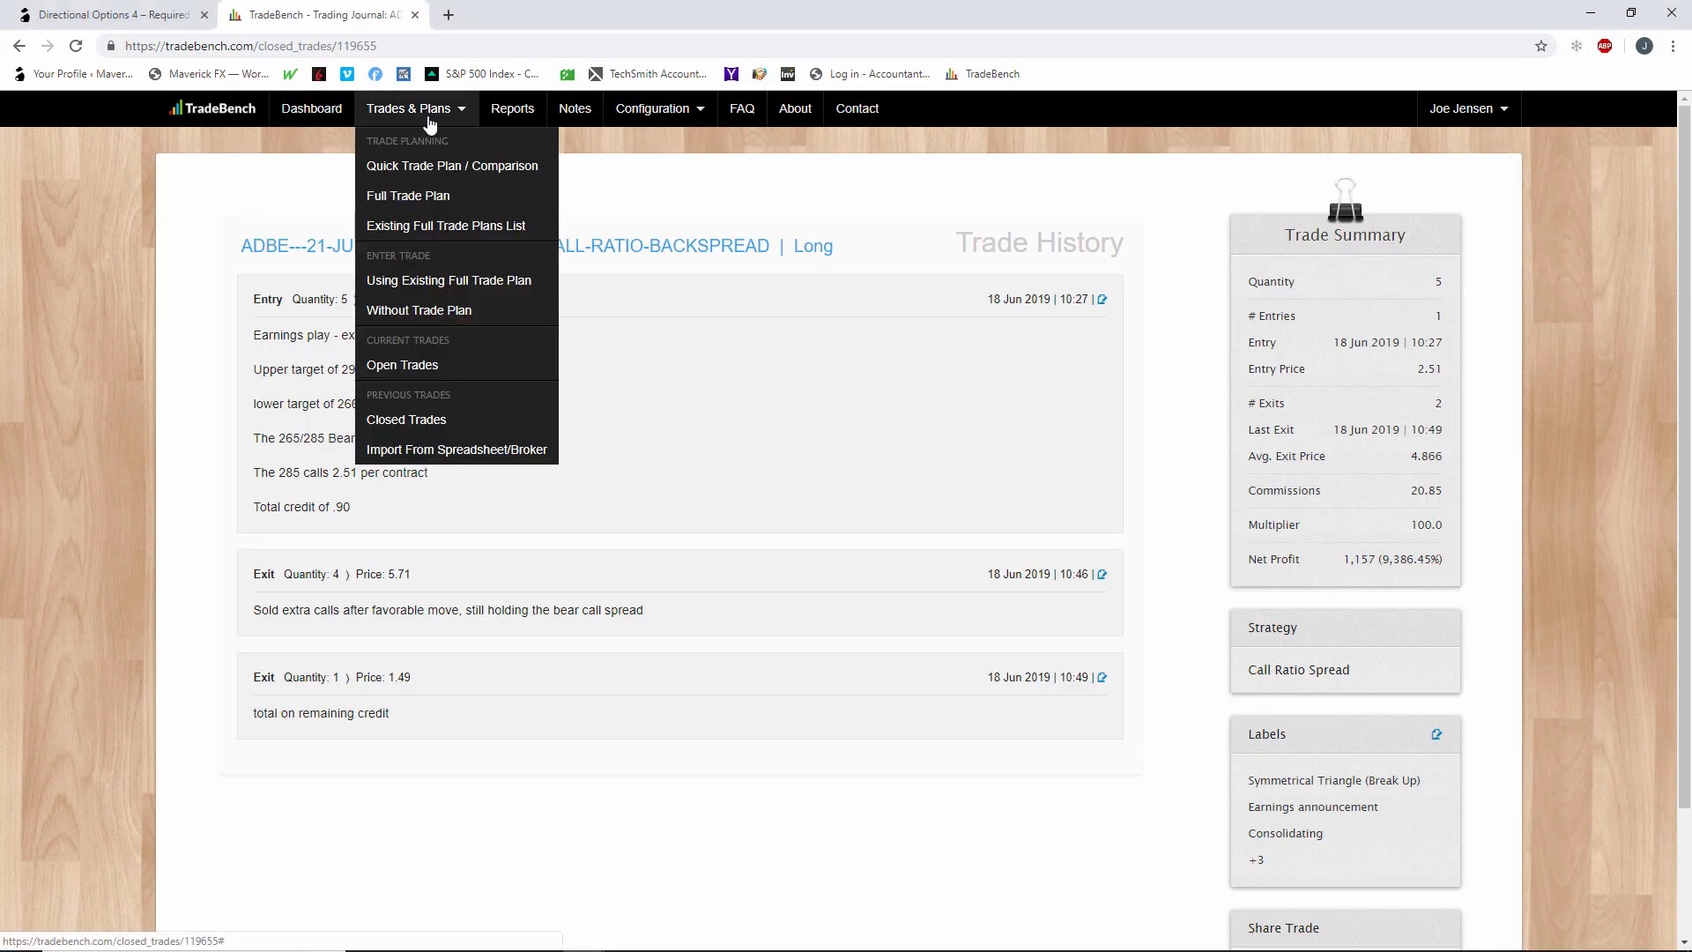
{"action": "left_click", "coordinate": [434, 282]}
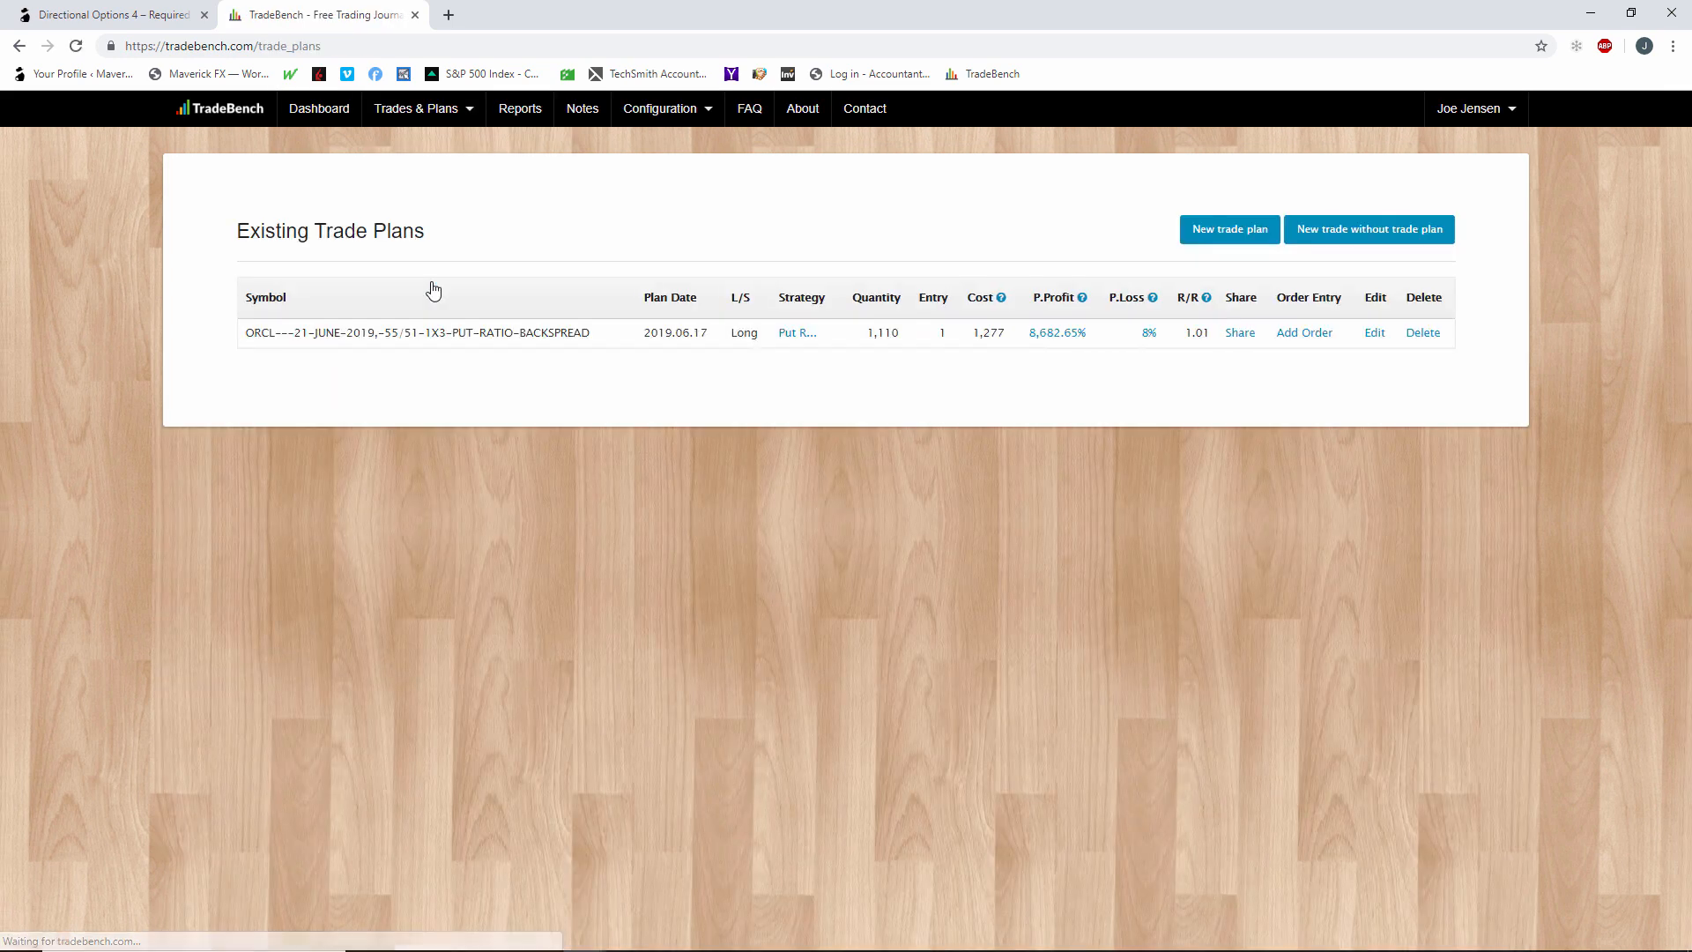
{"action": "left_click", "coordinate": [1239, 236]}
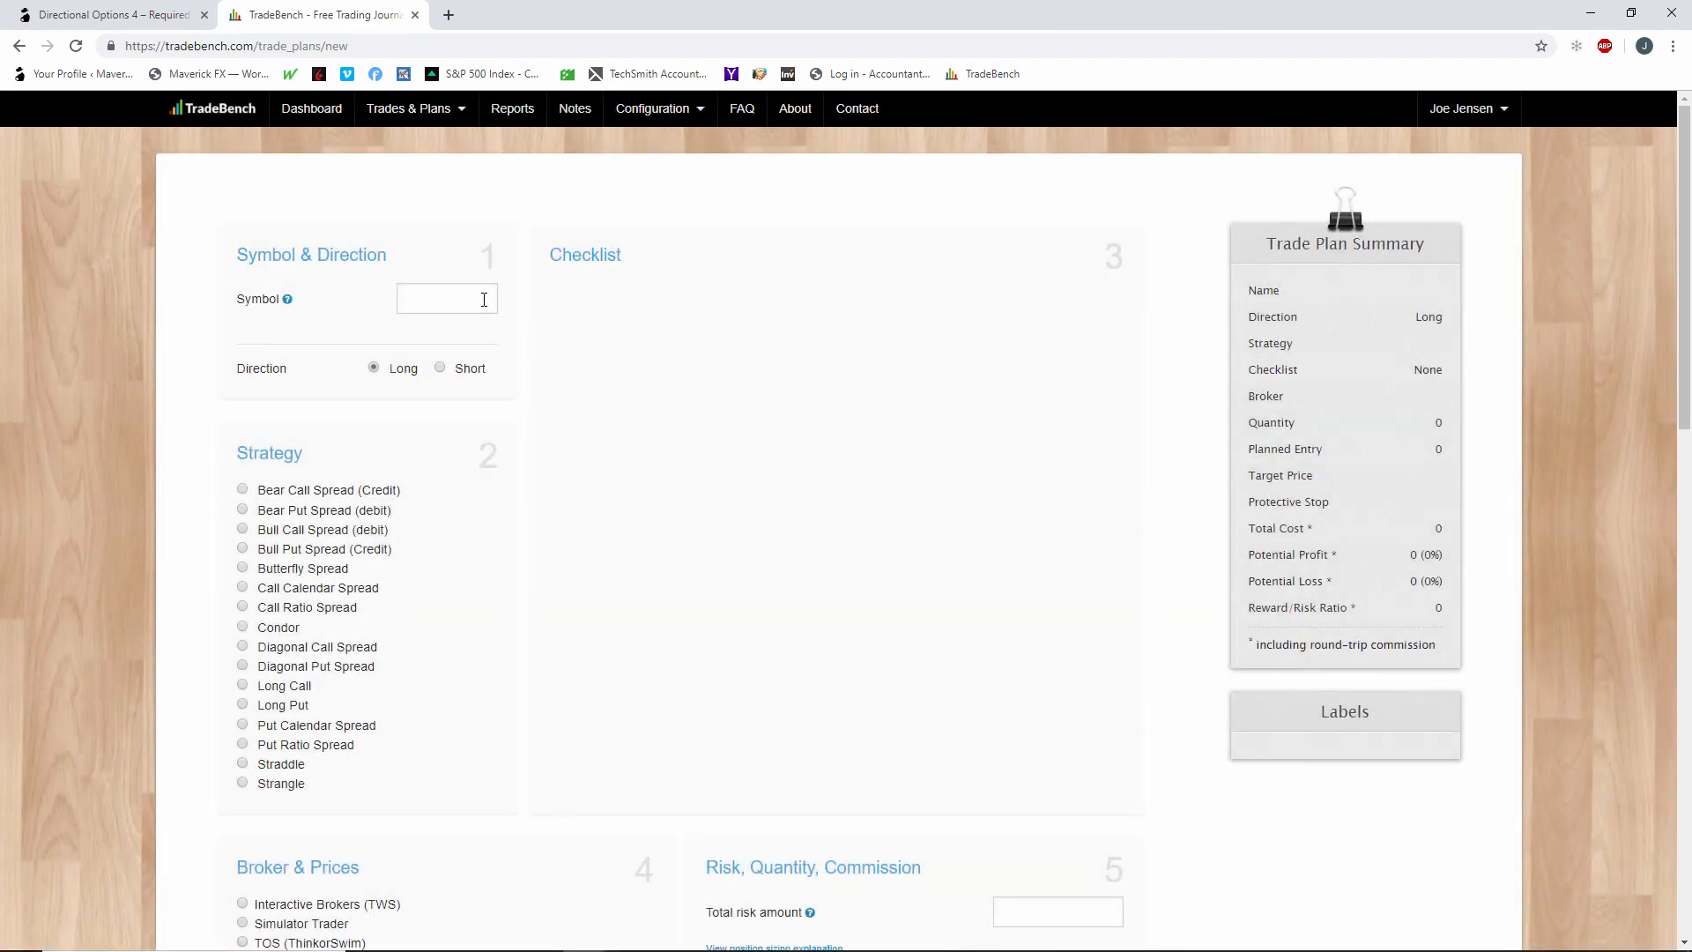
{"action": "left_click", "coordinate": [474, 298]}
{"action": "type", "text": "orcl"}
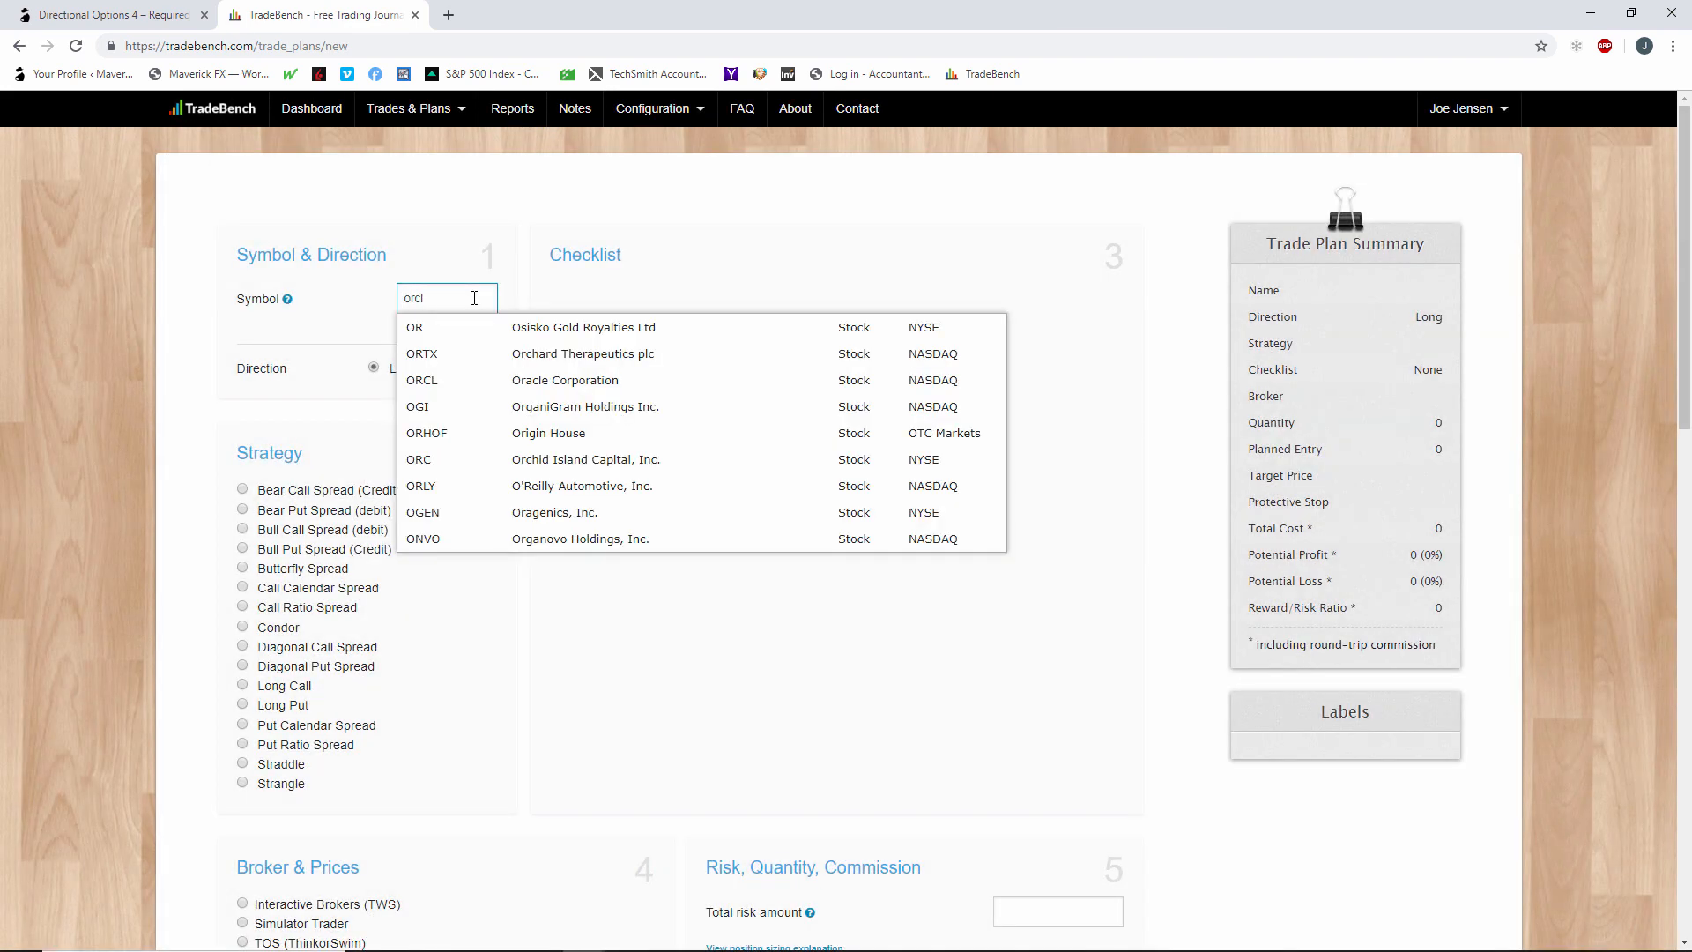
{"action": "type", "text": " -"}
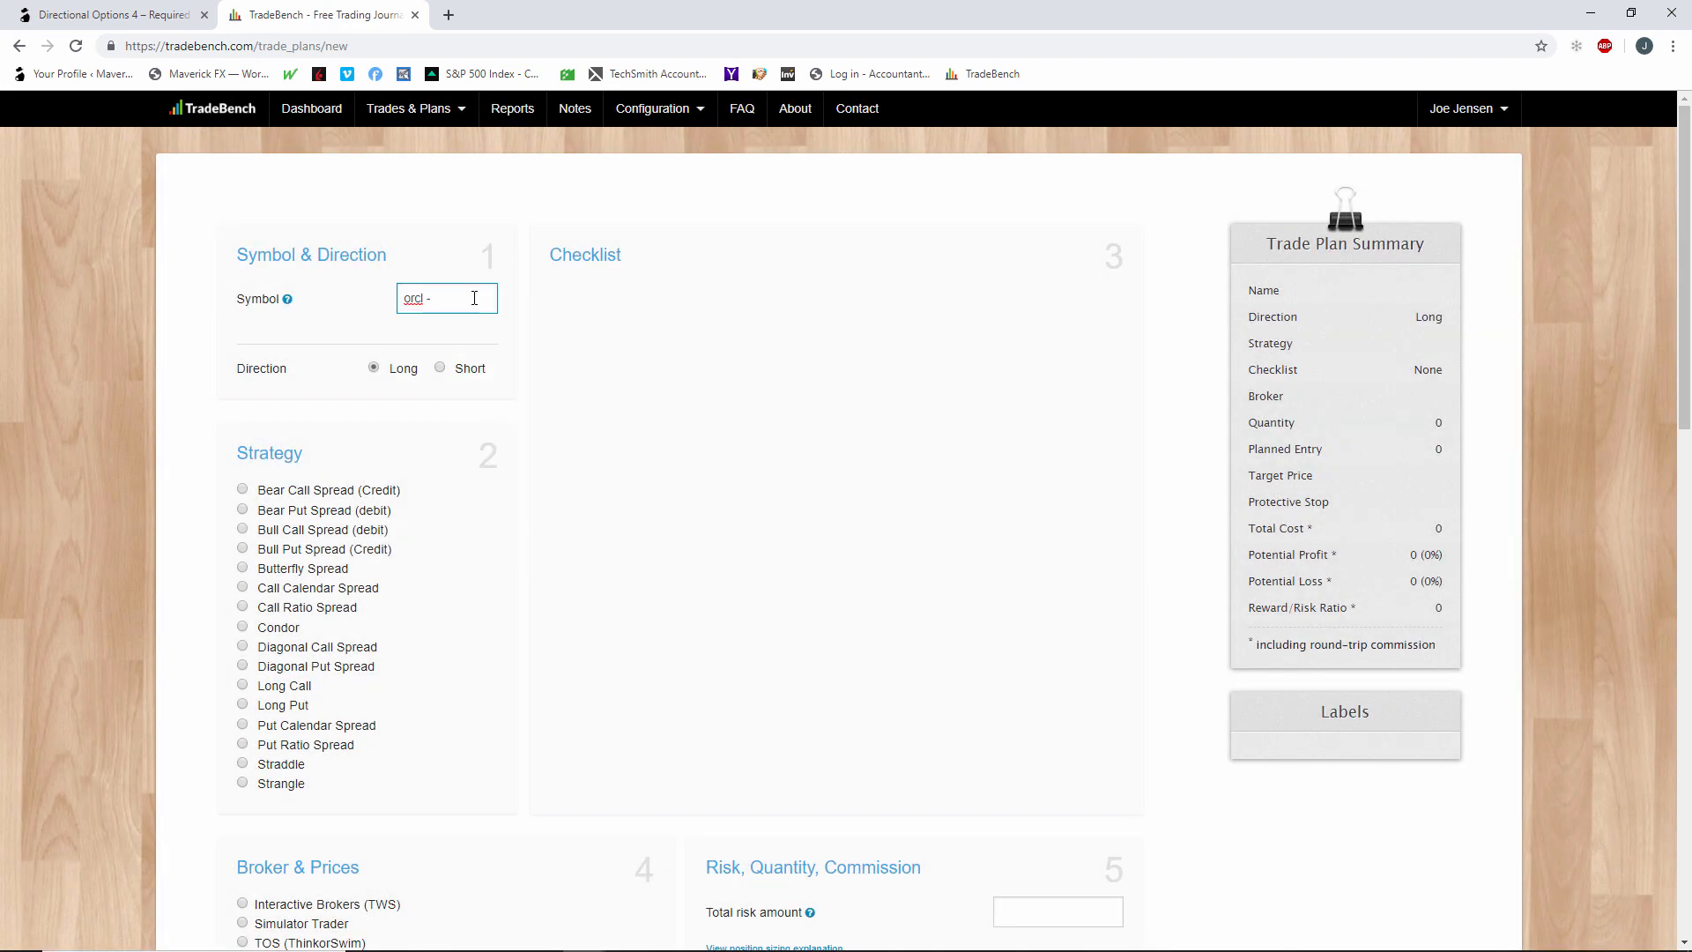
{"action": "scroll", "coordinate": [502, 518], "scroll_direction": "down", "scroll_amount": 3}
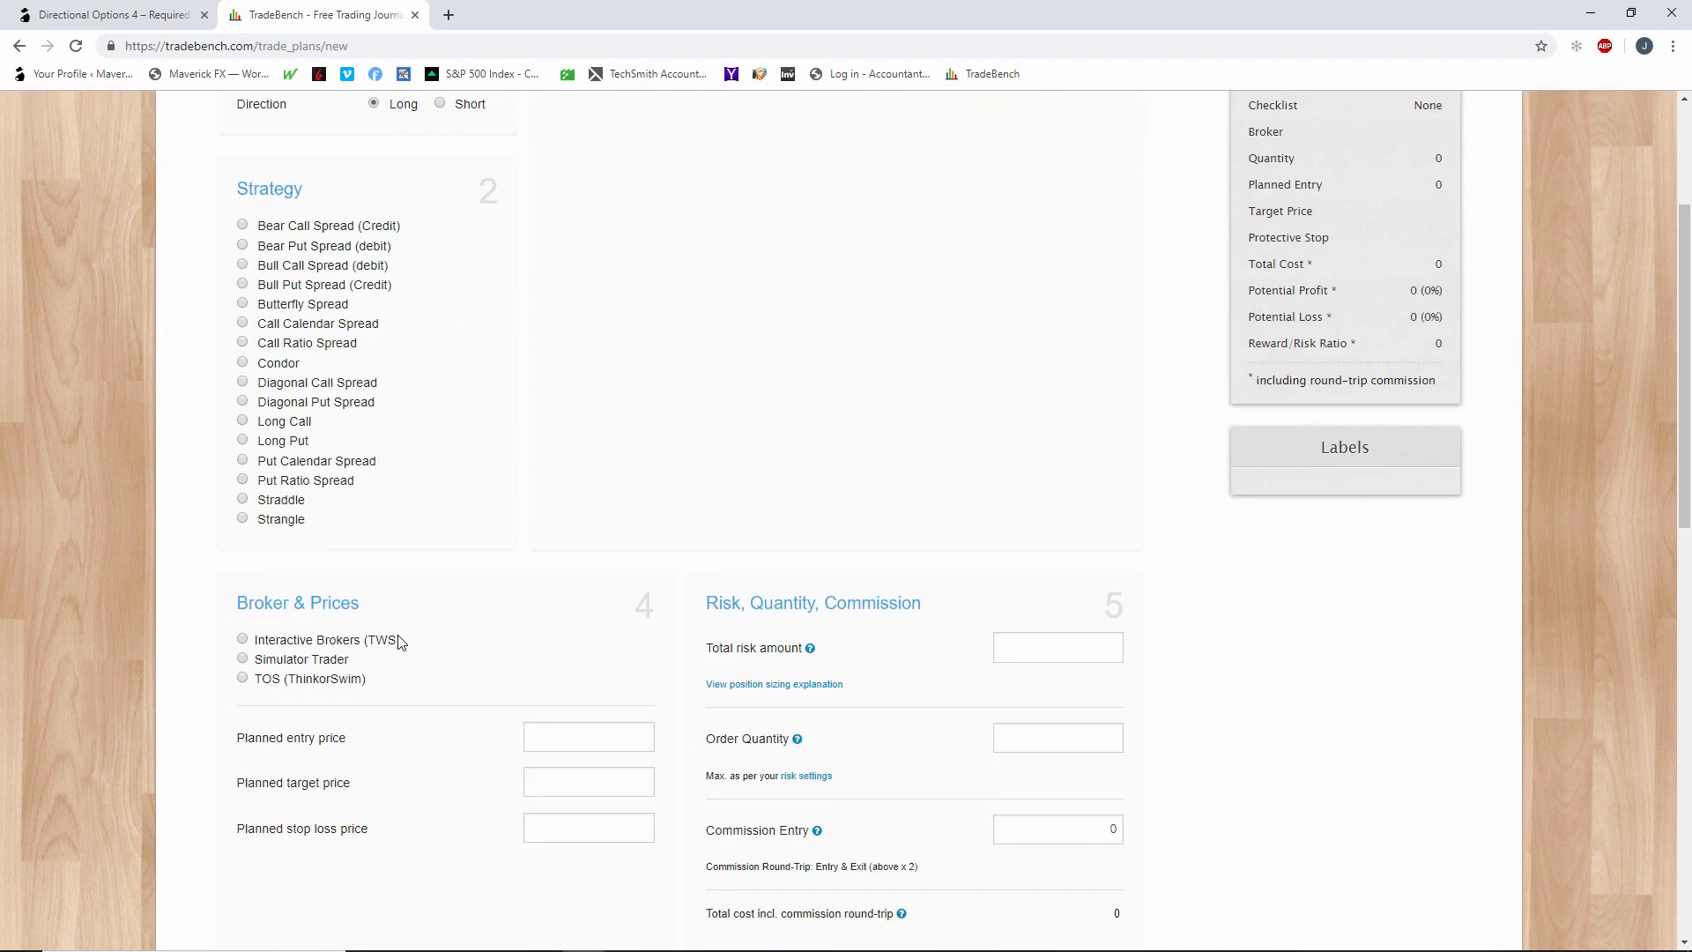
{"action": "scroll", "coordinate": [326, 472], "scroll_direction": "down", "scroll_amount": 3}
{"action": "left_click", "coordinate": [627, 485]}
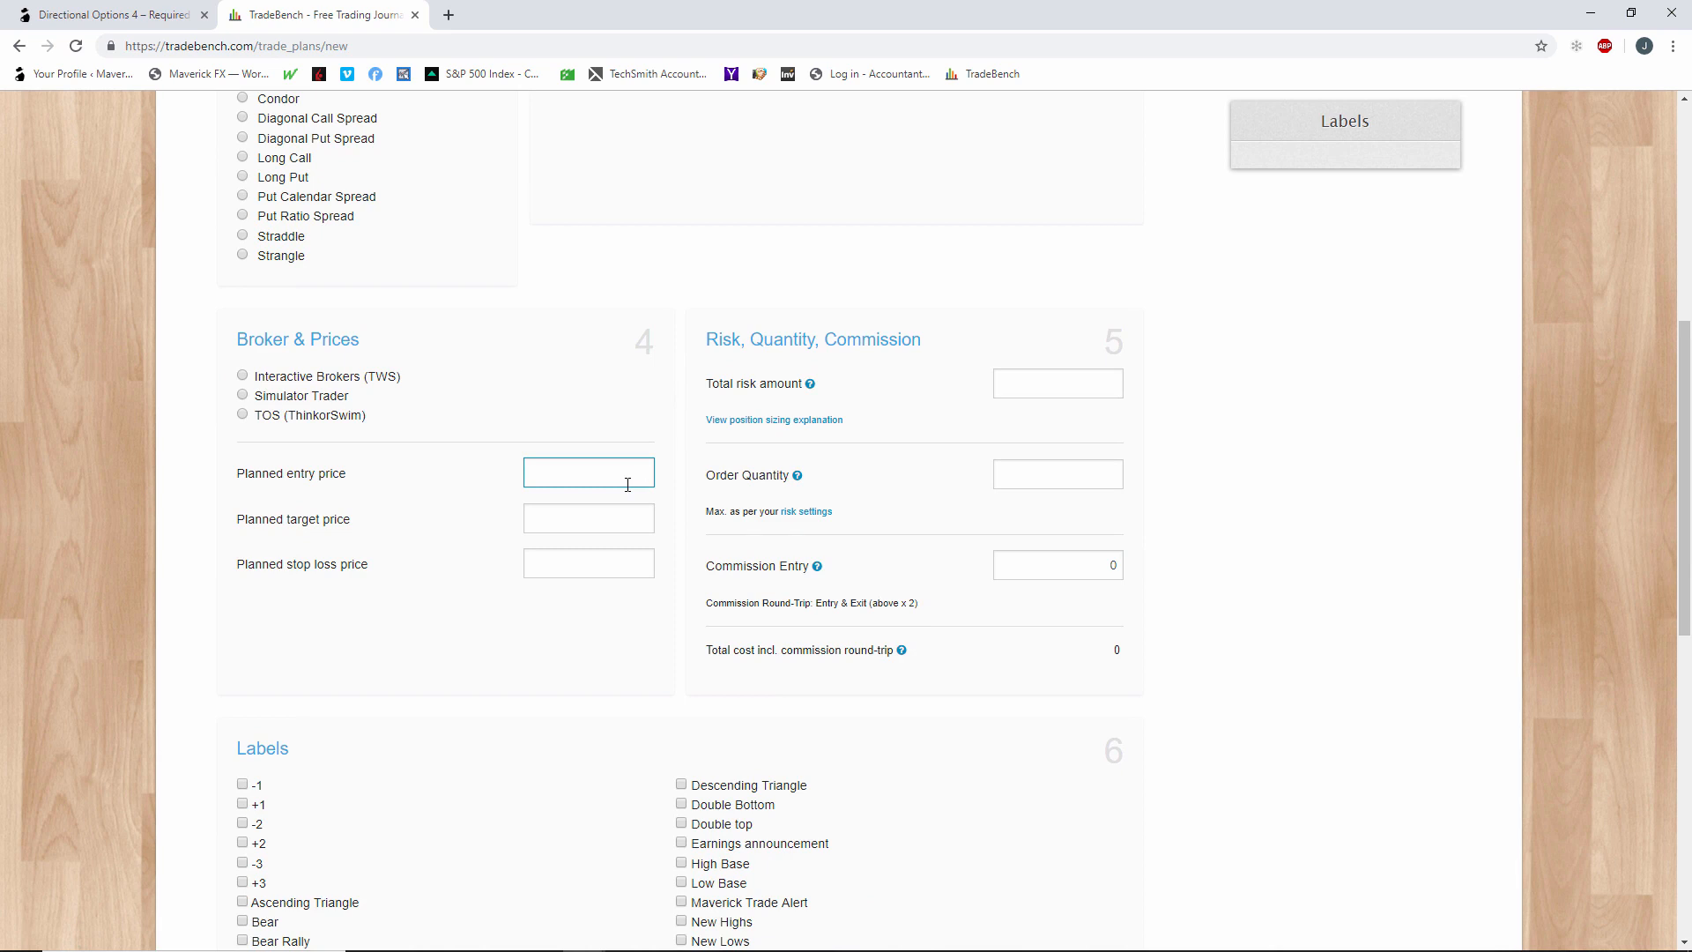
{"action": "type", "text": "1.00"}
{"action": "left_click", "coordinate": [622, 529]}
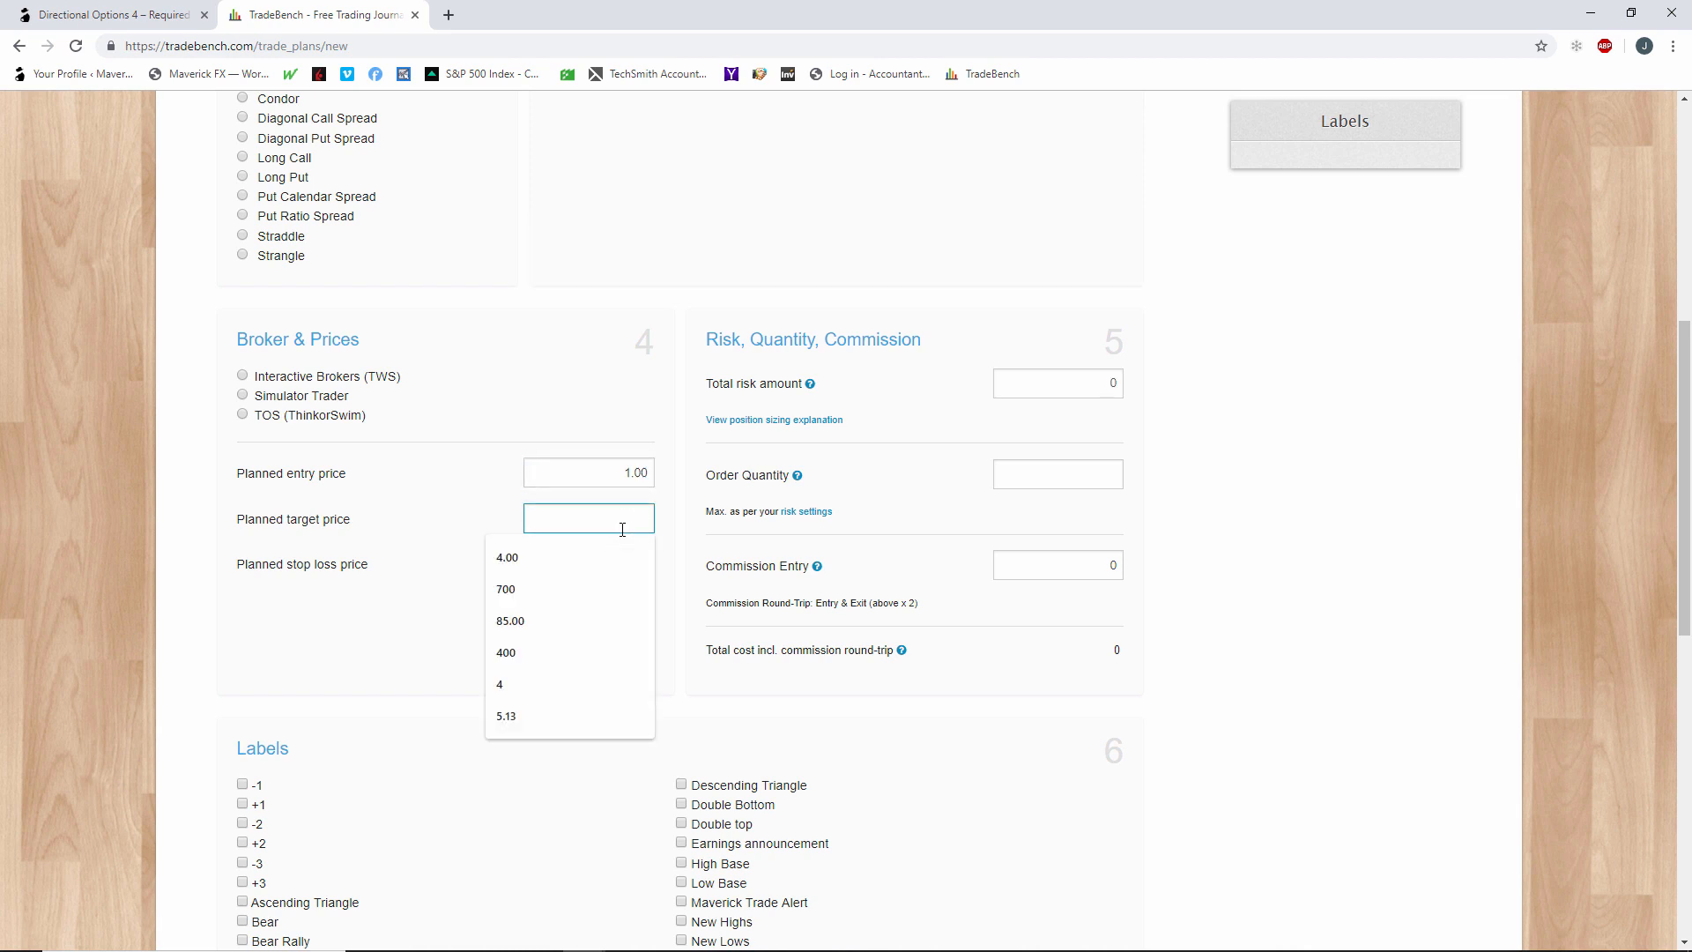
{"action": "type", "text": "2.00"}
{"action": "left_click", "coordinate": [621, 562]}
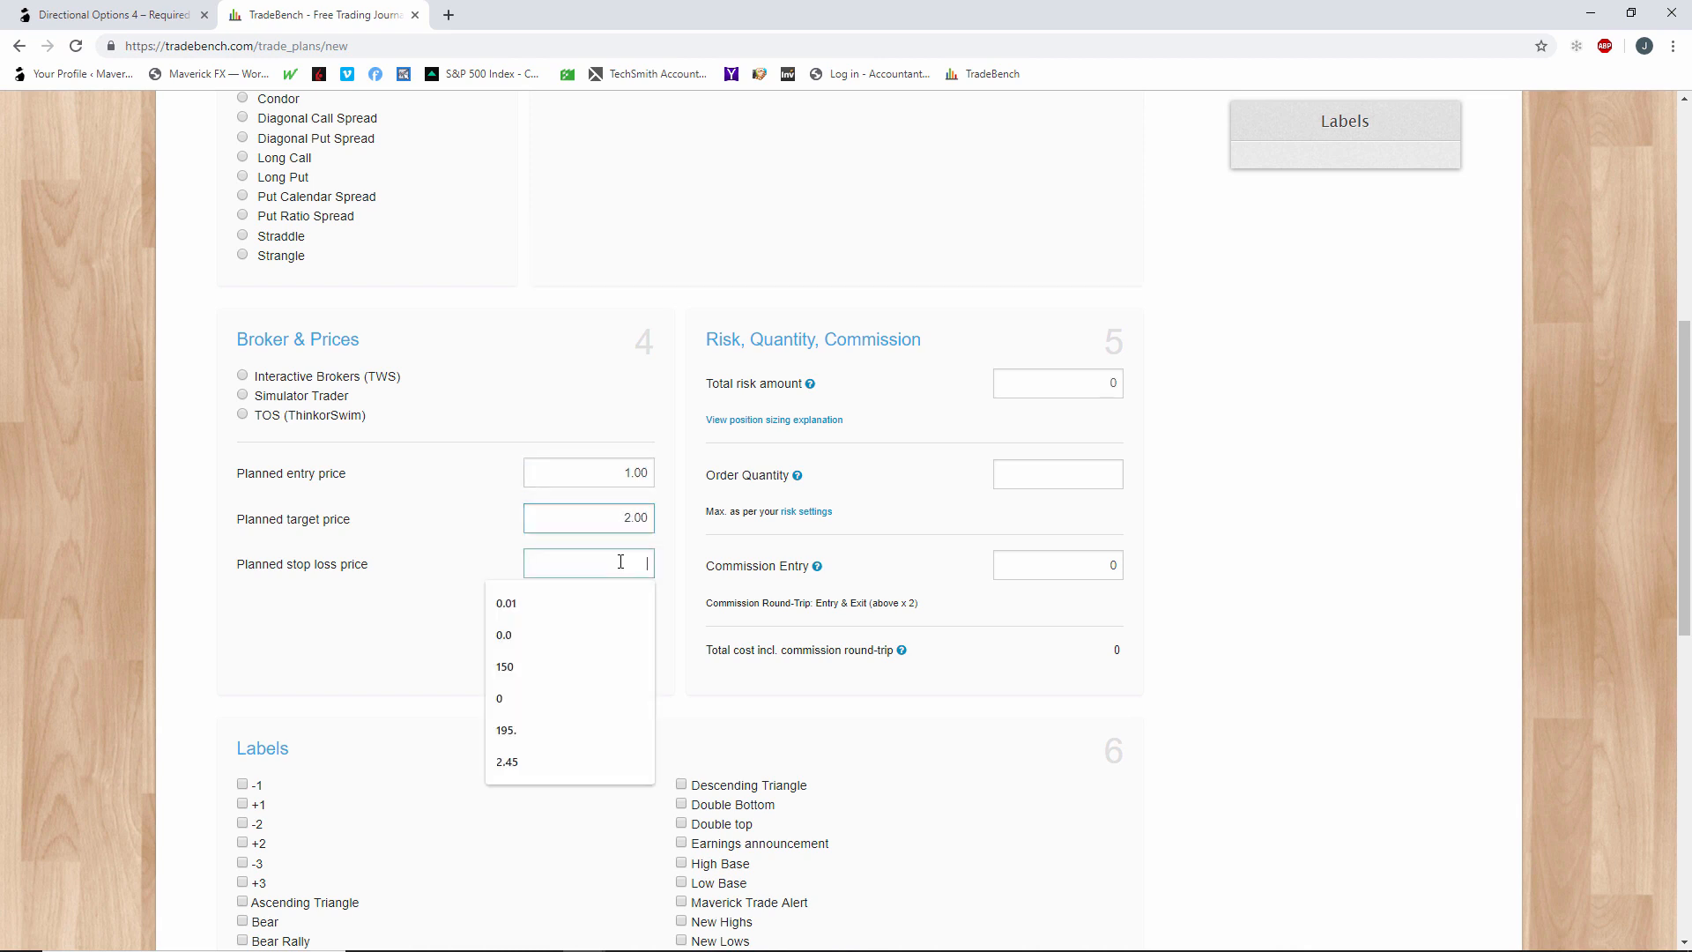
{"action": "type", "text": ".50"}
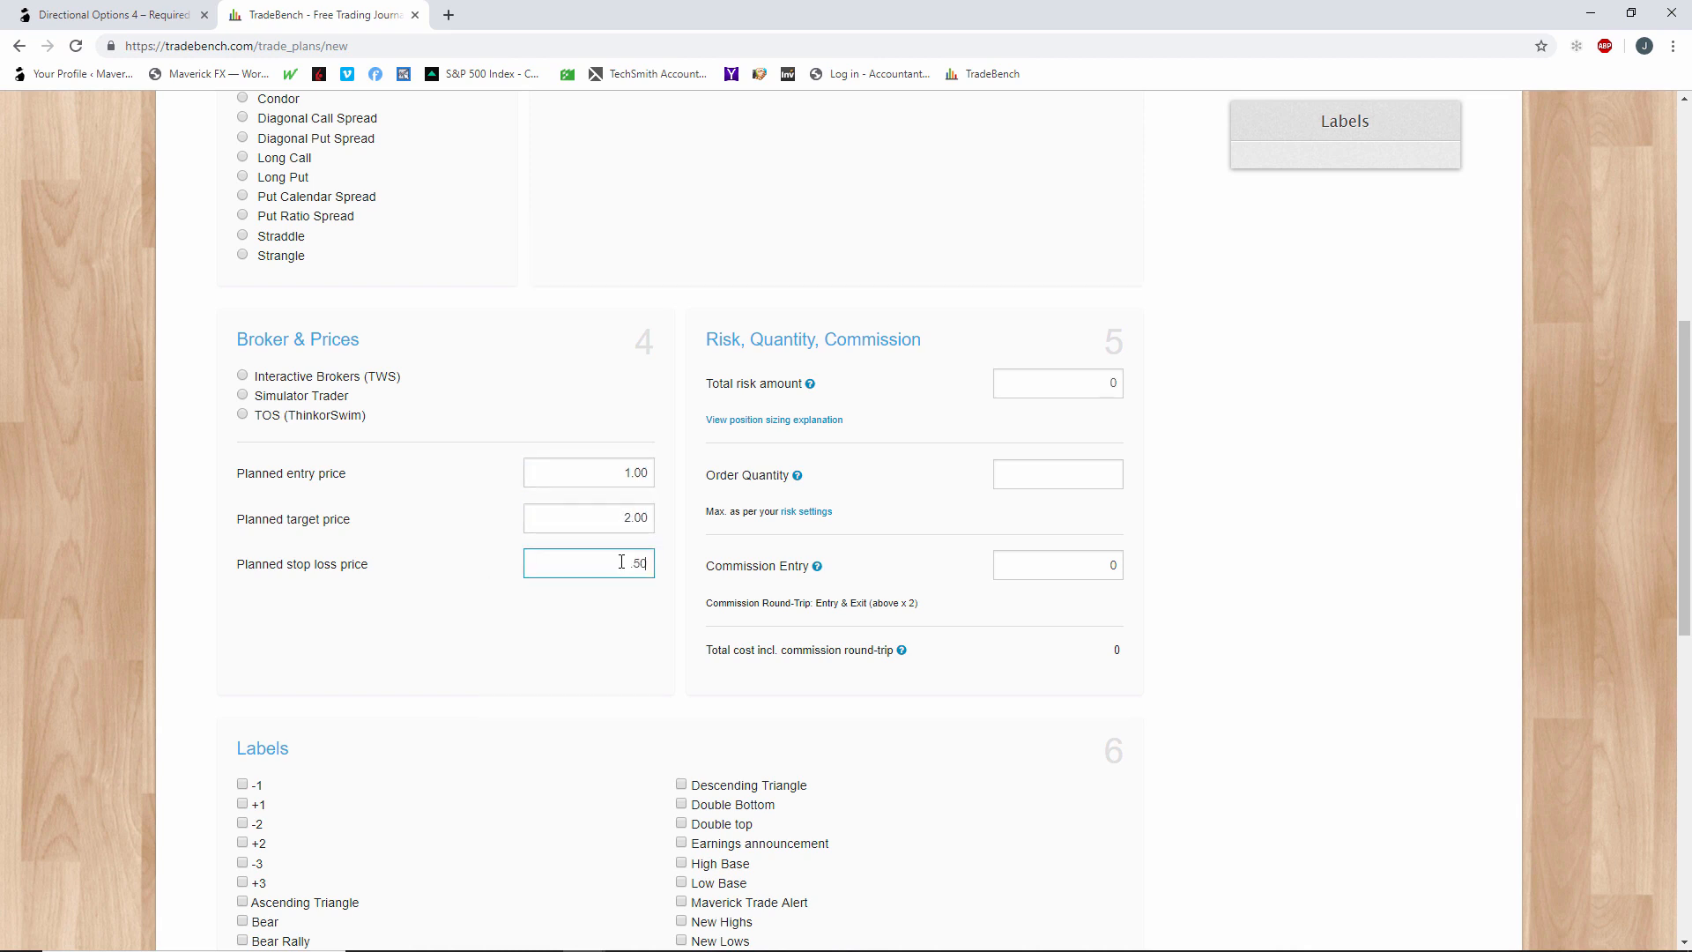
{"action": "left_click", "coordinate": [601, 614]}
{"action": "left_click", "coordinate": [1084, 386]}
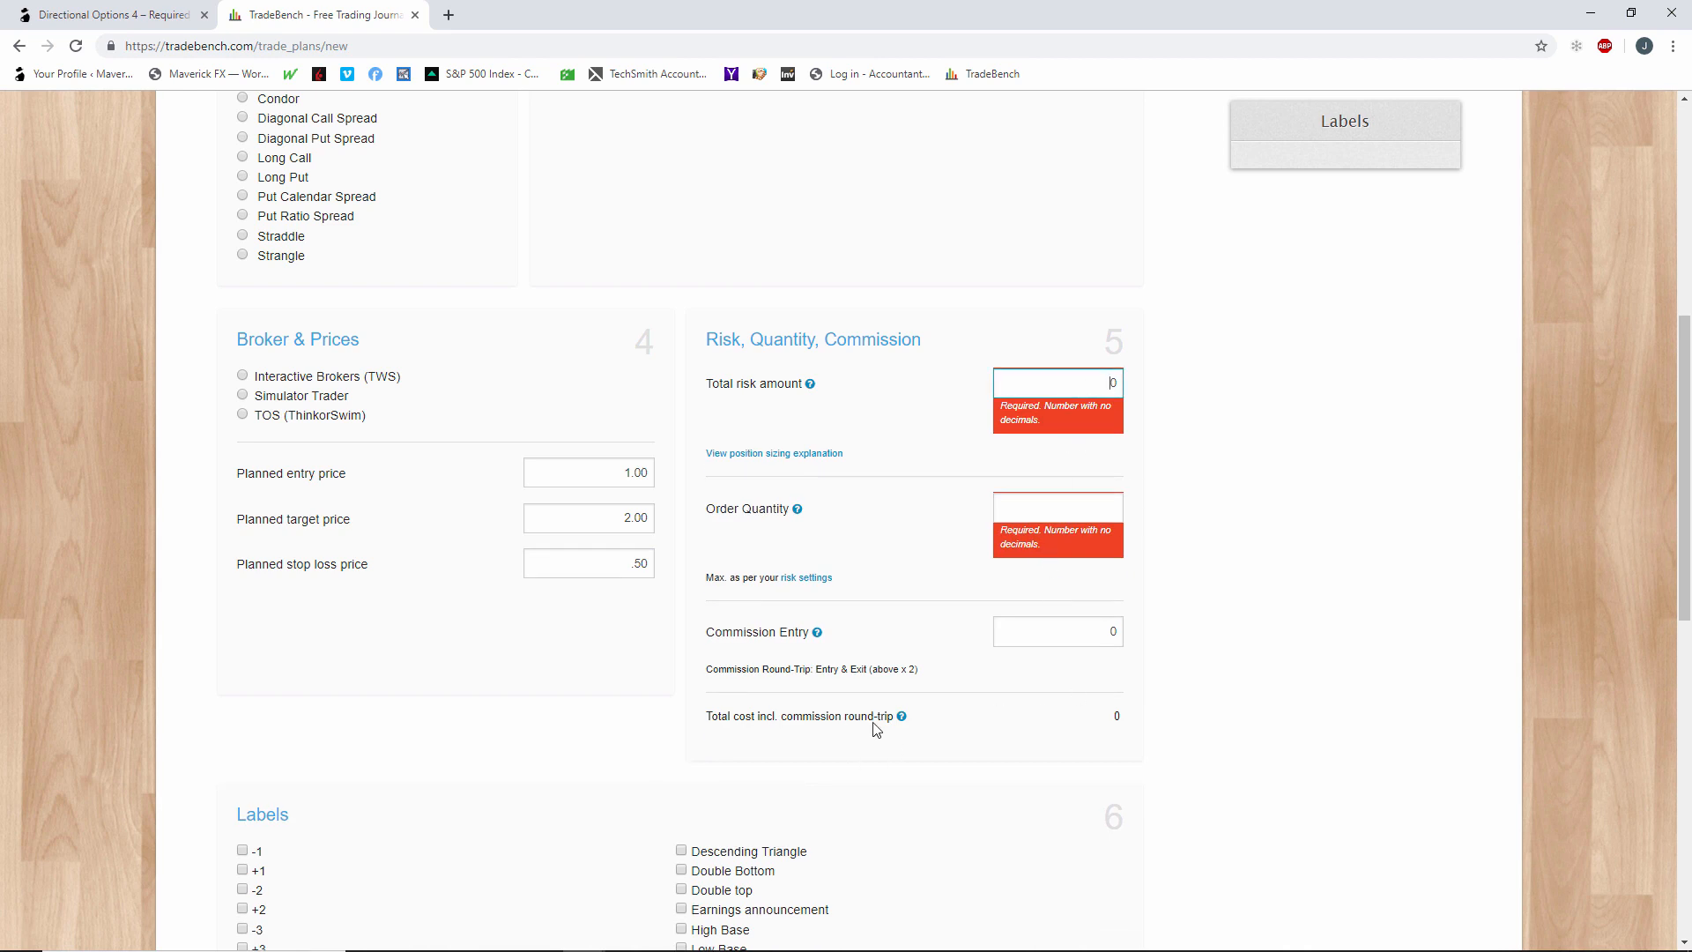
{"action": "scroll", "coordinate": [875, 728], "scroll_direction": "up", "scroll_amount": 6}
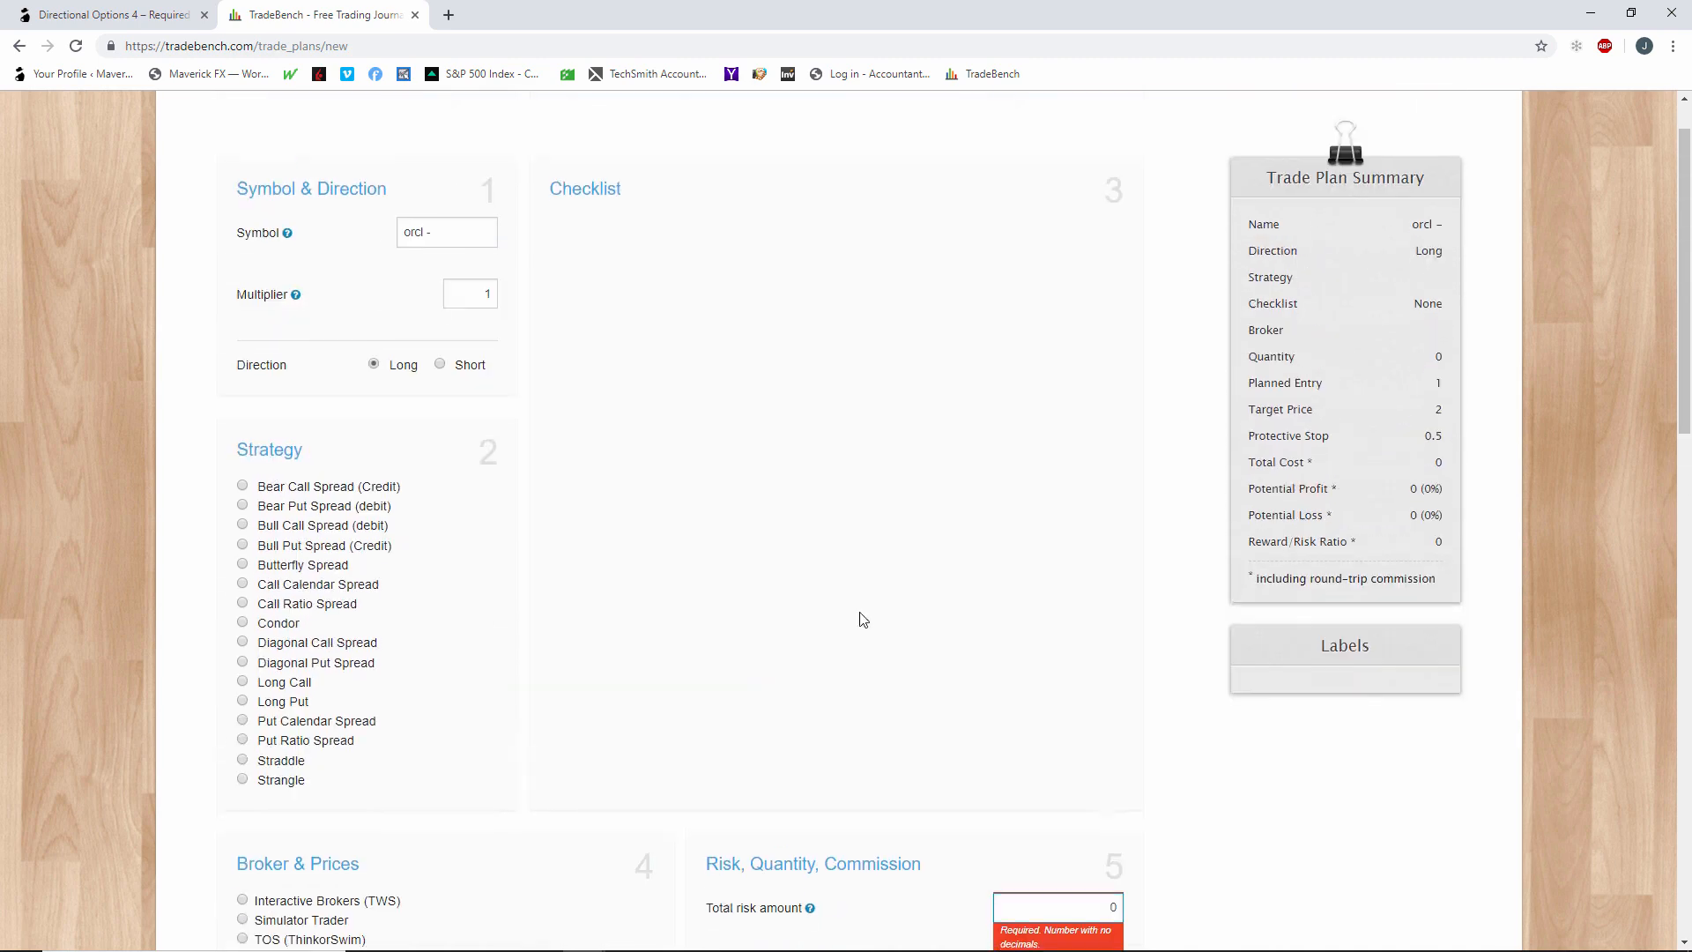
{"action": "left_click", "coordinate": [16, 46]}
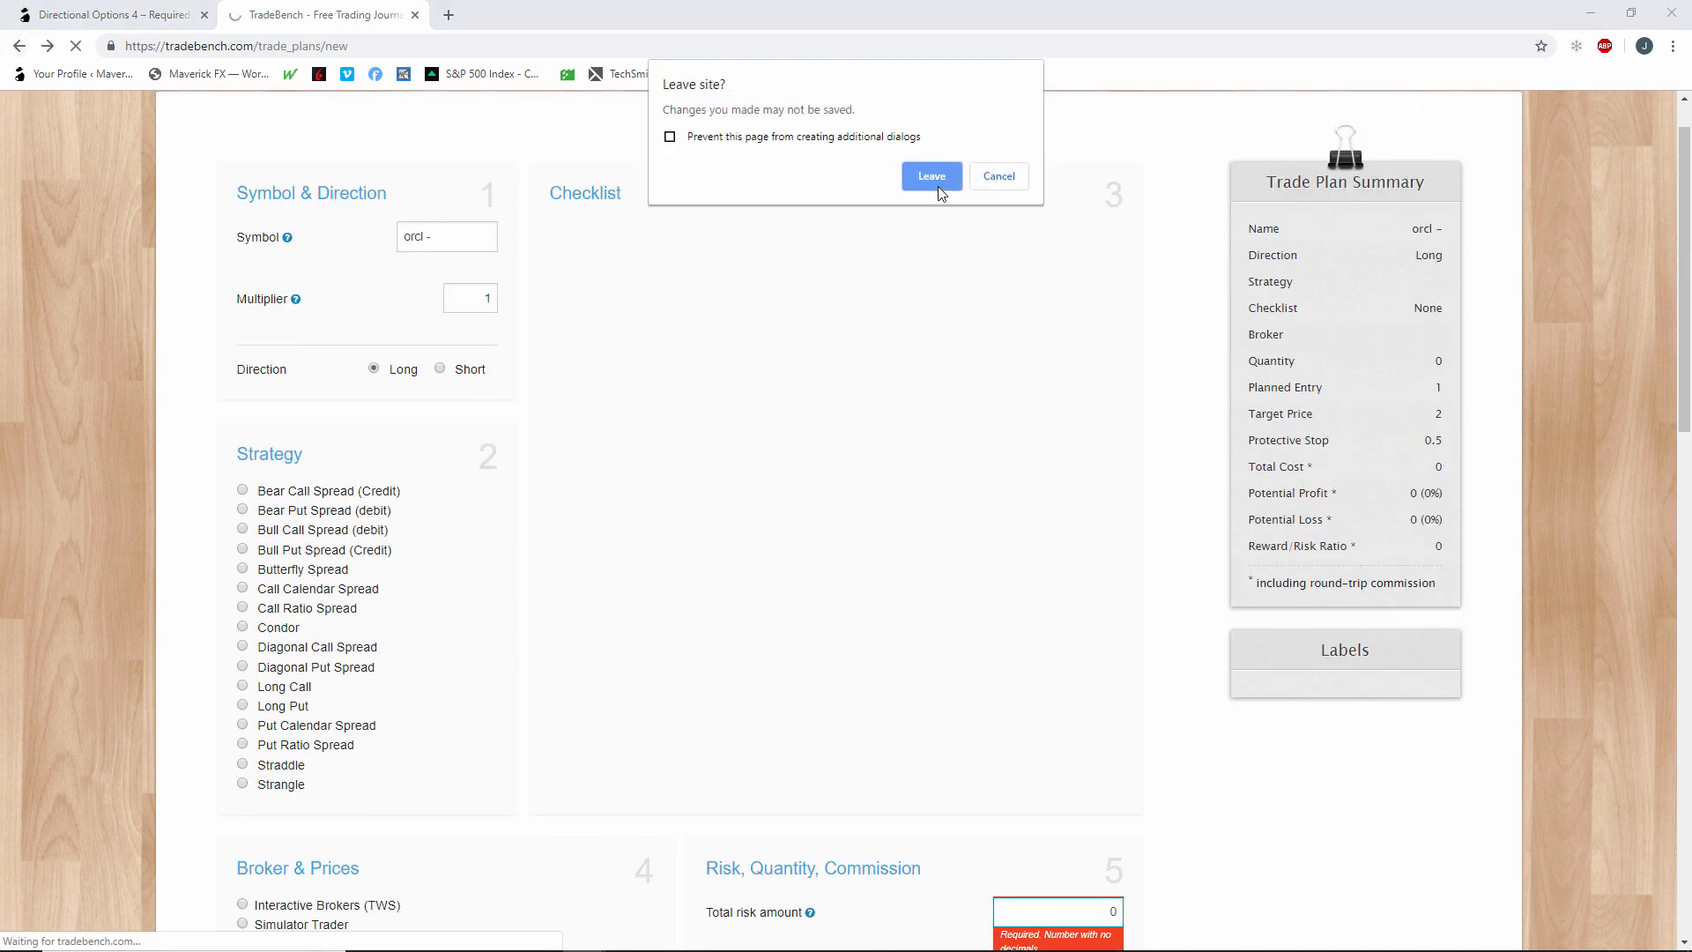
{"action": "left_click", "coordinate": [927, 176]}
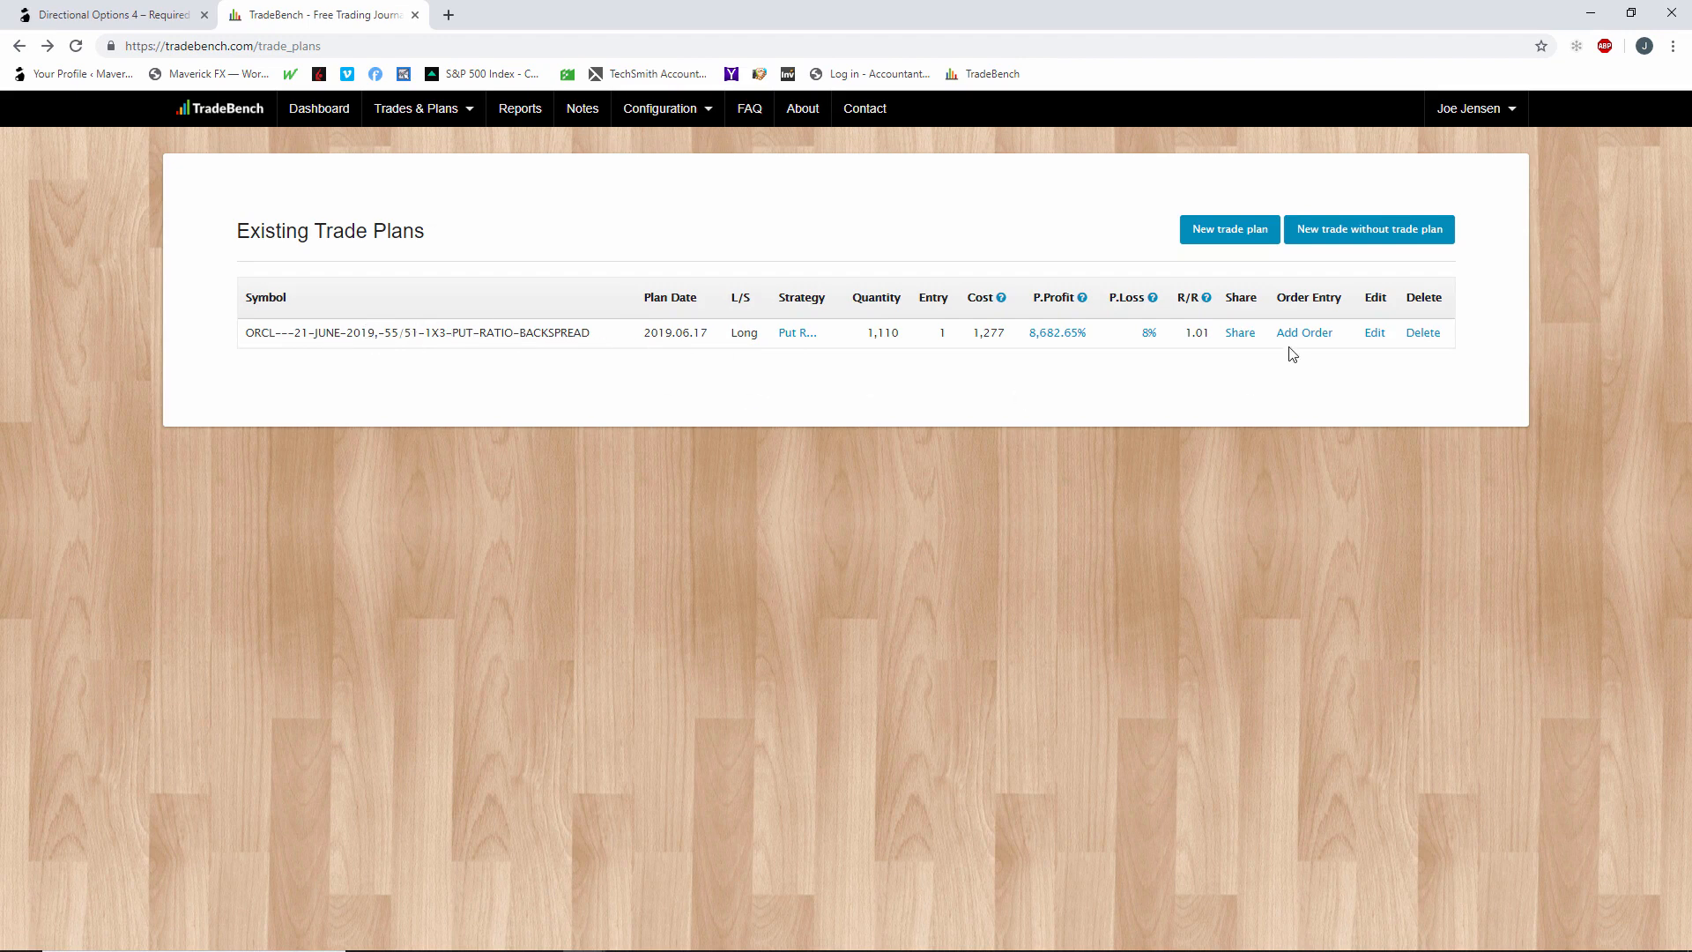
Open the ORCL 55/51 1x3 put ratio backspread plan for editing and review its symbol name, strategy, prices, risk and labels.
{"action": "left_click", "coordinate": [1377, 339]}
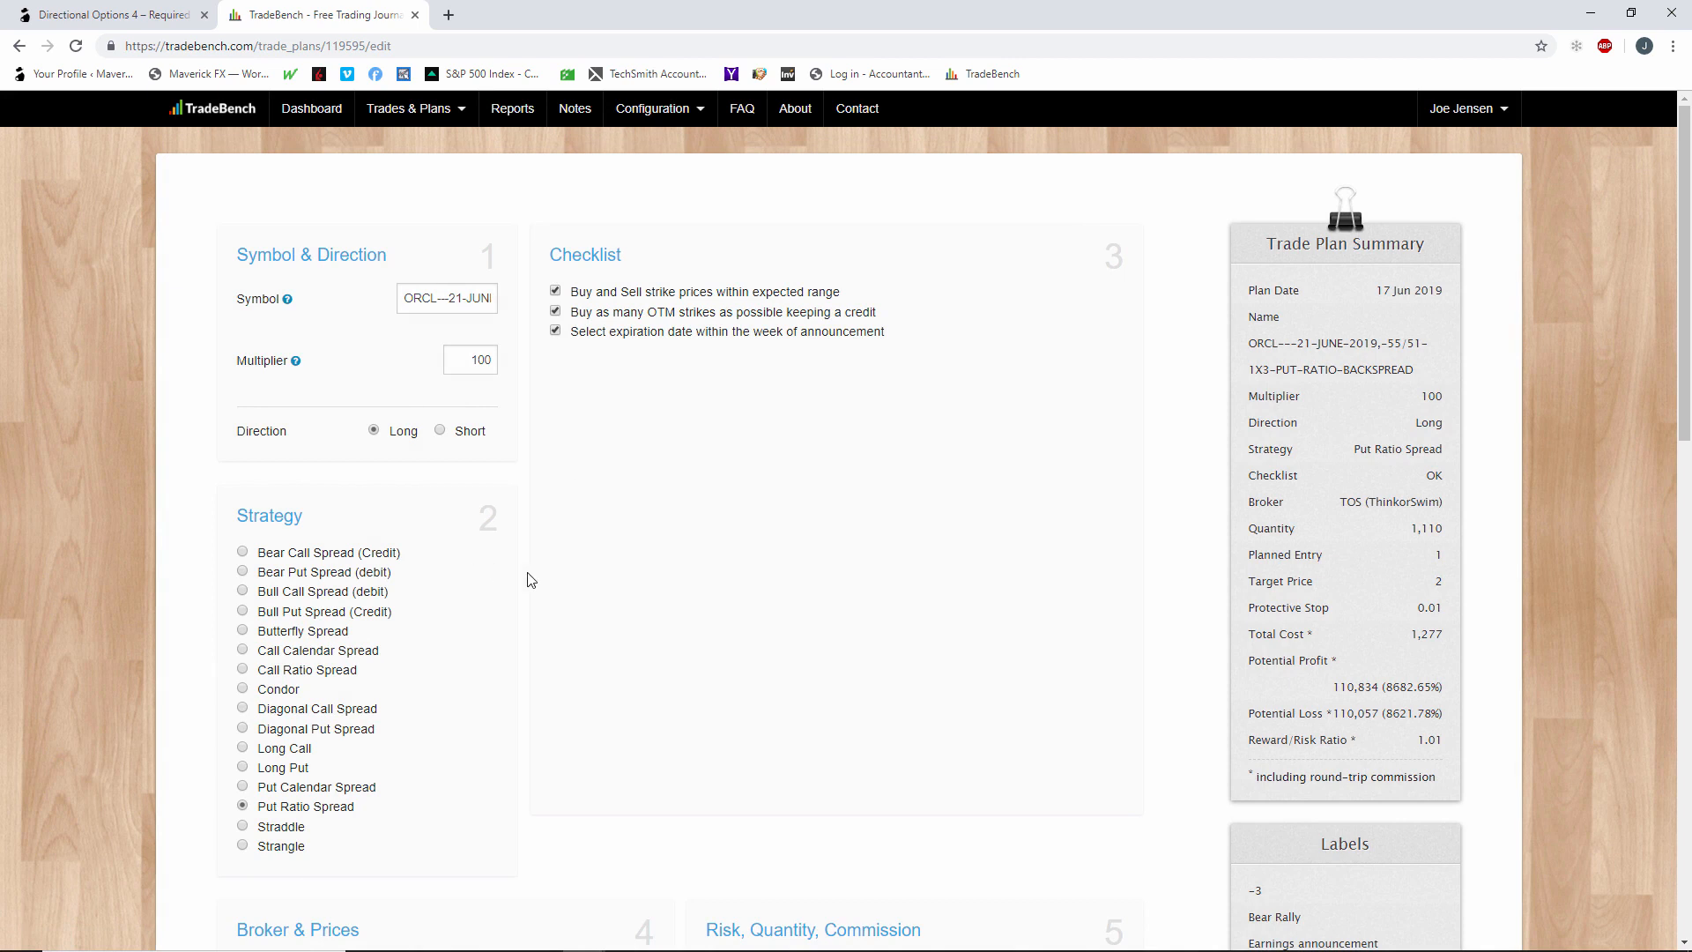
{"action": "left_click", "coordinate": [488, 299]}
{"action": "key", "text": "Right"}
{"action": "key", "text": "Right"}
{"action": "key", "text": "Right"}
{"action": "key", "text": "Right"}
{"action": "key", "text": "Right"}
{"action": "key", "text": "Right"}
{"action": "key", "text": "Right"}
{"action": "key", "text": "Right"}
{"action": "key", "text": "Right"}
{"action": "key", "text": "Right"}
{"action": "key", "text": "Right"}
{"action": "key", "text": "Right"}
{"action": "key", "text": "Right"}
{"action": "key", "text": "Right"}
{"action": "key", "text": "Right"}
{"action": "key", "text": "Right"}
{"action": "key", "text": "Right"}
{"action": "key", "text": "Right"}
{"action": "key", "text": "Right"}
{"action": "key", "text": "Right"}
{"action": "key", "text": "Right"}
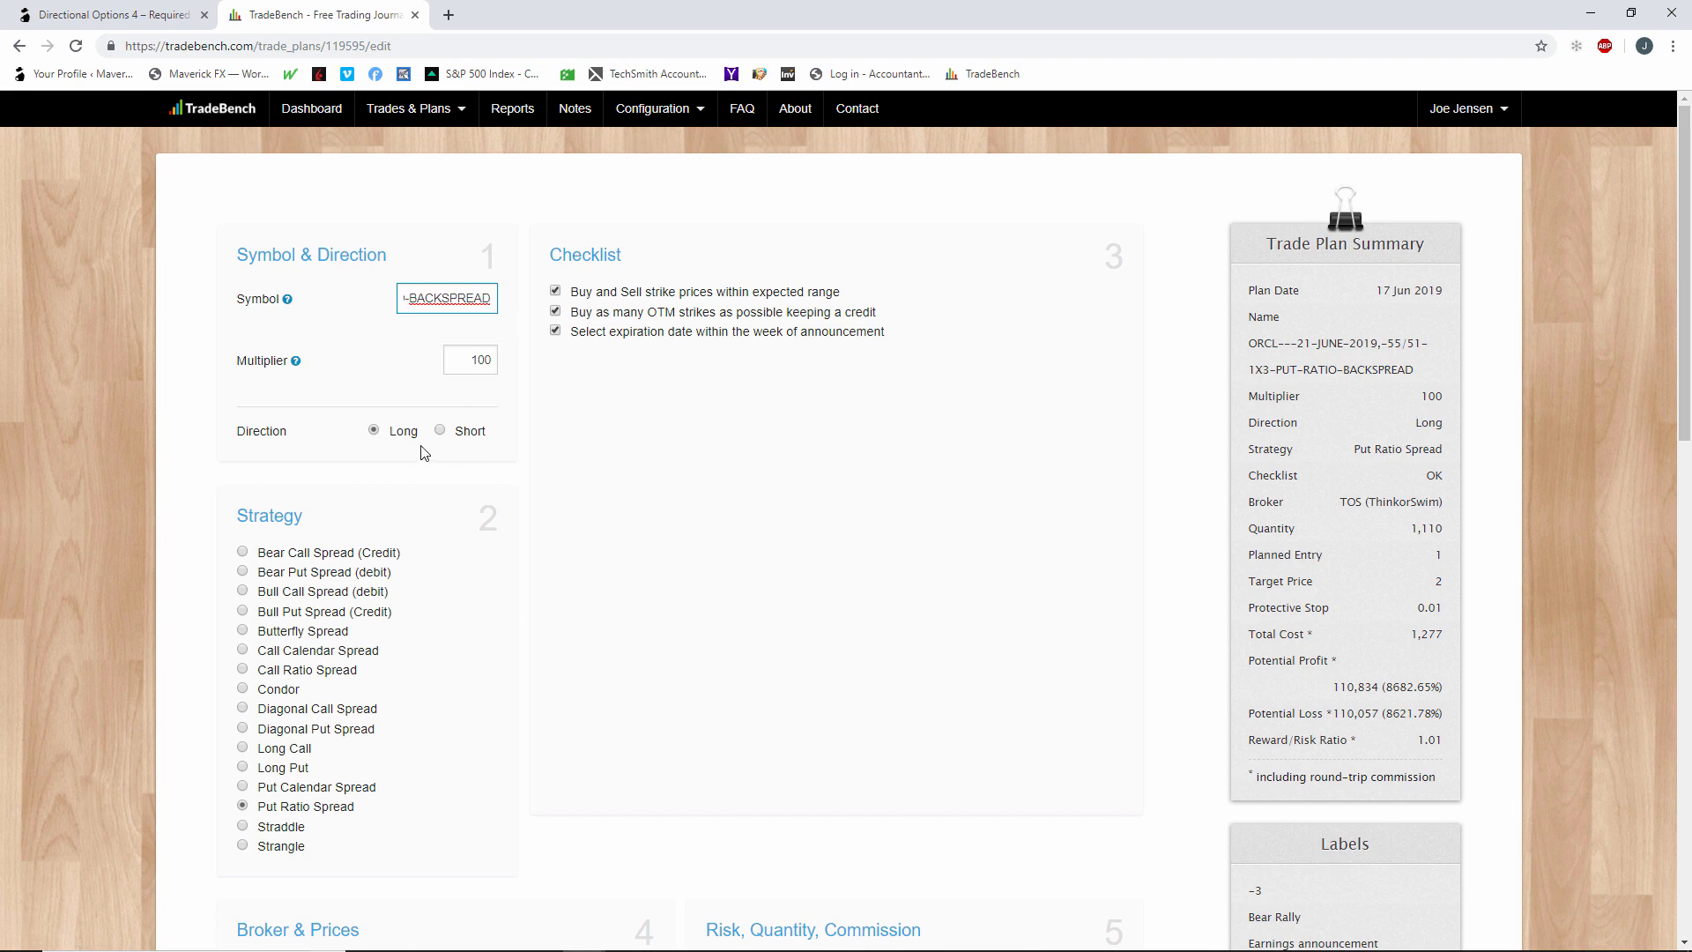
{"action": "scroll", "coordinate": [377, 441], "scroll_direction": "down", "scroll_amount": 2}
{"action": "scroll", "coordinate": [260, 661], "scroll_direction": "down", "scroll_amount": 5}
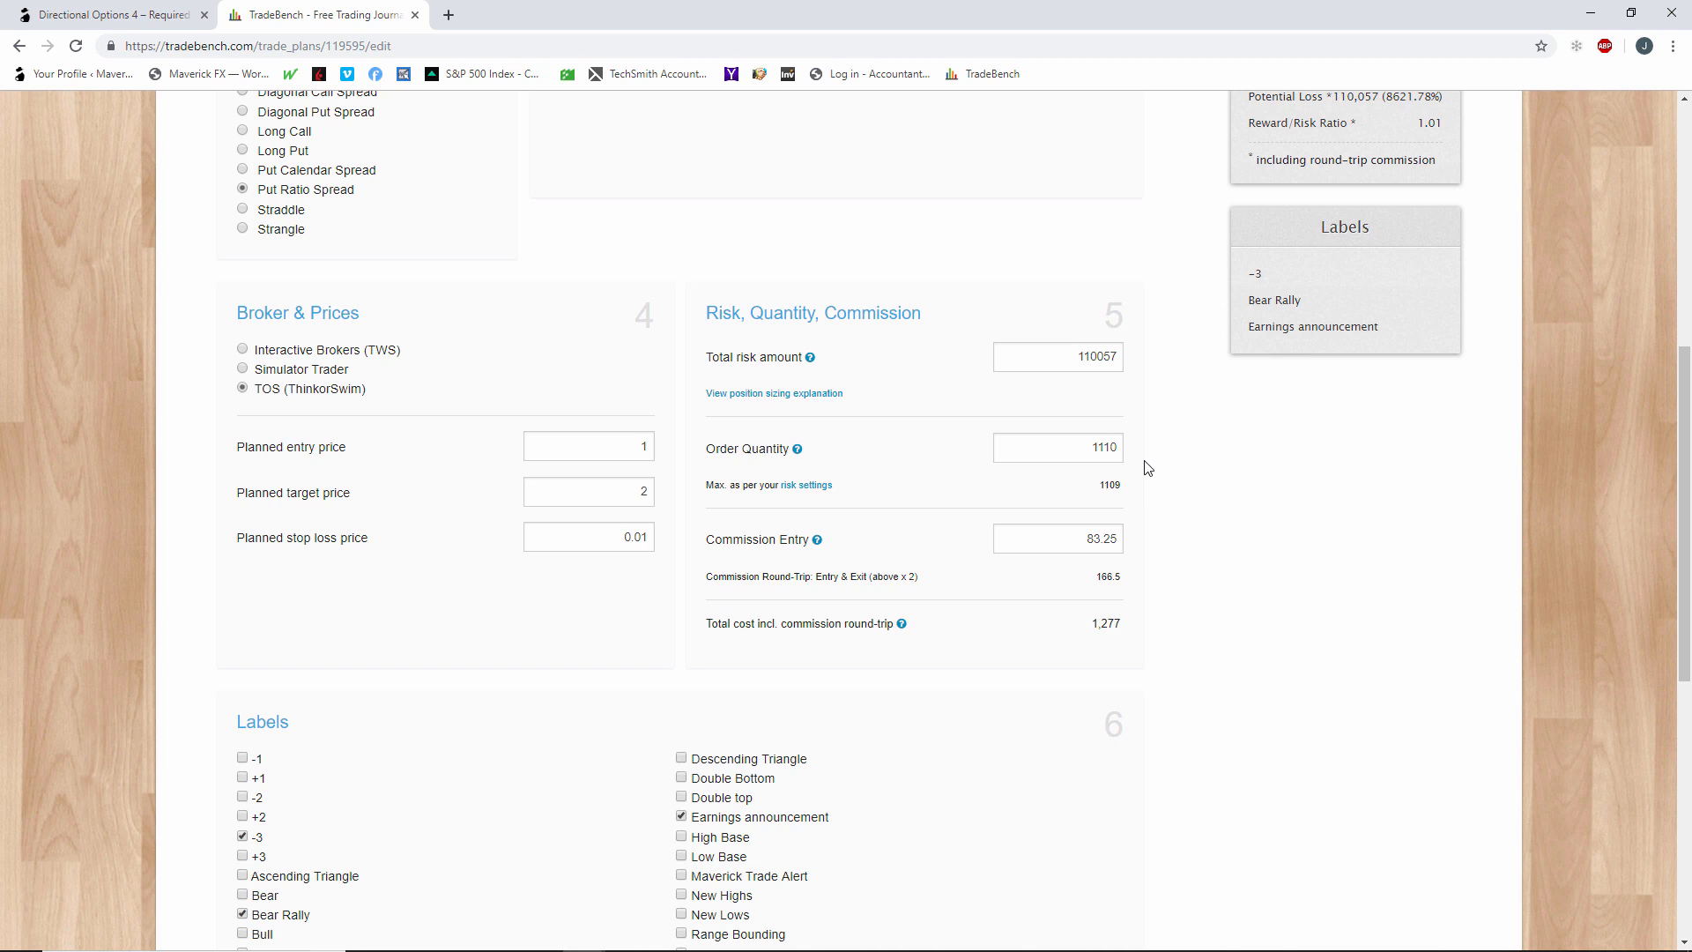
Add the line "Total credit on trade .73" below the lower target in the trade plan's description.
{"action": "scroll", "coordinate": [1148, 467], "scroll_direction": "down", "scroll_amount": 6}
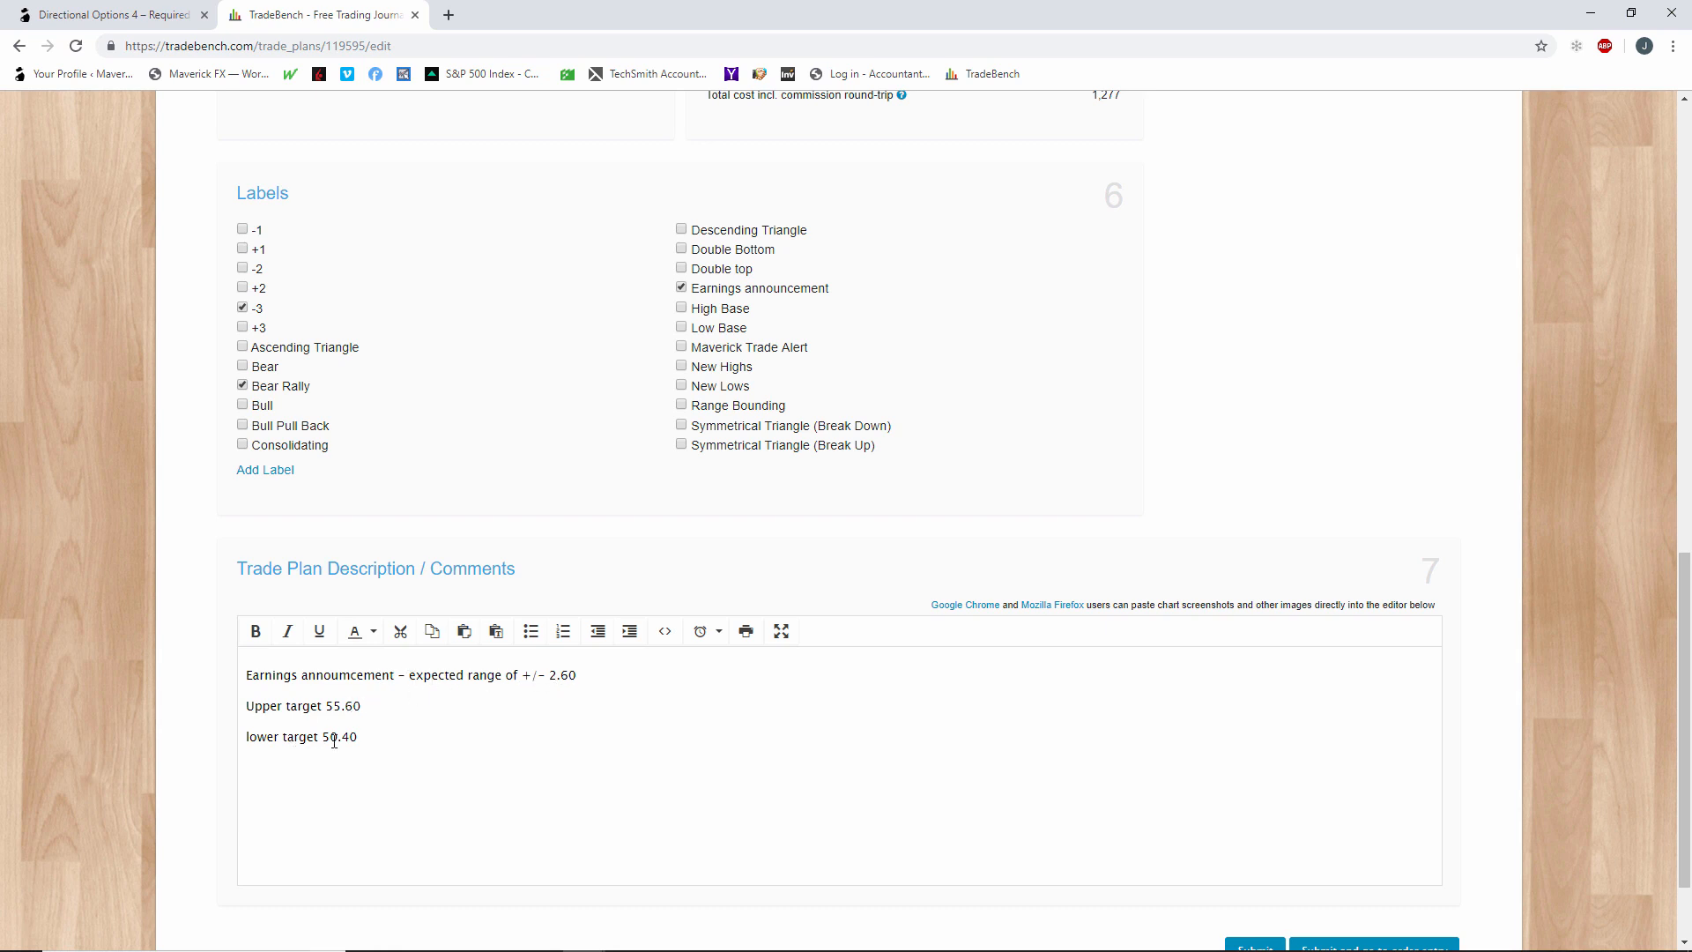
{"action": "left_click", "coordinate": [378, 740]}
{"action": "key", "text": "Return"}
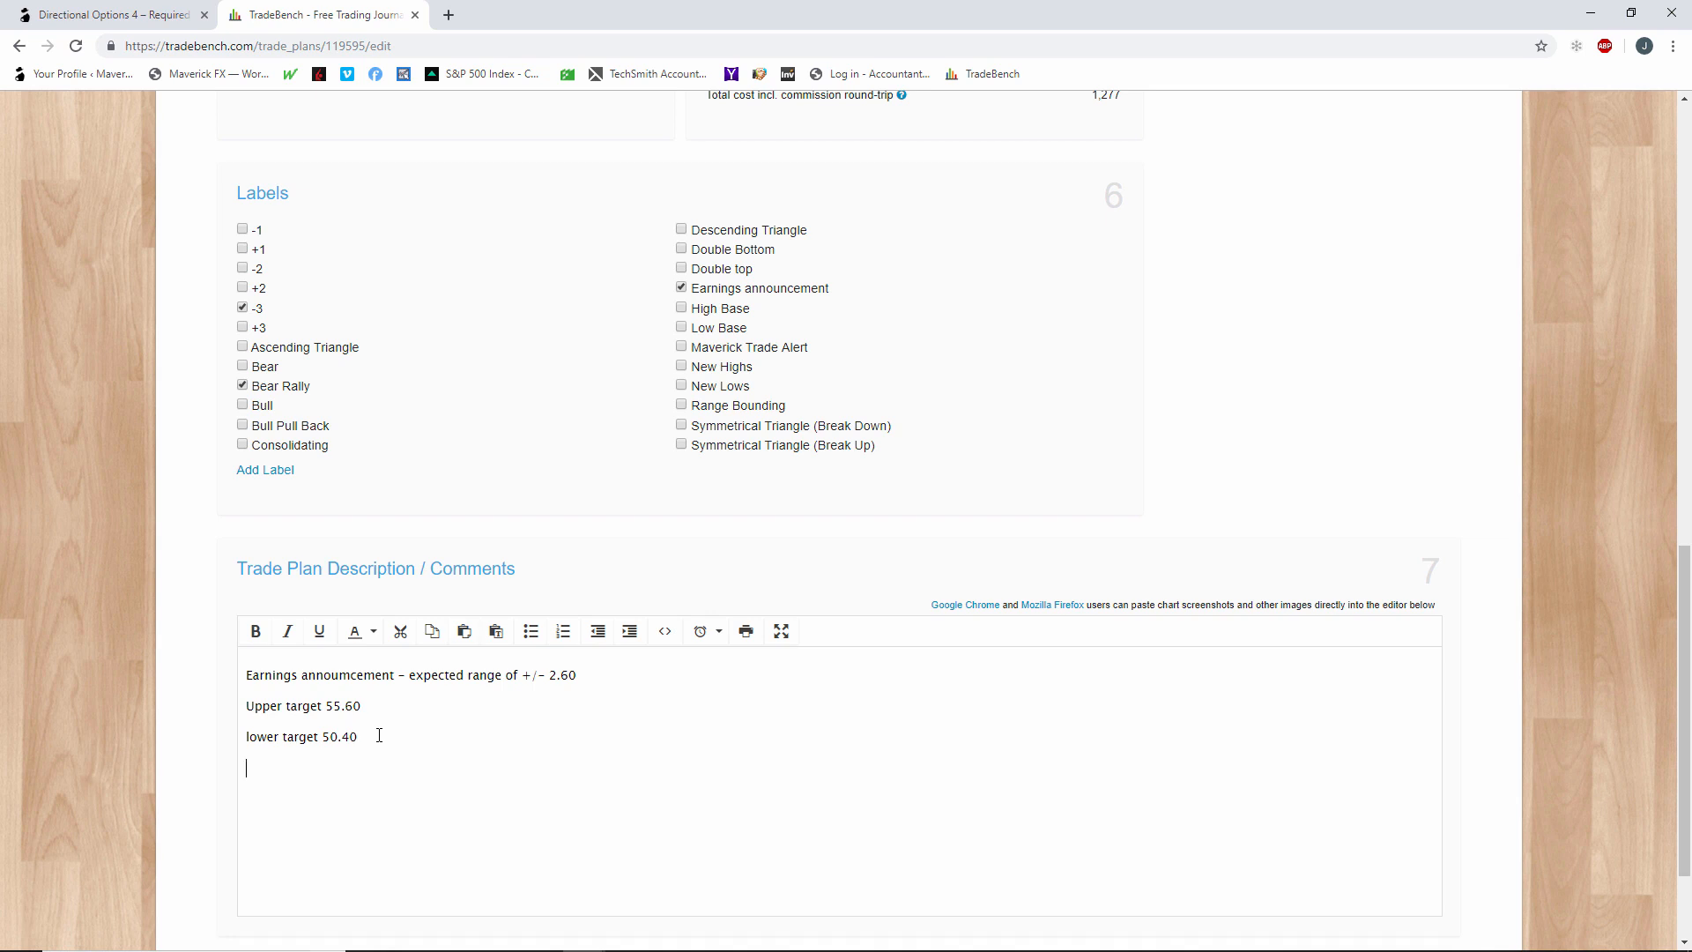
{"action": "type", "text": "Total cred"}
{"action": "type", "text": "ito"}
{"action": "type", "text": "t on trade"}
{"action": "type", "text": " .73"}
{"action": "key", "text": "Return"}
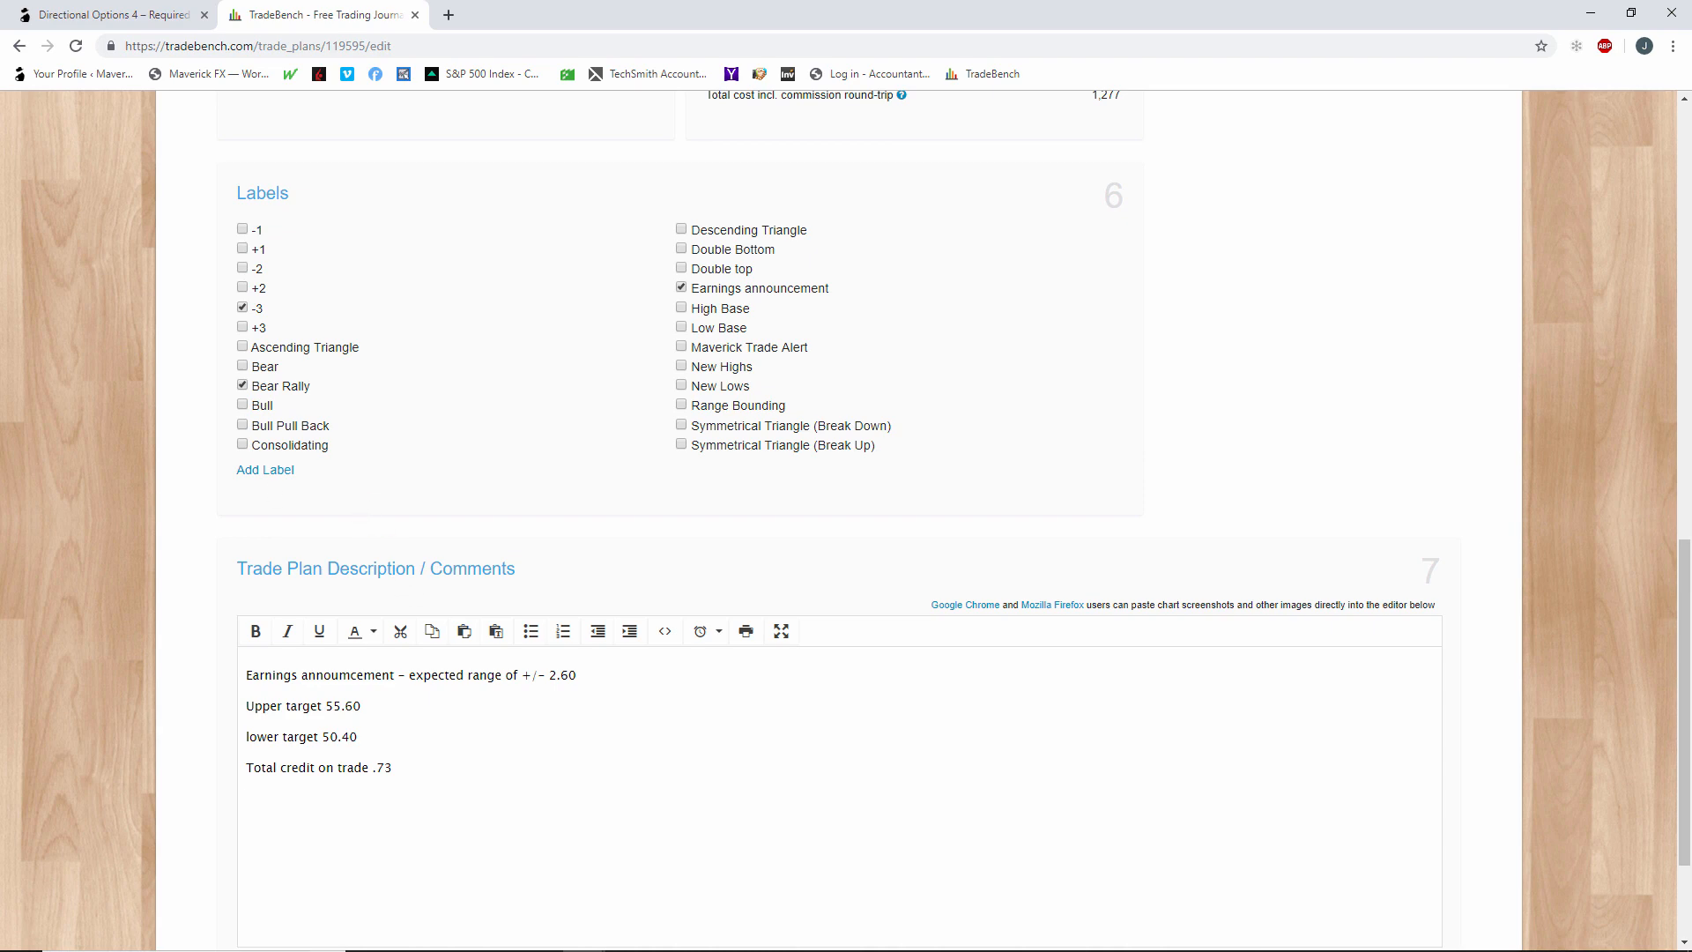
Check the fill prices in thinkorswim, and add the line "Sold 55 puts +2.38 credit" to the TradeBench plan description.
{"action": "key", "text": "alt+Tab"}
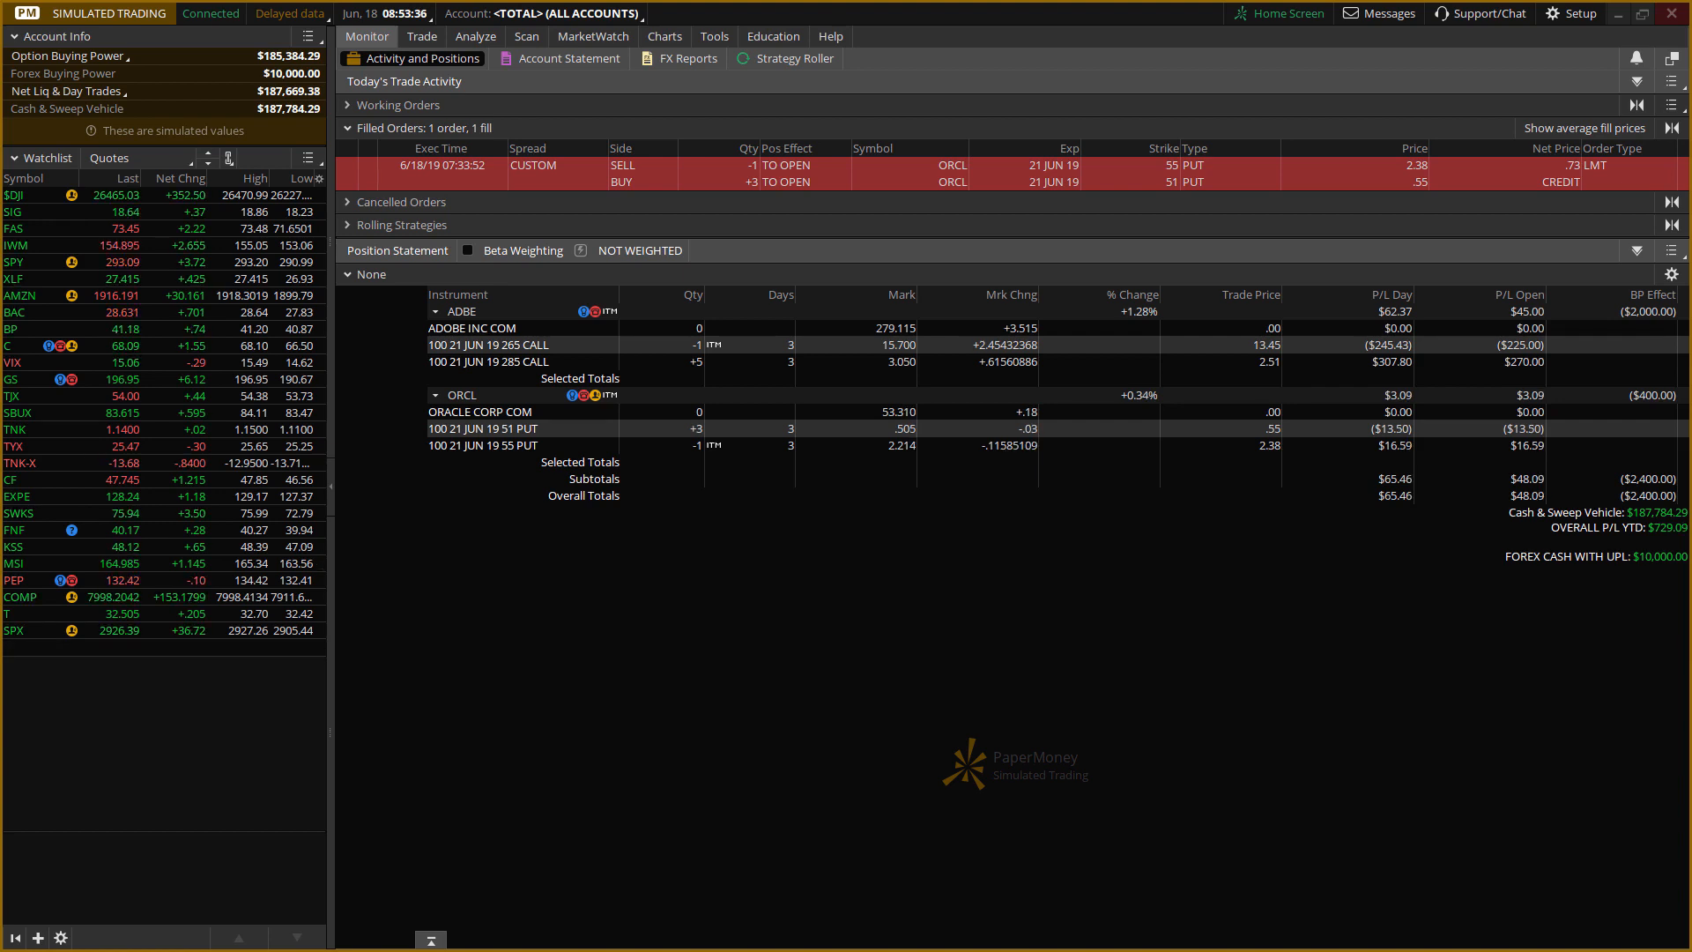
{"action": "key", "text": "alt+Tab"}
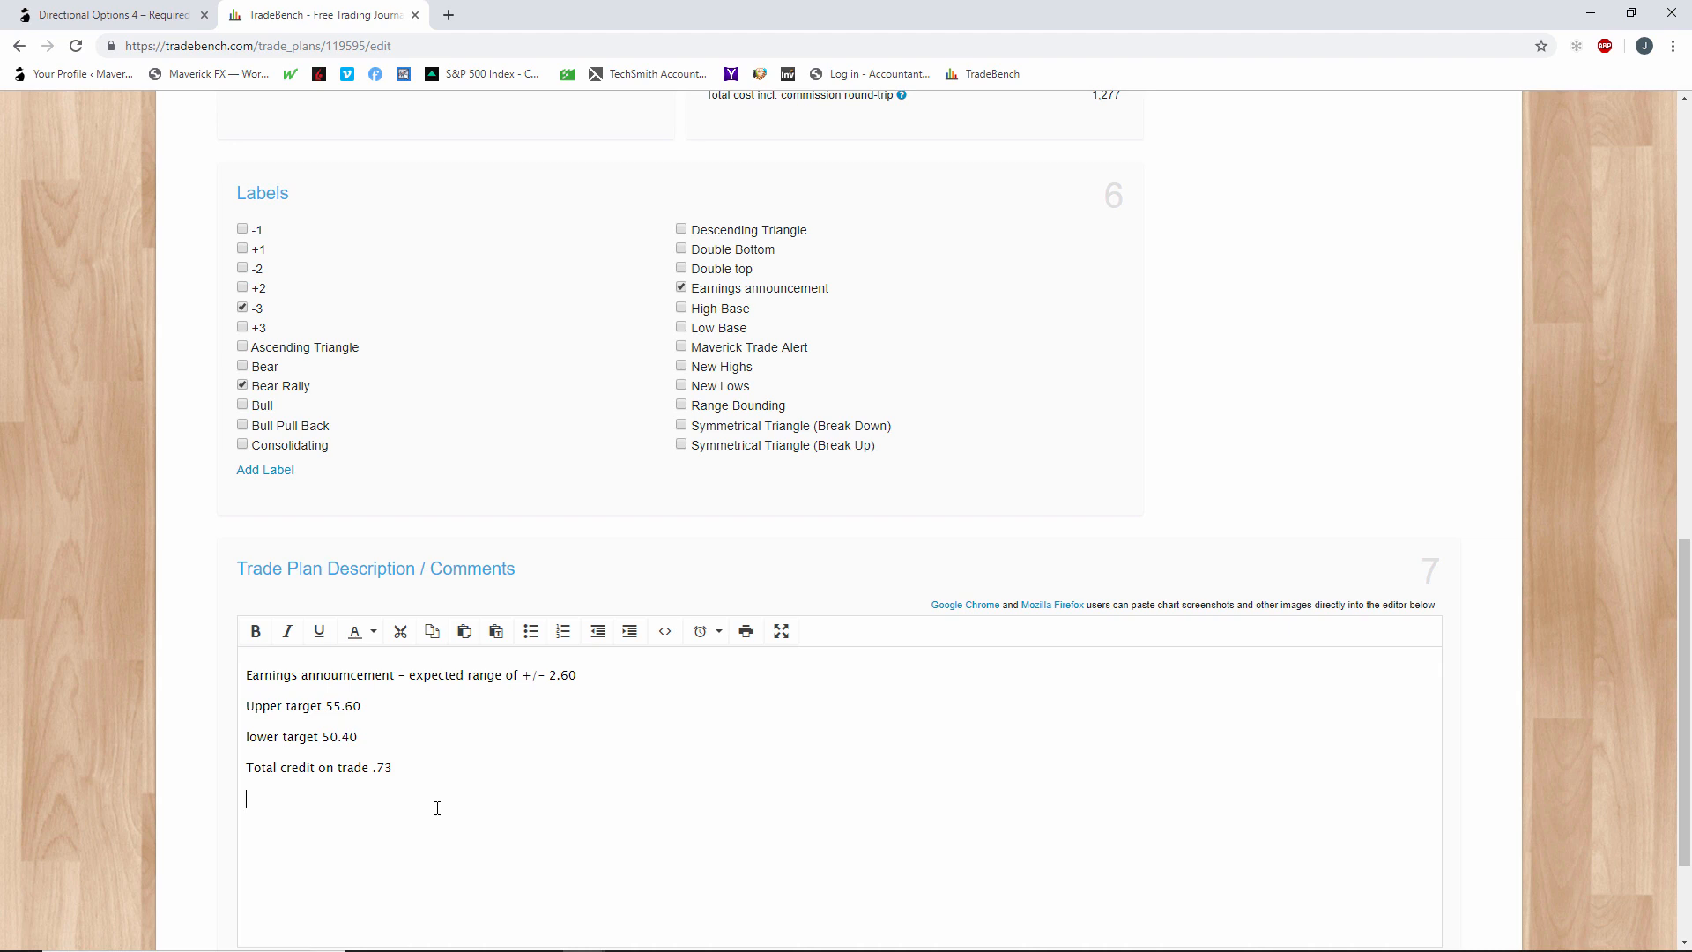
{"action": "type", "text": "Sold 55 puts +2.38 credit"}
{"action": "key", "text": "Return"}
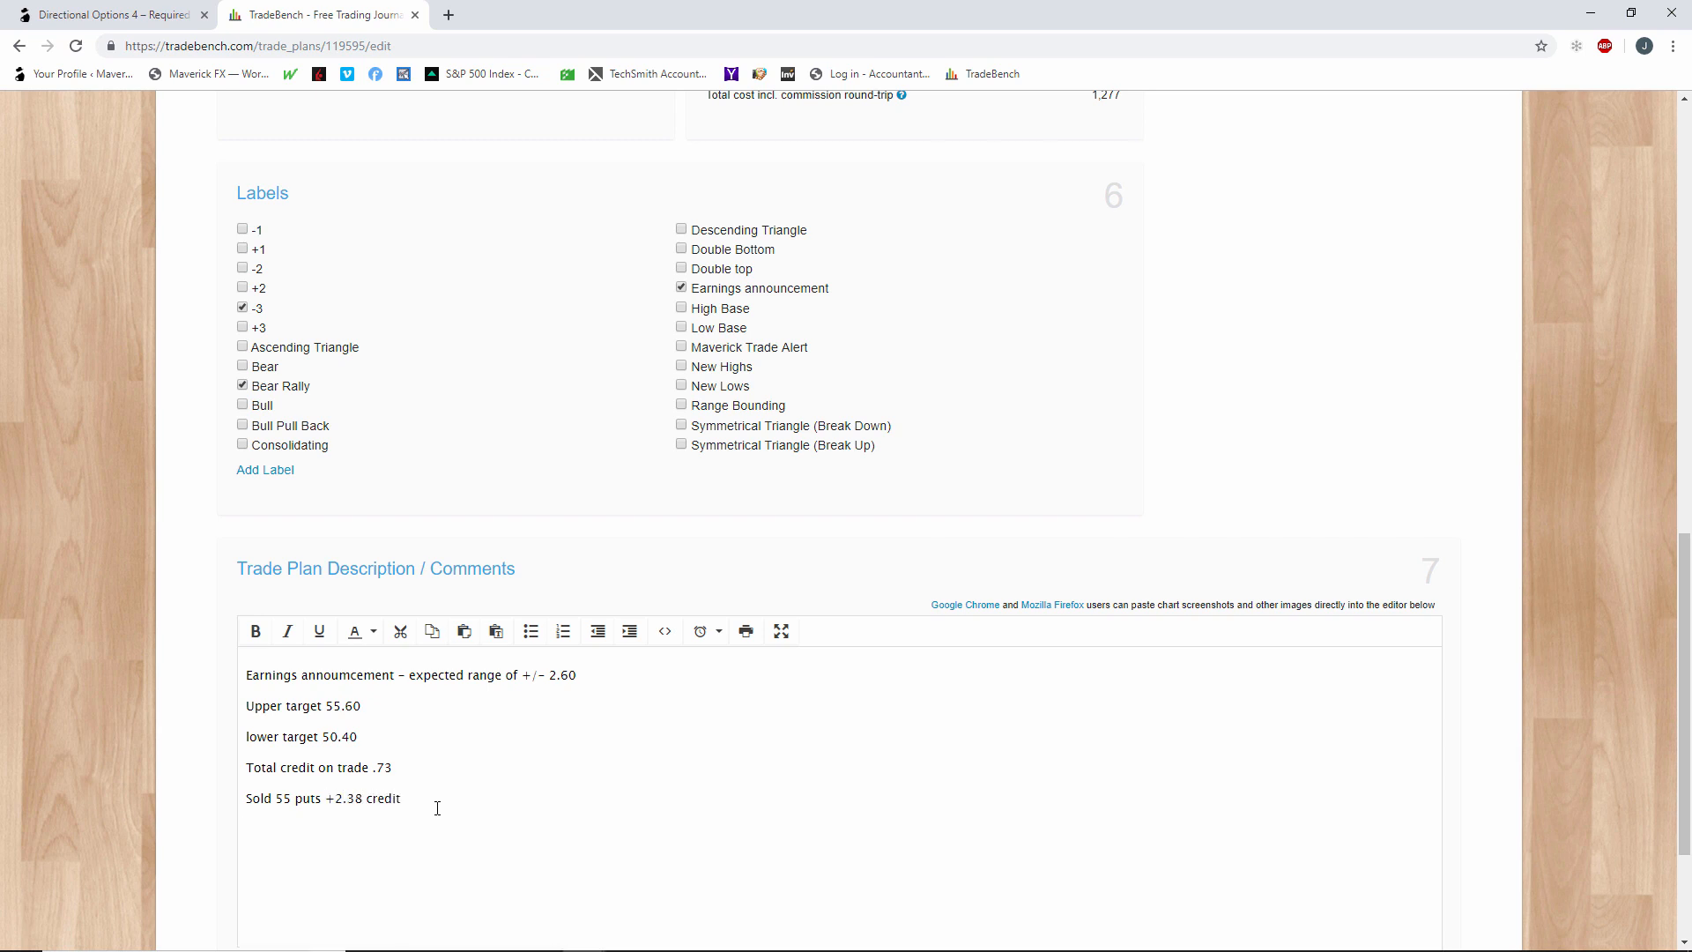
Add "buy 51 puts -.55 debtet (per contract)" as the last line of the plan description.
{"action": "type", "text": "buy 51 puts -.55 debtet (per contra"}
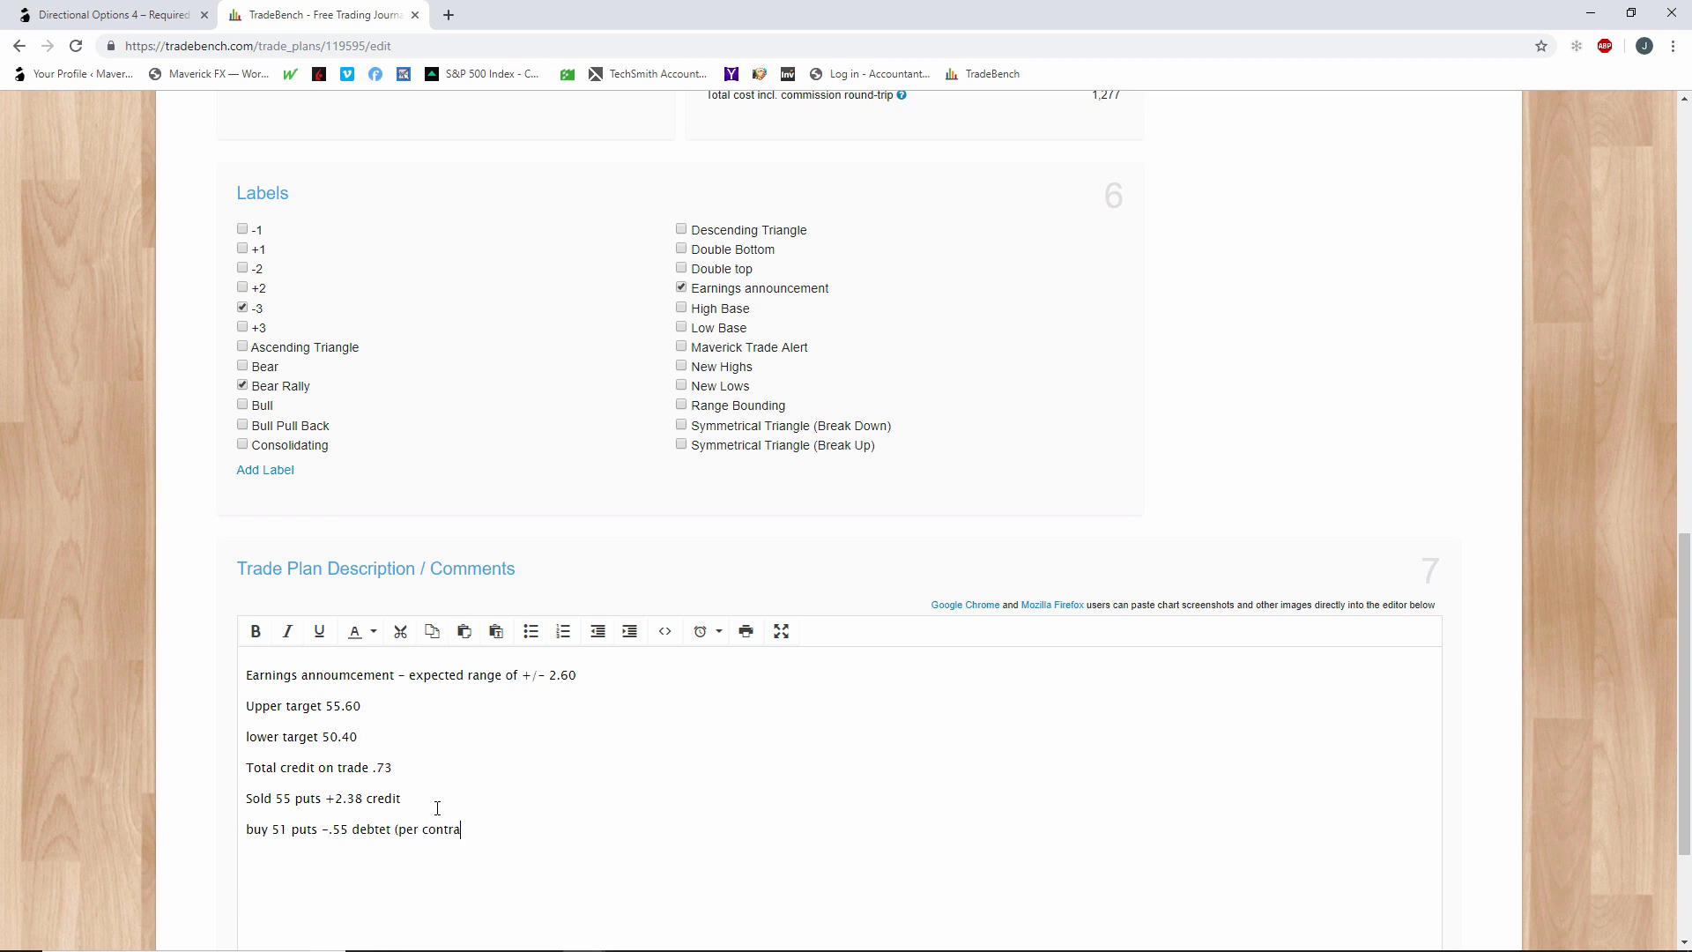
{"action": "type", "text": "ct)"}
Submit the edited trade plan and start an entry order for the ORCL 55/51 1x3 put ratio backspread.
{"action": "scroll", "coordinate": [595, 835], "scroll_direction": "up", "scroll_amount": 13}
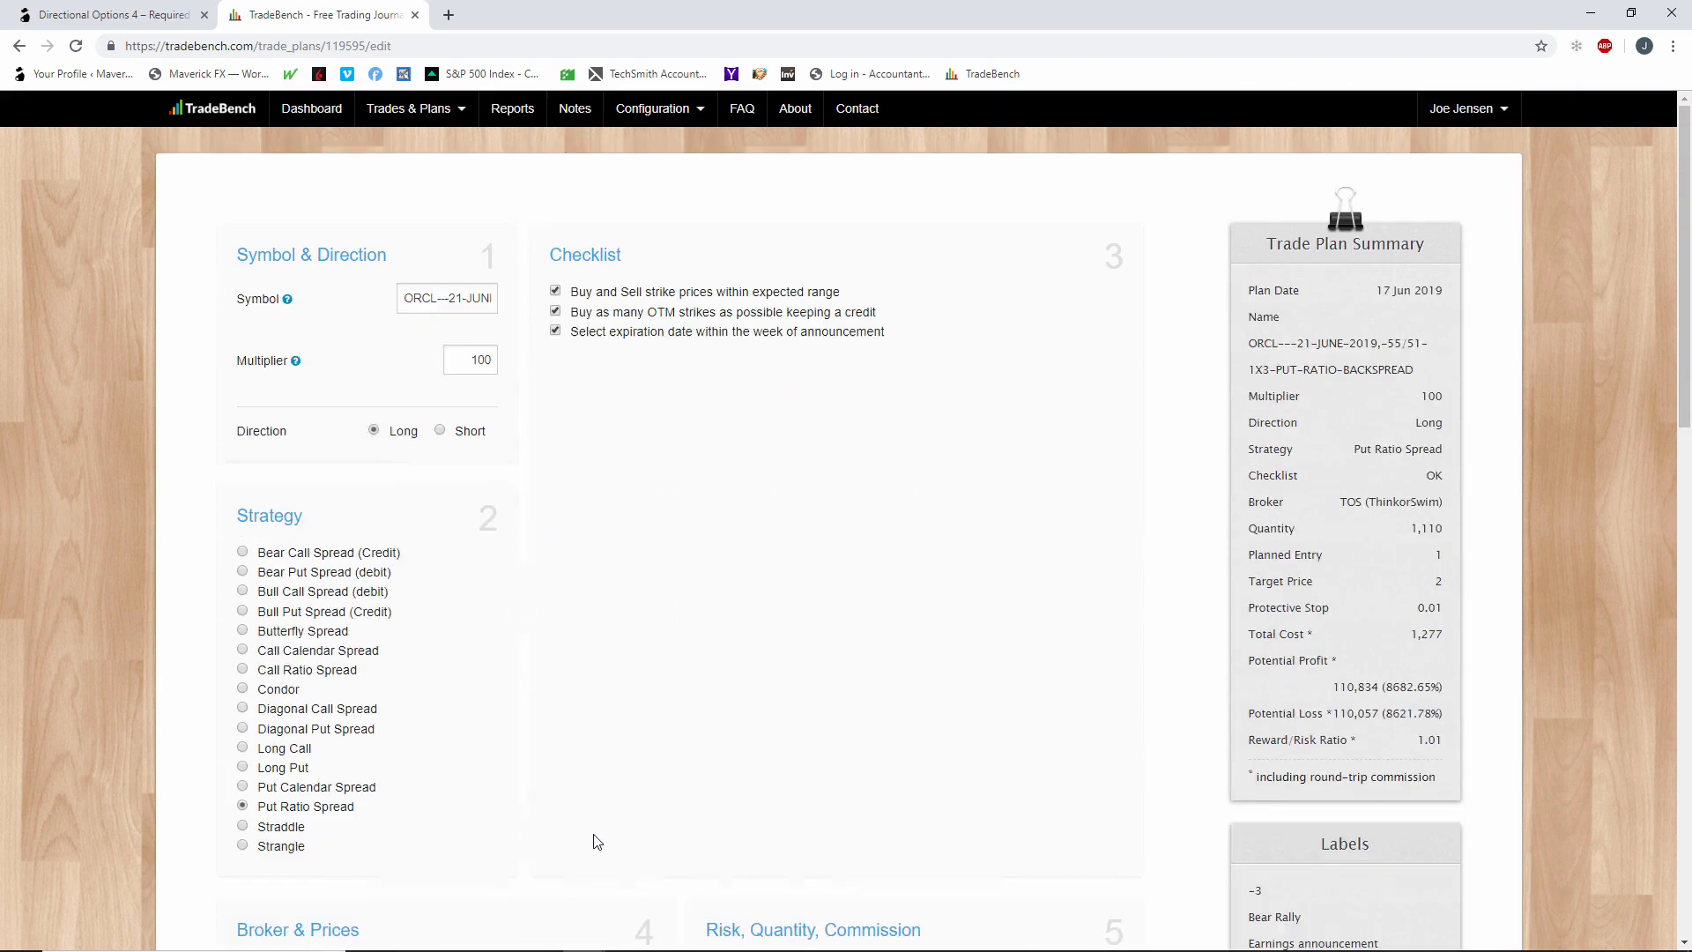
{"action": "scroll", "coordinate": [595, 841], "scroll_direction": "down", "scroll_amount": 15}
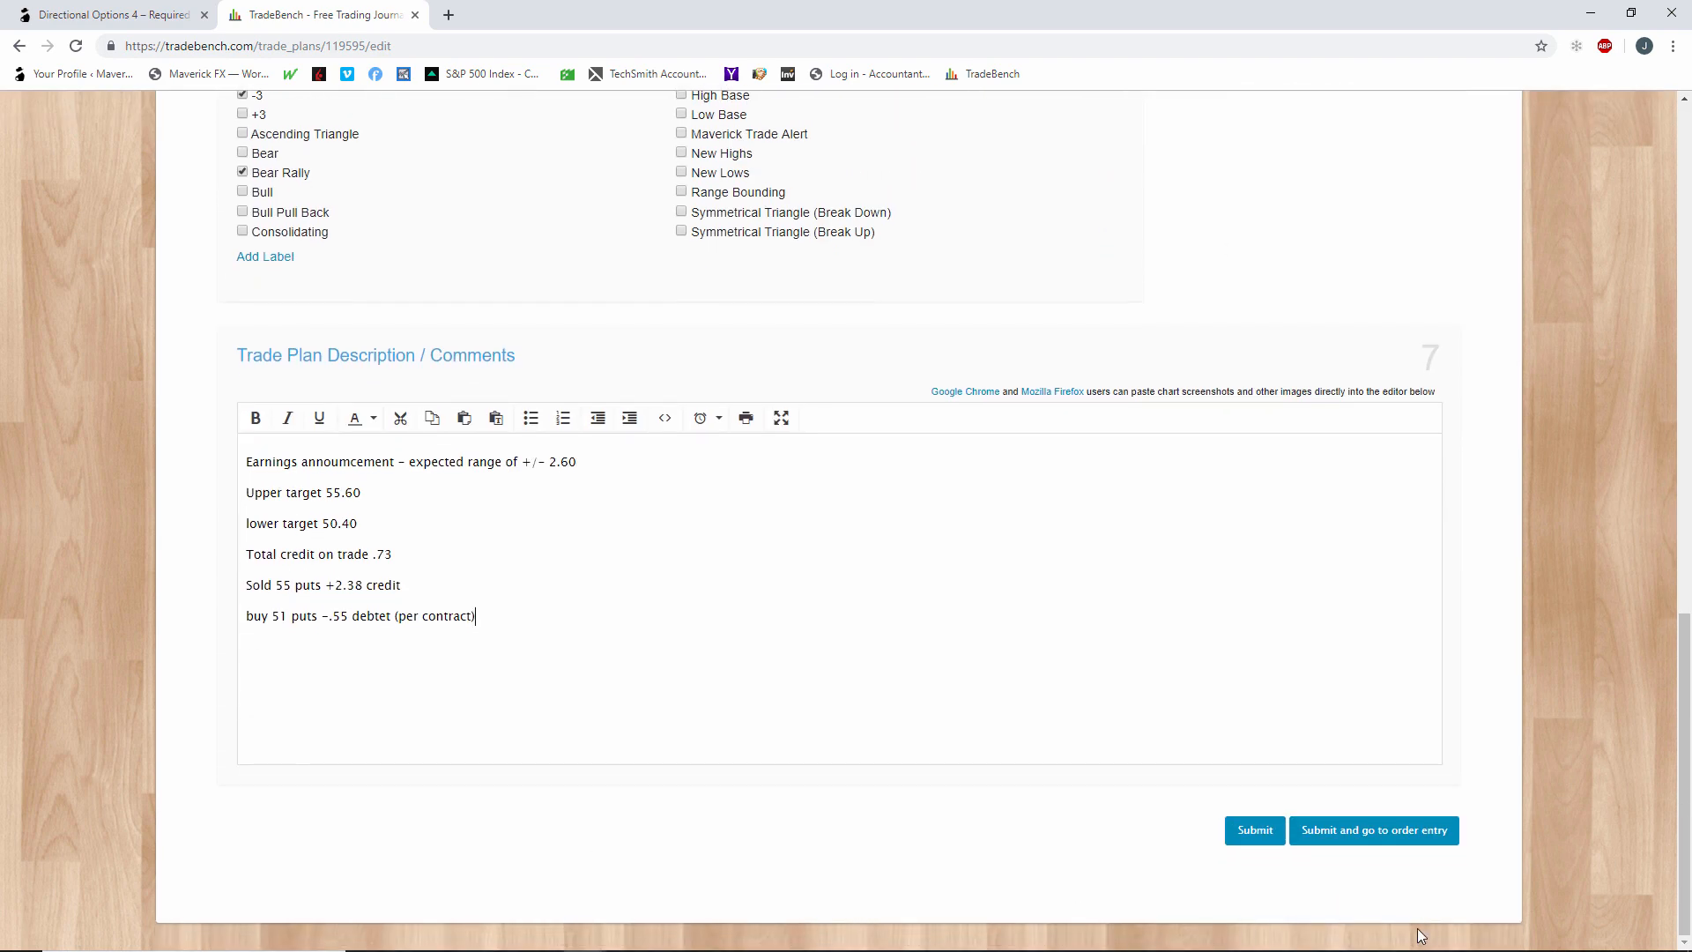
{"action": "left_click", "coordinate": [1396, 842]}
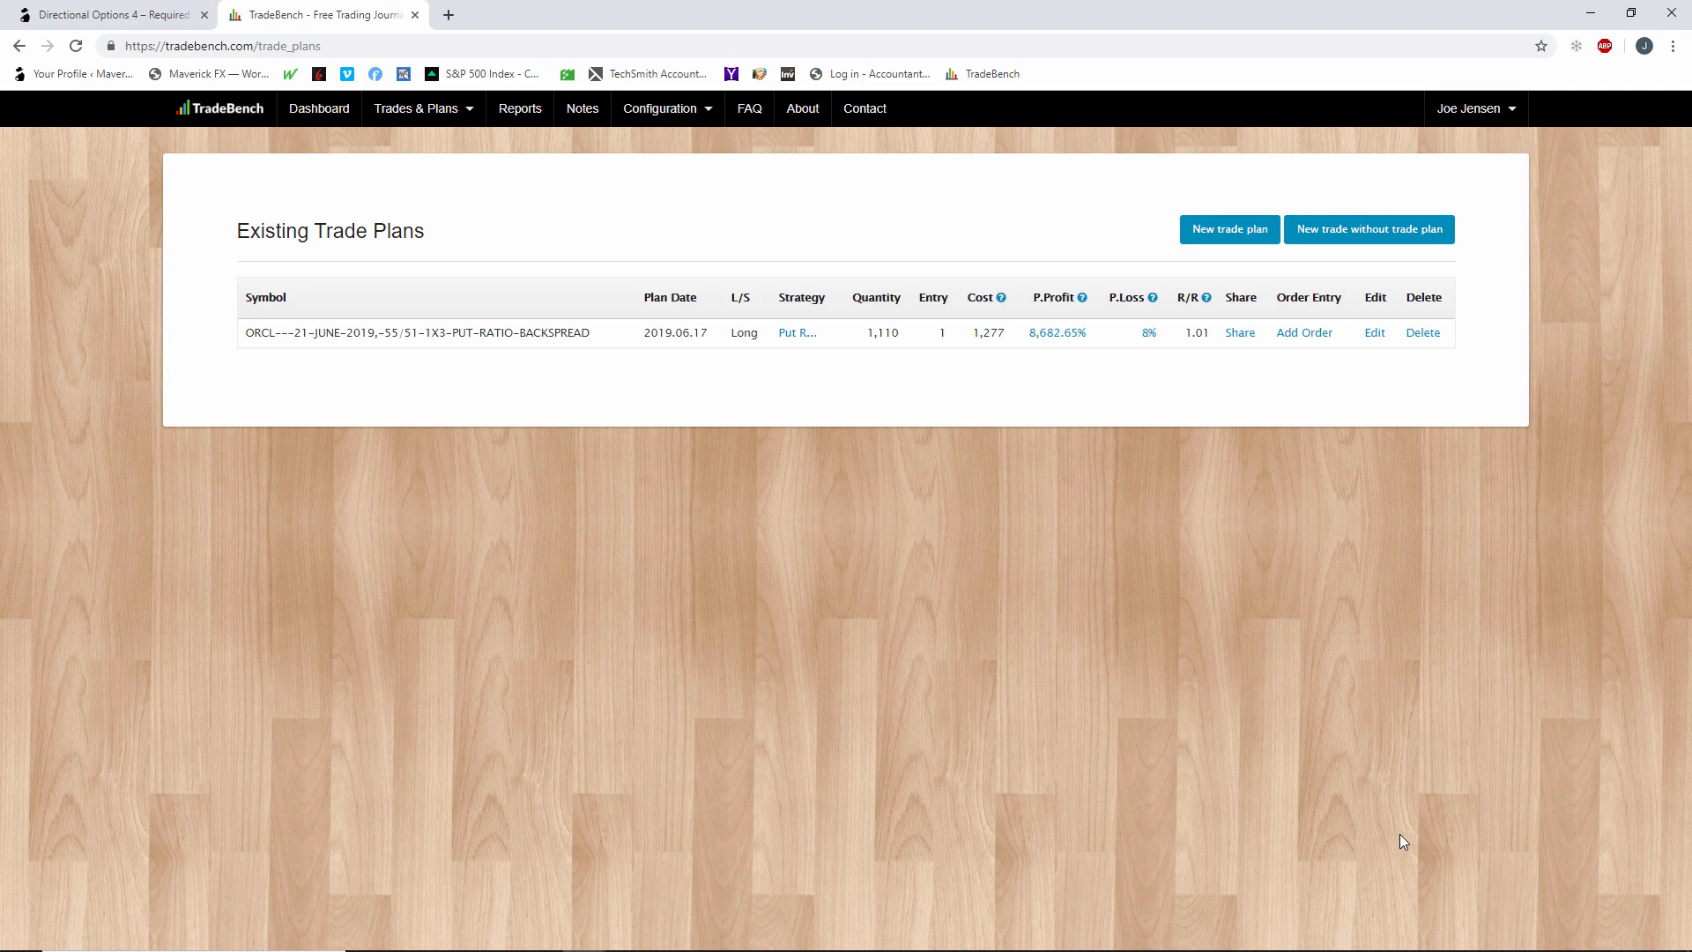
{"action": "left_click", "coordinate": [1294, 343]}
{"action": "left_click", "coordinate": [709, 439]}
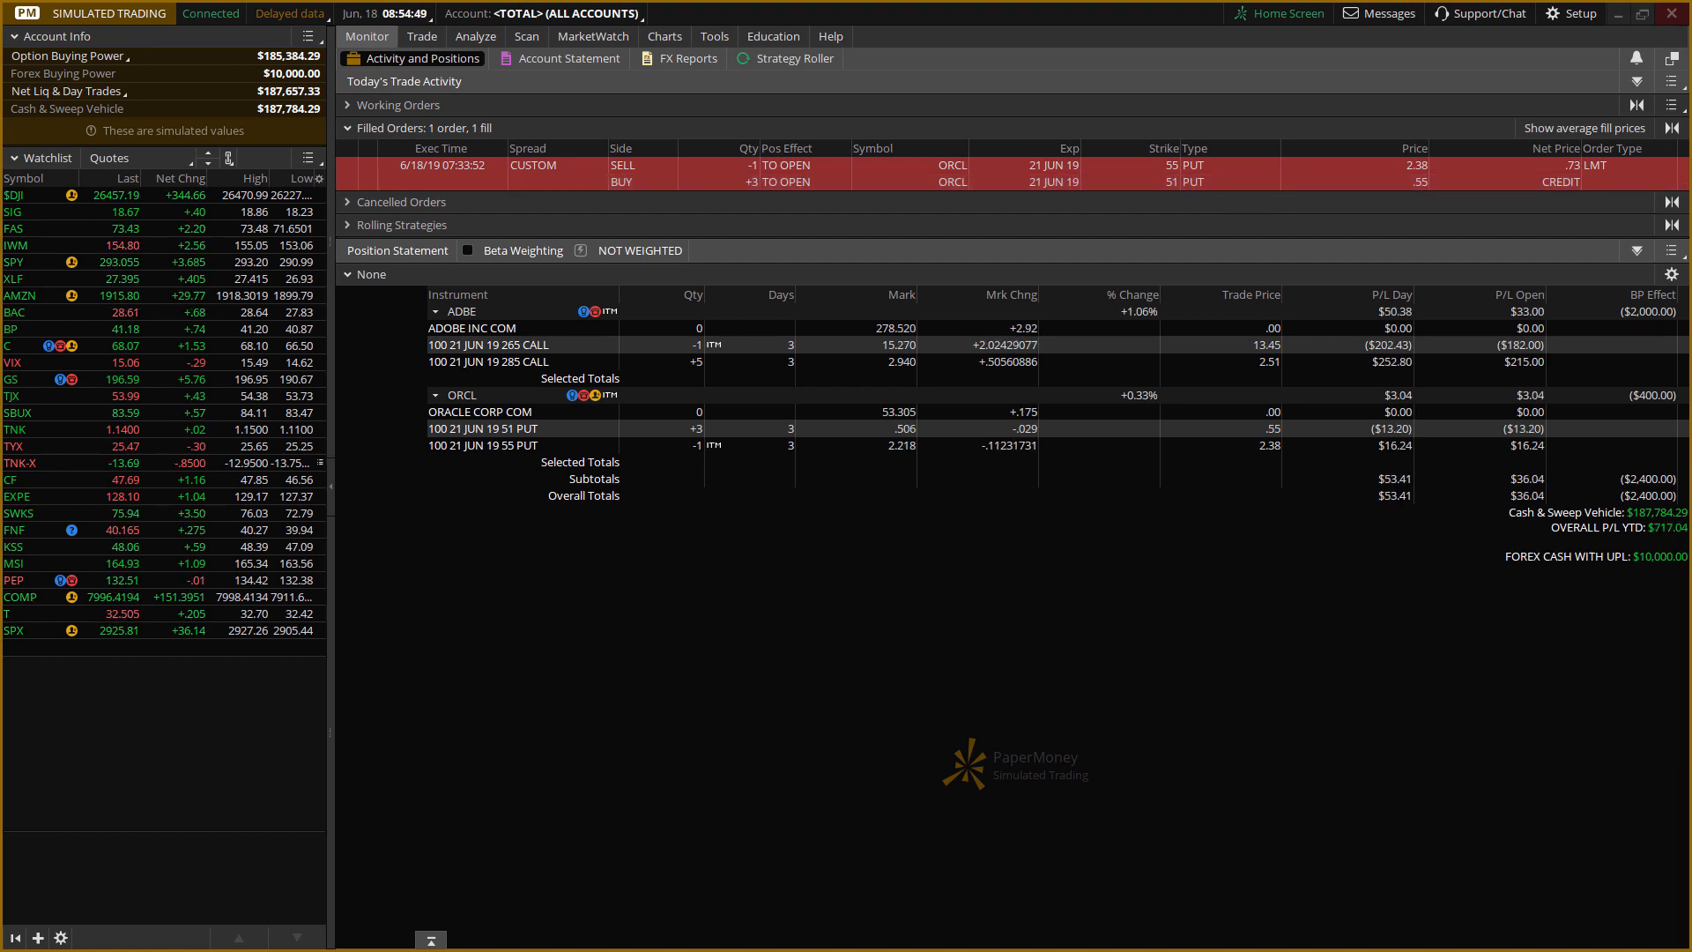
Set the entry order's quantity to 3 and its fill price to .55 in TradeBench.
{"action": "key", "text": "alt+Tab"}
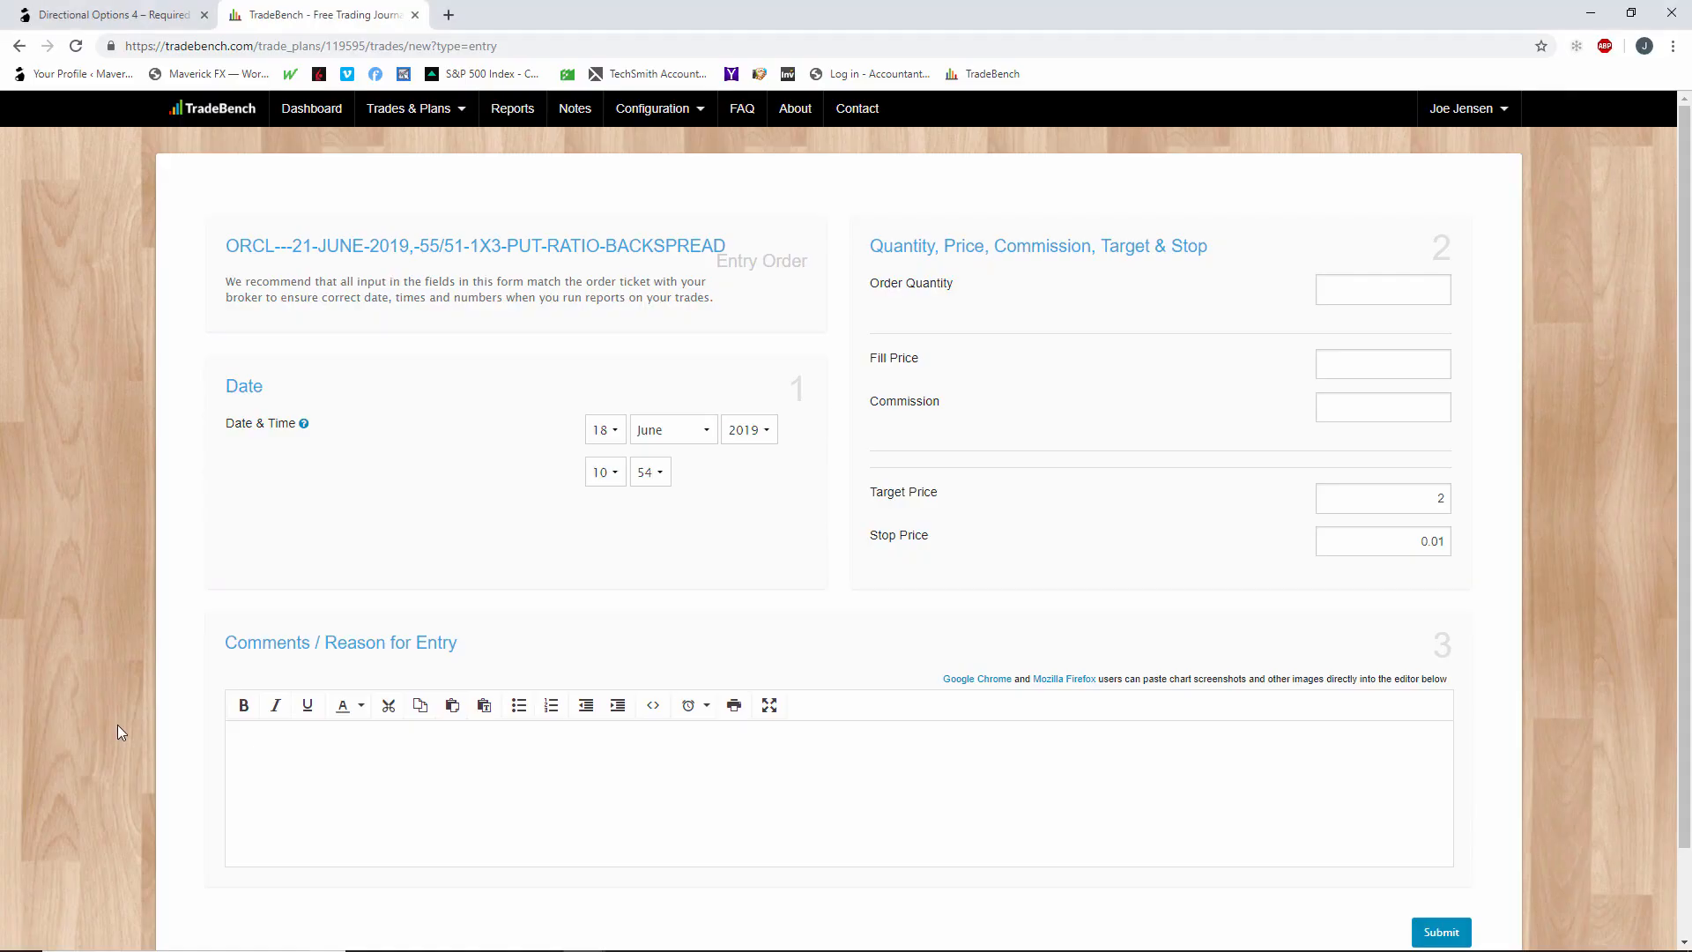
{"action": "left_click", "coordinate": [1371, 289]}
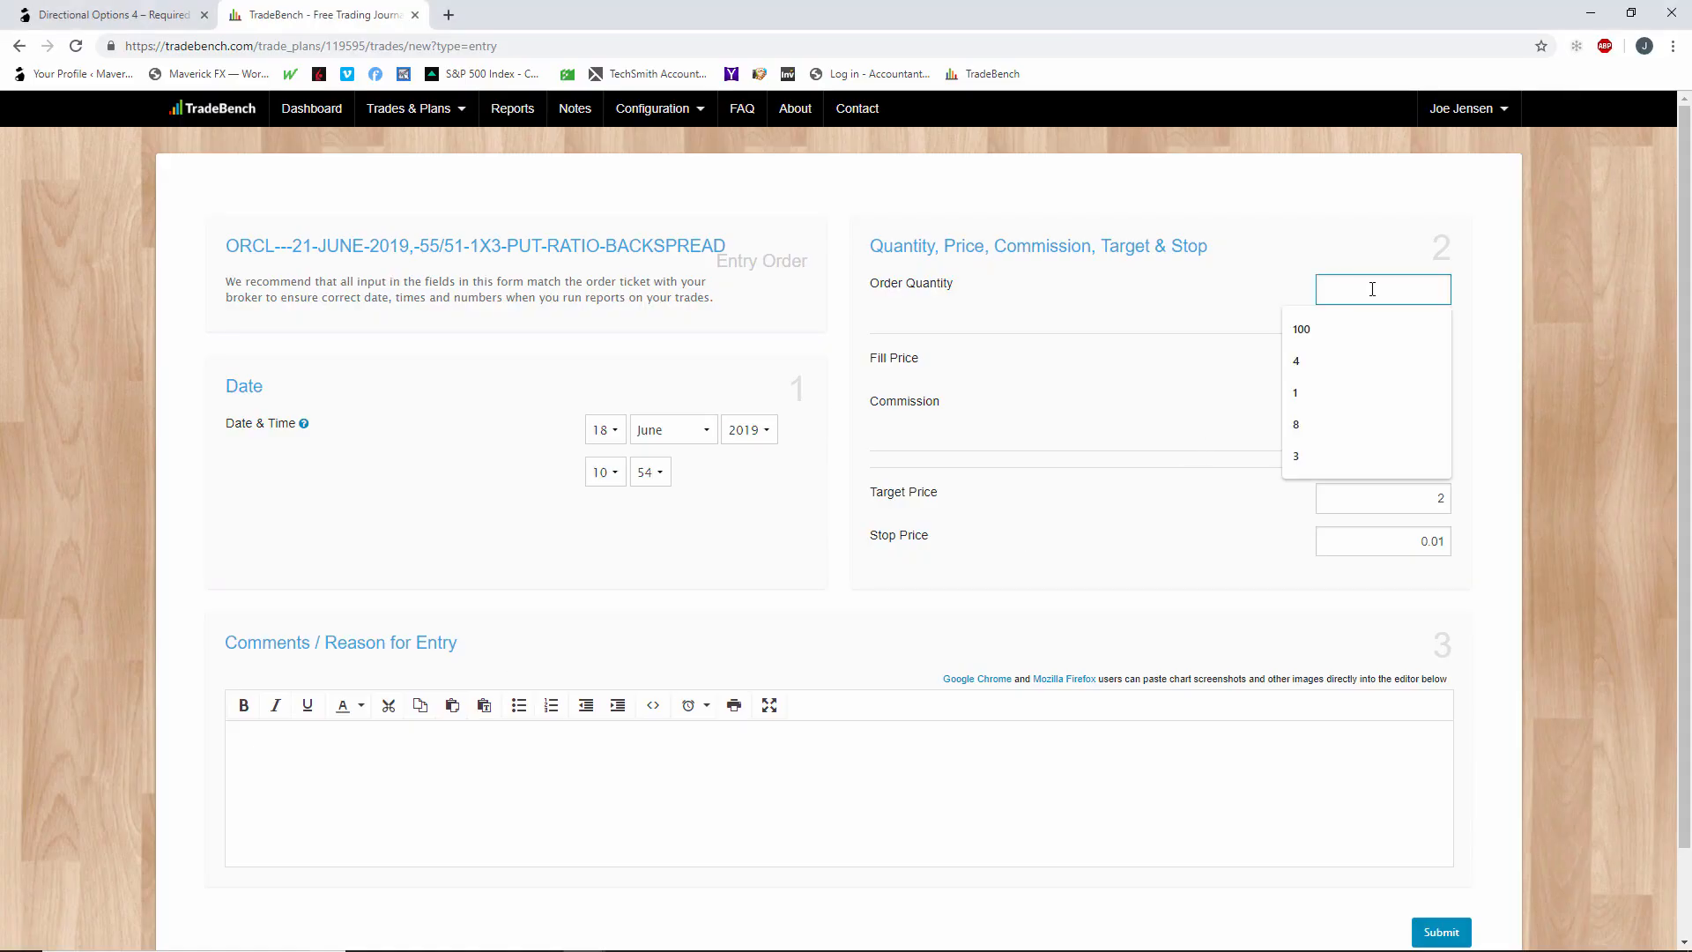
{"action": "type", "text": "3"}
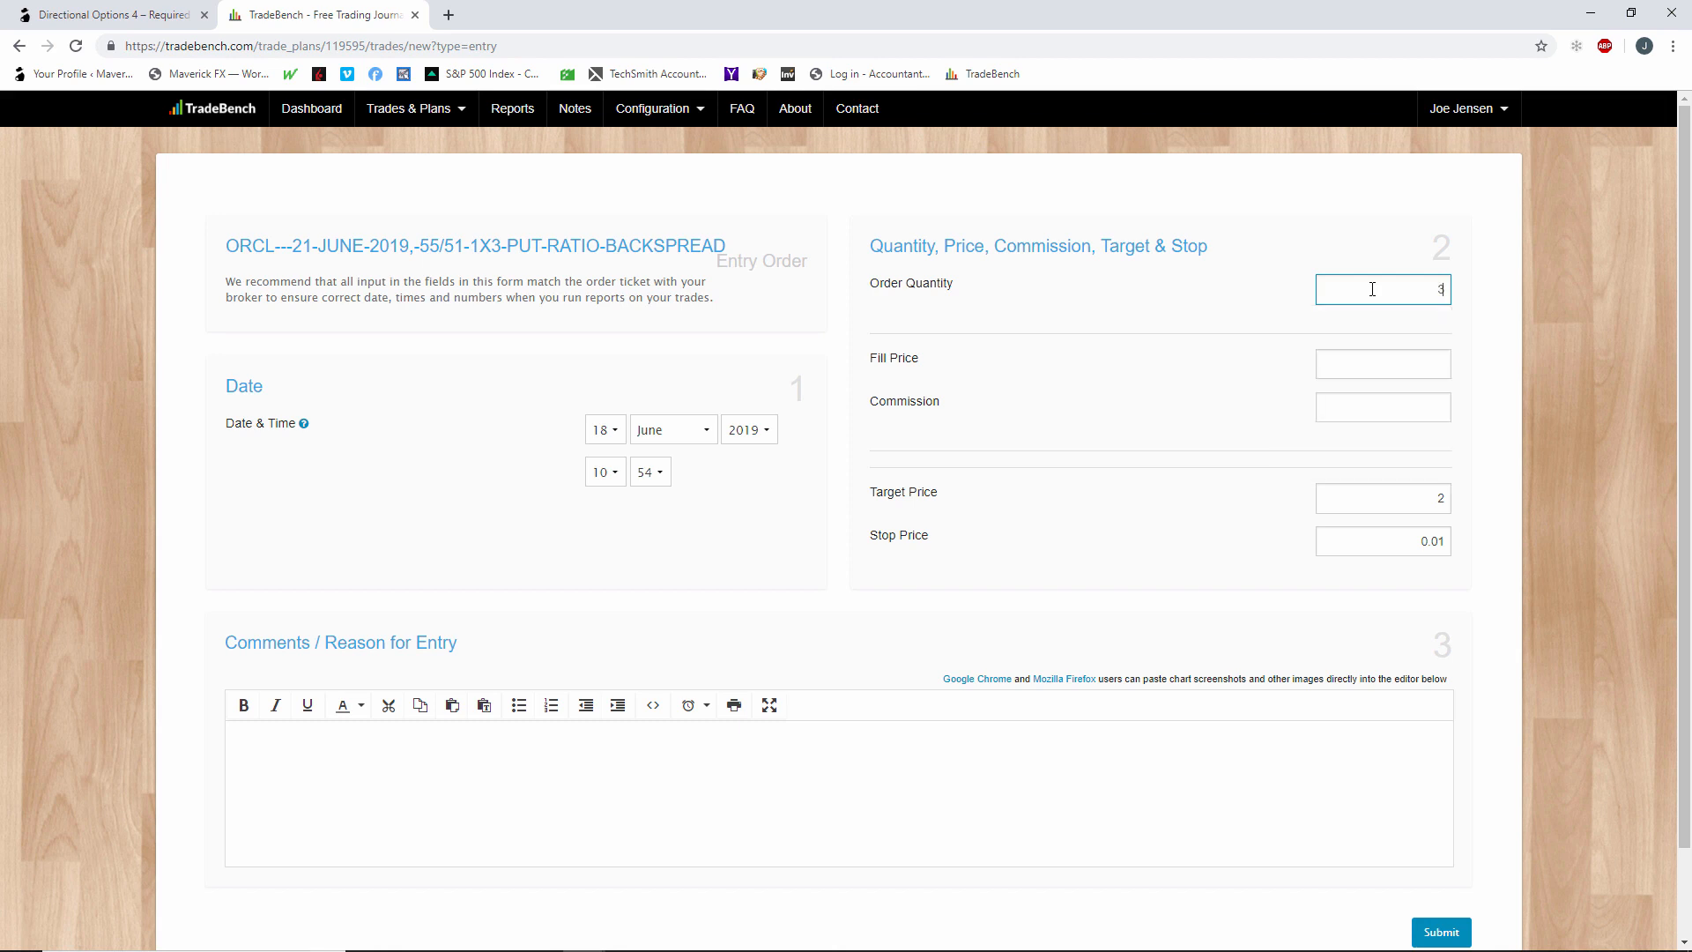
{"action": "left_click", "coordinate": [1442, 366]}
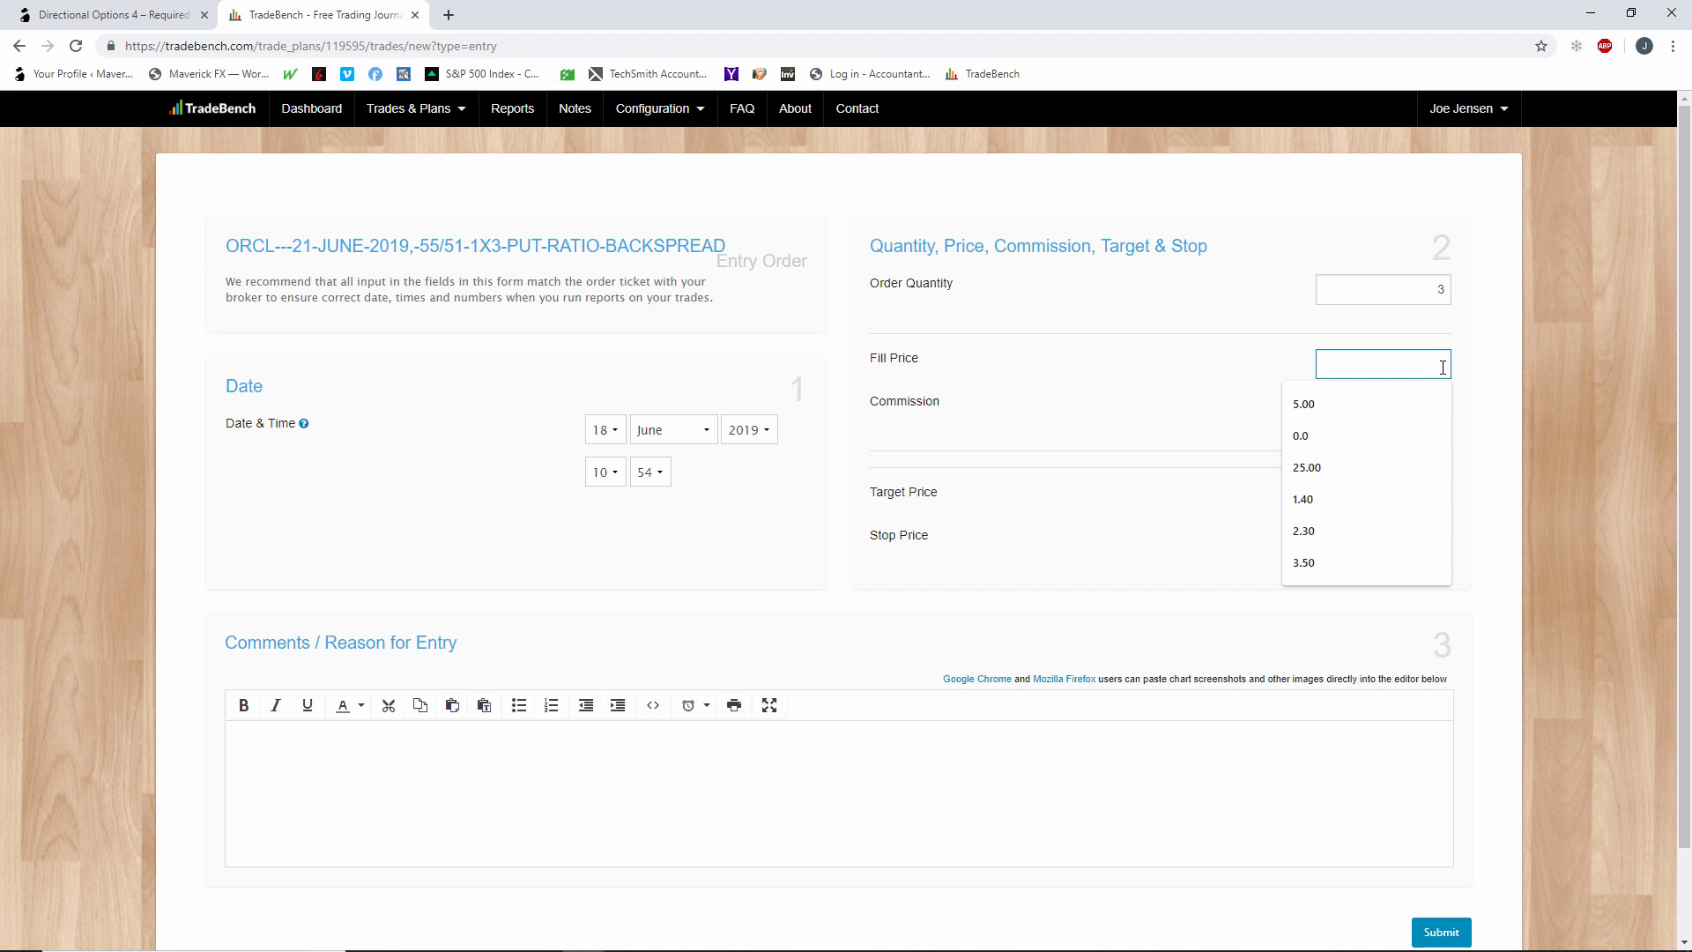
{"action": "type", "text": ".55"}
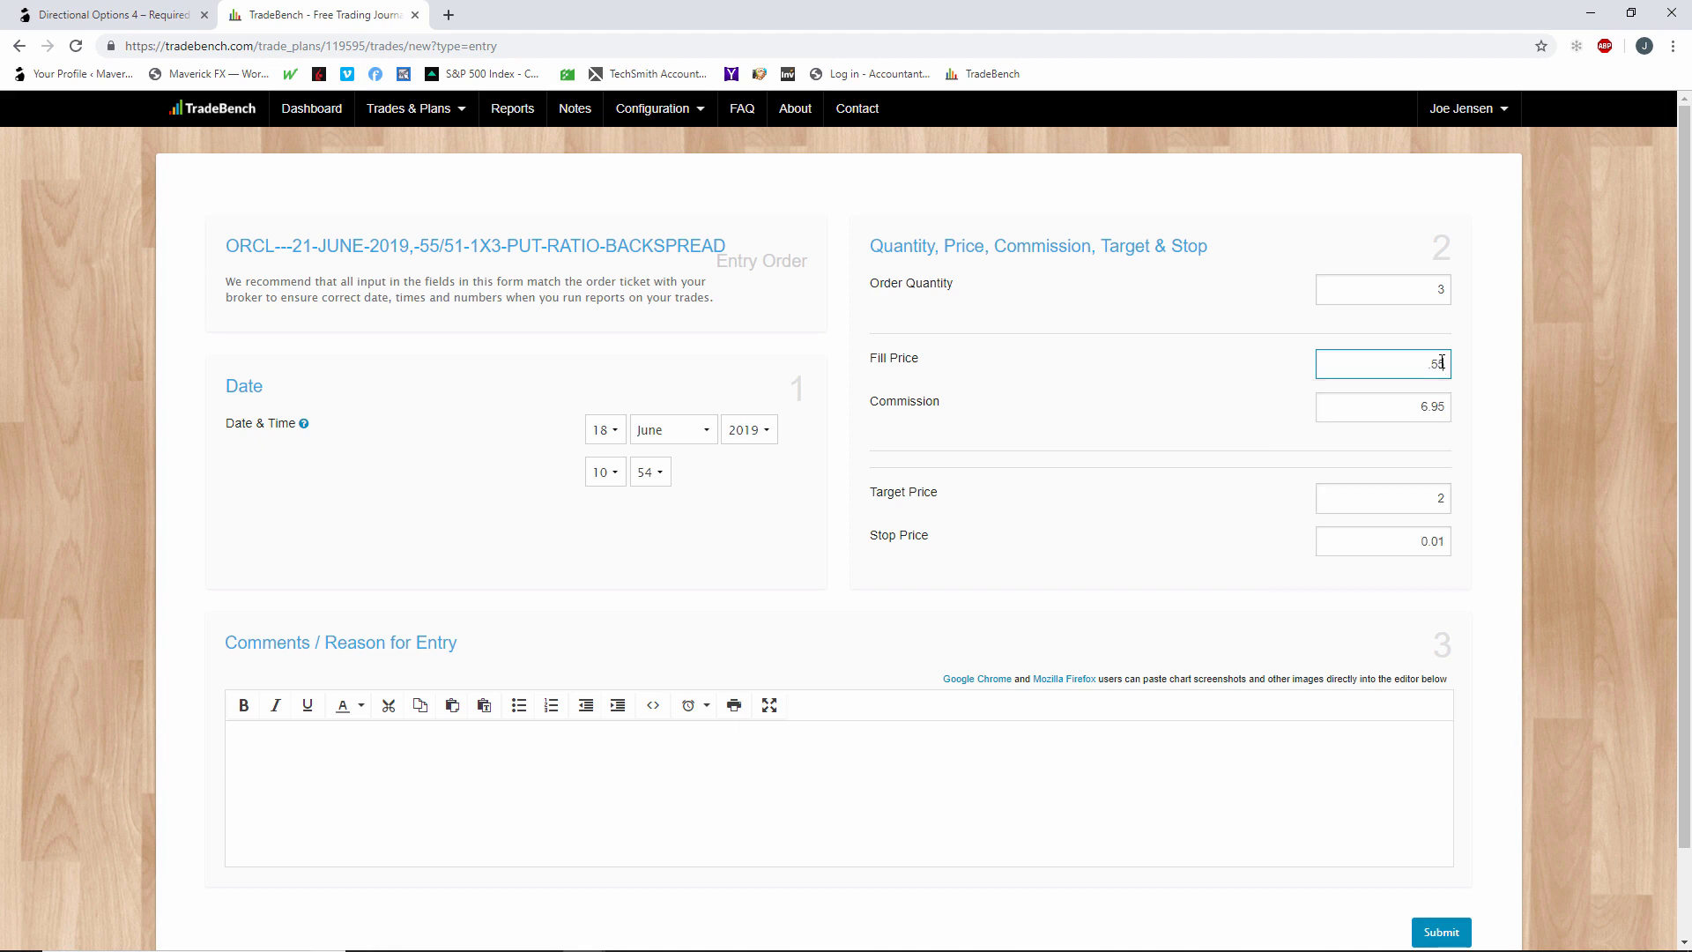
{"action": "left_click", "coordinate": [1468, 437]}
Clear the entry order's target and stop prices and enter "order triggered" as the reason for entry.
{"action": "left_click", "coordinate": [1393, 508]}
{"action": "key", "text": "BackSpace"}
{"action": "left_click", "coordinate": [1445, 540]}
{"action": "key", "text": "BackSpace"}
{"action": "key", "text": "BackSpace"}
{"action": "key", "text": "BackSpace"}
{"action": "key", "text": "BackSpace"}
{"action": "left_click", "coordinate": [997, 754]}
{"action": "type", "text": "order triggered"}
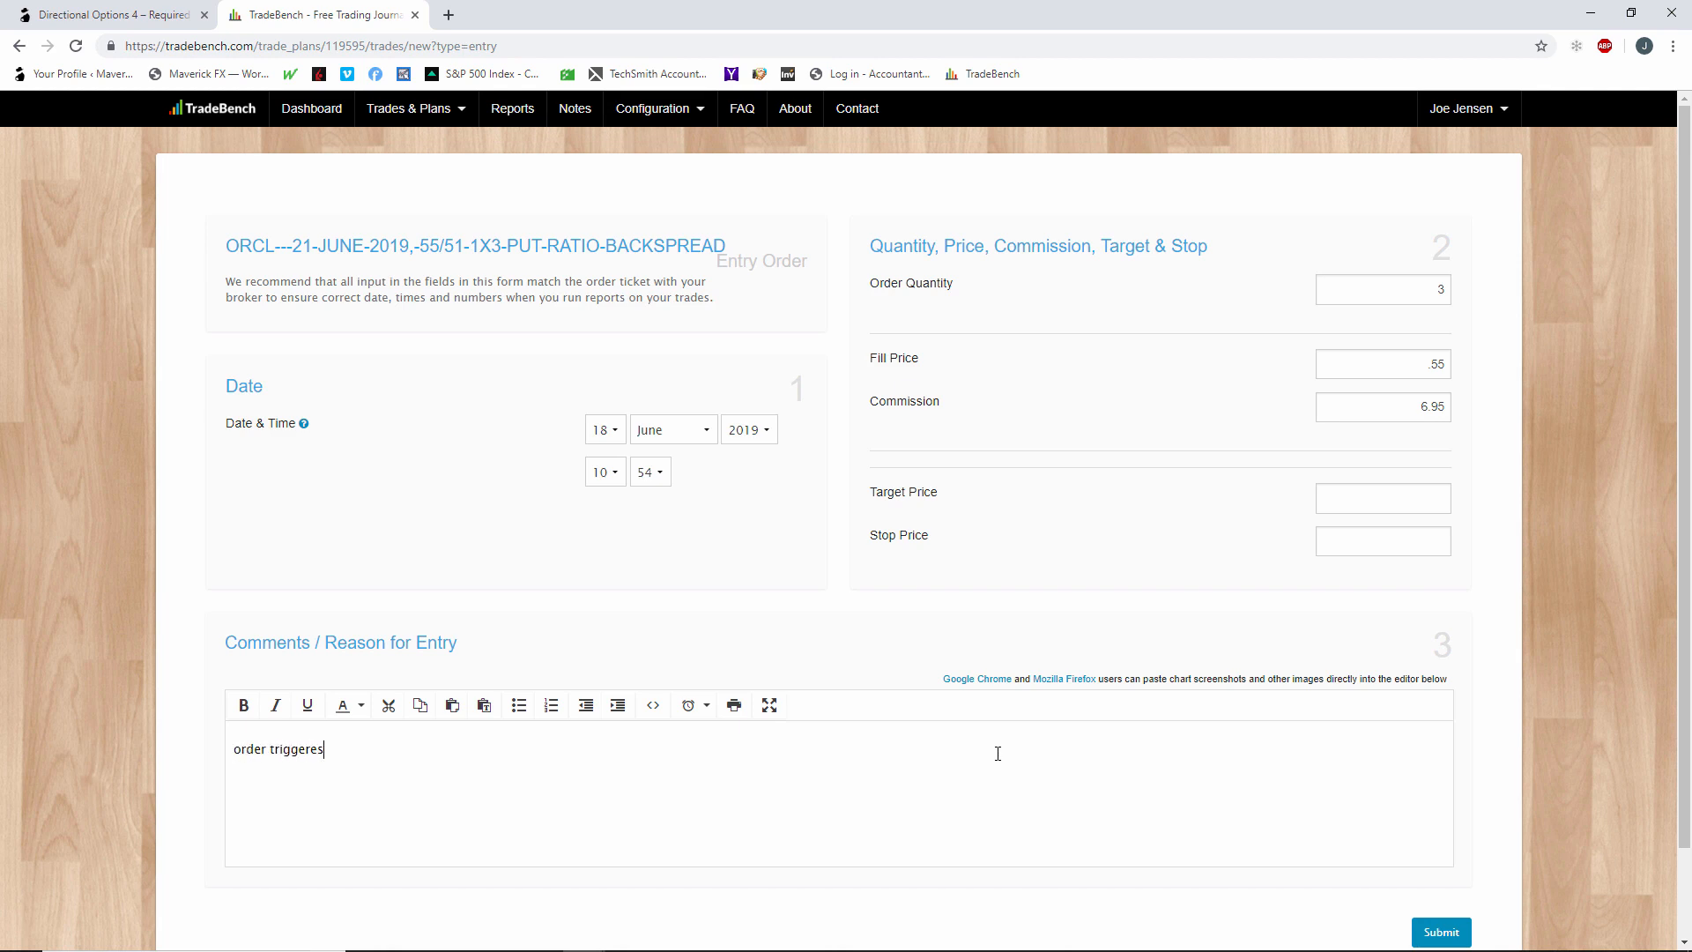
Submit the entry order and locate the ORCL put ratio backspread among the open trades.
{"action": "left_click", "coordinate": [1464, 933]}
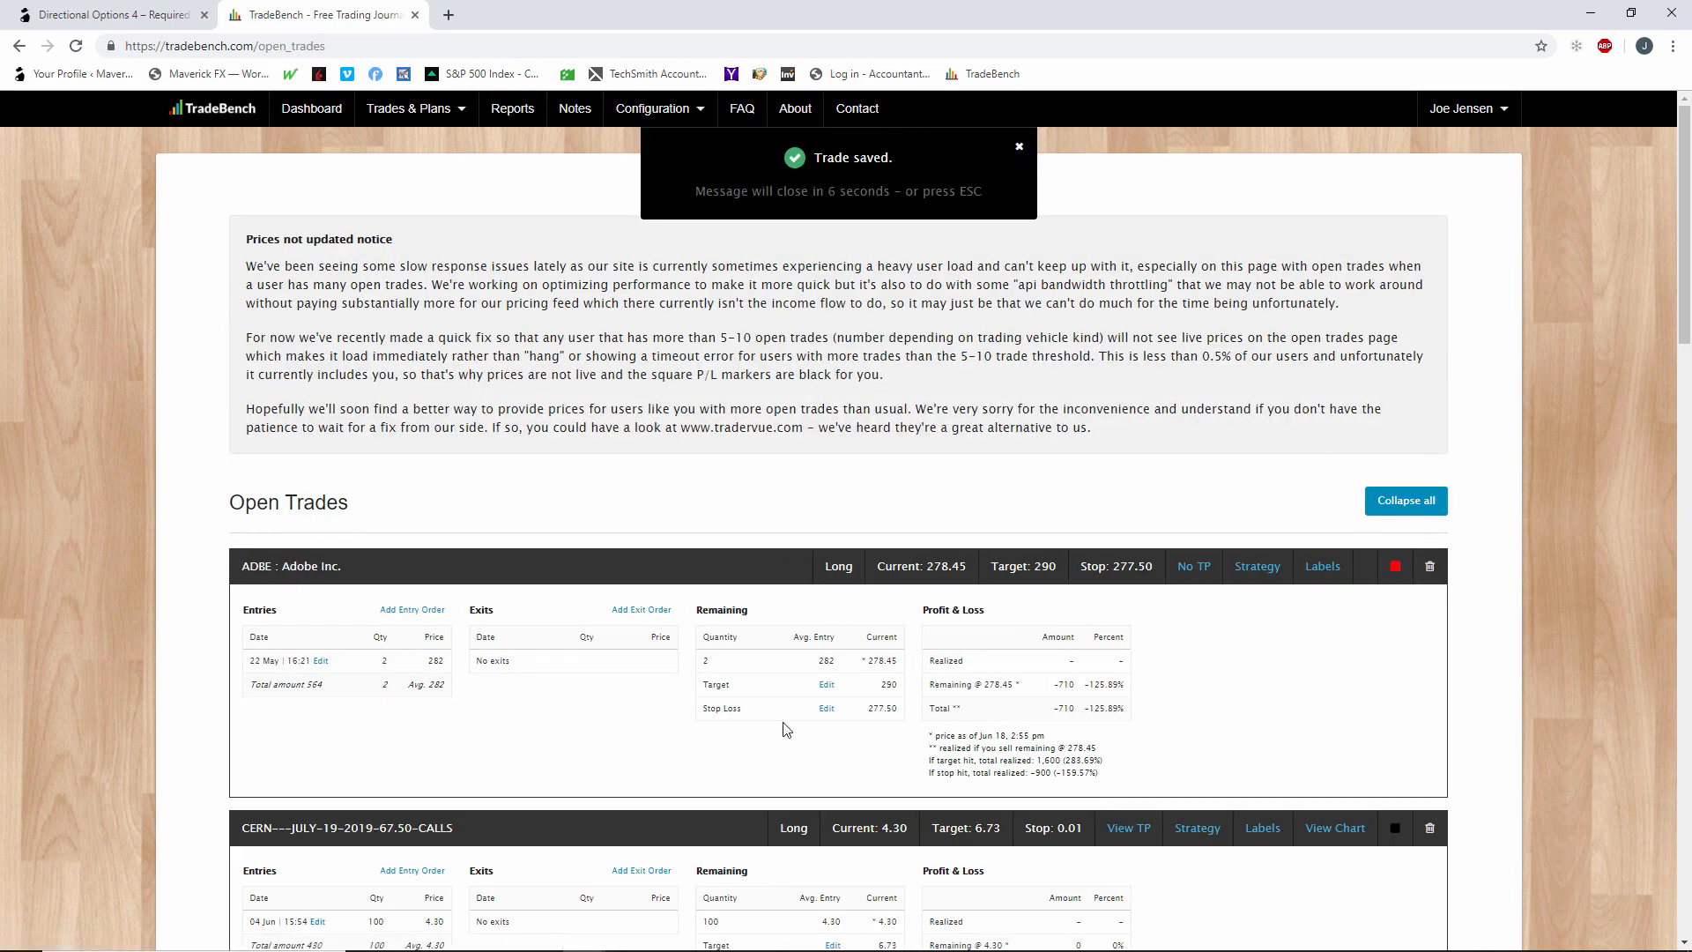
{"action": "scroll", "coordinate": [782, 722], "scroll_direction": "down", "scroll_amount": 6}
{"action": "scroll", "coordinate": [787, 730], "scroll_direction": "down", "scroll_amount": 10}
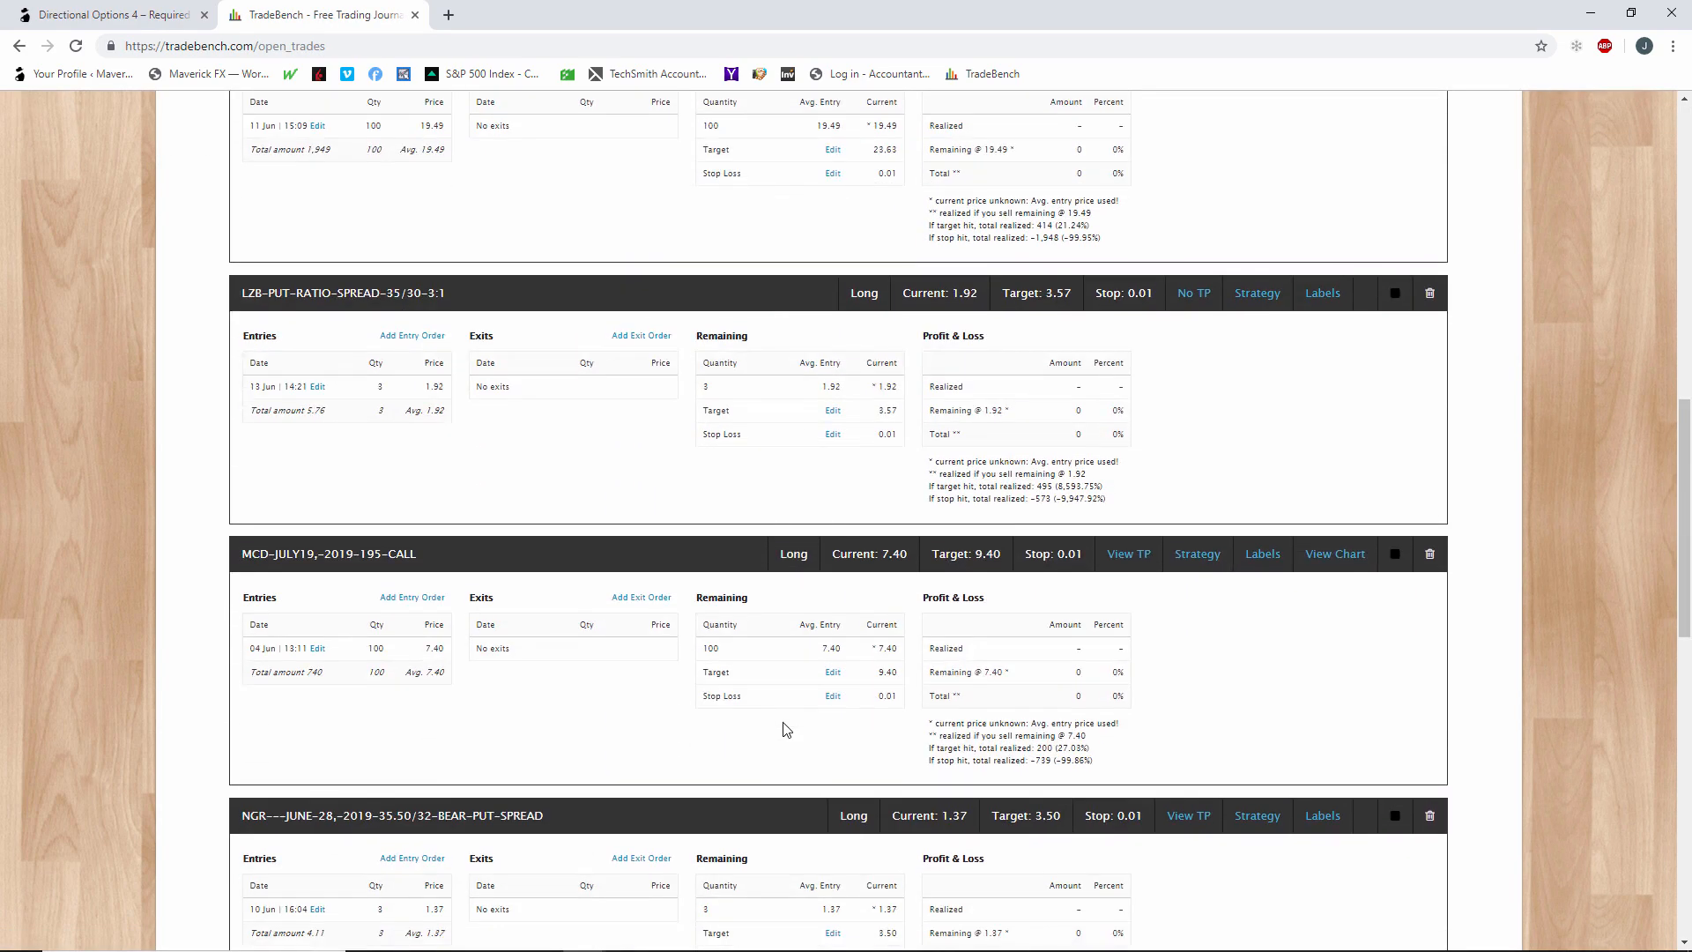
{"action": "scroll", "coordinate": [784, 729], "scroll_direction": "down", "scroll_amount": 2}
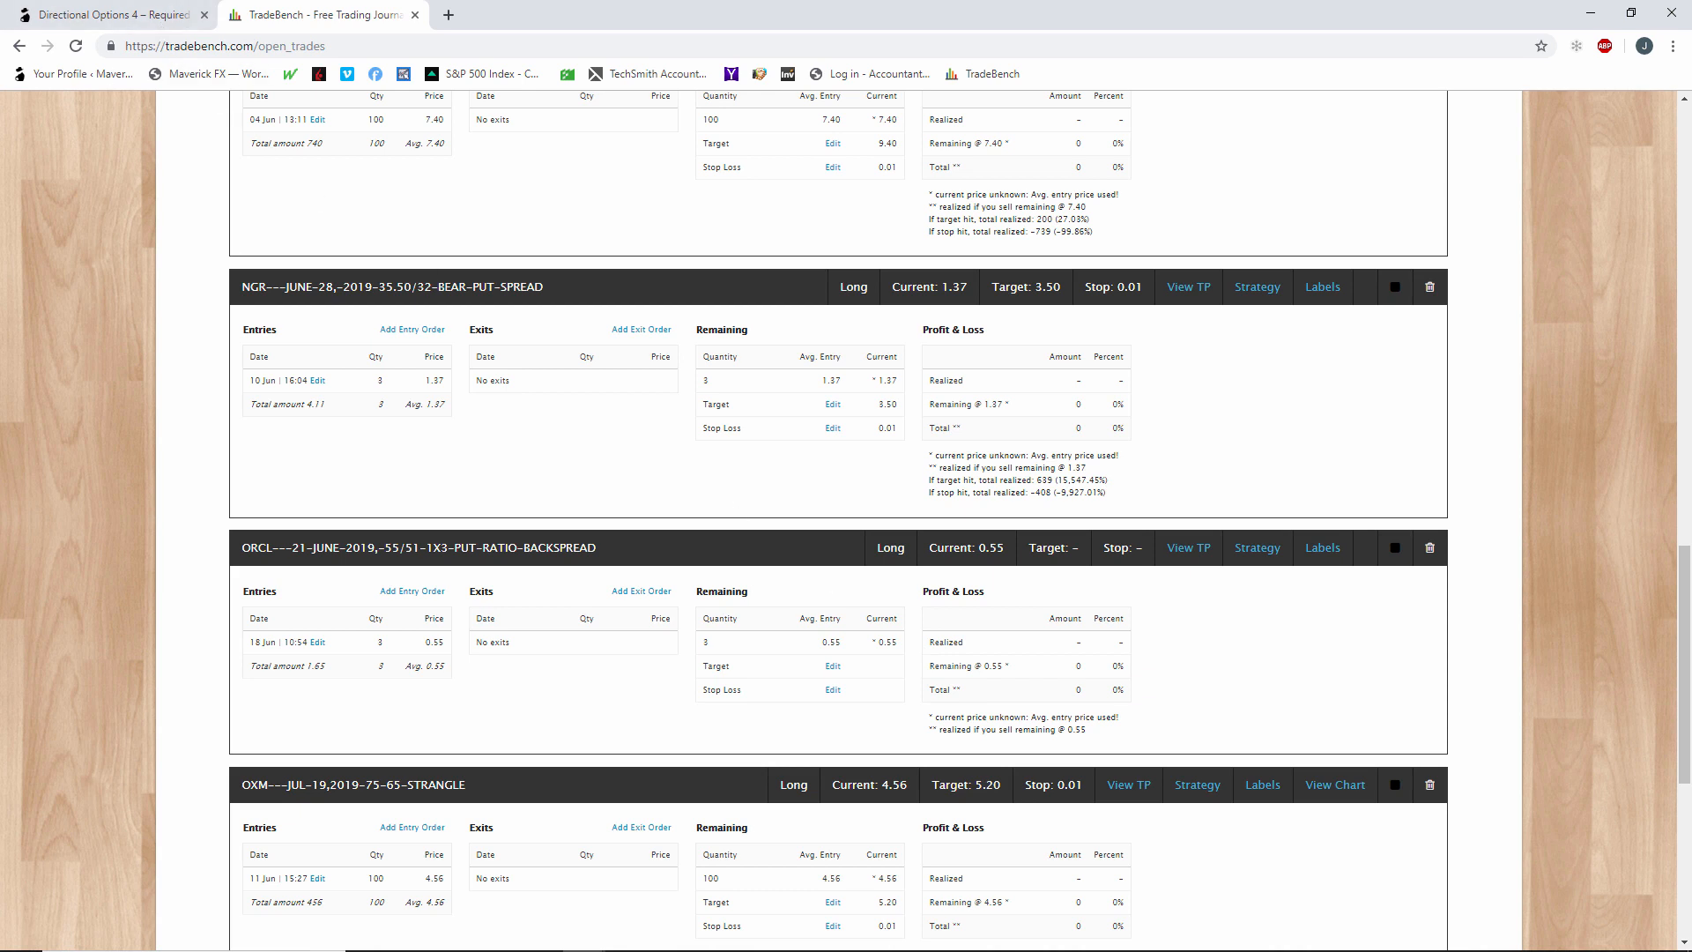
Switch to the Word document on calculating the credit side for ratio spreads and highlight its three worth lines, keeping the thinkorswim positions in view.
{"action": "key", "text": "alt+Tab"}
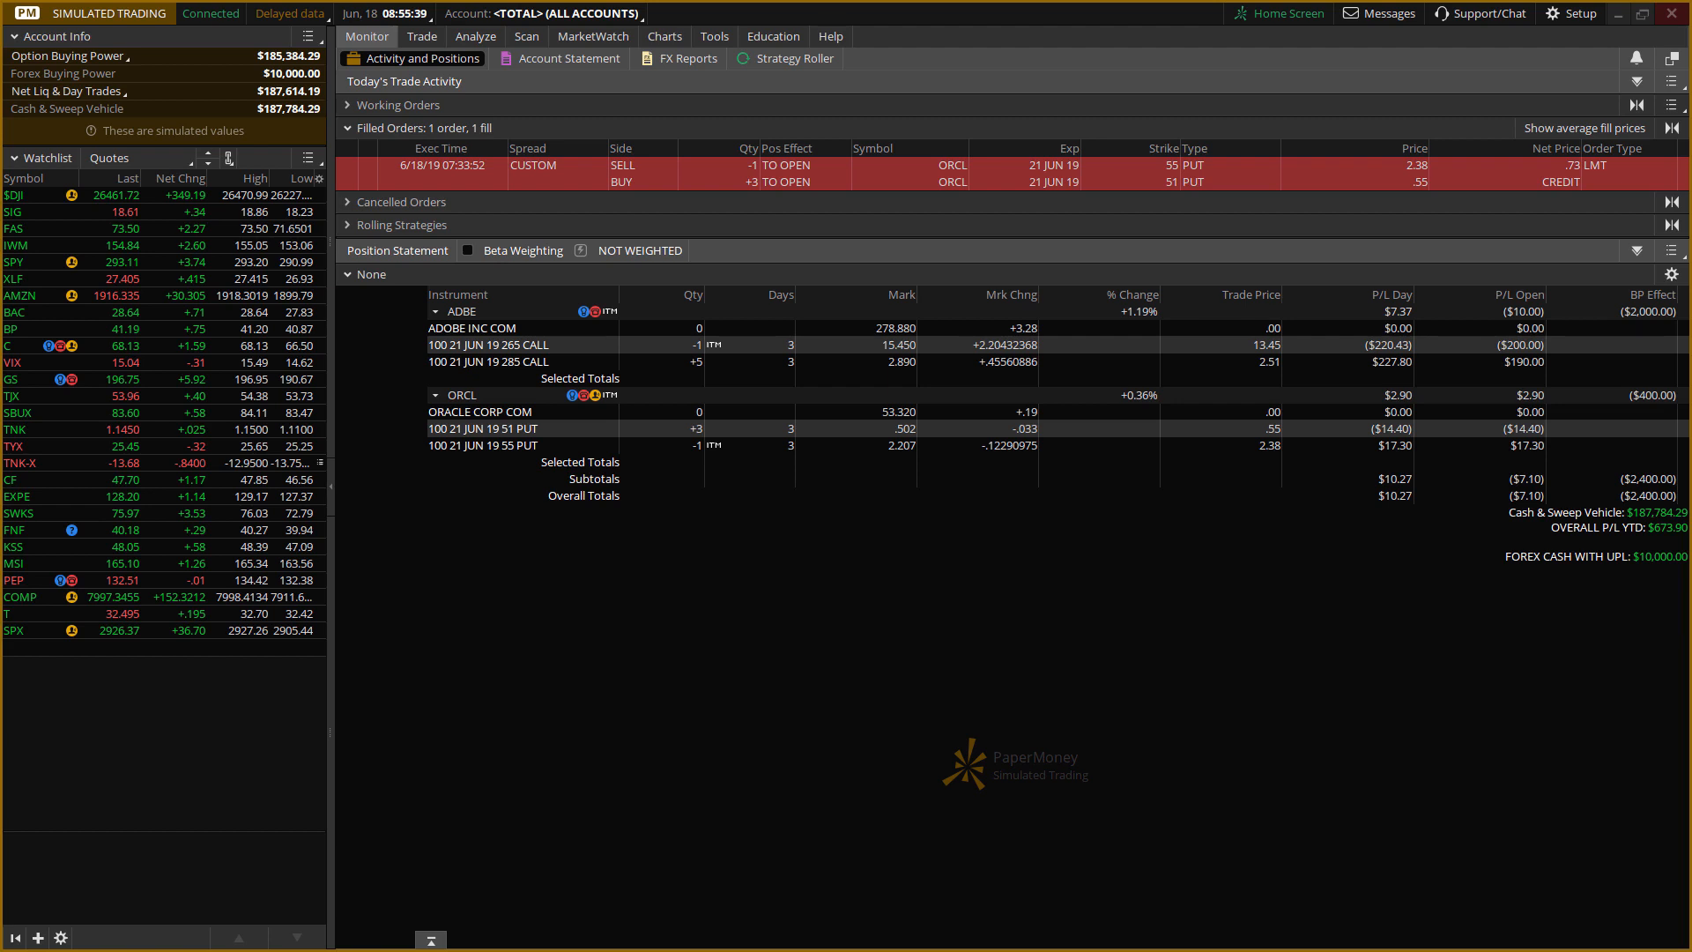
{"action": "key", "text": "alt+Tab"}
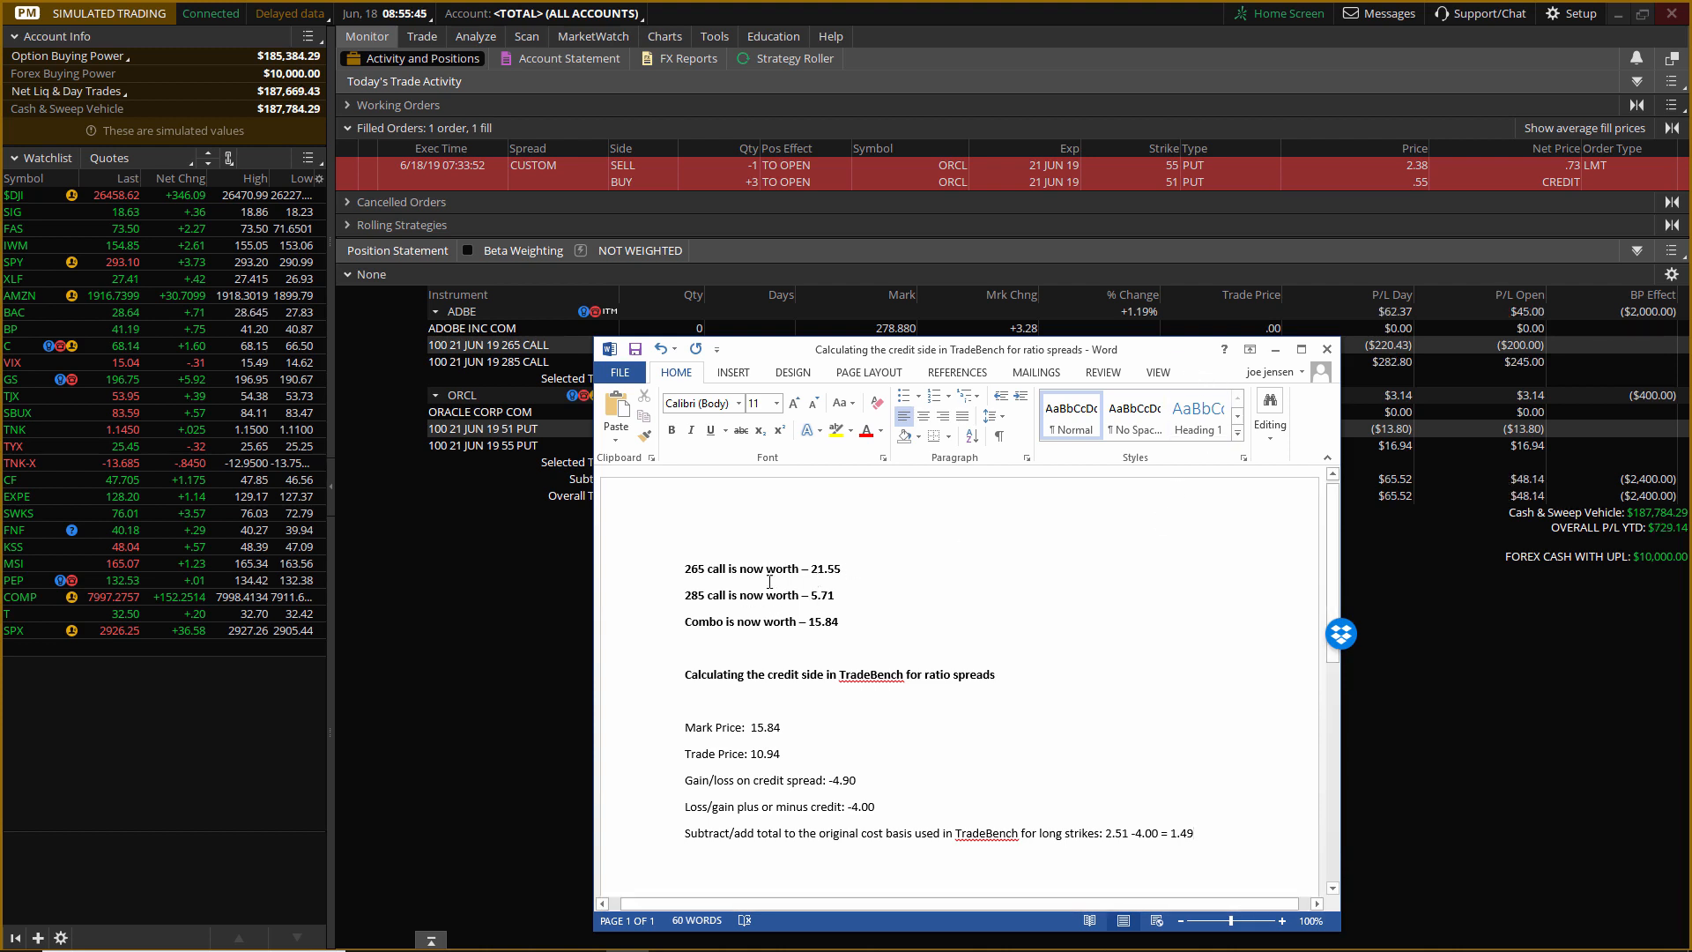
{"action": "left_click_drag", "start_coordinate": [684, 569], "coordinate": [905, 622]}
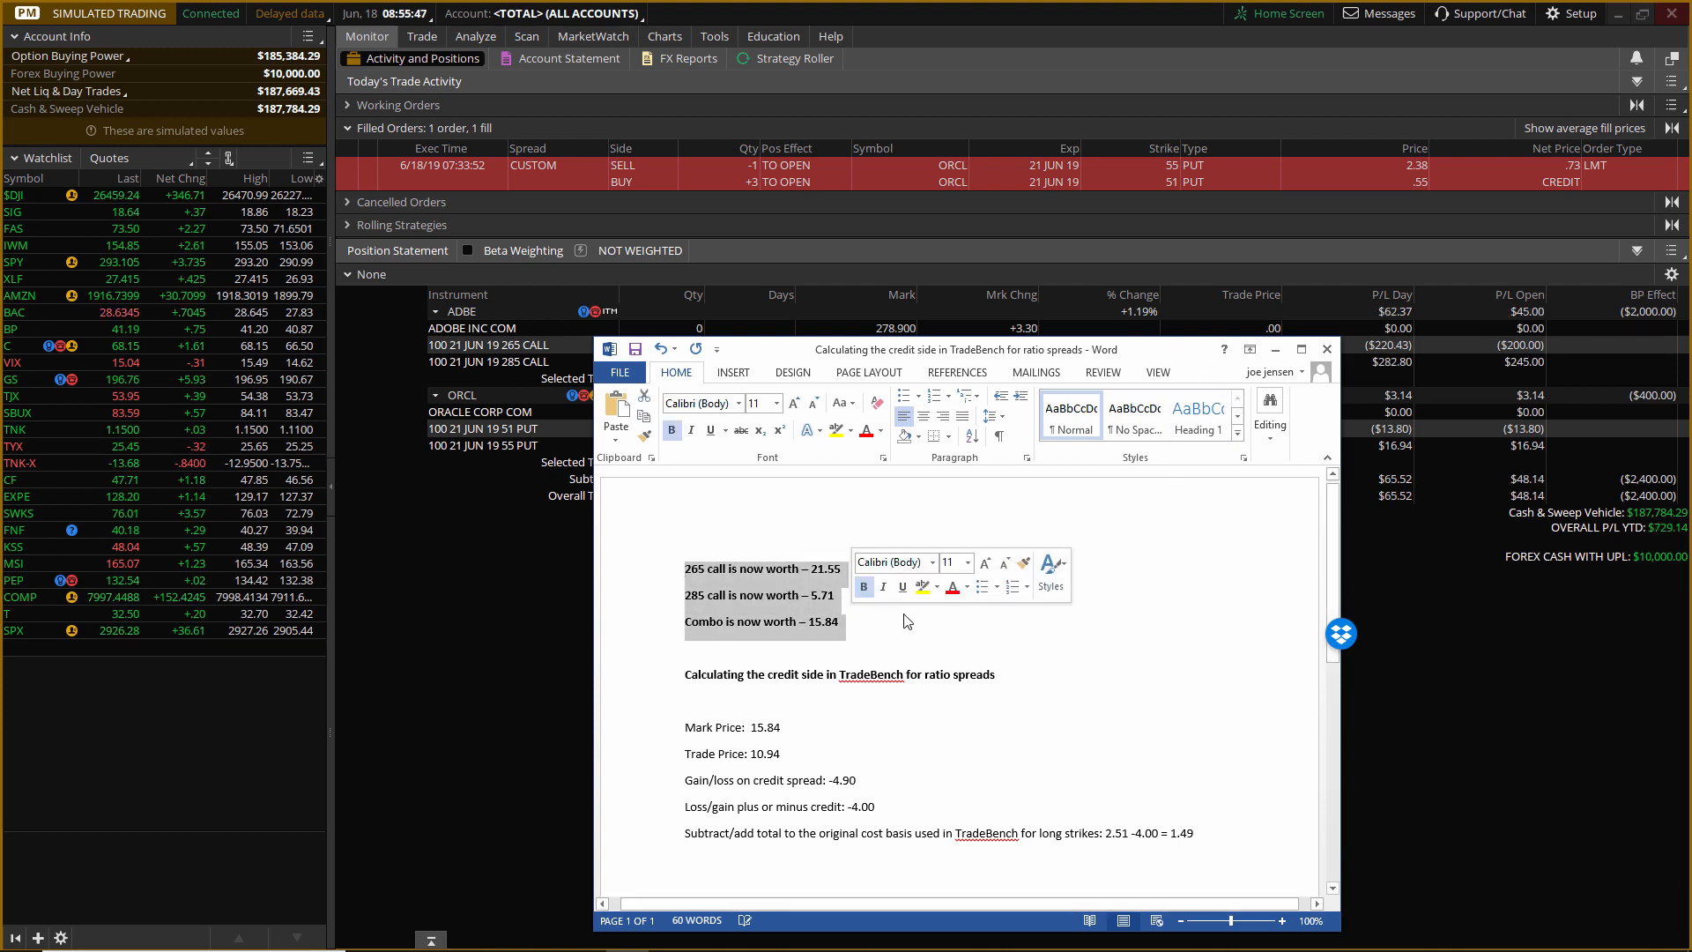
{"action": "left_click_drag", "start_coordinate": [1183, 355], "coordinate": [1188, 407]}
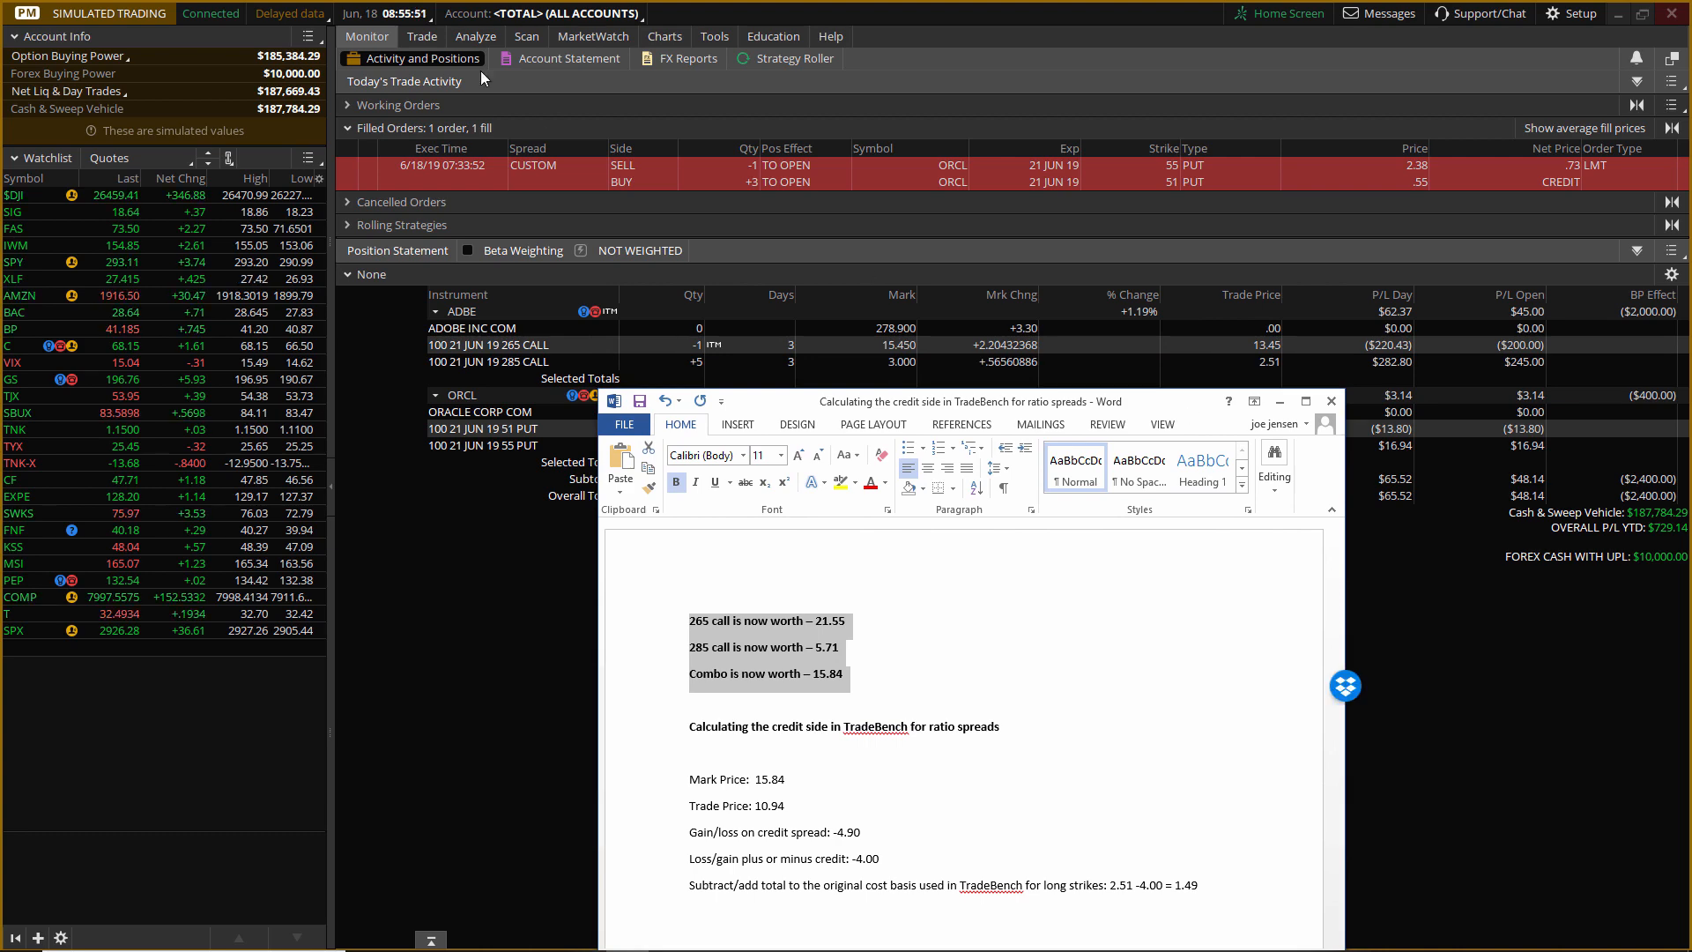
Examine the ORCL price chart, option chain and position statement in thinkorswim alongside the Word notes.
{"action": "left_click", "coordinate": [665, 38]}
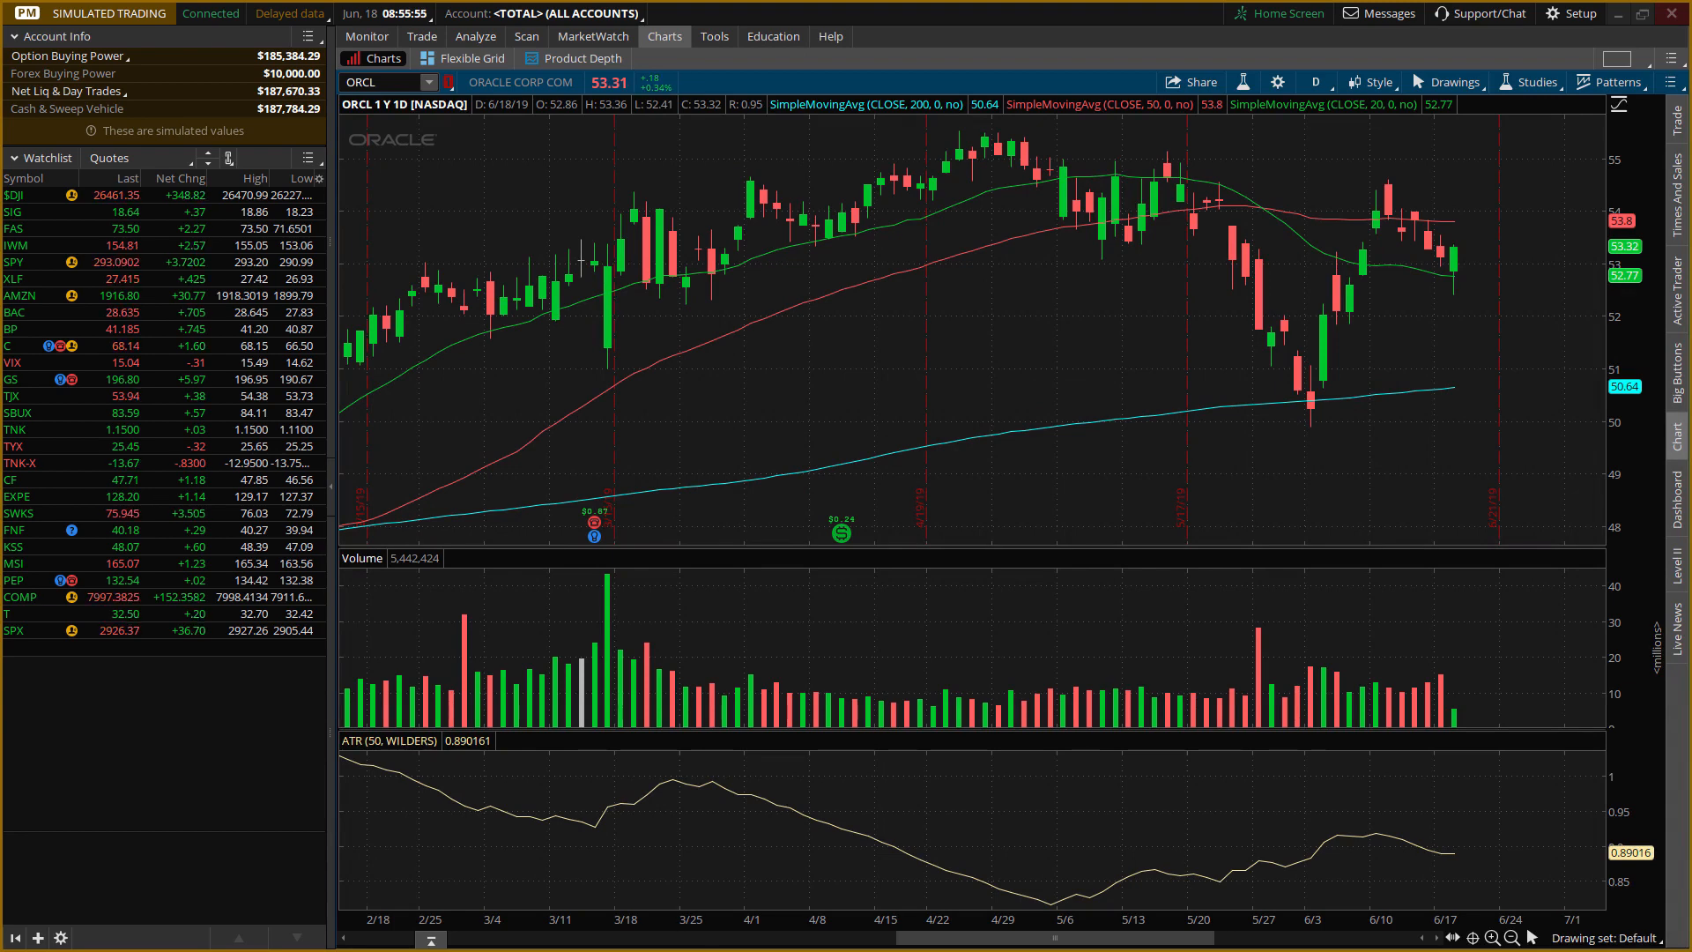
{"action": "key", "text": "alt+Tab"}
{"action": "left_click_drag", "start_coordinate": [1117, 398], "coordinate": [686, 343]}
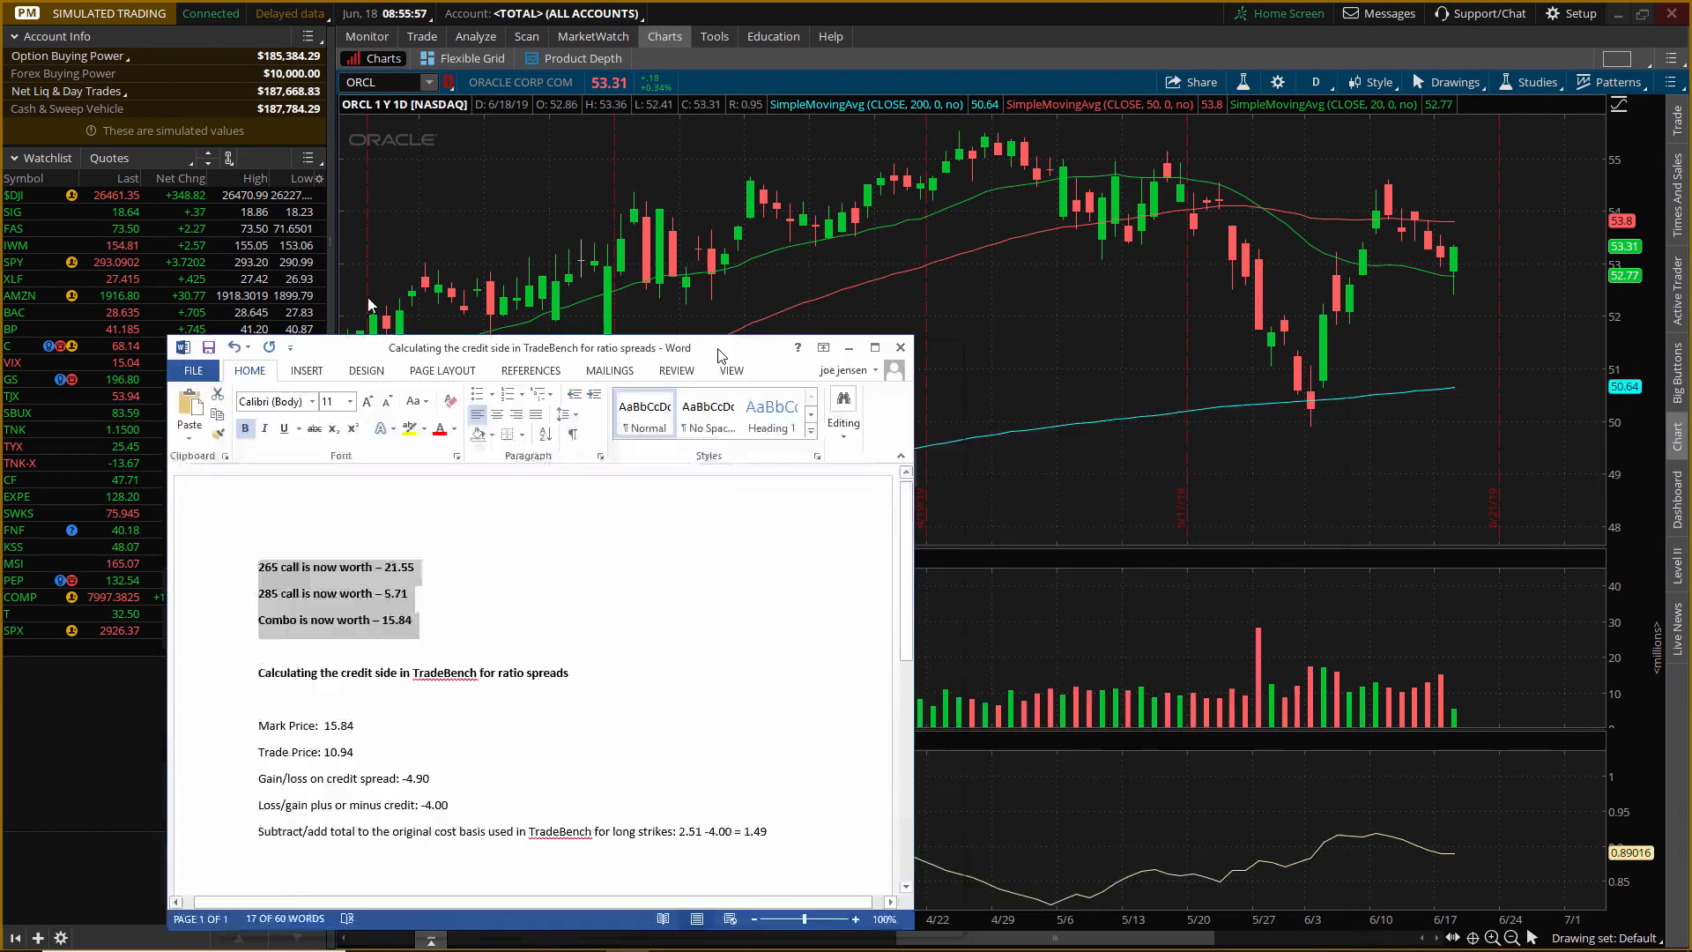
{"action": "left_click", "coordinate": [257, 194]}
{"action": "left_click", "coordinate": [483, 39]}
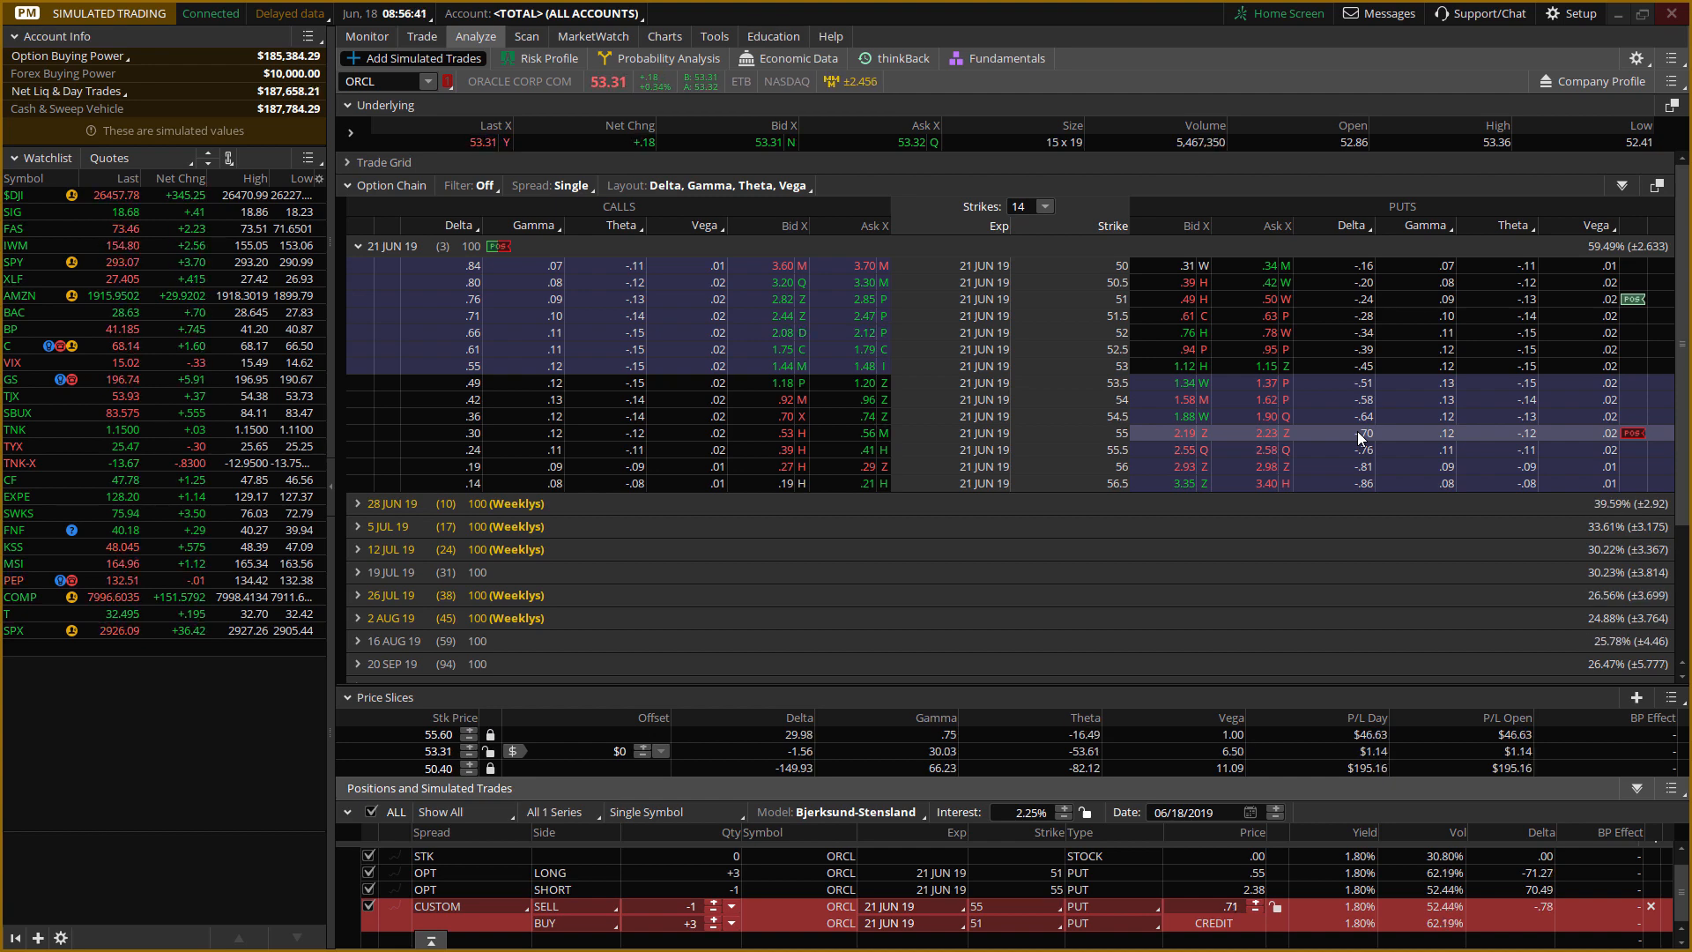
{"action": "left_click", "coordinate": [383, 36]}
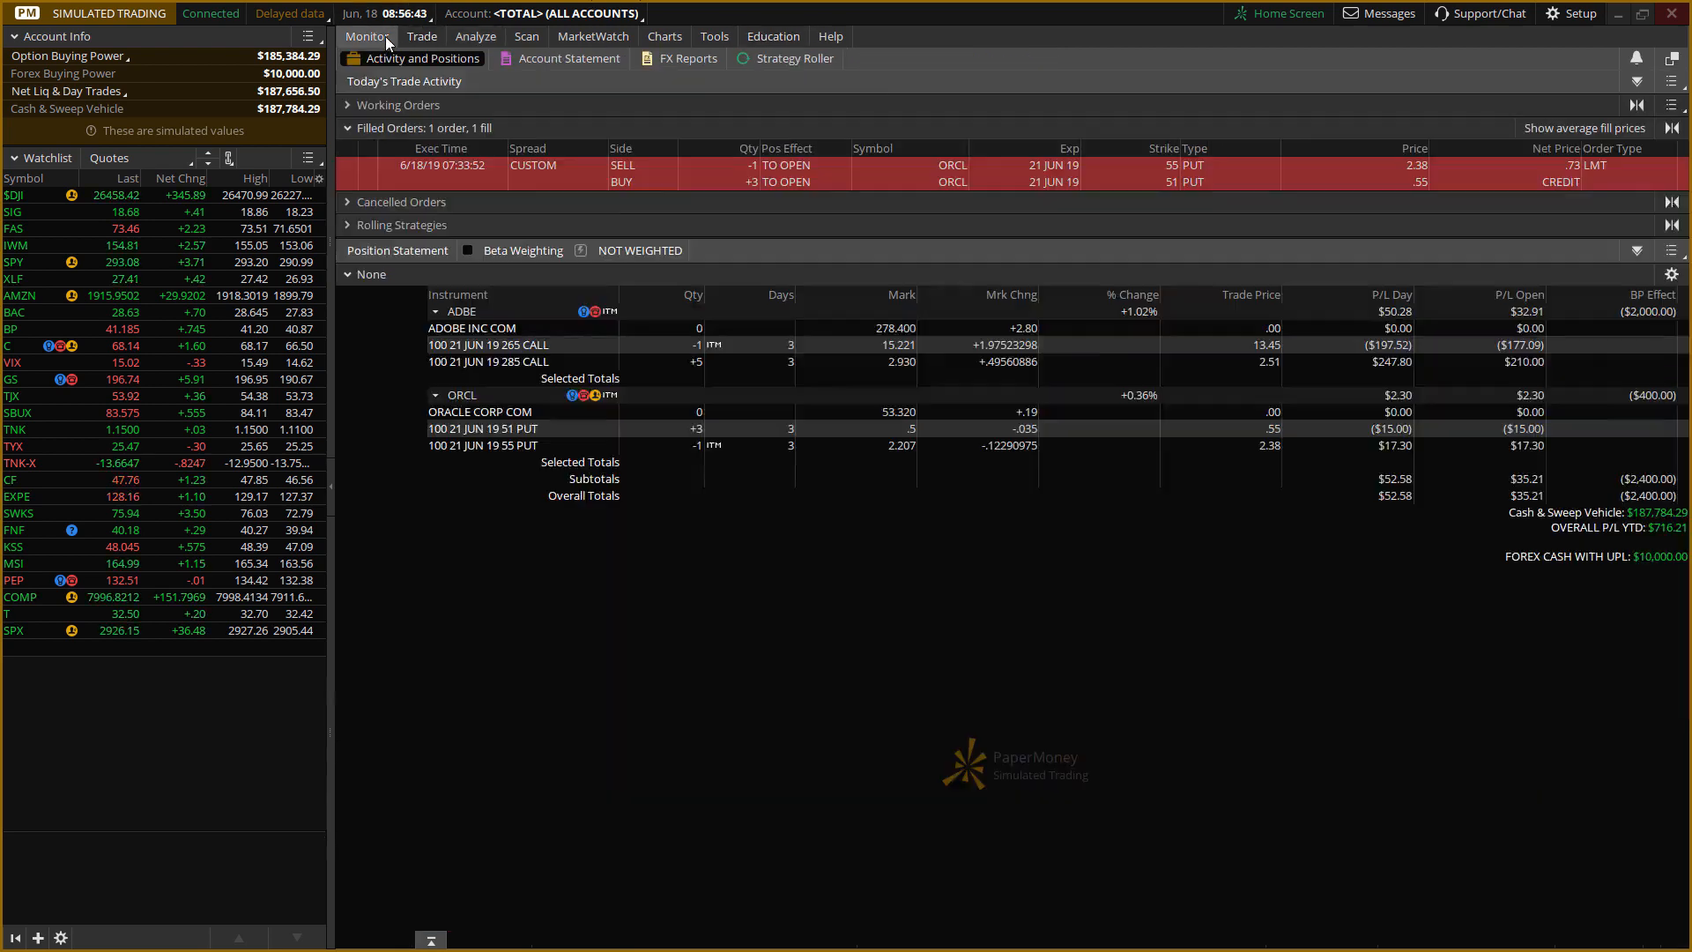
Replace the 265 call line in the Word document with "51 puts is now worth 1.27", keeping the ORCL positions in view.
{"action": "left_click_drag", "start_coordinate": [0, 423], "coordinate": [1291, 505]}
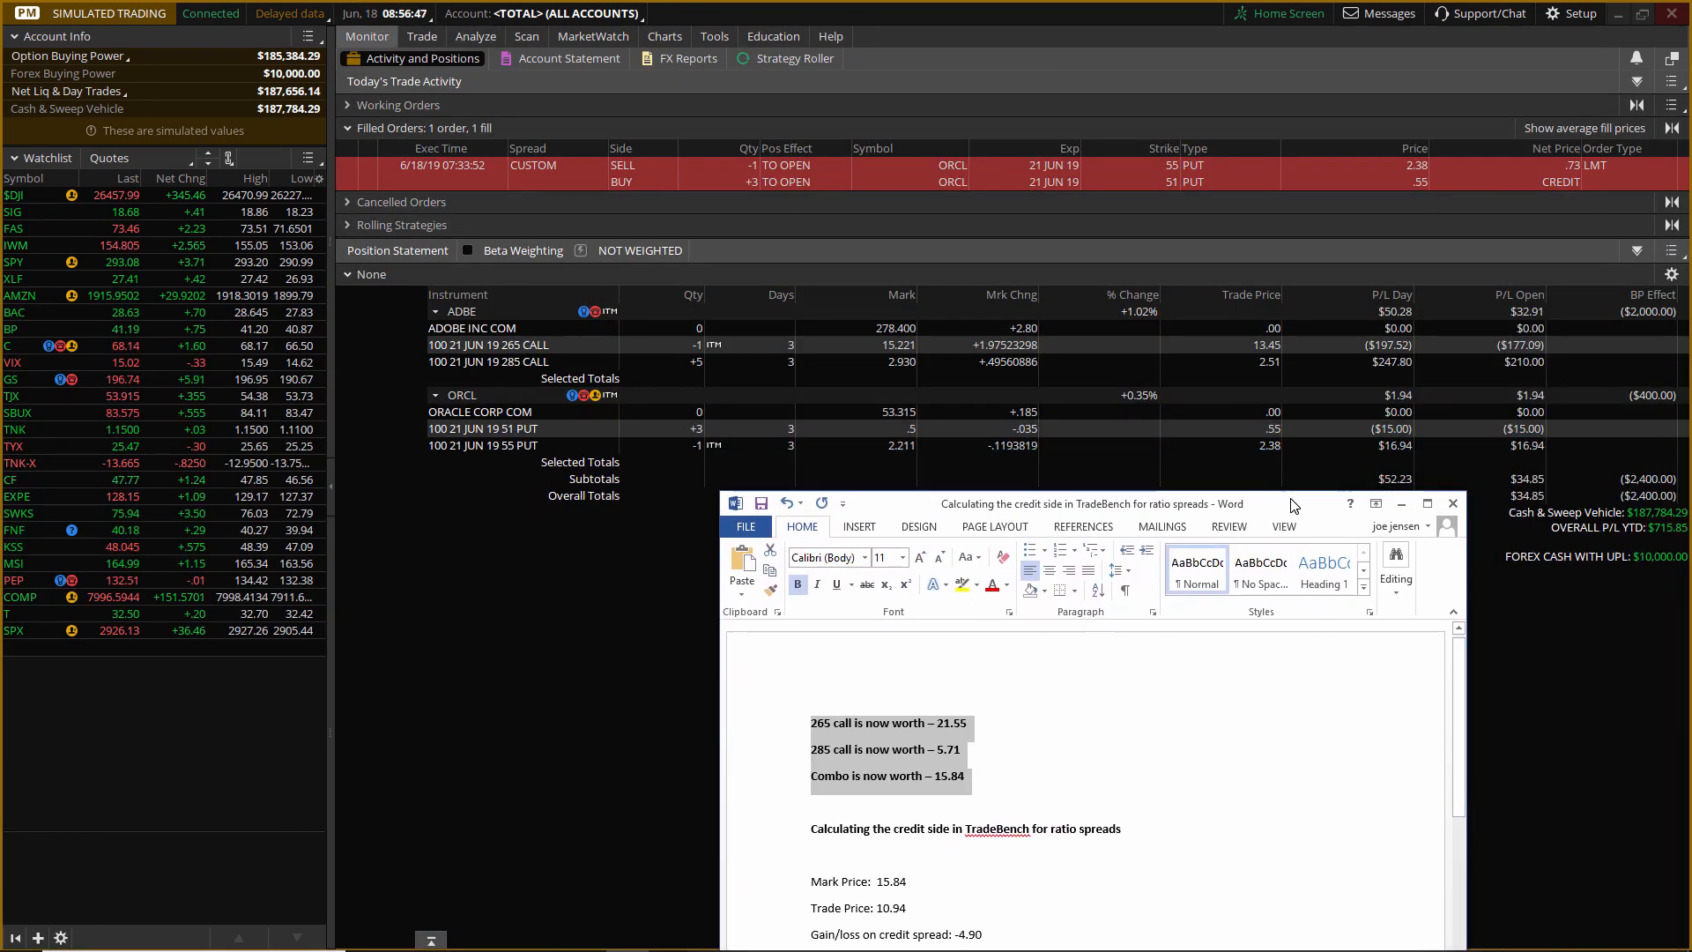
{"action": "left_click", "coordinate": [927, 719]}
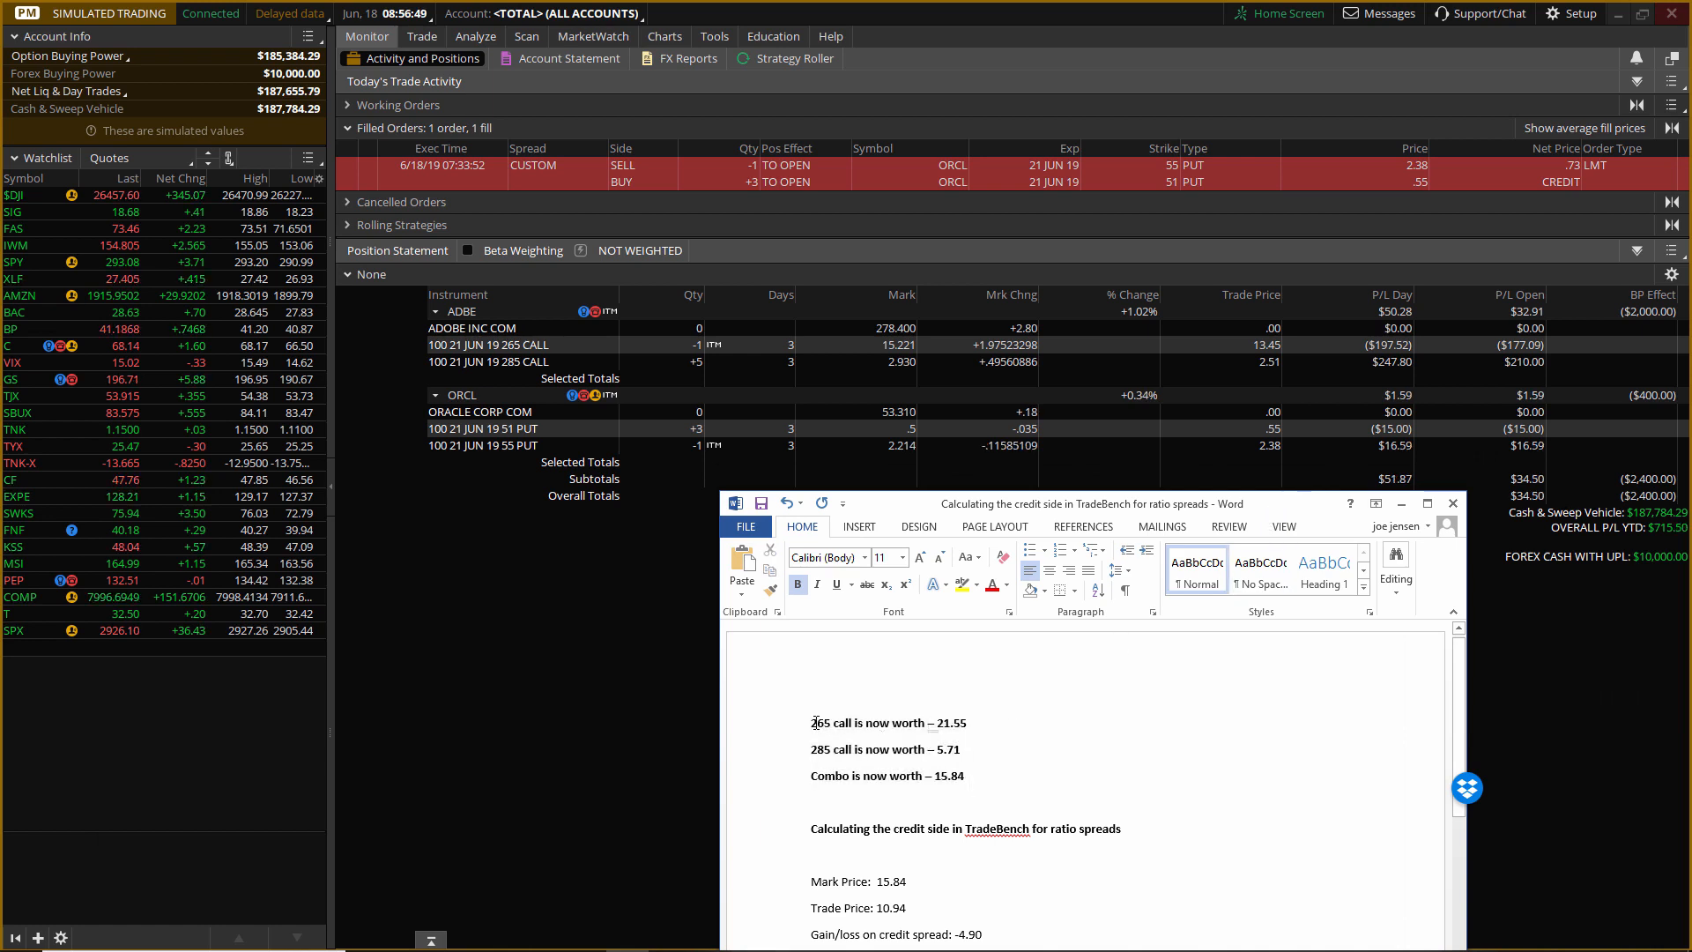
{"action": "left_click_drag", "start_coordinate": [811, 724], "coordinate": [969, 726]}
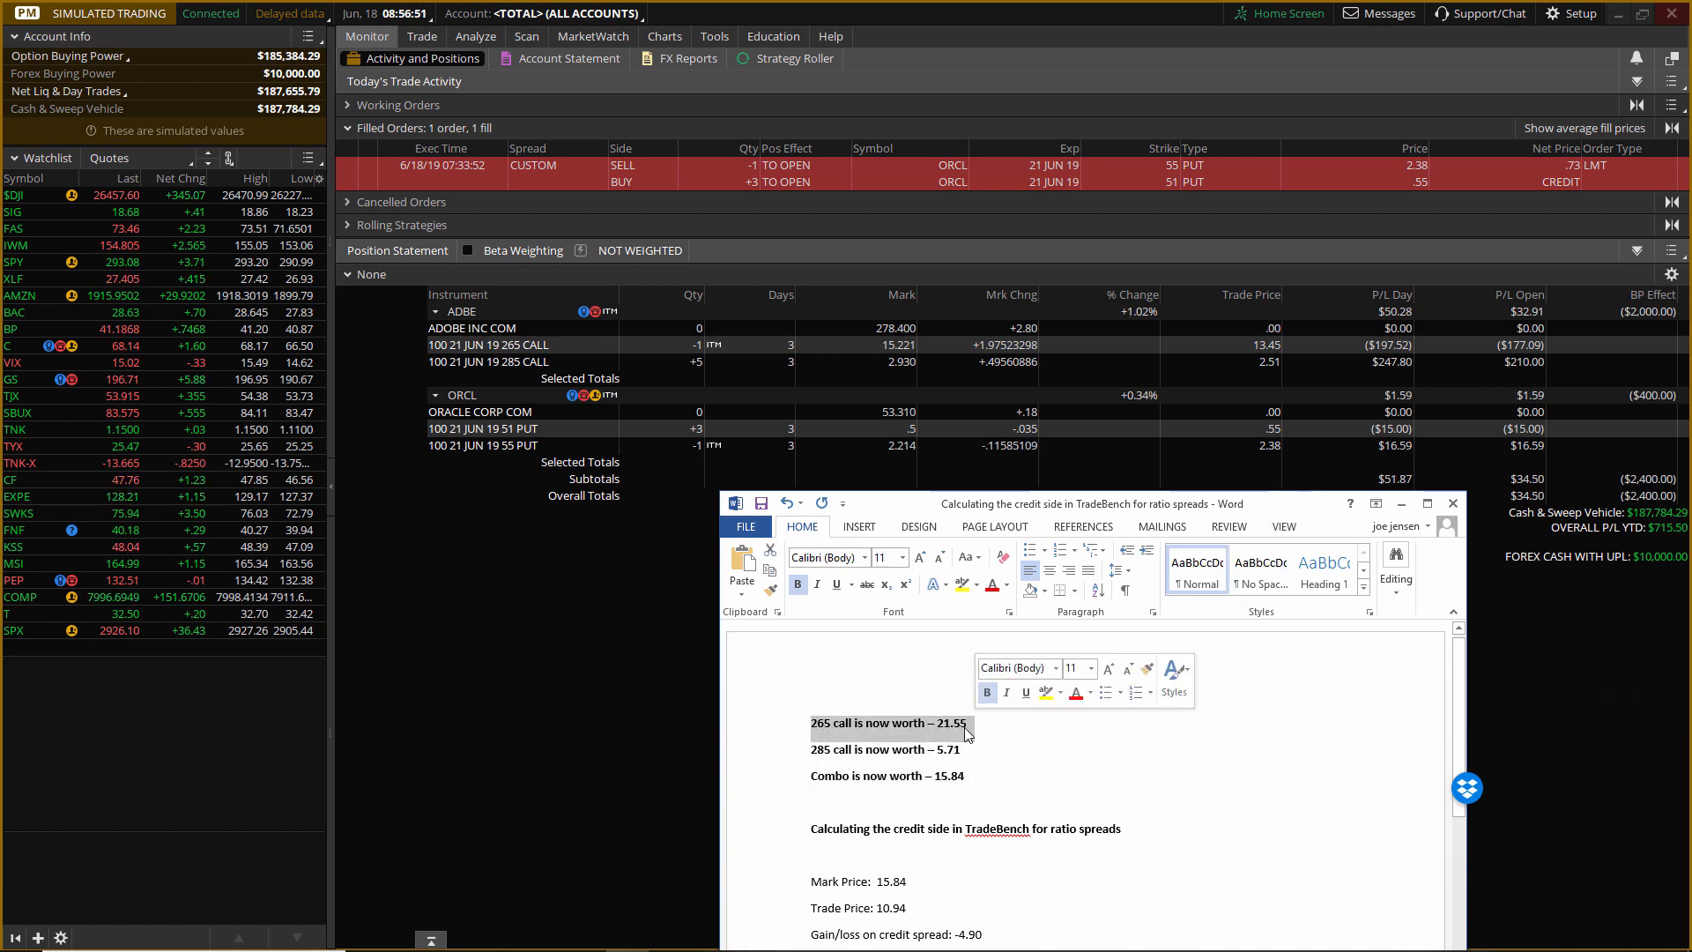
{"action": "type", "text": "51 put"}
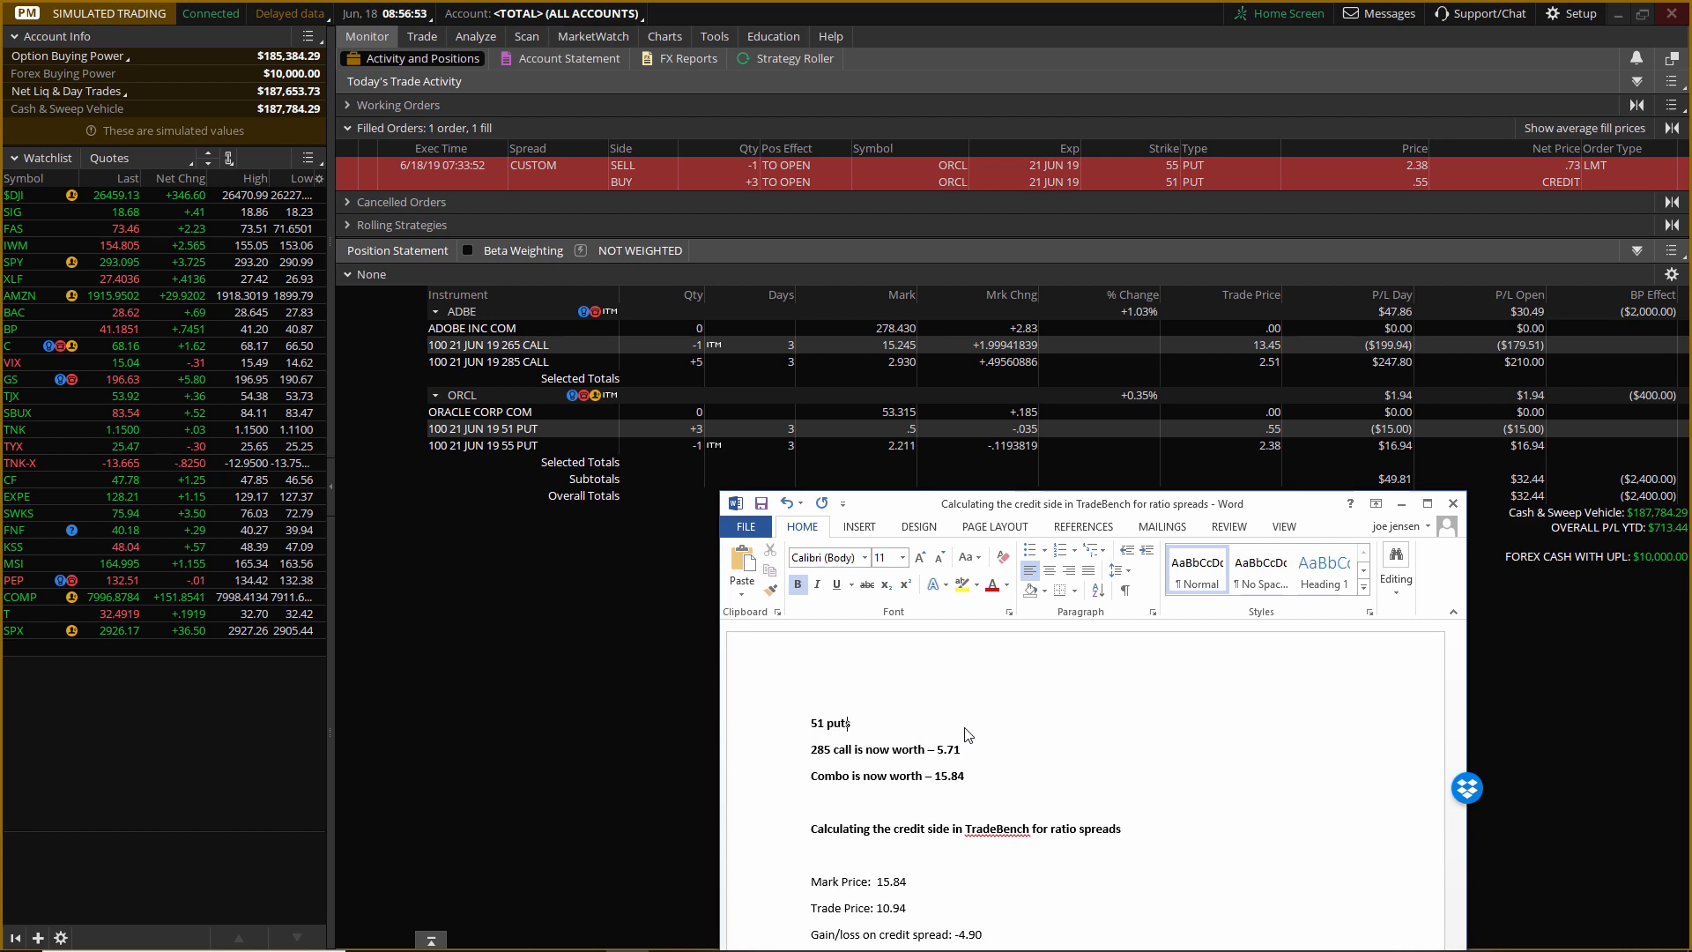
{"action": "type", "text": "s is"}
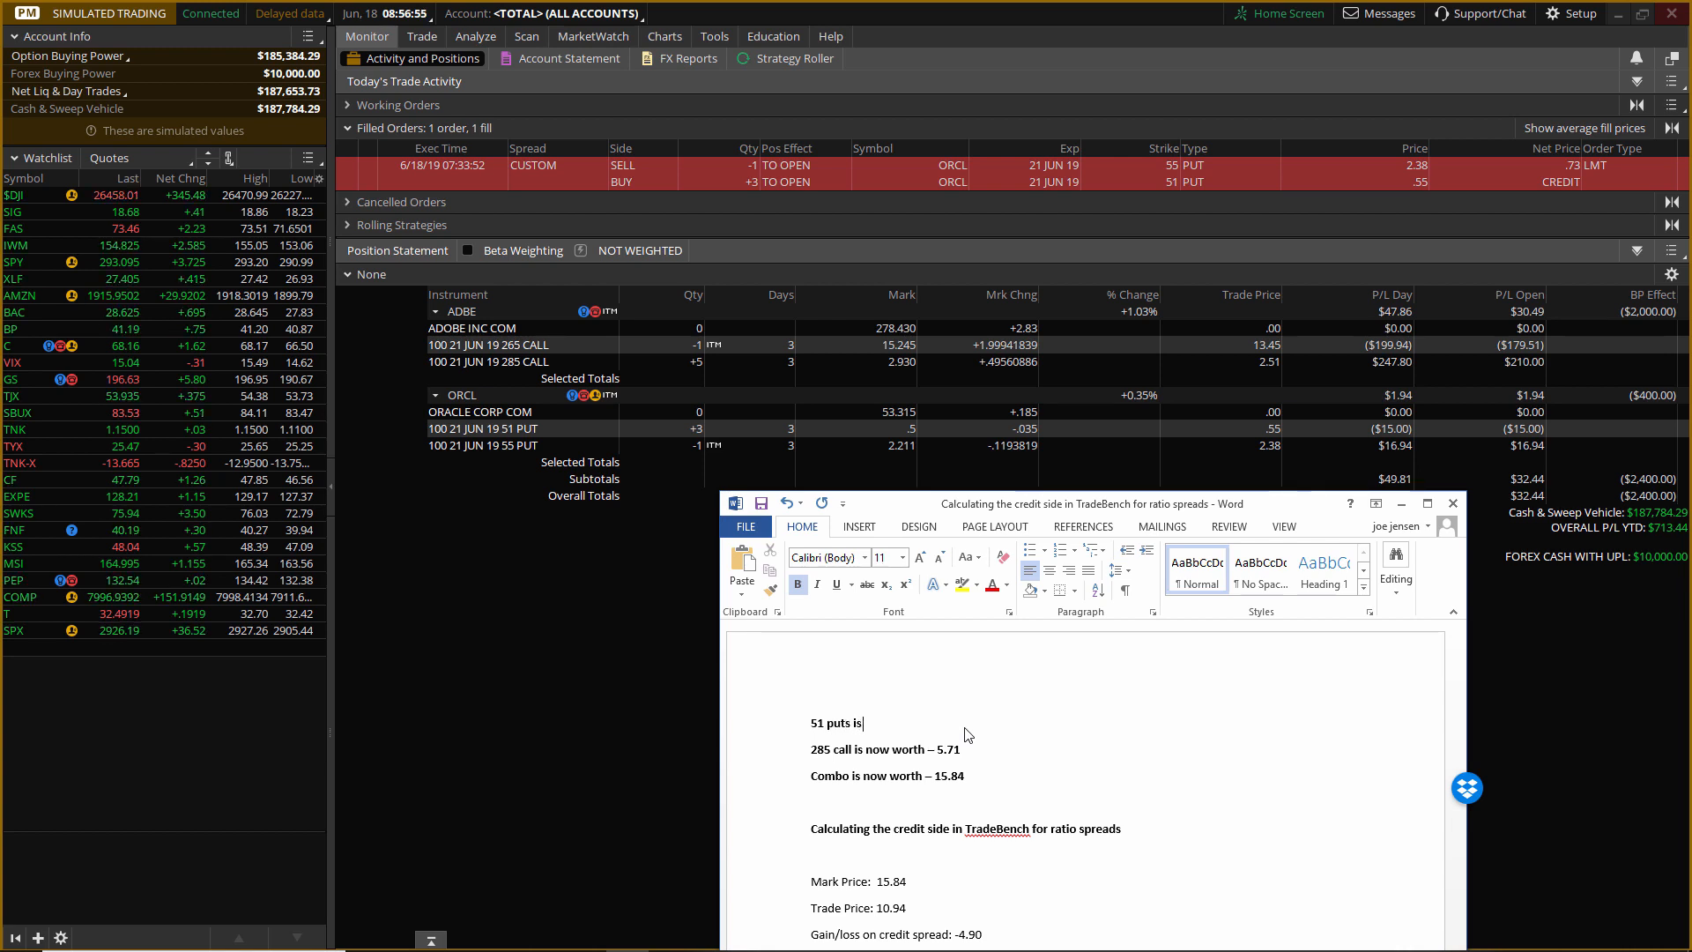
{"action": "type", "text": " now worth"}
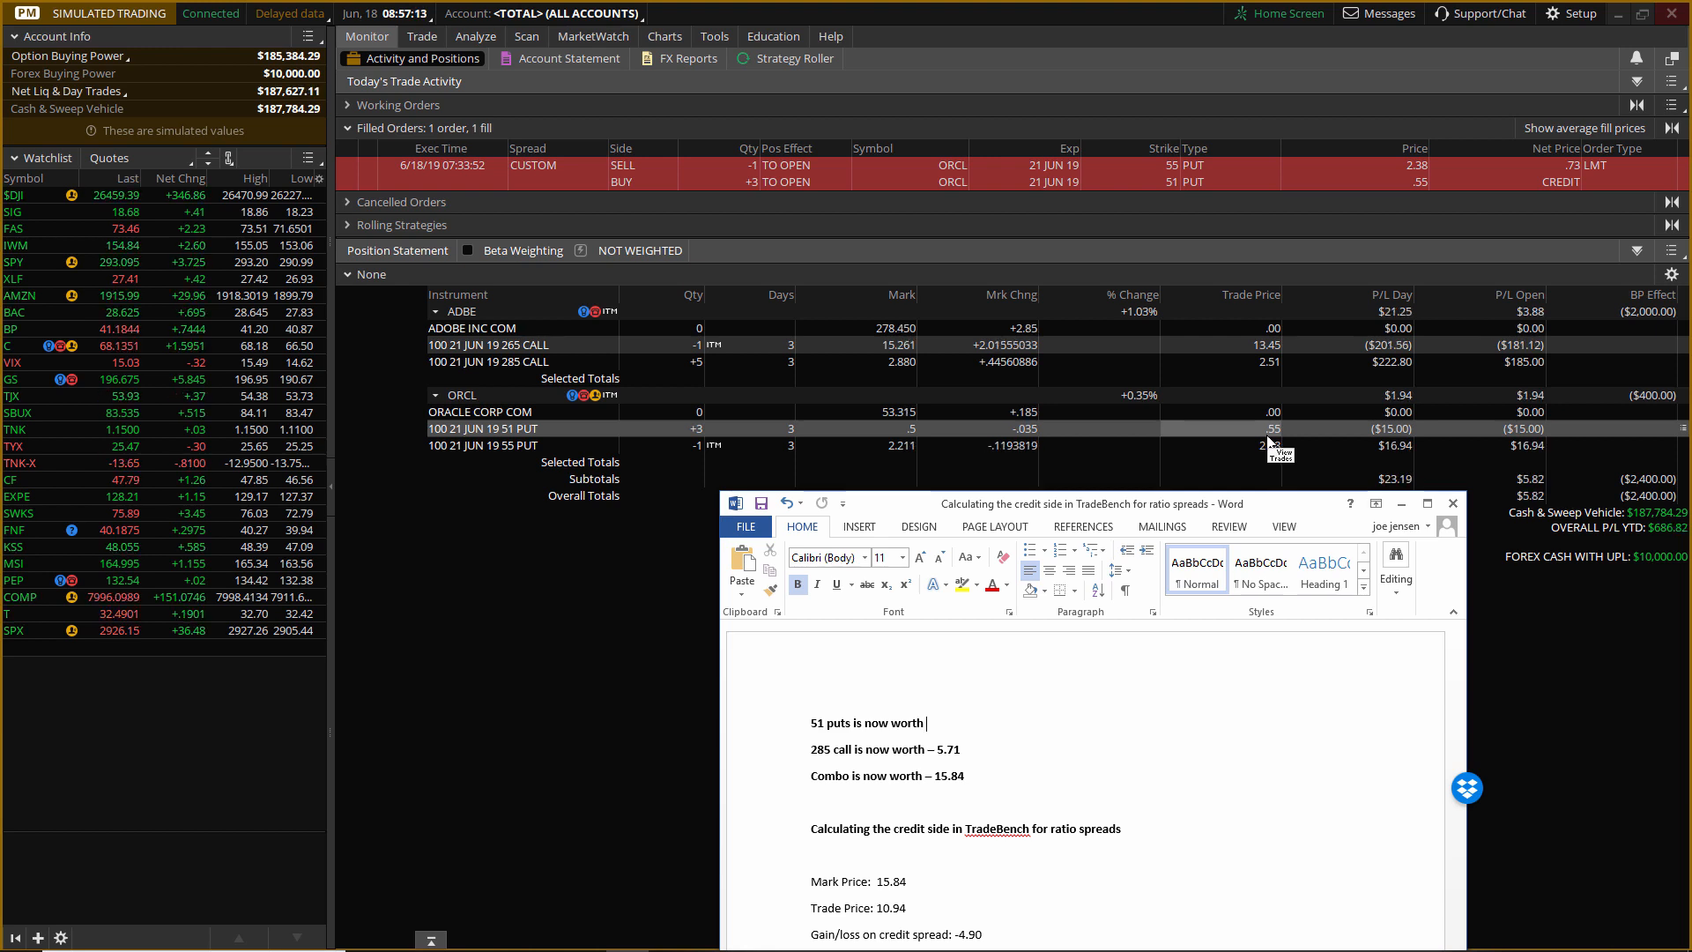
{"action": "type", "text": "1.27"}
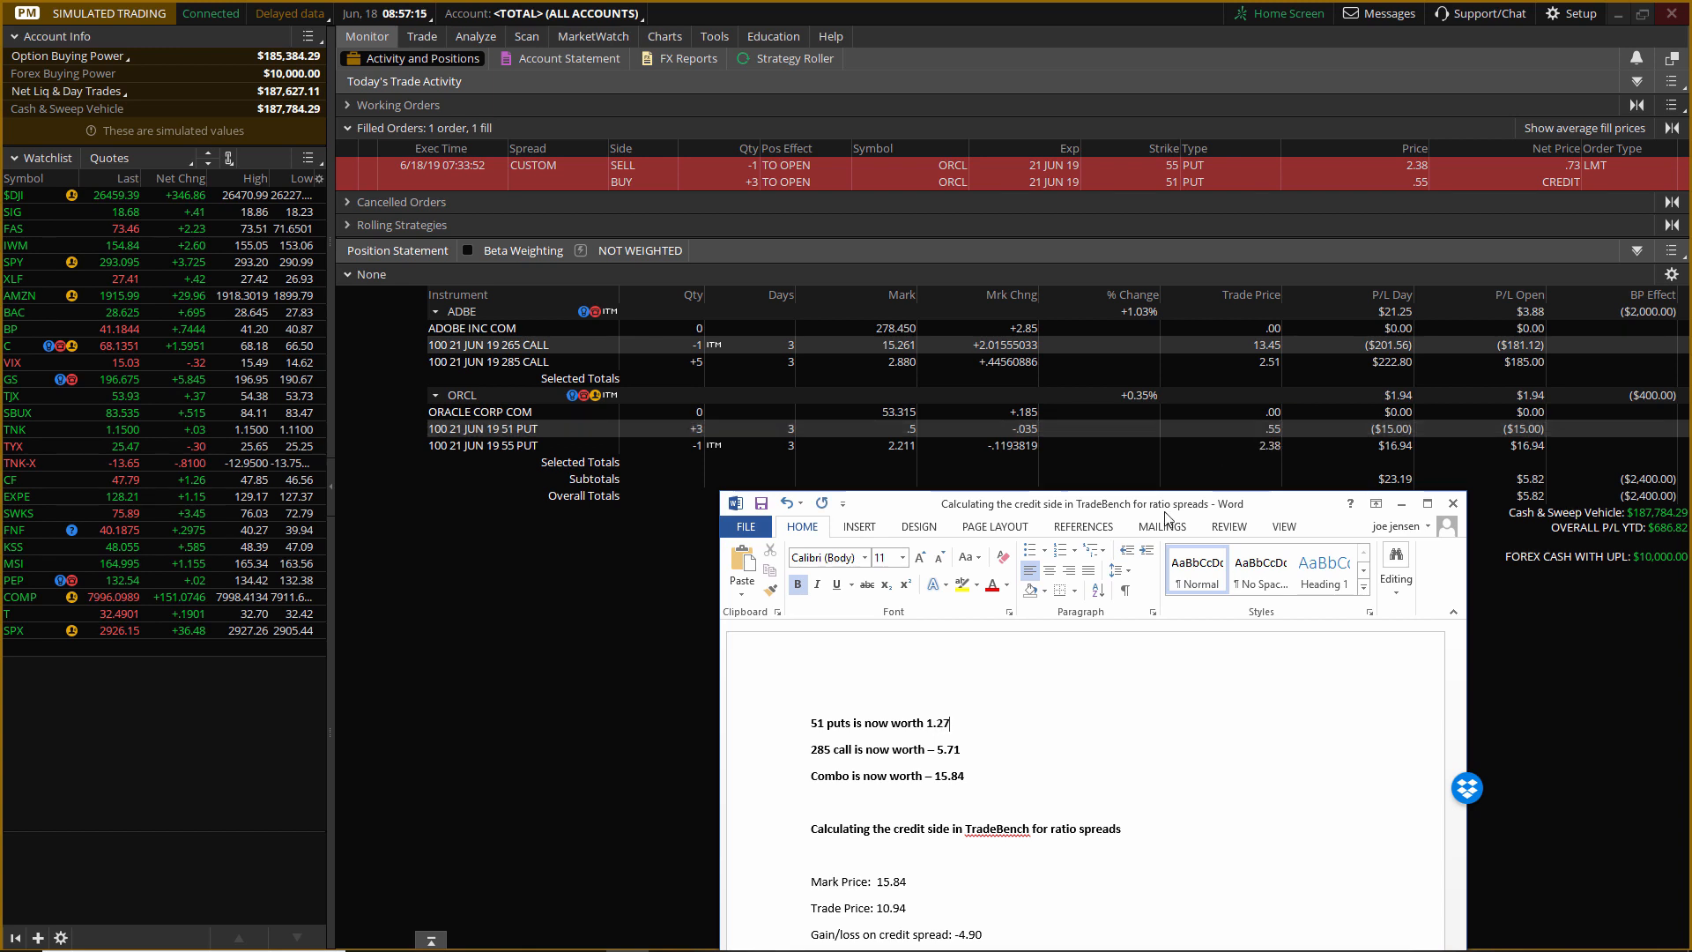
Replace the 285 call line in the Word document with "55 put is now worth 4.48".
{"action": "left_click_drag", "start_coordinate": [810, 750], "coordinate": [950, 750]}
{"action": "type", "text": "55 "}
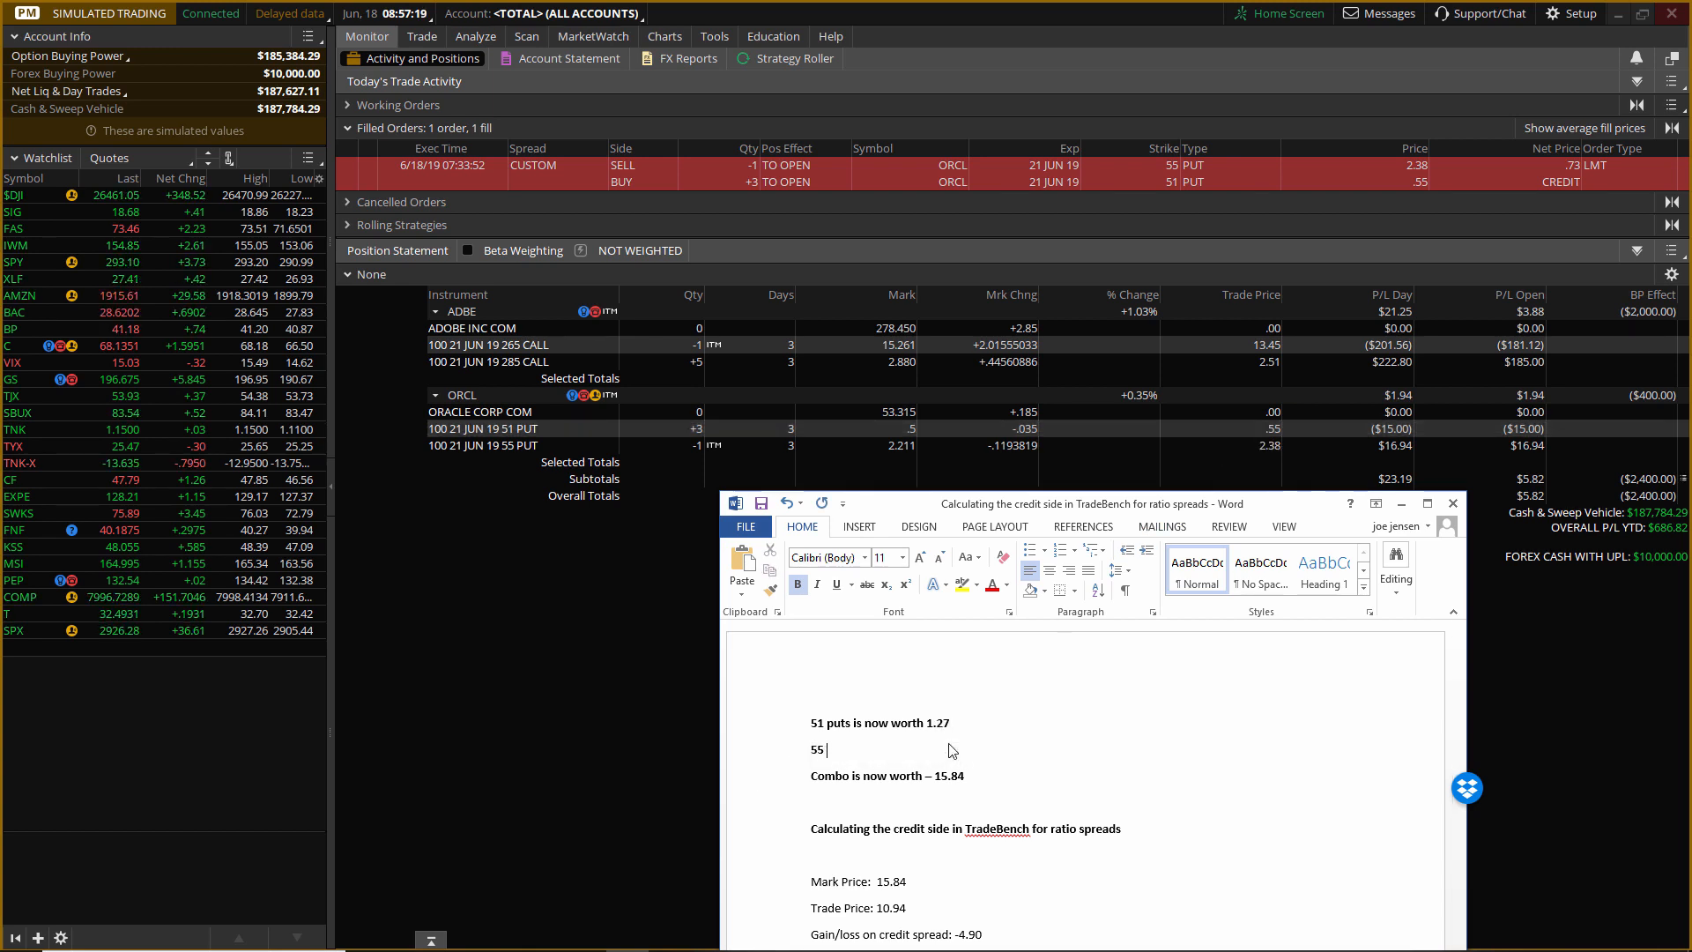
{"action": "type", "text": "put is now worth"}
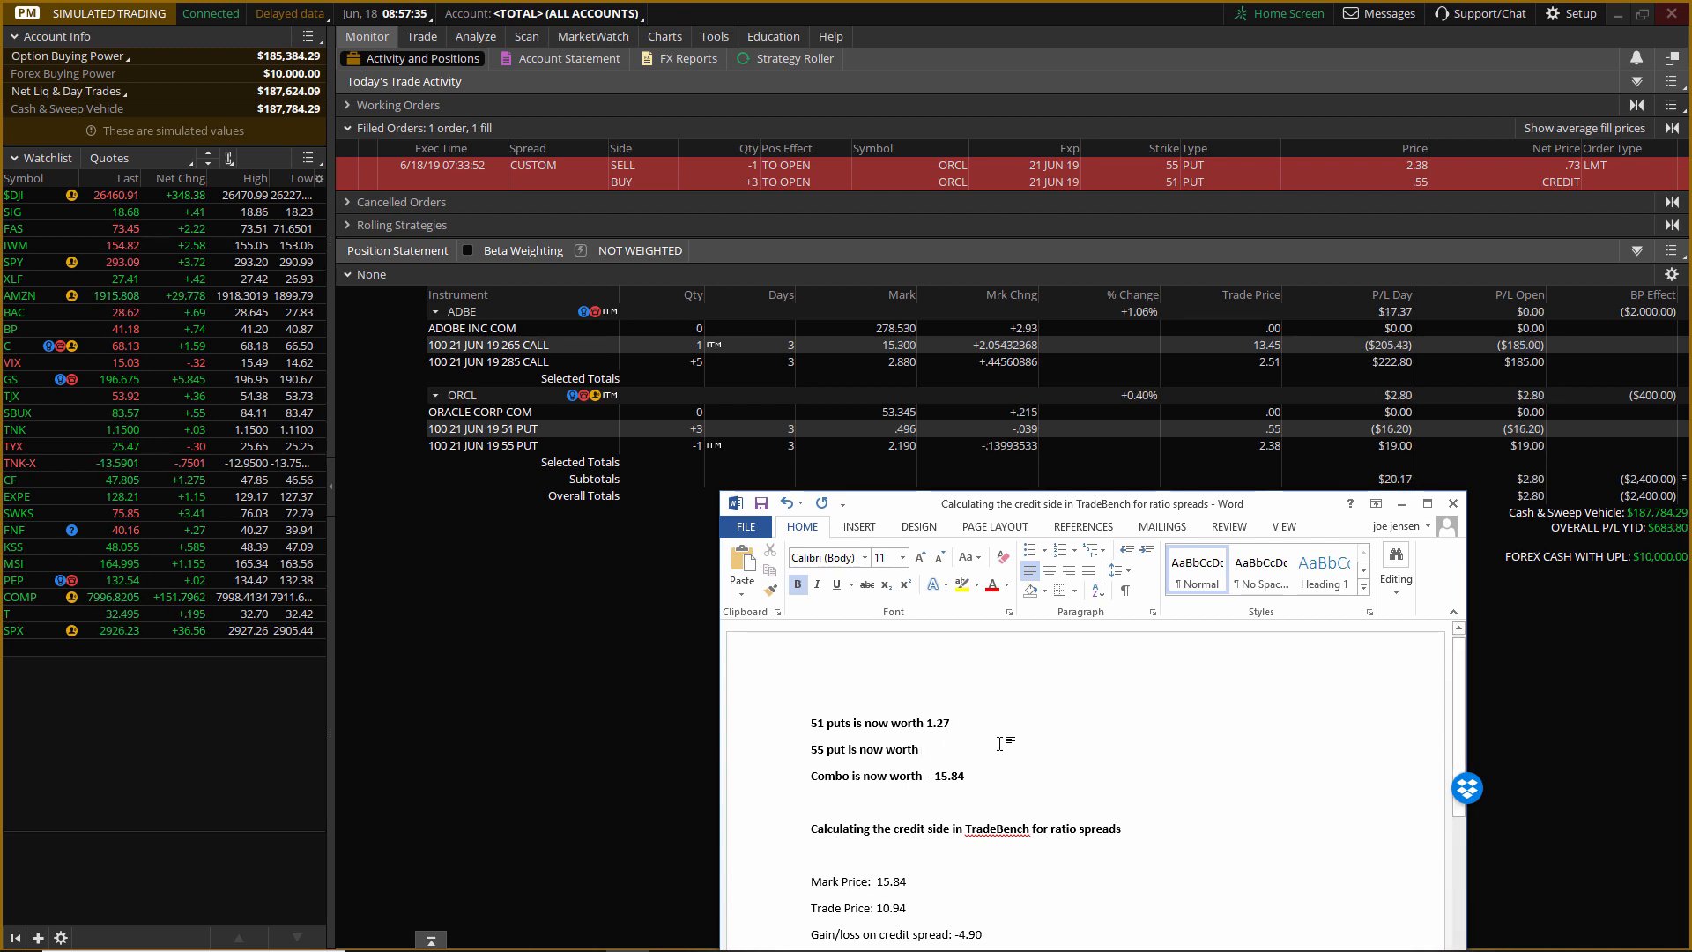
{"action": "type", "text": "4.48"}
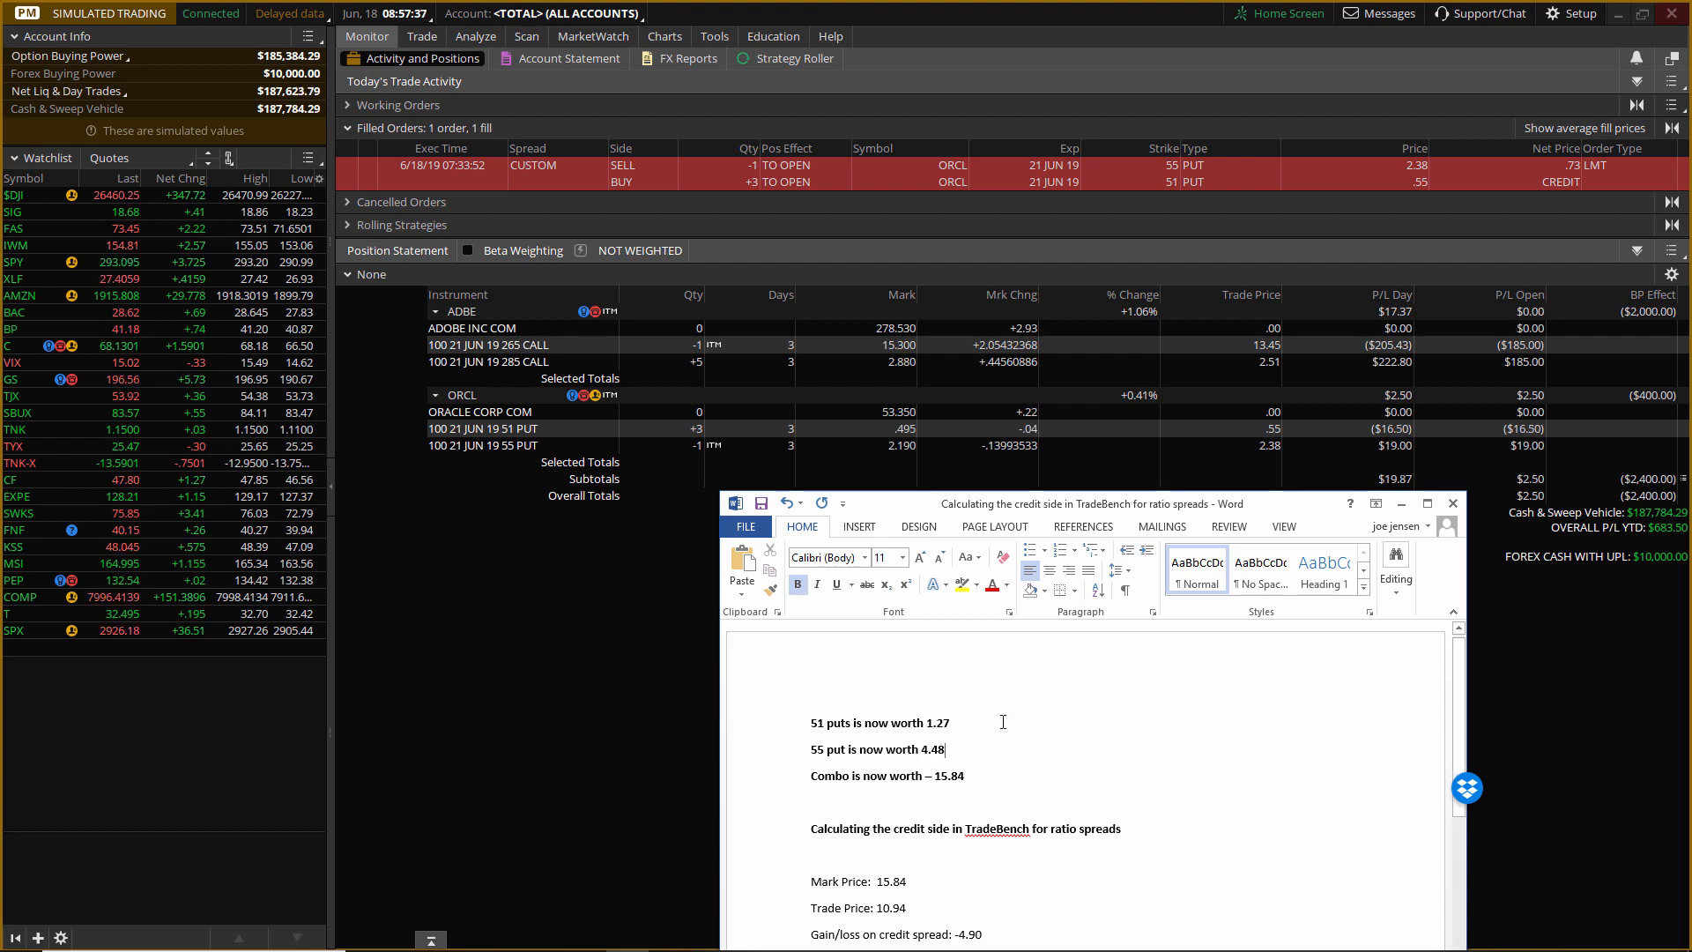
Change the combo line in the Word notes to "Combo is now worth -3.20".
{"action": "left_click", "coordinate": [966, 779]}
{"action": "key", "text": "BackSpace"}
{"action": "key", "text": "BackSpace"}
{"action": "key", "text": "BackSpace"}
{"action": "key", "text": "BackSpace"}
{"action": "key", "text": "BackSpace"}
{"action": "key", "text": "BackSpace"}
{"action": "key", "text": "BackSpace"}
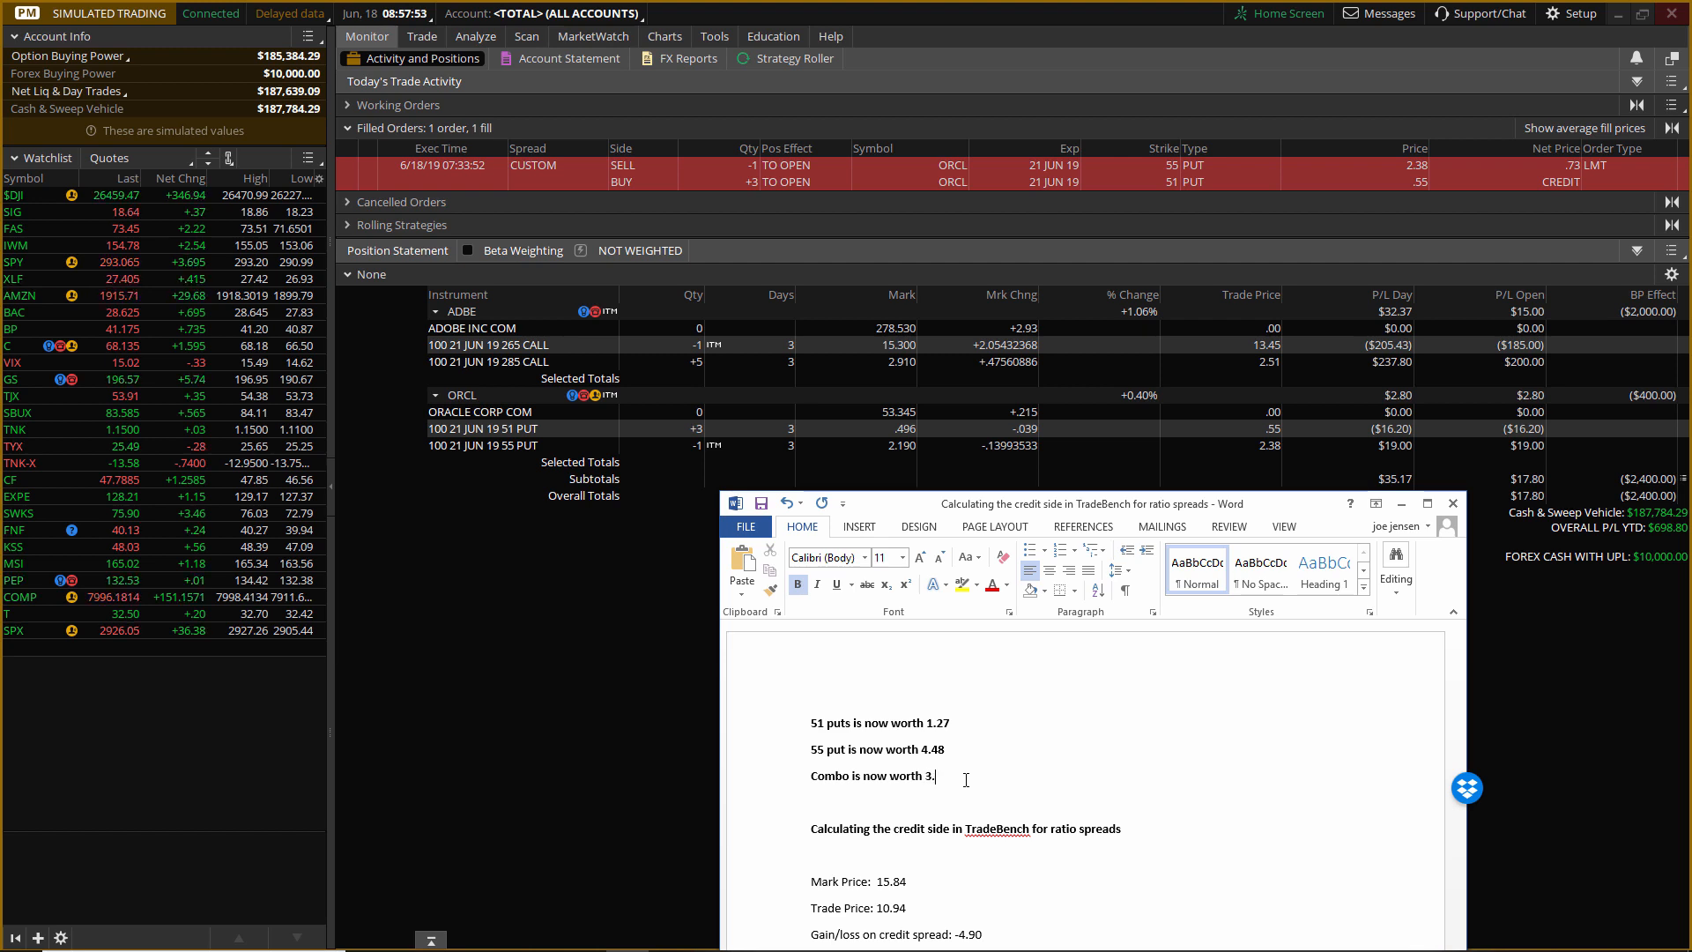
{"action": "type", "text": "20"}
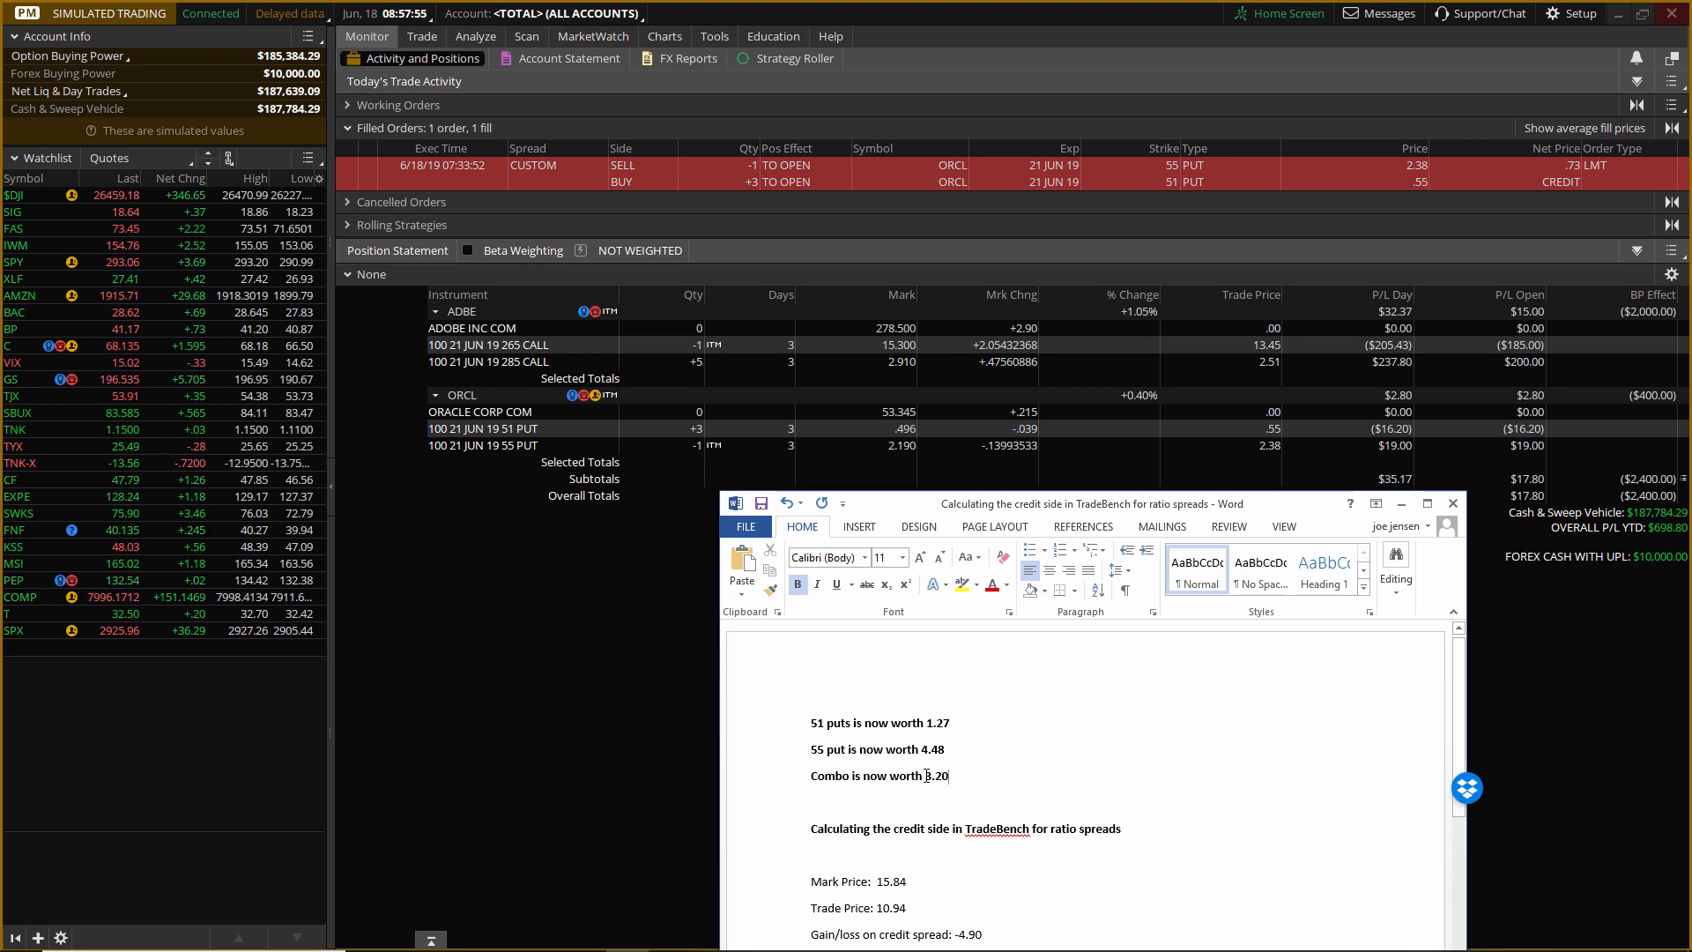
{"action": "left_click", "coordinate": [926, 776]}
{"action": "type", "text": "-"}
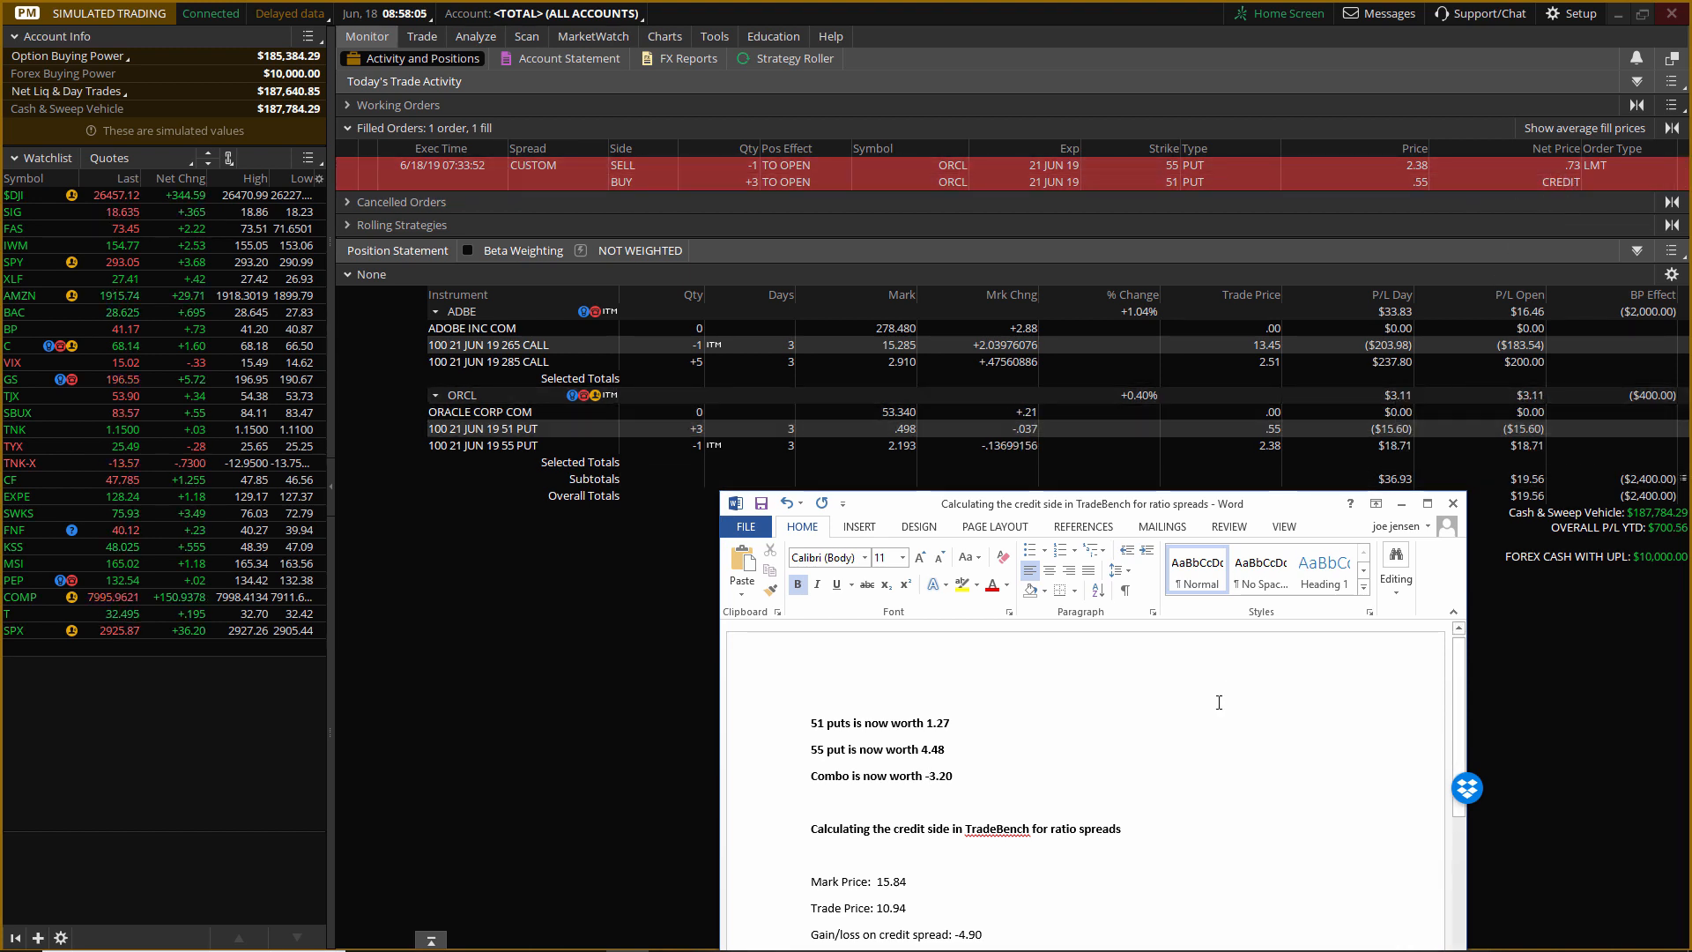
{"action": "scroll", "coordinate": [1219, 702], "scroll_direction": "down", "scroll_amount": 1}
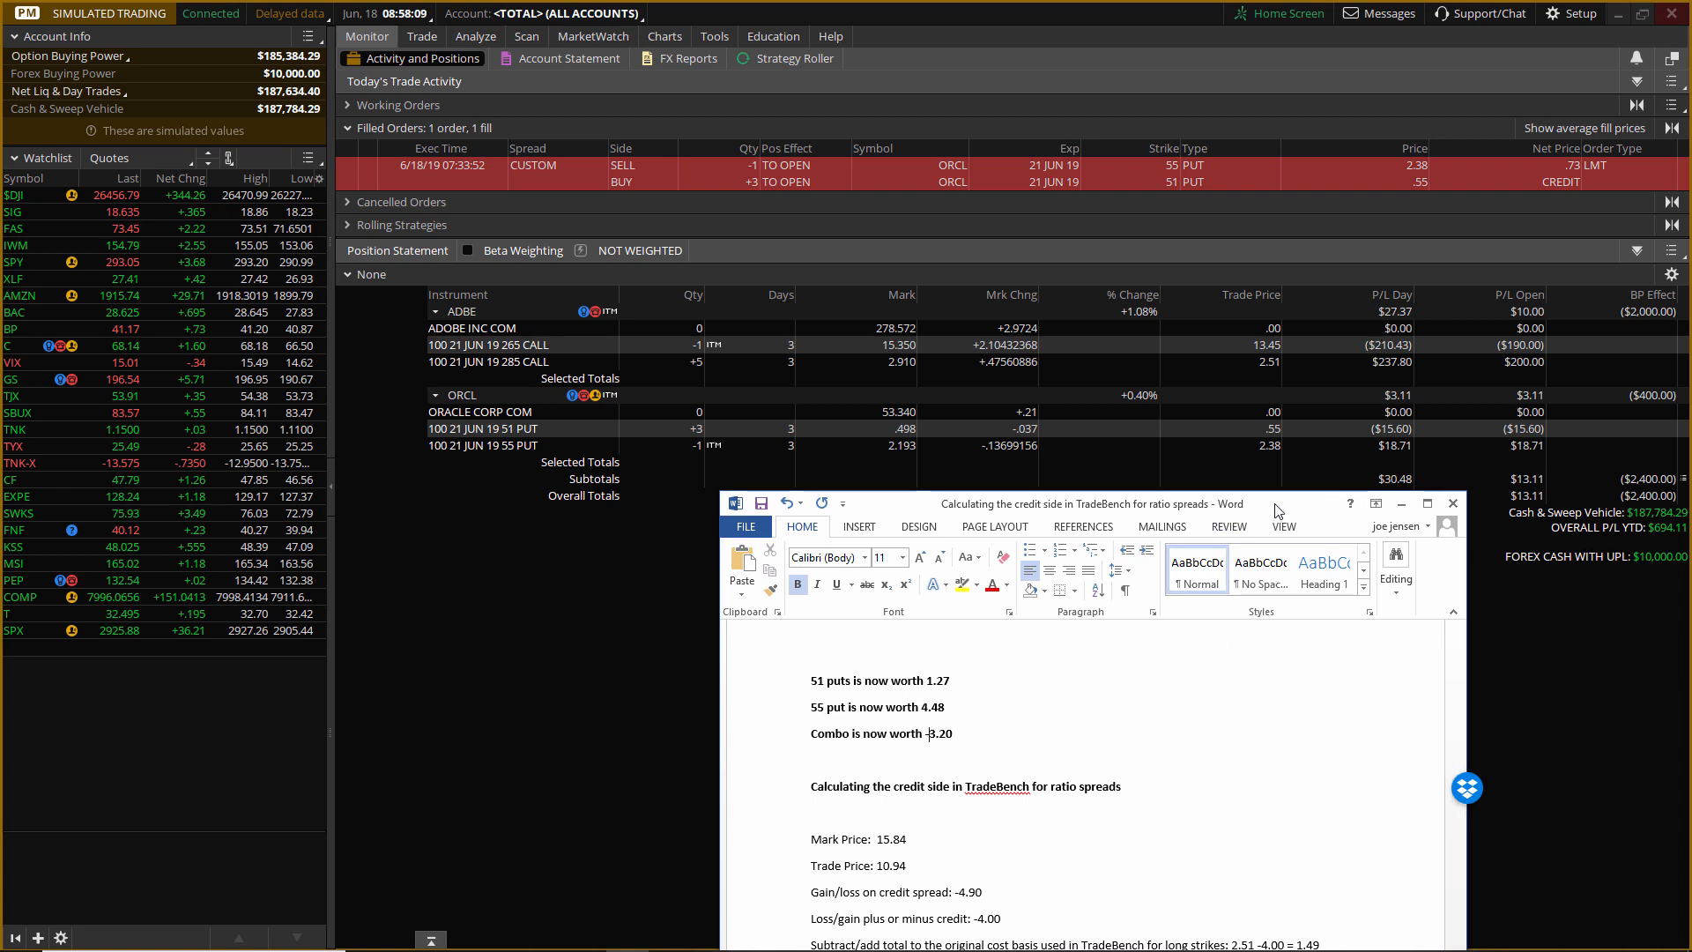
{"action": "left_click_drag", "start_coordinate": [1275, 513], "coordinate": [1271, 499]}
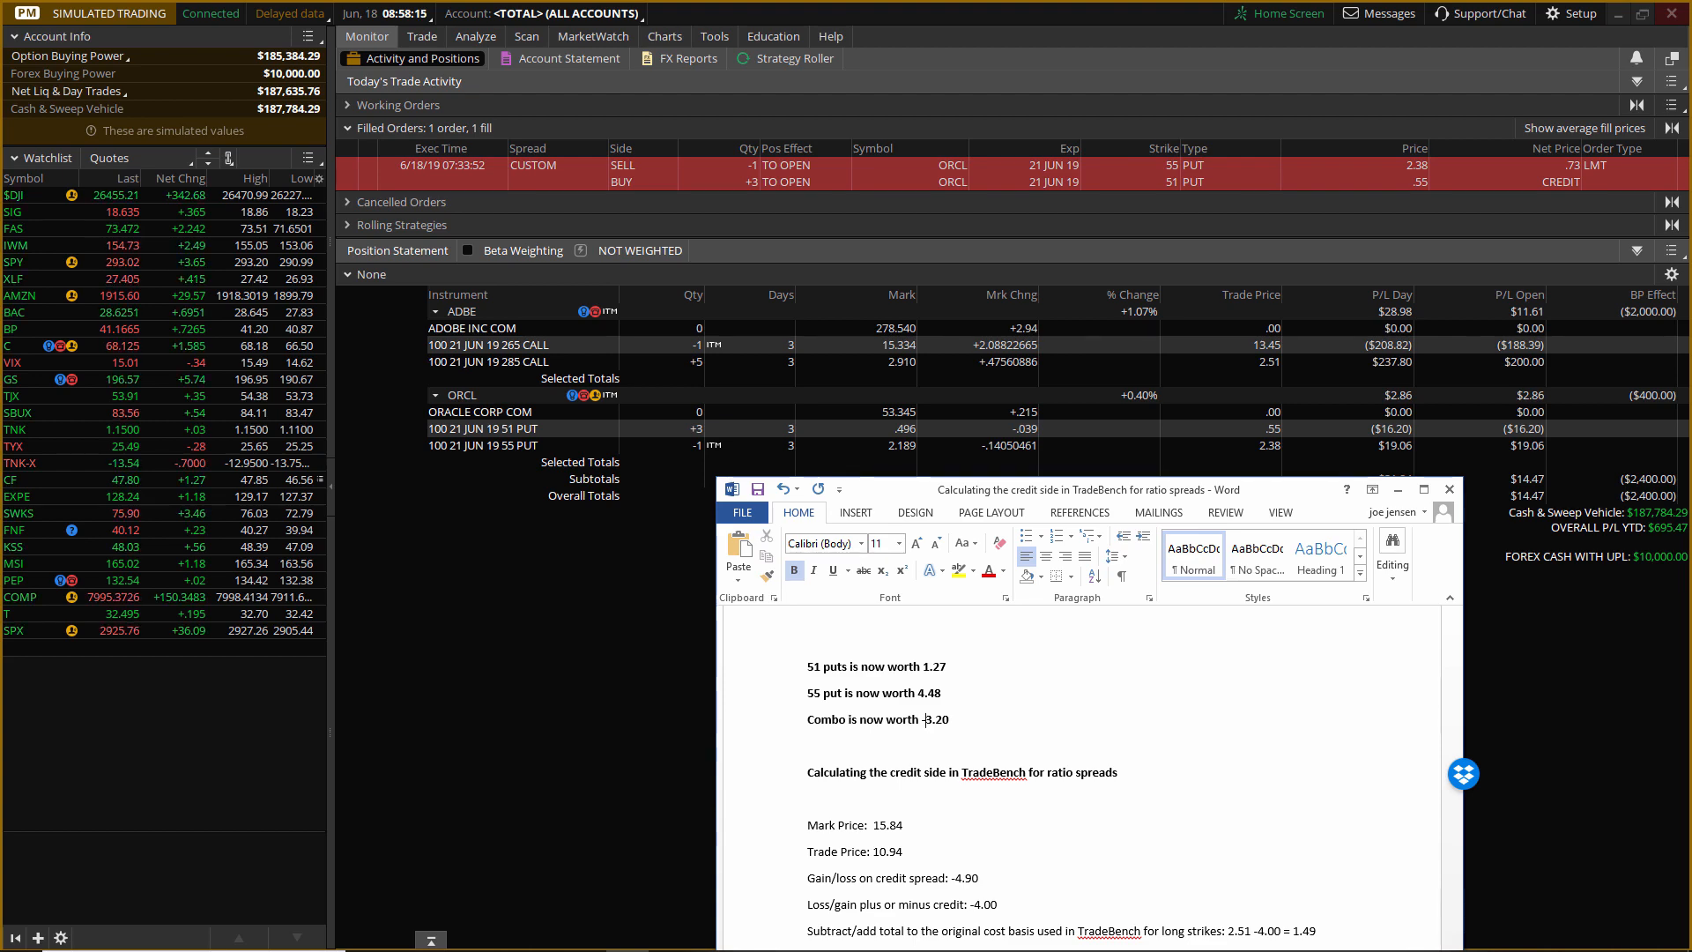
Switch to TradeBench, start an exit order for the ORCL put ratio backspread and set its order quantity to 2.
{"action": "key", "text": "alt+Tab"}
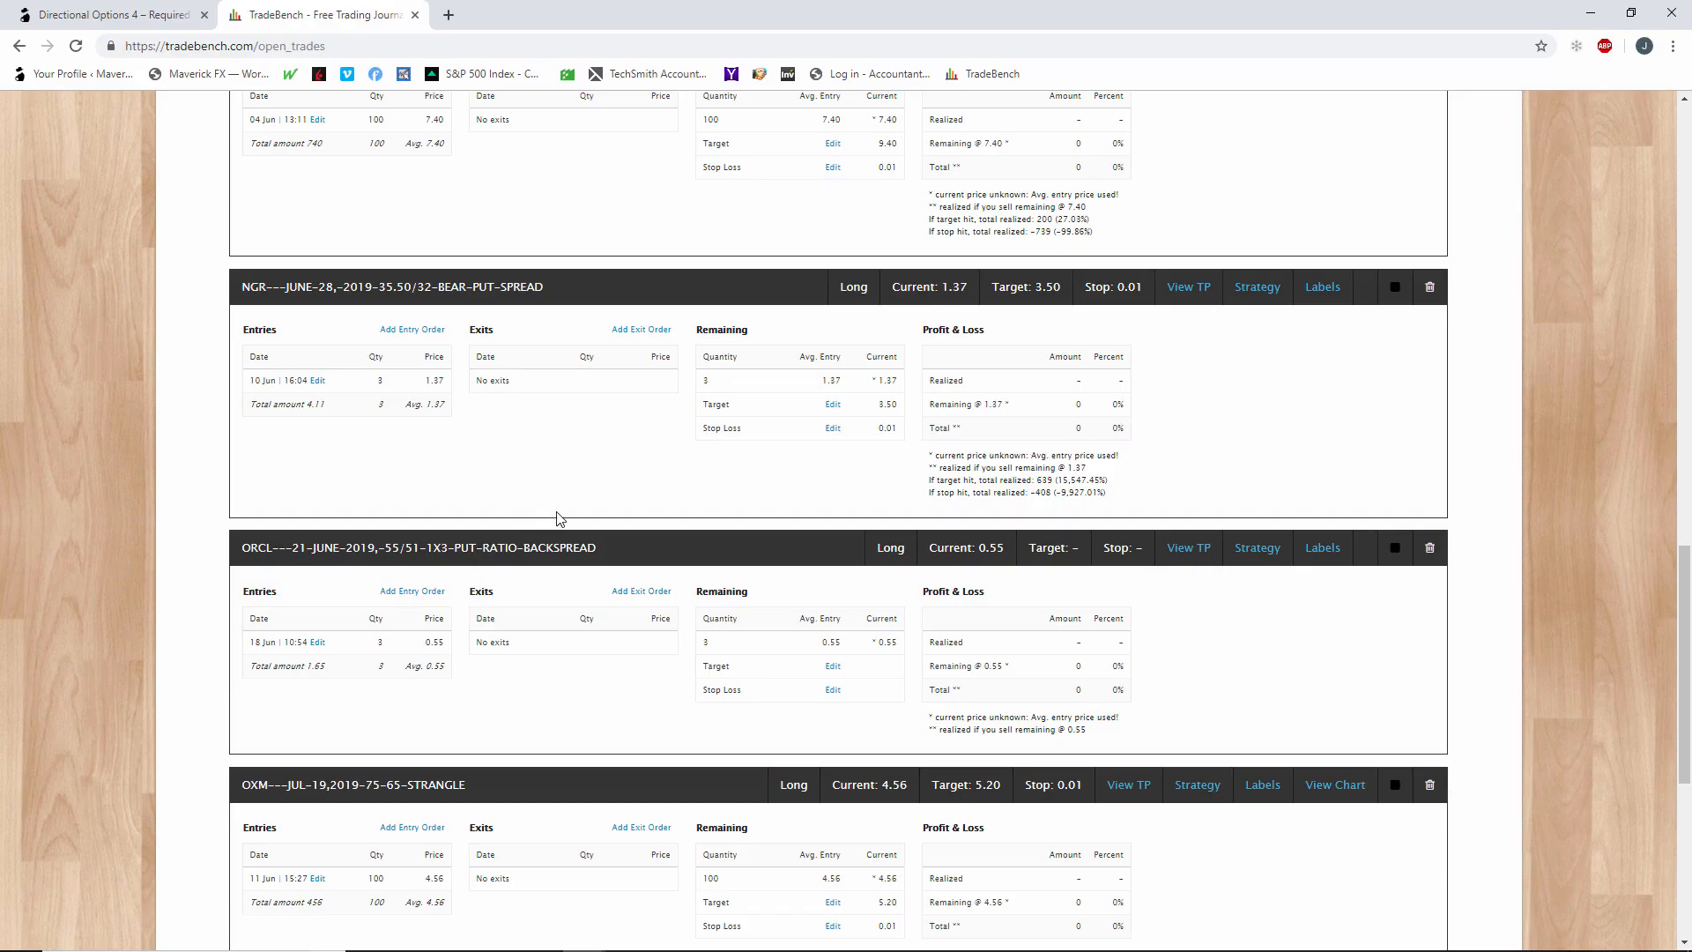
{"action": "scroll", "coordinate": [556, 518], "scroll_direction": "down", "scroll_amount": 2}
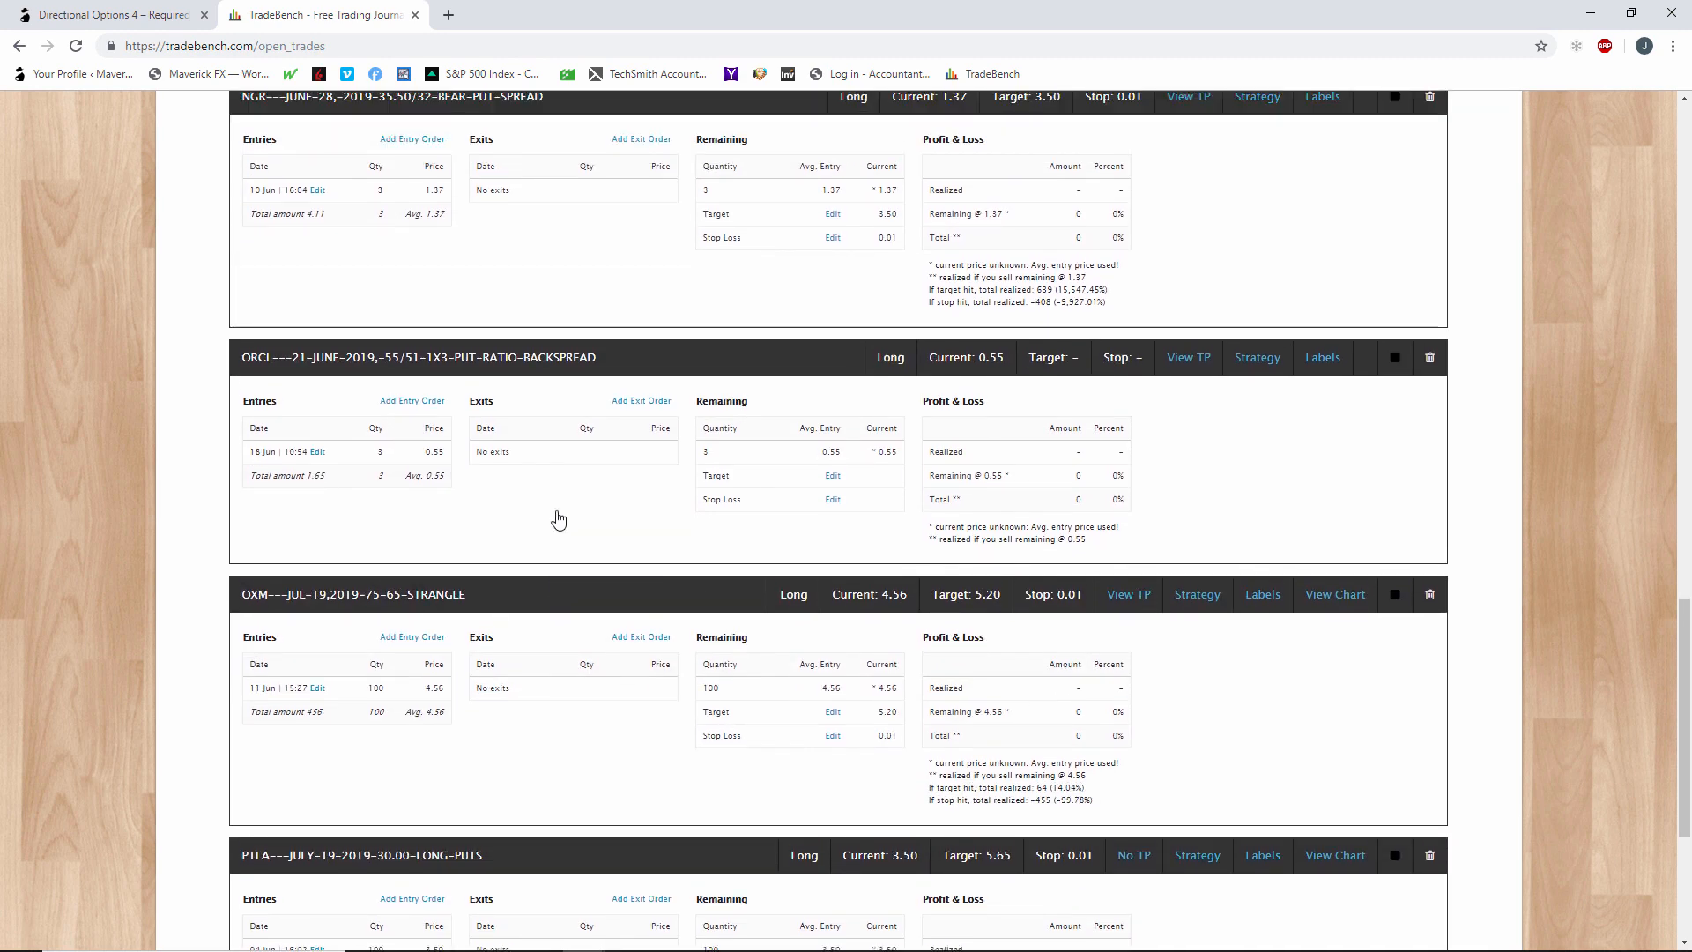
{"action": "left_click", "coordinate": [628, 416]}
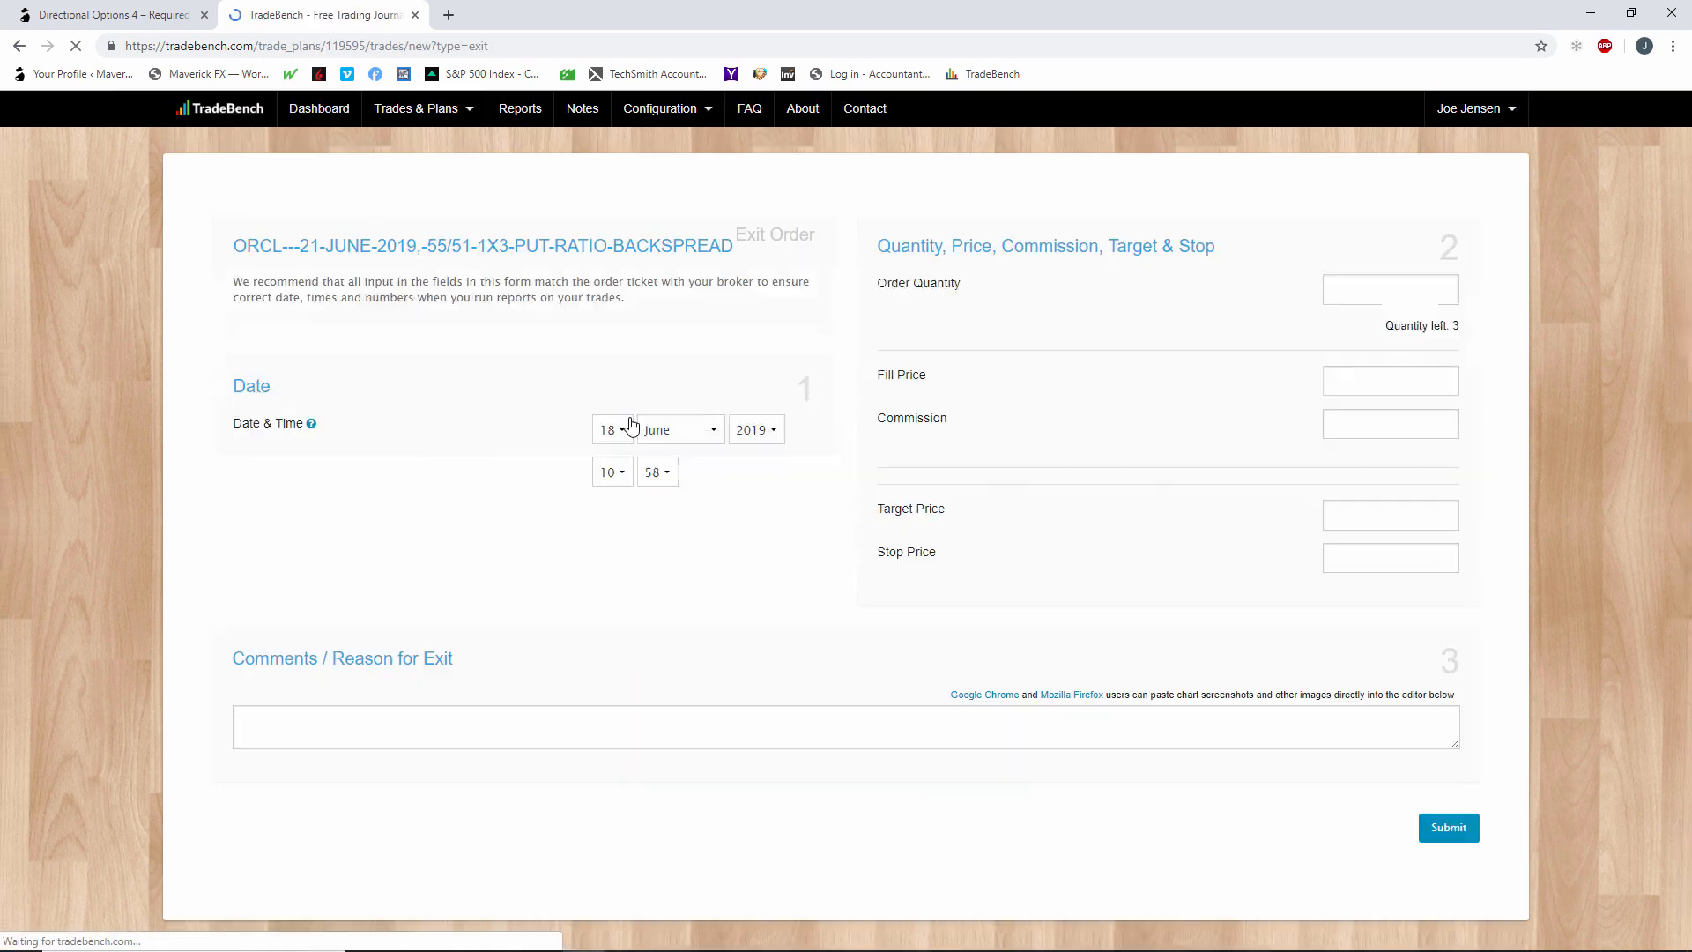
{"action": "left_click", "coordinate": [1394, 289]}
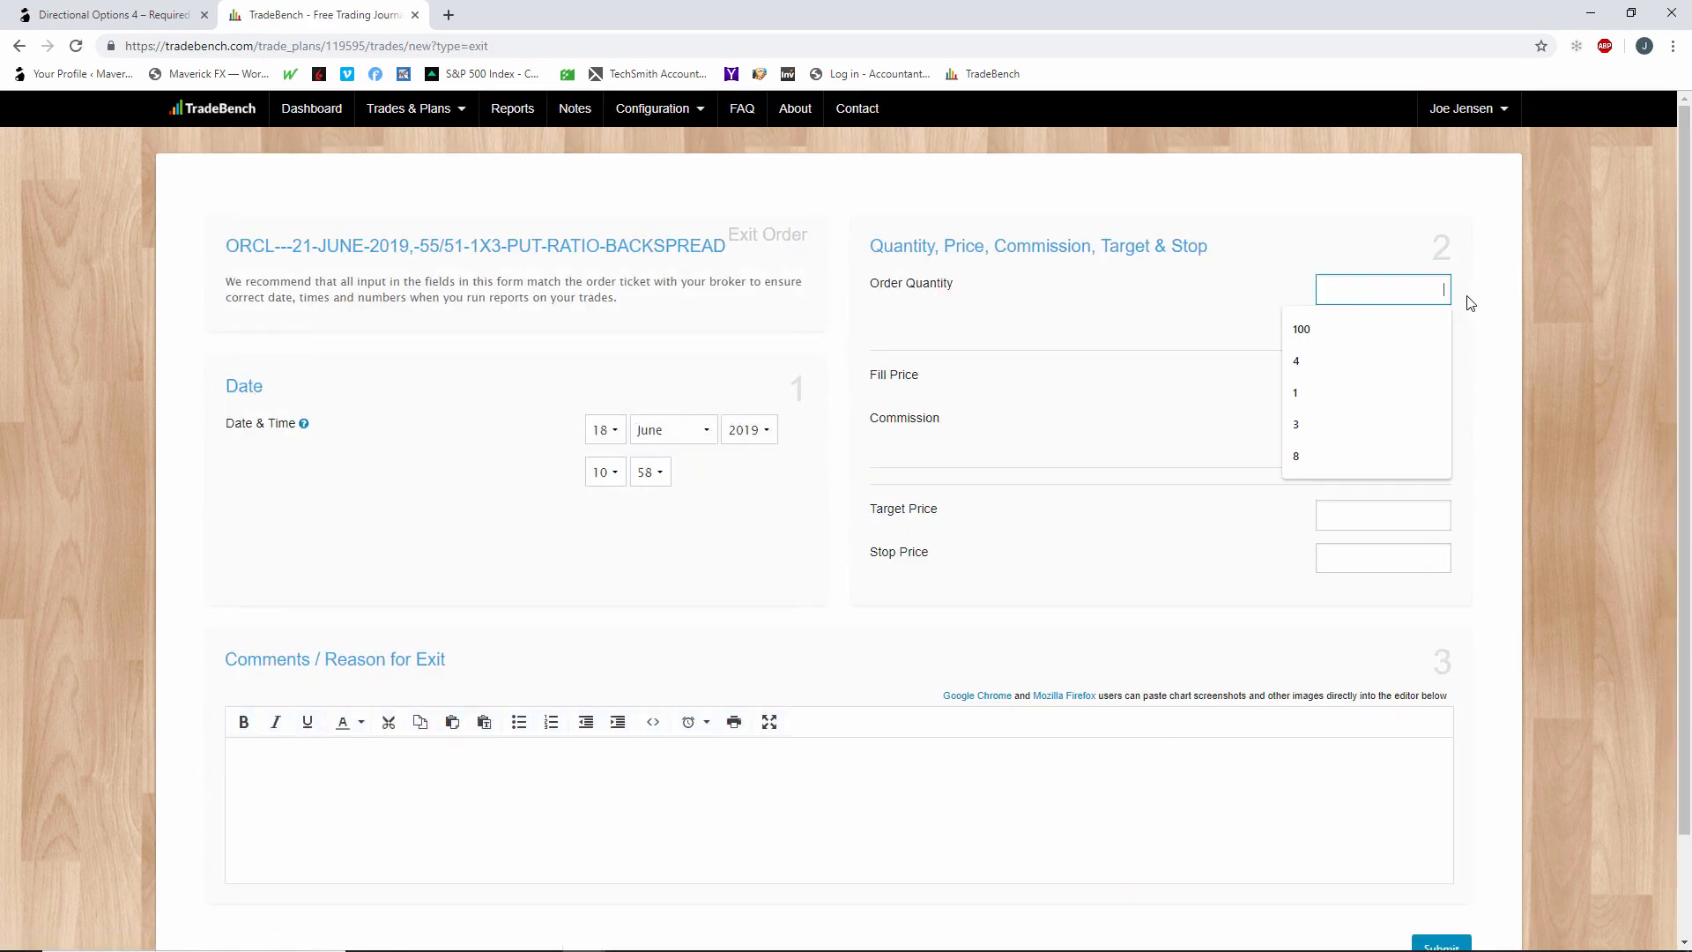
{"action": "left_click", "coordinate": [1285, 292]}
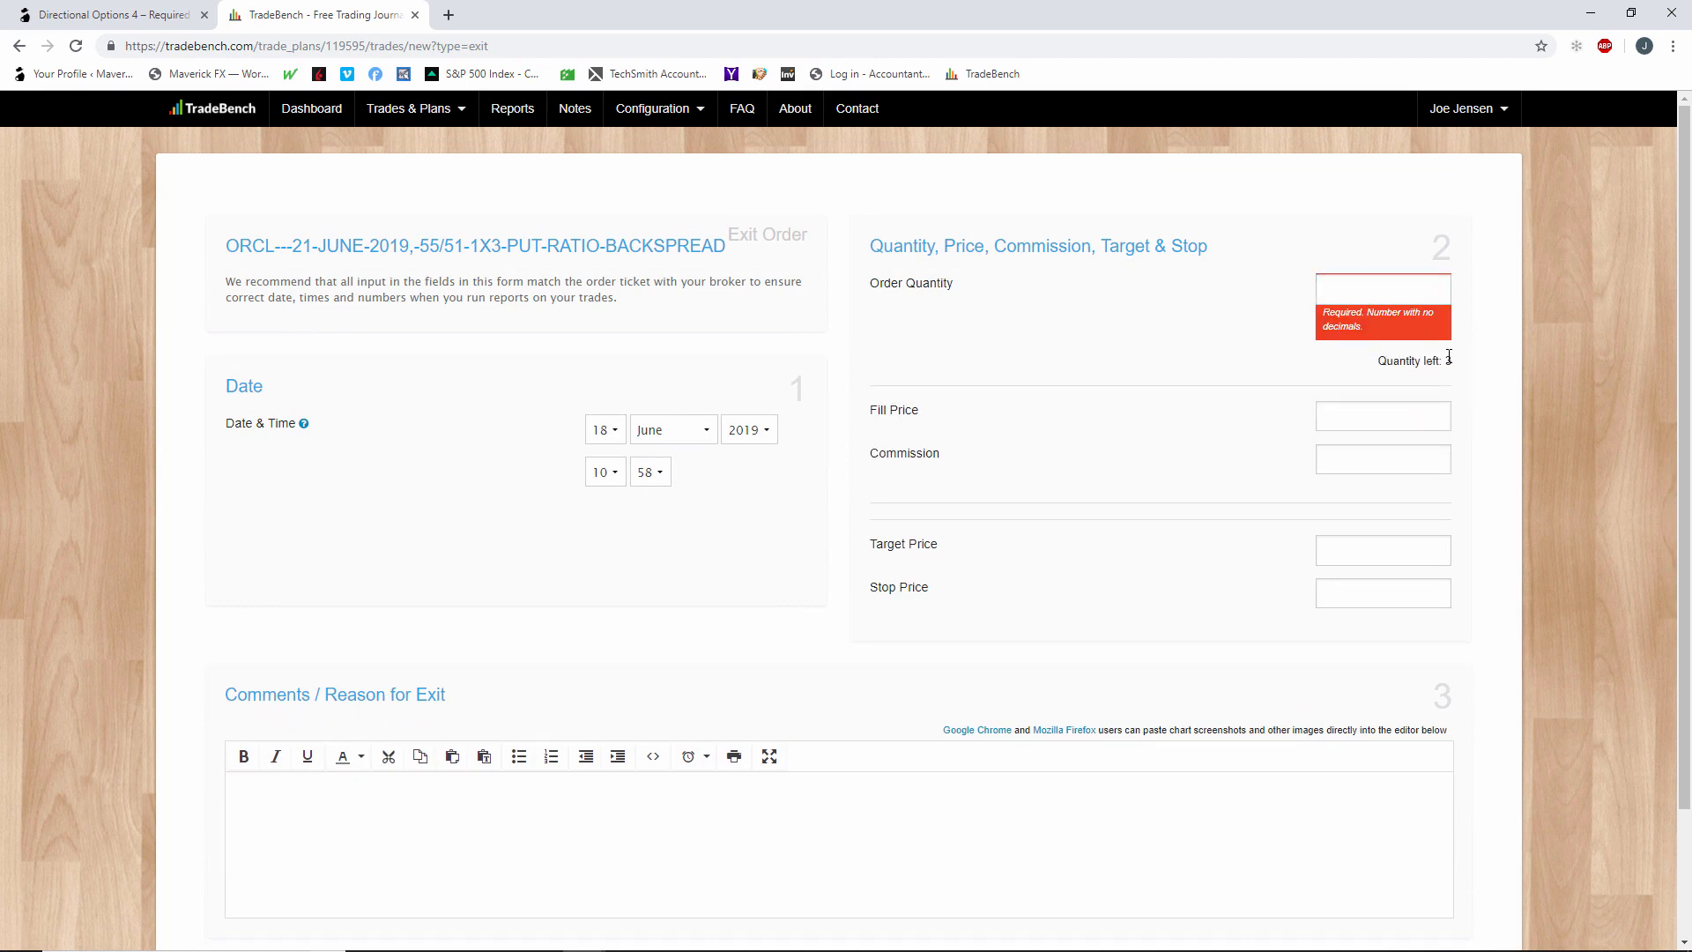
{"action": "left_click", "coordinate": [1424, 298]}
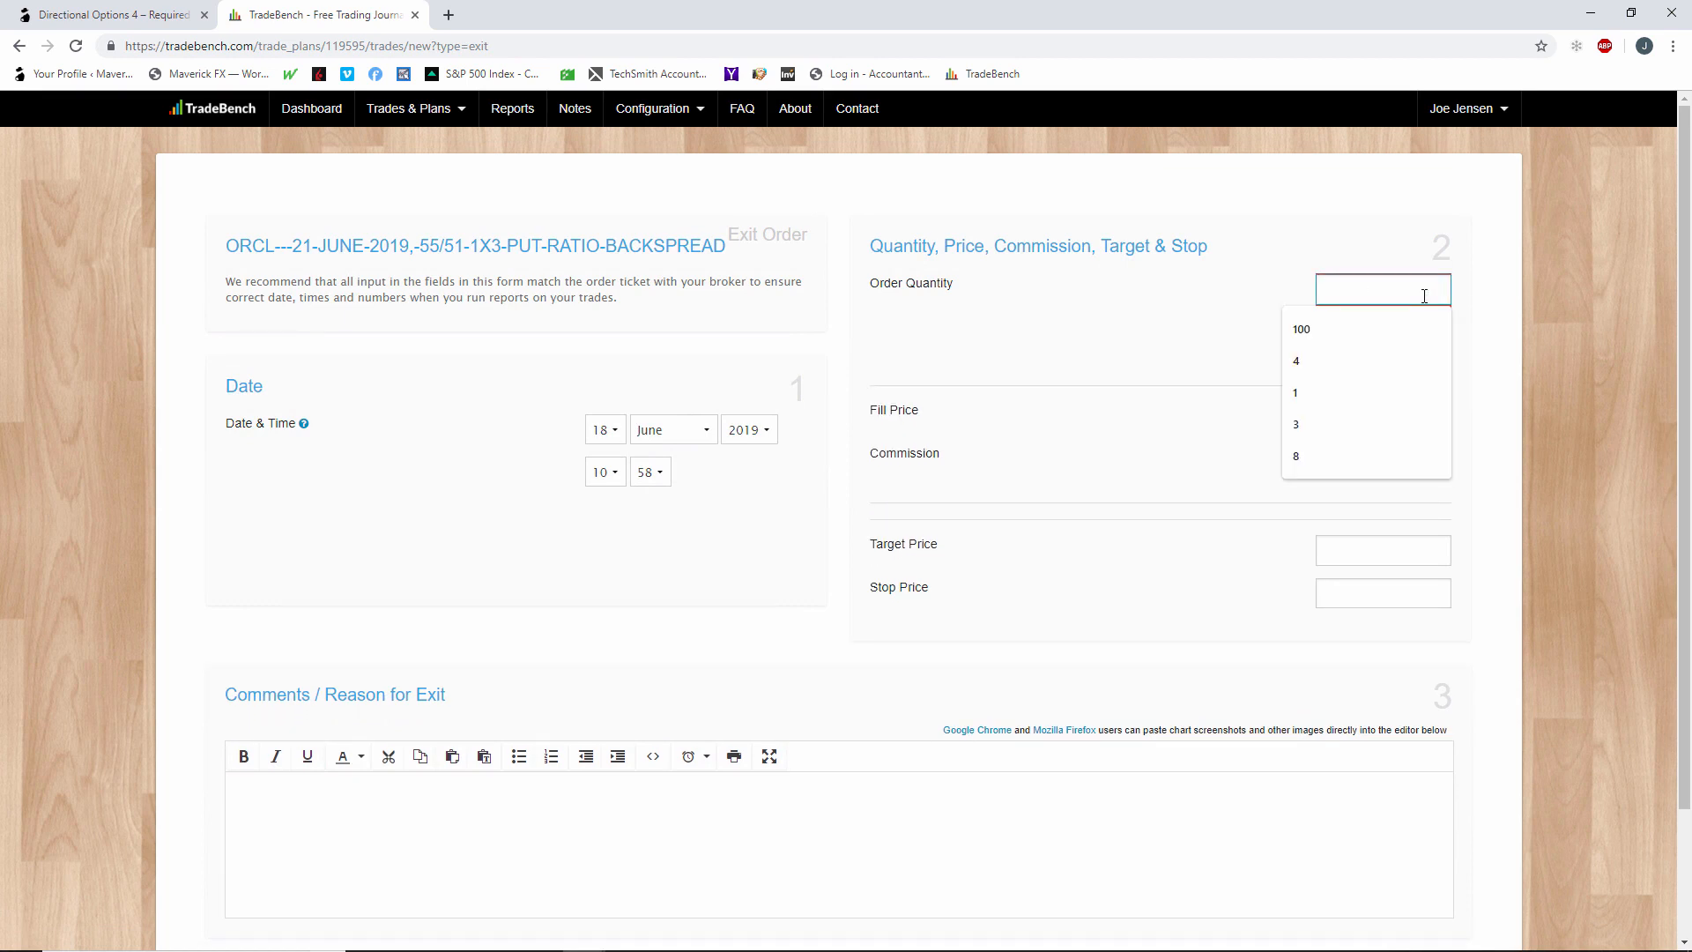
{"action": "type", "text": "2"}
{"action": "left_click", "coordinate": [1413, 380]}
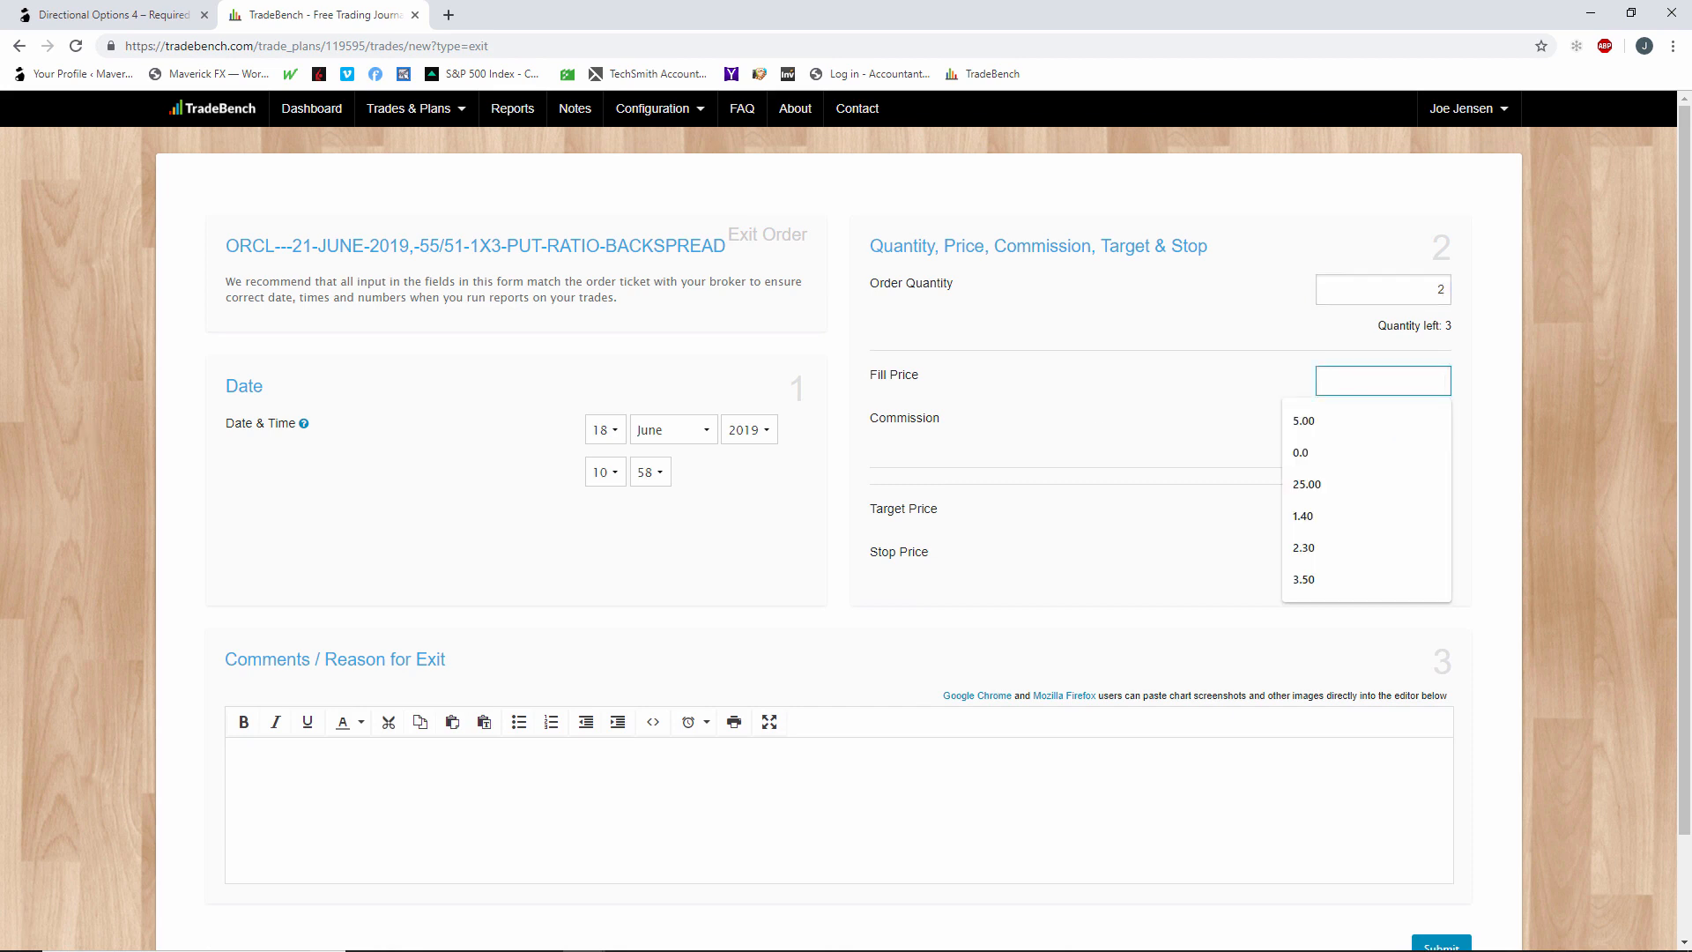
Set the exit order's fill price to the 51 puts' worth from the Word notes, 1.27, and the commission to 6.95.
{"action": "left_click", "coordinate": [627, 950]}
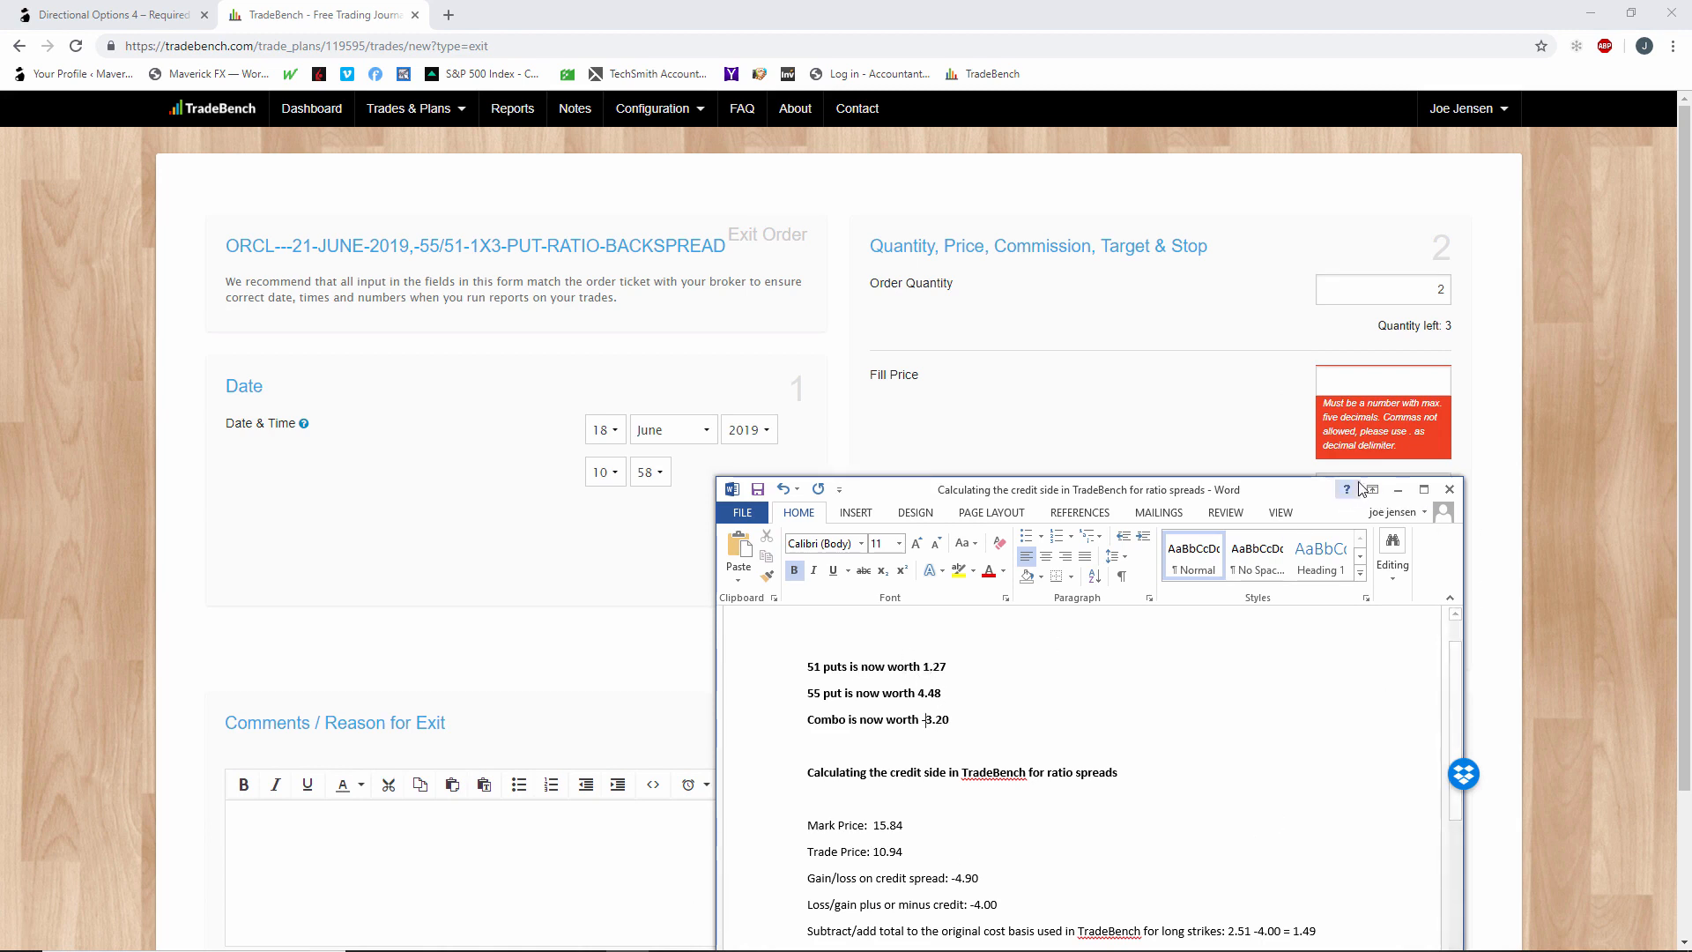
{"action": "left_click", "coordinate": [1397, 487]}
{"action": "type", "text": "1.27"}
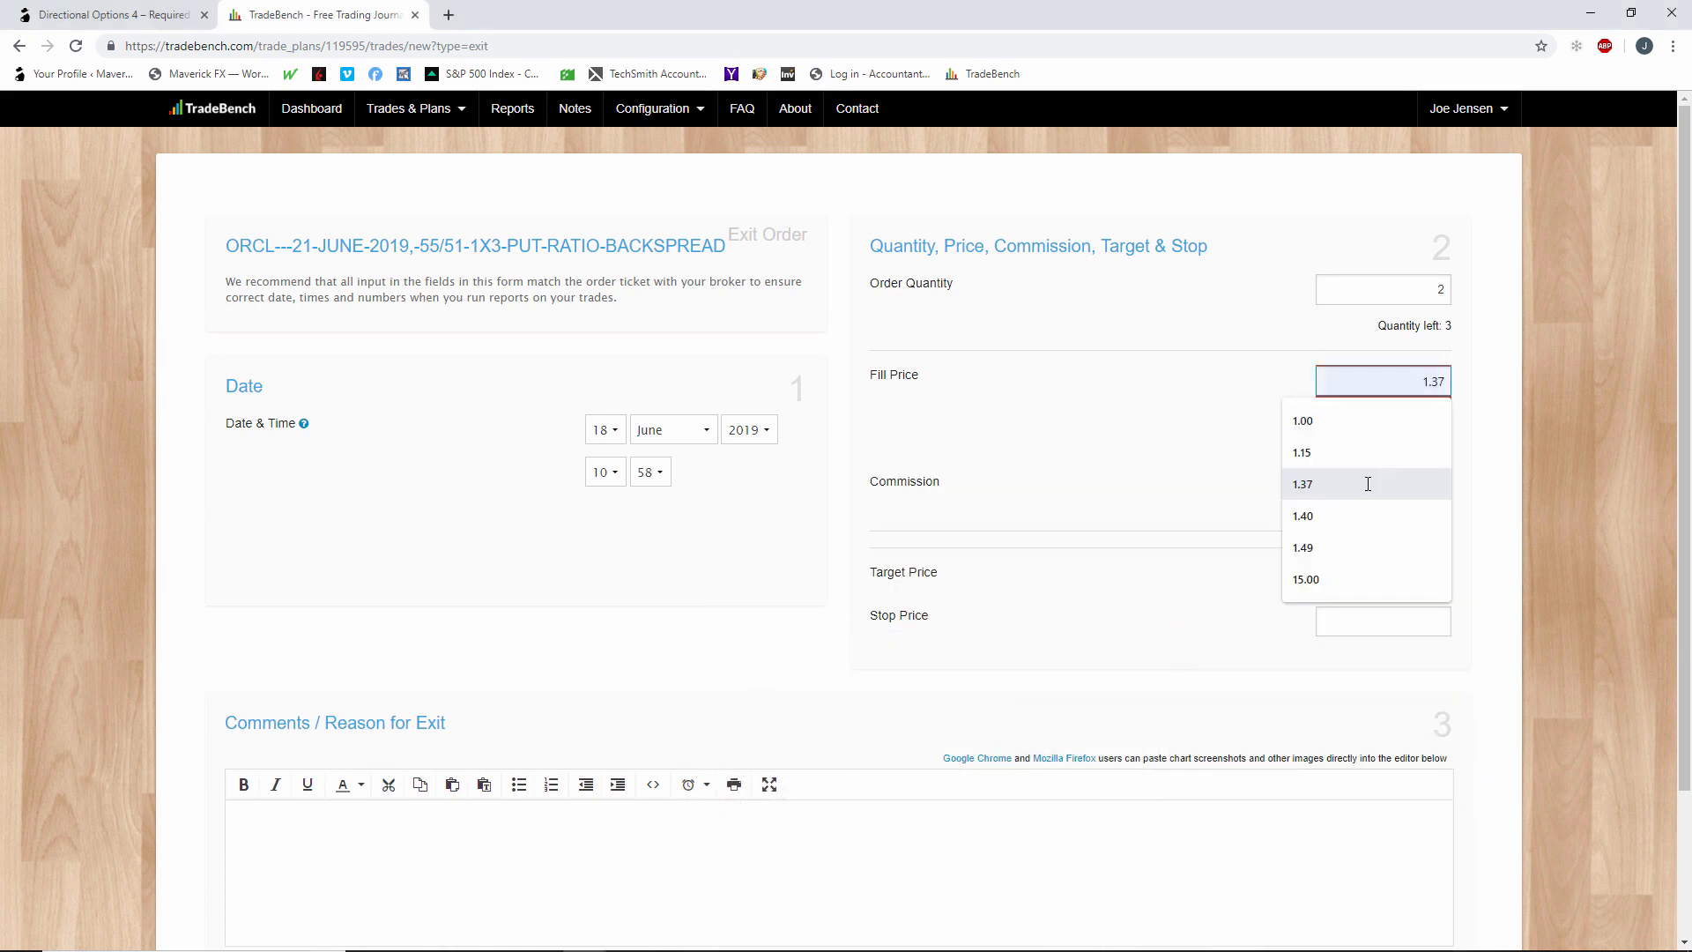
{"action": "left_click", "coordinate": [1249, 498]}
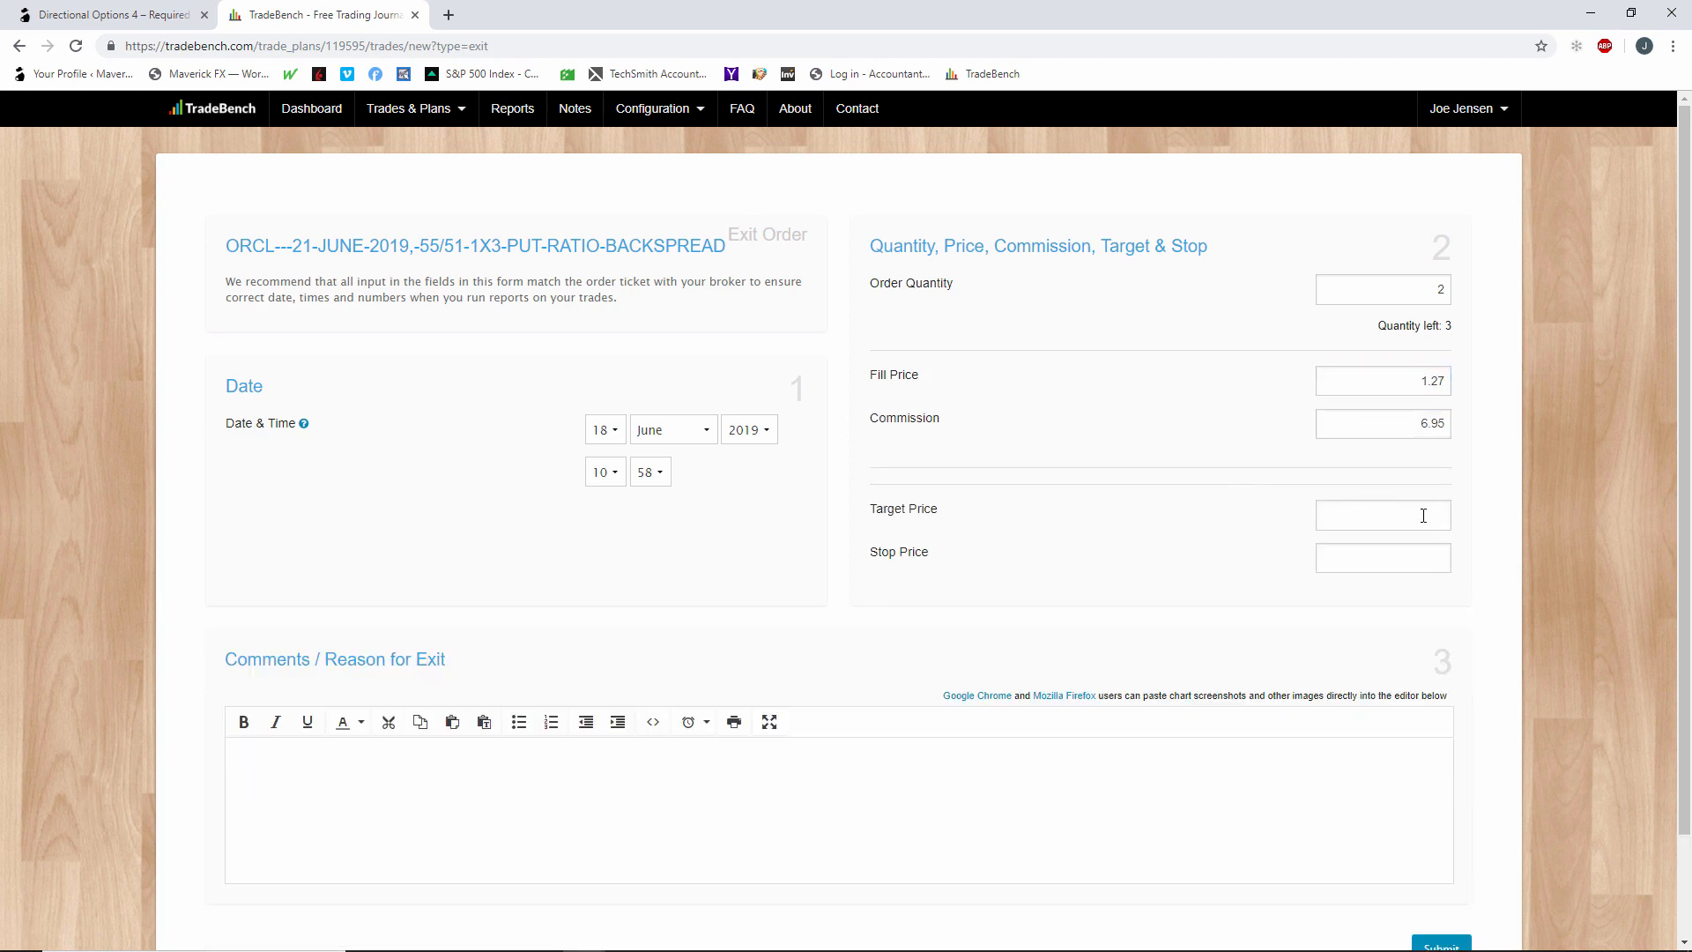
Enter "sold extra puts on announce date" as the reason for exit and submit the exit order.
{"action": "left_click", "coordinate": [901, 748]}
{"action": "type", "text": "sold extra puts on announce dat"}
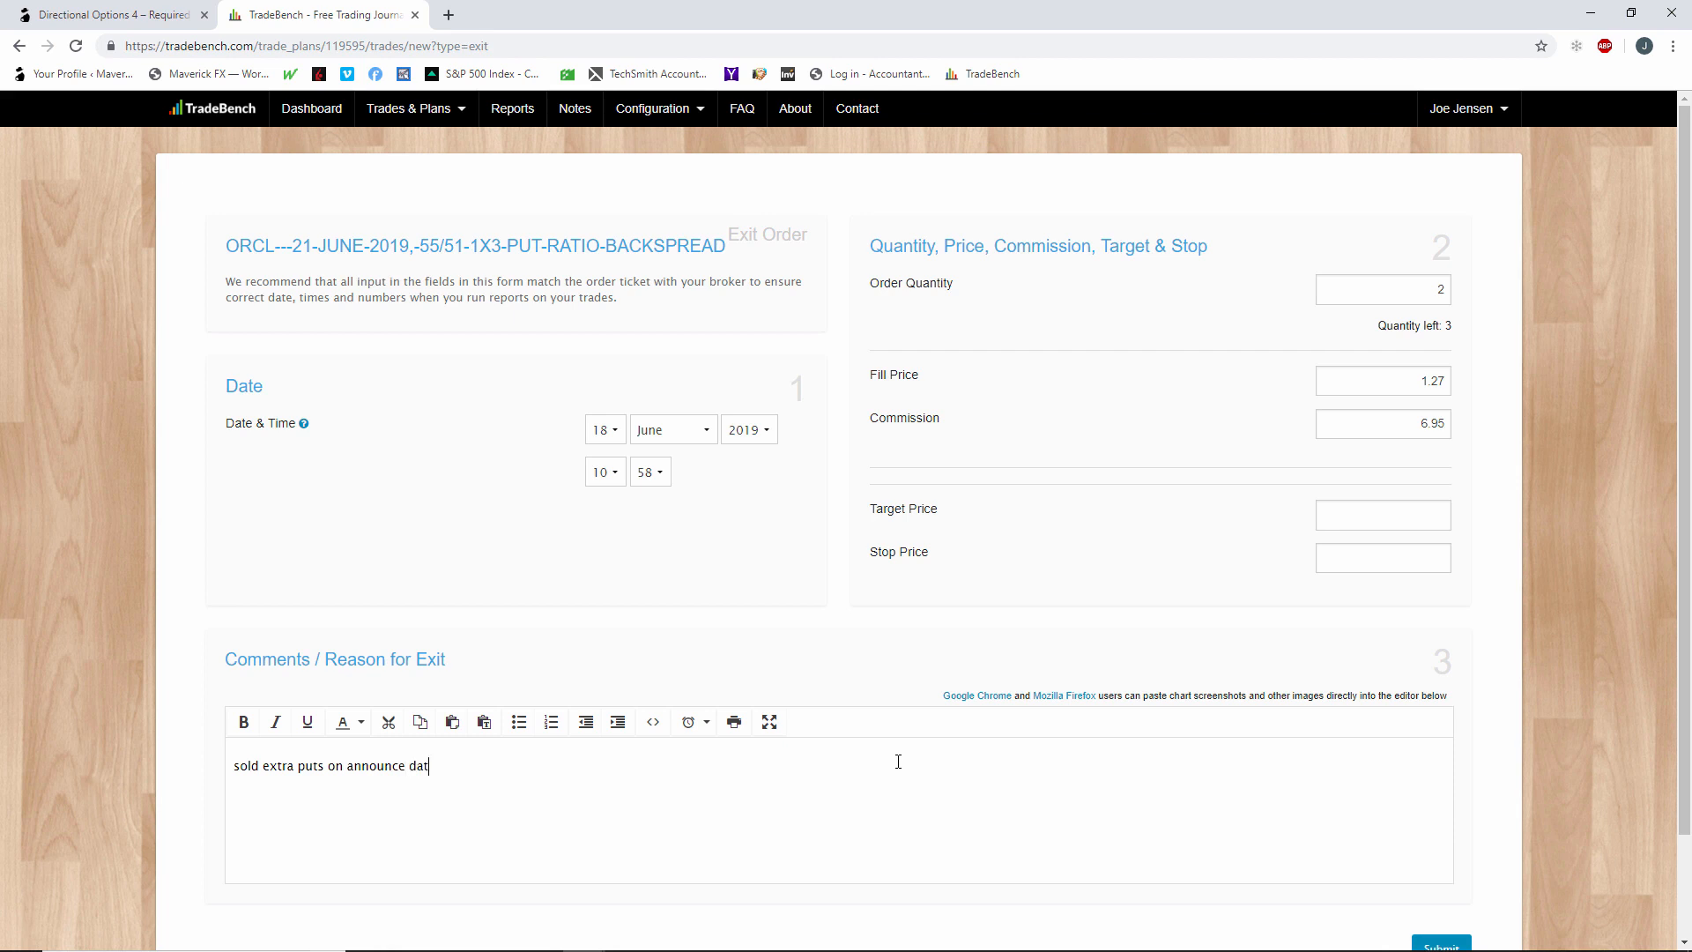
{"action": "type", "text": "e"}
{"action": "scroll", "coordinate": [1201, 854], "scroll_direction": "down", "scroll_amount": 2}
{"action": "left_click", "coordinate": [1452, 834]}
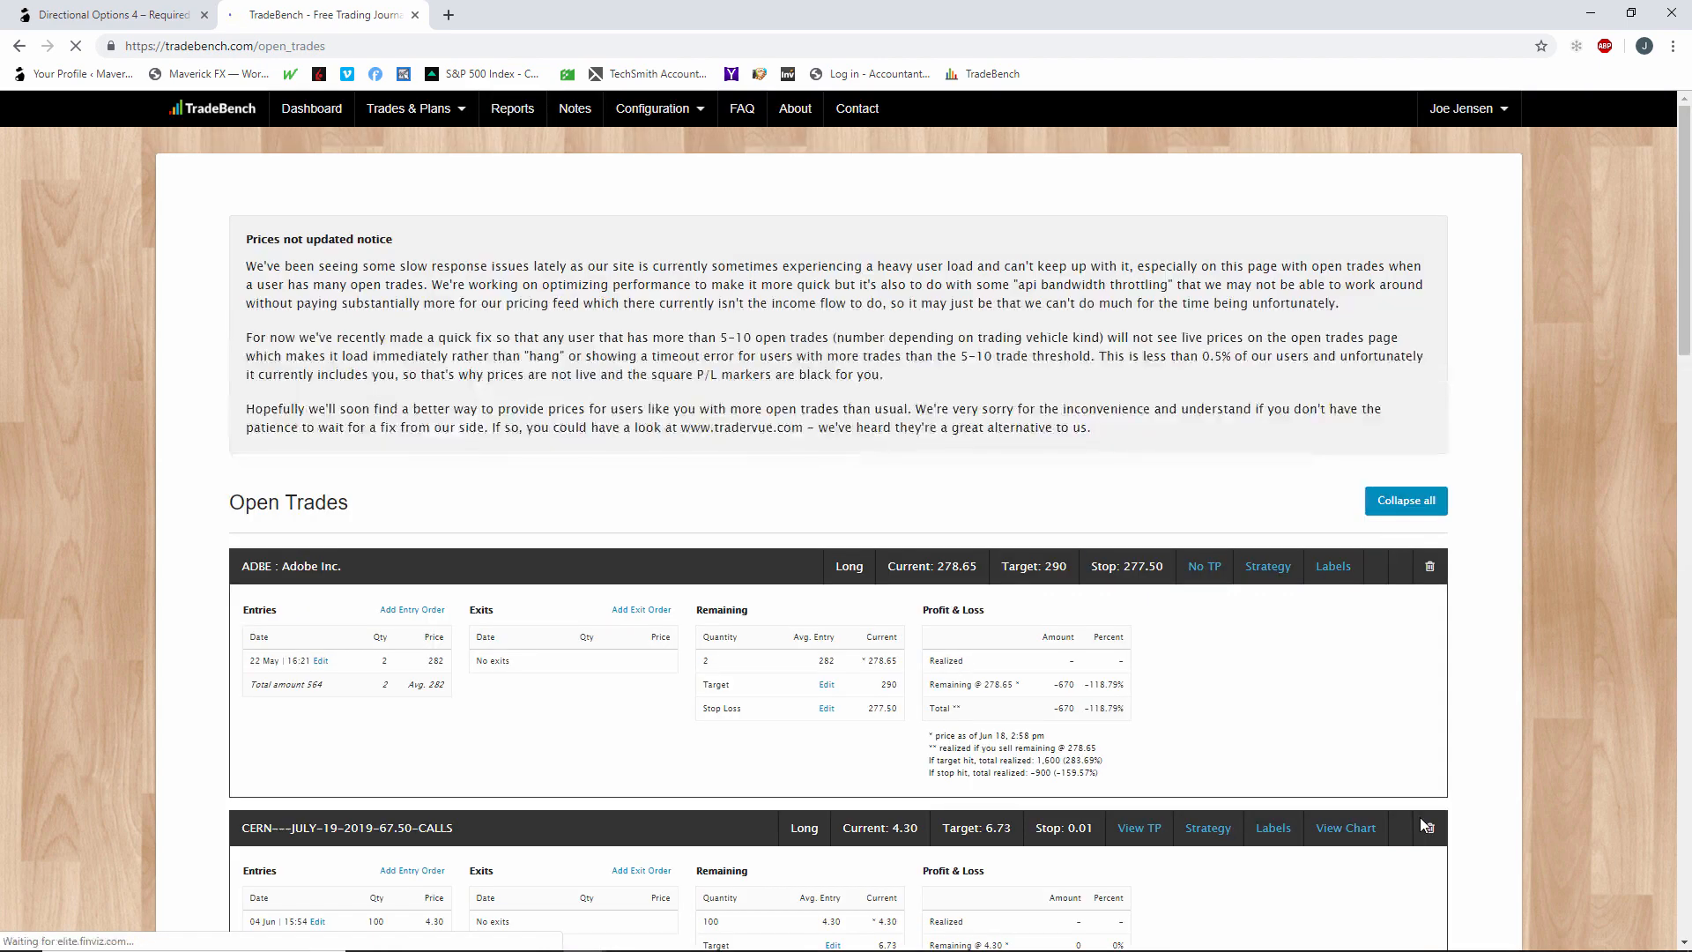
Look through the open trades, and bring the Word calculation document back over the thinkorswim positions so all its lines can be read.
{"action": "scroll", "coordinate": [908, 702], "scroll_direction": "down", "scroll_amount": 8}
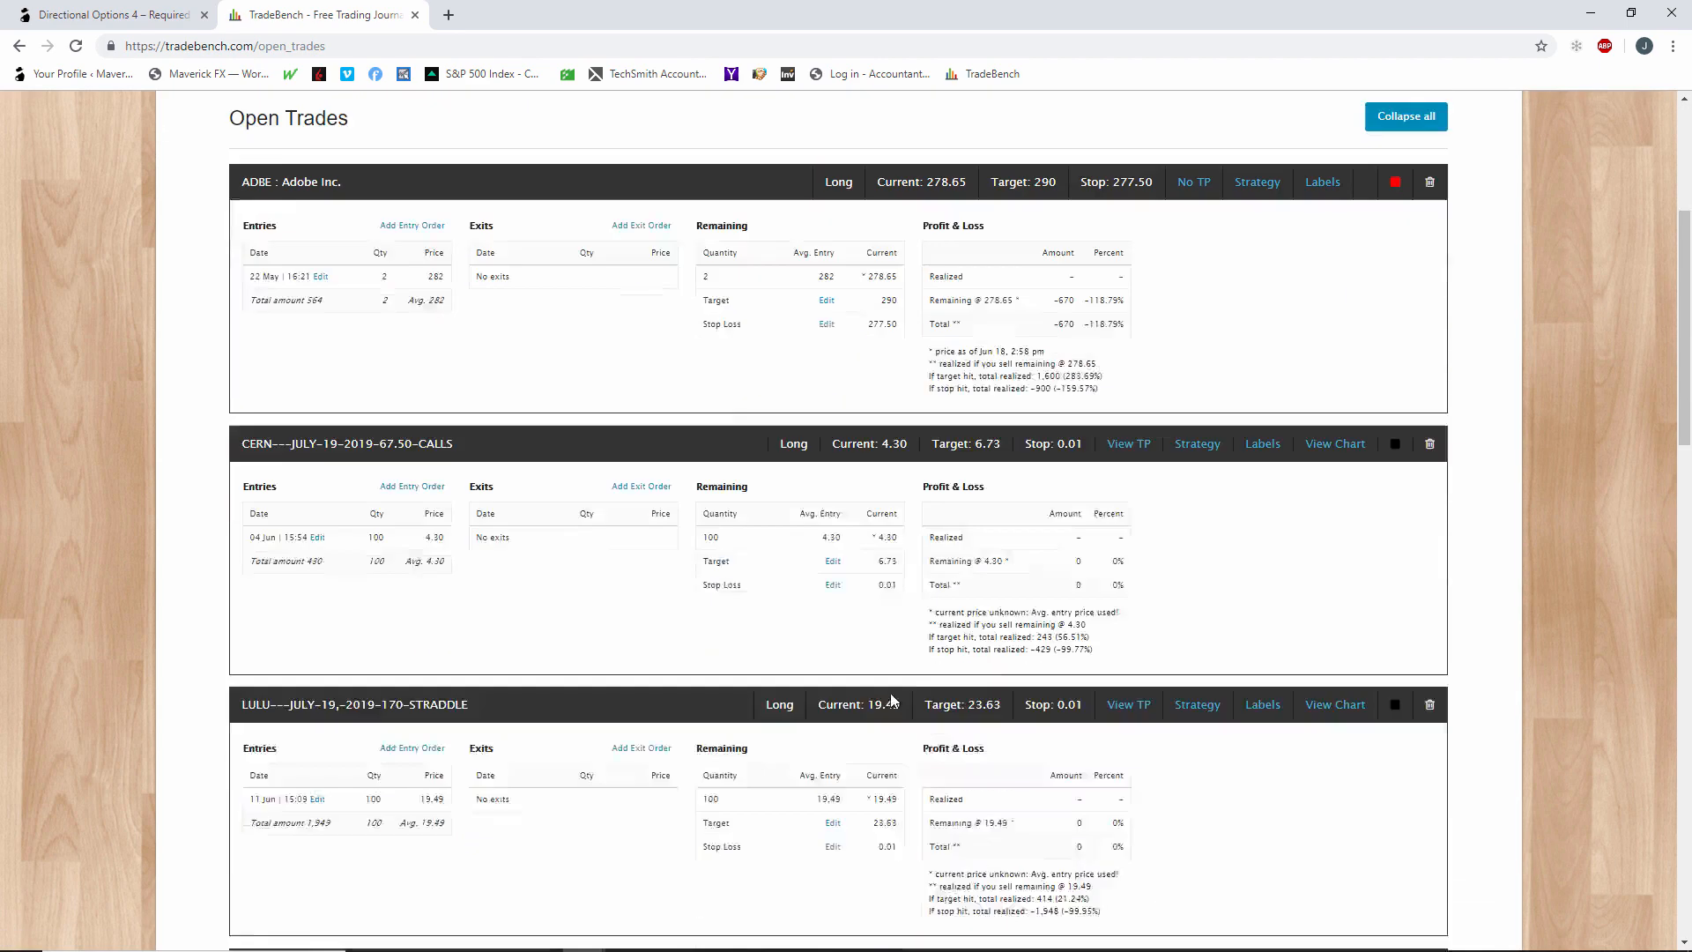
{"action": "scroll", "coordinate": [891, 698], "scroll_direction": "down", "scroll_amount": 2}
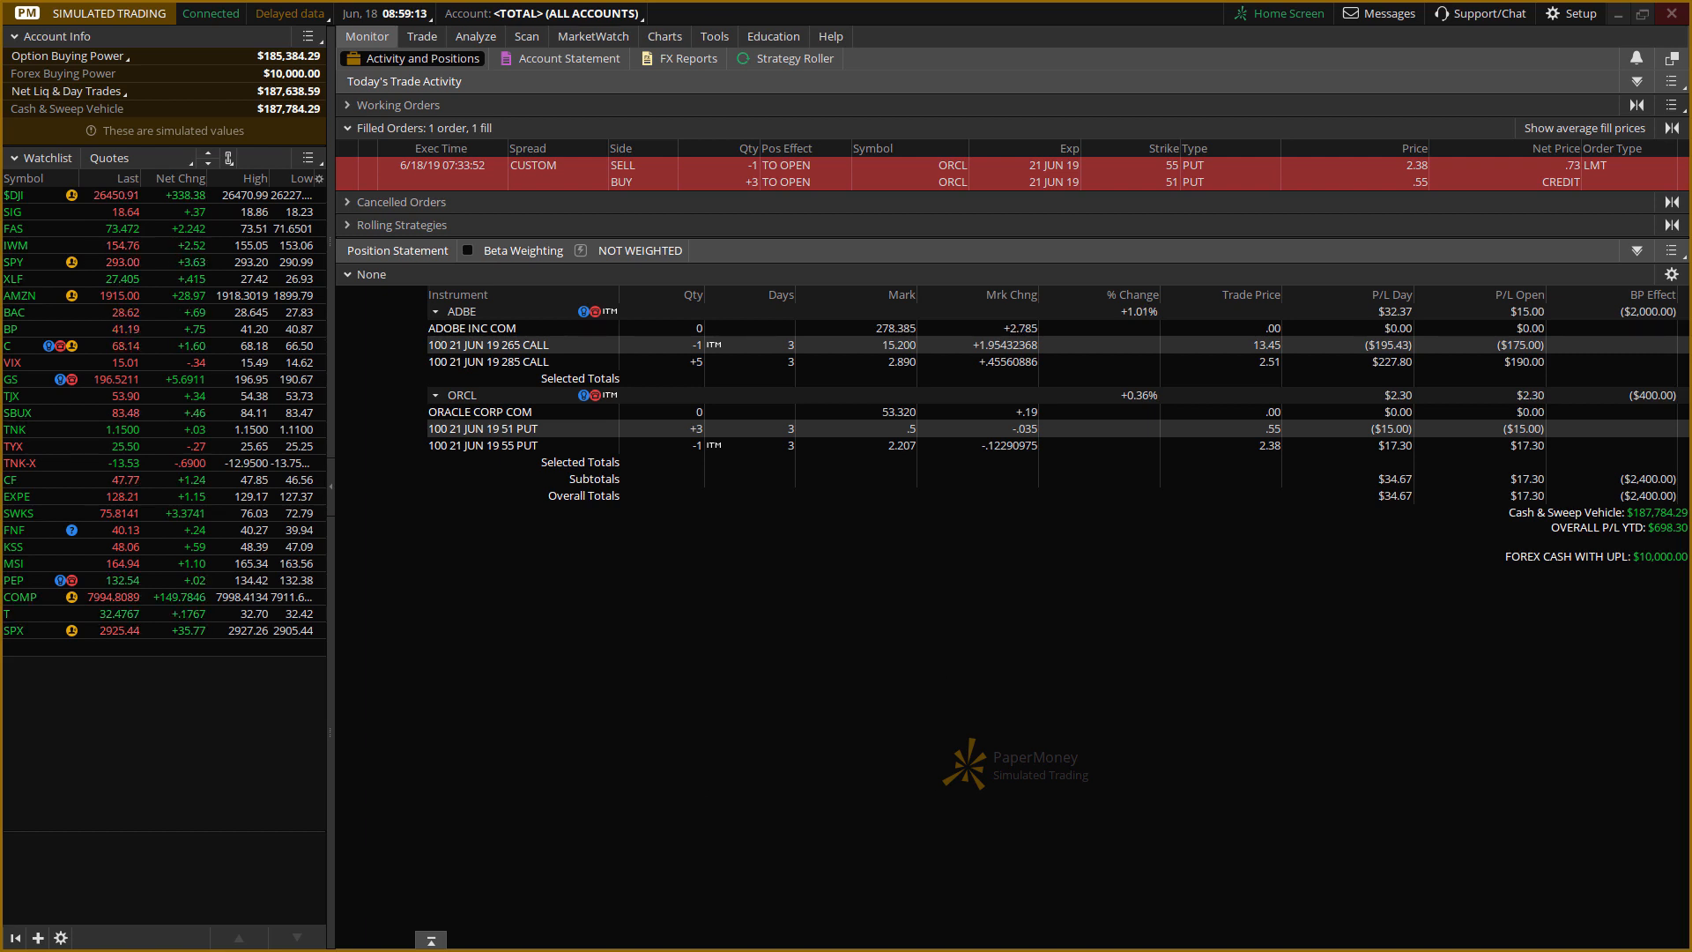
{"action": "key", "text": "alt+Tab"}
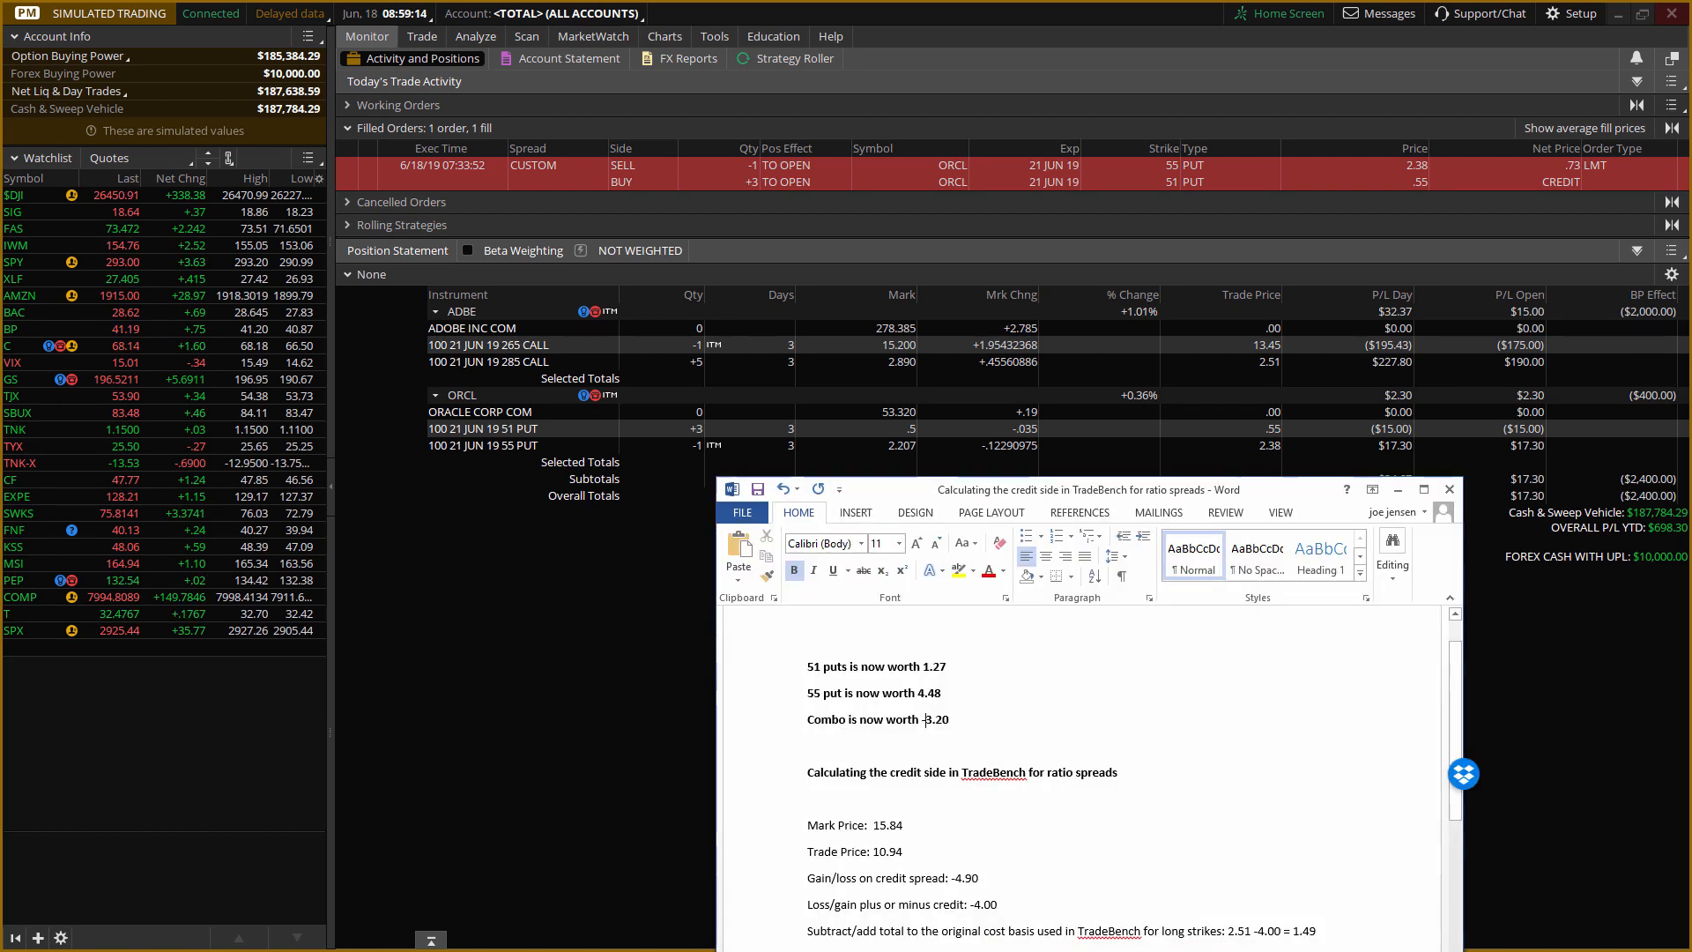
{"action": "left_click_drag", "start_coordinate": [1297, 503], "coordinate": [1057, 407]}
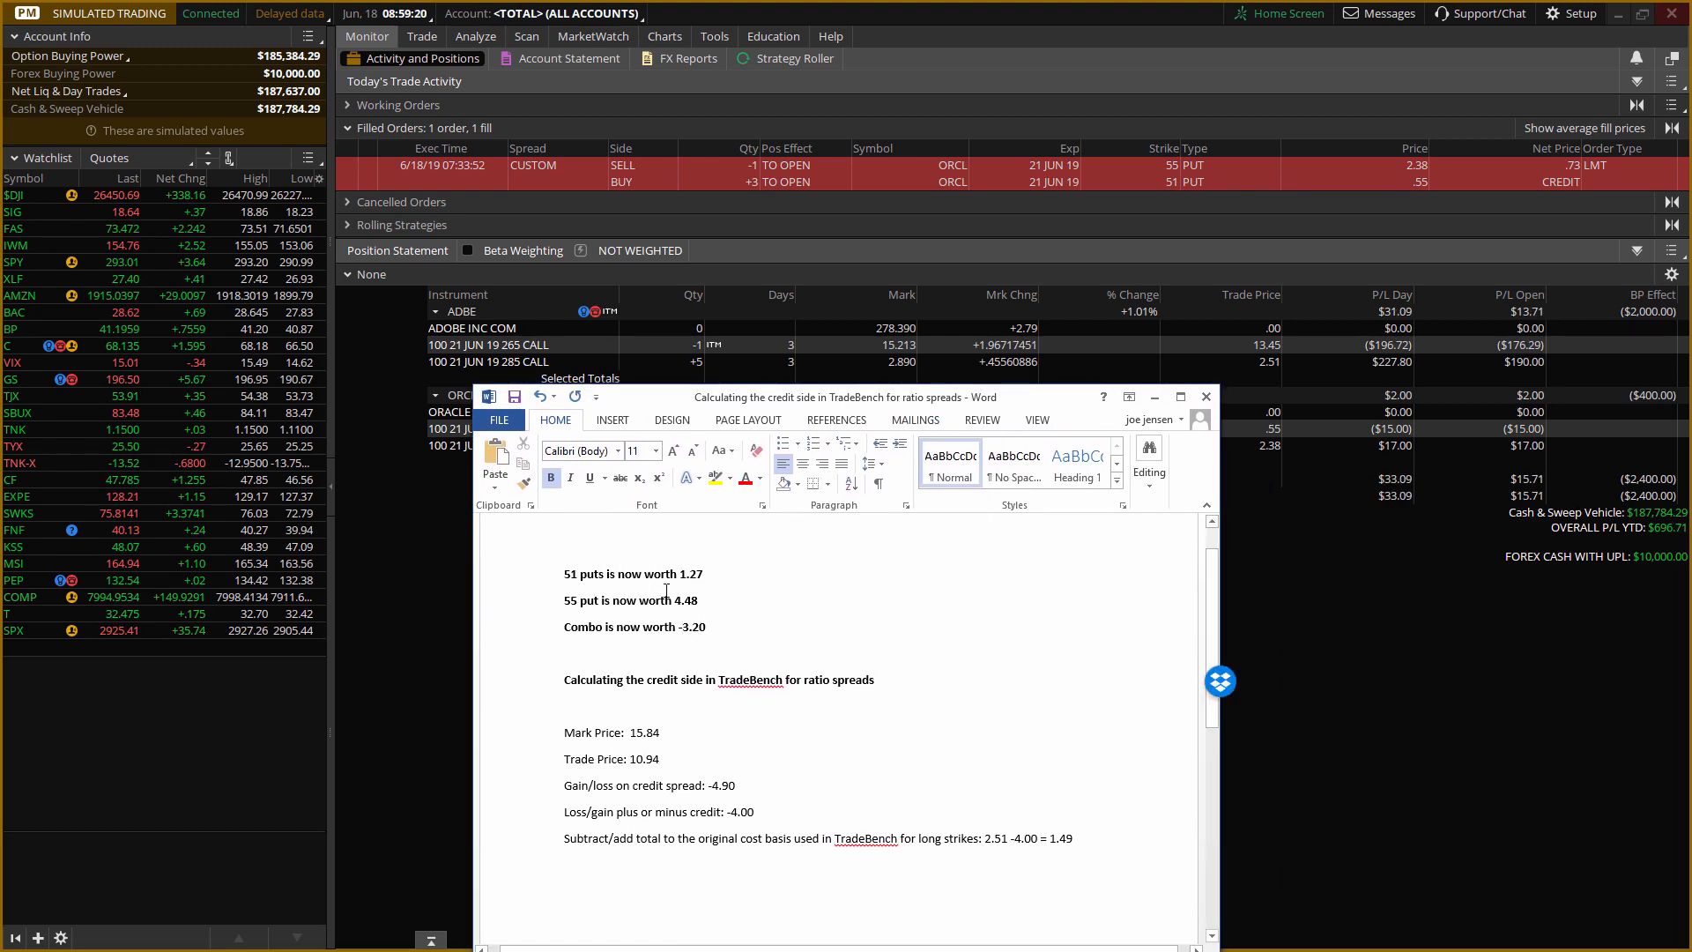
Set the Mark Price in the Word calculation to 1.83.
{"action": "left_click", "coordinate": [859, 732]}
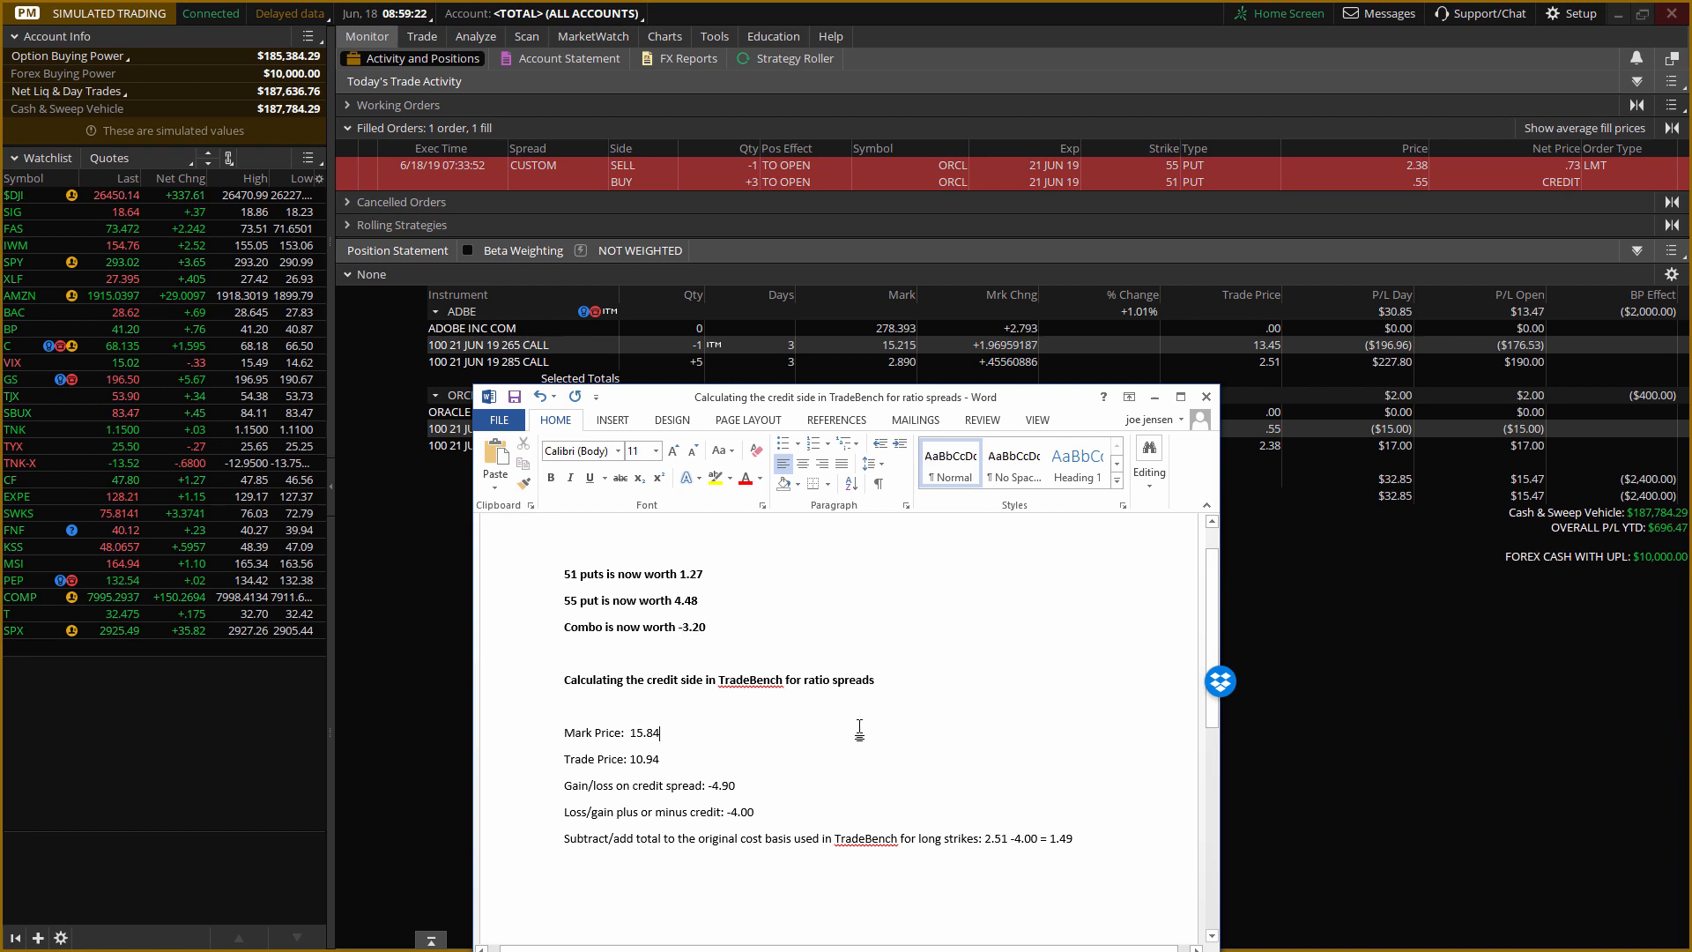
{"action": "key", "text": "BackSpace"}
{"action": "key", "text": "BackSpace"}
{"action": "key", "text": "BackSpace"}
{"action": "key", "text": "BackSpace"}
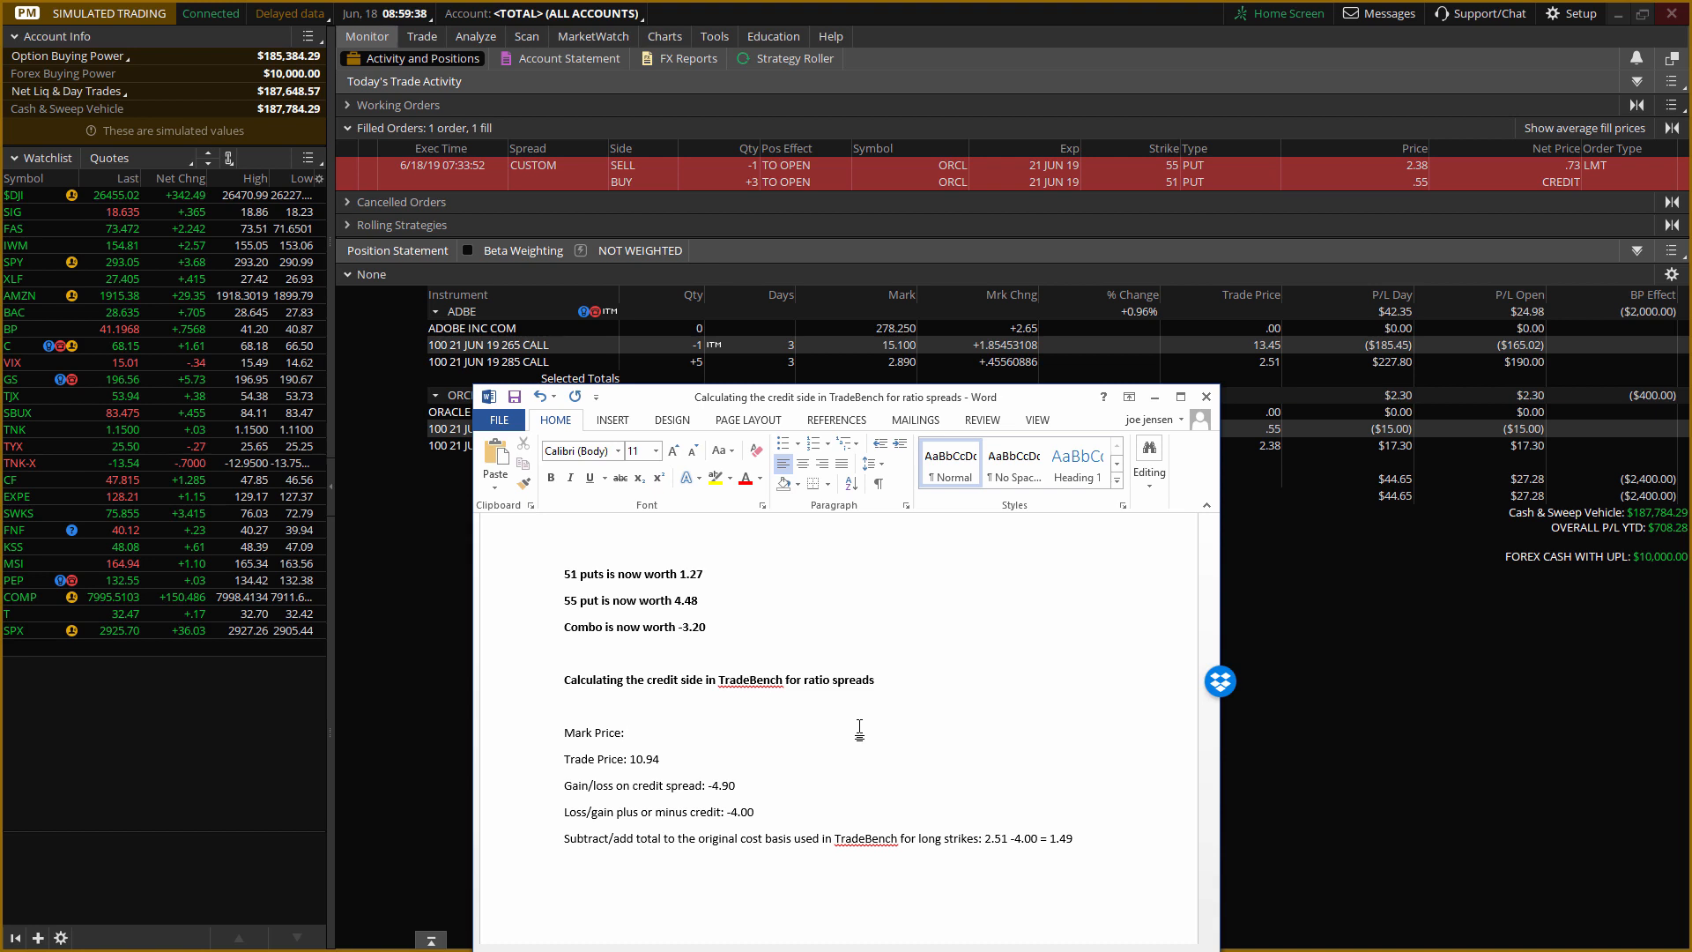
{"action": "type", "text": "1.83"}
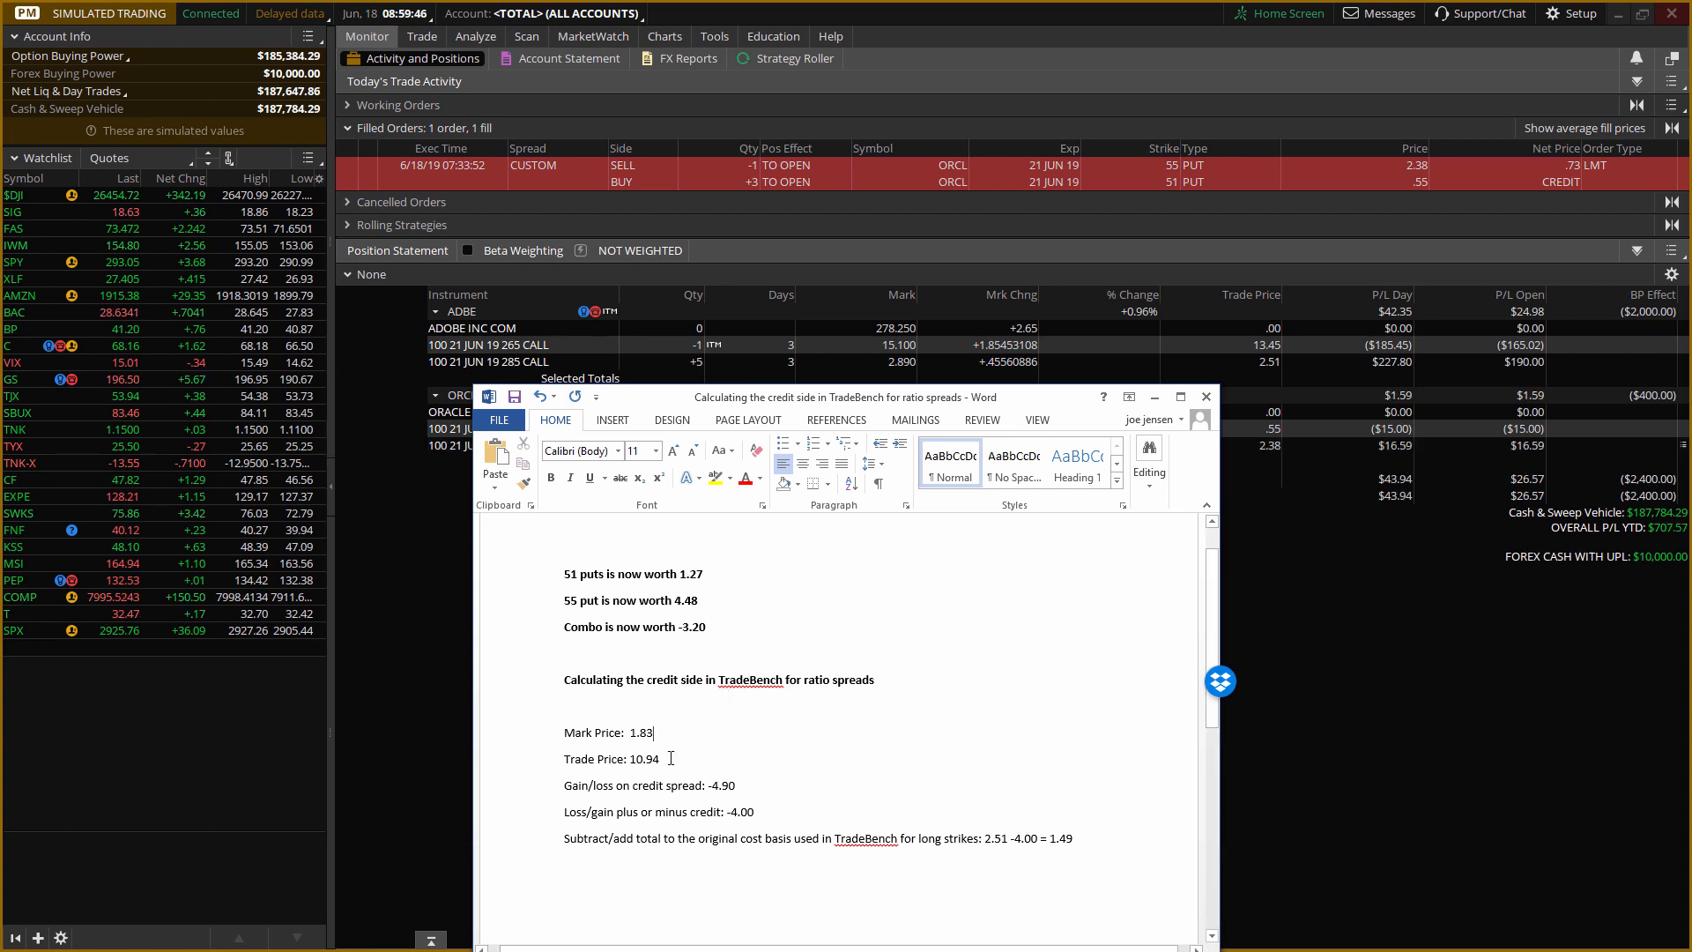
Set the Trade Price in the Word calculation to 1.83.
{"action": "left_click", "coordinate": [670, 756]}
{"action": "key", "text": "BackSpace"}
{"action": "key", "text": "BackSpace"}
{"action": "key", "text": "BackSpace"}
{"action": "key", "text": "BackSpace"}
{"action": "key", "text": "BackSpace"}
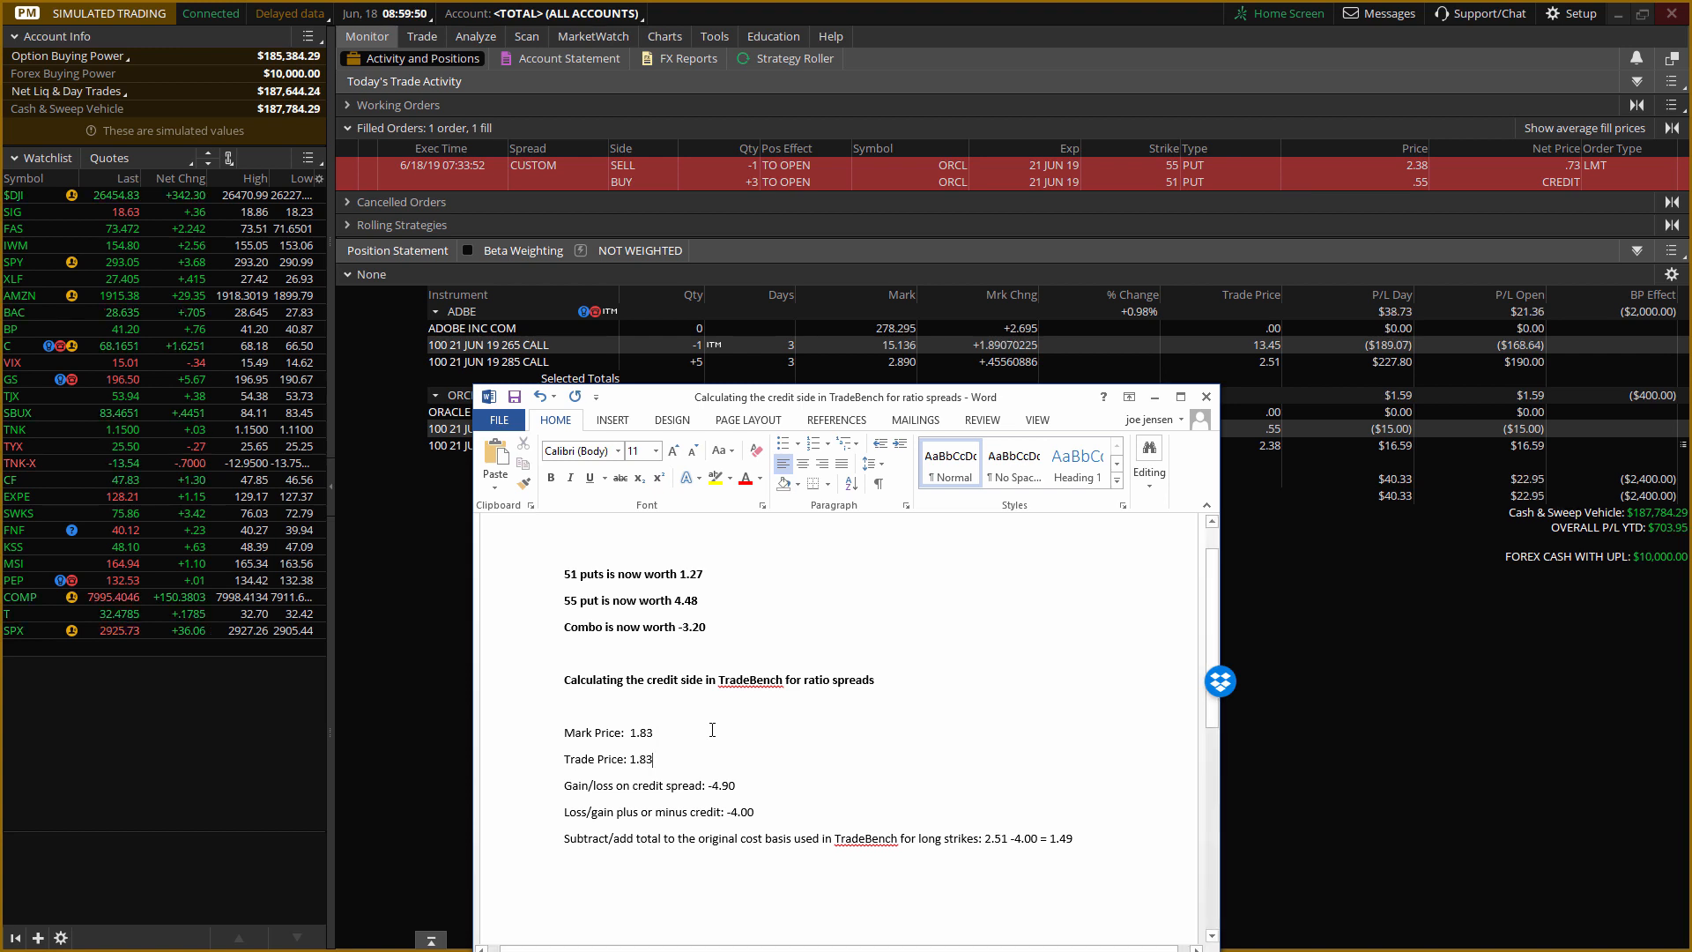
Change the Mark Price to -3.20 and put a plus sign before the Trade Price so it reads +1.83.
{"action": "left_click", "coordinate": [659, 731]}
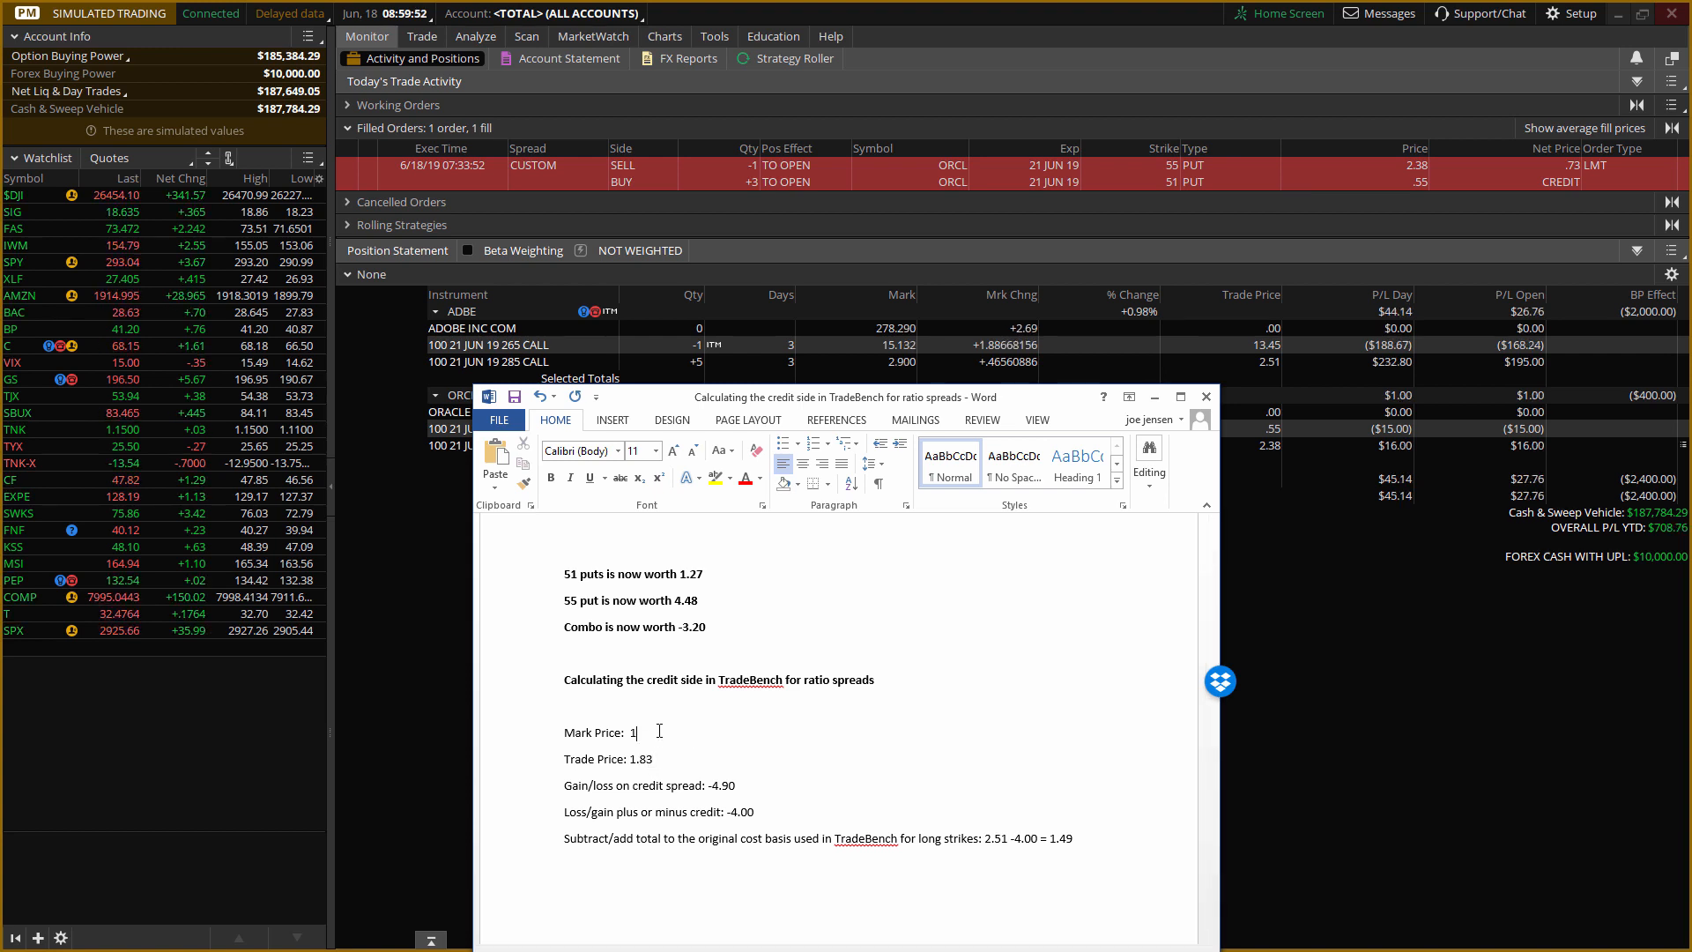
{"action": "key", "text": "BackSpace"}
{"action": "key", "text": "BackSpace"}
{"action": "key", "text": "BackSpace"}
{"action": "key", "text": "BackSpace"}
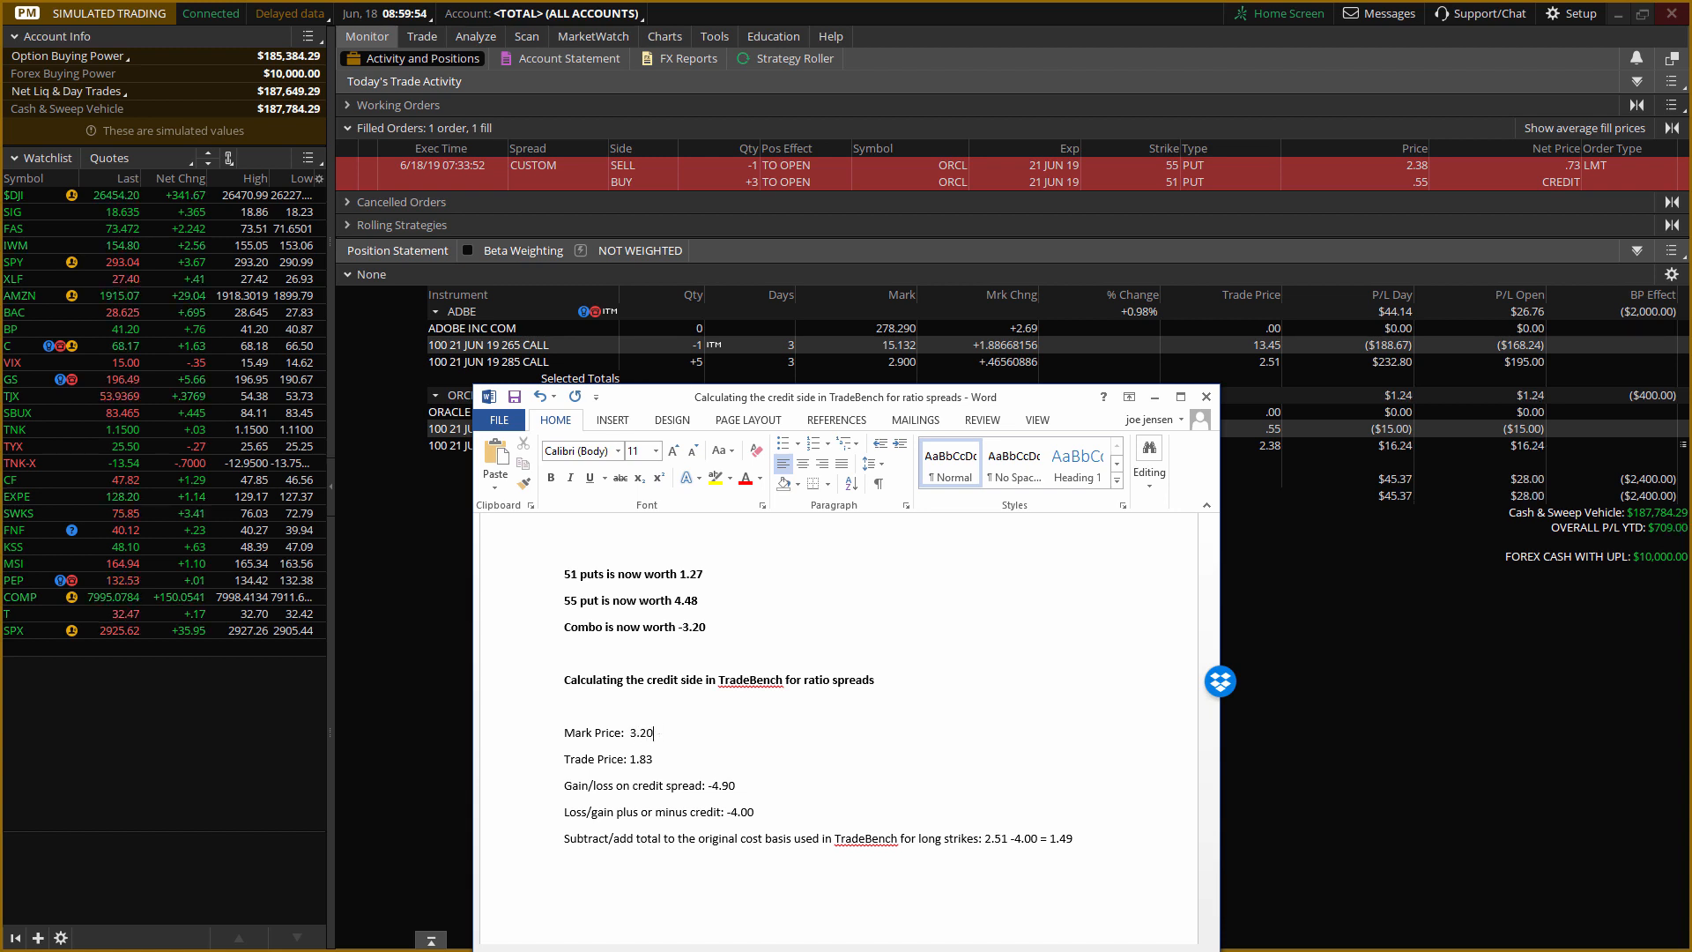
{"action": "left_click", "coordinate": [631, 732]}
{"action": "type", "text": "-*"}
{"action": "left_click", "coordinate": [631, 759]}
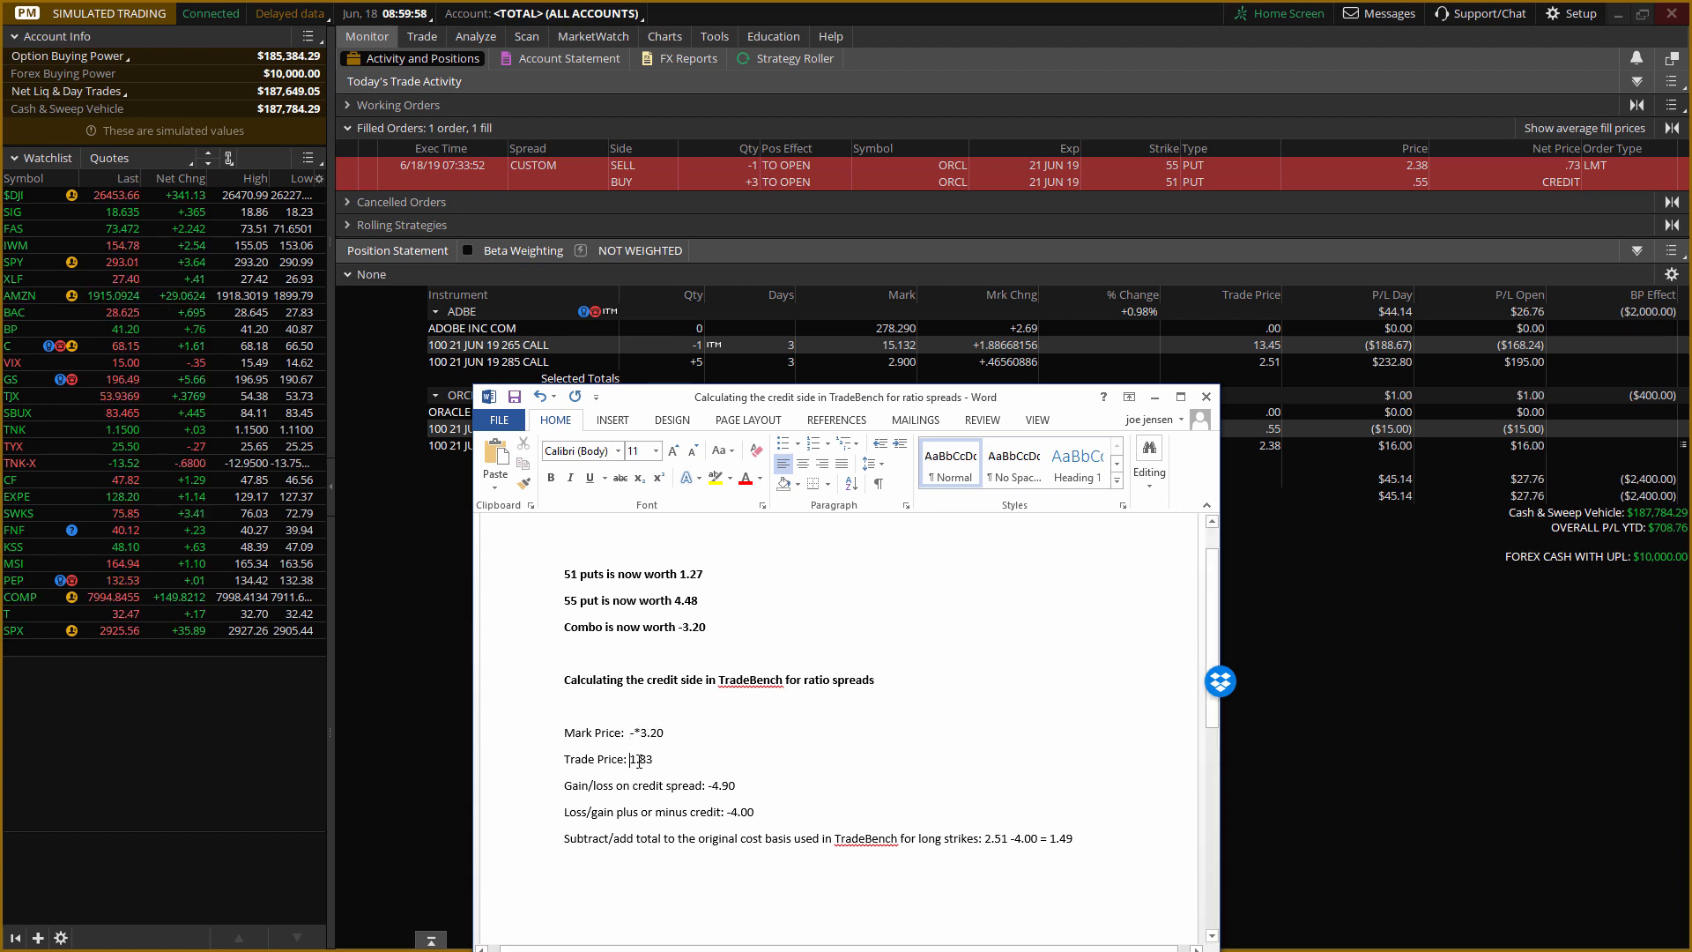
{"action": "key", "text": "BackSpace"}
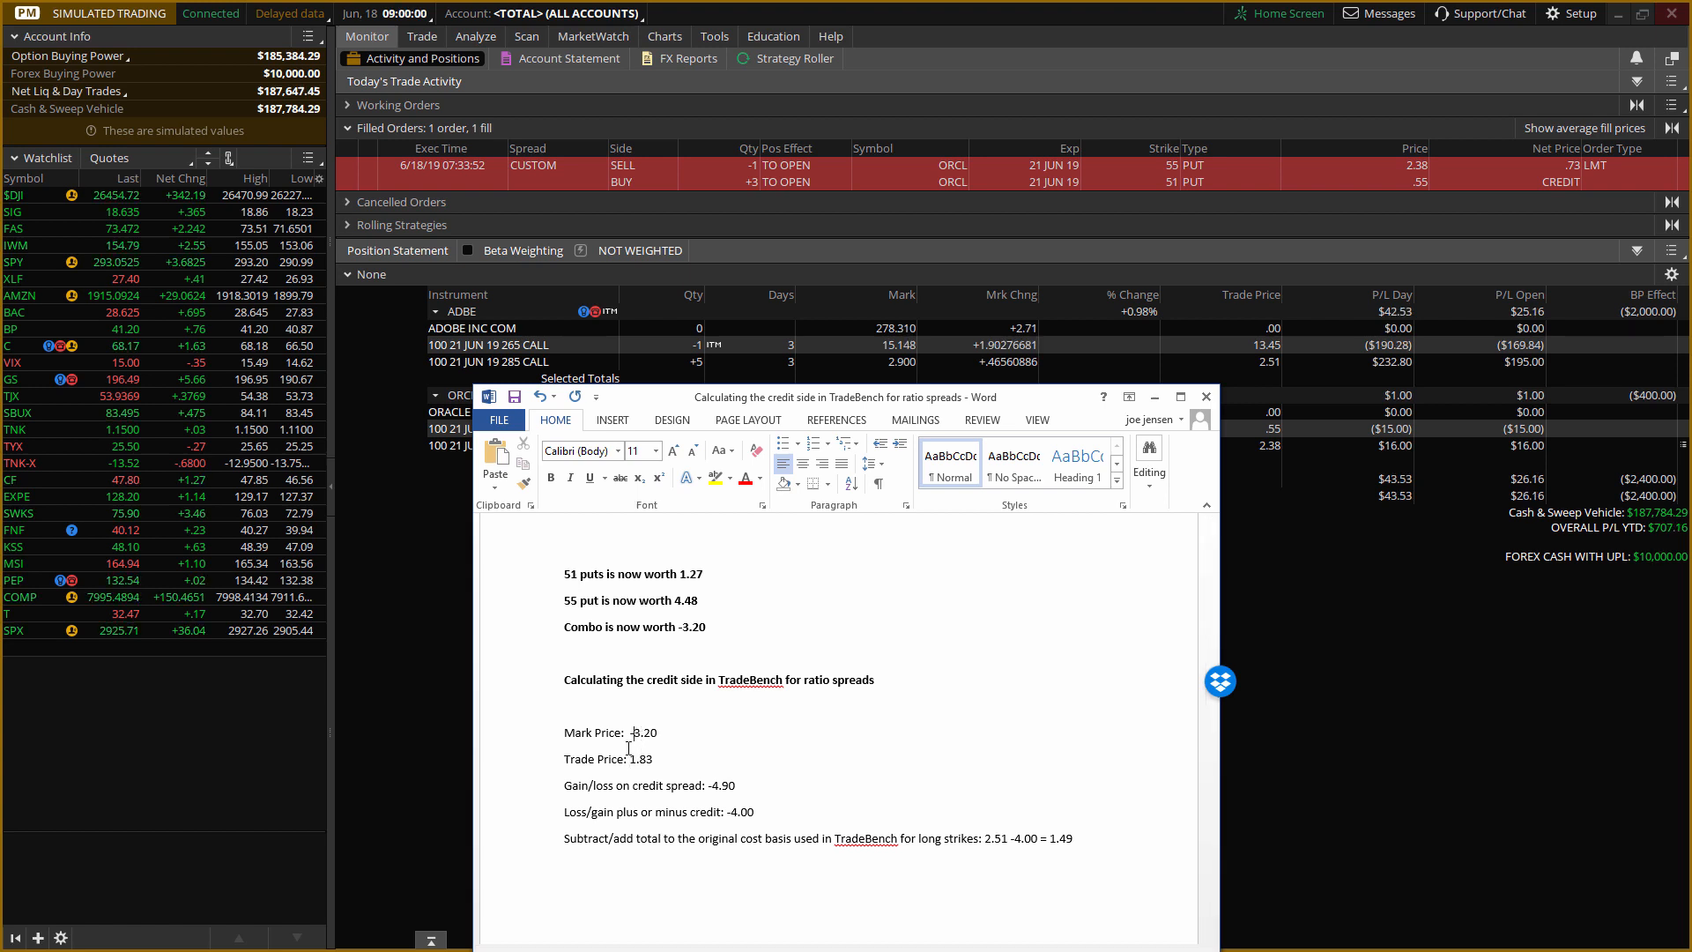
{"action": "type", "text": "+"}
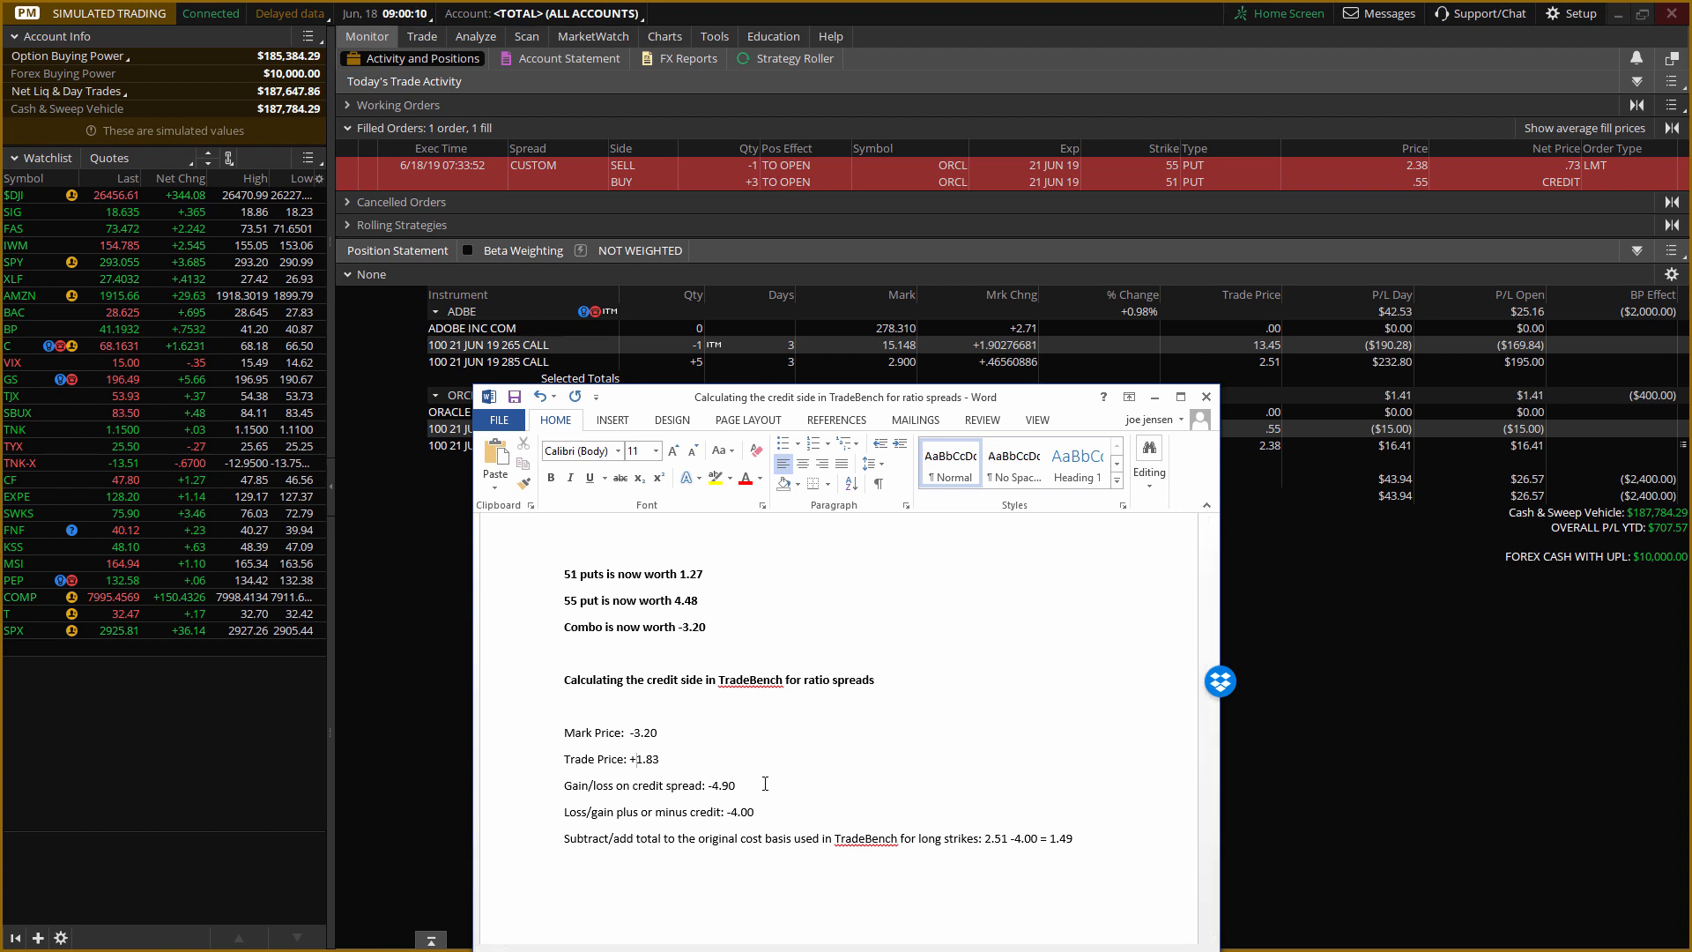
Set the gain/loss on credit spread to -1.37 and the loss/gain plus or minus credit to -.64 in the Word calculation.
{"action": "left_click", "coordinate": [758, 779]}
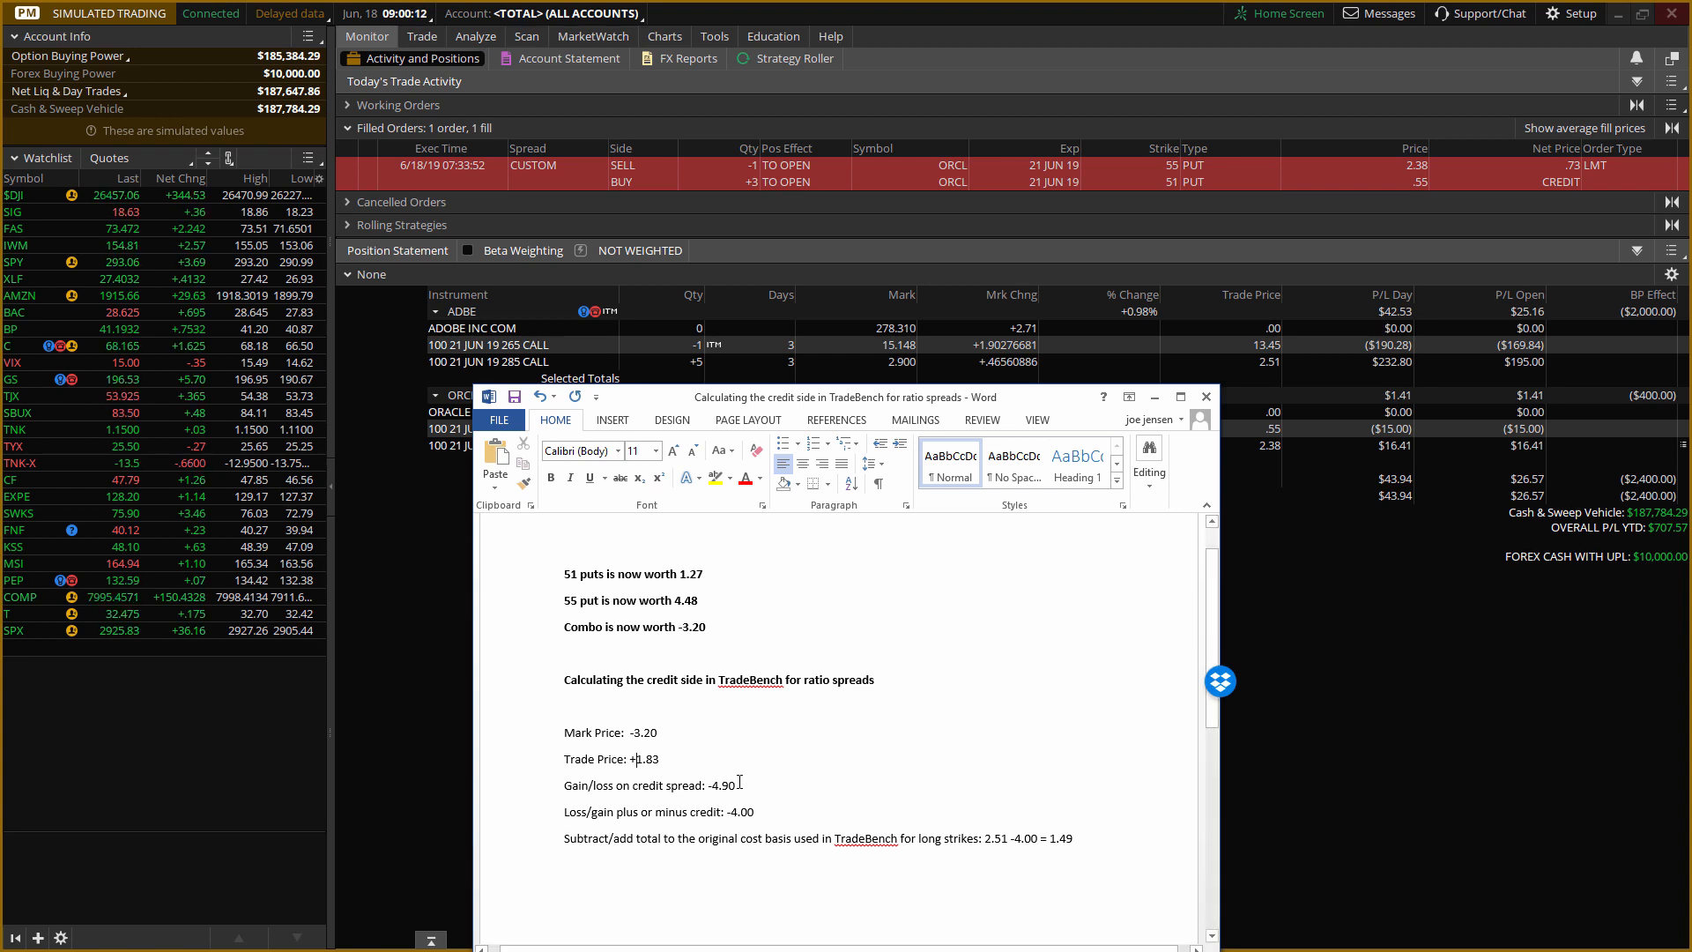
{"action": "key", "text": "BackSpace"}
{"action": "key", "text": "BackSpace"}
{"action": "key", "text": "BackSpace"}
{"action": "key", "text": "BackSpace"}
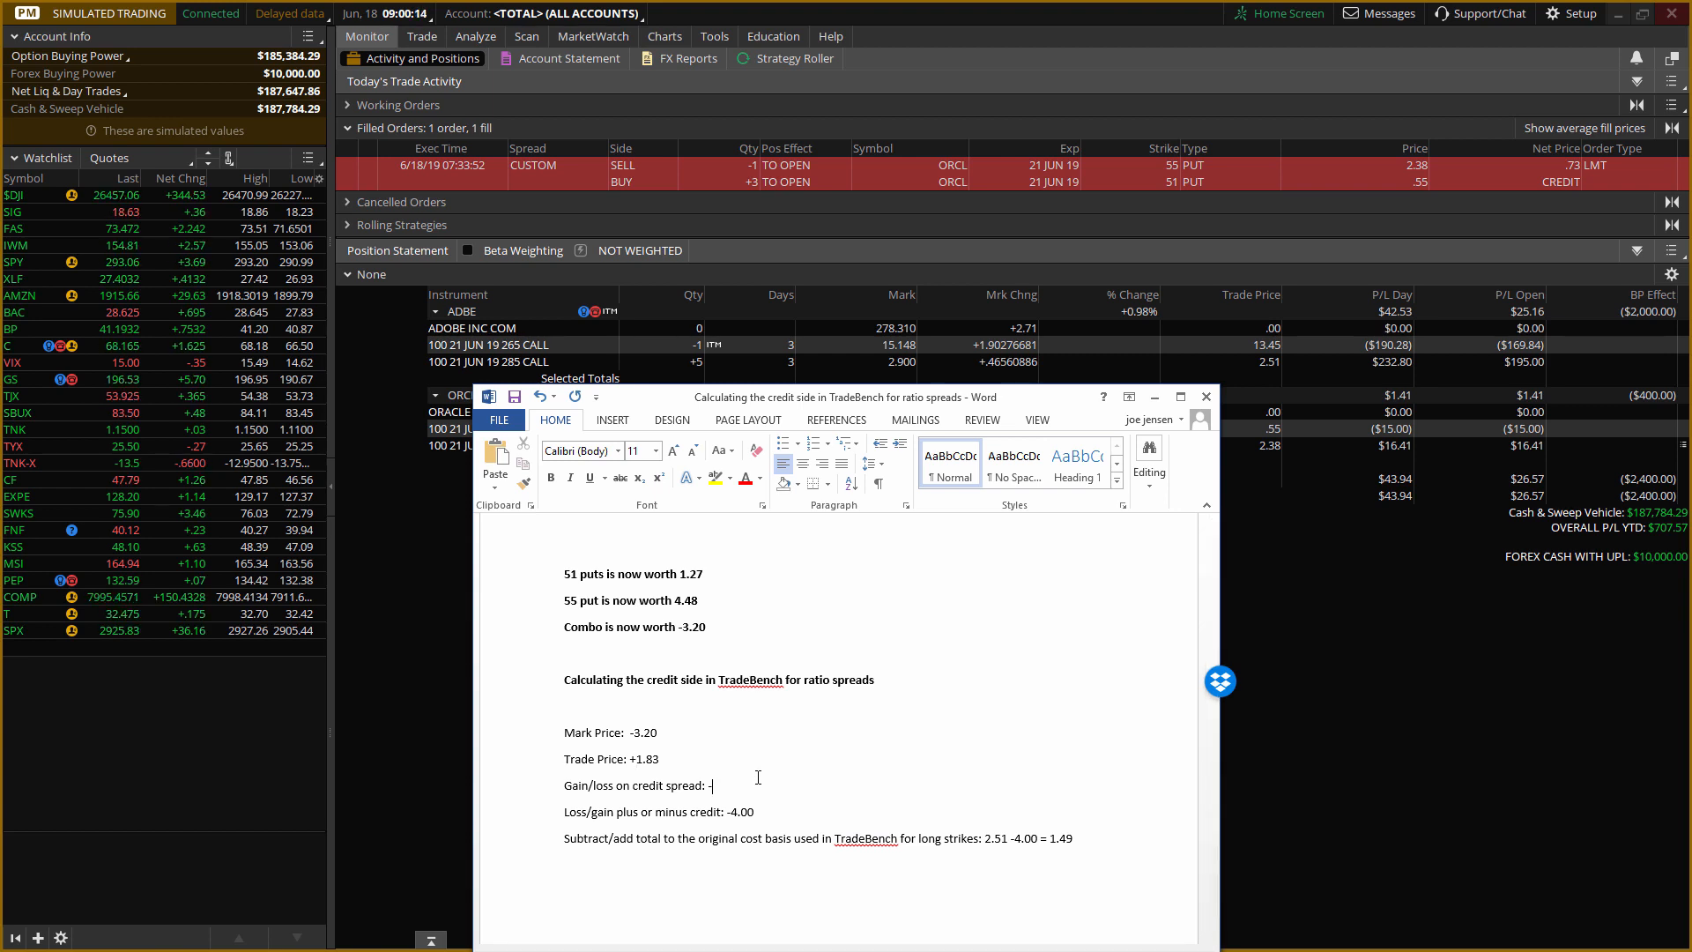
{"action": "type", "text": "1.37"}
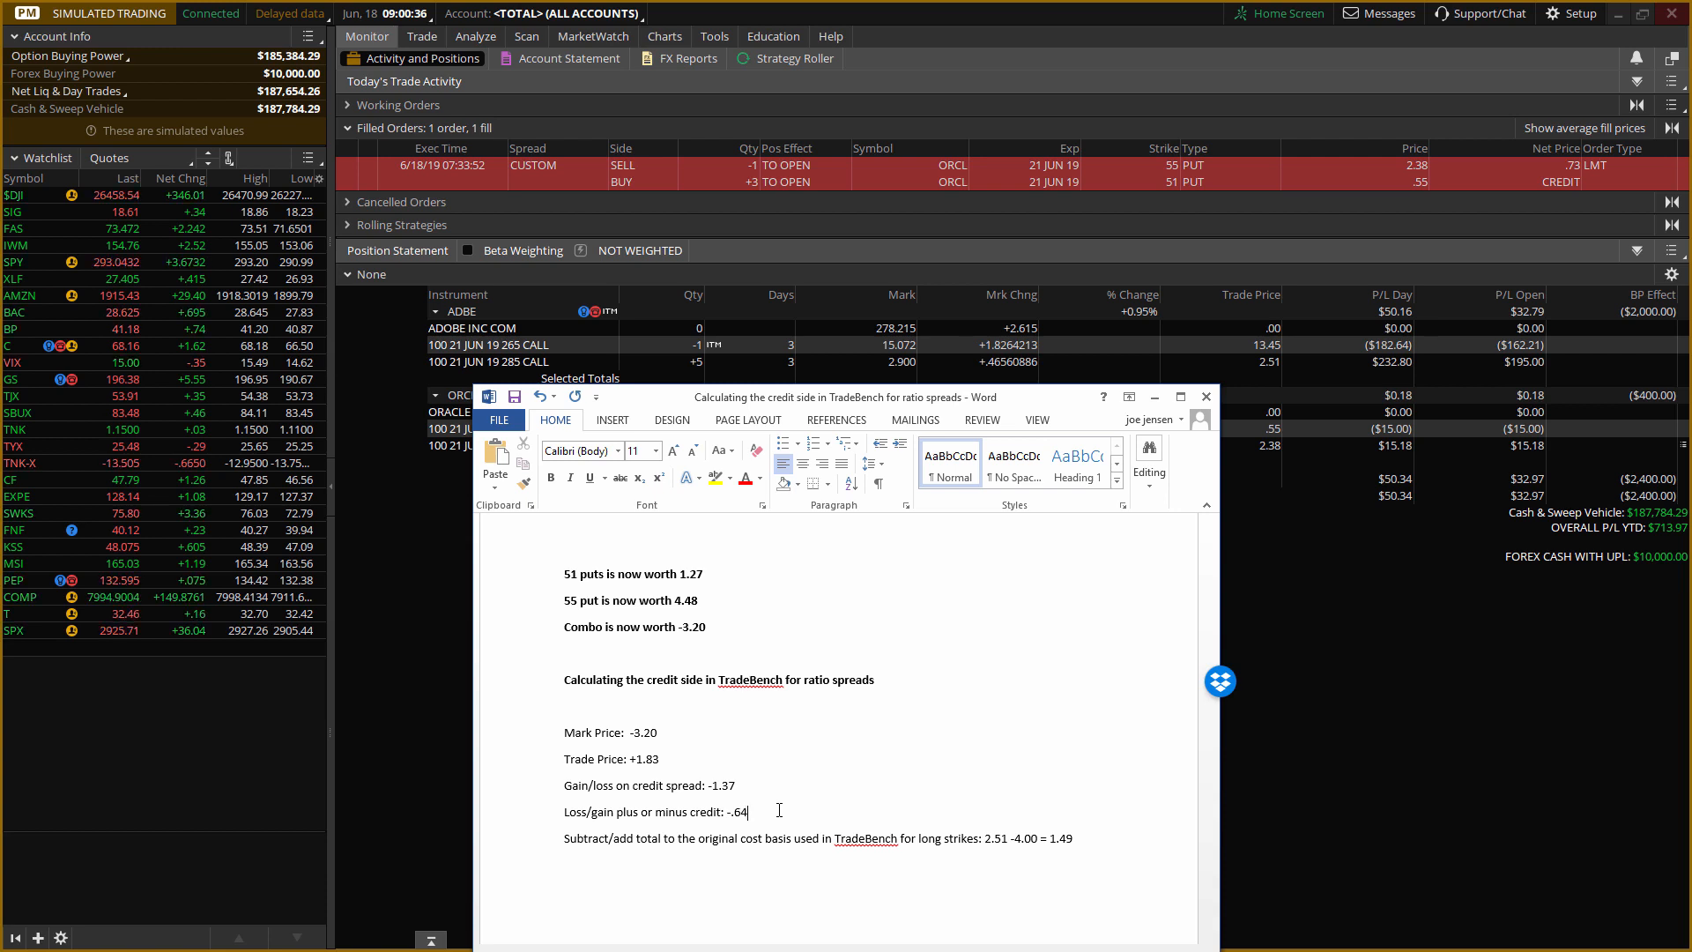
{"action": "type", "text": "4"}
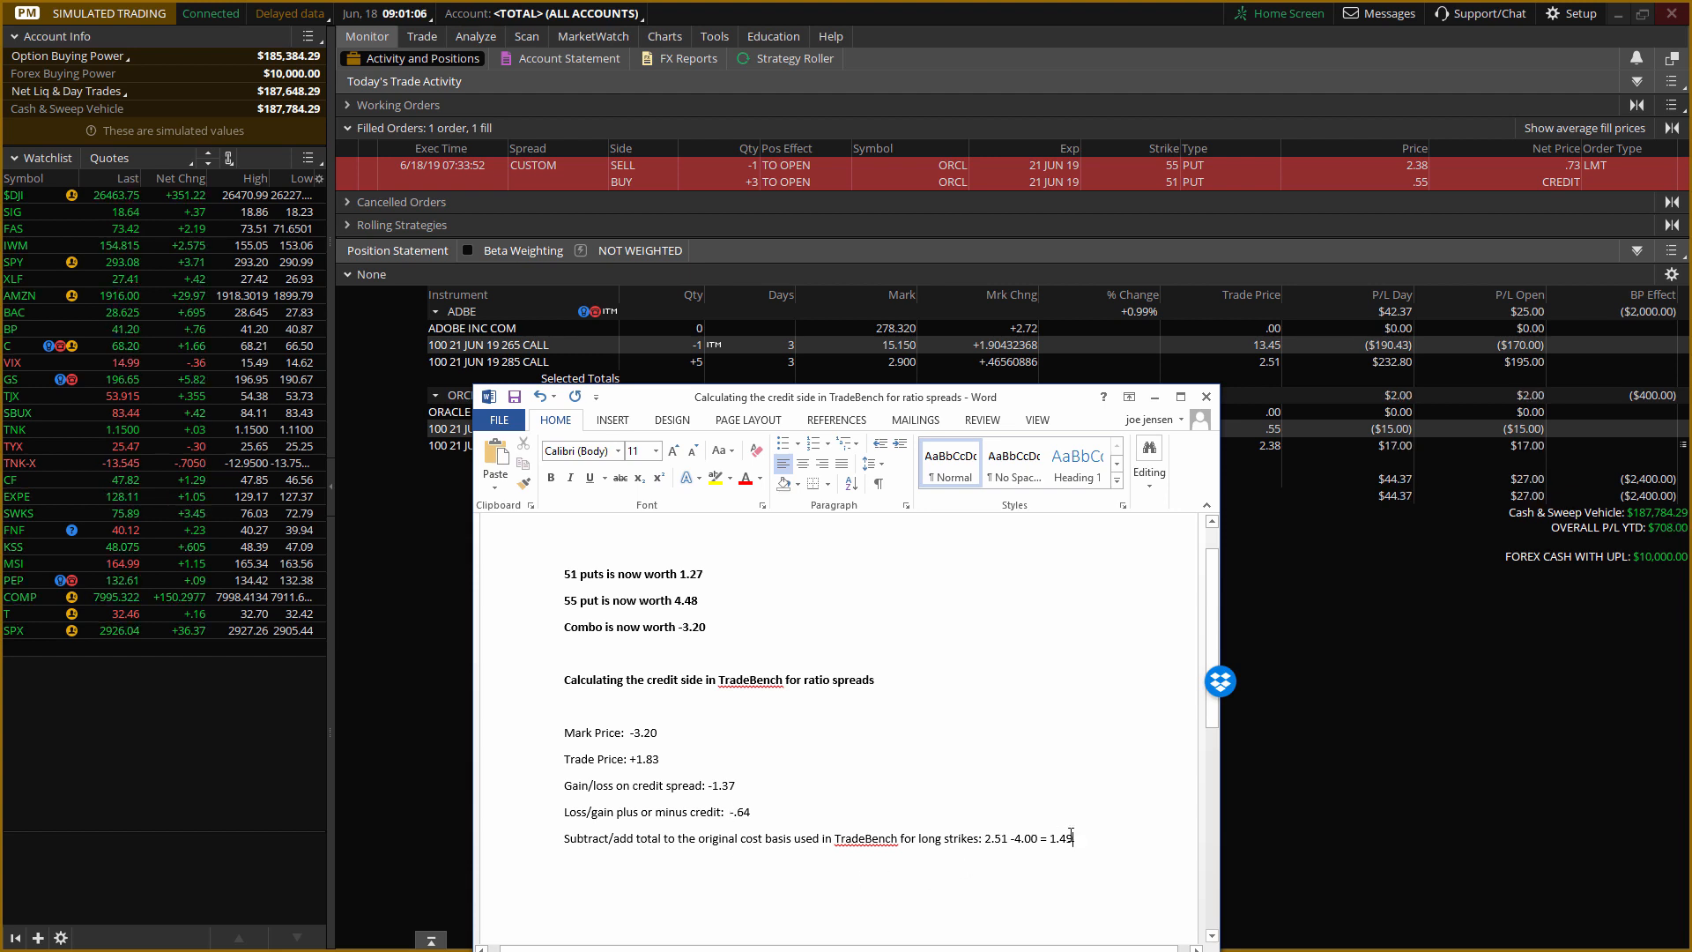
Replace the cost basis calculation for the long strikes with .55 - .64 = 0.09.
{"action": "left_click", "coordinate": [1071, 834]}
{"action": "key", "text": "BackSpace"}
{"action": "key", "text": "BackSpace"}
{"action": "key", "text": "BackSpace"}
{"action": "key", "text": "BackSpace"}
{"action": "key", "text": "BackSpace"}
{"action": "key", "text": "BackSpace"}
{"action": "key", "text": "BackSpace"}
{"action": "key", "text": "BackSpace"}
{"action": "key", "text": "BackSpace"}
{"action": "key", "text": "BackSpace"}
{"action": "key", "text": "BackSpace"}
{"action": "key", "text": "BackSpace"}
{"action": "key", "text": "BackSpace"}
{"action": "key", "text": "BackSpace"}
{"action": "key", "text": "BackSpace"}
{"action": "key", "text": "BackSpace"}
{"action": "key", "text": "BackSpace"}
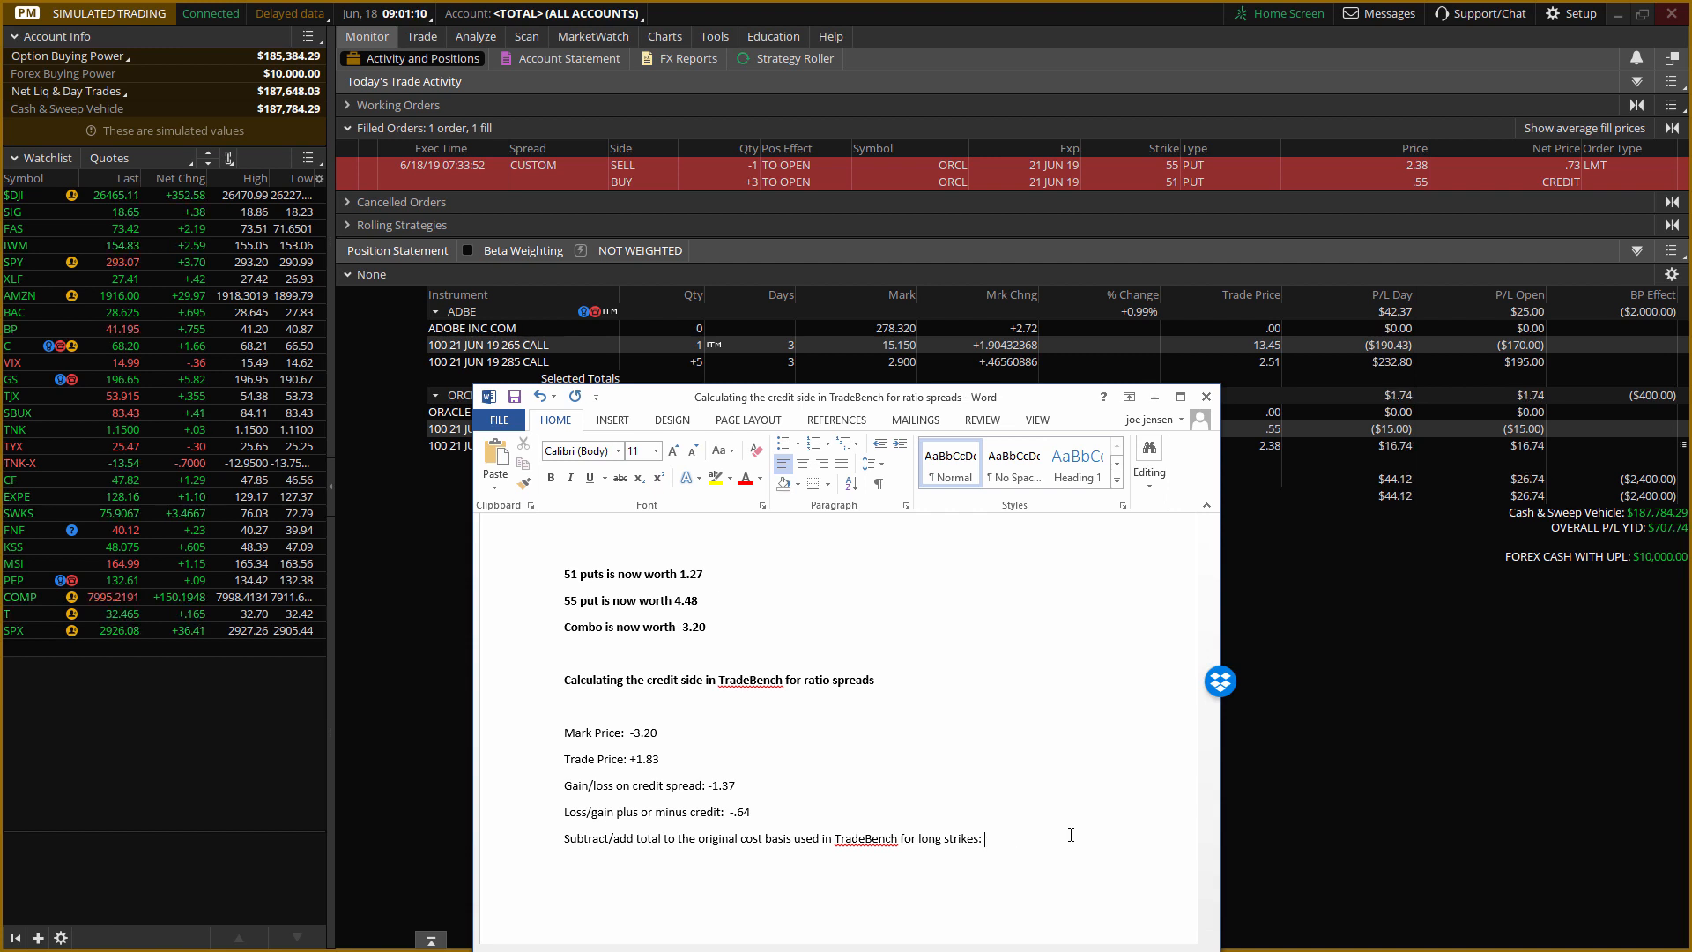
{"action": "type", "text": ".5"}
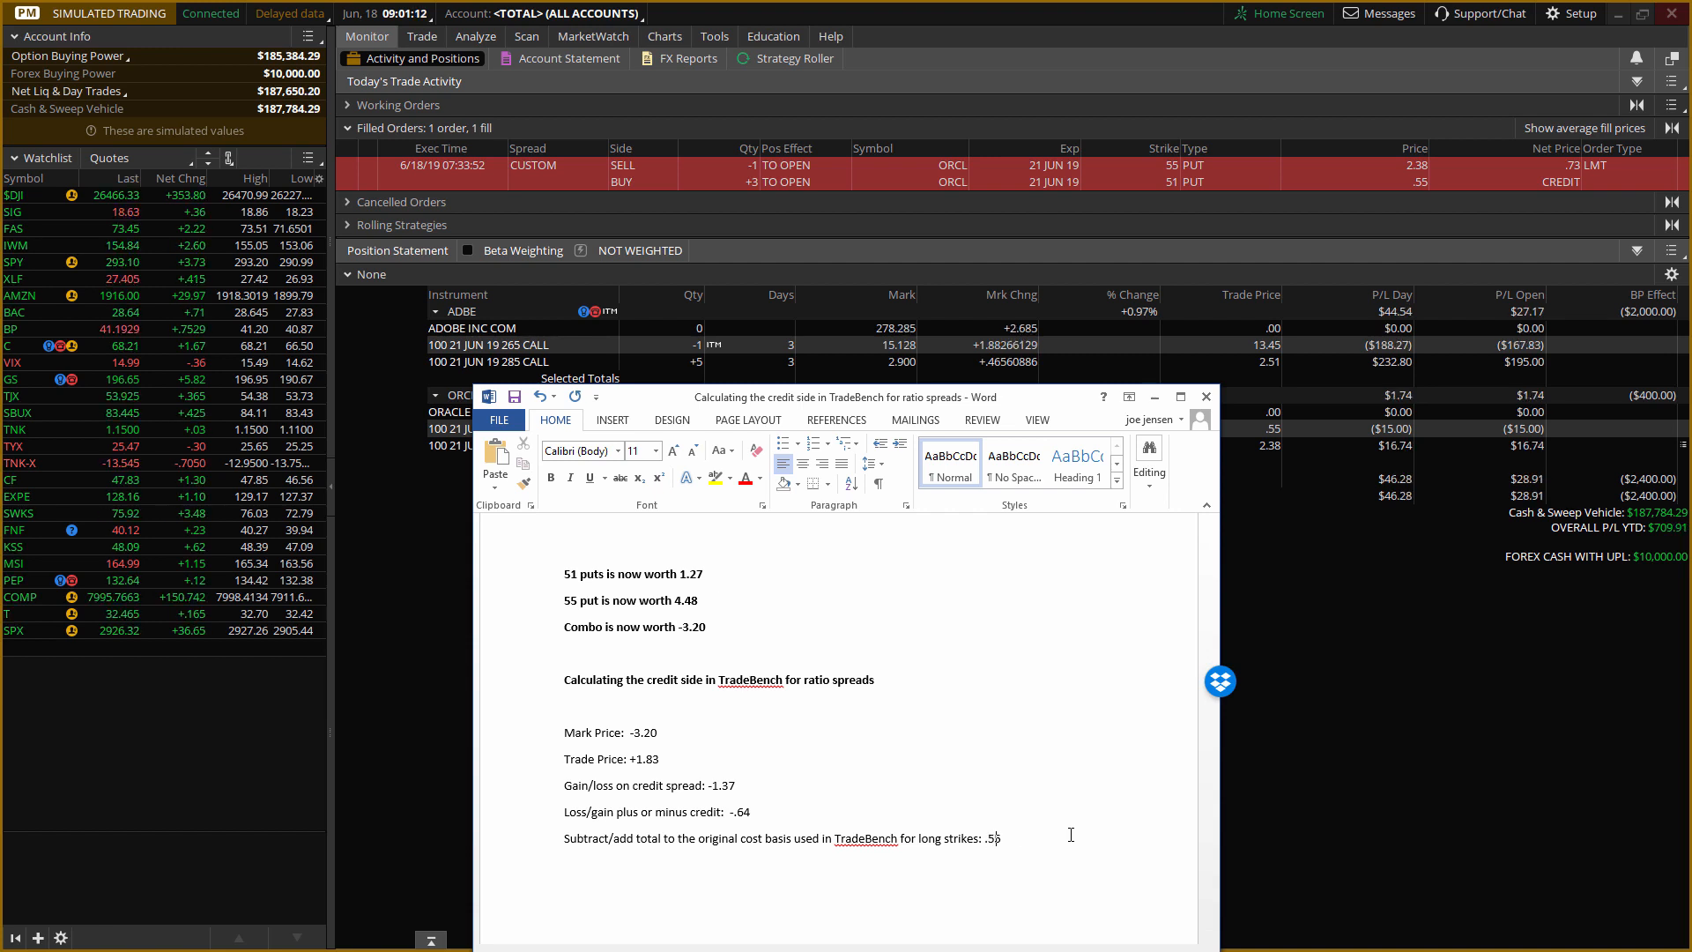
{"action": "type", "text": "5 - "}
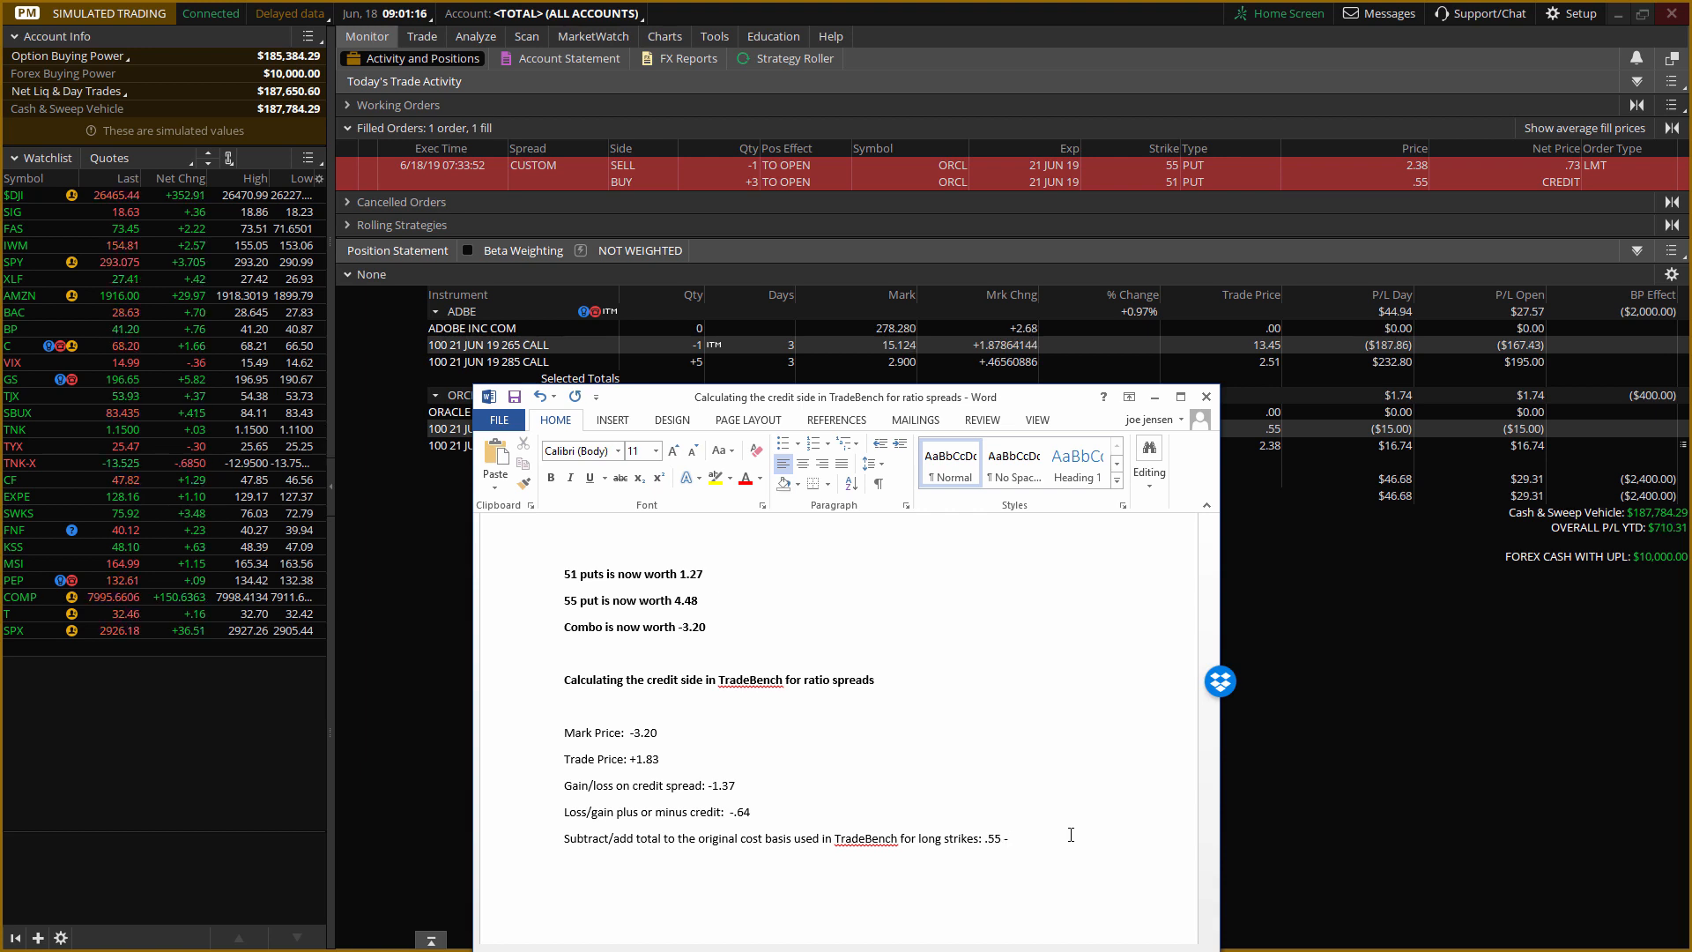
{"action": "type", "text": ".64 ="}
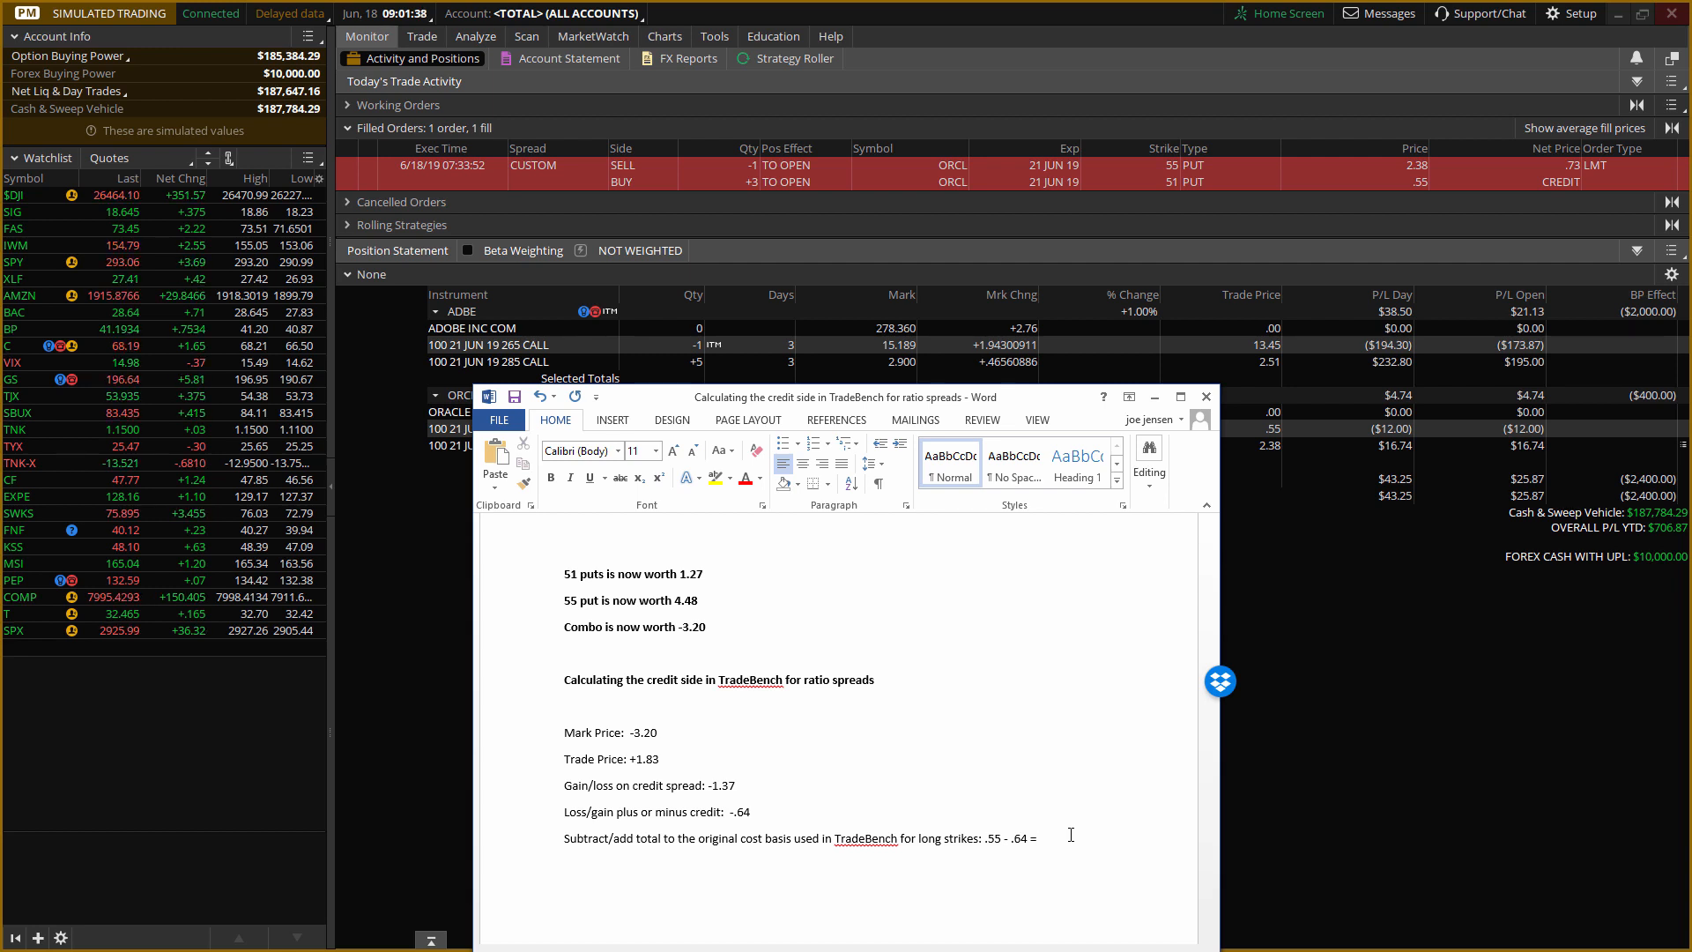
{"action": "type", "text": "0.09"}
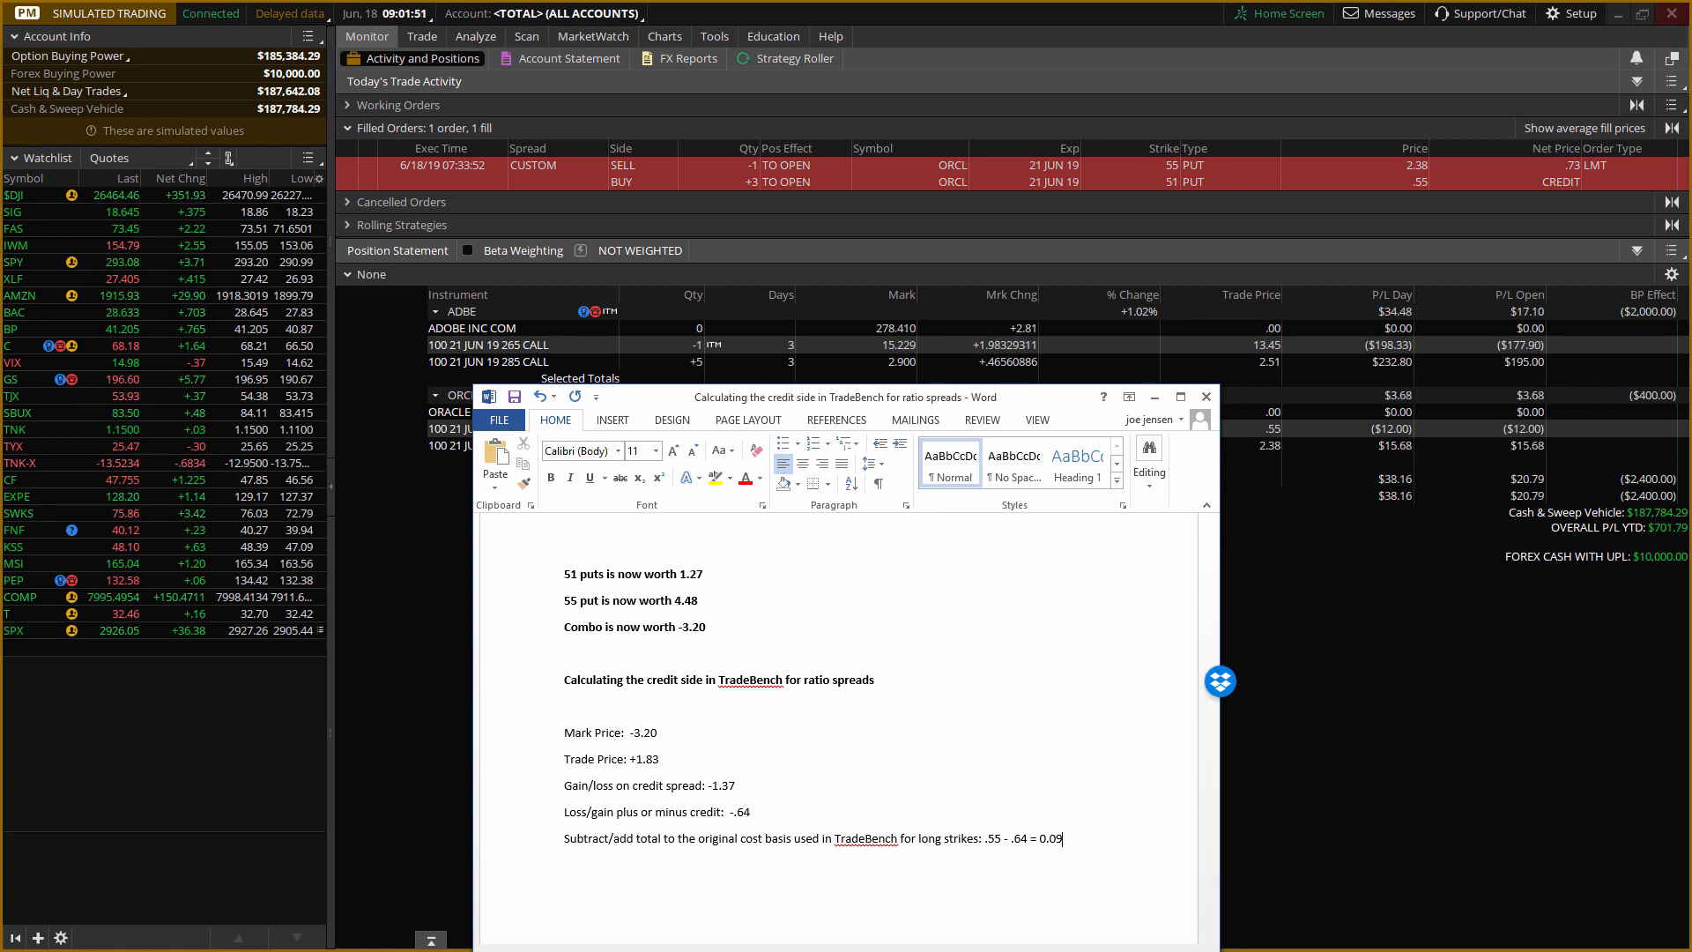
Switch to TradeBench and start a new exit order for the ORCL 55/51 1x3 put ratio backspread with an order quantity of 1.
{"action": "key", "text": "alt+Tab"}
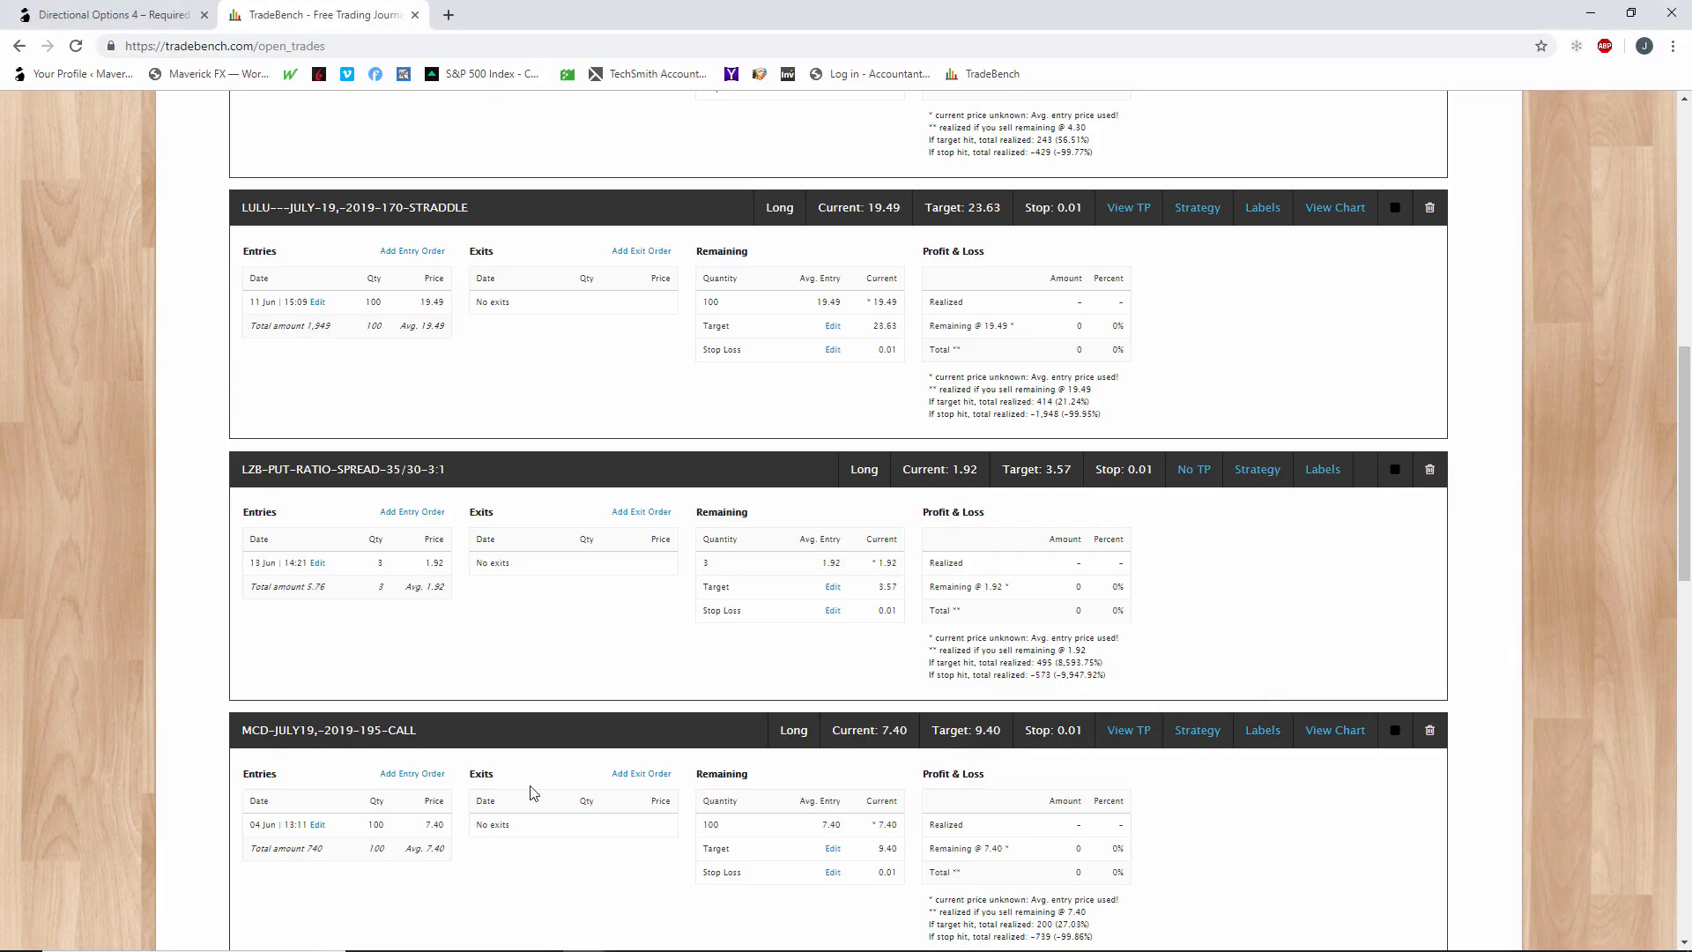
{"action": "scroll", "coordinate": [908, 769], "scroll_direction": "down", "scroll_amount": 7}
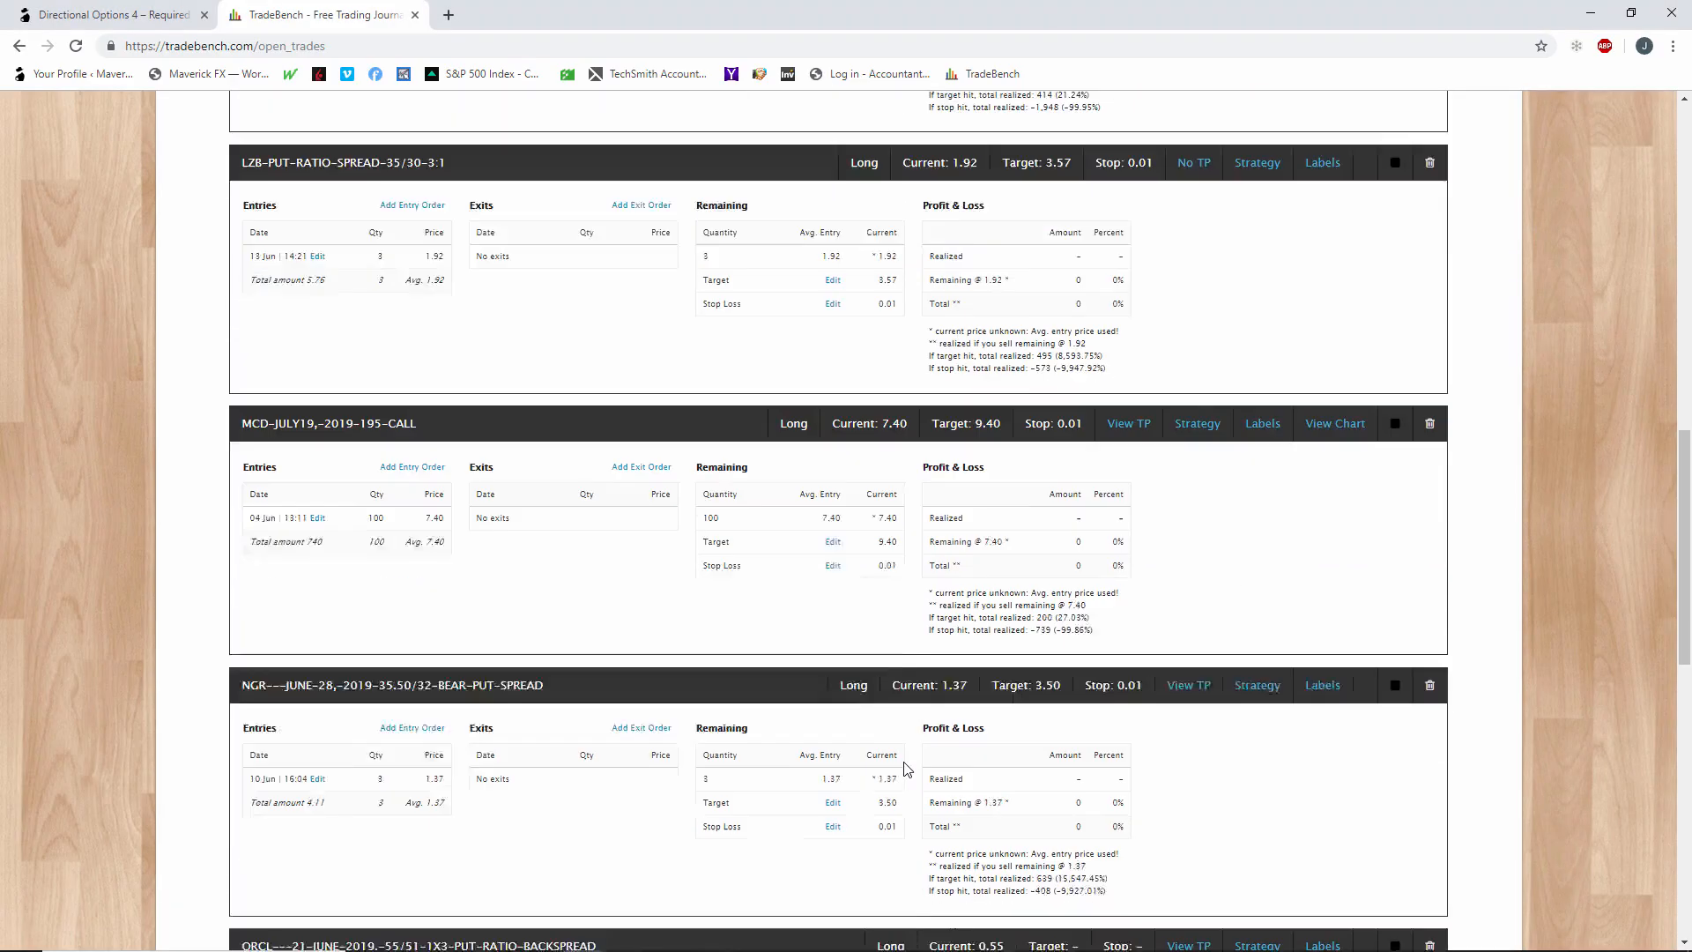
{"action": "scroll", "coordinate": [908, 769], "scroll_direction": "down", "scroll_amount": 1}
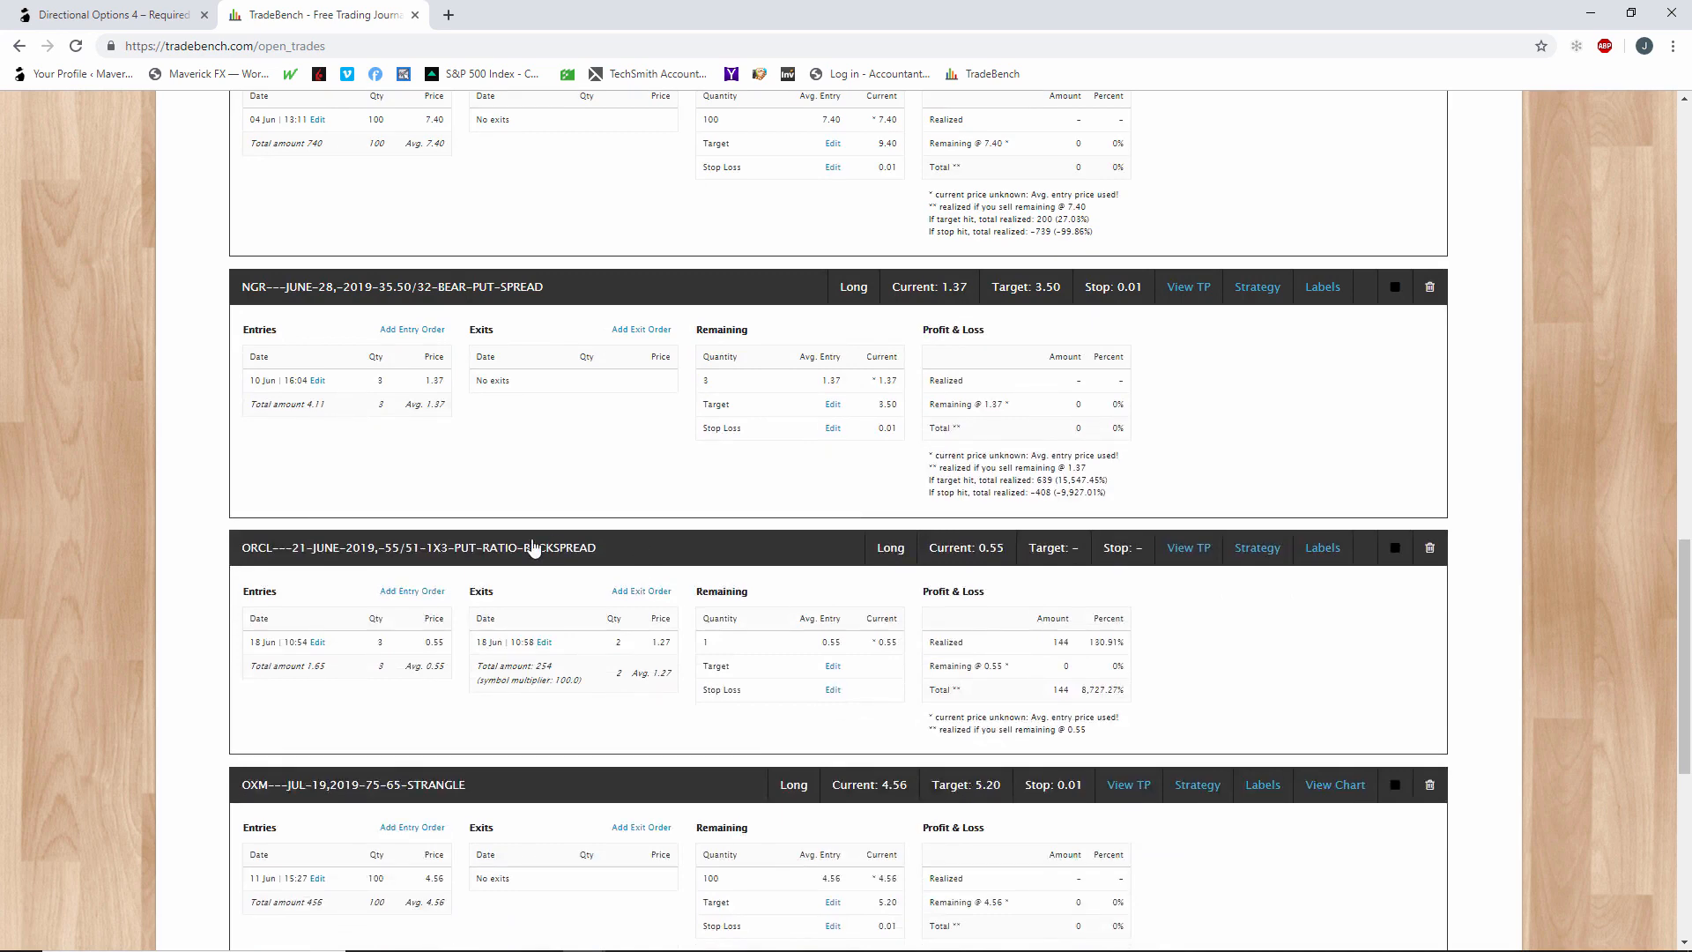
{"action": "left_click", "coordinate": [649, 596]}
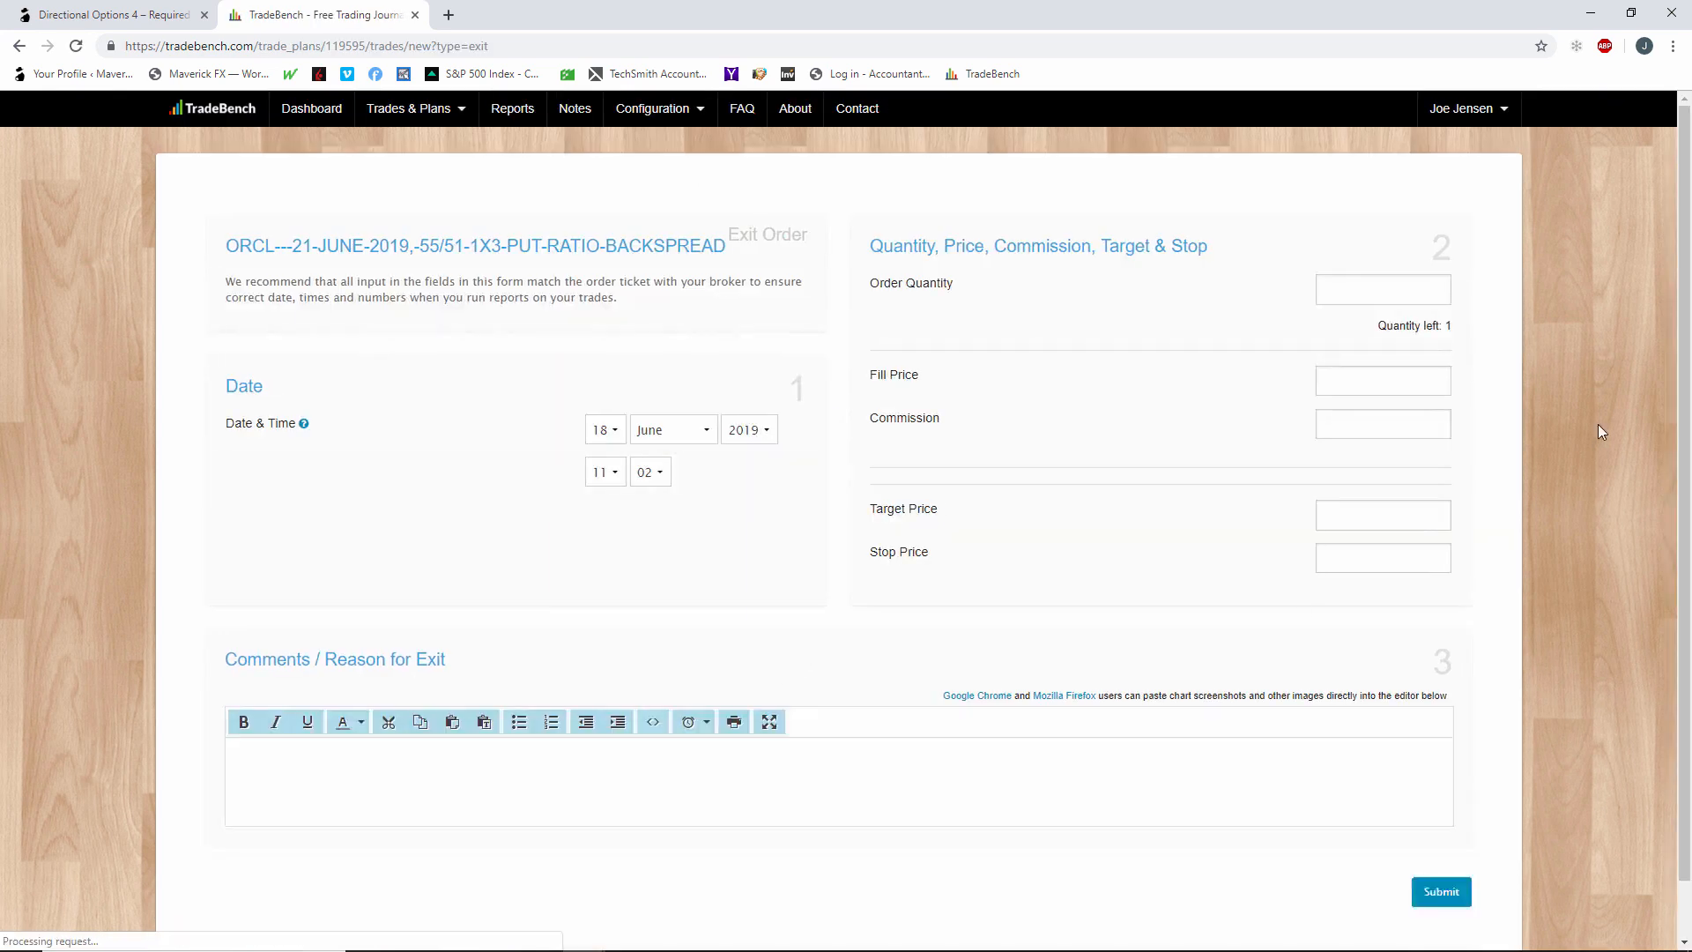
{"action": "left_click", "coordinate": [1429, 296]}
{"action": "type", "text": "1"}
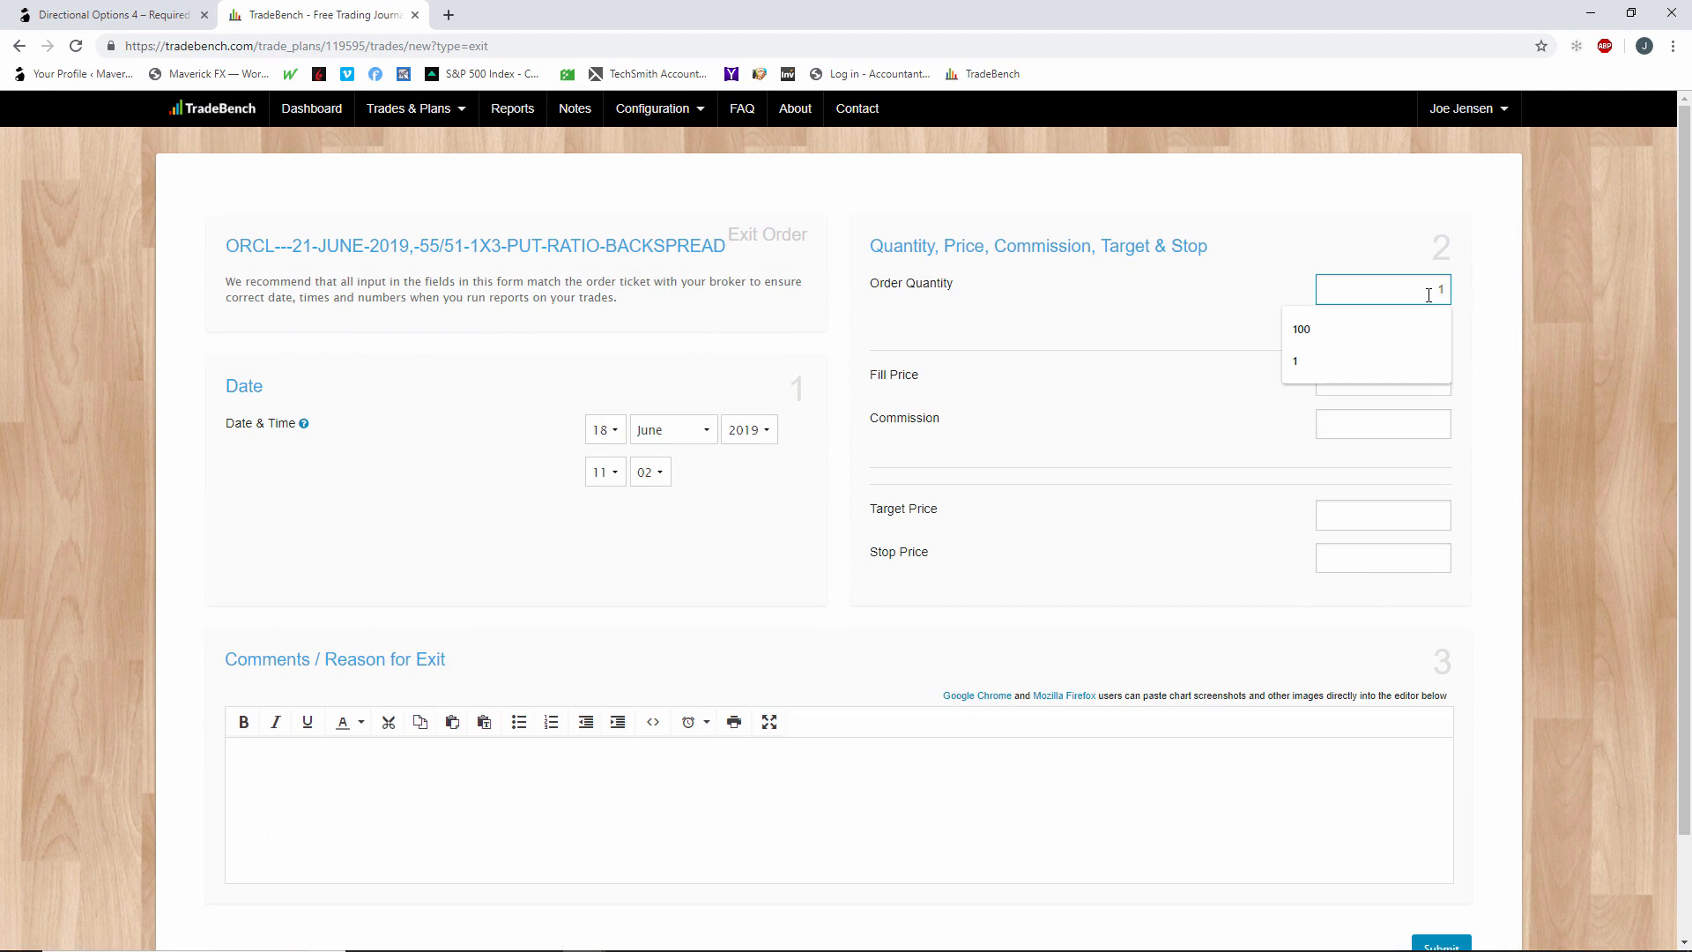
{"action": "left_click", "coordinate": [1252, 319]}
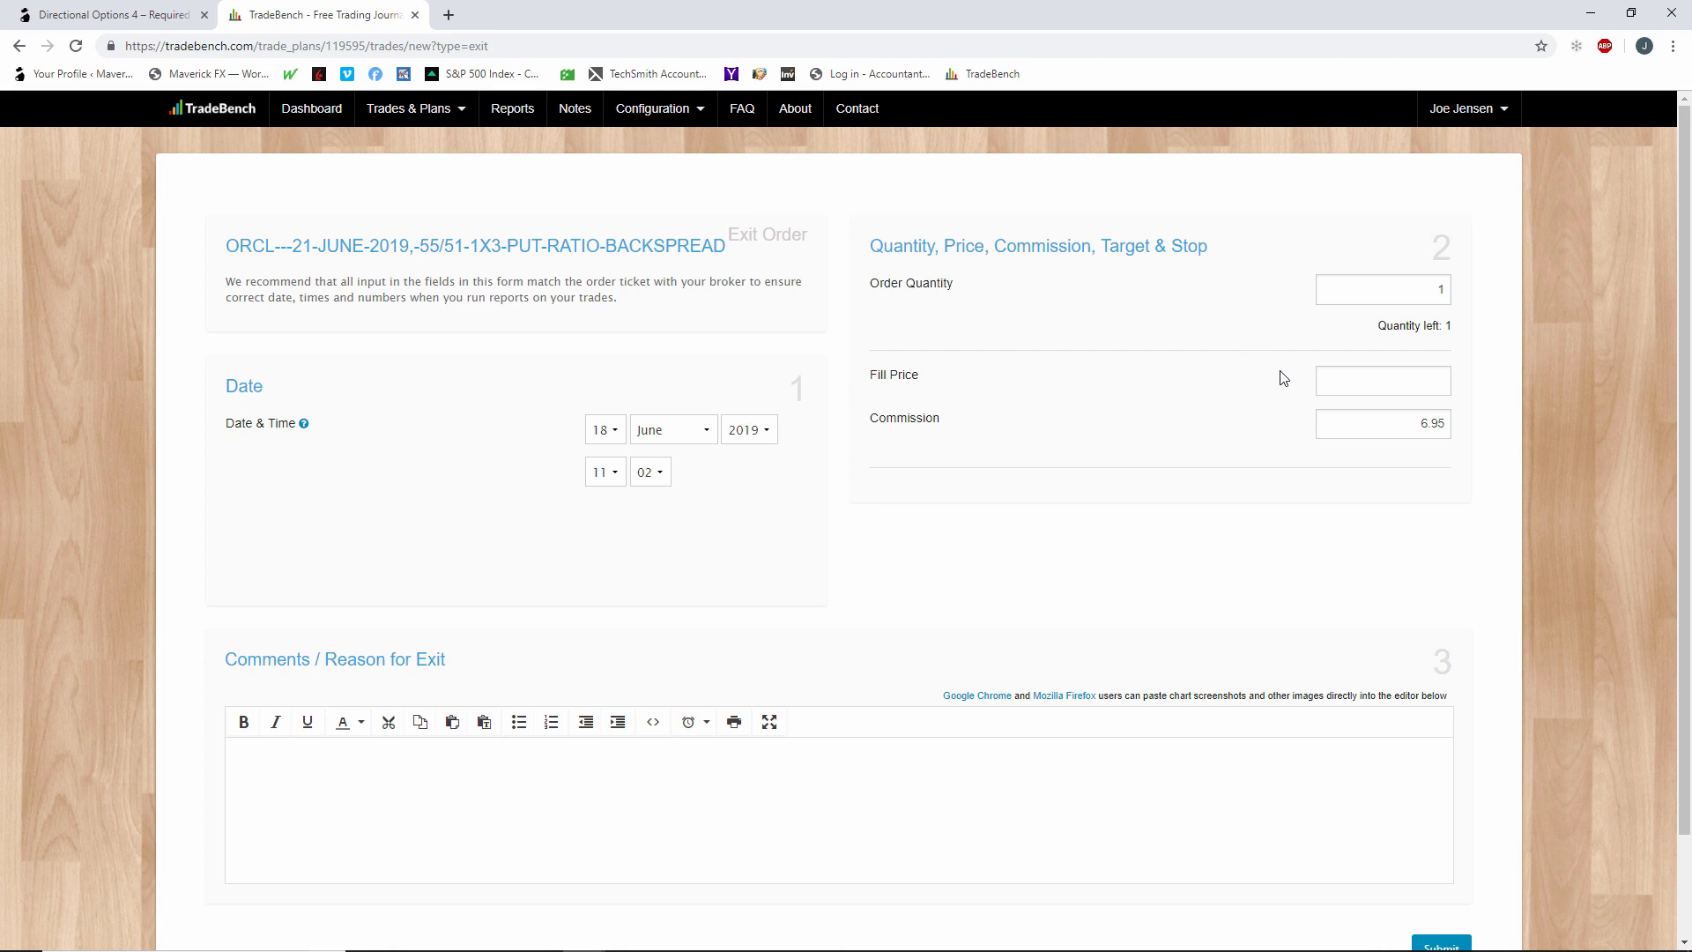
Set the exit order's fill price to 0.09, enter "total credit amount" as the exit comment, and submit the order.
{"action": "left_click", "coordinate": [1428, 386]}
{"action": "type", "text": "0.09"}
{"action": "scroll", "coordinate": [1246, 522], "scroll_direction": "down", "scroll_amount": 1}
{"action": "left_click", "coordinate": [1156, 649]}
{"action": "type", "text": "tot"}
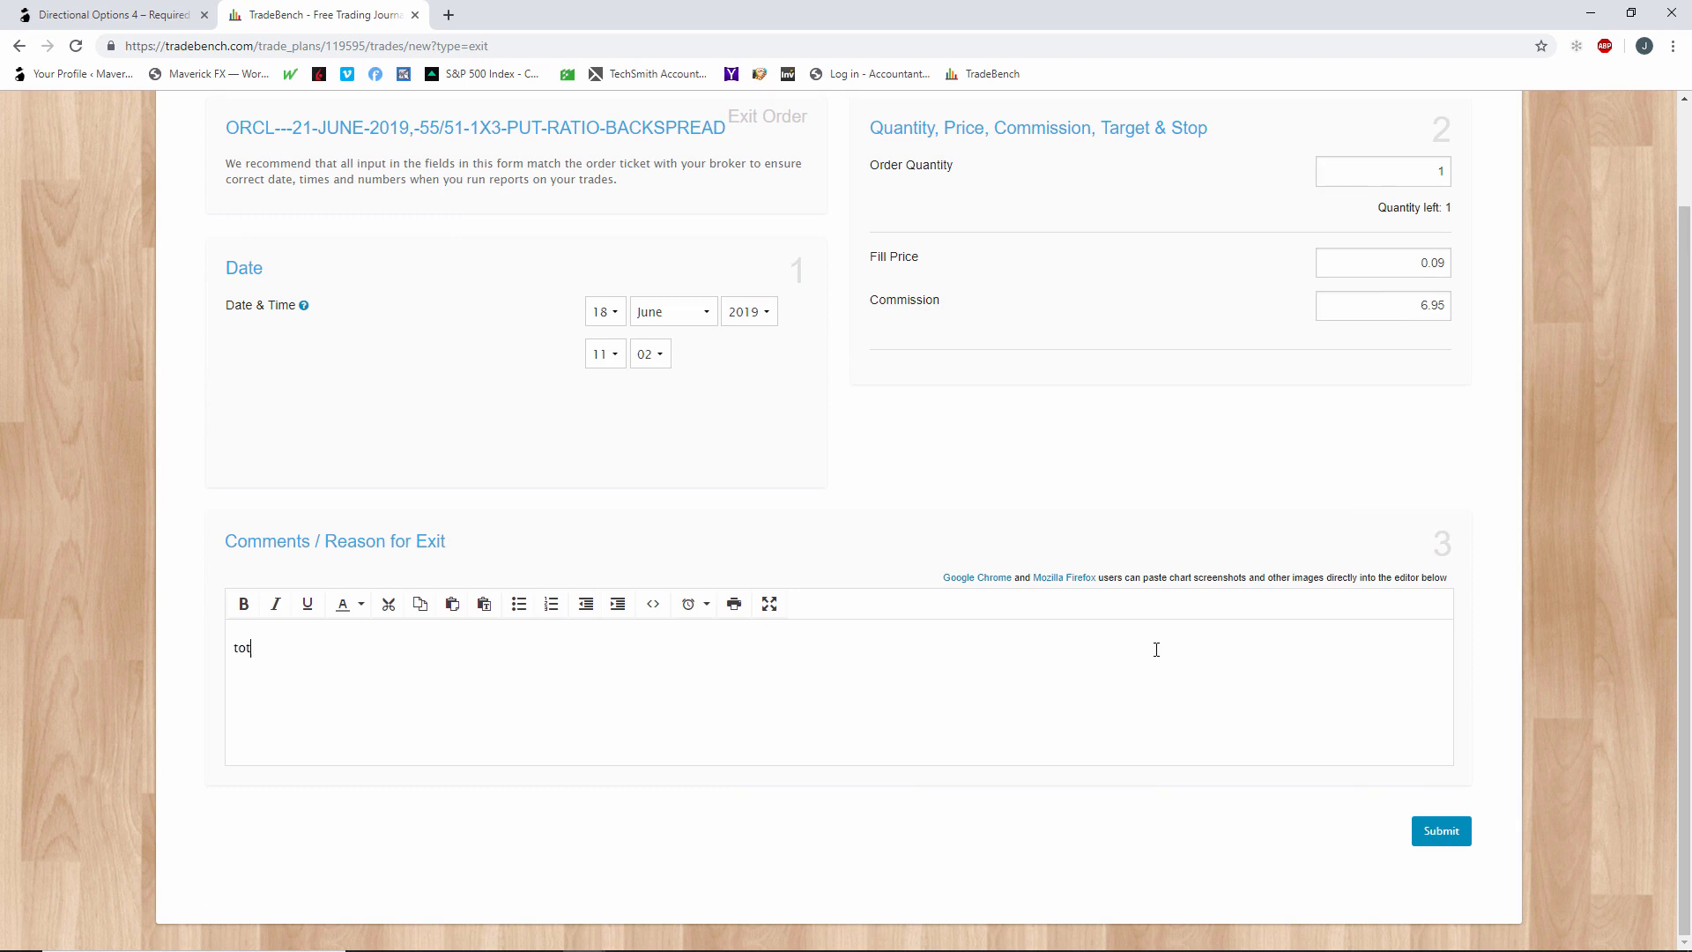
{"action": "type", "text": "al cer"}
{"action": "key", "text": "BackSpace"}
{"action": "type", "text": "redit an"}
{"action": "key", "text": "BackSpace"}
{"action": "type", "text": "mount"}
{"action": "left_click", "coordinate": [1456, 833]}
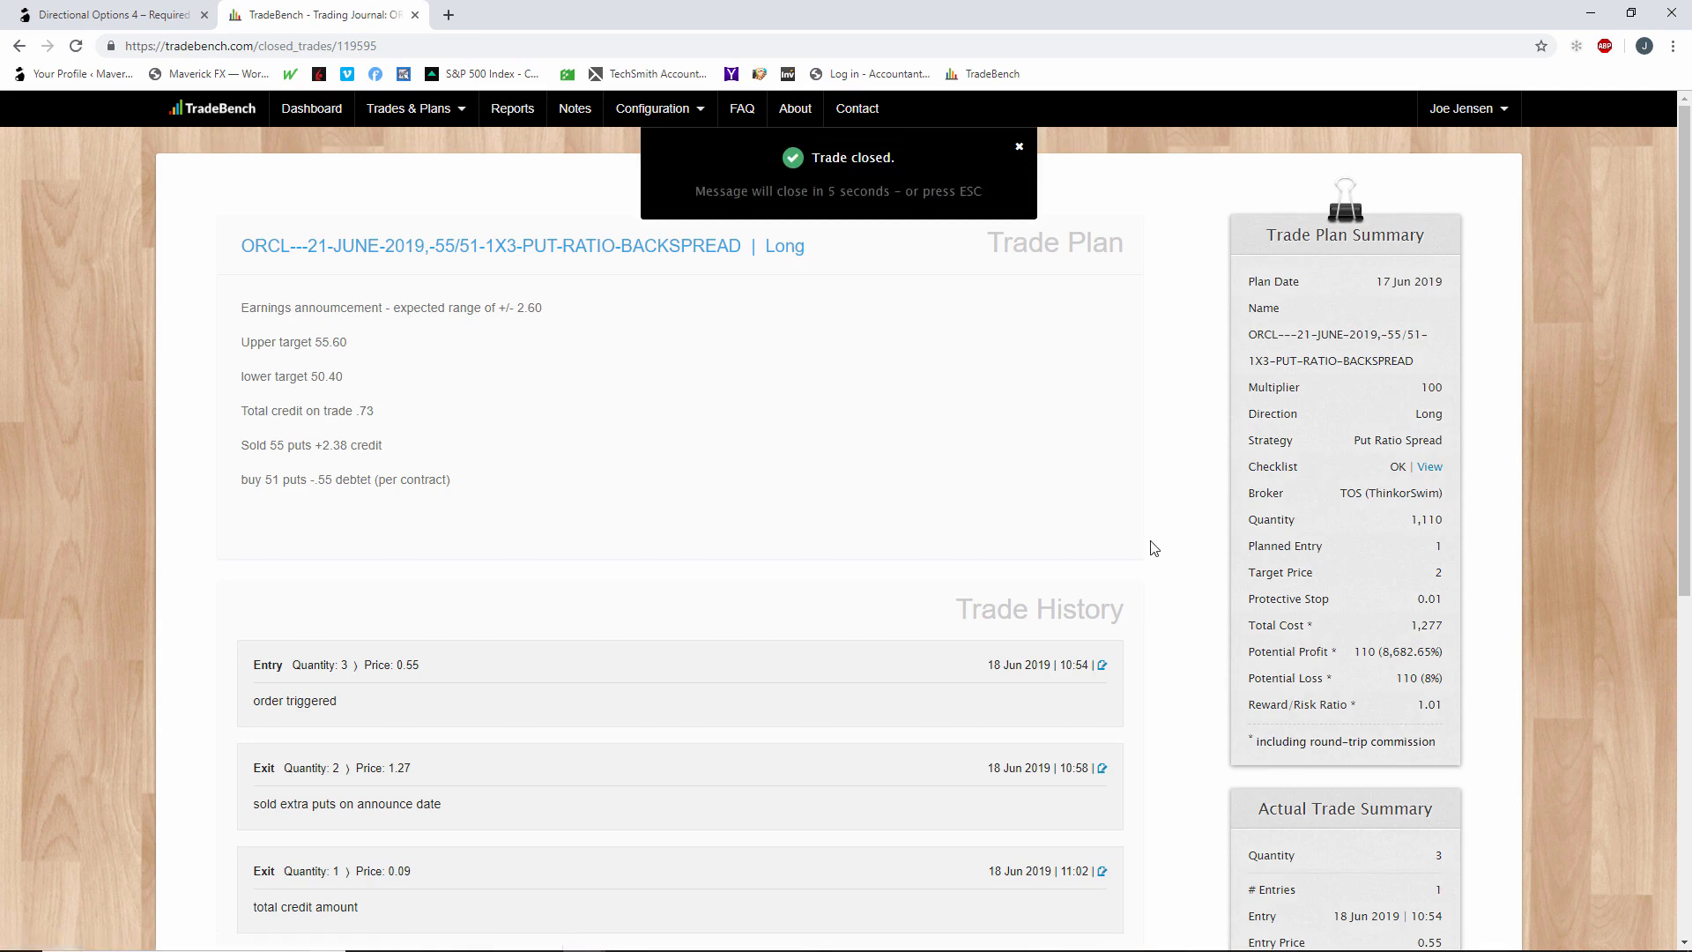
Review the closed ORCL trade's plan notes, entry and exit history, net profit in the actual trade summary, and labels.
{"action": "scroll", "coordinate": [1026, 468], "scroll_direction": "down", "scroll_amount": 1}
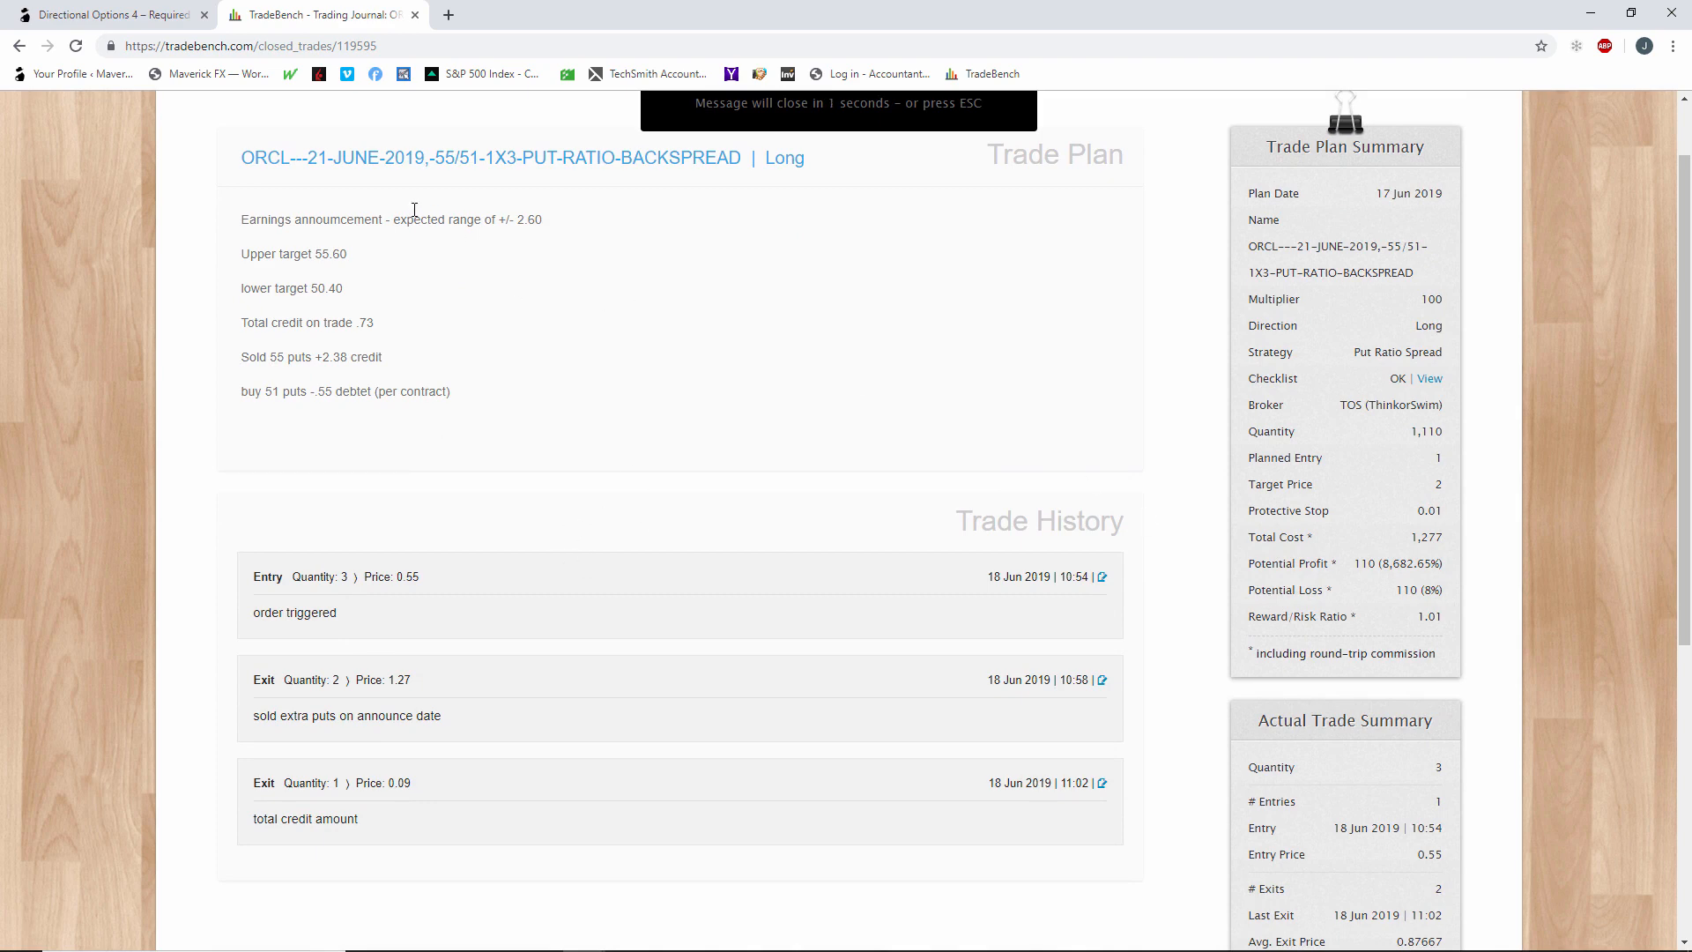
{"action": "scroll", "coordinate": [381, 377], "scroll_direction": "down", "scroll_amount": 2}
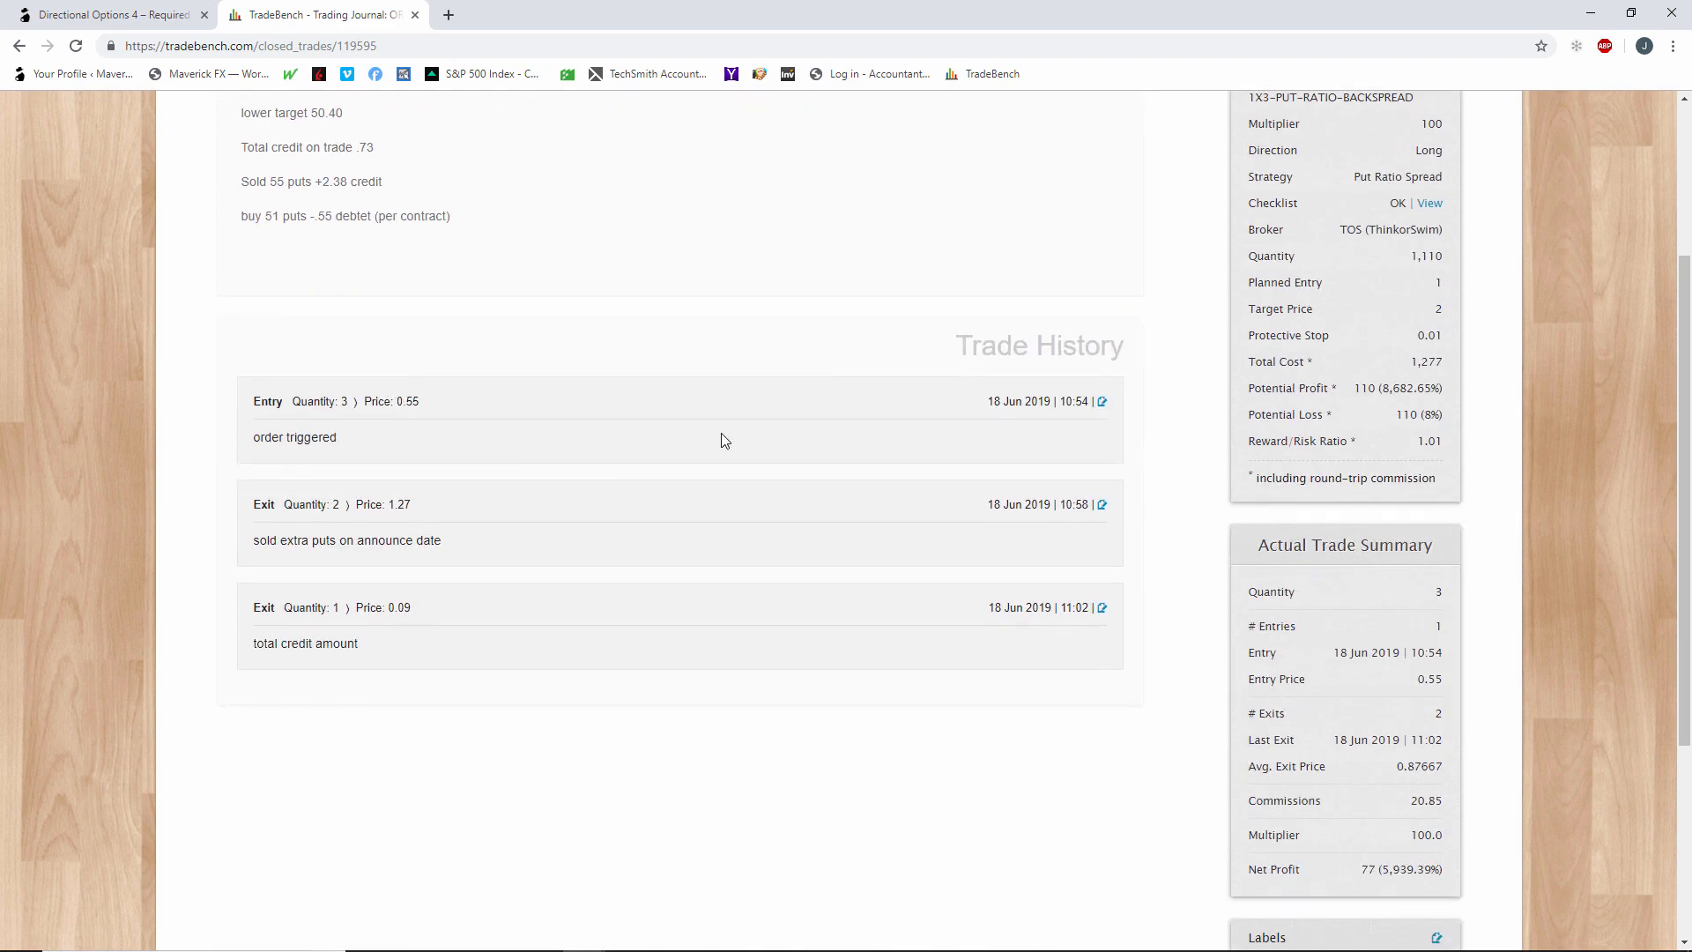
{"action": "scroll", "coordinate": [793, 388], "scroll_direction": "up", "scroll_amount": 3}
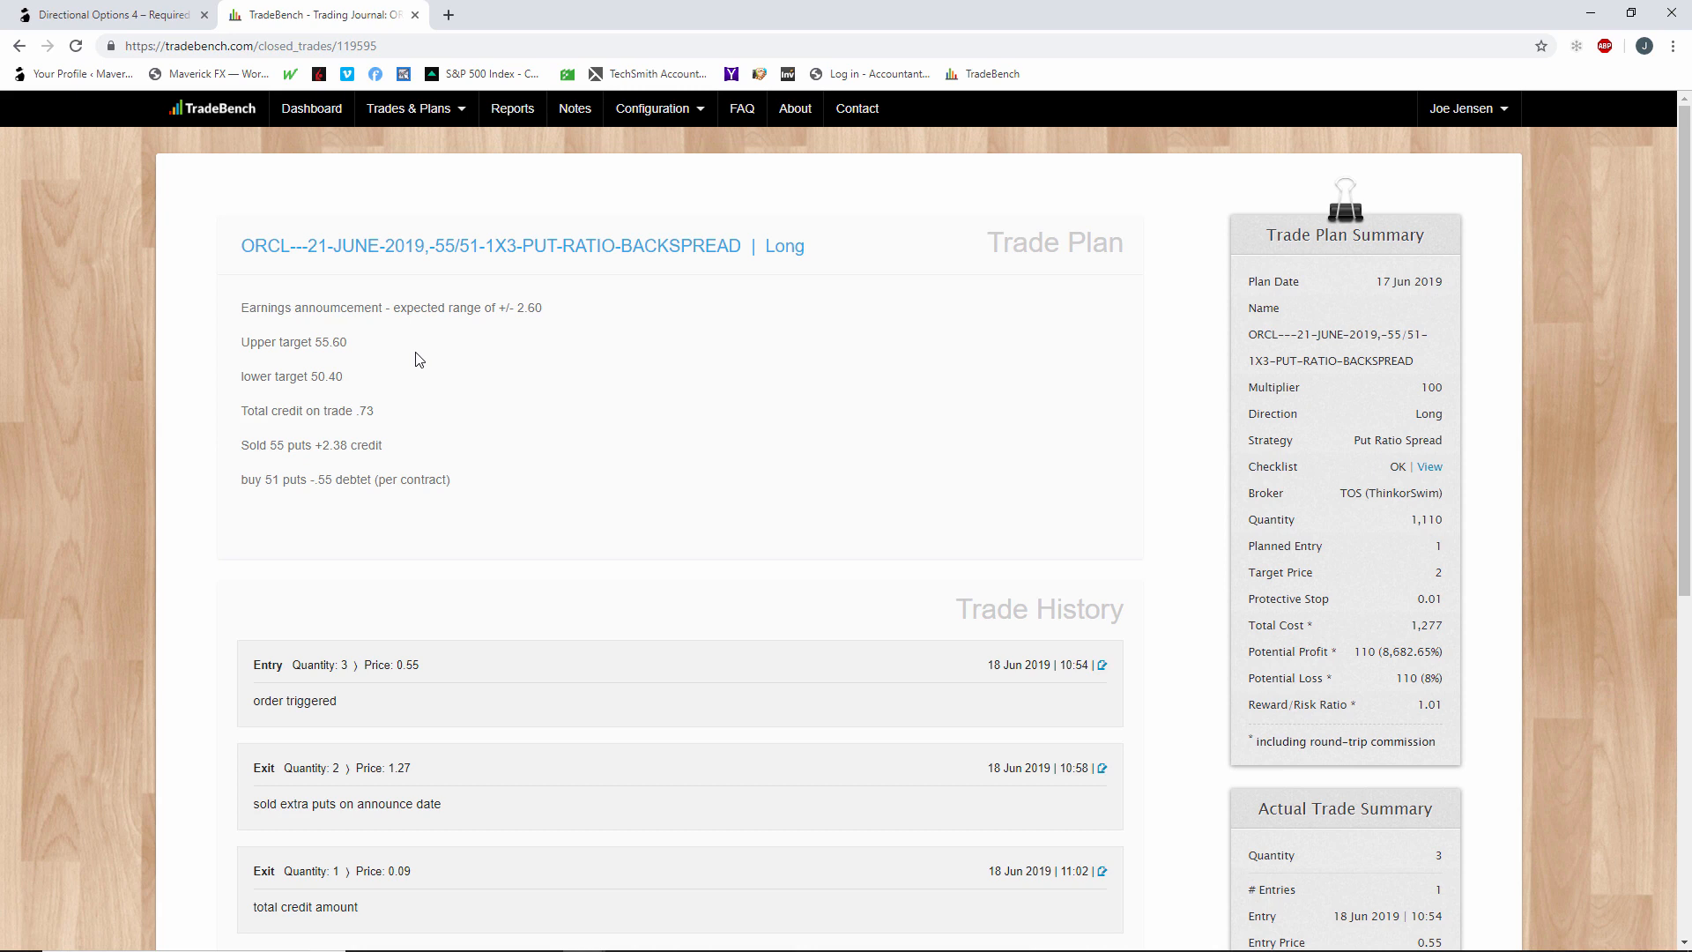
{"action": "scroll", "coordinate": [418, 360], "scroll_direction": "down", "scroll_amount": 2}
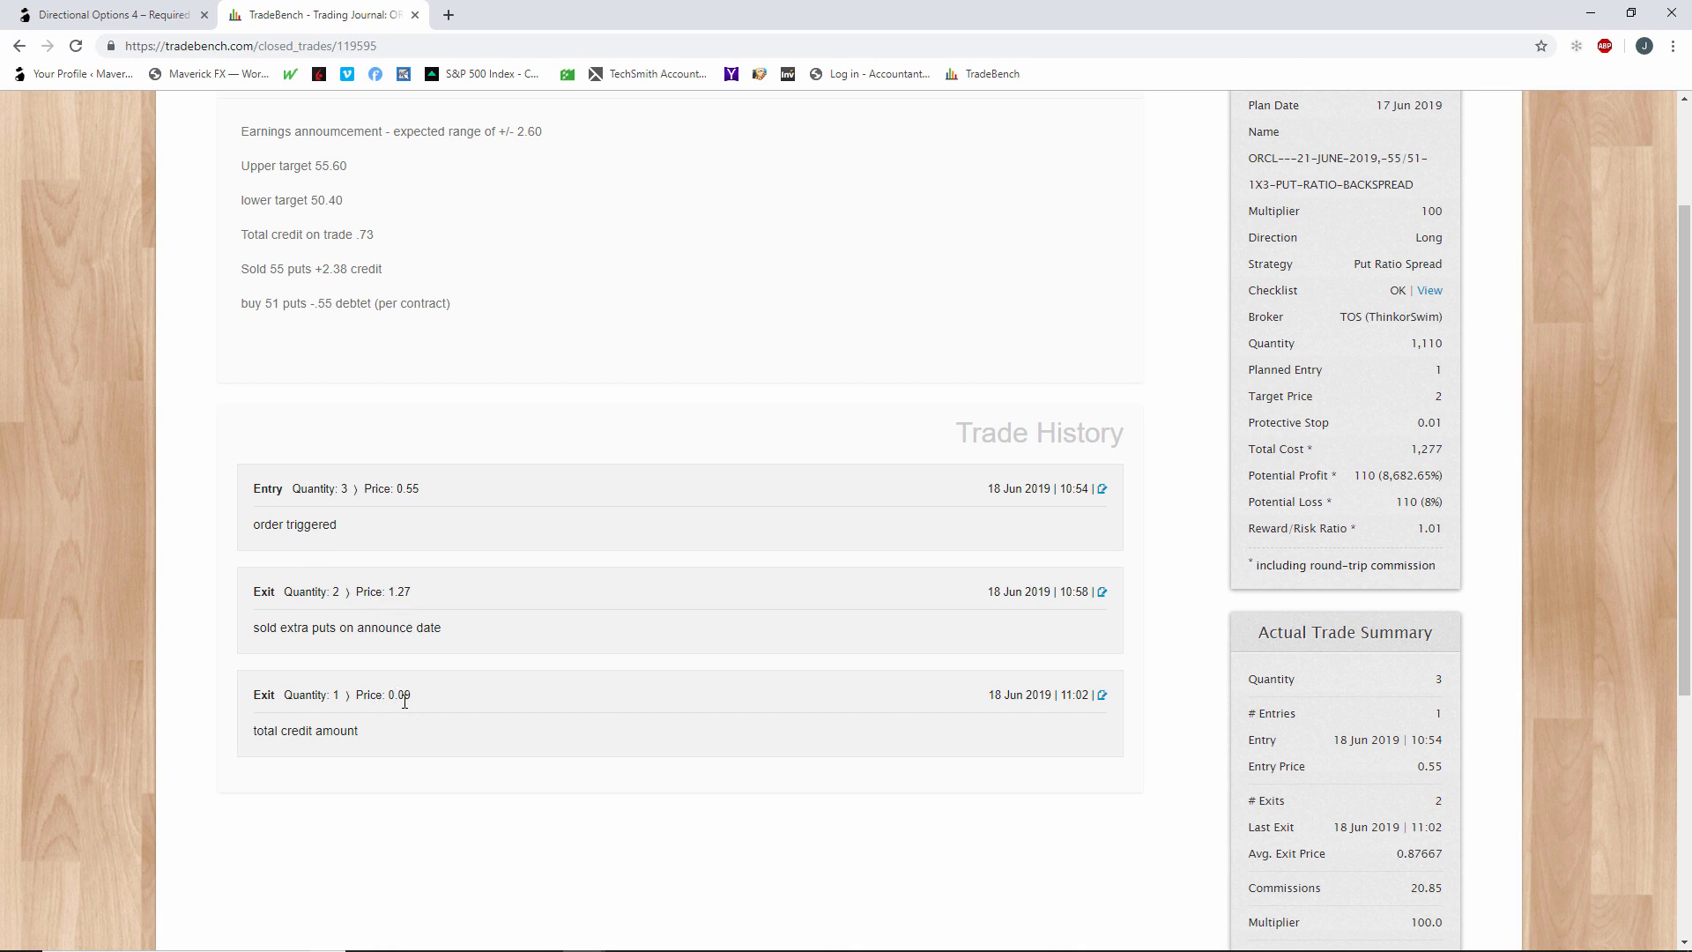
{"action": "scroll", "coordinate": [1072, 660], "scroll_direction": "down", "scroll_amount": 2}
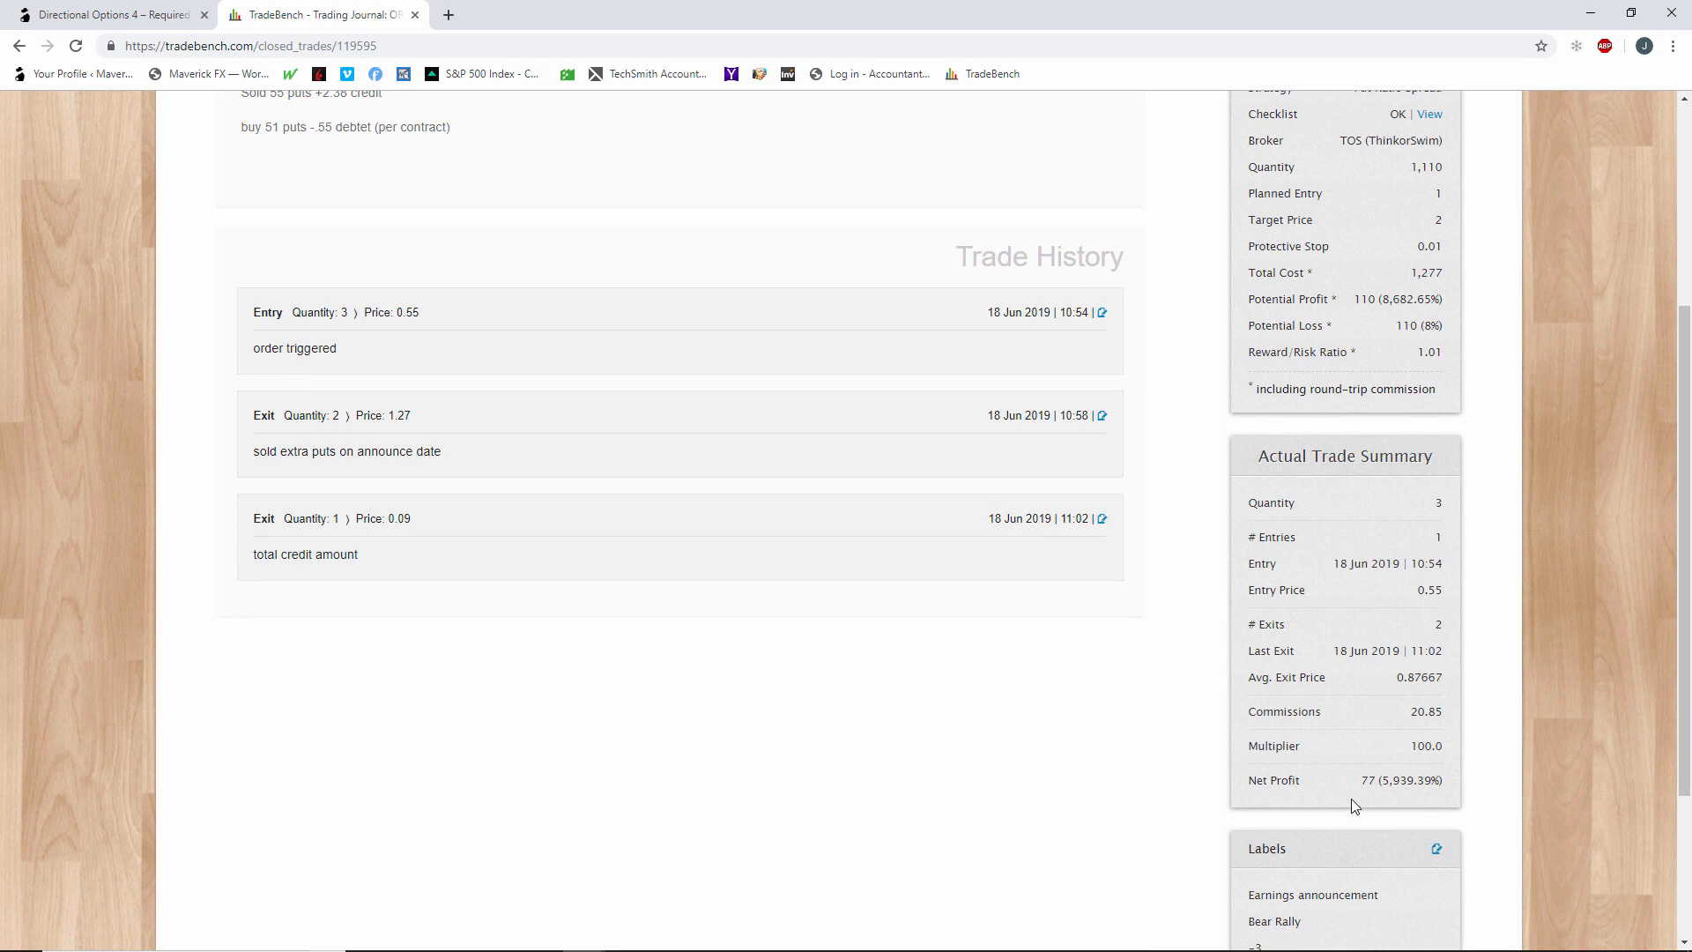
{"action": "scroll", "coordinate": [1368, 794], "scroll_direction": "down", "scroll_amount": 2}
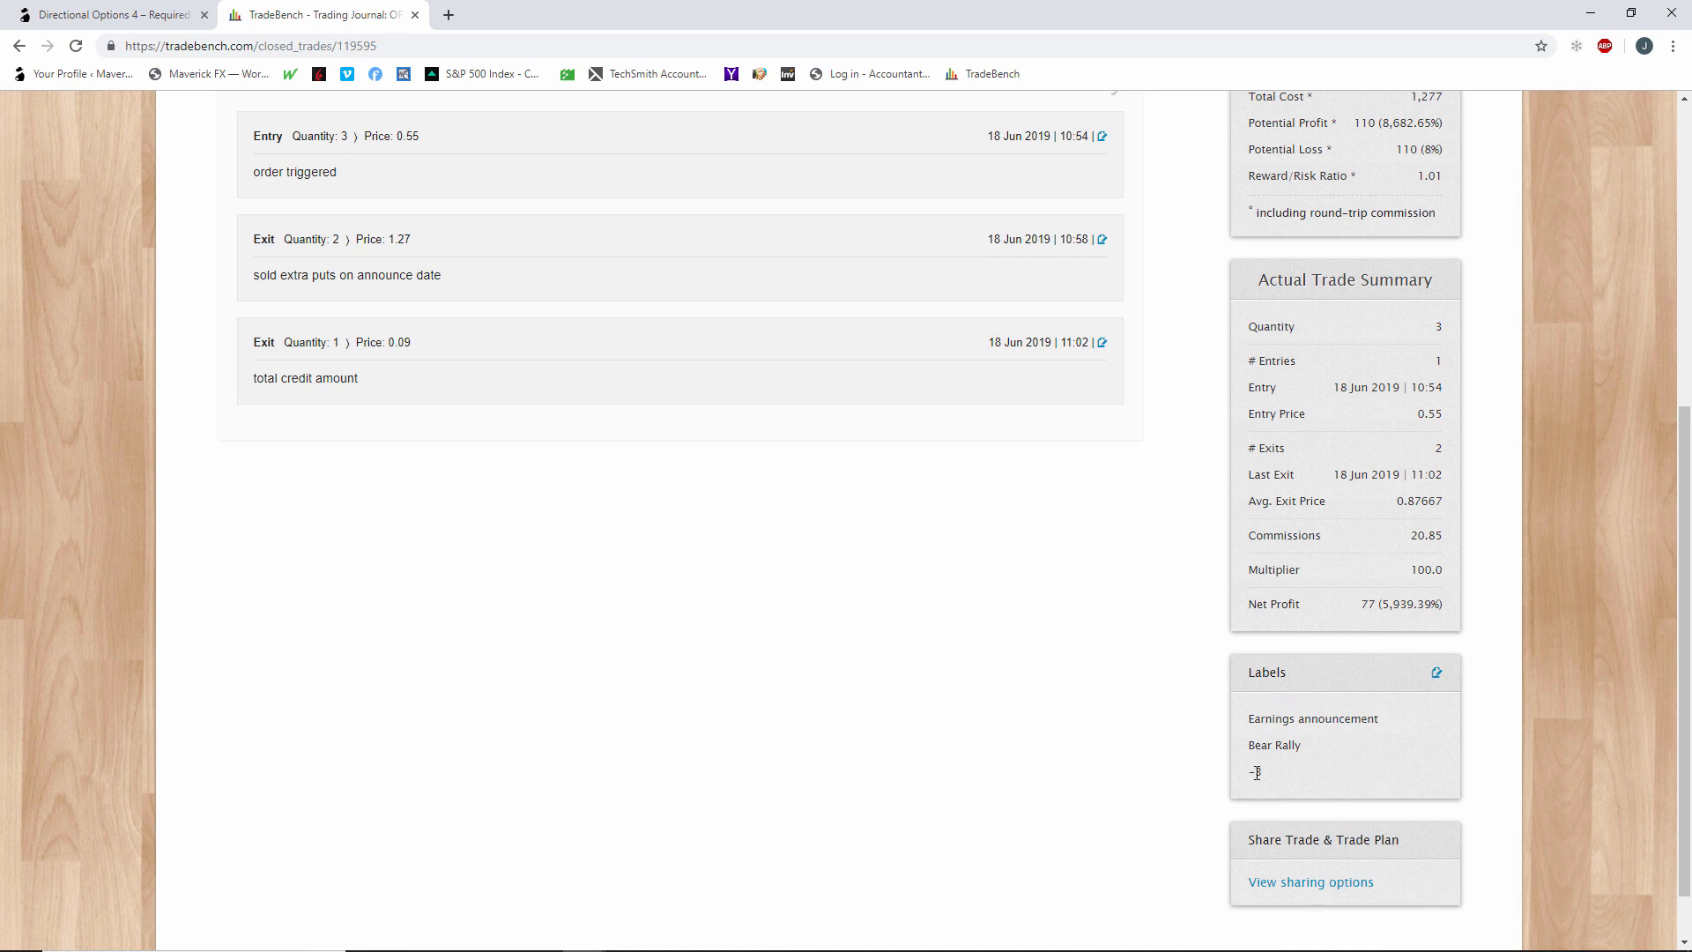
{"action": "scroll", "coordinate": [1334, 784], "scroll_direction": "up", "scroll_amount": 6}
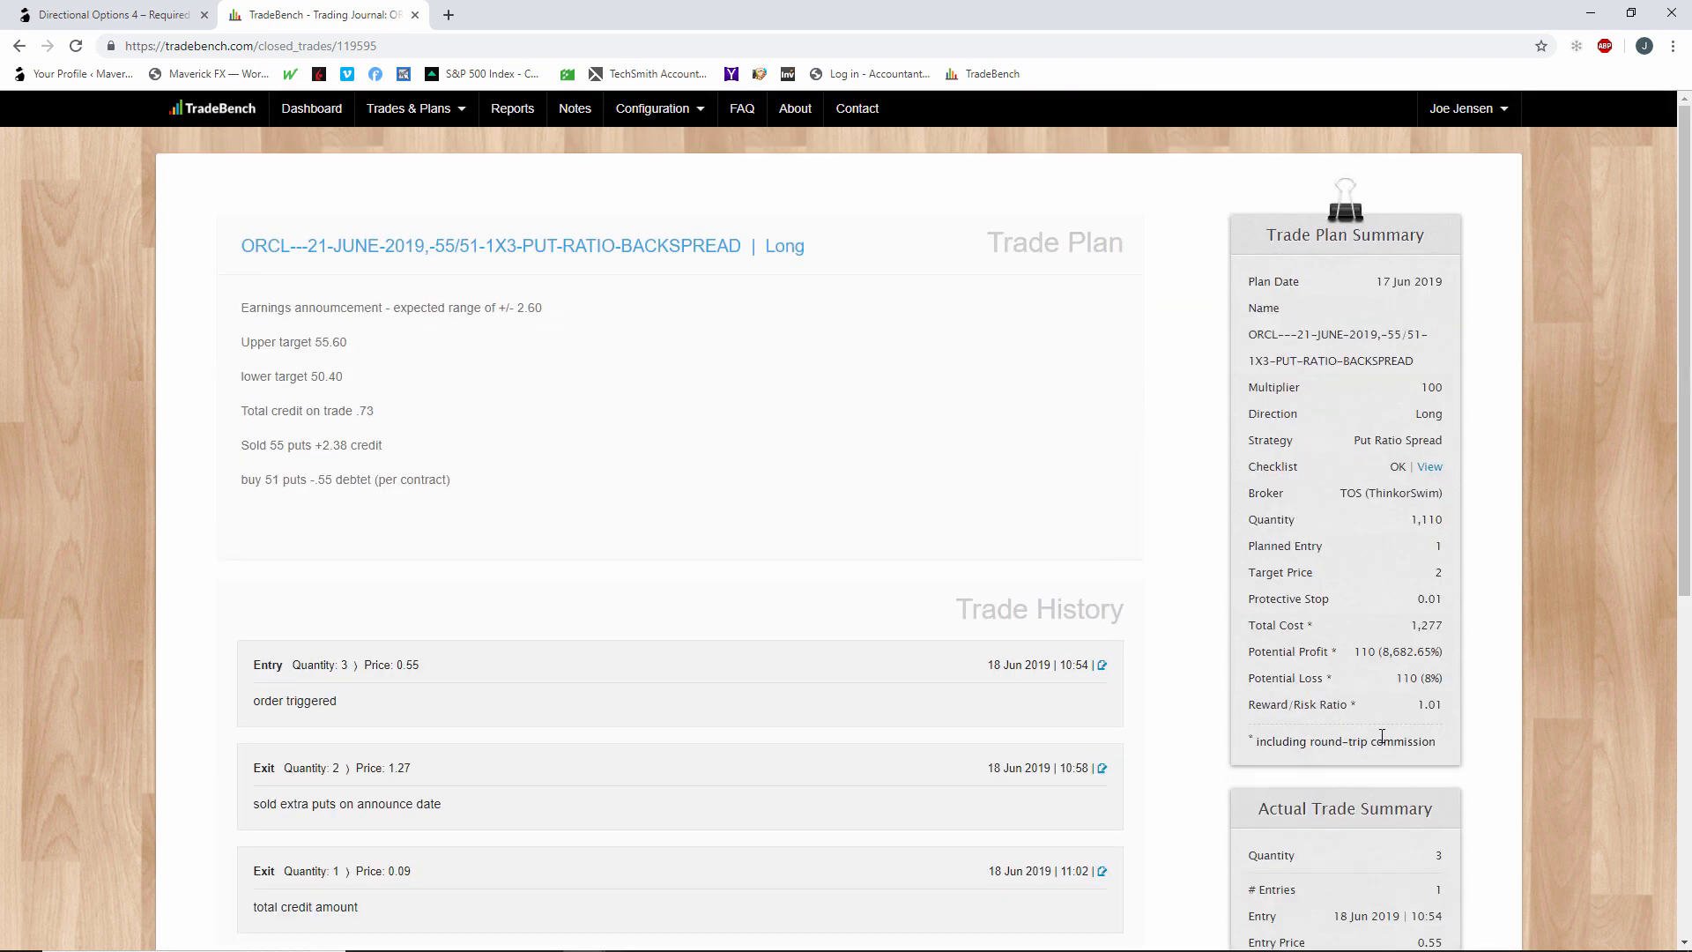
Go to the TradeBench dashboard, and open the list of closed trades.
{"action": "left_click", "coordinate": [326, 119]}
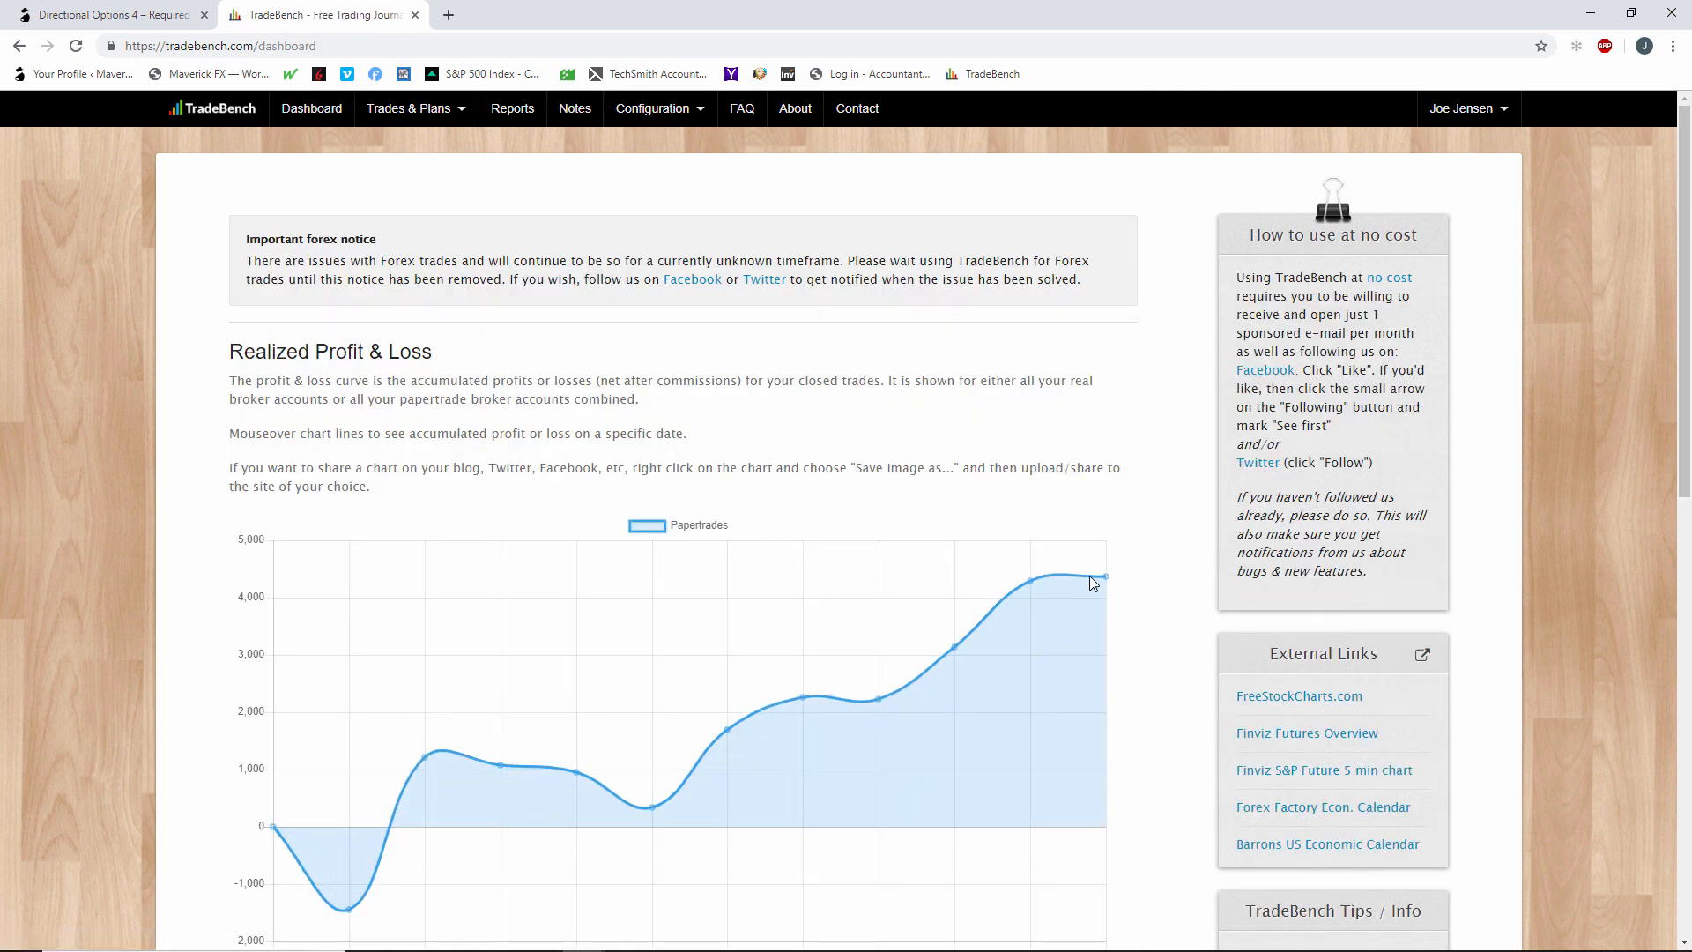
{"action": "left_click", "coordinate": [431, 111]}
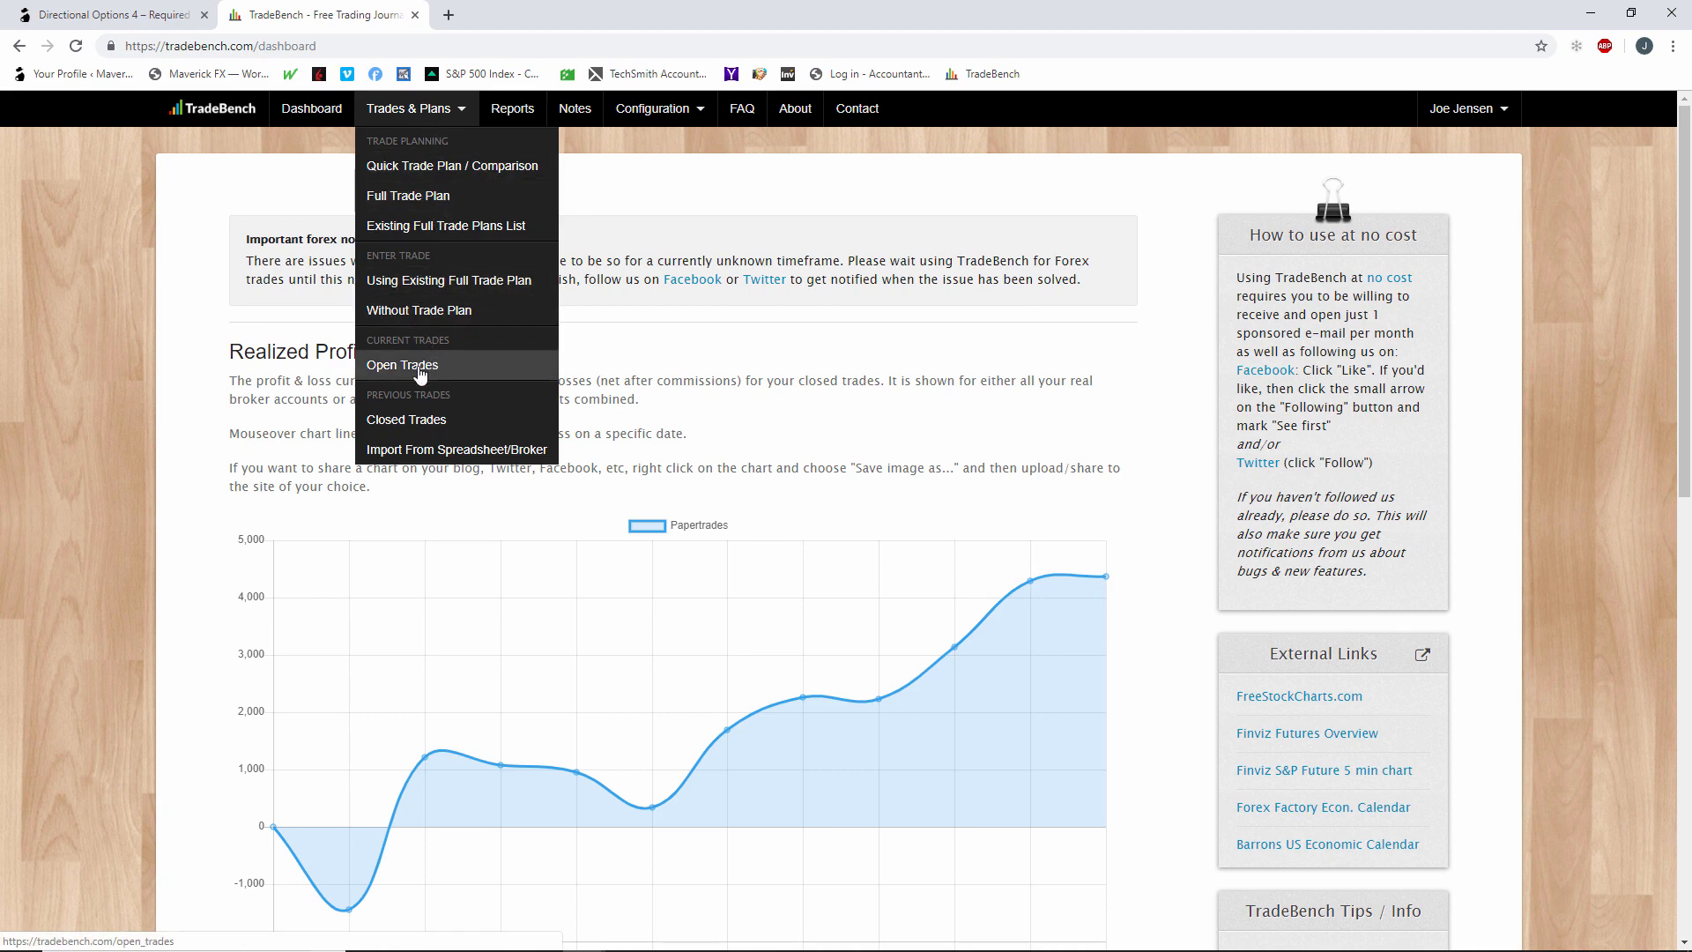
{"action": "left_click", "coordinate": [410, 420]}
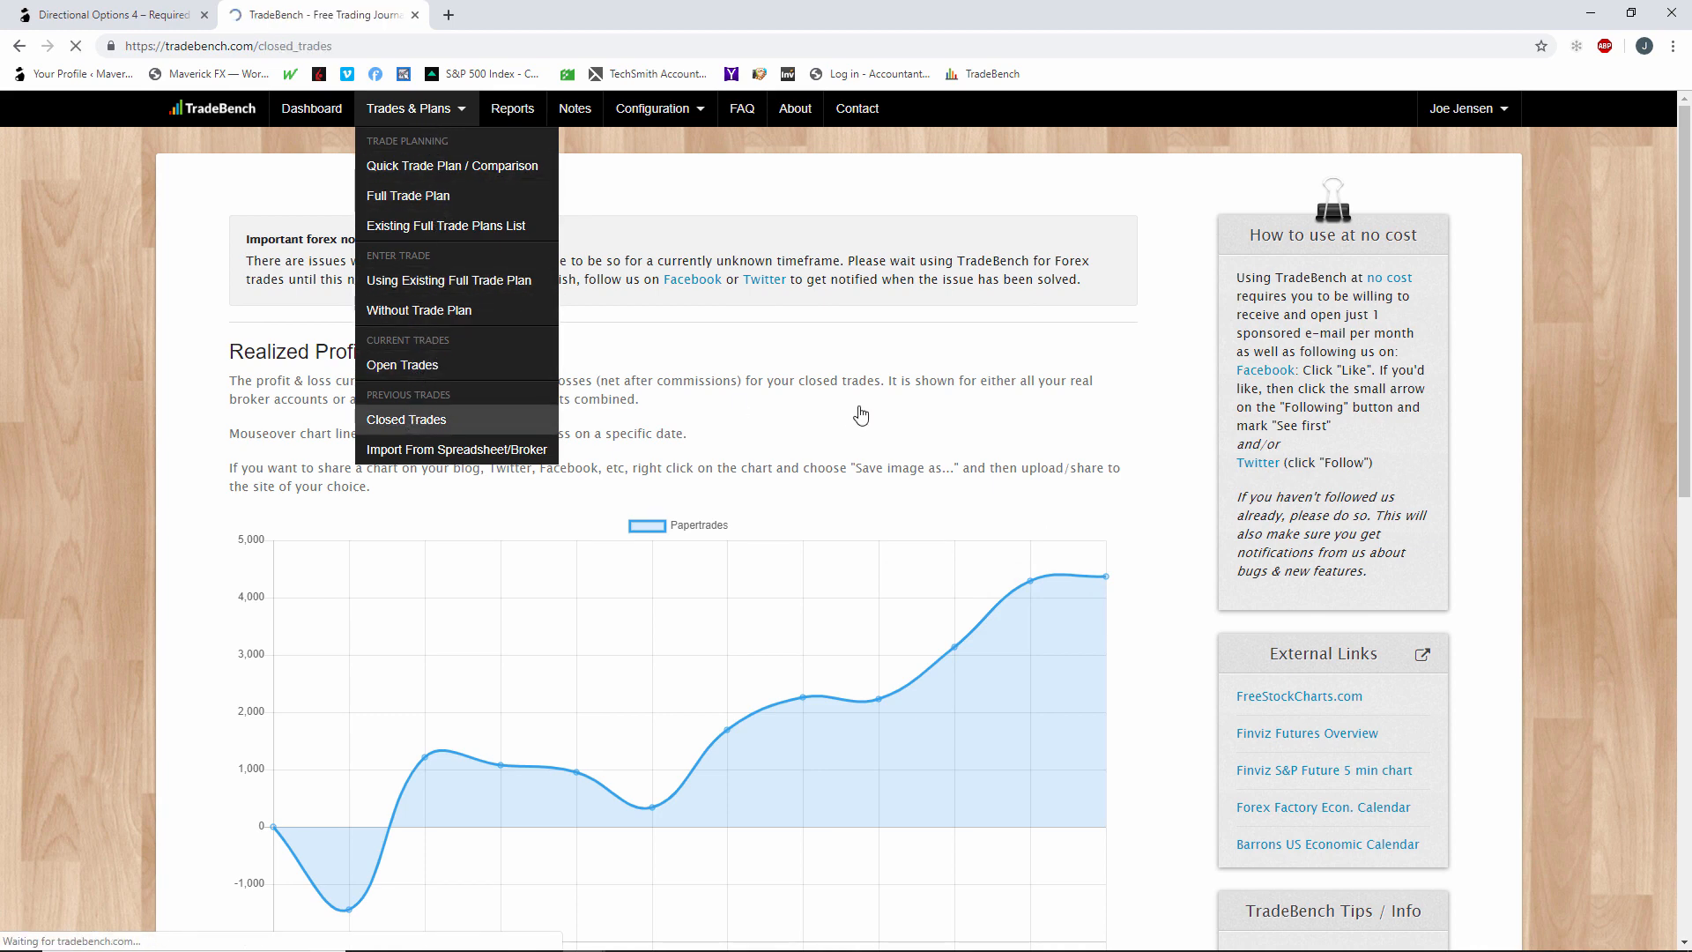